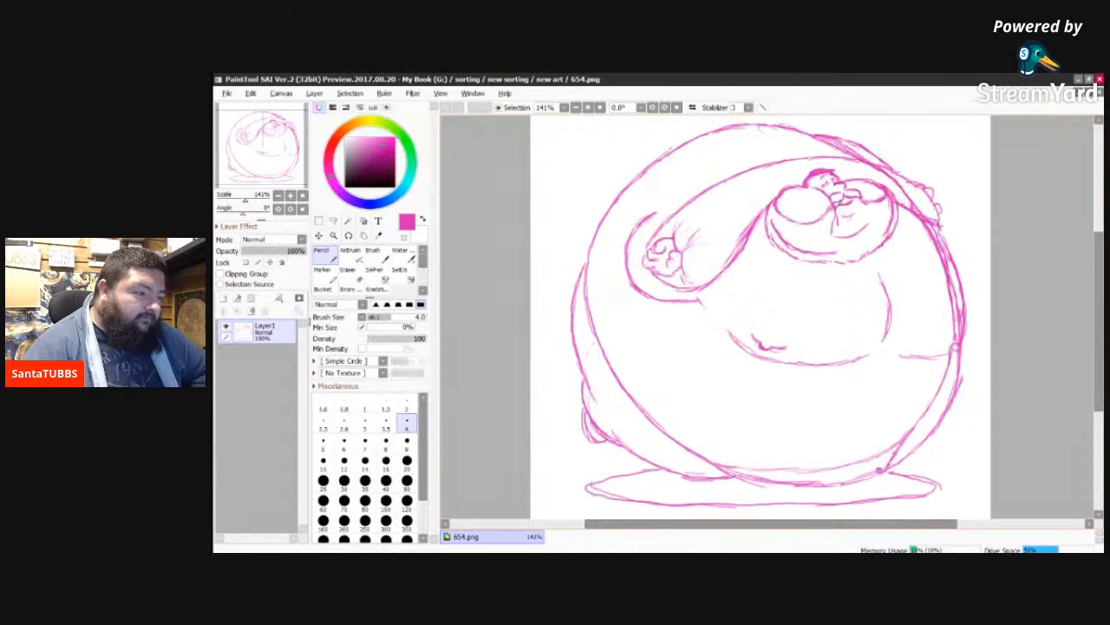
# Step: Add a short pencil stroke below the face and sketch a small round shape with a tail just right of the ground shadow
pyautogui.moveTo(840, 205); pyautogui.dragTo(847, 208)
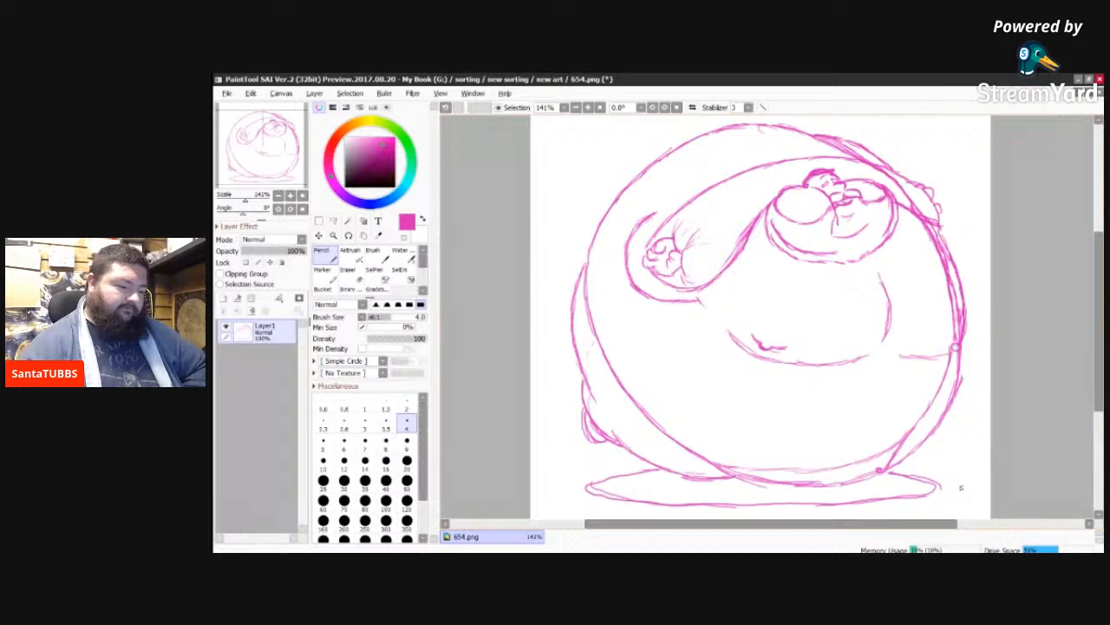
pyautogui.moveTo(964, 490); pyautogui.dragTo(964, 494)
pyautogui.moveTo(965, 495); pyautogui.dragTo(969, 492)
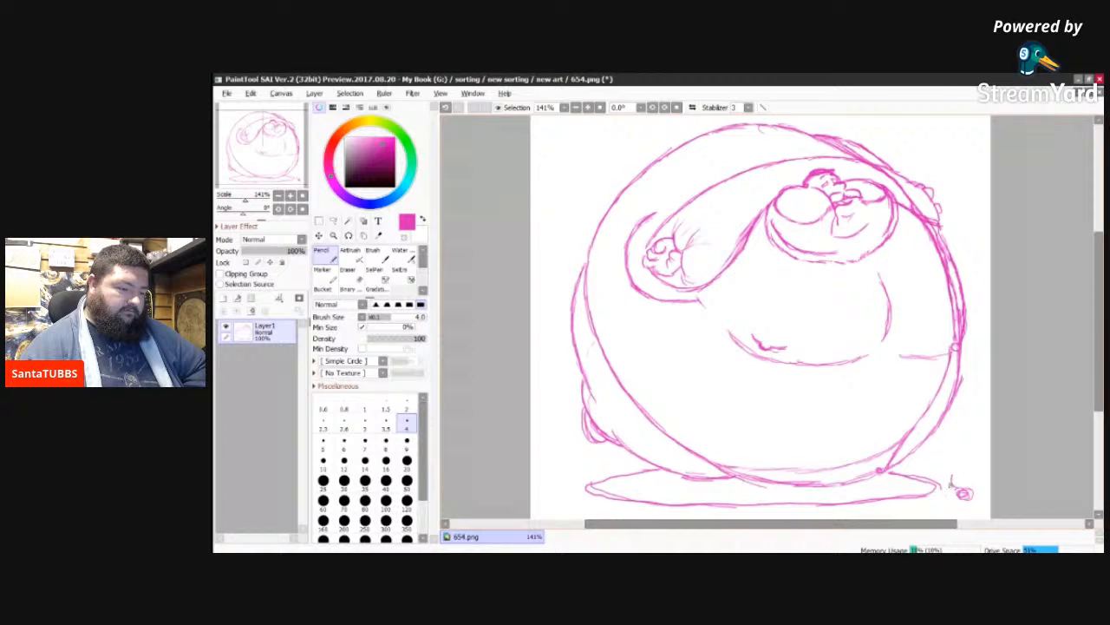
pyautogui.moveTo(951, 478); pyautogui.dragTo(959, 489)
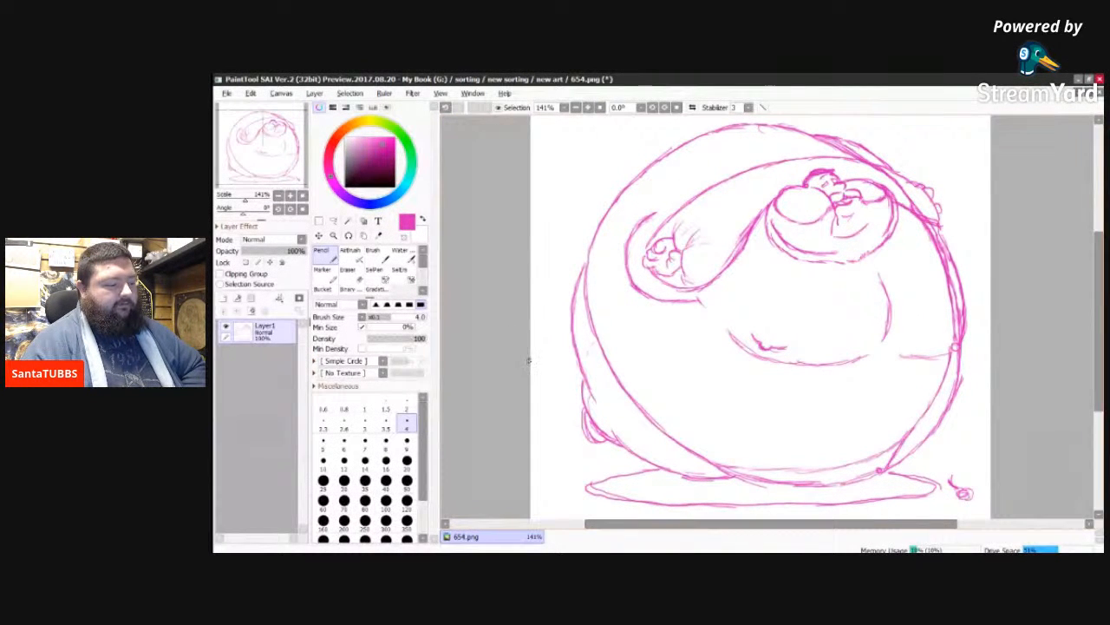
# Step: Sketch short horizon lines from both sides of the body to the canvas edges and clean up the right one with the Eraser
pyautogui.moveTo(531, 358); pyautogui.dragTo(564, 342)
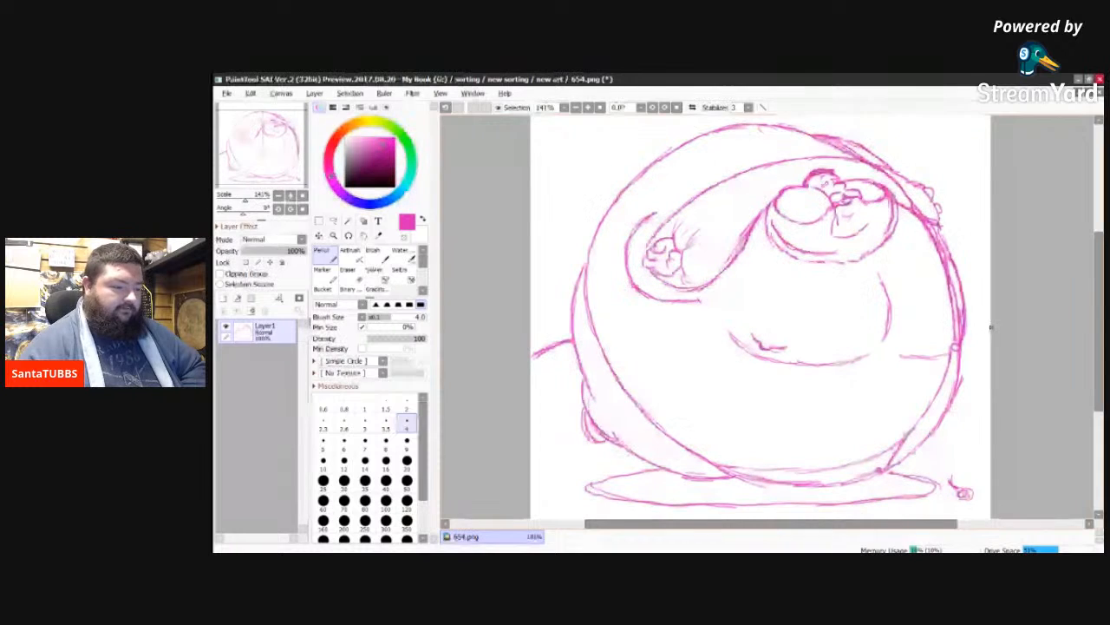
pyautogui.moveTo(964, 326); pyautogui.dragTo(989, 338)
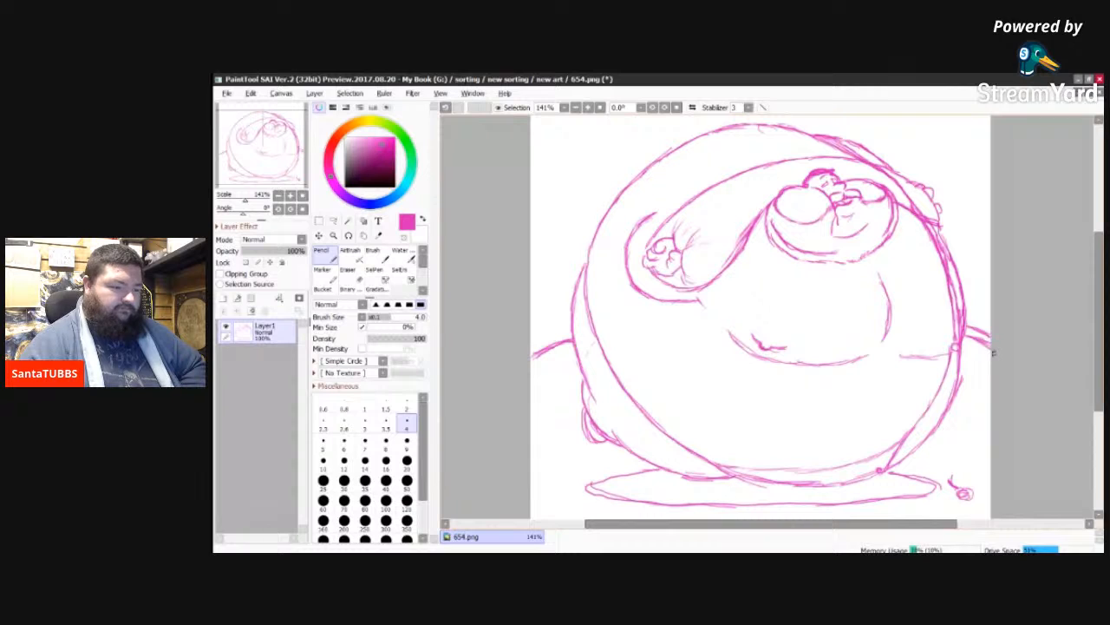
pyautogui.press('e')
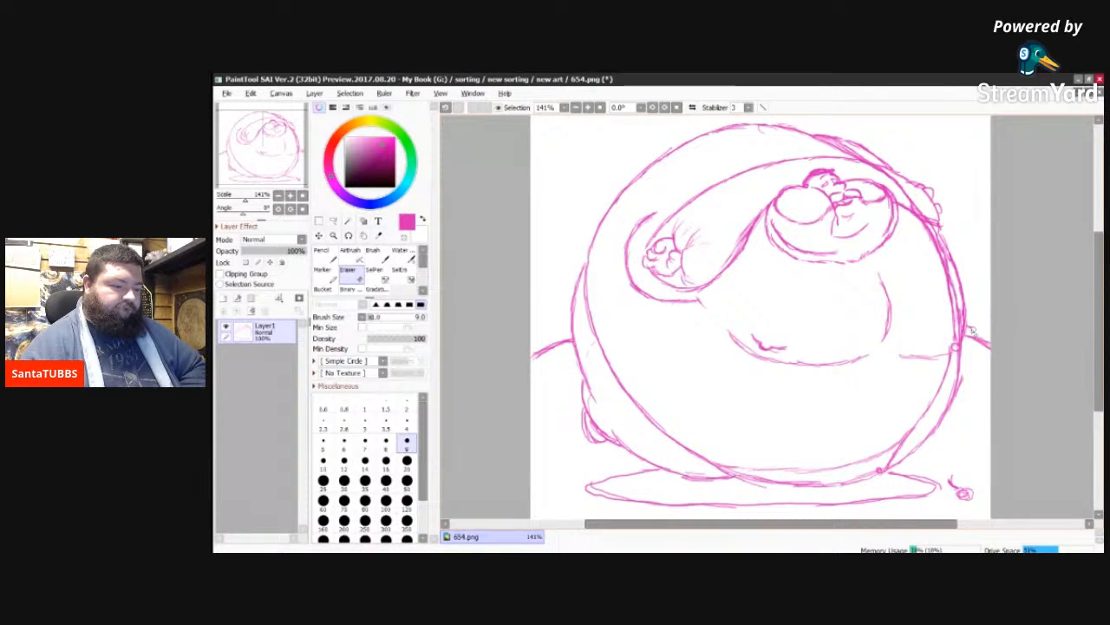
pyautogui.press('n')
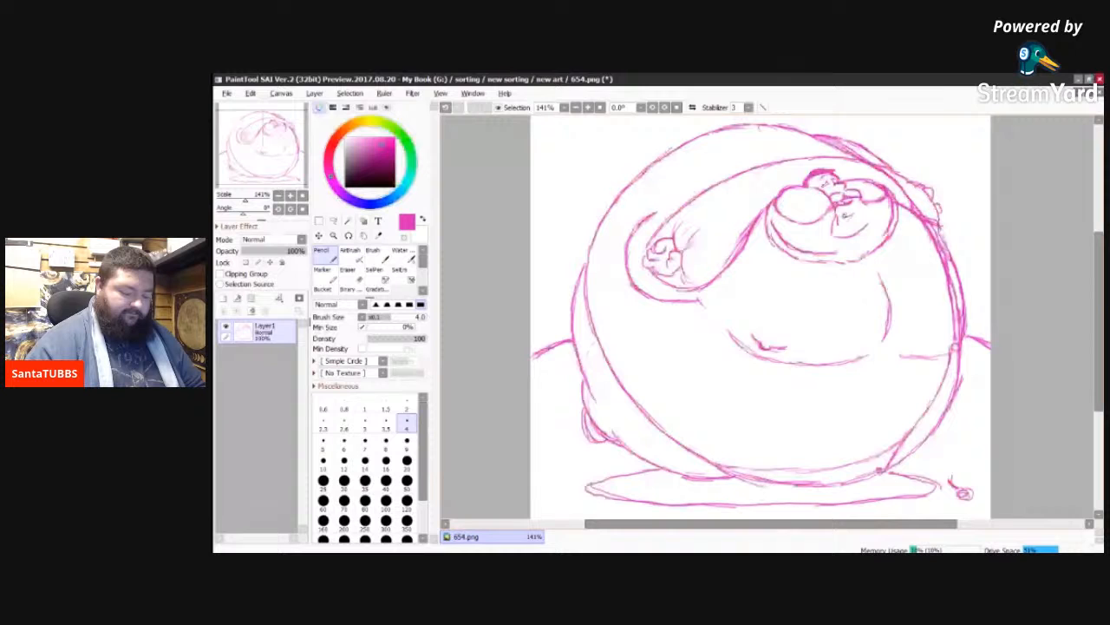
# Step: Add a linework layer above the sketch and set its pen to size 9 in near-black
pyautogui.scroll(5, 844, 213)
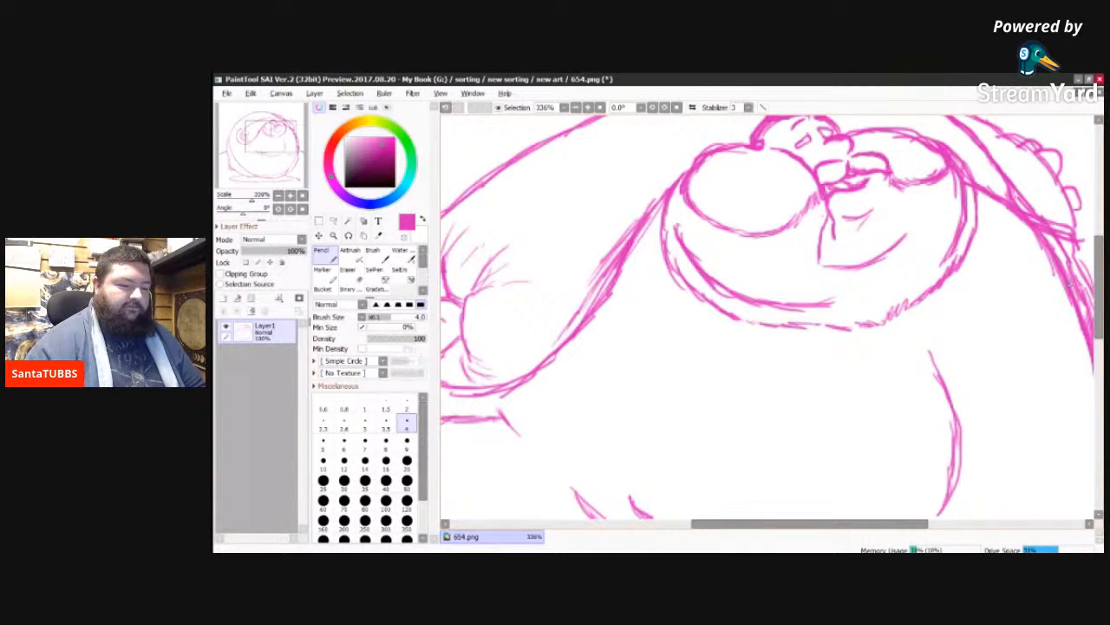
pyautogui.moveTo(1099, 301); pyautogui.dragTo(1099, 274)
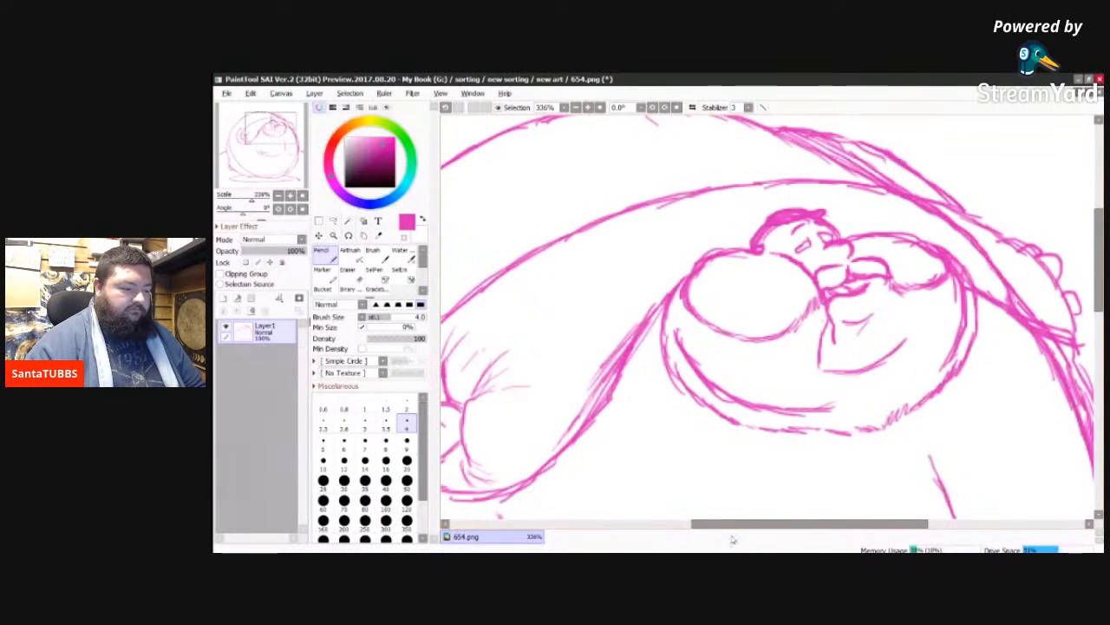
pyautogui.moveTo(736, 527); pyautogui.dragTo(702, 531)
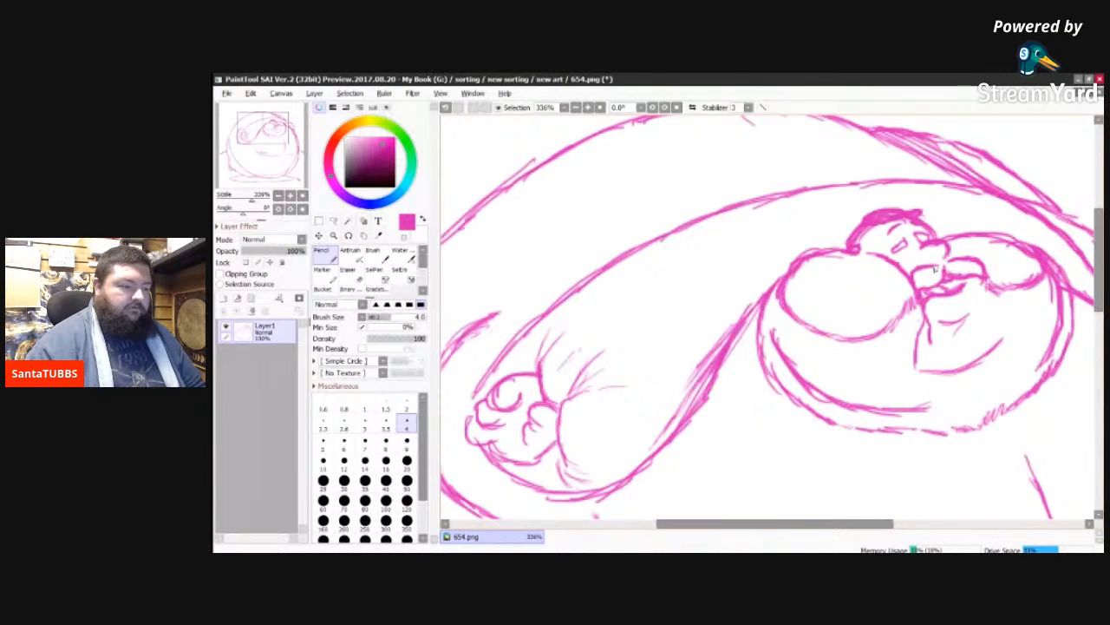
pyautogui.click(237, 299)
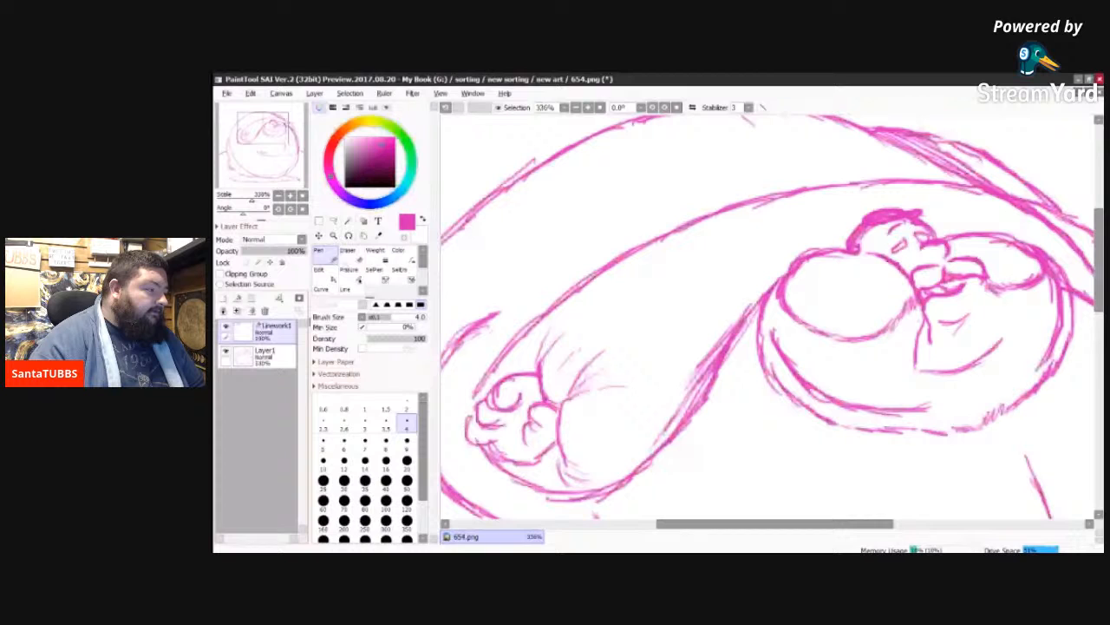
pyautogui.click(407, 443)
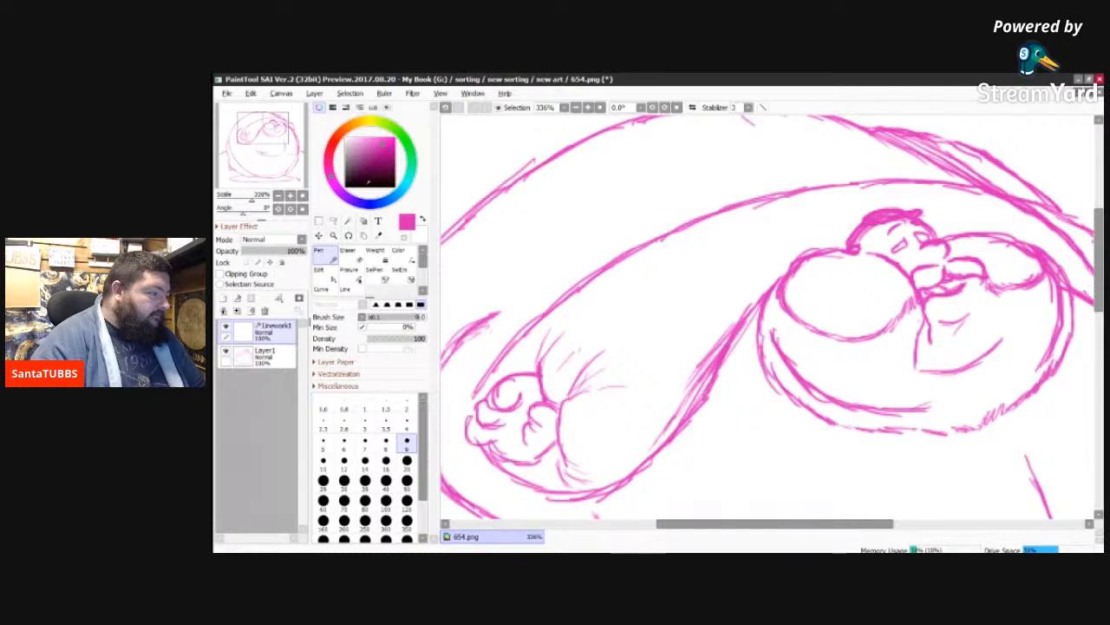
pyautogui.click(367, 183)
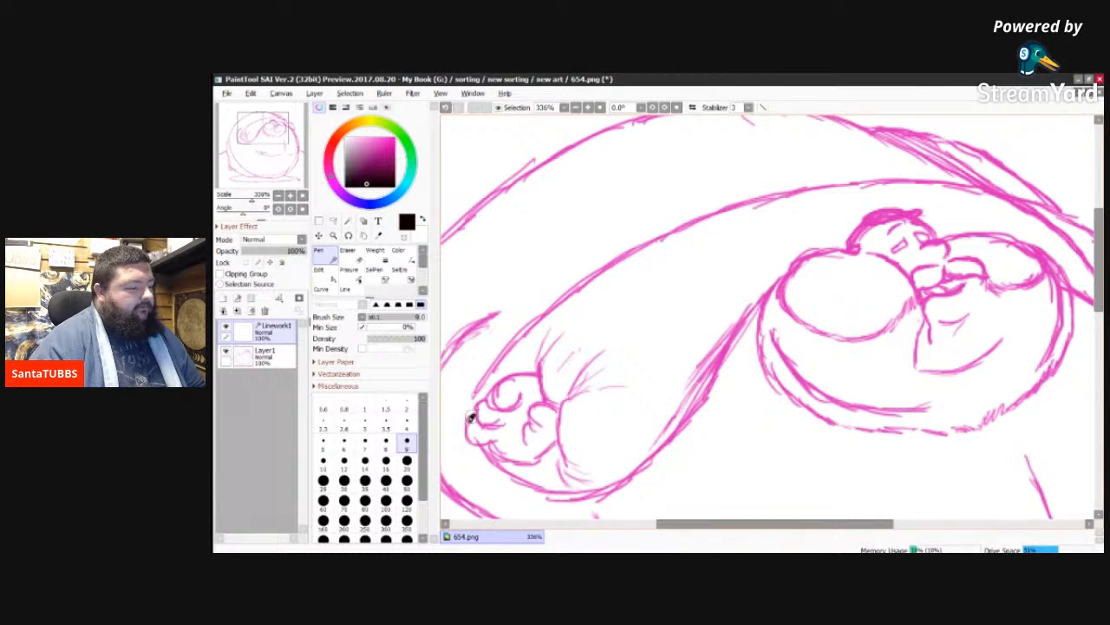
# Step: Ink the lower contour of the left hand, its inner finger curl and the crease where the hand meets the arm
pyautogui.moveTo(469, 422)
pyautogui.mouseDown()
pyautogui.moveTo(474, 442)
pyautogui.moveTo(491, 445)
pyautogui.mouseUp()
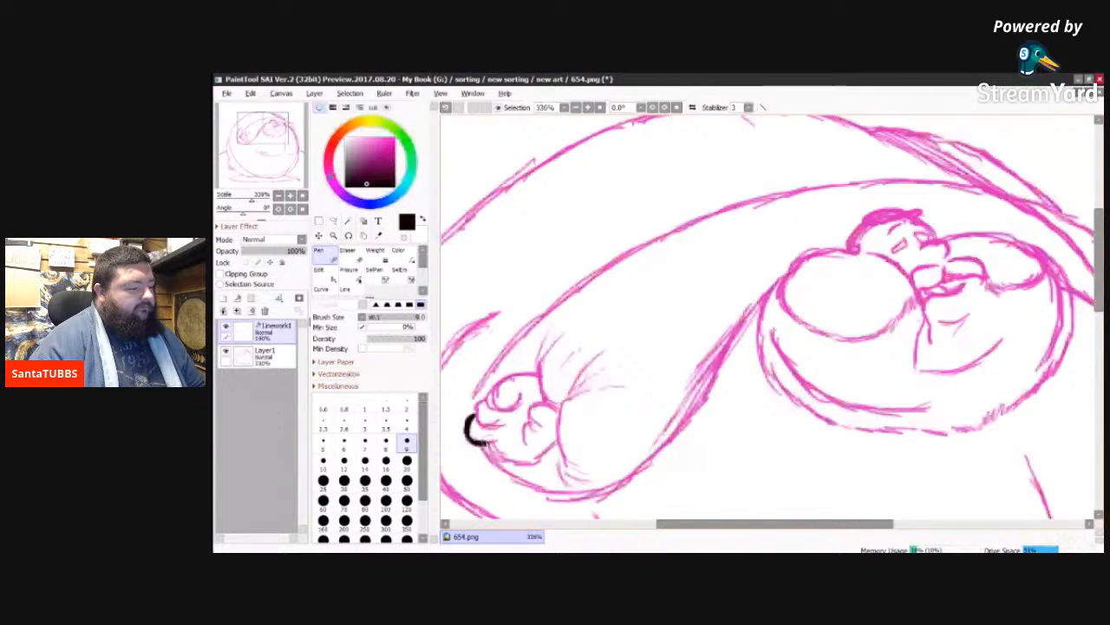
pyautogui.moveTo(489, 444)
pyautogui.mouseDown()
pyautogui.moveTo(515, 460)
pyautogui.moveTo(550, 450)
pyautogui.moveTo(527, 425)
pyautogui.mouseUp()
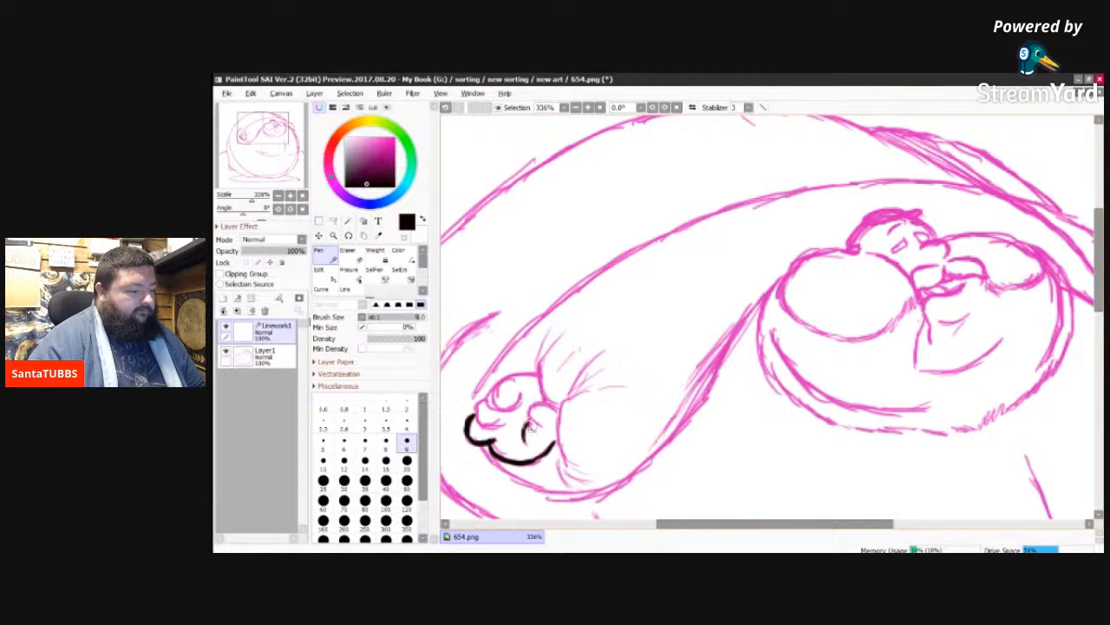
pyautogui.moveTo(527, 421); pyautogui.dragTo(533, 426)
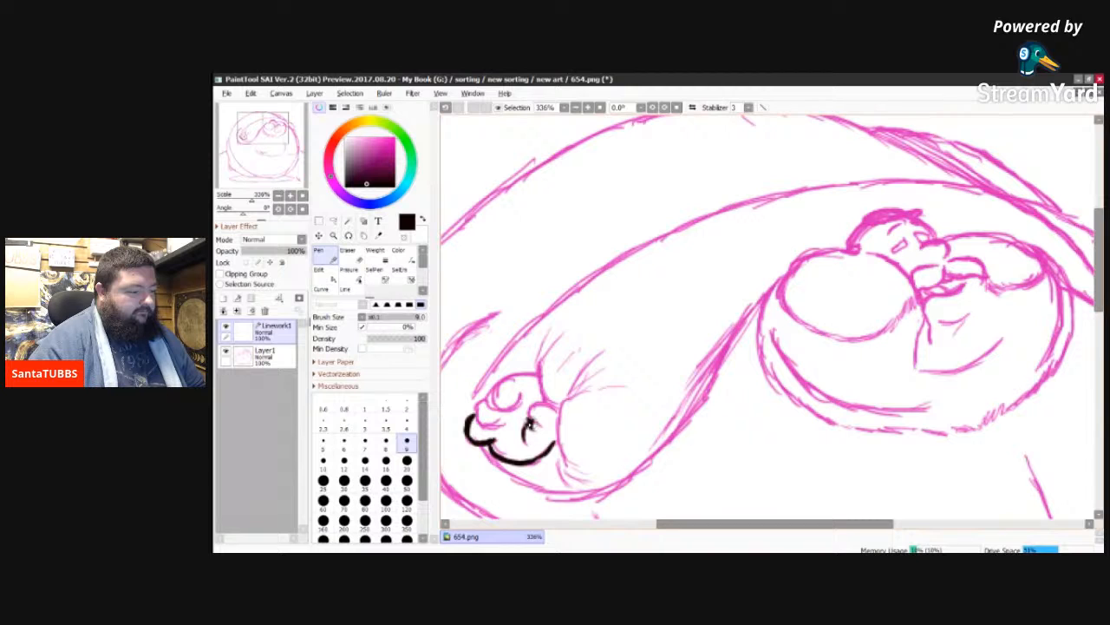
pyautogui.moveTo(526, 434); pyautogui.dragTo(536, 406)
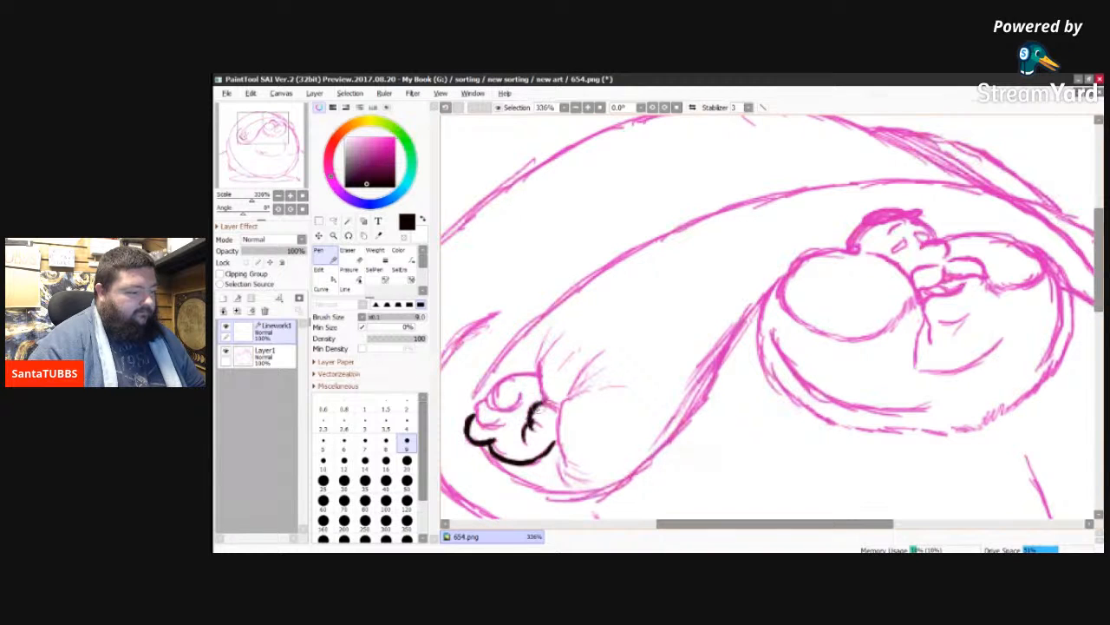
pyautogui.moveTo(533, 409); pyautogui.dragTo(555, 408)
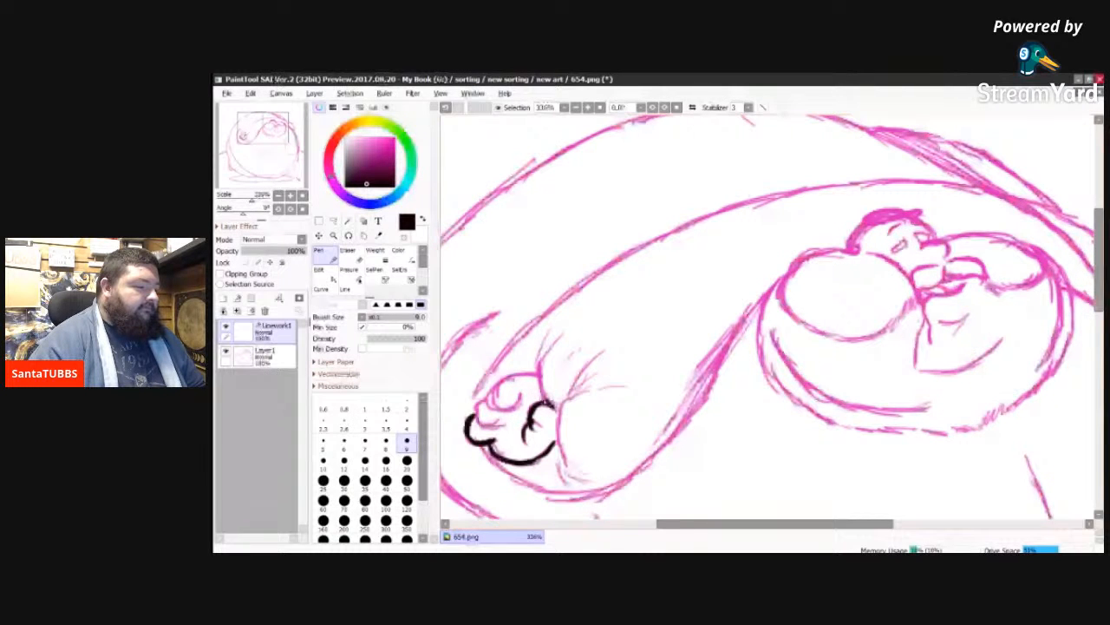
pyautogui.moveTo(539, 370); pyautogui.dragTo(549, 404)
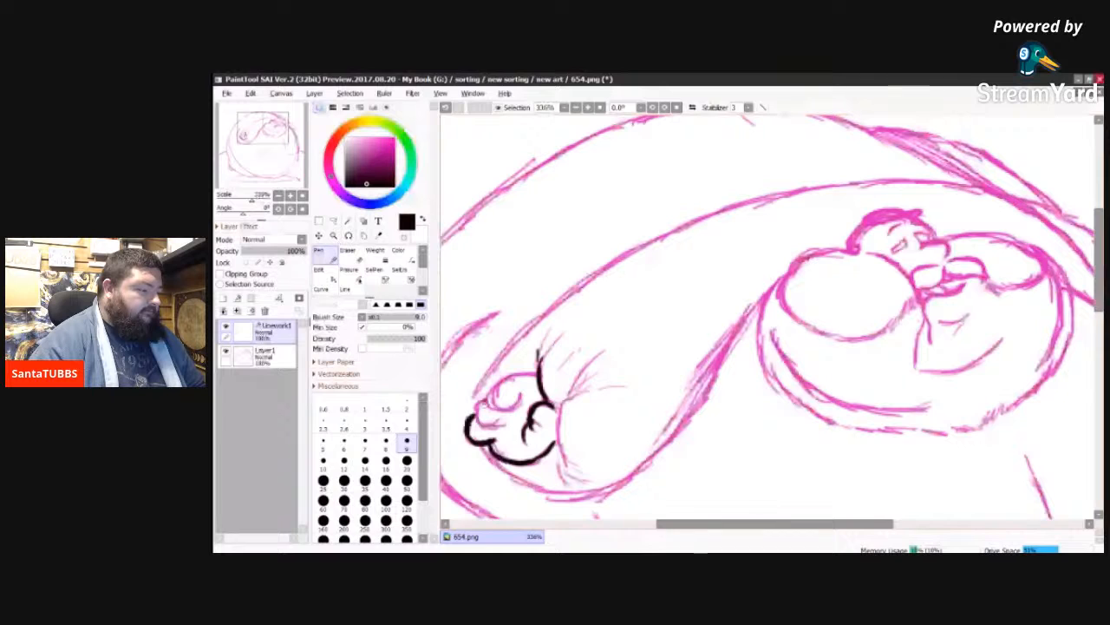
# Step: Ink the left hand's upper fingers and knuckle contour, plus the wrist fold with its short crease marks
pyautogui.moveTo(485, 401); pyautogui.dragTo(477, 416)
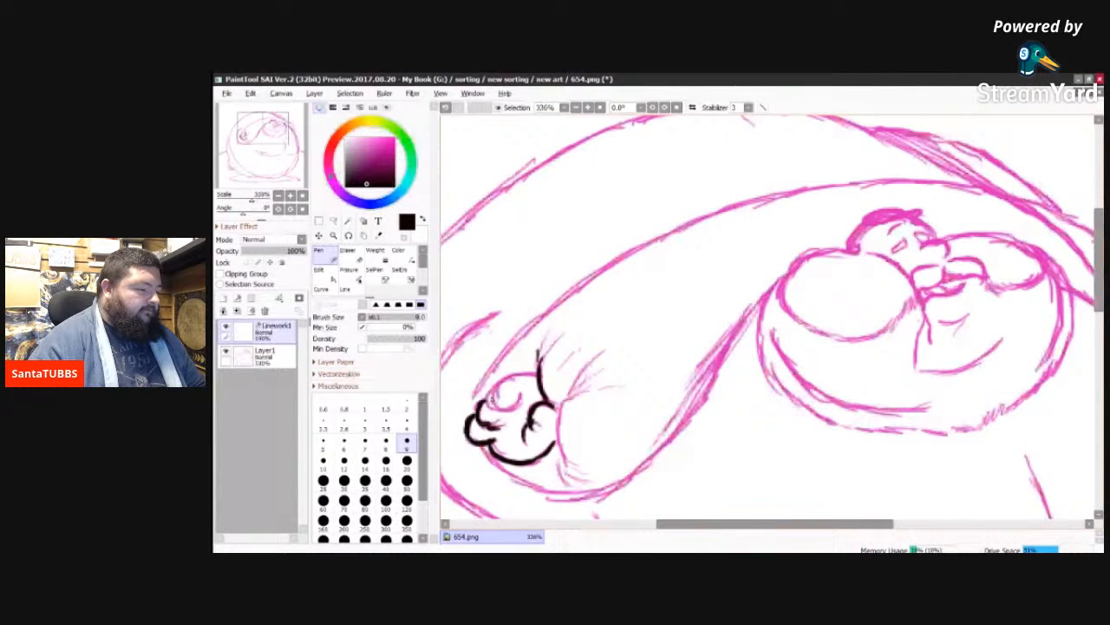
pyautogui.moveTo(491, 392); pyautogui.dragTo(501, 409)
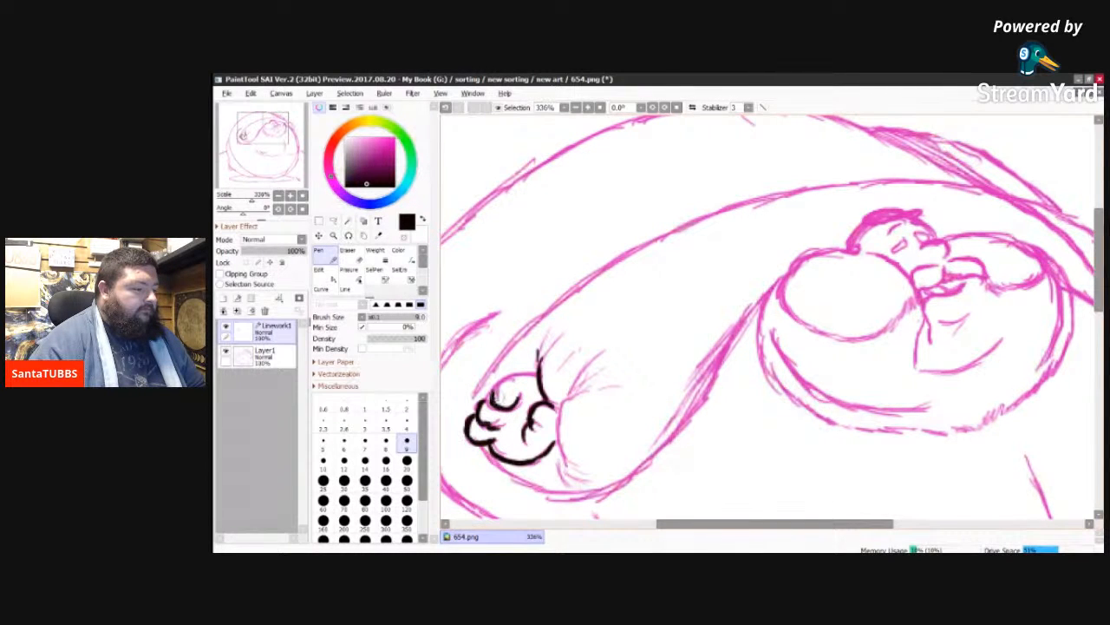
pyautogui.moveTo(508, 378); pyautogui.dragTo(493, 401)
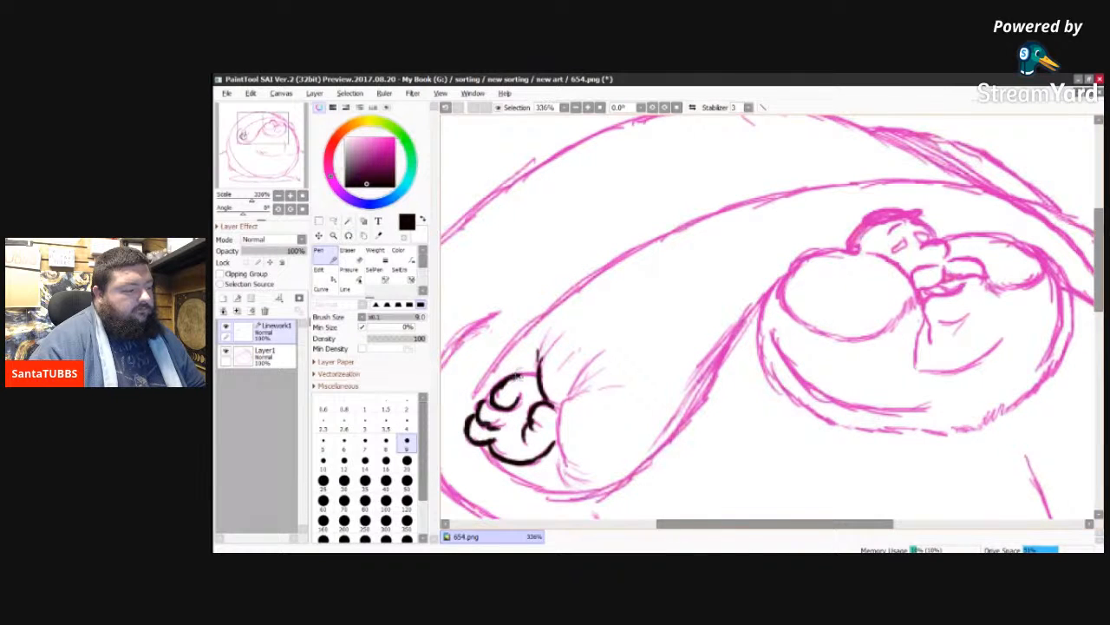
pyautogui.moveTo(515, 375); pyautogui.dragTo(538, 378)
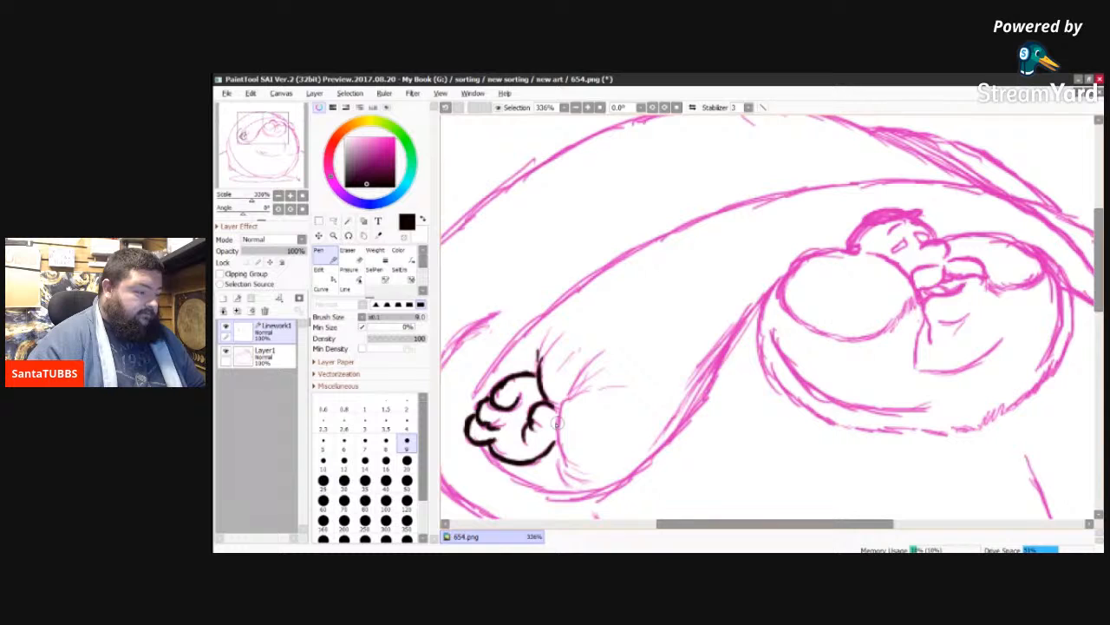
pyautogui.moveTo(557, 405); pyautogui.dragTo(565, 465)
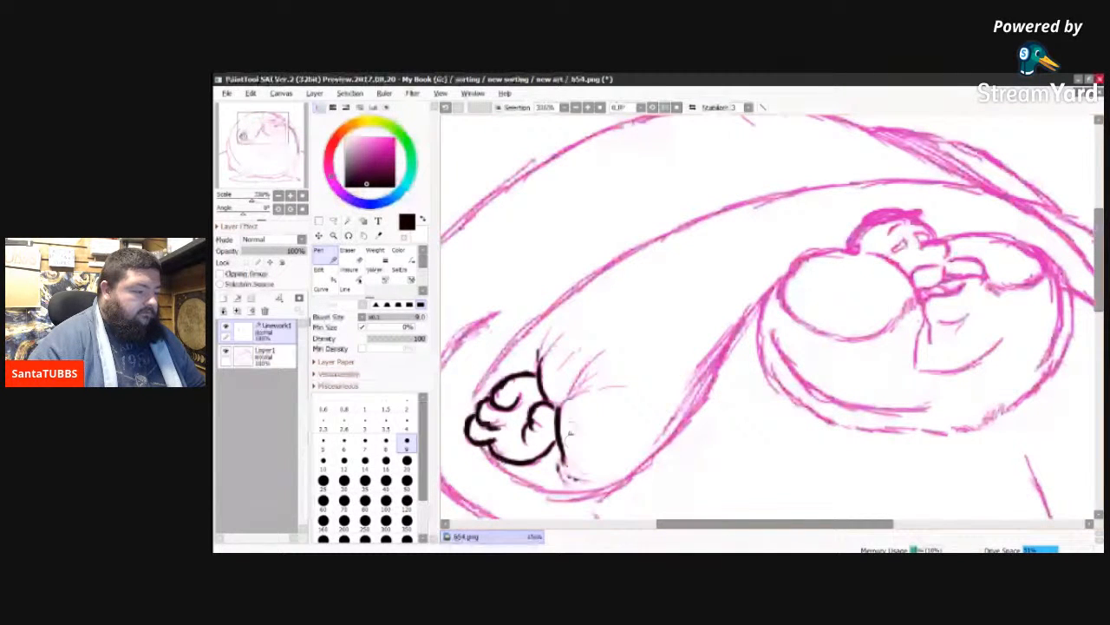
pyautogui.moveTo(562, 398); pyautogui.dragTo(573, 375)
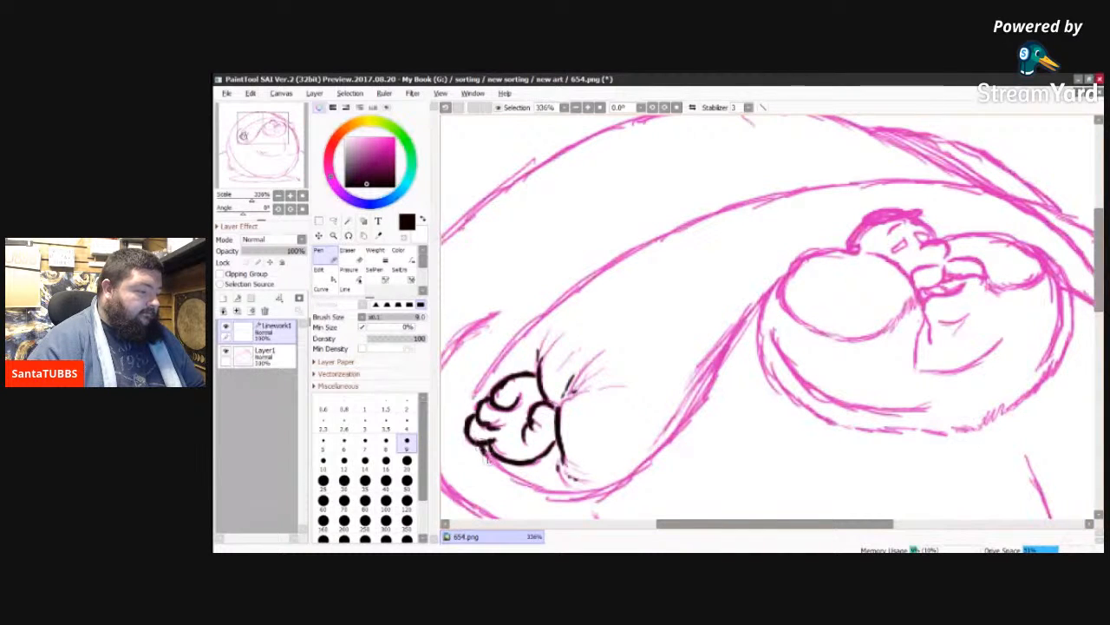
# Step: Ink the left arm's lower contour from the hand up to the chest and add shading strokes along its slope
pyautogui.moveTo(495, 465); pyautogui.dragTo(555, 488)
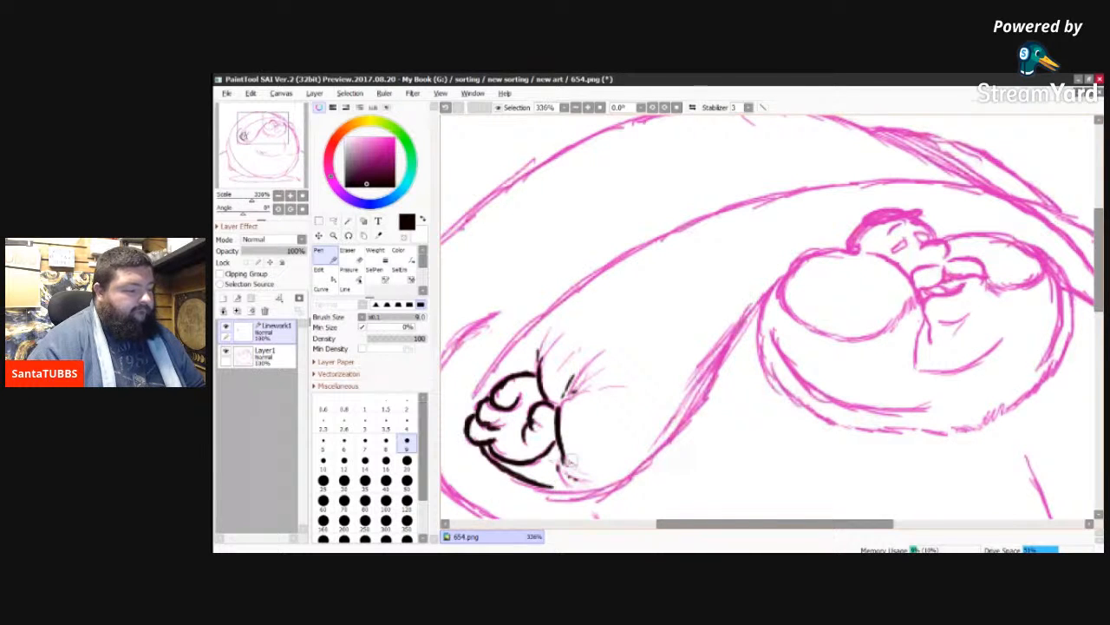
pyautogui.moveTo(552, 488)
pyautogui.mouseDown()
pyautogui.moveTo(612, 490)
pyautogui.moveTo(641, 464)
pyautogui.moveTo(622, 485)
pyautogui.moveTo(647, 457)
pyautogui.mouseUp()
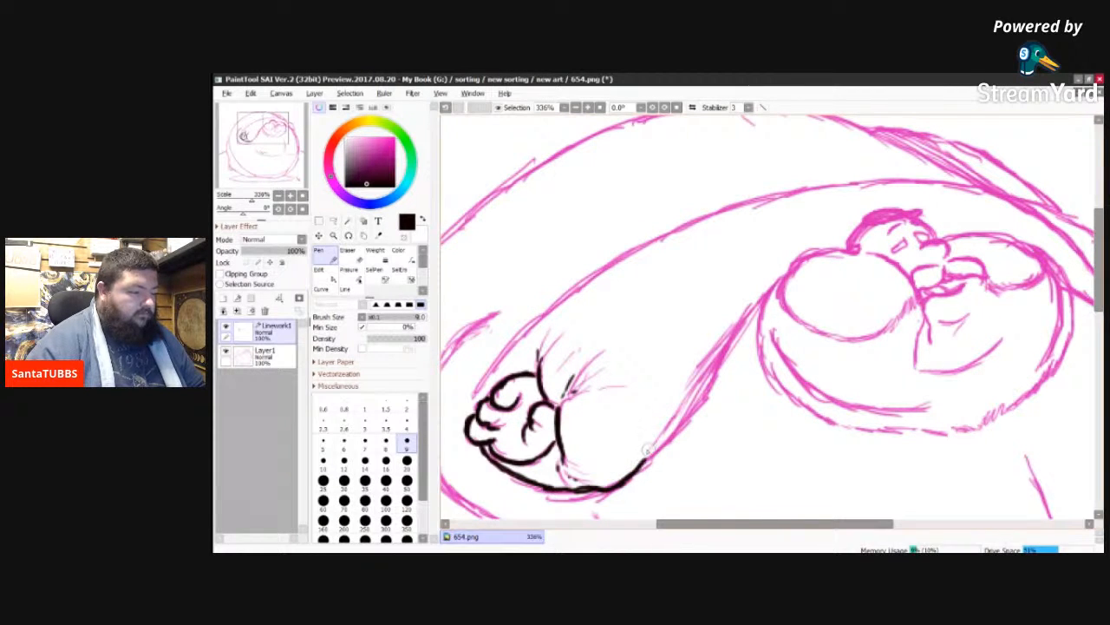
pyautogui.moveTo(643, 462)
pyautogui.mouseDown()
pyautogui.moveTo(697, 401)
pyautogui.moveTo(709, 403)
pyautogui.moveTo(695, 407)
pyautogui.moveTo(700, 394)
pyautogui.moveTo(688, 419)
pyautogui.moveTo(715, 377)
pyautogui.mouseUp()
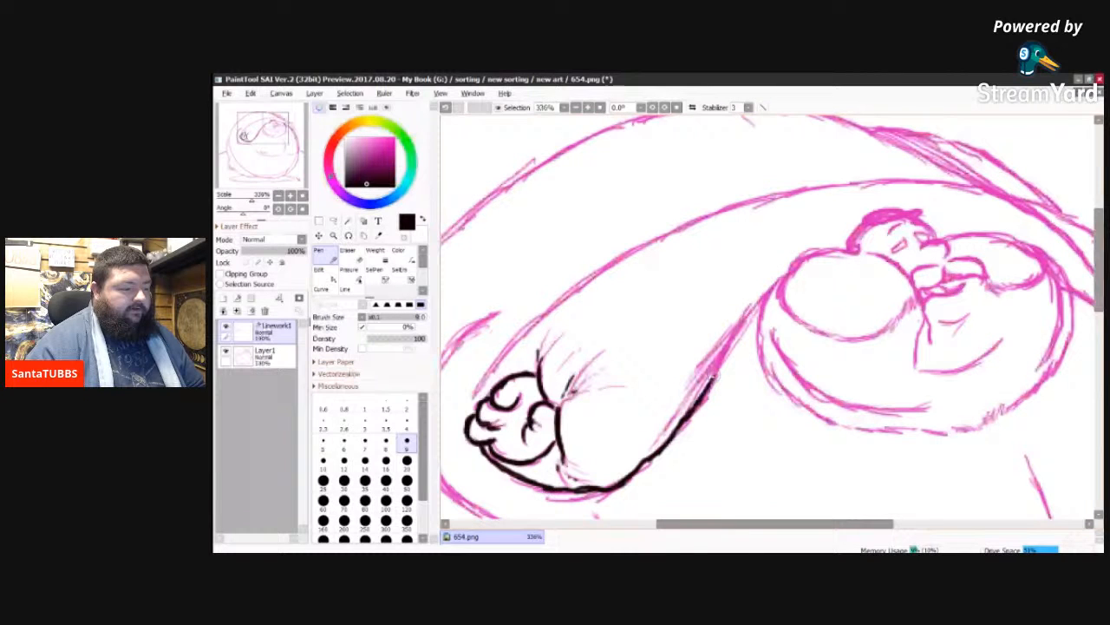
pyautogui.moveTo(706, 387); pyautogui.dragTo(765, 298)
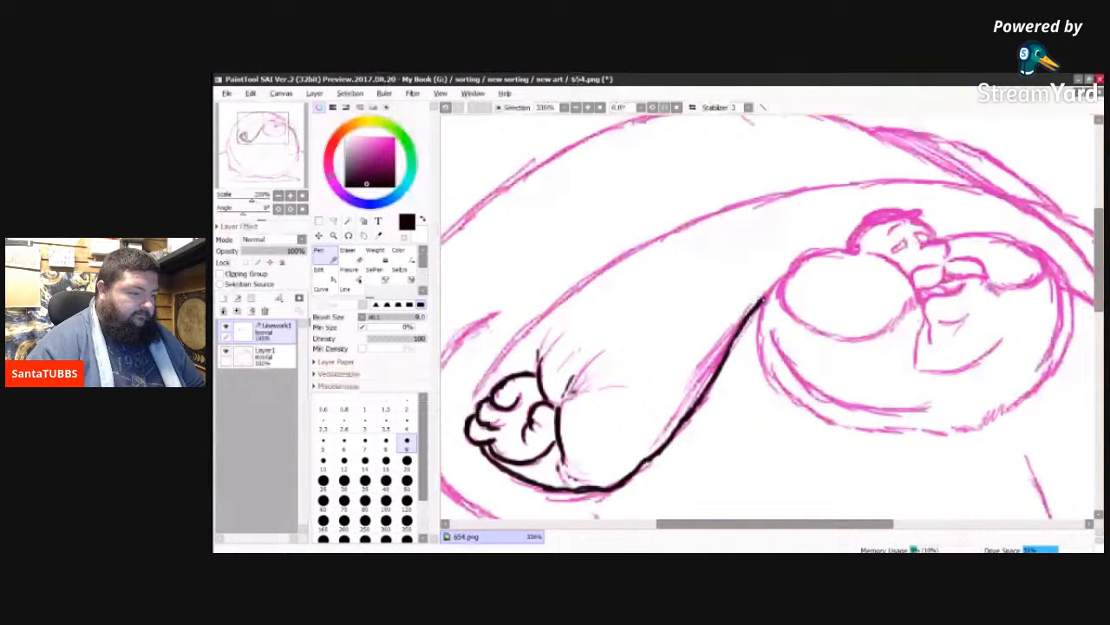
pyautogui.moveTo(692, 401)
pyautogui.mouseDown()
pyautogui.moveTo(718, 356)
pyautogui.moveTo(665, 433)
pyautogui.mouseUp()
pyautogui.moveTo(689, 383); pyautogui.dragTo(736, 321)
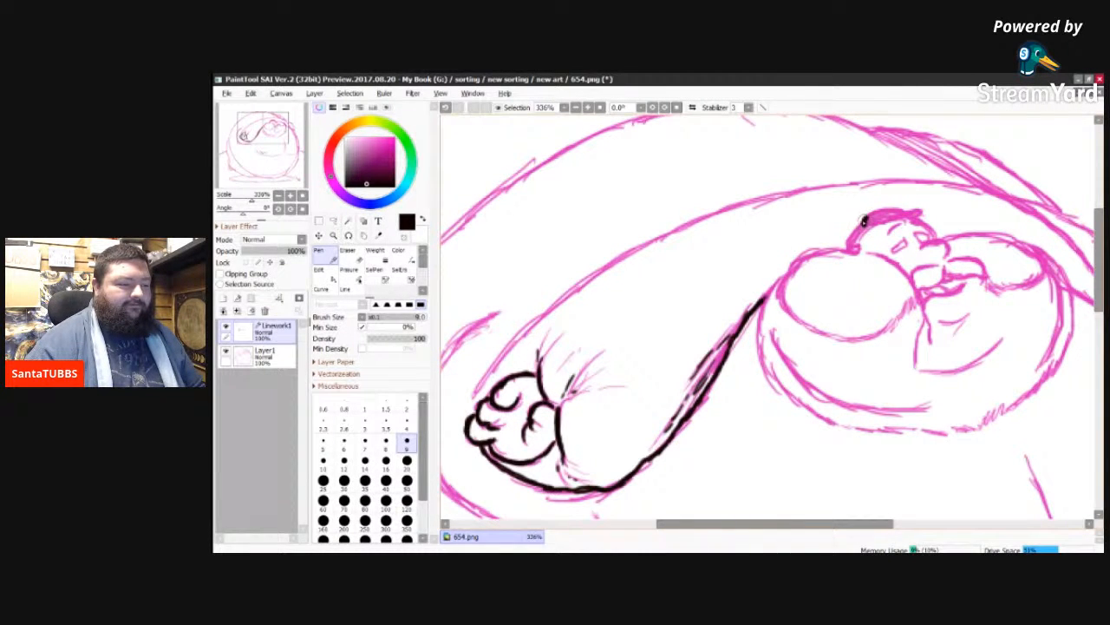
# Step: Ink the head's hair, brows and eyes, and the upper contour of the rounded chest left of the head
pyautogui.moveTo(865, 217); pyautogui.dragTo(895, 208)
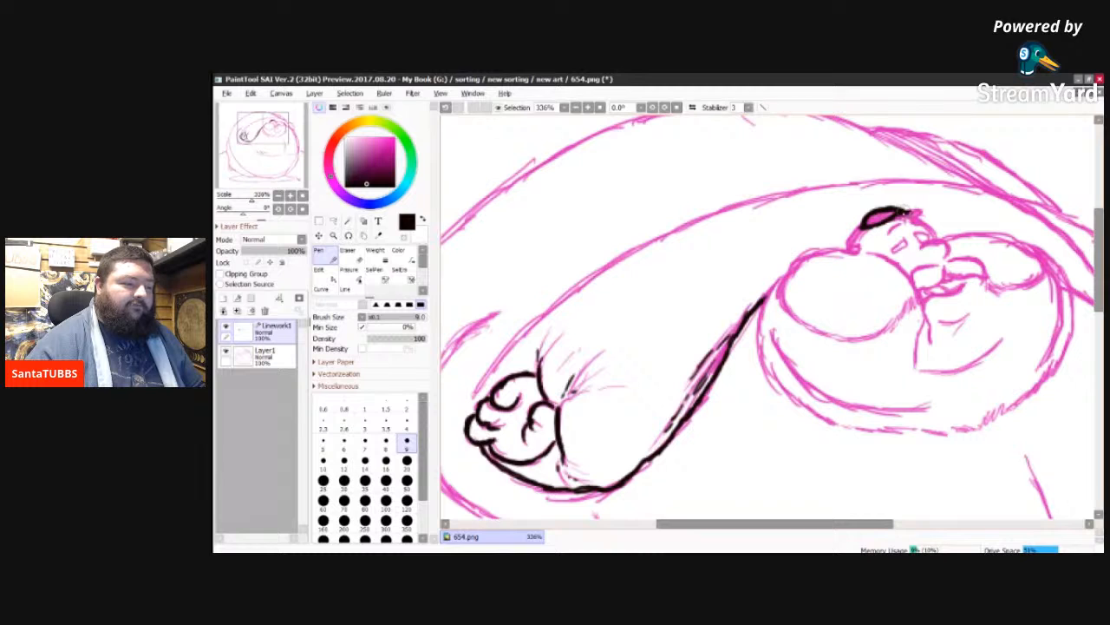
pyautogui.moveTo(911, 210); pyautogui.dragTo(922, 211)
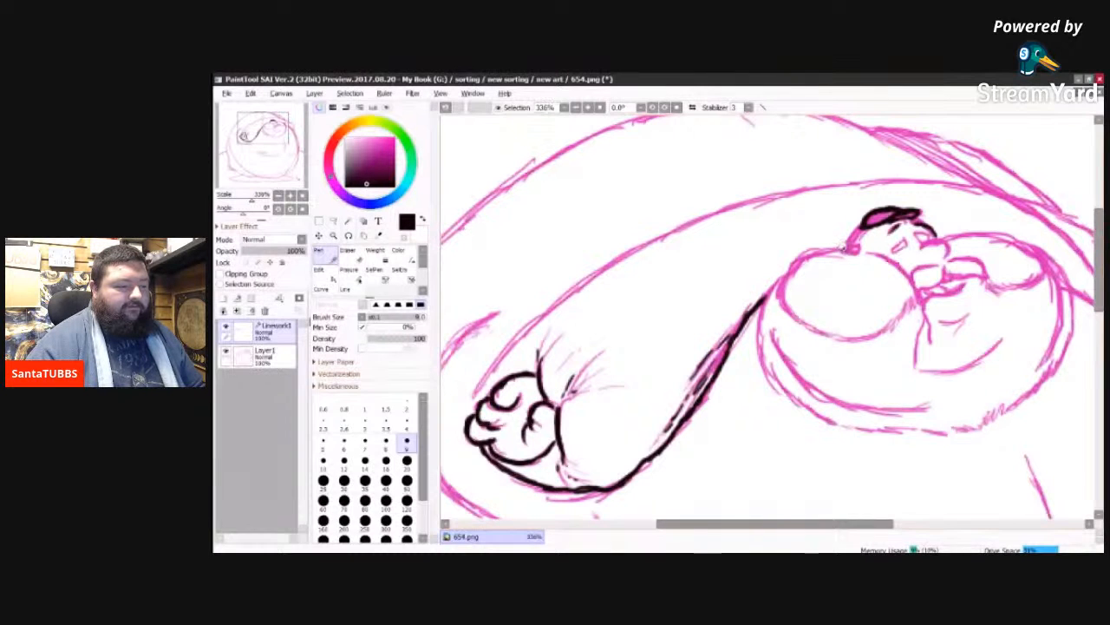
pyautogui.moveTo(845, 250)
pyautogui.mouseDown()
pyautogui.moveTo(855, 231)
pyautogui.moveTo(851, 240)
pyautogui.mouseUp()
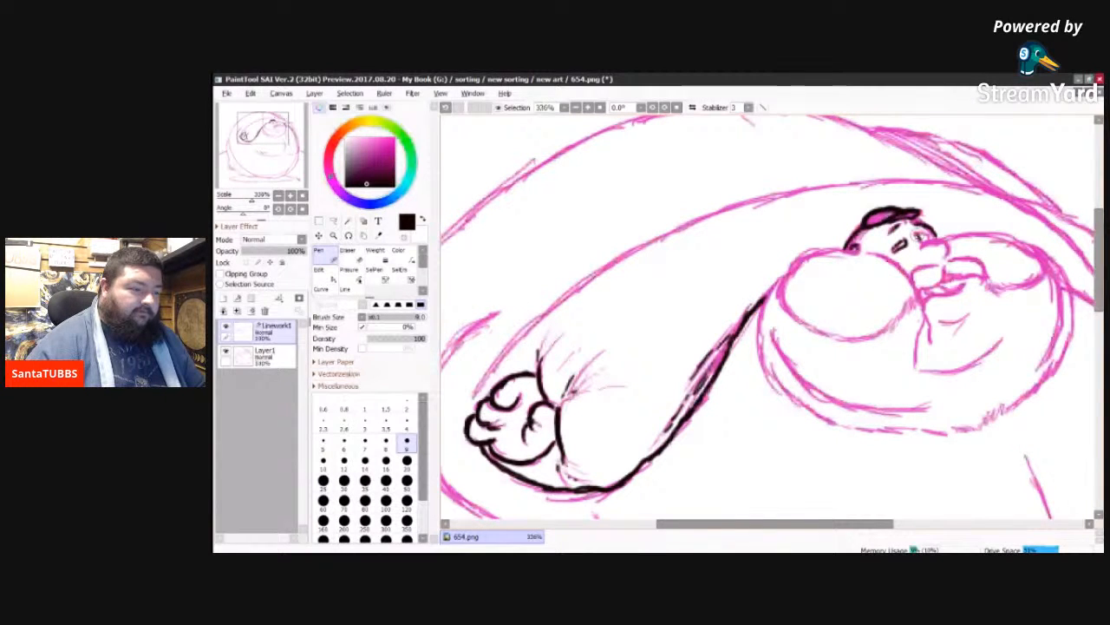
pyautogui.moveTo(919, 235); pyautogui.dragTo(925, 237)
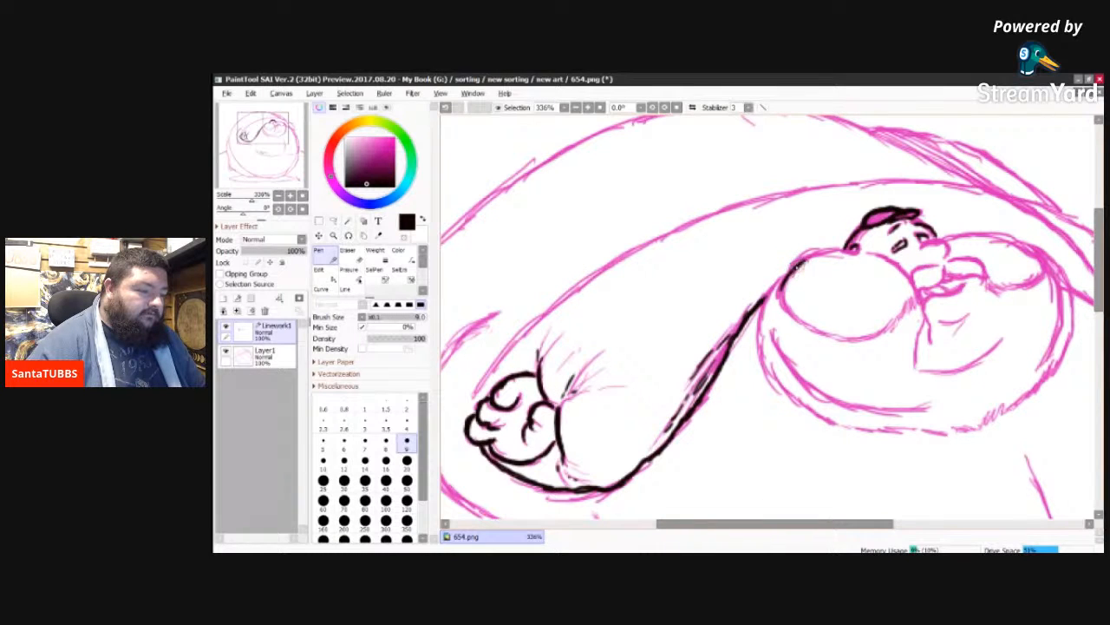
pyautogui.moveTo(810, 259); pyautogui.dragTo(850, 252)
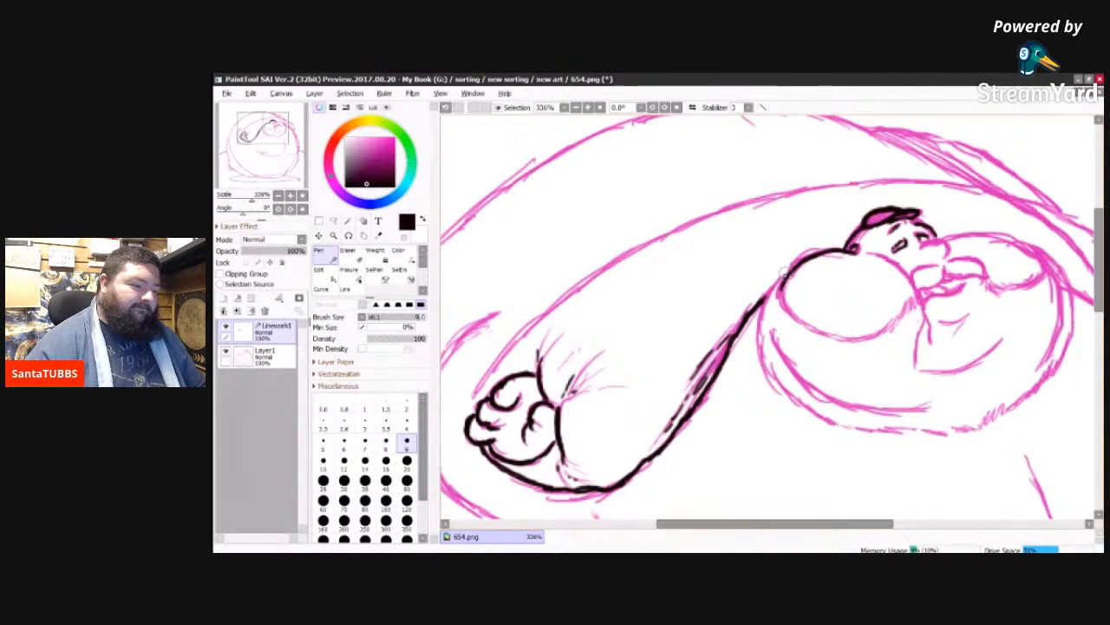
# Step: Ink the outer contour of the large rounded upper belly, from the left arm around its underside to the upper right side
pyautogui.moveTo(786, 272)
pyautogui.mouseDown()
pyautogui.moveTo(766, 305)
pyautogui.moveTo(774, 387)
pyautogui.mouseUp()
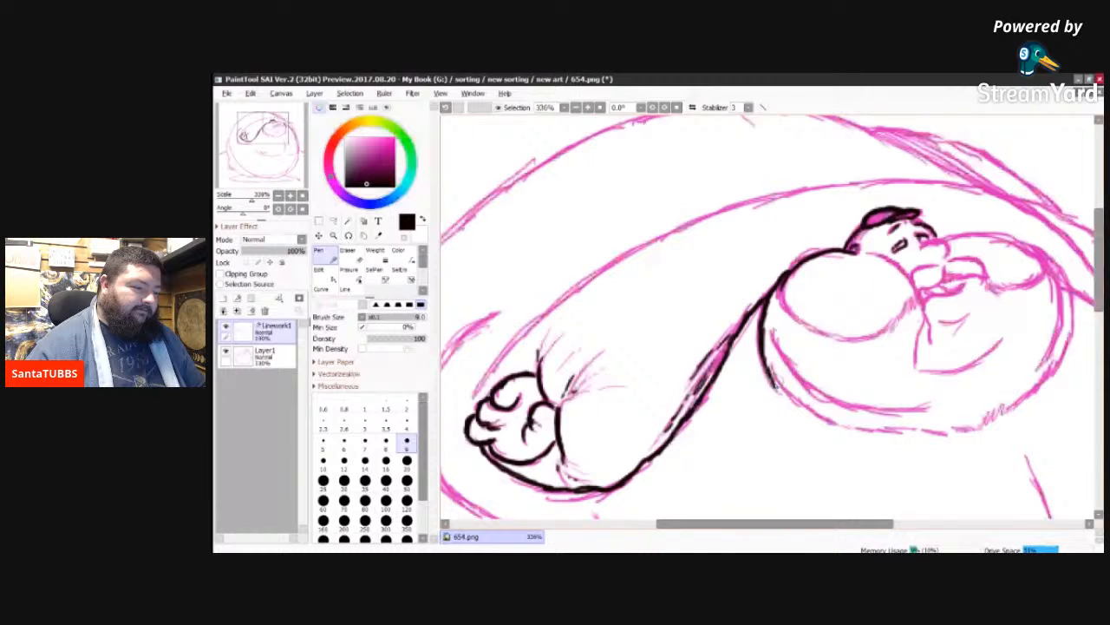
pyautogui.moveTo(774, 387)
pyautogui.mouseDown()
pyautogui.moveTo(831, 425)
pyautogui.moveTo(988, 424)
pyautogui.mouseUp()
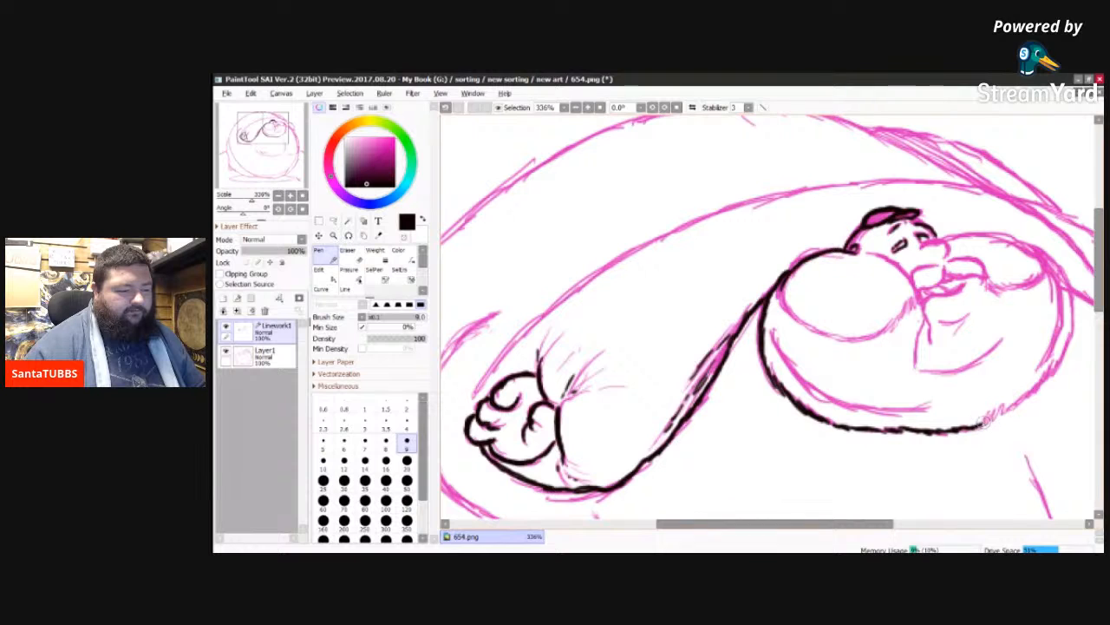
pyautogui.moveTo(984, 423)
pyautogui.mouseDown()
pyautogui.moveTo(1070, 353)
pyautogui.moveTo(1060, 362)
pyautogui.moveTo(1067, 279)
pyautogui.mouseUp()
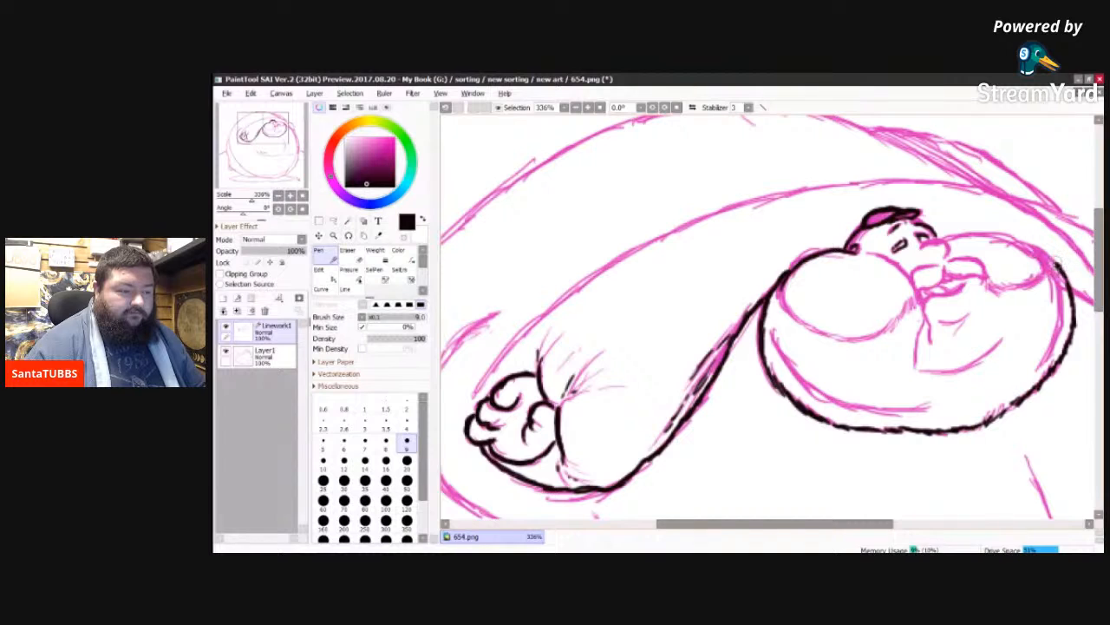
pyautogui.moveTo(1055, 263); pyautogui.dragTo(1025, 244)
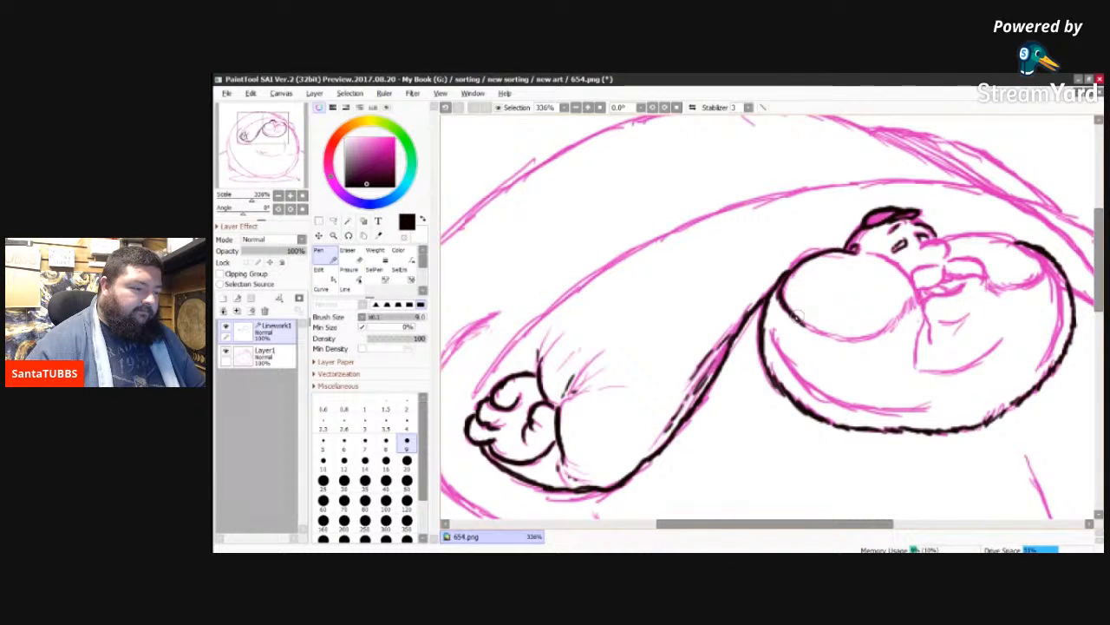
# Step: Ink the lower contour of the rounded chest left of the head and close it up along the side facing the mouth
pyautogui.moveTo(791, 314)
pyautogui.mouseDown()
pyautogui.moveTo(853, 353)
pyautogui.moveTo(835, 337)
pyautogui.moveTo(868, 338)
pyautogui.mouseUp()
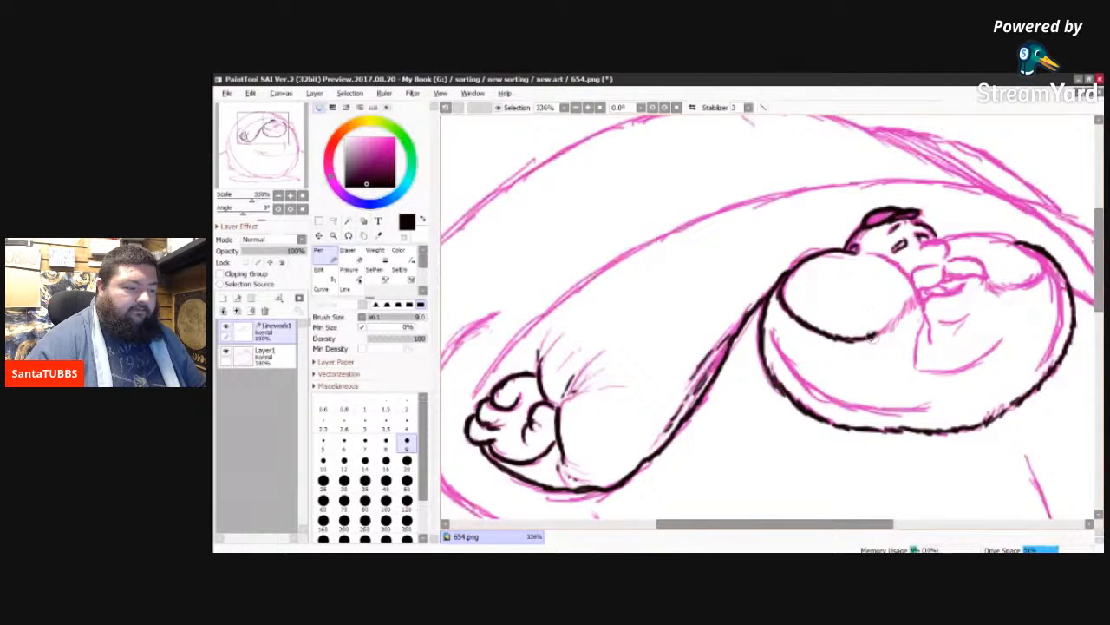
pyautogui.moveTo(891, 323); pyautogui.dragTo(894, 317)
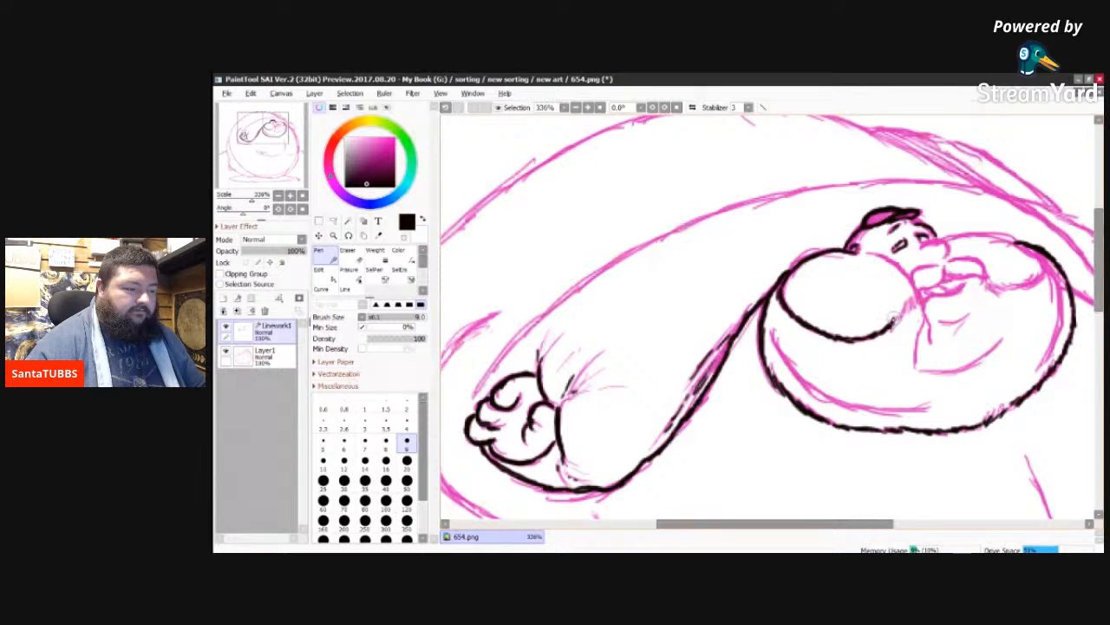
pyautogui.moveTo(894, 319); pyautogui.dragTo(908, 303)
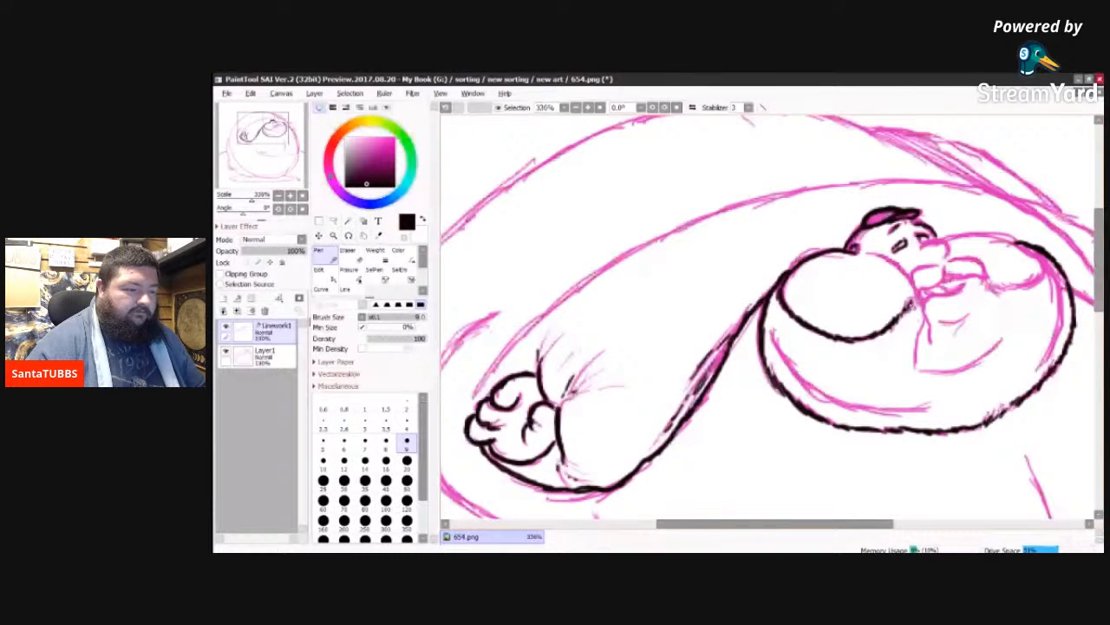
pyautogui.moveTo(910, 304); pyautogui.dragTo(915, 290)
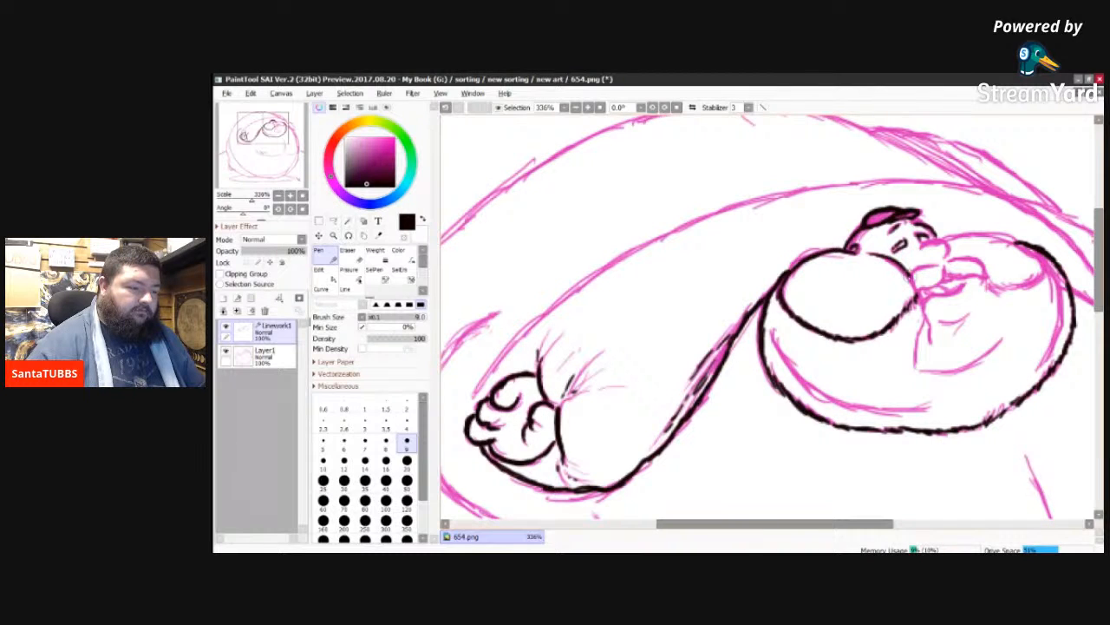
pyautogui.moveTo(908, 271); pyautogui.dragTo(917, 295)
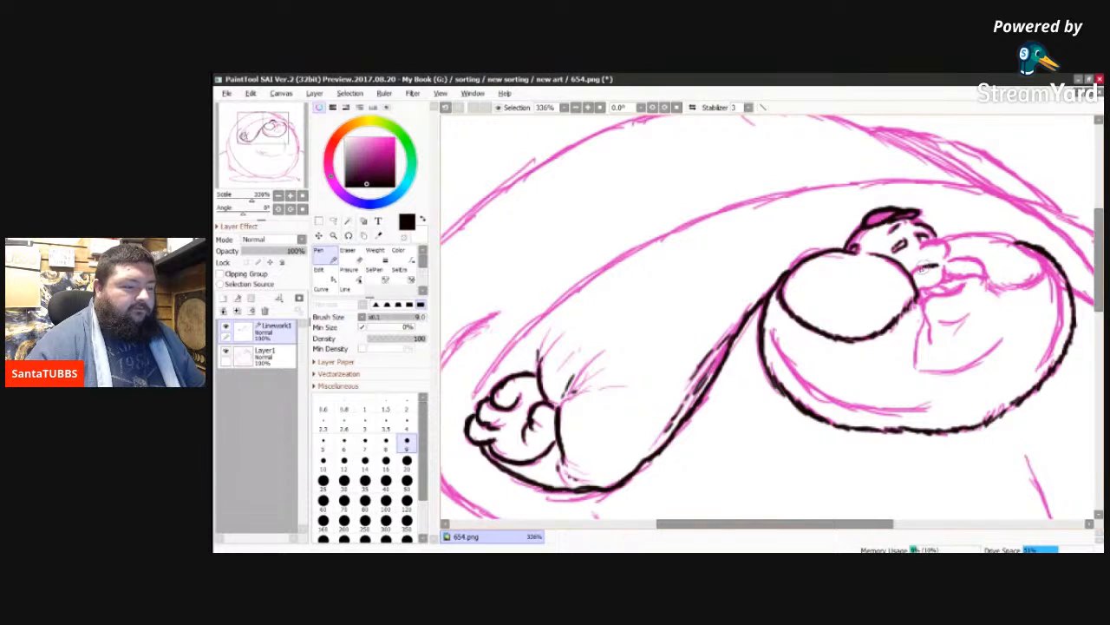
# Step: Ink the nose, moustache and mouth, plus the full contour of the rounded chest right of the head
pyautogui.moveTo(925, 265); pyautogui.dragTo(915, 278)
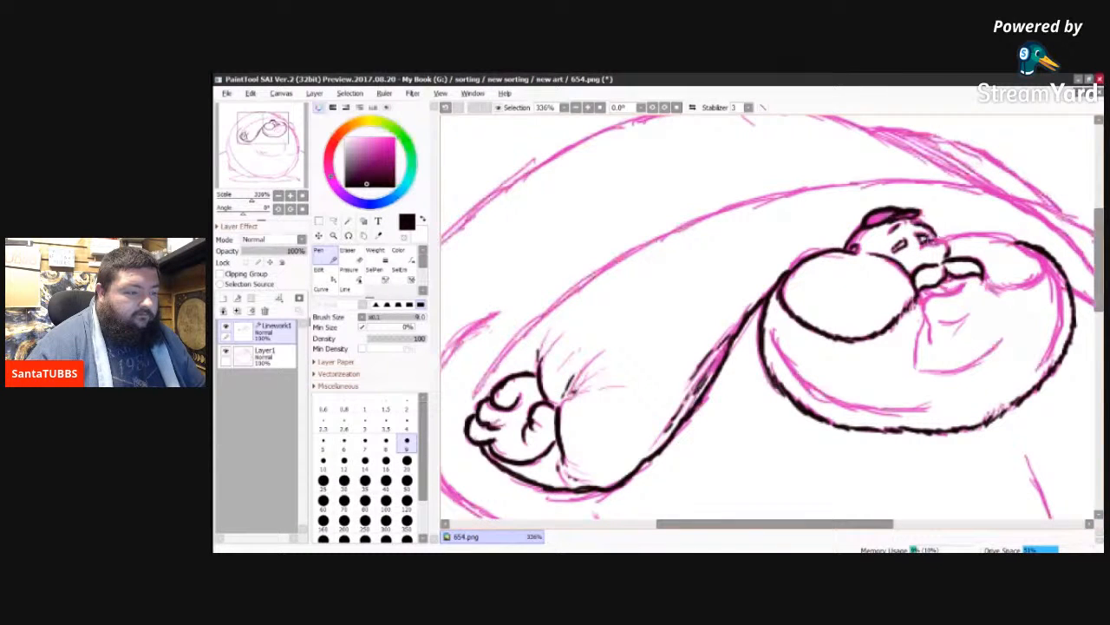
pyautogui.moveTo(930, 238); pyautogui.dragTo(950, 251)
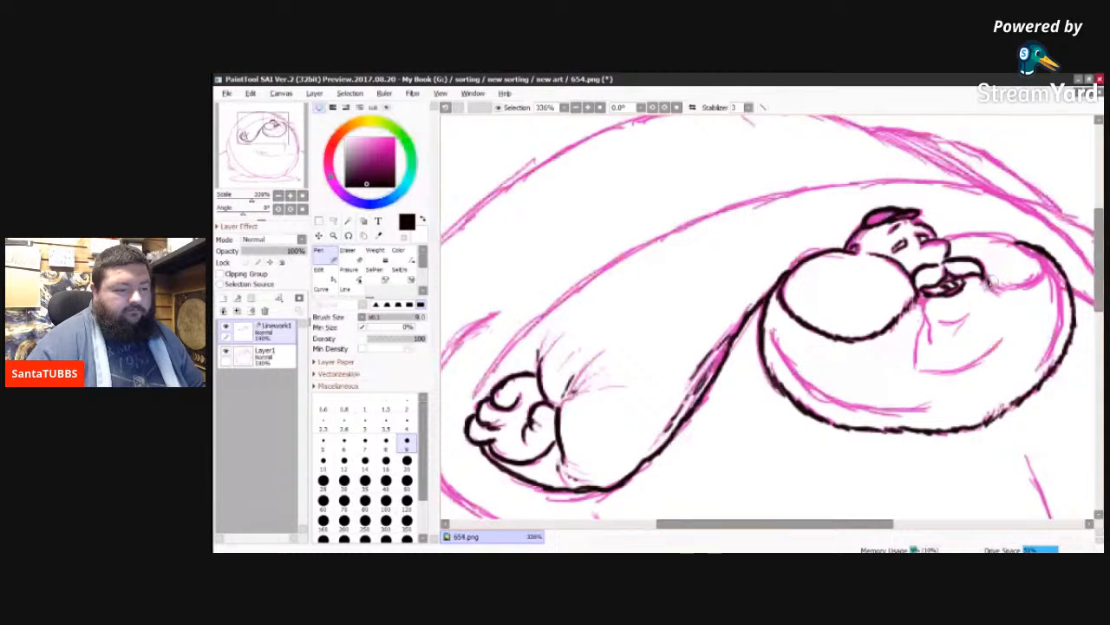
pyautogui.moveTo(989, 282)
pyautogui.mouseDown()
pyautogui.moveTo(1015, 286)
pyautogui.moveTo(1046, 265)
pyautogui.mouseUp()
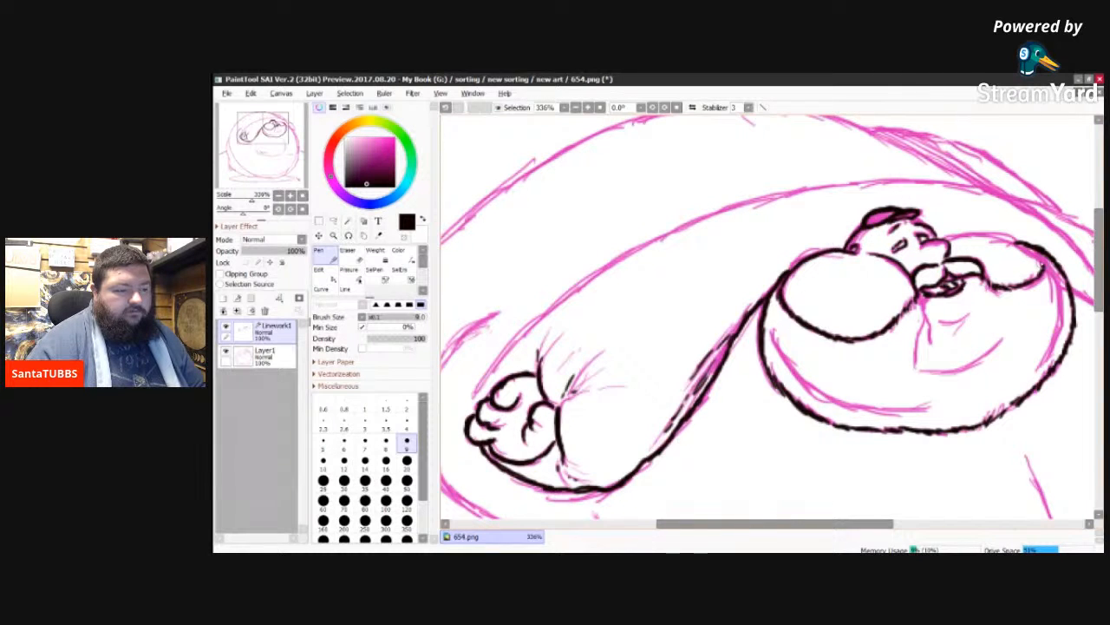
pyautogui.moveTo(1046, 265); pyautogui.dragTo(1010, 235)
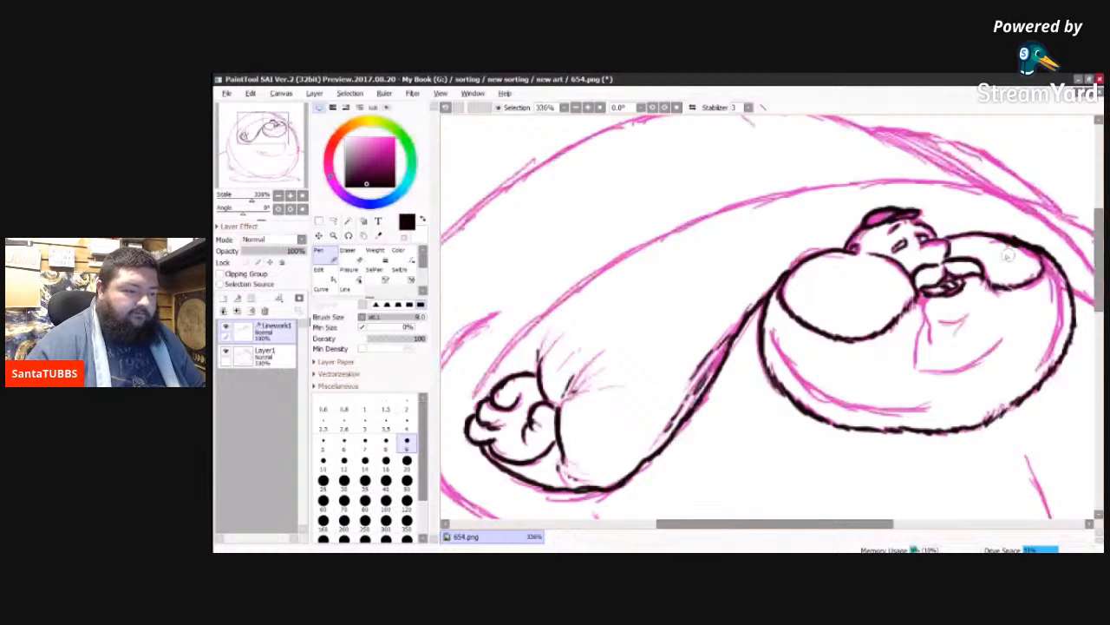
pyautogui.press('e')
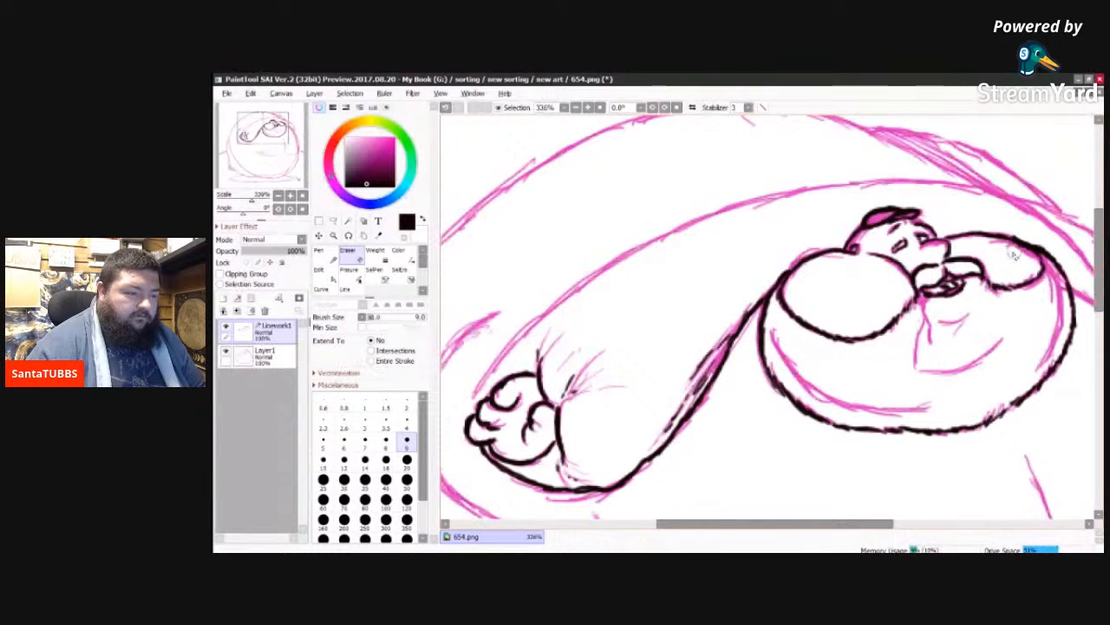
pyautogui.press('n')
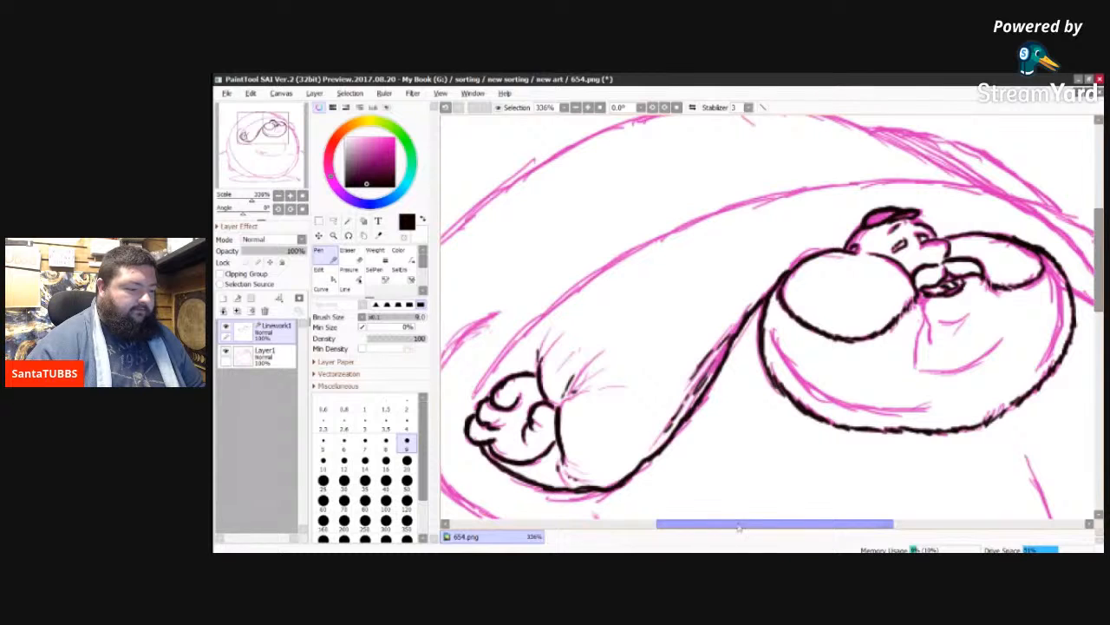
# Step: Ink the small rounded fingers of the right hand where they protrude beyond the body's upper right edge
pyautogui.moveTo(742, 526); pyautogui.dragTo(825, 525)
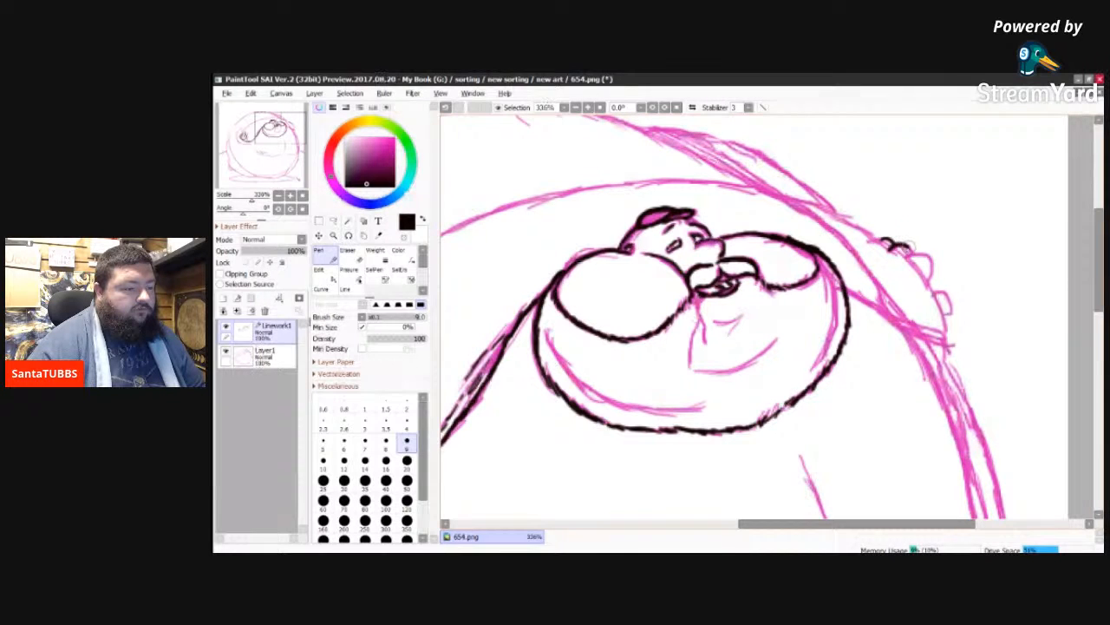
pyautogui.moveTo(908, 246); pyautogui.dragTo(933, 278)
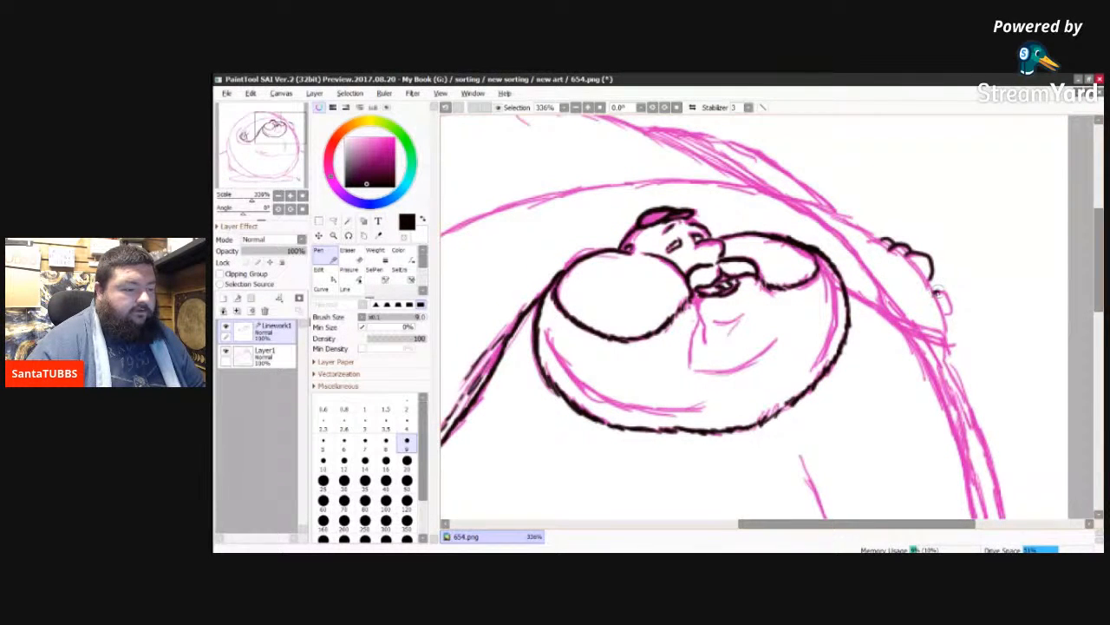
pyautogui.moveTo(942, 296); pyautogui.dragTo(945, 311)
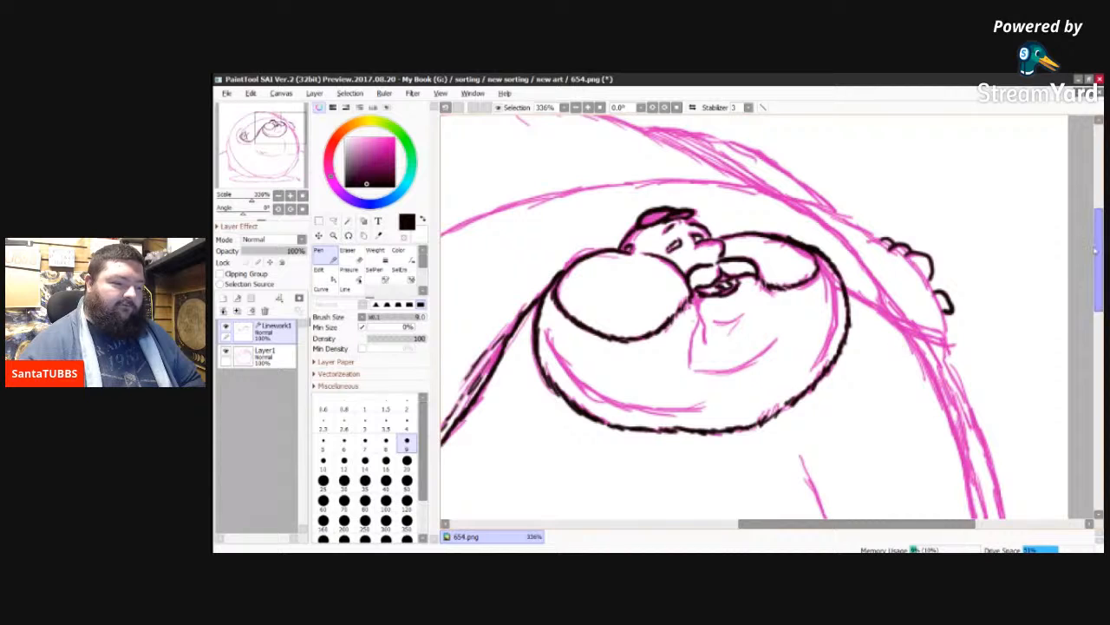
# Step: Ink the belly's short hooked crease and the curved fold to its right, plus the small circle on the body's right edge
pyautogui.moveTo(1100, 252); pyautogui.dragTo(1092, 333)
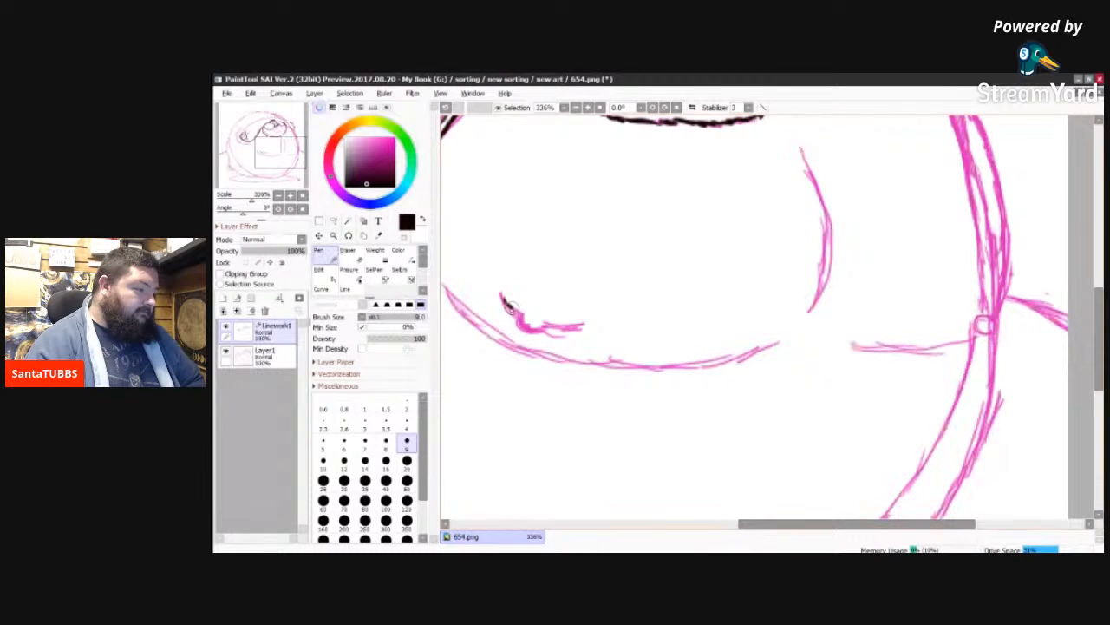
pyautogui.moveTo(508, 307)
pyautogui.mouseDown()
pyautogui.moveTo(518, 321)
pyautogui.moveTo(548, 325)
pyautogui.mouseUp()
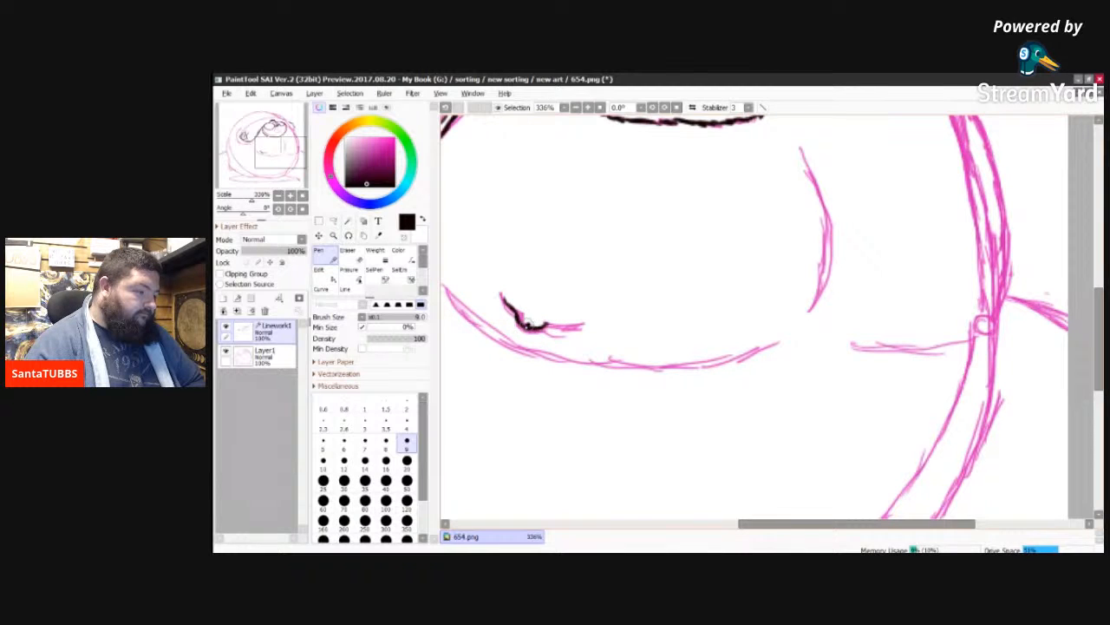
pyautogui.moveTo(535, 323); pyautogui.dragTo(583, 328)
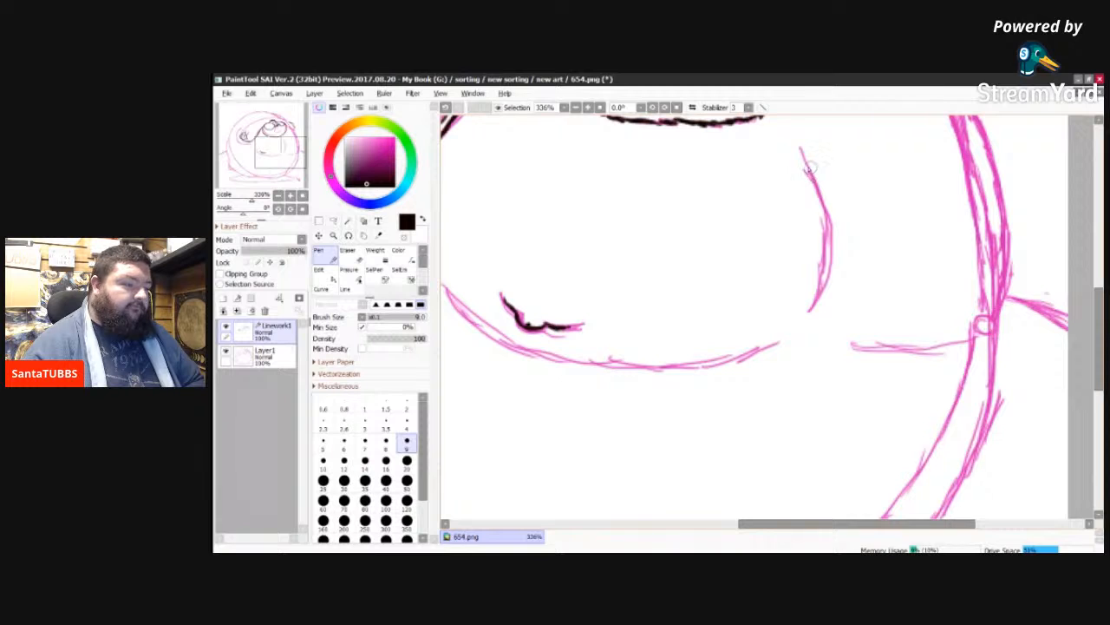
pyautogui.moveTo(808, 165)
pyautogui.mouseDown()
pyautogui.moveTo(827, 260)
pyautogui.moveTo(824, 227)
pyautogui.moveTo(824, 269)
pyautogui.mouseUp()
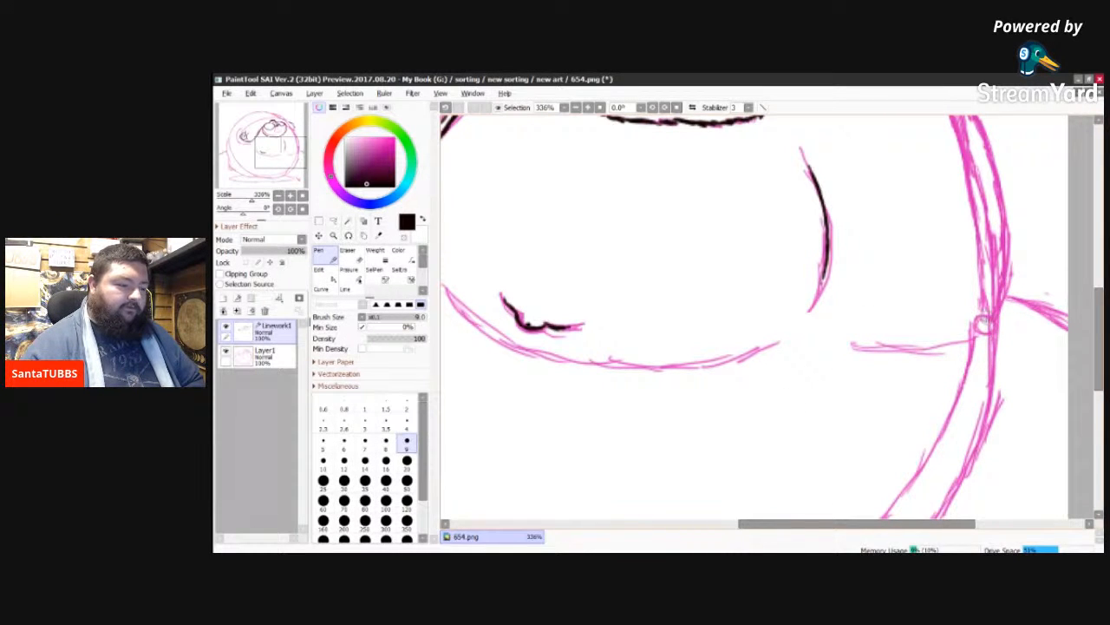
pyautogui.moveTo(983, 324)
pyautogui.mouseDown()
pyautogui.moveTo(987, 334)
pyautogui.moveTo(994, 319)
pyautogui.moveTo(982, 315)
pyautogui.moveTo(977, 331)
pyautogui.mouseUp()
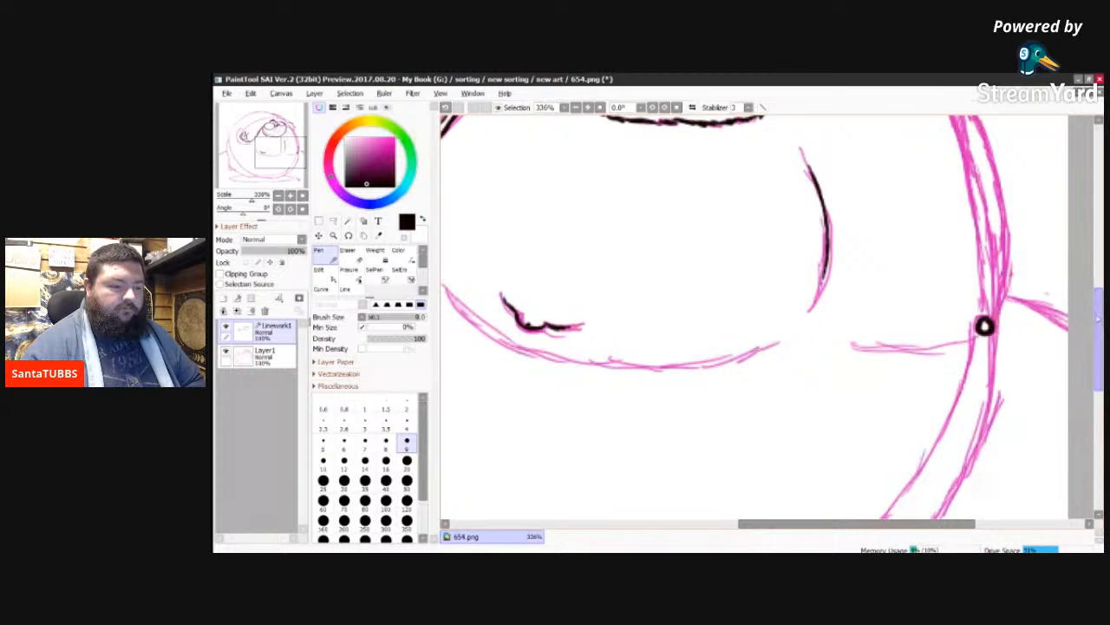
# Step: Ink the small circle on the body's lower right edge and the slanted line running from it up to the inner contour
pyautogui.scroll(3, 983, 235)
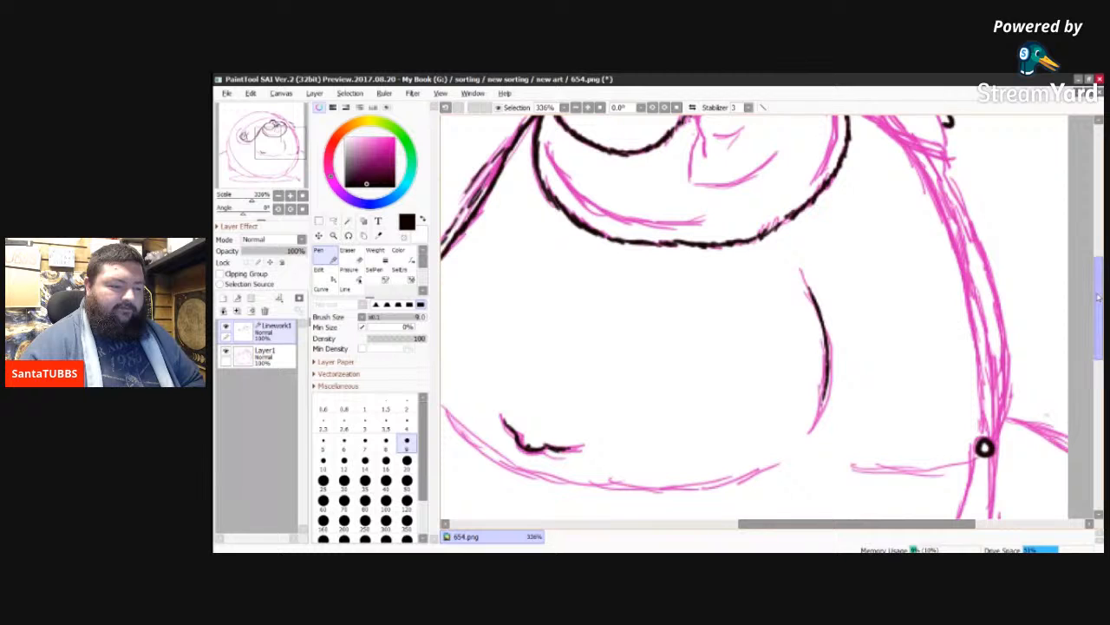
pyautogui.moveTo(1097, 298)
pyautogui.mouseDown()
pyautogui.moveTo(1098, 253)
pyautogui.moveTo(1092, 375)
pyautogui.mouseUp()
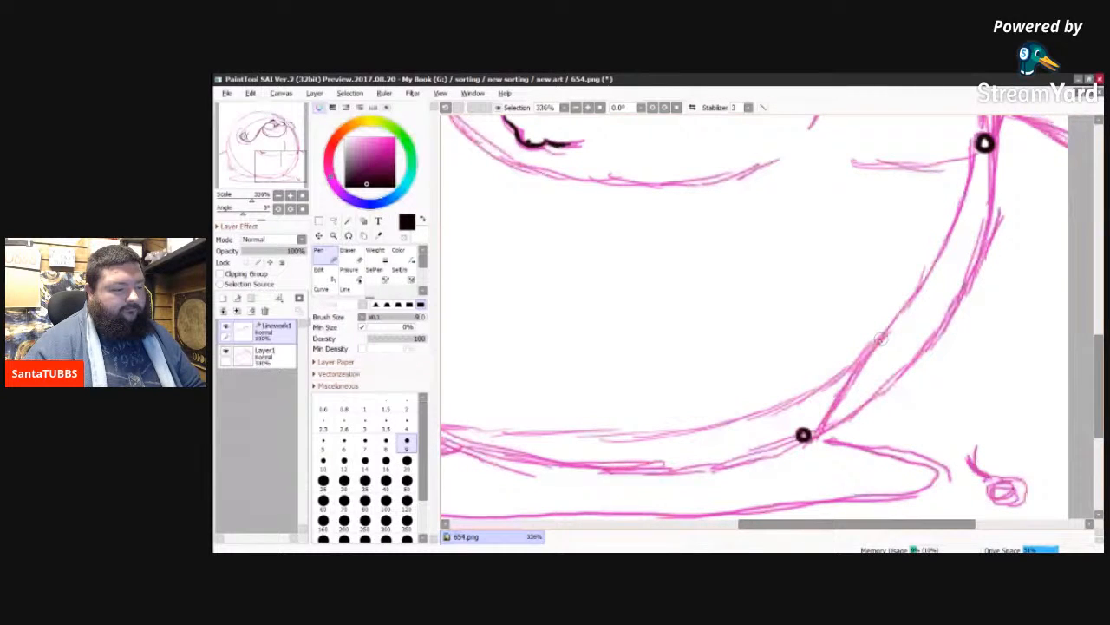
pyautogui.moveTo(880, 339); pyautogui.dragTo(822, 433)
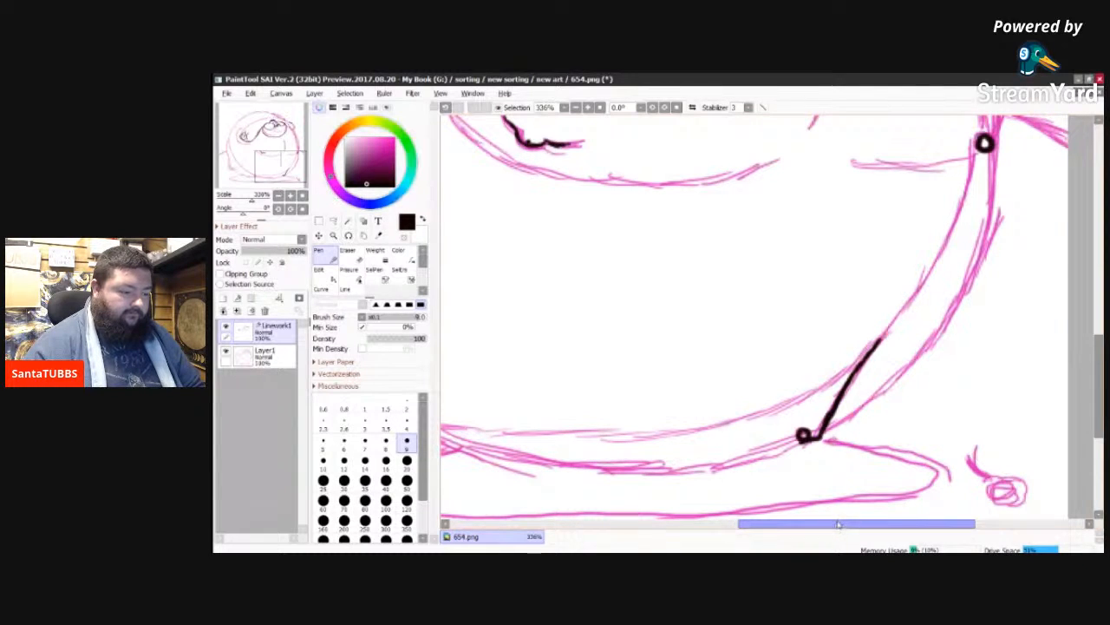
# Step: Ink the small detached round figure at the lower right of the drawing with its concentric rings and short curved stem
pyautogui.moveTo(840, 524); pyautogui.dragTo(871, 526)
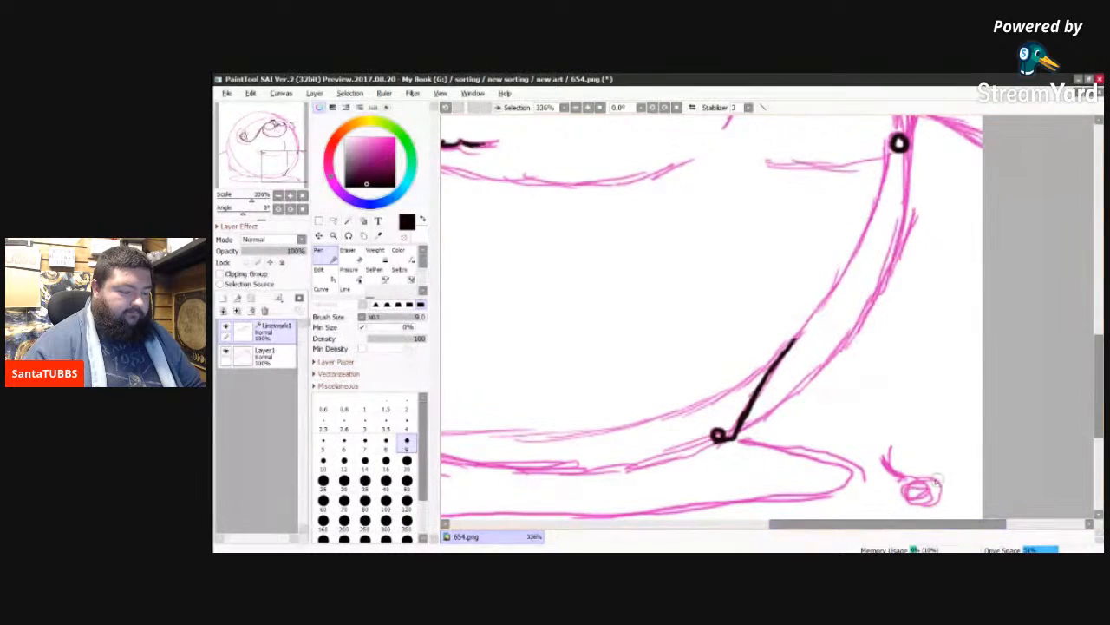
pyautogui.moveTo(1099, 374); pyautogui.dragTo(1098, 393)
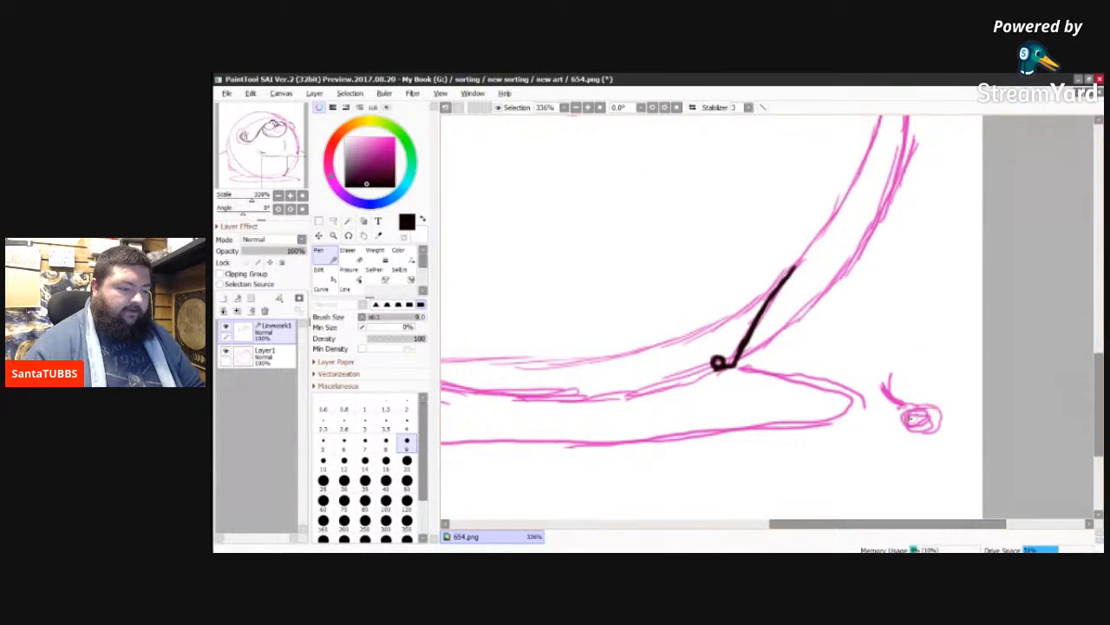
pyautogui.moveTo(904, 415)
pyautogui.mouseDown()
pyautogui.moveTo(928, 431)
pyautogui.moveTo(918, 417)
pyautogui.mouseUp()
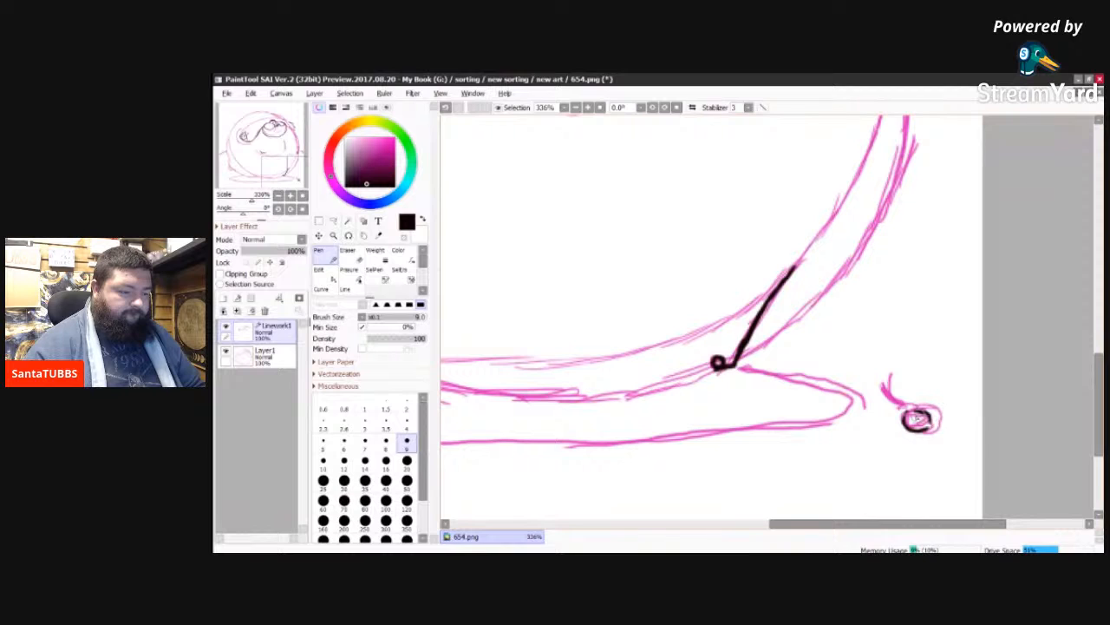
pyautogui.moveTo(912, 416); pyautogui.dragTo(927, 429)
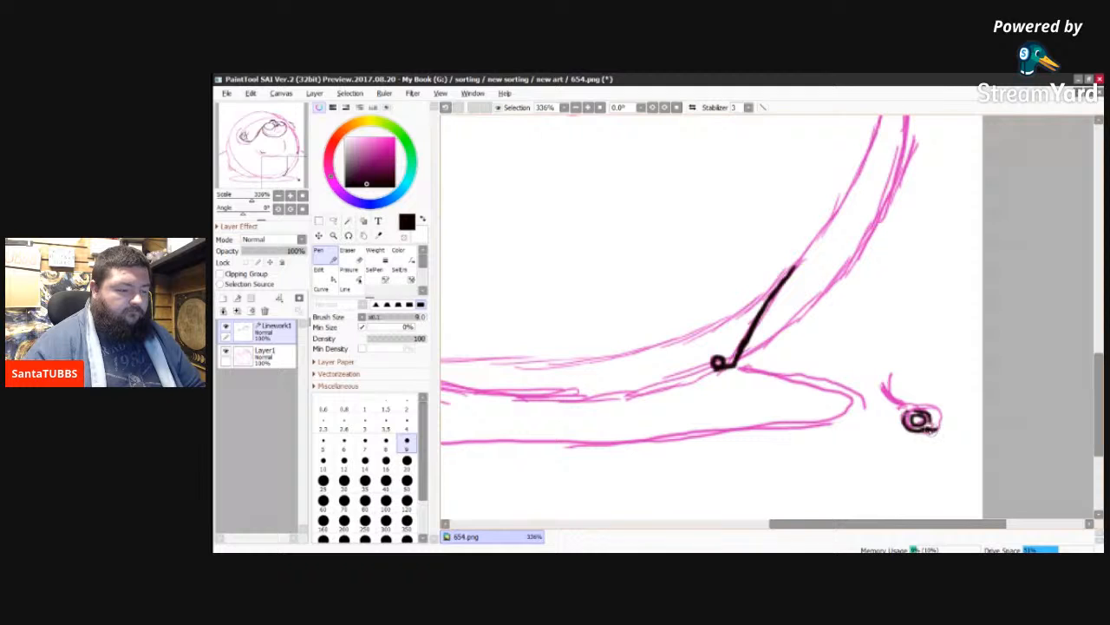
pyautogui.moveTo(939, 421); pyautogui.dragTo(931, 415)
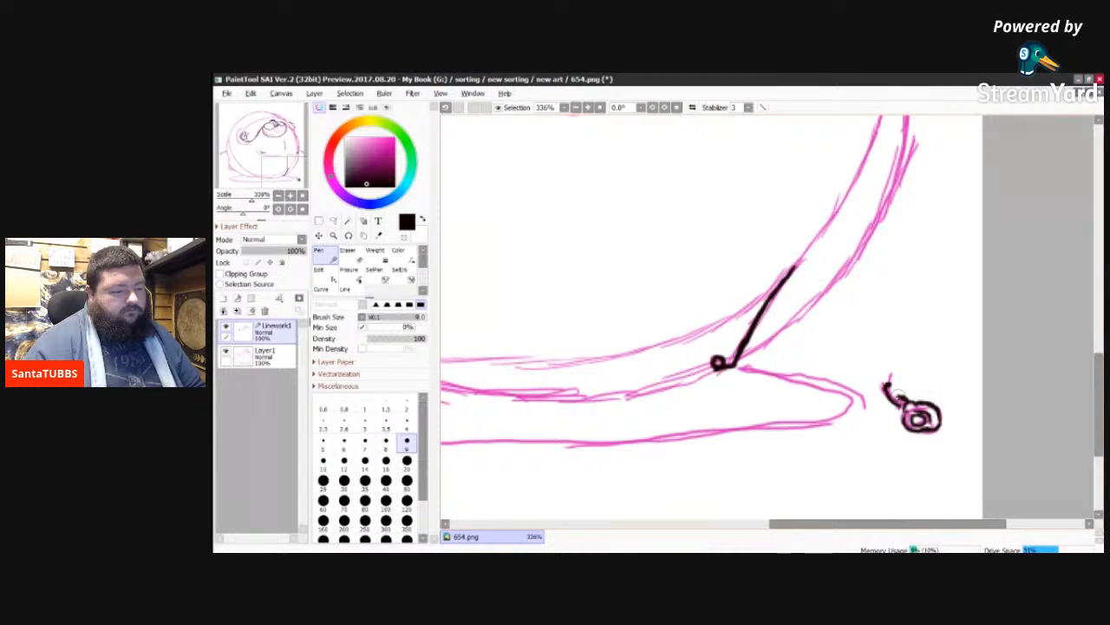
pyautogui.moveTo(887, 388)
pyautogui.mouseDown()
pyautogui.moveTo(904, 404)
pyautogui.moveTo(886, 384)
pyautogui.mouseUp()
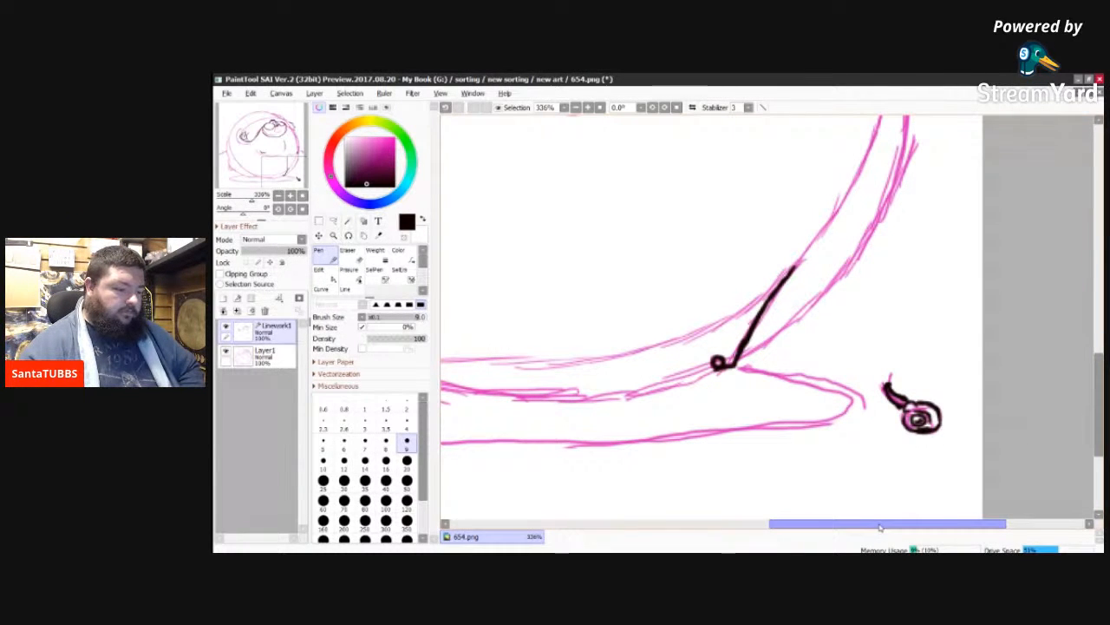
# Step: Ink the small rounded lobe on the body's lower left edge with a double line along its outer side
pyautogui.moveTo(879, 526); pyautogui.dragTo(689, 509)
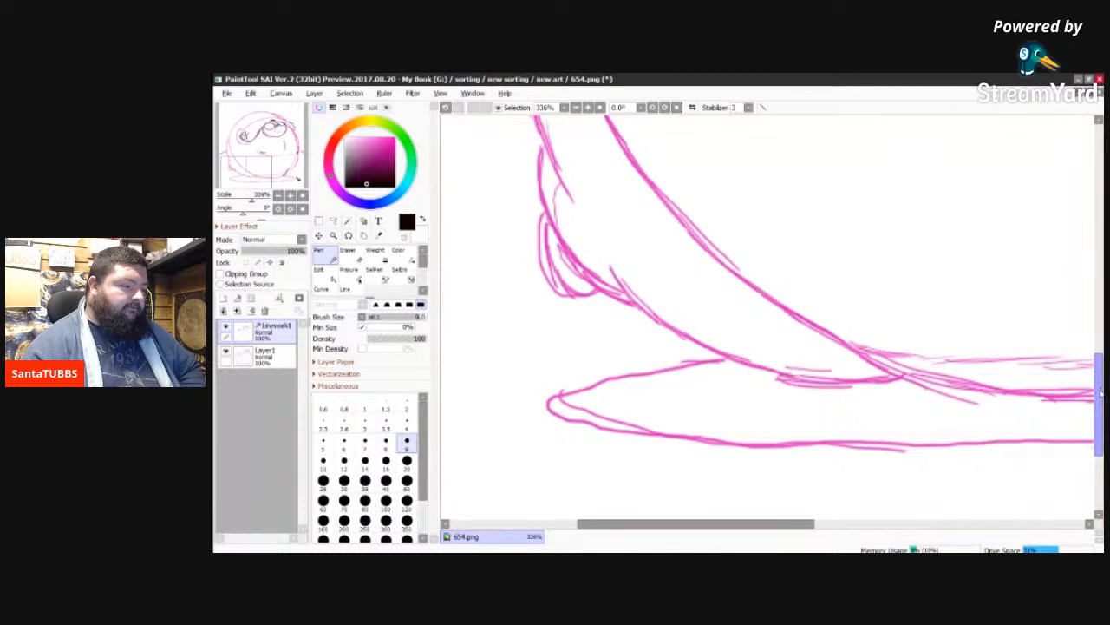
pyautogui.moveTo(1100, 399); pyautogui.dragTo(1099, 408)
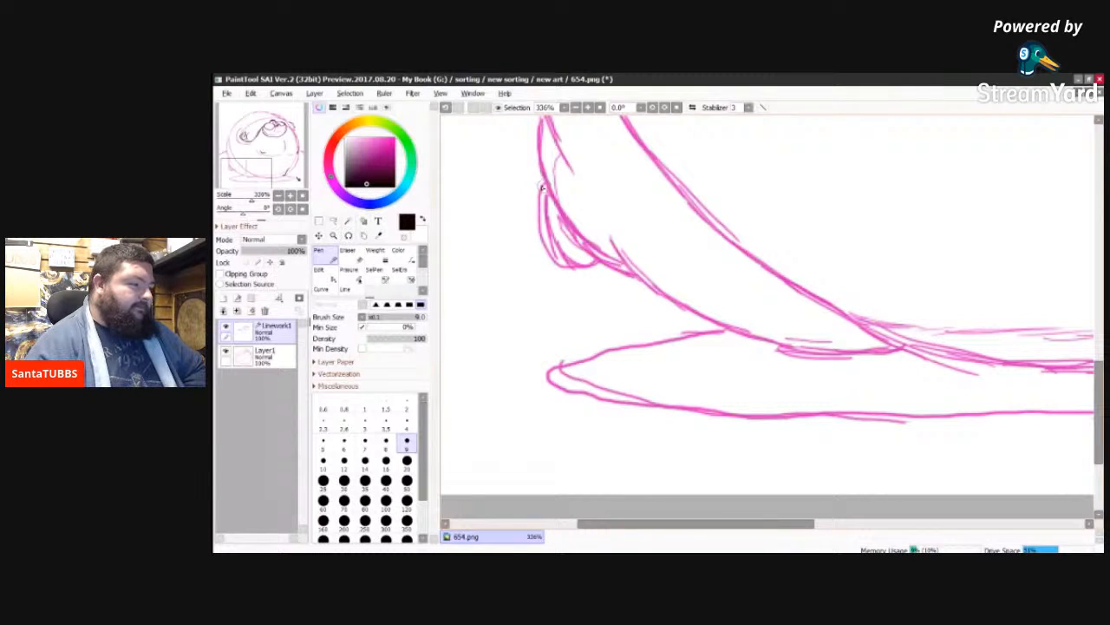
pyautogui.moveTo(543, 184)
pyautogui.mouseDown()
pyautogui.moveTo(551, 258)
pyautogui.moveTo(571, 269)
pyautogui.moveTo(561, 250)
pyautogui.moveTo(597, 265)
pyautogui.mouseUp()
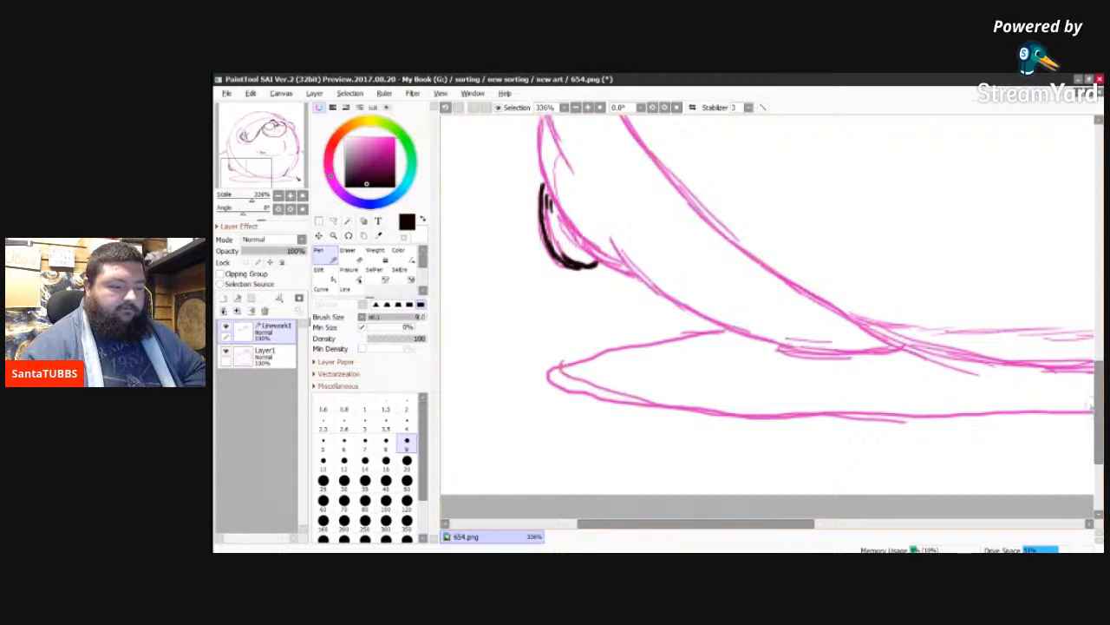
# Step: Ink the body contour running past the small lower-left lobe and fill the inside of the lobe with black
pyautogui.scroll(1, 1096, 414)
pyautogui.moveTo(1096, 413); pyautogui.dragTo(1094, 385)
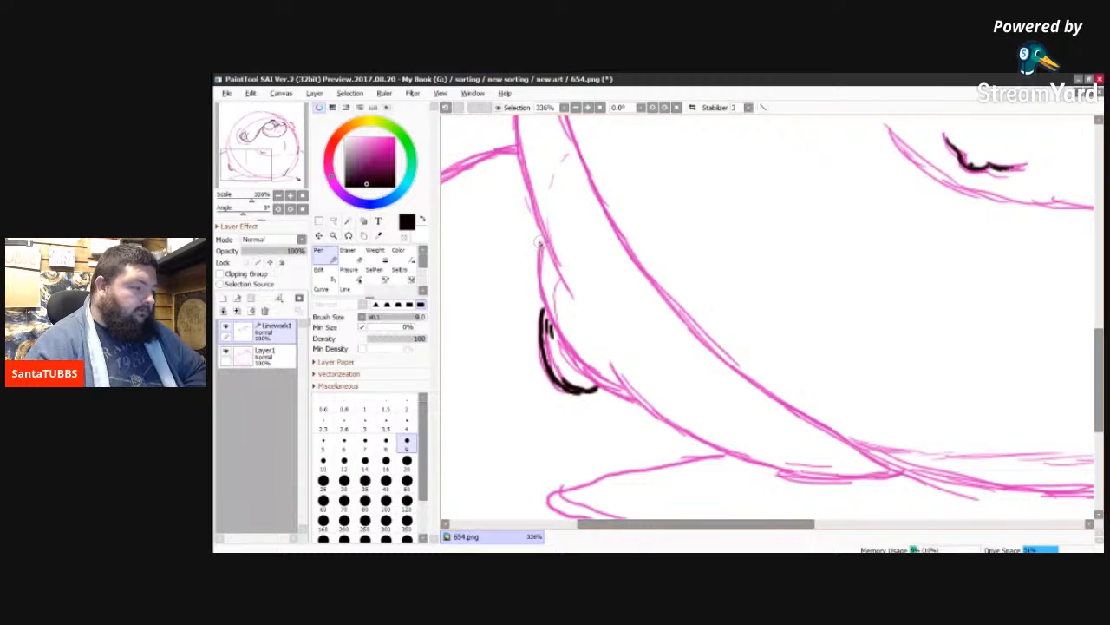
pyautogui.moveTo(544, 236)
pyautogui.mouseDown()
pyautogui.moveTo(543, 296)
pyautogui.moveTo(564, 343)
pyautogui.mouseUp()
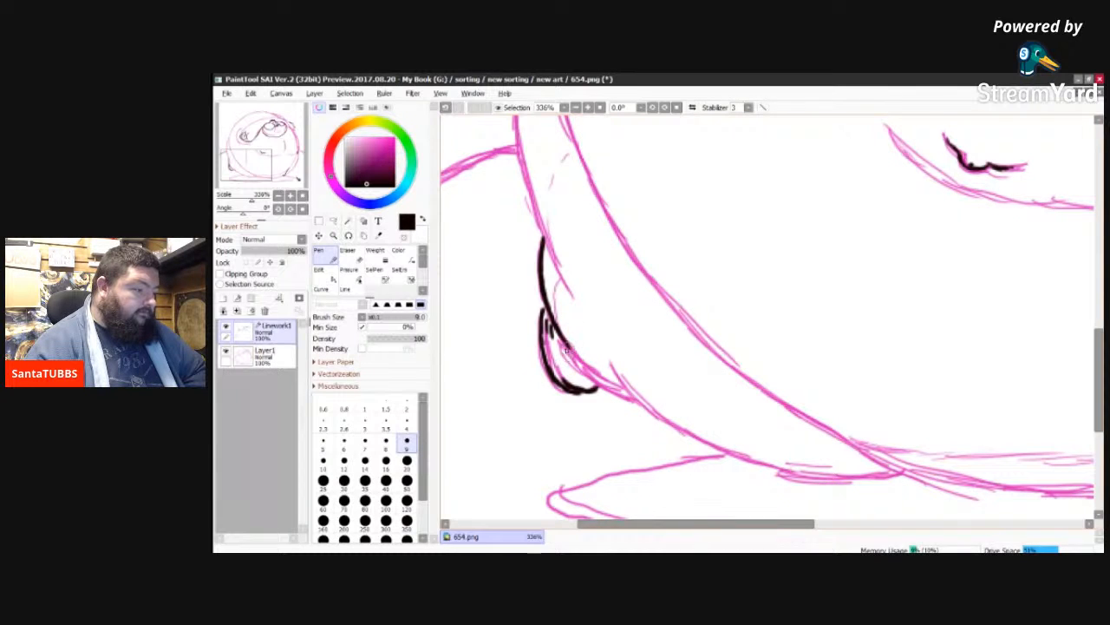
pyautogui.moveTo(562, 343)
pyautogui.mouseDown()
pyautogui.moveTo(597, 387)
pyautogui.moveTo(633, 403)
pyautogui.mouseUp()
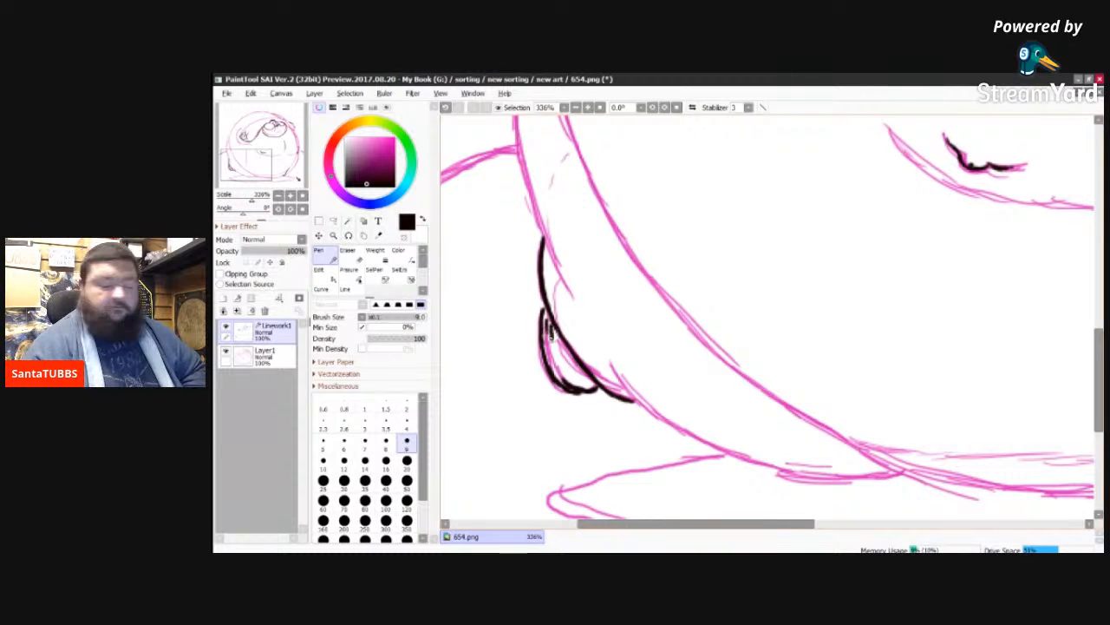
pyautogui.moveTo(556, 356); pyautogui.dragTo(581, 377)
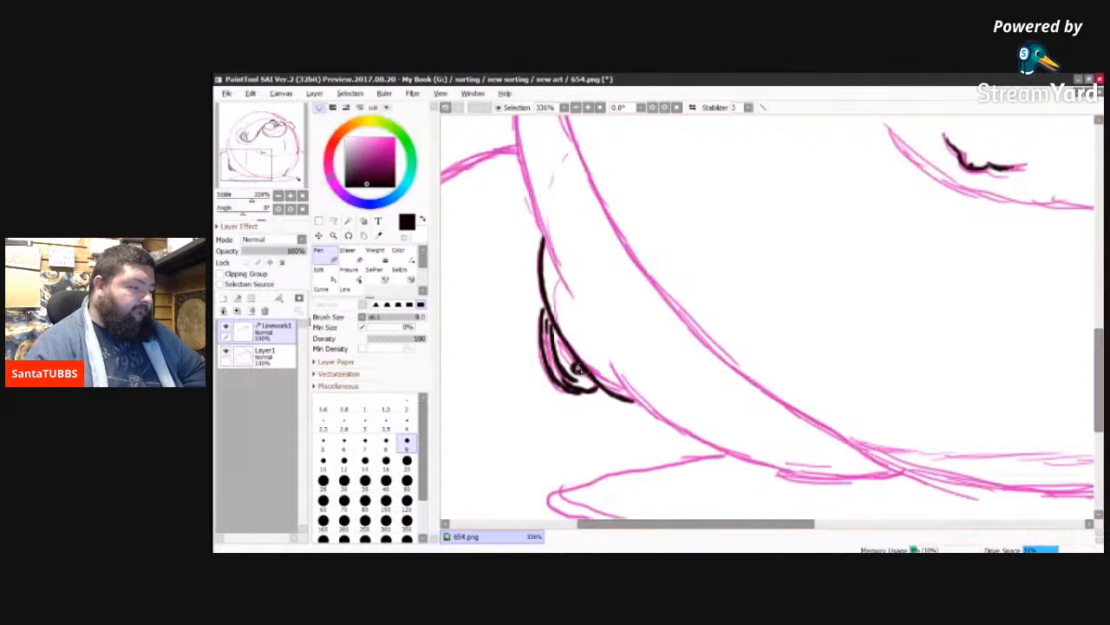
pyautogui.moveTo(577, 367)
pyautogui.mouseDown()
pyautogui.moveTo(557, 338)
pyautogui.moveTo(566, 360)
pyautogui.mouseUp()
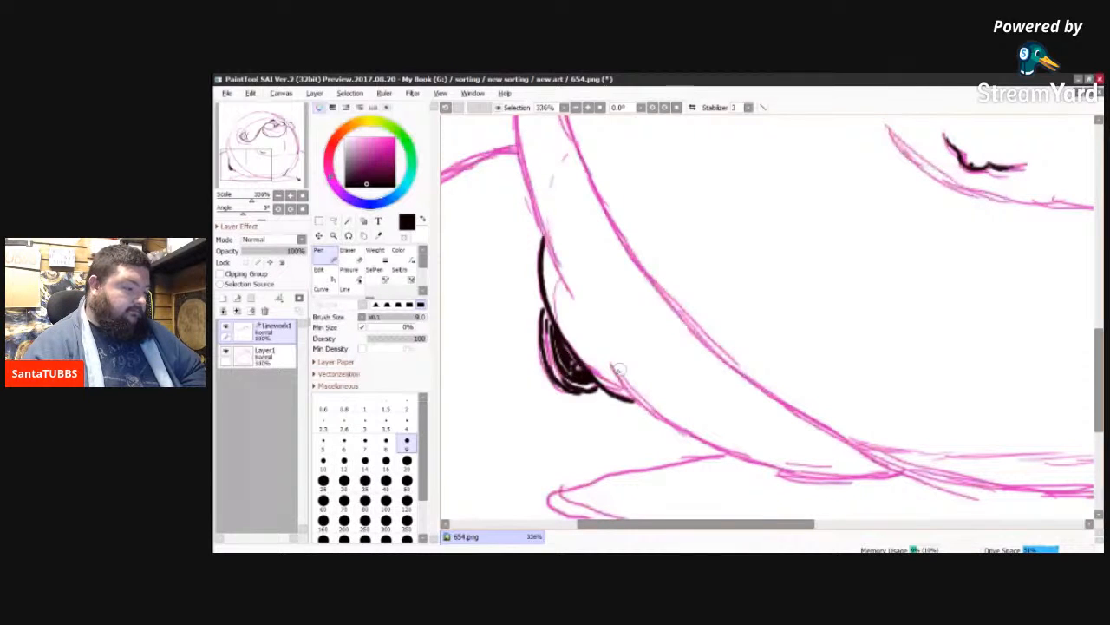
# Step: Ink the lower-left body contour from just past the black-filled lobe down to the sketched ground ellipse
pyautogui.moveTo(619, 369)
pyautogui.mouseDown()
pyautogui.moveTo(642, 408)
pyautogui.moveTo(718, 450)
pyautogui.mouseUp()
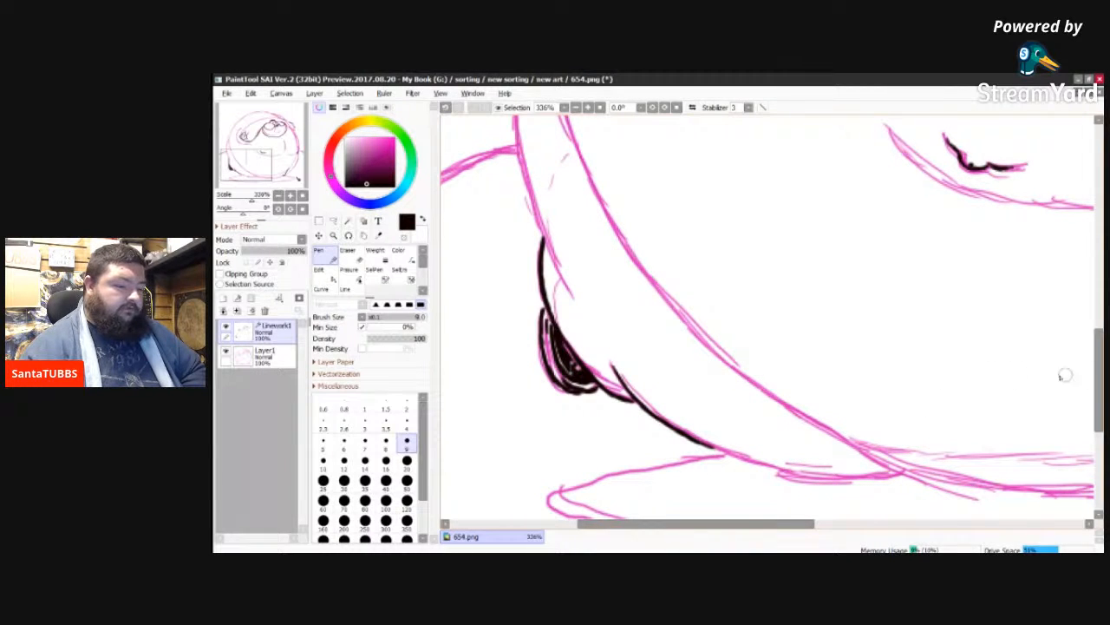
pyautogui.moveTo(1097, 377); pyautogui.dragTo(1100, 417)
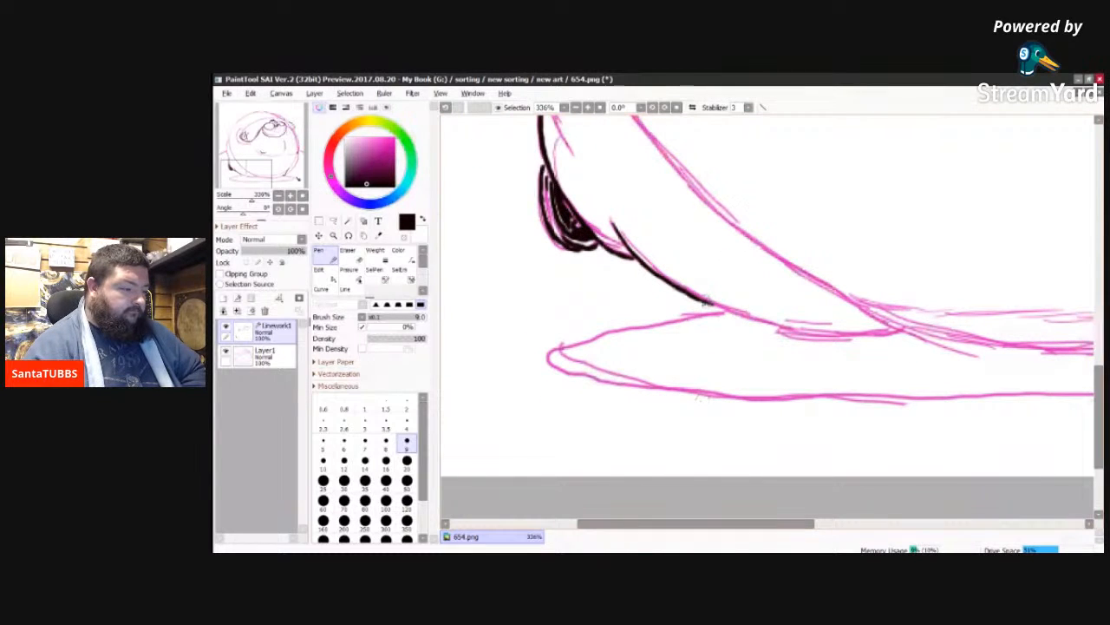
pyautogui.moveTo(713, 304); pyautogui.dragTo(731, 312)
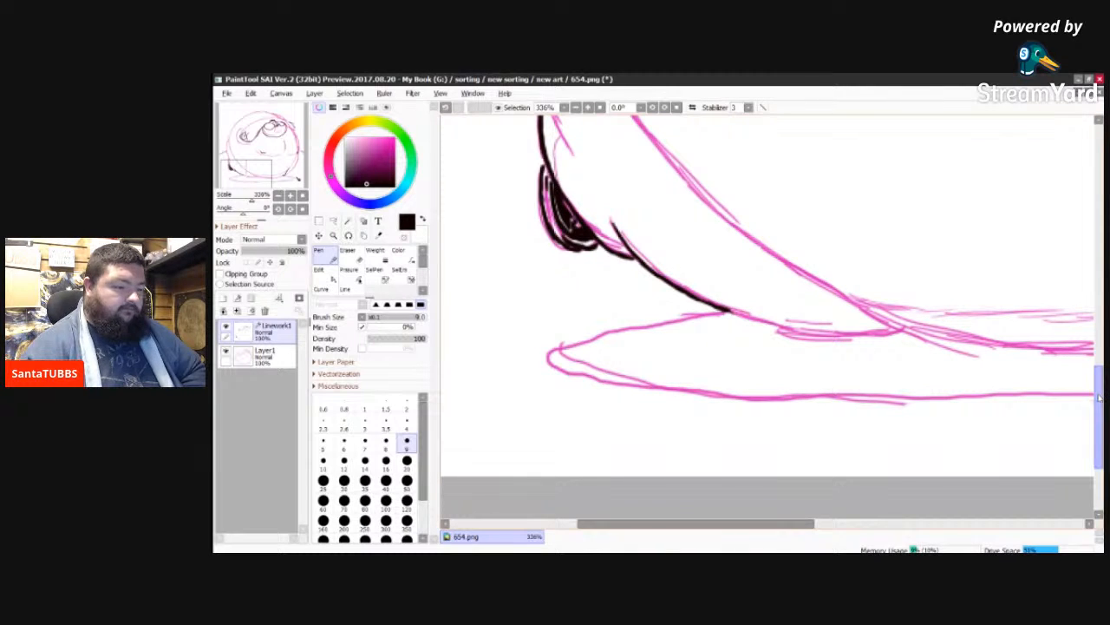
# Step: Ink the outer left body contour from the overlapping crease above the black-filled lobe upward along the bulging side
pyautogui.moveTo(1099, 395); pyautogui.dragTo(1096, 333)
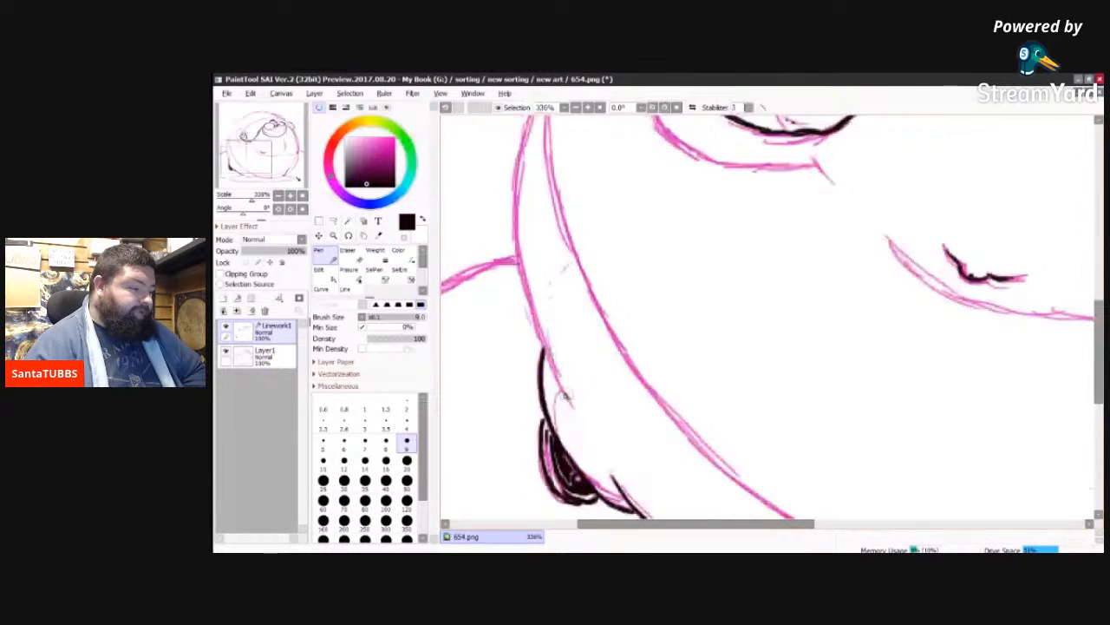
pyautogui.moveTo(568, 398)
pyautogui.mouseDown()
pyautogui.moveTo(519, 269)
pyautogui.moveTo(521, 290)
pyautogui.moveTo(521, 161)
pyautogui.mouseUp()
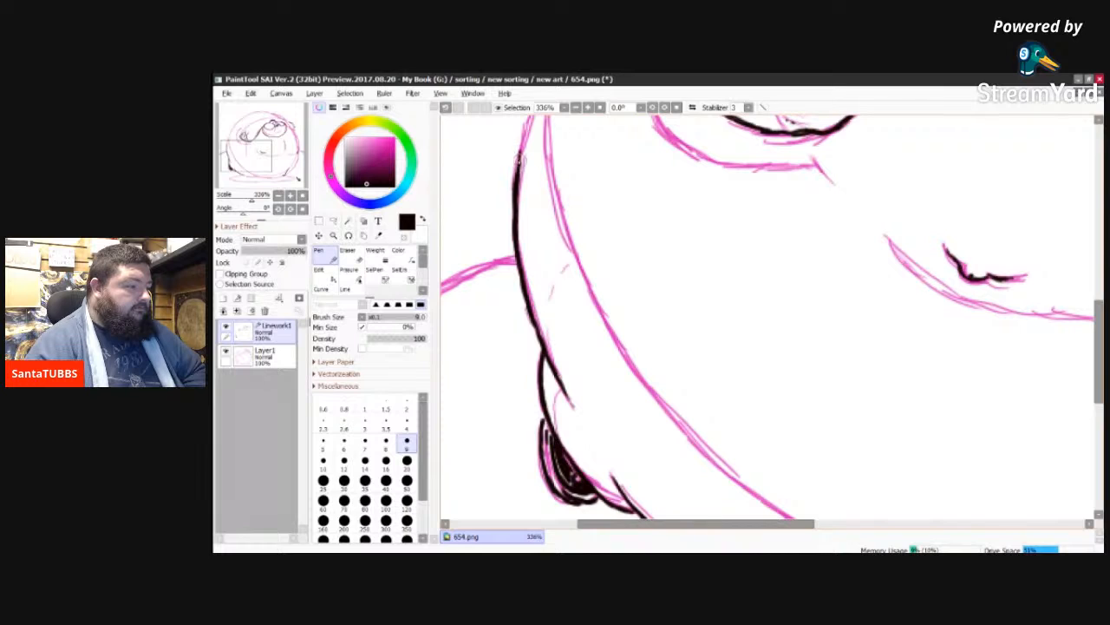
pyautogui.moveTo(518, 154); pyautogui.dragTo(528, 118)
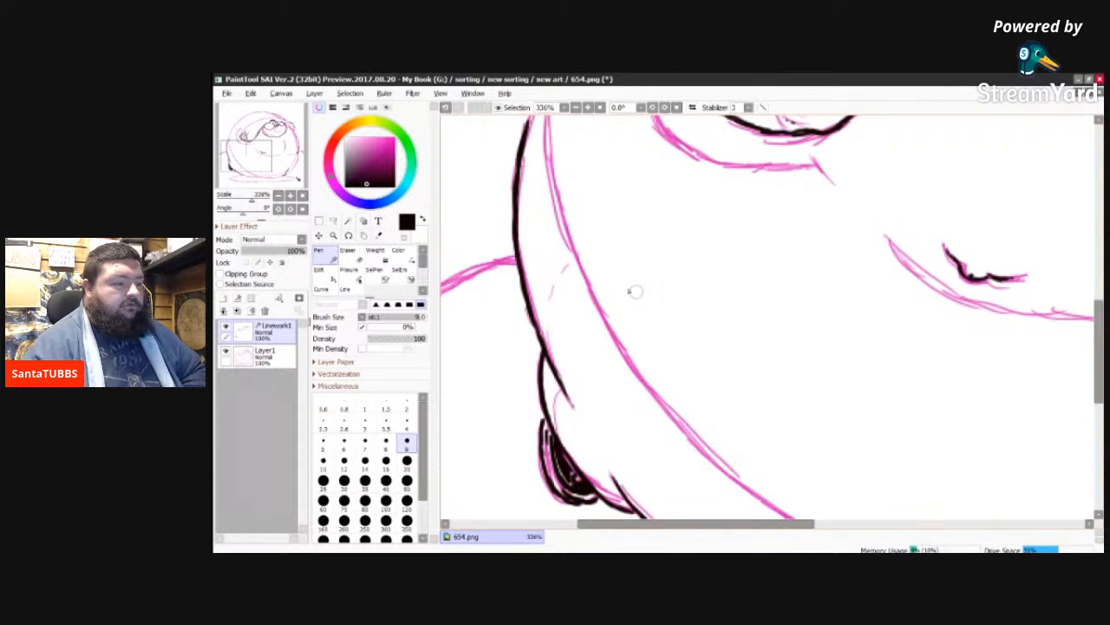
# Step: Ink the short slanted tick at the end of the fold under the left hand and the left part of the curved belly fold
pyautogui.scroll(3, 768, 317)
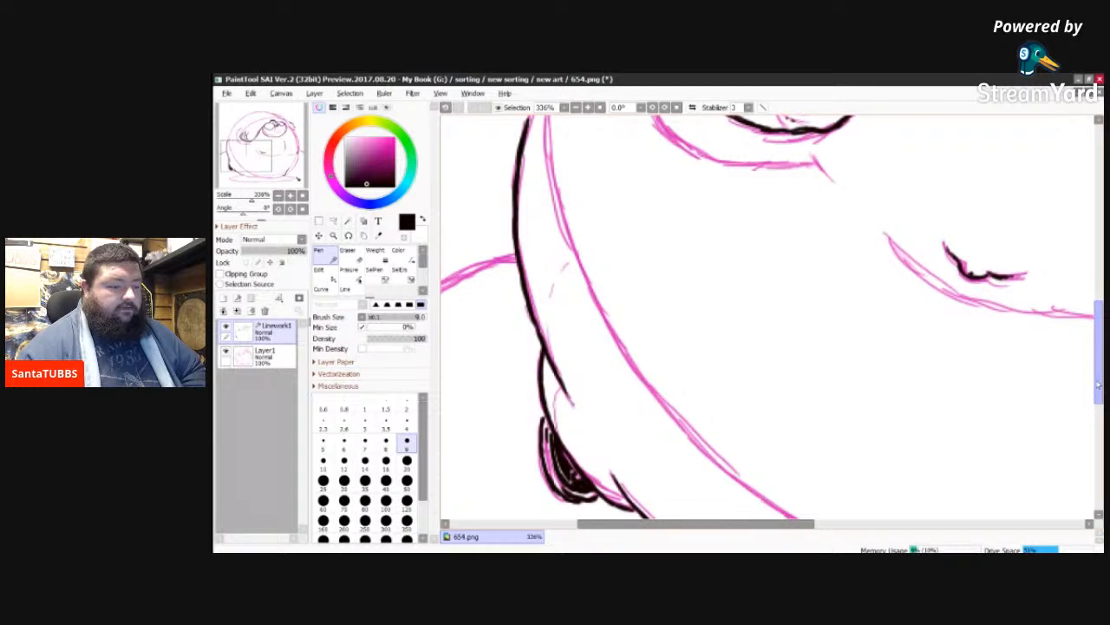
pyautogui.scroll(4, 814, 344)
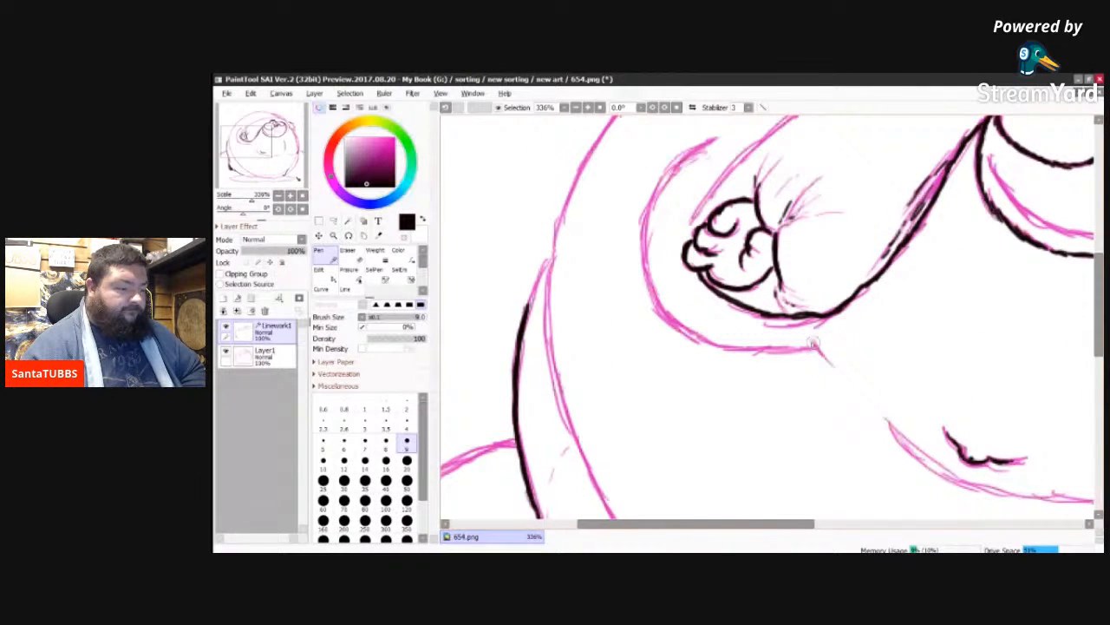
pyautogui.moveTo(813, 344); pyautogui.dragTo(826, 360)
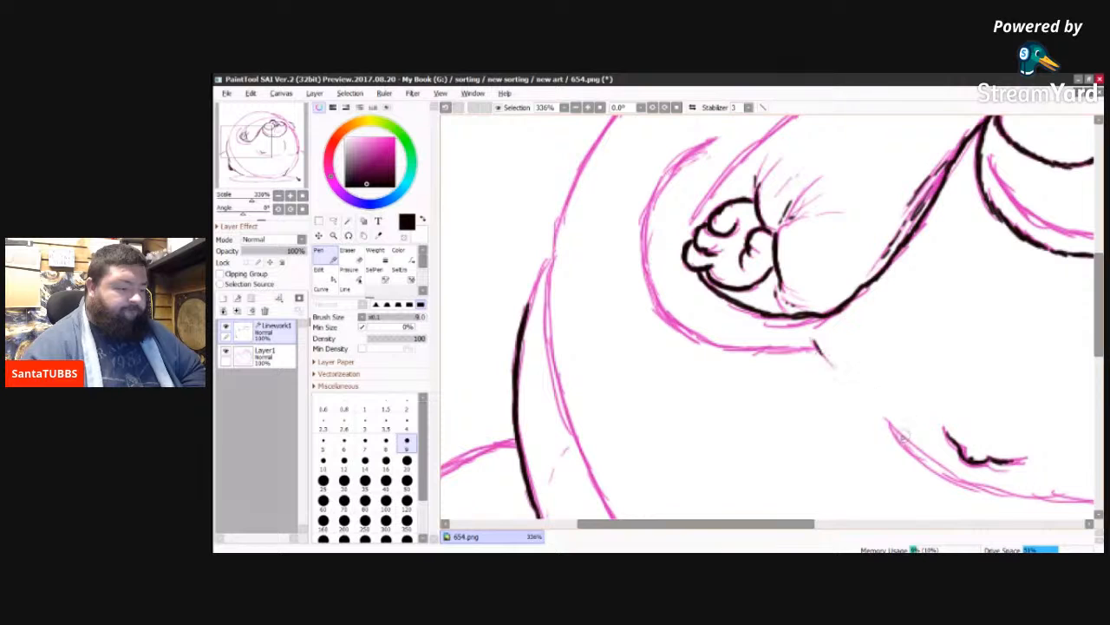
pyautogui.moveTo(890, 424); pyautogui.dragTo(900, 442)
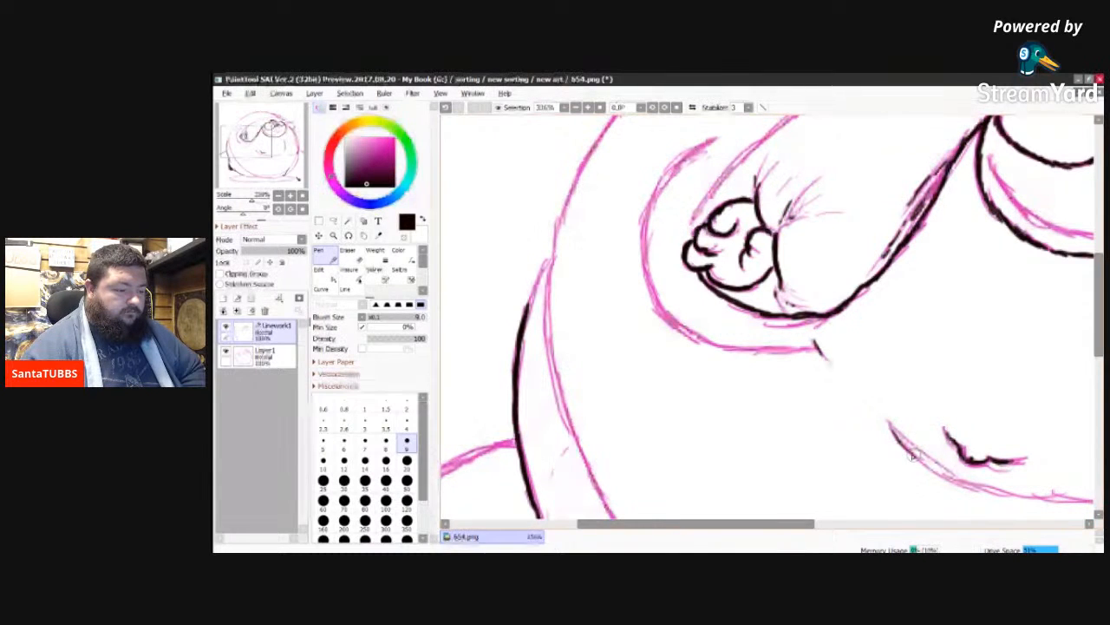
pyautogui.moveTo(909, 453); pyautogui.dragTo(959, 484)
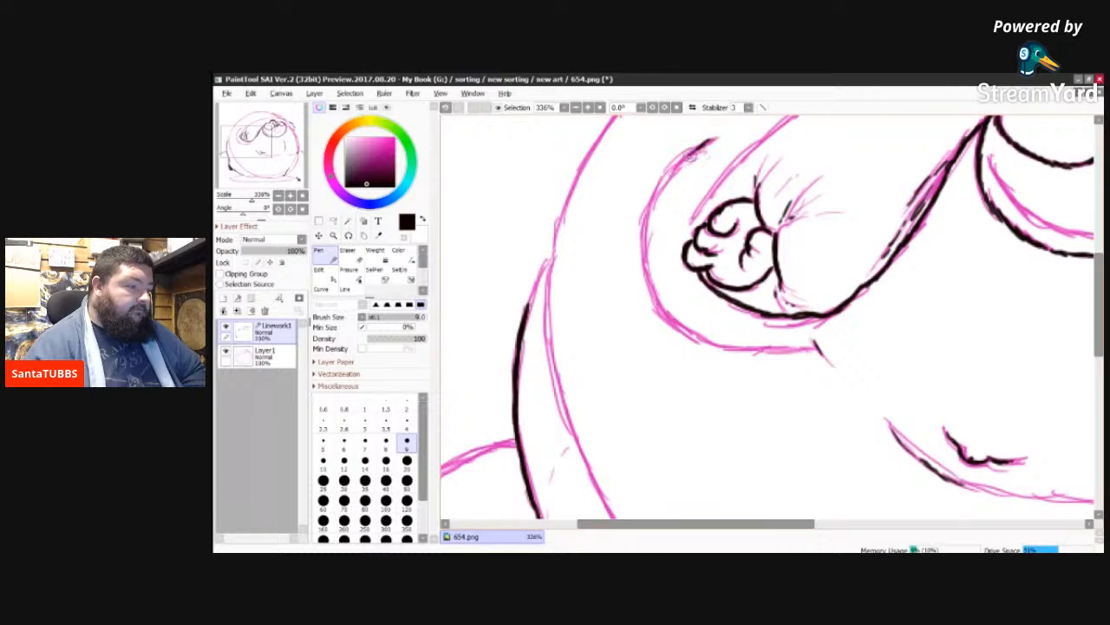
# Step: Ink the large curved fold around the left hand and extend the outer left contour up to the upper body's edge
pyautogui.moveTo(694, 149)
pyautogui.mouseDown()
pyautogui.moveTo(657, 184)
pyautogui.moveTo(648, 215)
pyautogui.moveTo(655, 300)
pyautogui.mouseUp()
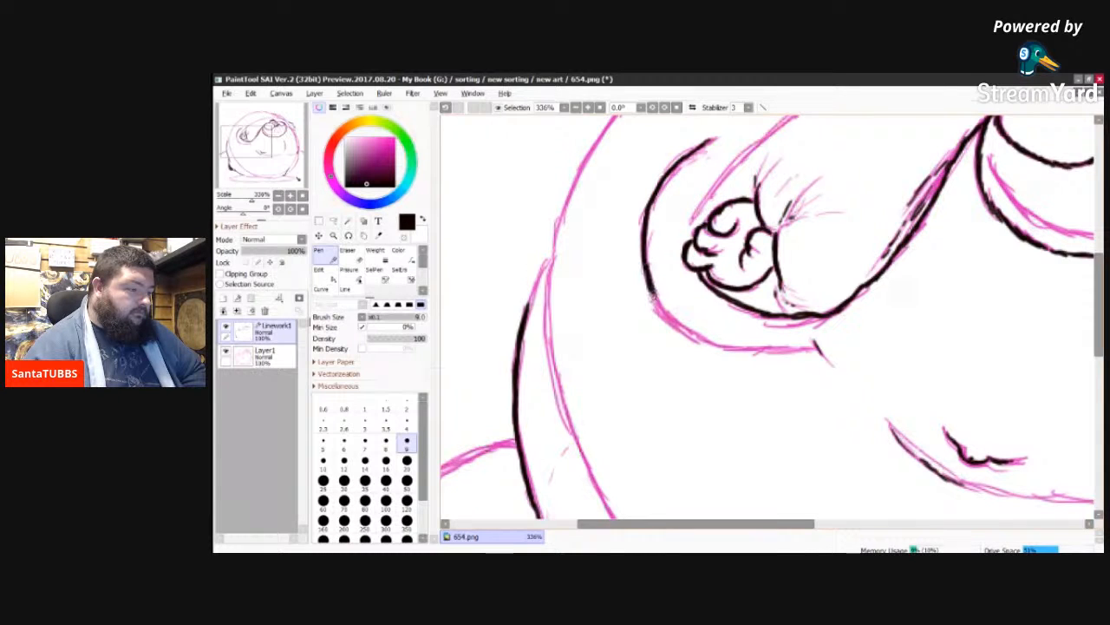
pyautogui.moveTo(653, 297)
pyautogui.mouseDown()
pyautogui.moveTo(684, 336)
pyautogui.moveTo(760, 355)
pyautogui.moveTo(714, 352)
pyautogui.moveTo(697, 341)
pyautogui.moveTo(767, 352)
pyautogui.moveTo(736, 355)
pyautogui.moveTo(768, 351)
pyautogui.mouseUp()
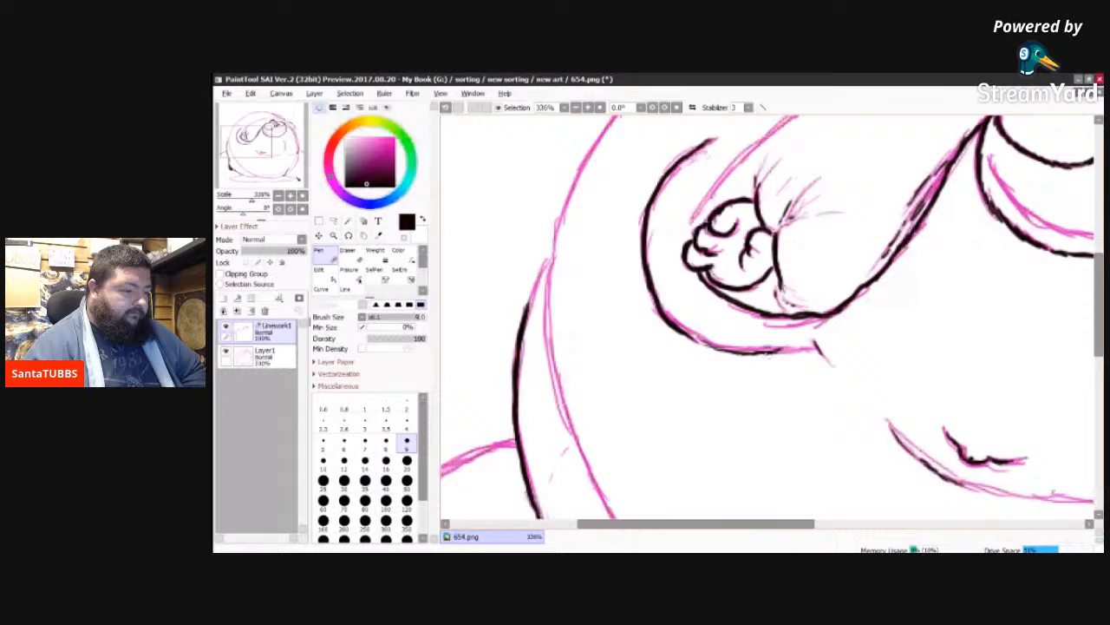
pyautogui.moveTo(768, 354); pyautogui.dragTo(817, 346)
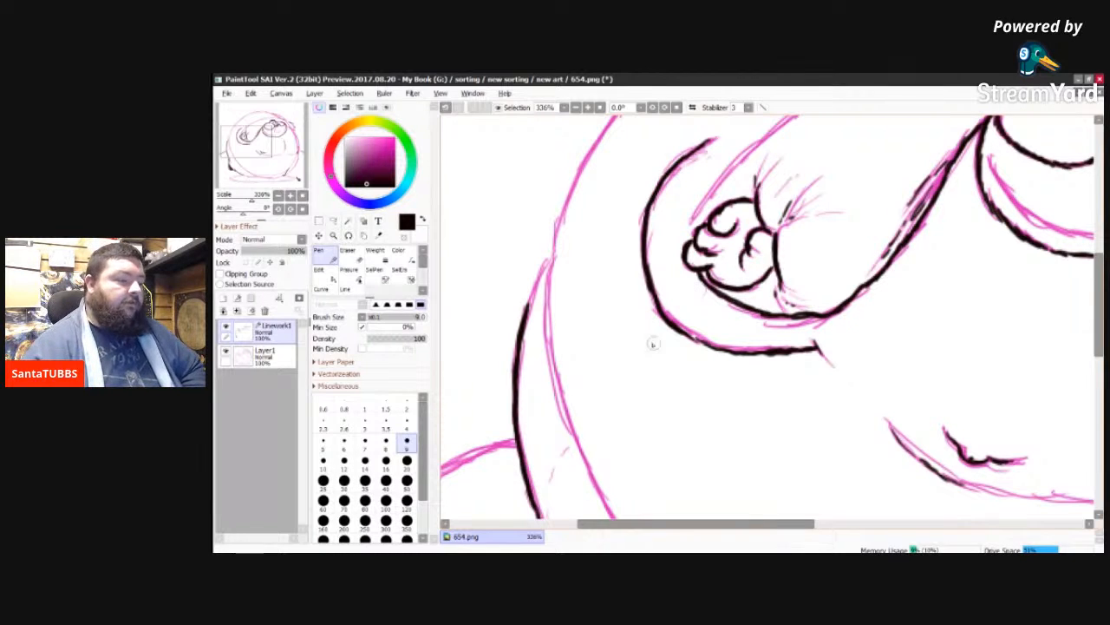
pyautogui.moveTo(1098, 286)
pyautogui.mouseDown()
pyautogui.moveTo(1095, 247)
pyautogui.moveTo(1088, 255)
pyautogui.mouseUp()
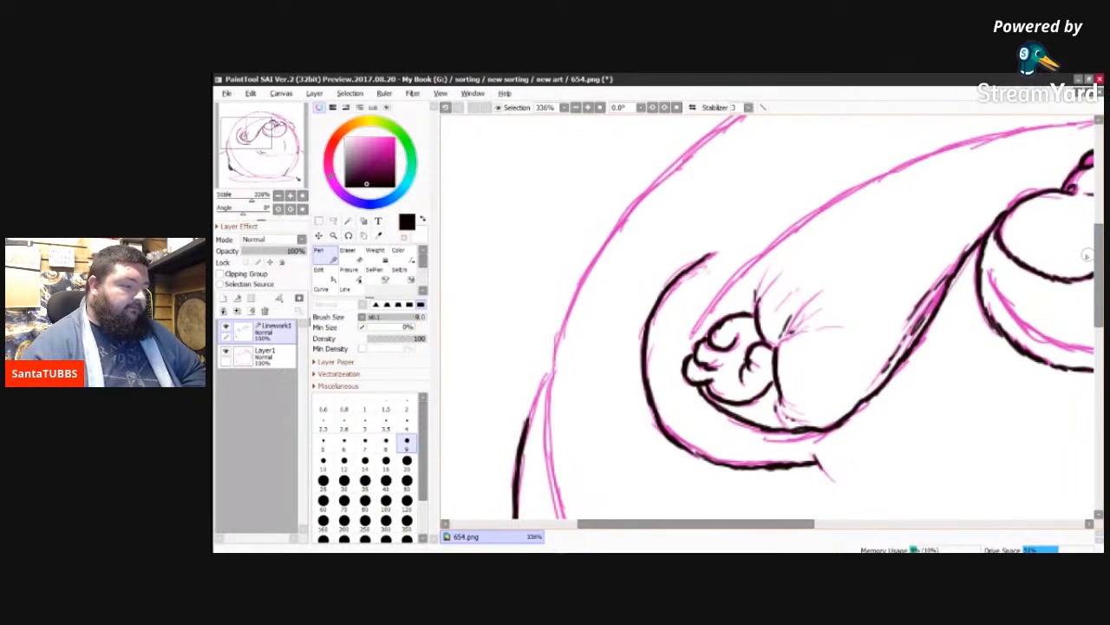
pyautogui.moveTo(525, 420); pyautogui.dragTo(549, 372)
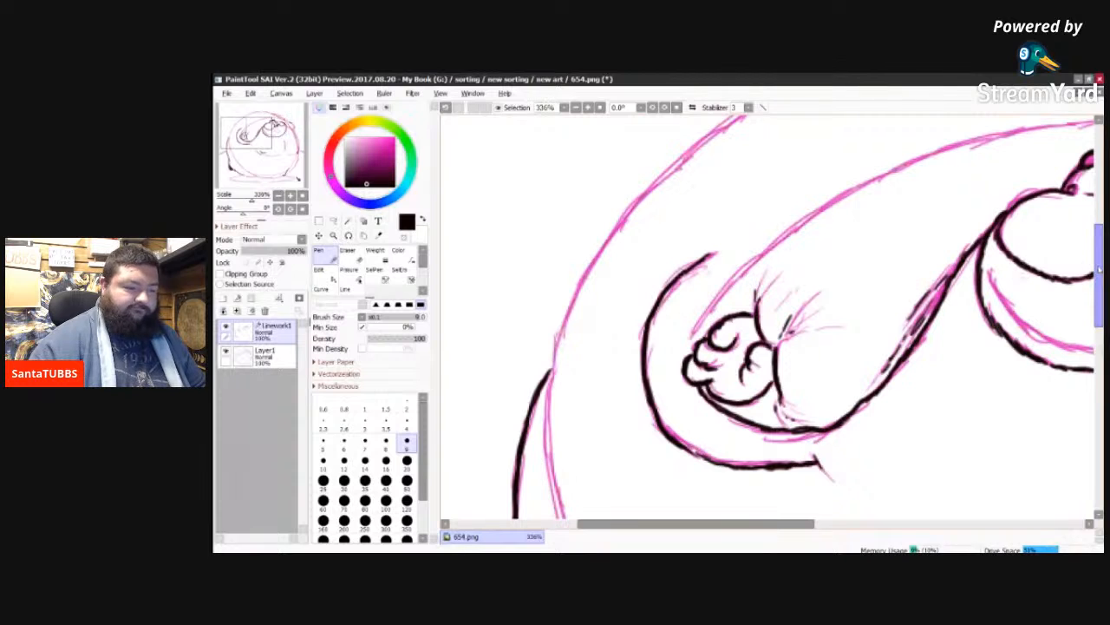
# Step: Undo the stray short vertical stroke below the curved belly fold
pyautogui.moveTo(1097, 273)
pyautogui.mouseDown()
pyautogui.moveTo(1097, 253)
pyautogui.moveTo(1084, 380)
pyautogui.moveTo(1086, 363)
pyautogui.mouseUp()
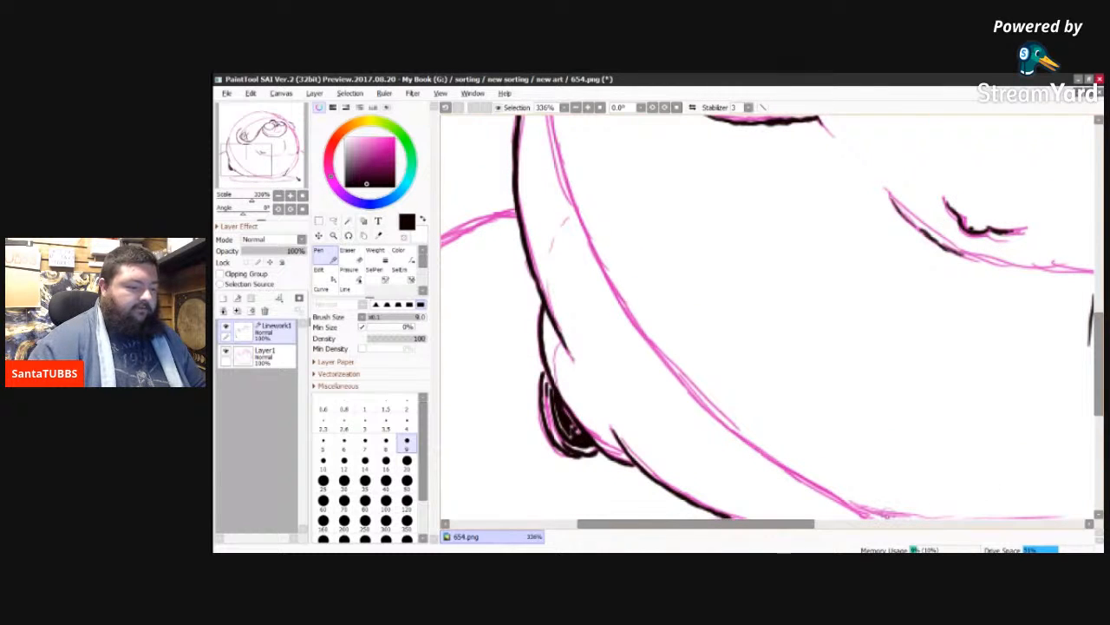
pyautogui.moveTo(746, 527); pyautogui.dragTo(844, 525)
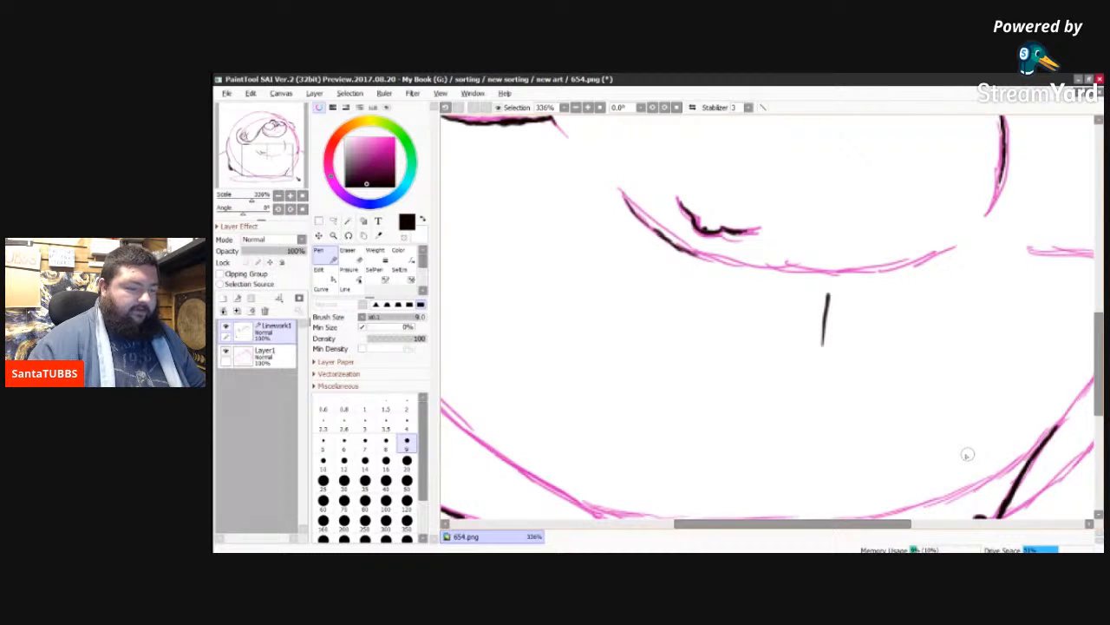
pyautogui.hotkey('ctrl', 'z')
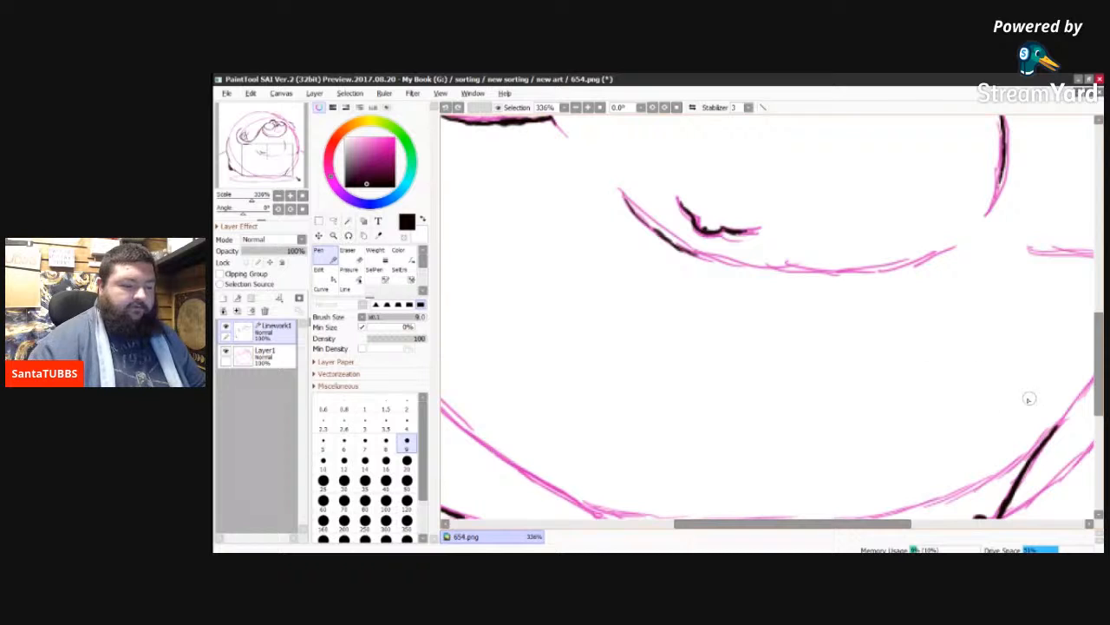
pyautogui.moveTo(1098, 395); pyautogui.dragTo(1098, 353)
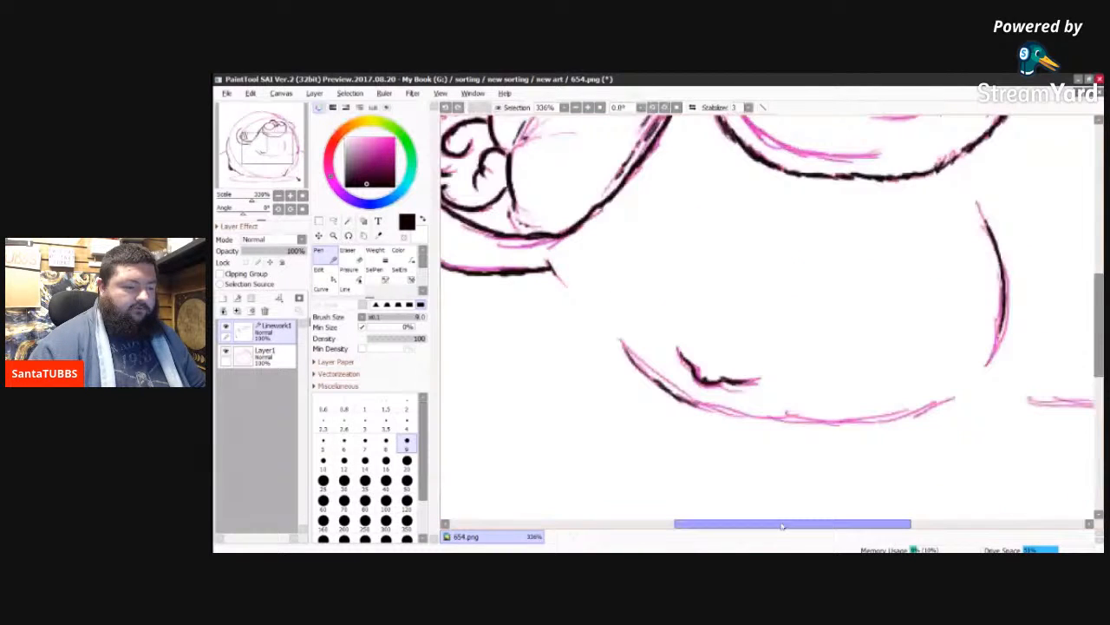
pyautogui.moveTo(781, 526); pyautogui.dragTo(685, 525)
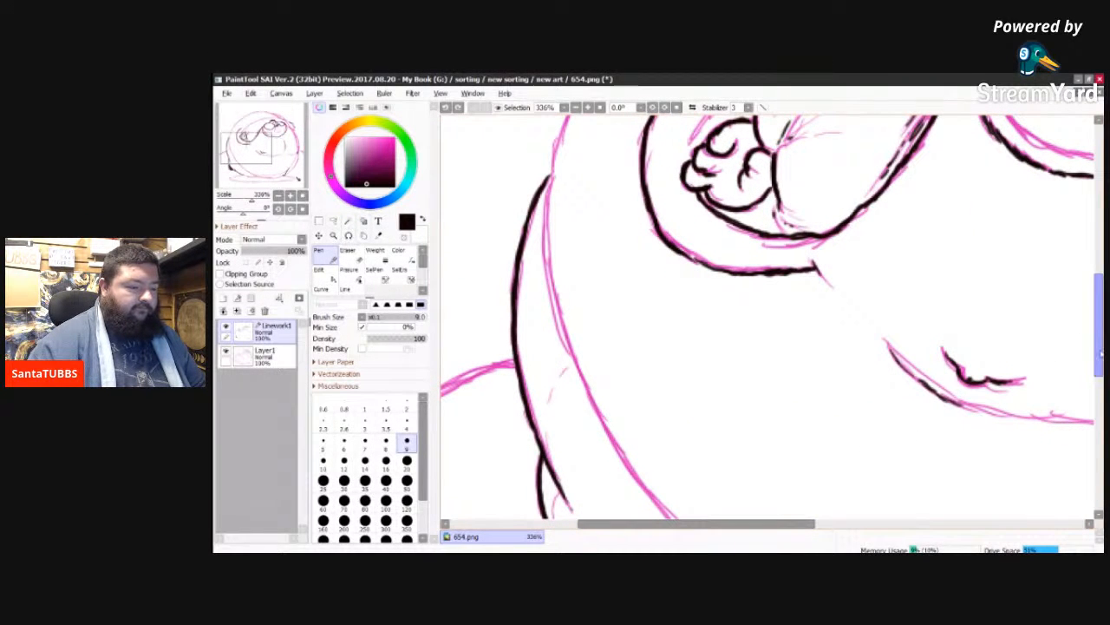
pyautogui.moveTo(1095, 354); pyautogui.dragTo(1102, 406)
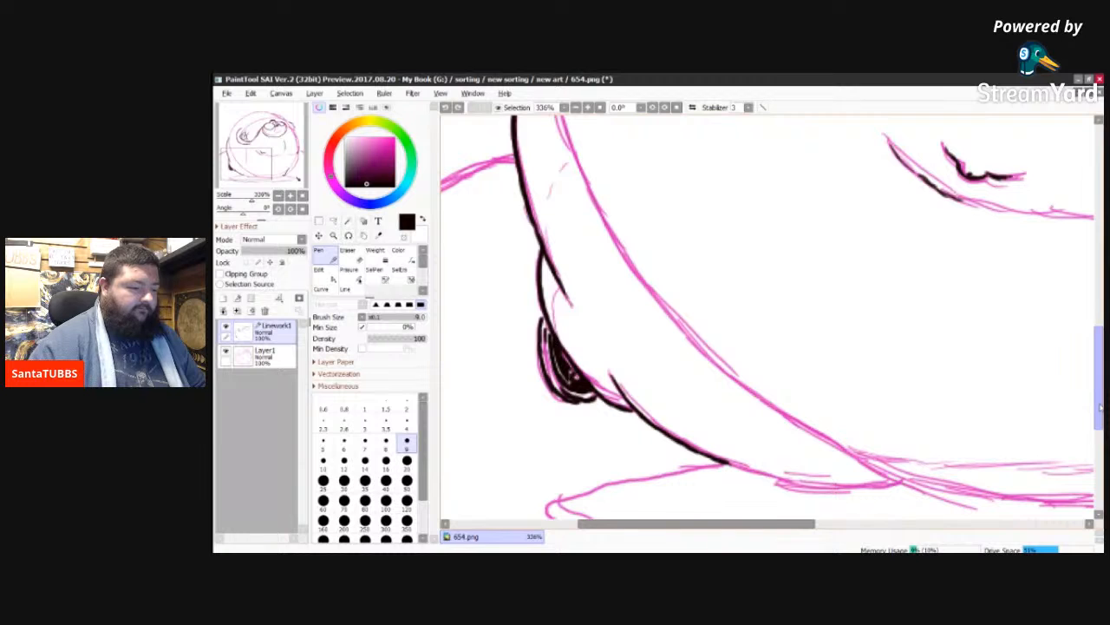
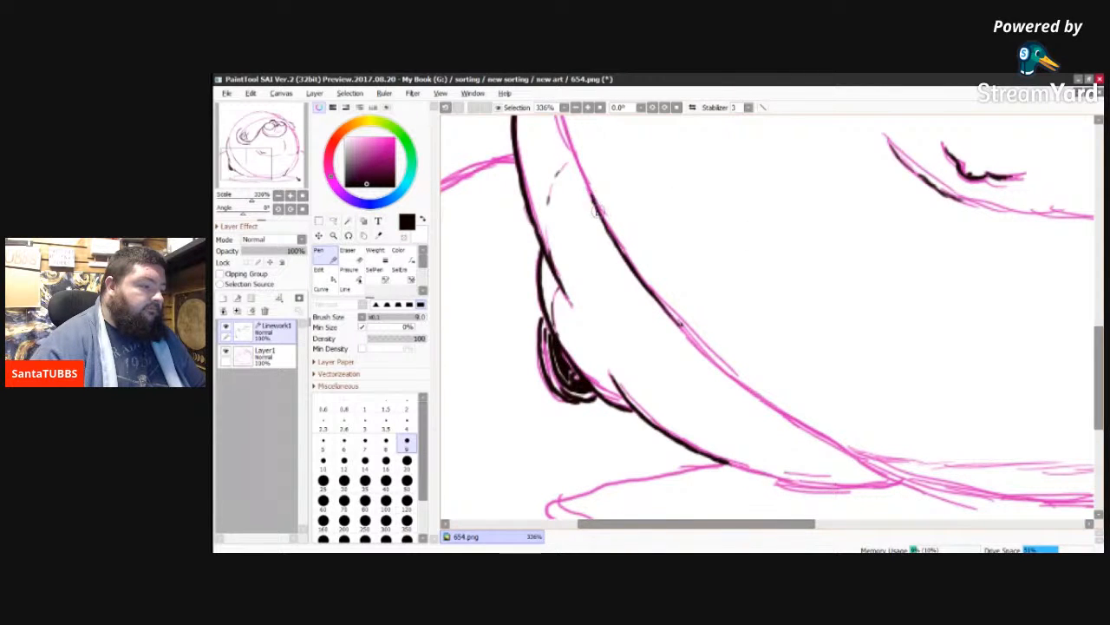
# Step: Ink the inner left body line up to the crease junction and extend the outer left contour upward from it
pyautogui.moveTo(593, 199); pyautogui.dragTo(556, 128)
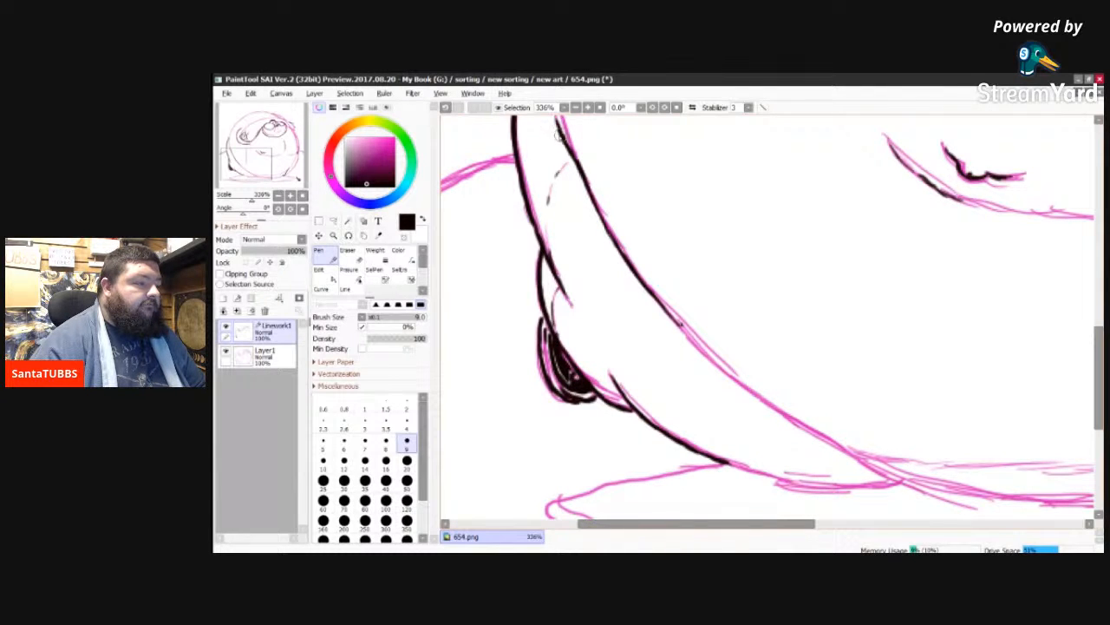
pyautogui.moveTo(1098, 356); pyautogui.dragTo(1097, 280)
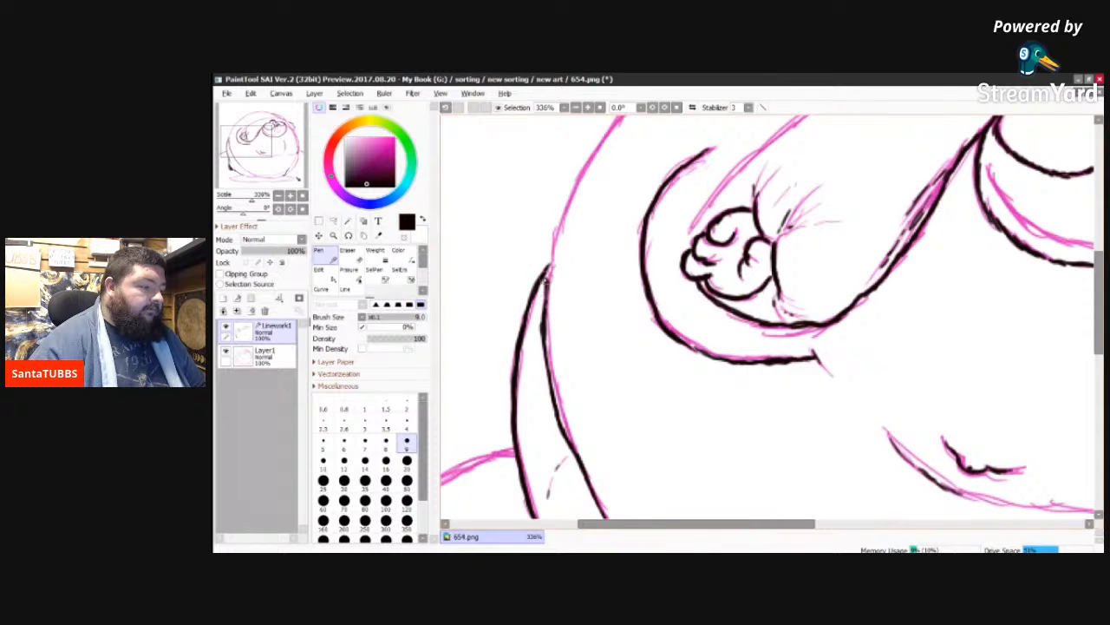
pyautogui.moveTo(547, 278)
pyautogui.mouseDown()
pyautogui.moveTo(565, 202)
pyautogui.moveTo(559, 228)
pyautogui.moveTo(578, 173)
pyautogui.moveTo(574, 184)
pyautogui.moveTo(620, 117)
pyautogui.mouseUp()
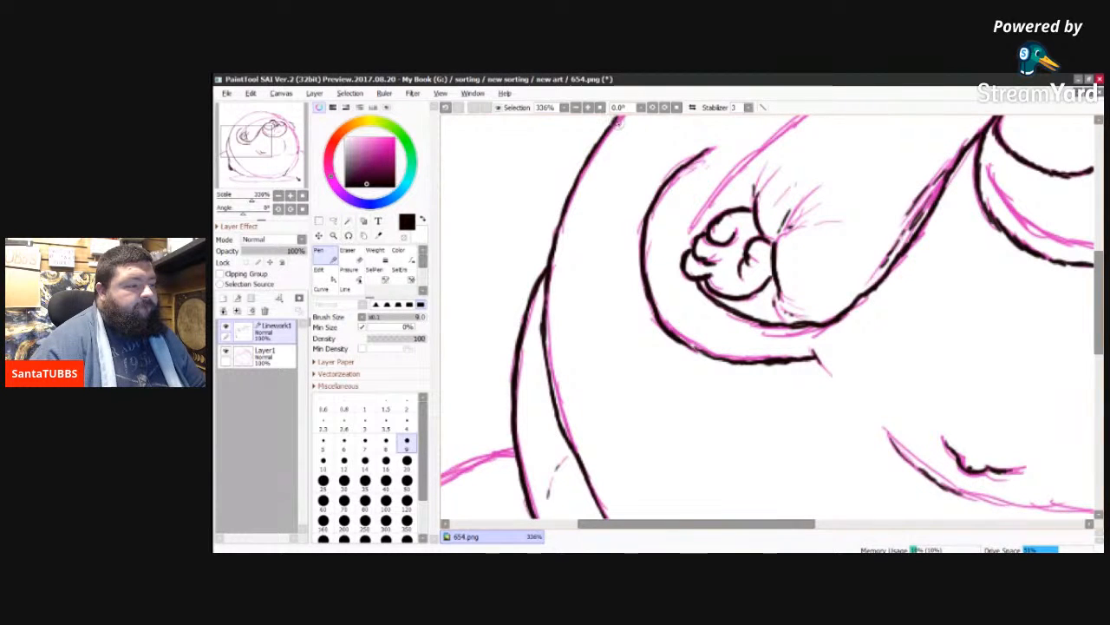
# Step: Continue the outer body contour with overlapping strokes along the upper-left arc above the left arm
pyautogui.moveTo(1100, 324); pyautogui.dragTo(1100, 260)
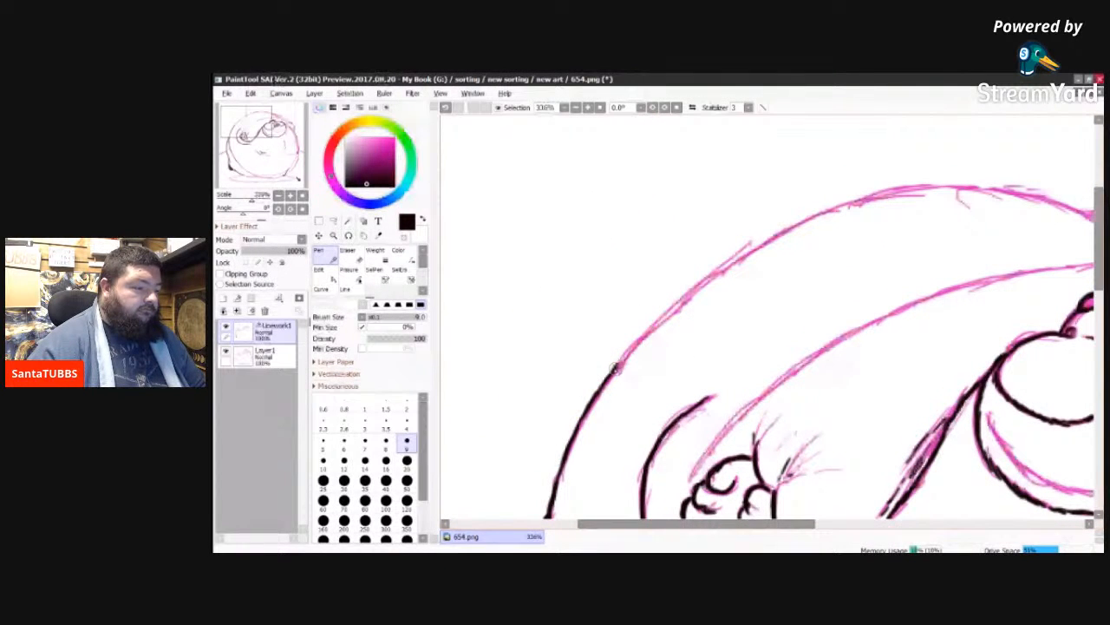
pyautogui.moveTo(614, 368); pyautogui.dragTo(649, 332)
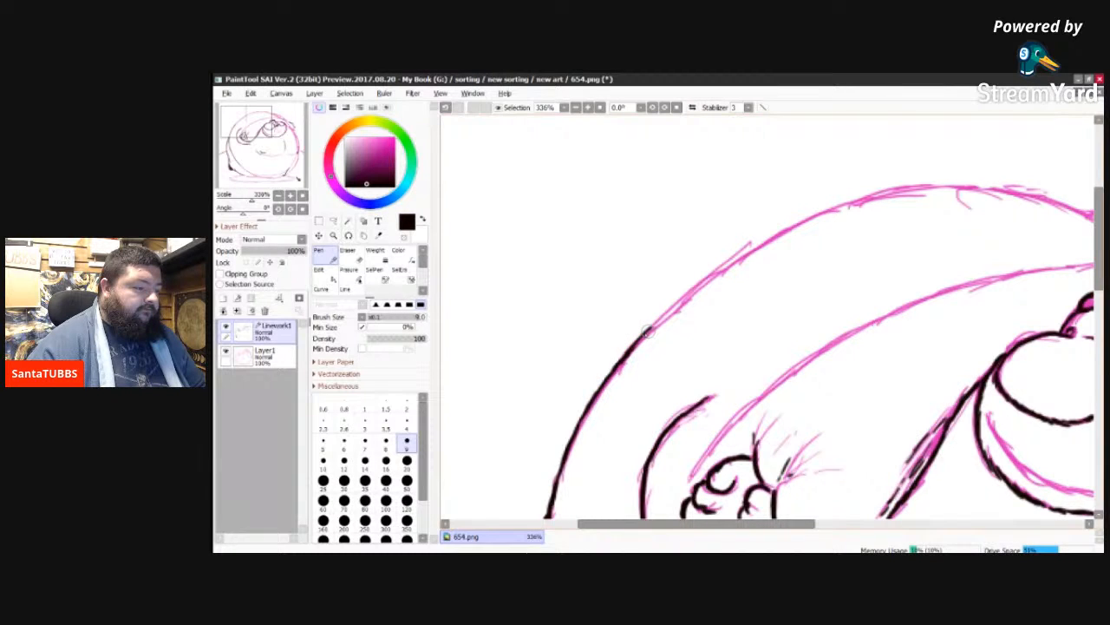
pyautogui.moveTo(648, 331); pyautogui.dragTo(780, 236)
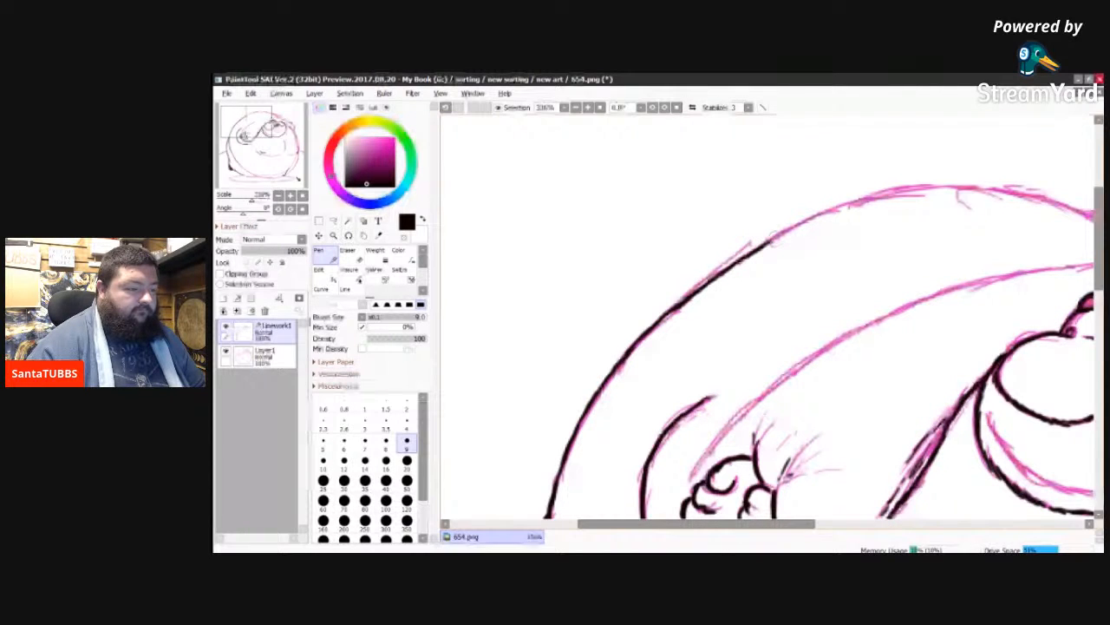
pyautogui.moveTo(764, 245); pyautogui.dragTo(806, 222)
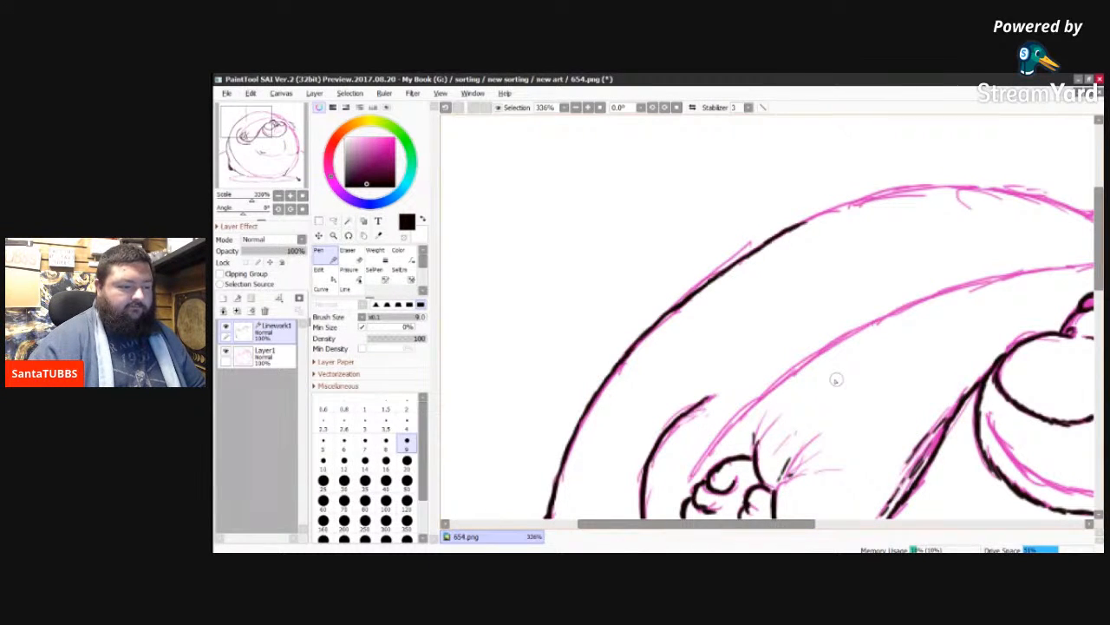
# Step: Ink the long outer line of the left arm from beside the hand toward the head, with a short overlapping crease at its end
pyautogui.press('Delete')
pyautogui.press('Delete')
pyautogui.press('Delete')
pyautogui.press('Delete')
pyautogui.press('Delete')
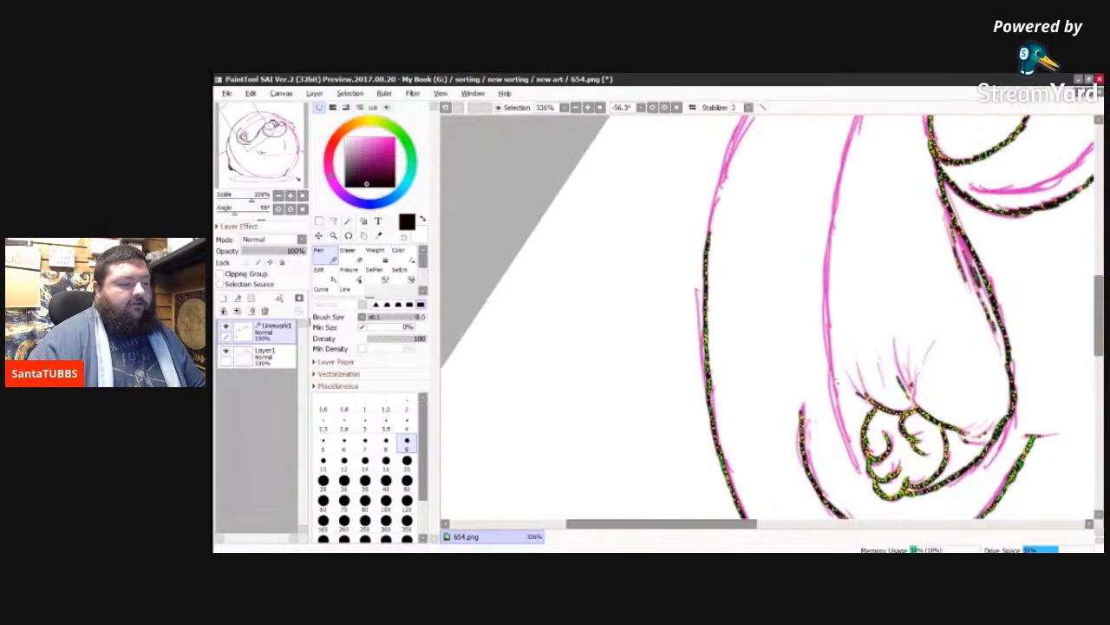
pyautogui.press('Delete')
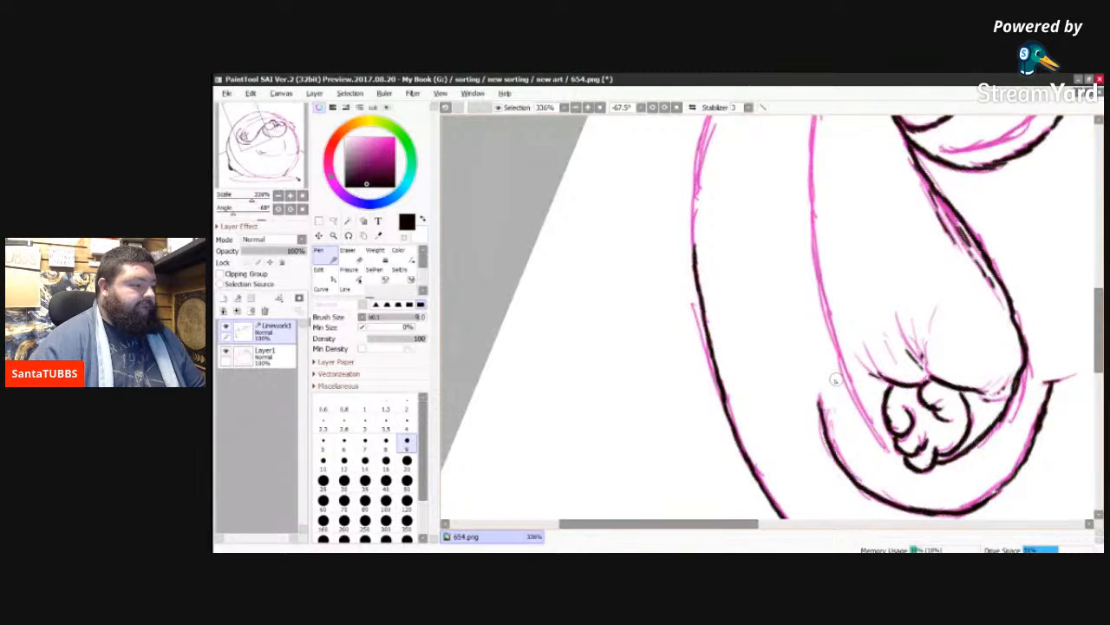
pyautogui.press('Delete')
pyautogui.press('Delete')
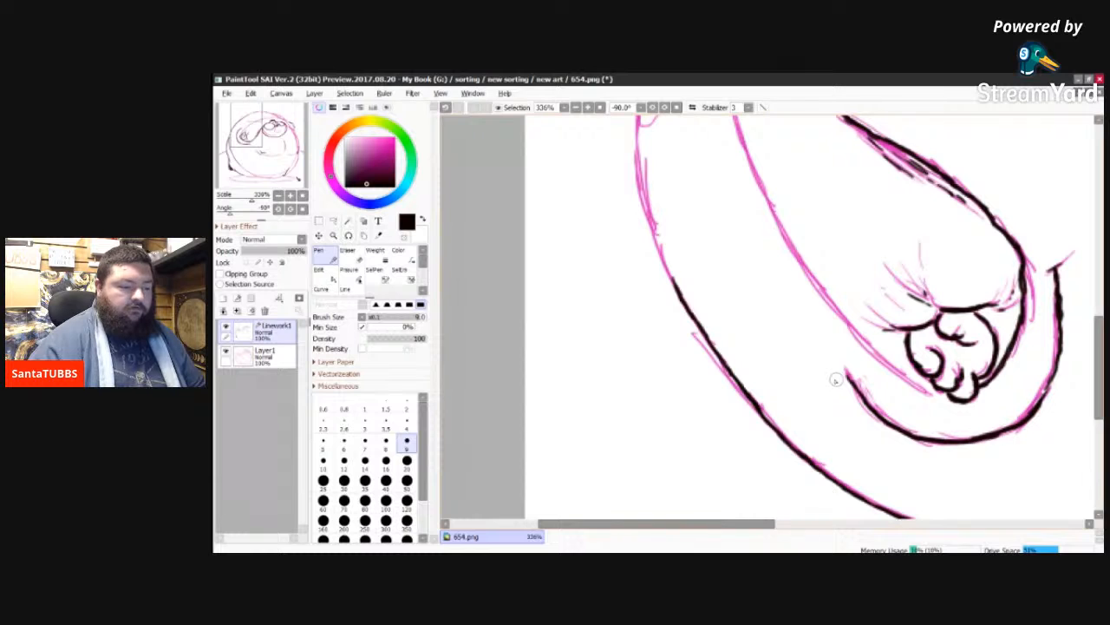
pyautogui.moveTo(1098, 374); pyautogui.dragTo(1098, 350)
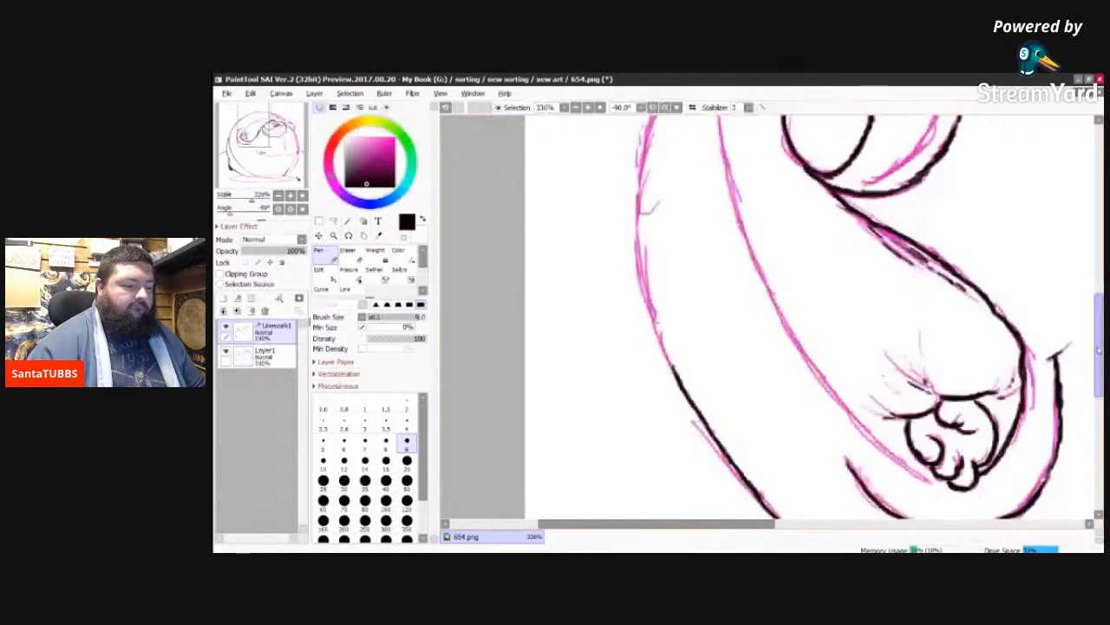
pyautogui.moveTo(1098, 349); pyautogui.dragTo(1099, 357)
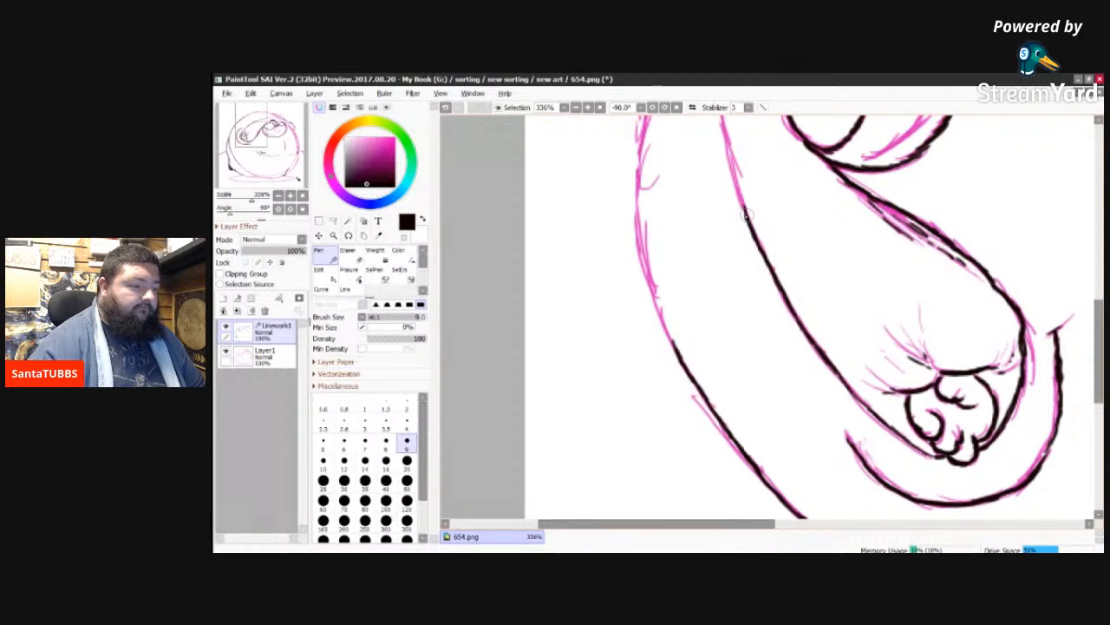
pyautogui.moveTo(743, 211); pyautogui.dragTo(732, 171)
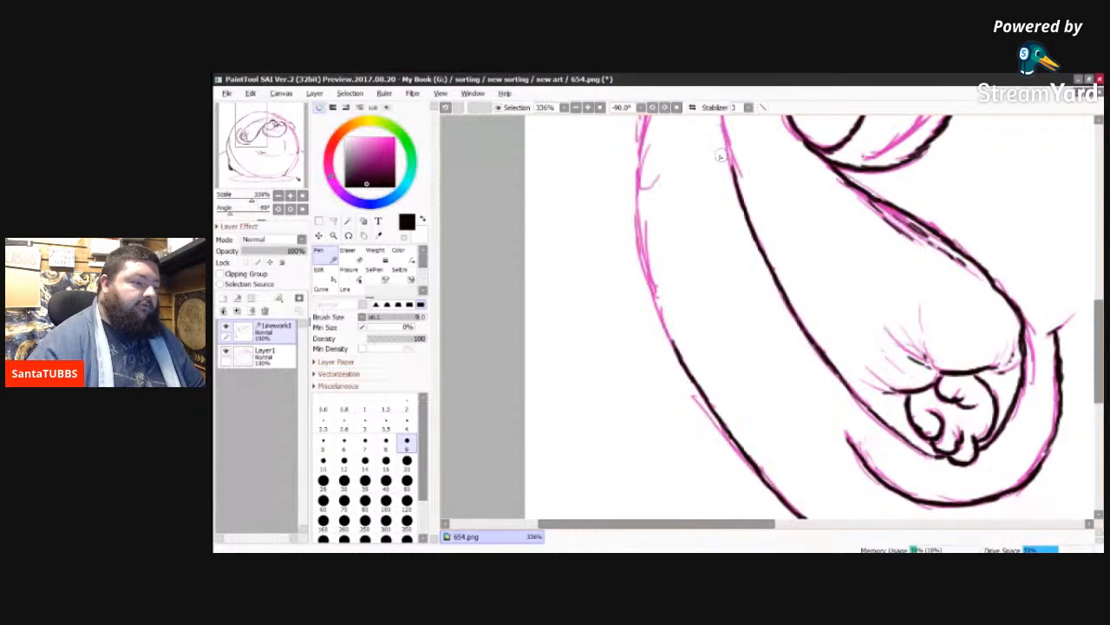
pyautogui.moveTo(740, 180); pyautogui.dragTo(725, 137)
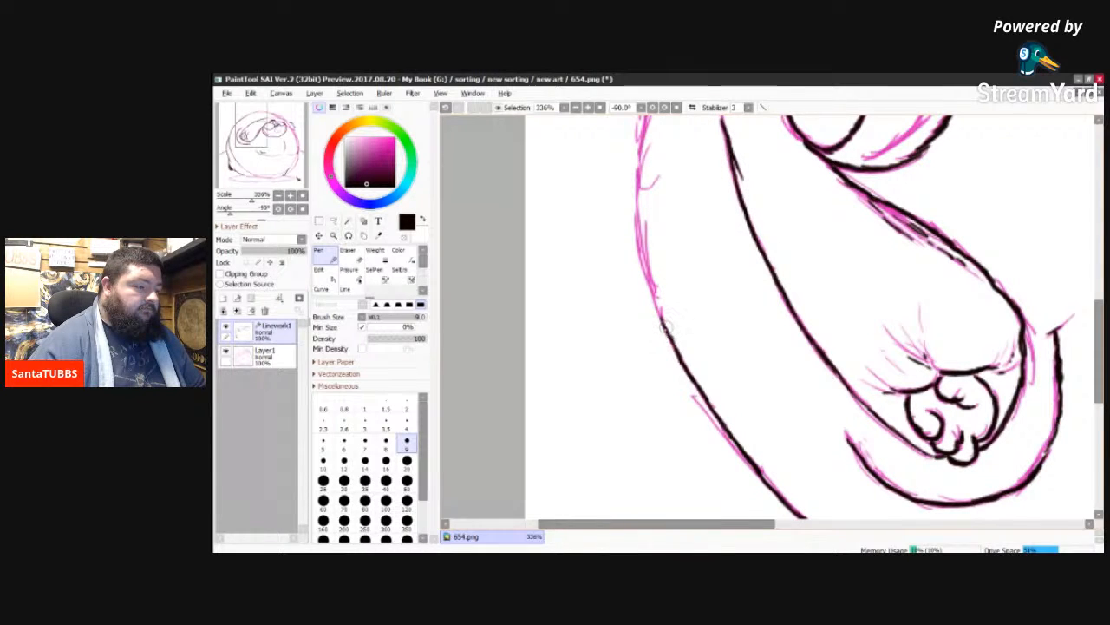
# Step: Extend the outer body contour along the top arc past the small tick in the sketch
pyautogui.moveTo(652, 296); pyautogui.dragTo(637, 208)
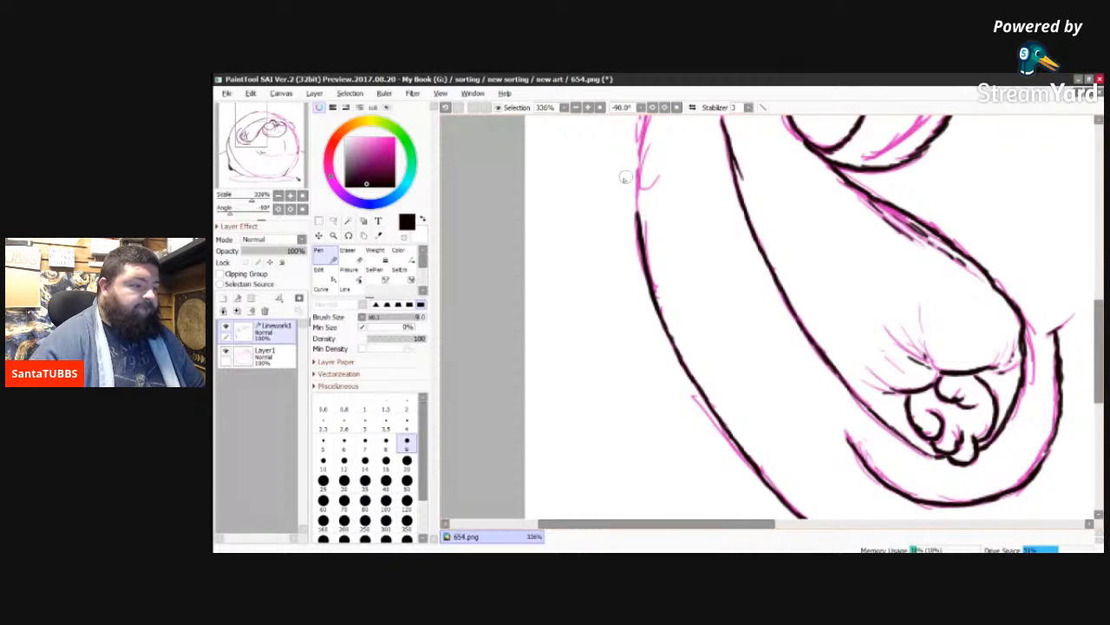
pyautogui.moveTo(638, 217); pyautogui.dragTo(637, 138)
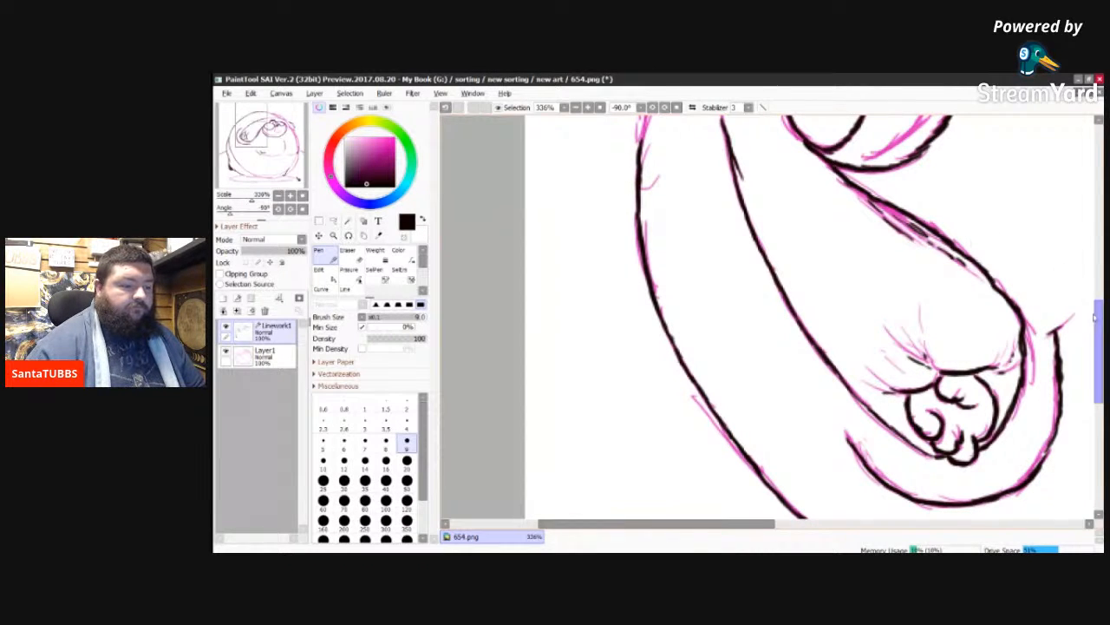
pyautogui.moveTo(1097, 328); pyautogui.dragTo(1095, 259)
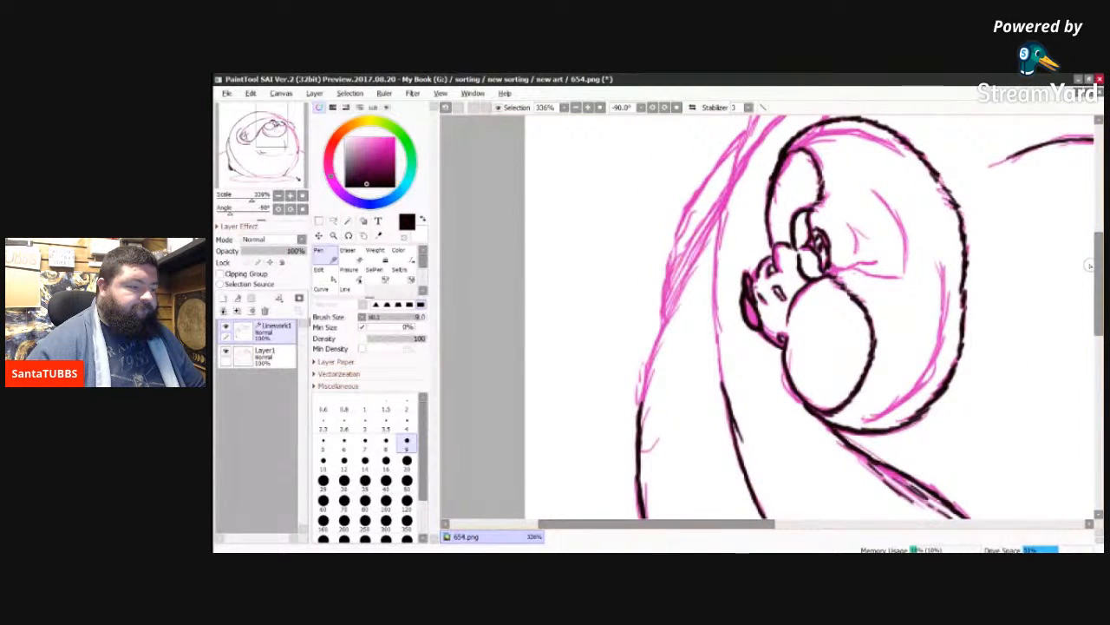
pyautogui.moveTo(677, 282); pyautogui.dragTo(720, 208)
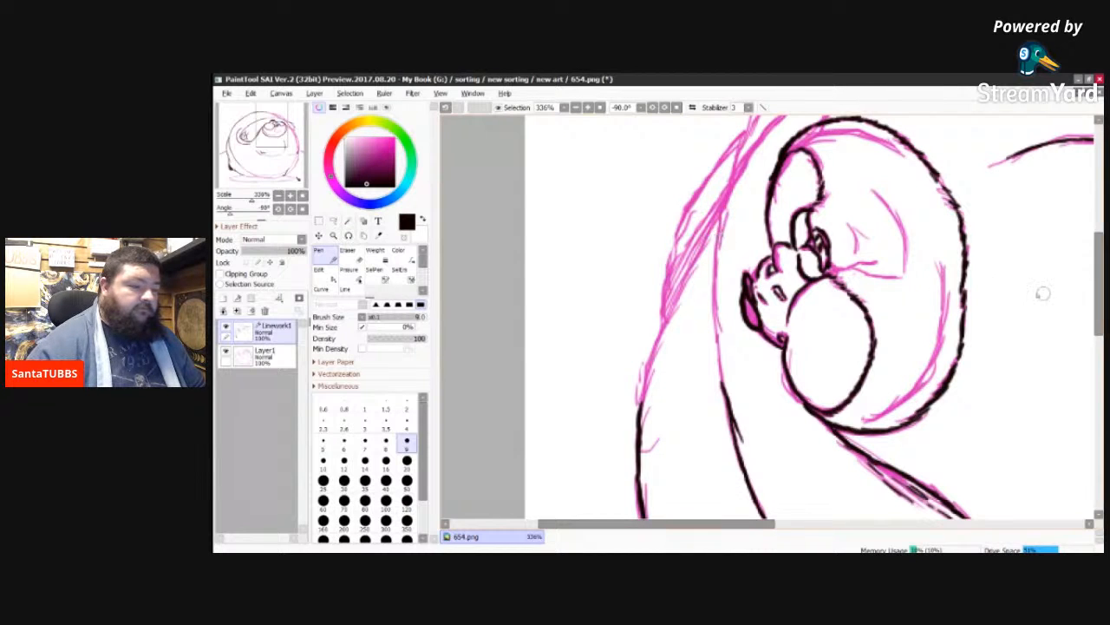
# Step: Ink the short connecting line at the head's rim and the long curve around the face, joining it to the arm line
pyautogui.moveTo(1100, 297); pyautogui.dragTo(1084, 271)
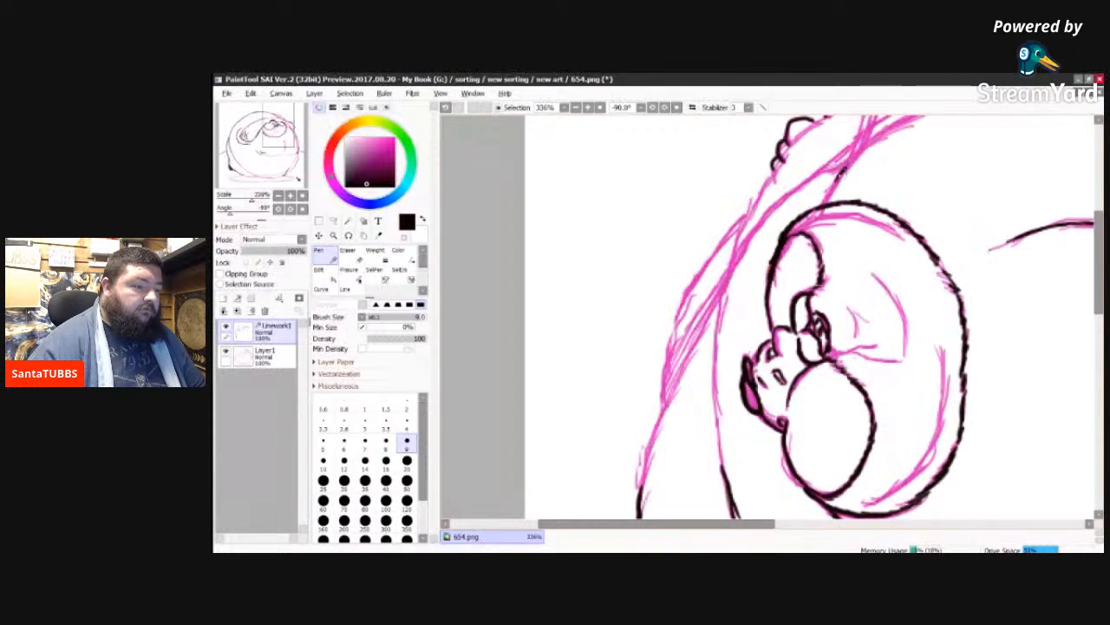
pyautogui.moveTo(826, 203); pyautogui.dragTo(842, 172)
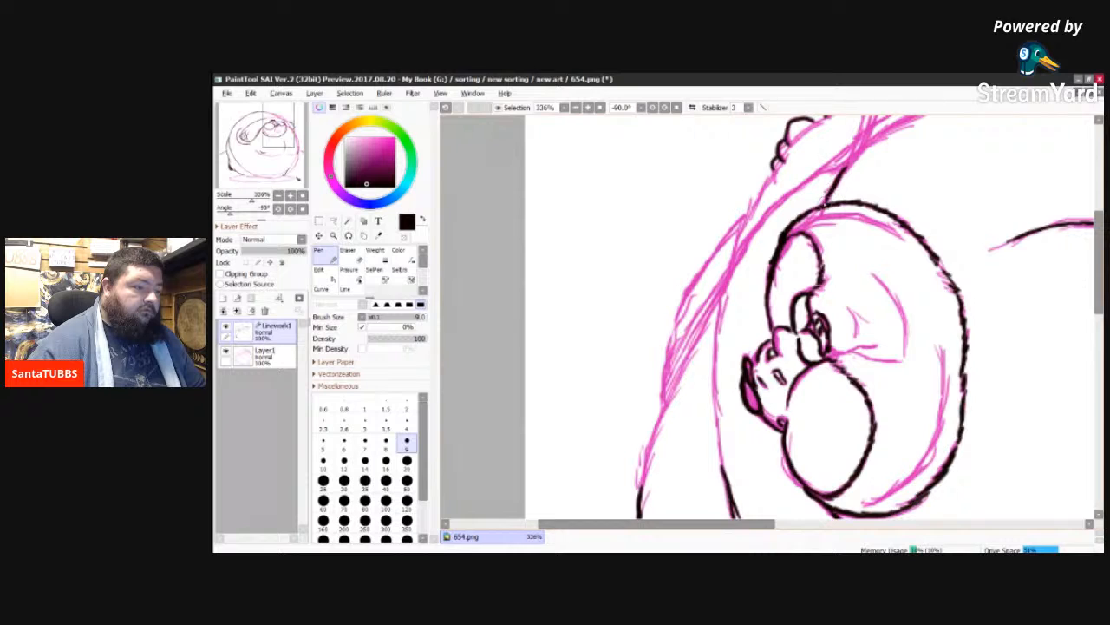
pyautogui.hotkey('ctrl', 'z')
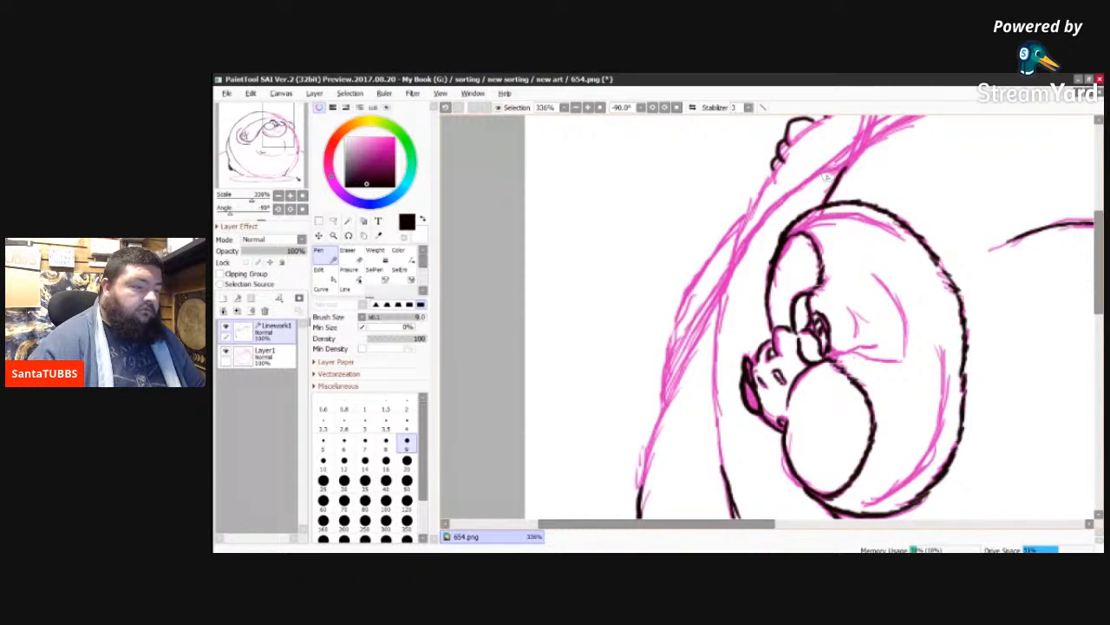
pyautogui.moveTo(824, 205); pyautogui.dragTo(846, 164)
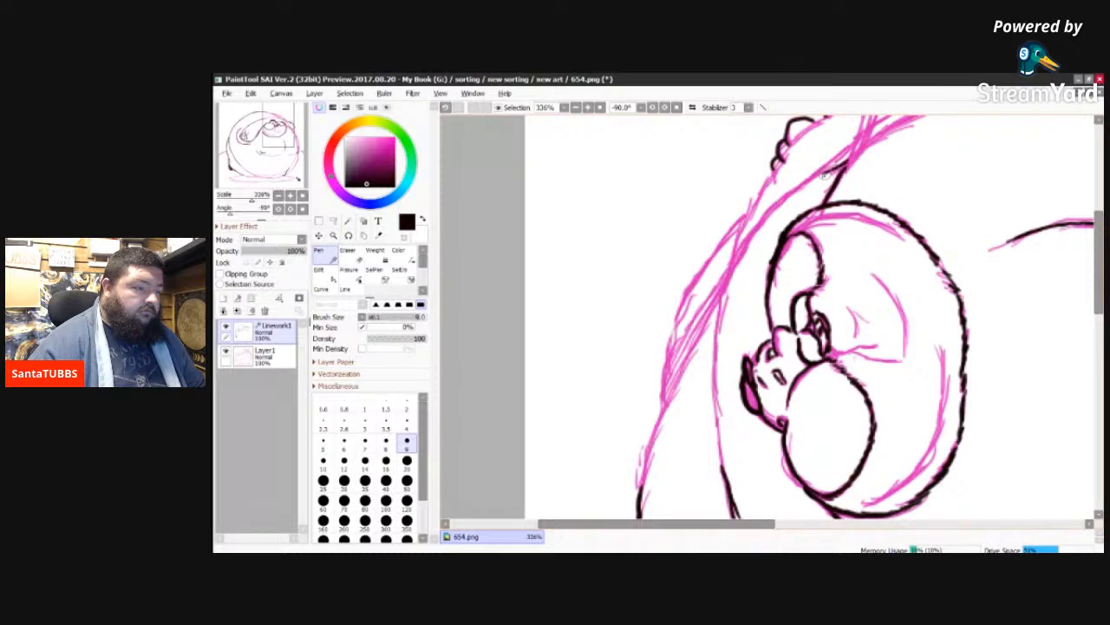
pyautogui.moveTo(813, 178); pyautogui.dragTo(750, 235)
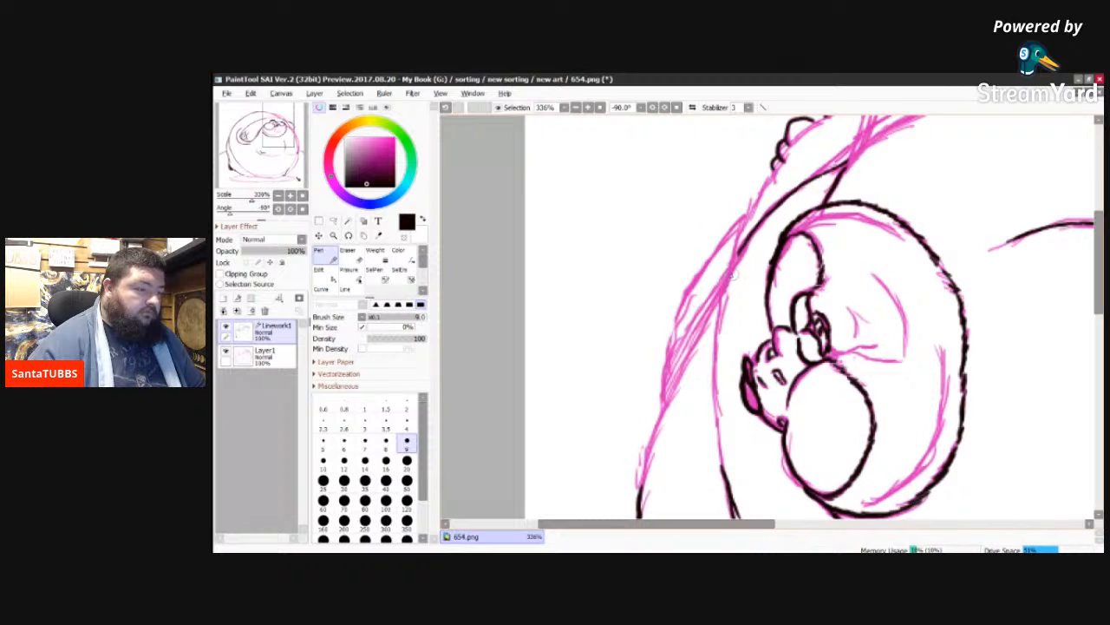
pyautogui.moveTo(736, 257)
pyautogui.mouseDown()
pyautogui.moveTo(715, 330)
pyautogui.moveTo(715, 387)
pyautogui.moveTo(710, 372)
pyautogui.moveTo(728, 477)
pyautogui.mouseUp()
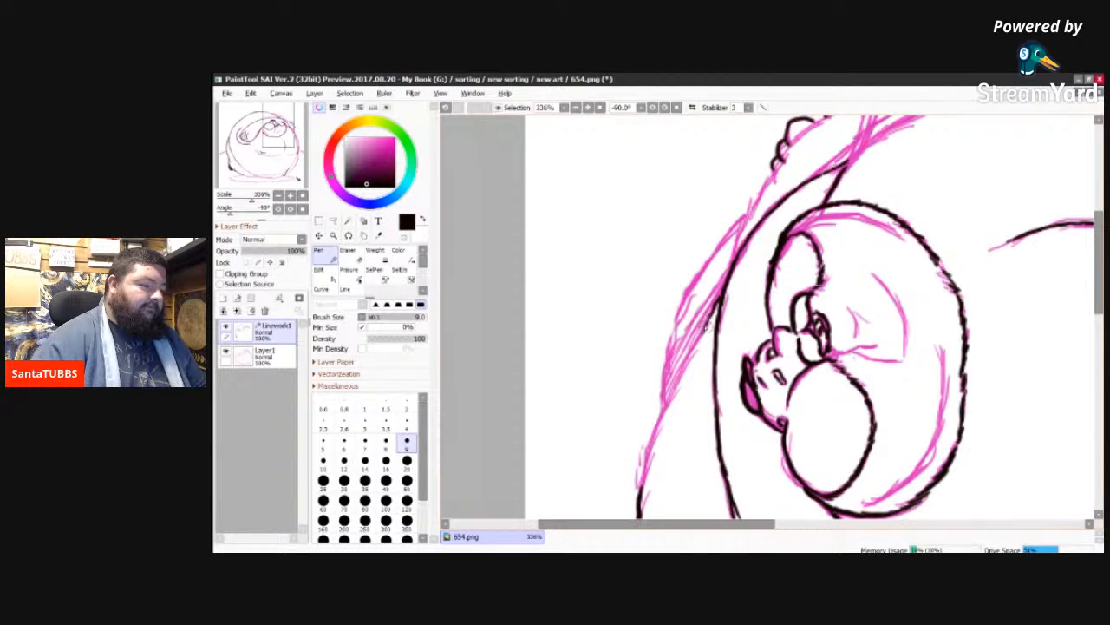
# Step: Ink the outer contour beside the face down to the existing body line, and the overlapping bulge's edge up past the small hand
pyautogui.moveTo(694, 348)
pyautogui.mouseDown()
pyautogui.moveTo(656, 422)
pyautogui.moveTo(640, 502)
pyautogui.mouseUp()
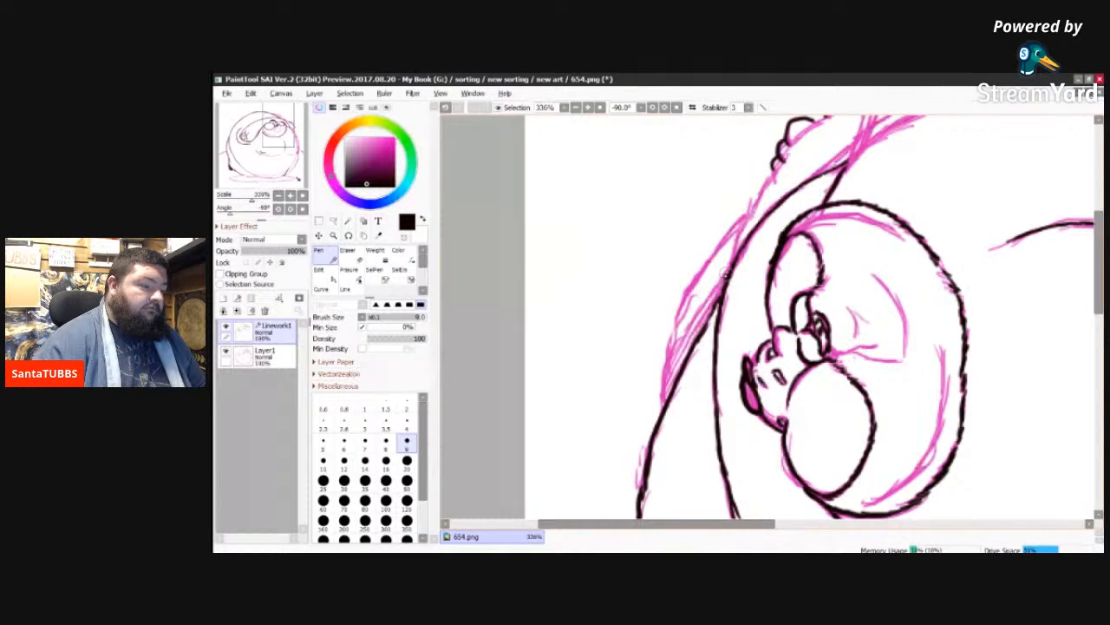
pyautogui.moveTo(716, 294); pyautogui.dragTo(699, 328)
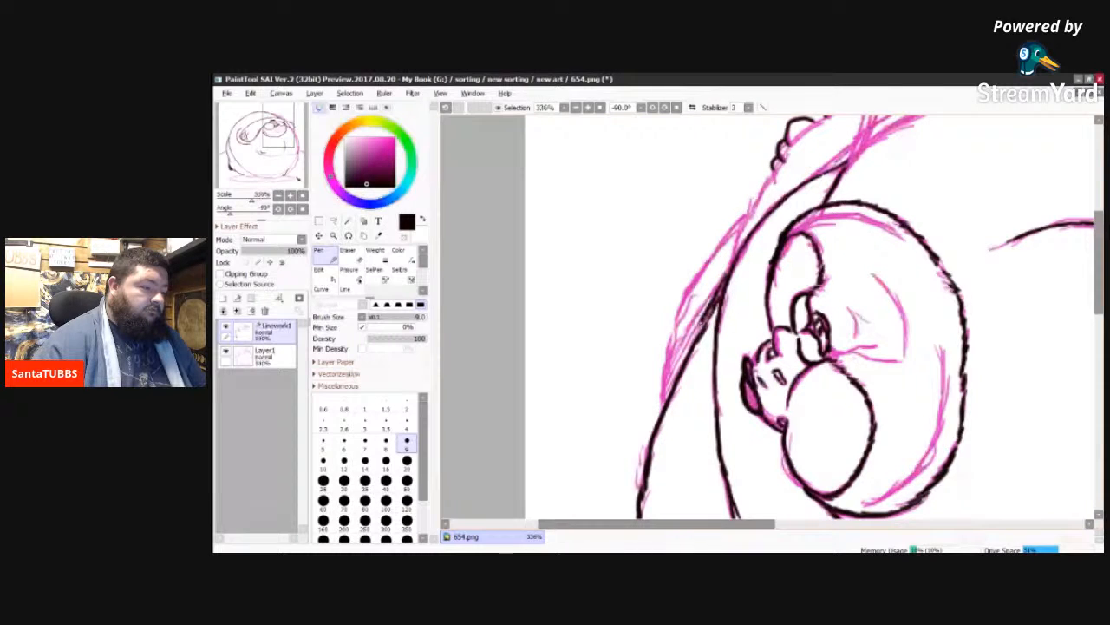
pyautogui.moveTo(699, 328)
pyautogui.mouseDown()
pyautogui.moveTo(673, 387)
pyautogui.moveTo(677, 326)
pyautogui.moveTo(696, 288)
pyautogui.mouseUp()
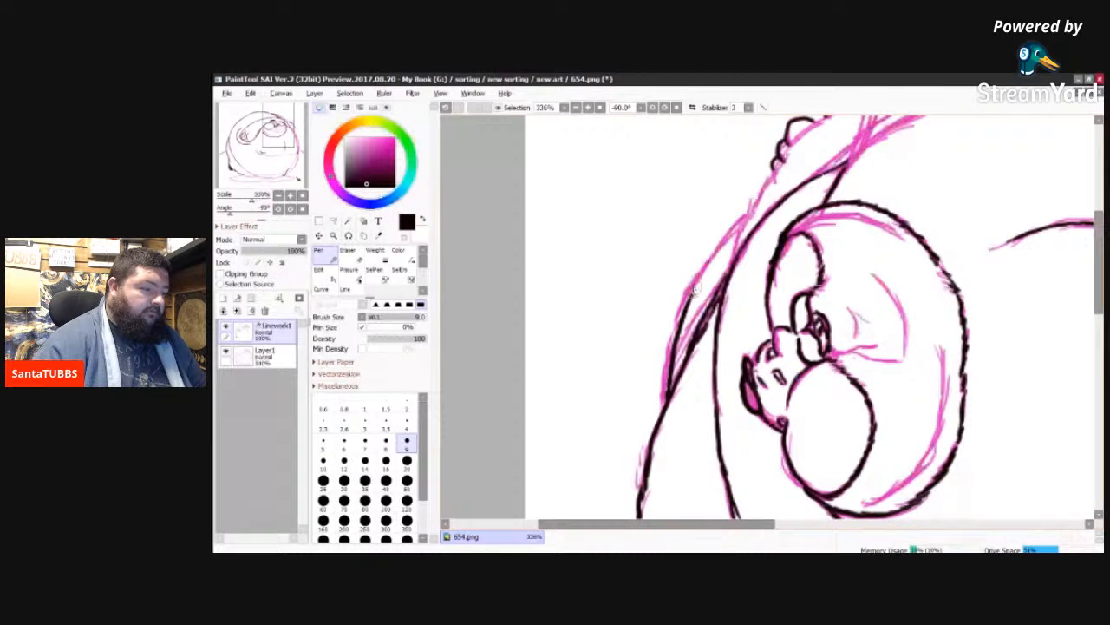
pyautogui.moveTo(696, 288); pyautogui.dragTo(737, 222)
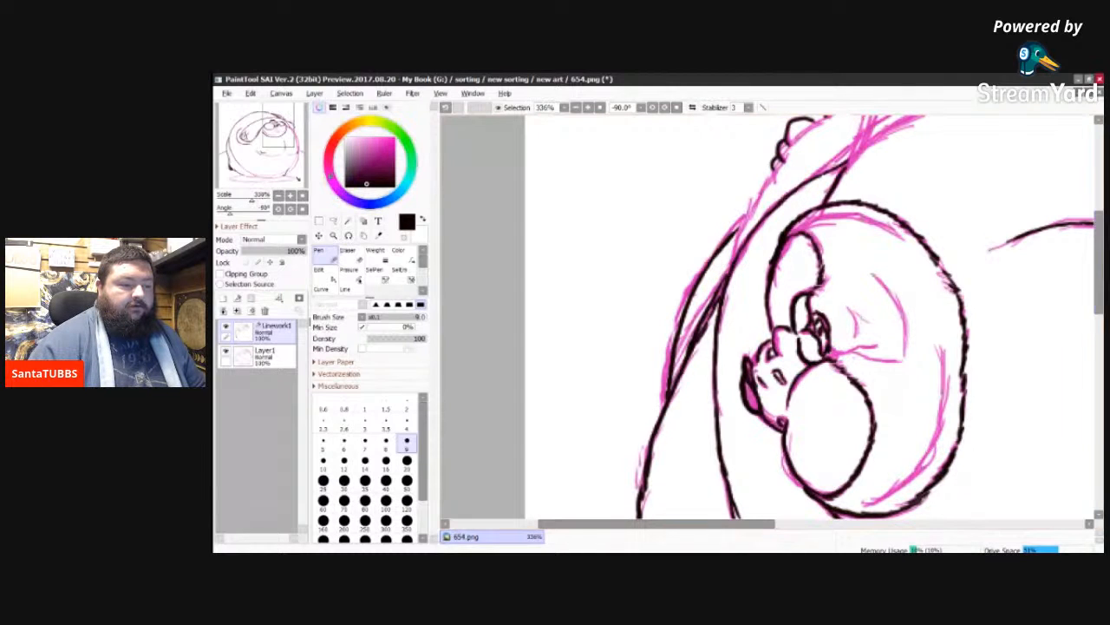
pyautogui.scroll(5, 1100, 286)
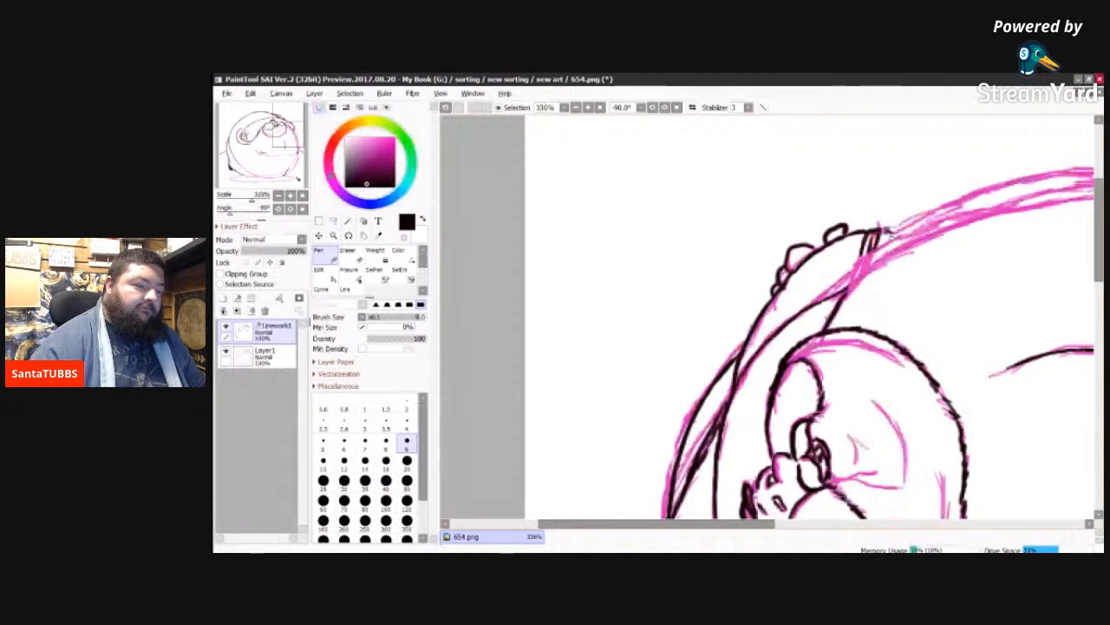
pyautogui.moveTo(891, 233); pyautogui.dragTo(896, 236)
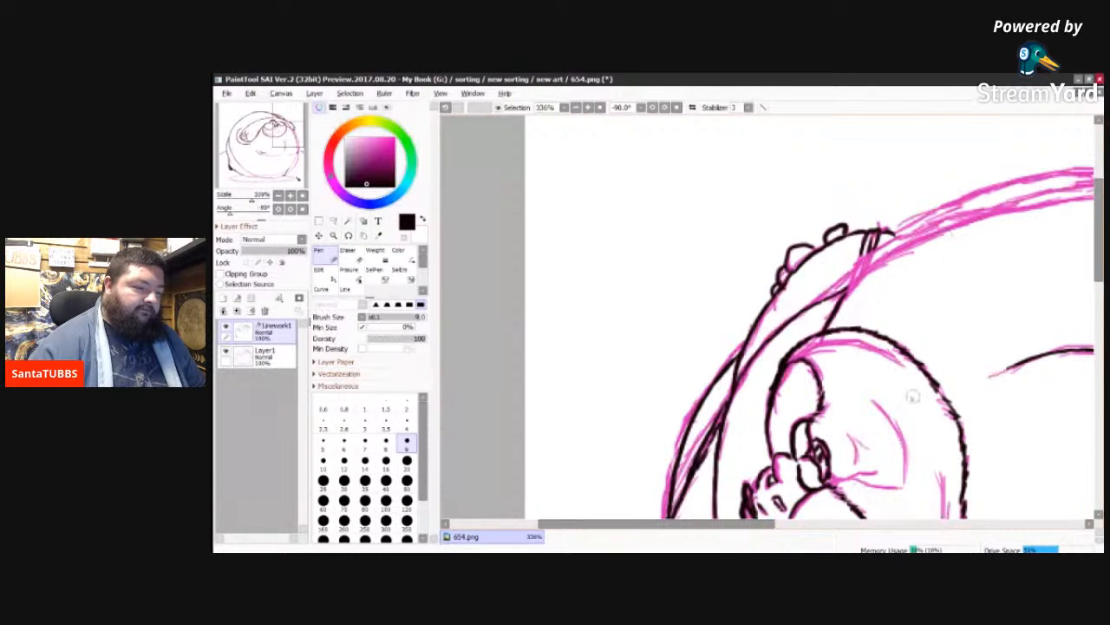
# Step: Ink the innermost body contour from the small black ring along the pink sketch to the arm line beside the small hand
pyautogui.press('Delete')
pyautogui.press('Delete')
pyautogui.press('Delete')
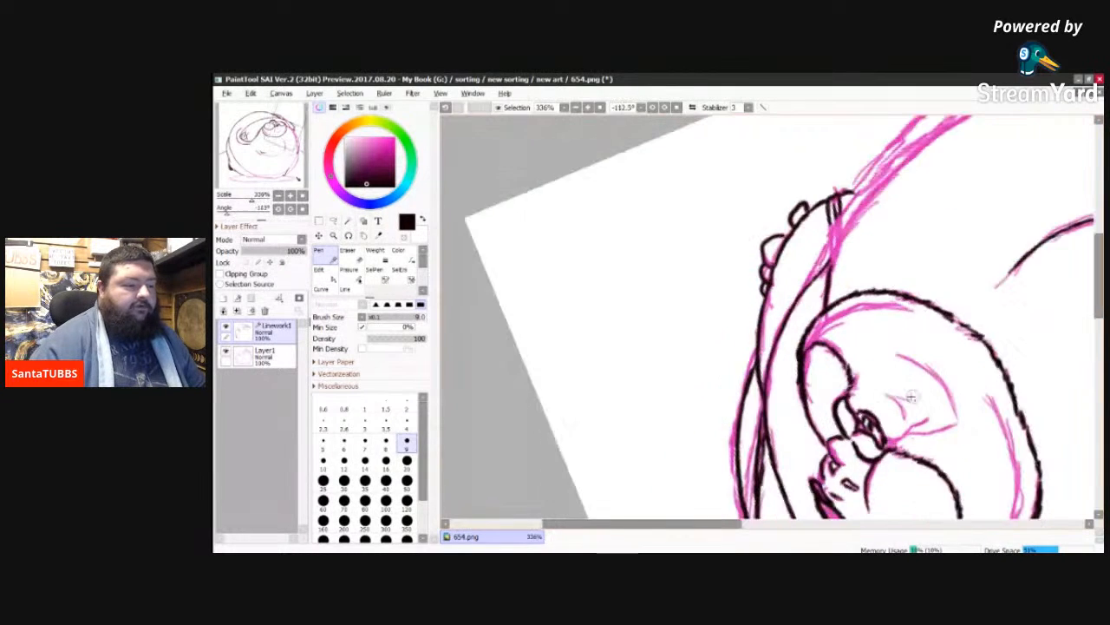
pyautogui.press('Delete')
pyautogui.press('Delete')
pyautogui.press('Delete')
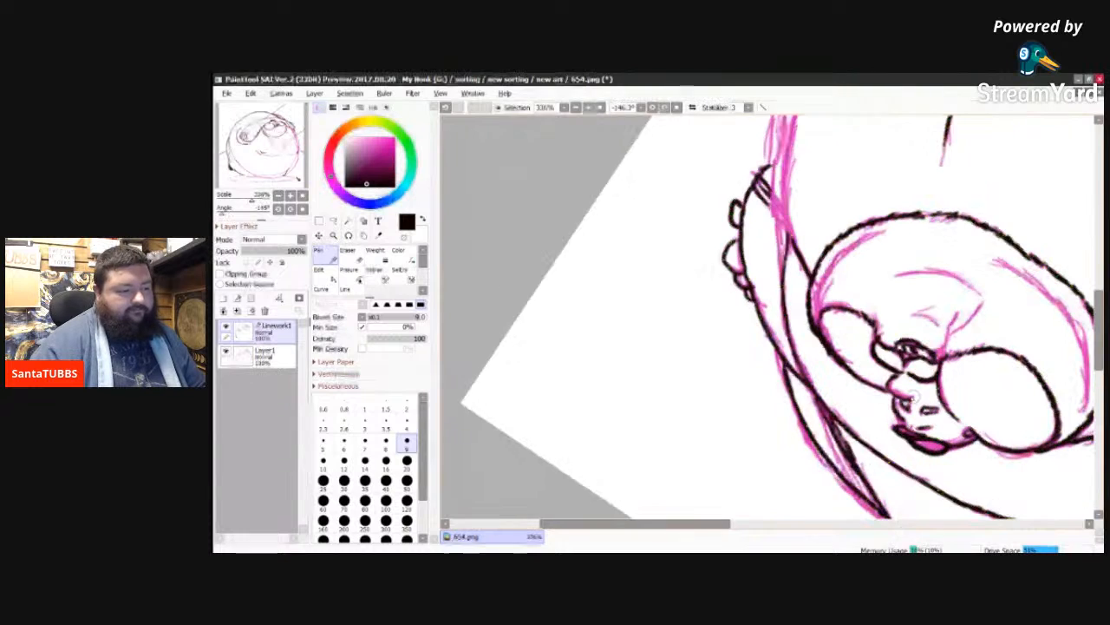
pyautogui.press('Delete')
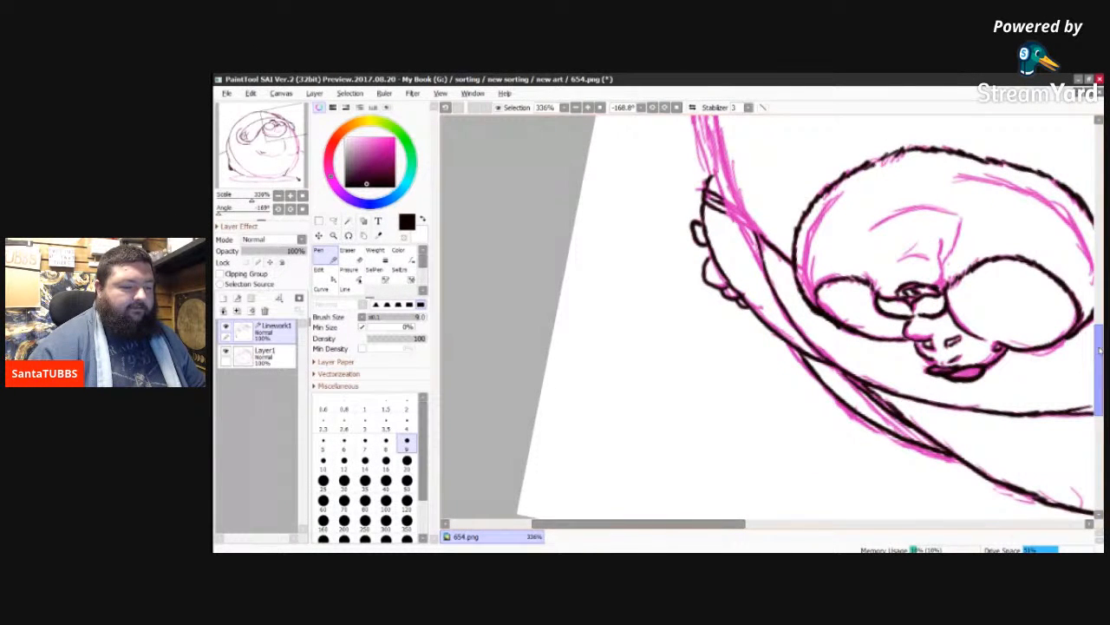
pyautogui.moveTo(1100, 341); pyautogui.dragTo(1098, 285)
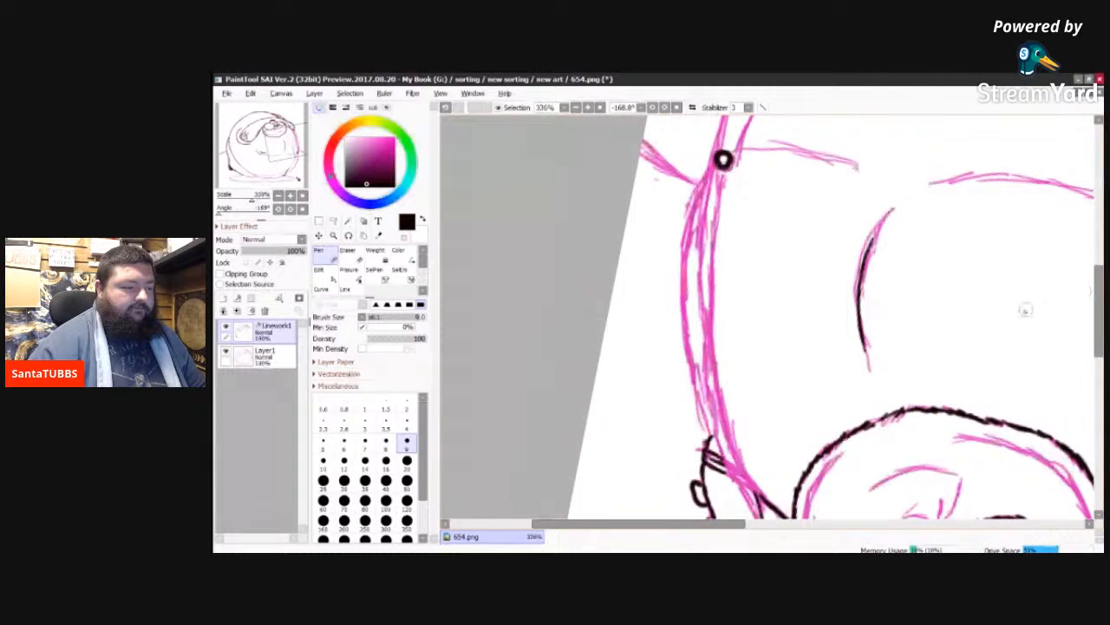
pyautogui.moveTo(675, 523); pyautogui.dragTo(731, 520)
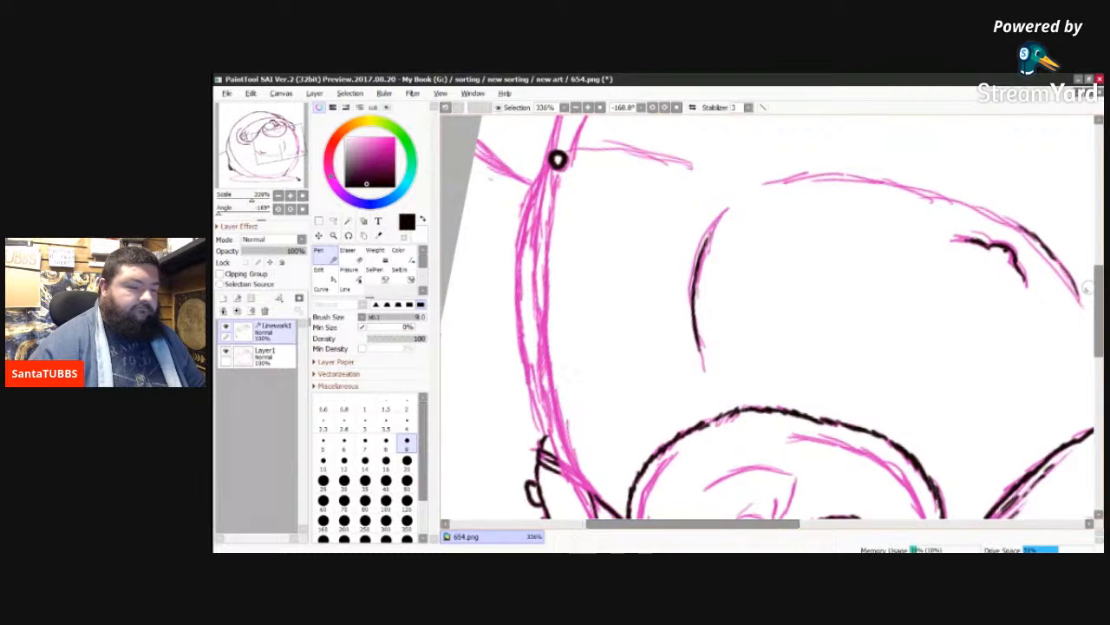
pyautogui.moveTo(1099, 288); pyautogui.dragTo(1101, 315)
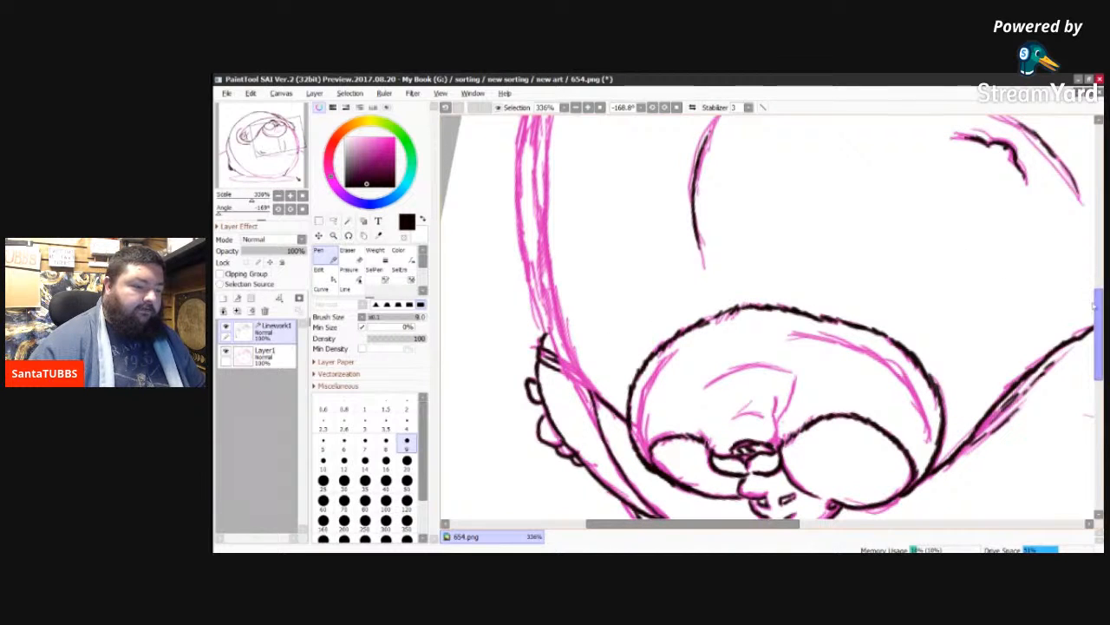
pyautogui.moveTo(1098, 309); pyautogui.dragTo(1099, 291)
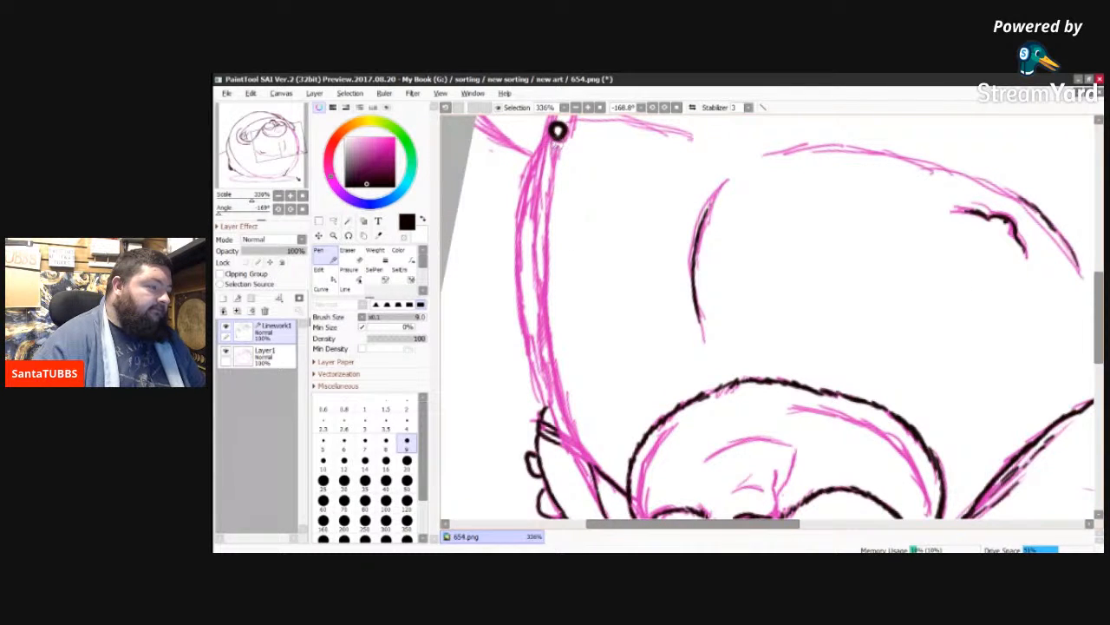
pyautogui.moveTo(555, 149); pyautogui.dragTo(549, 317)
pyautogui.moveTo(546, 253); pyautogui.dragTo(544, 270)
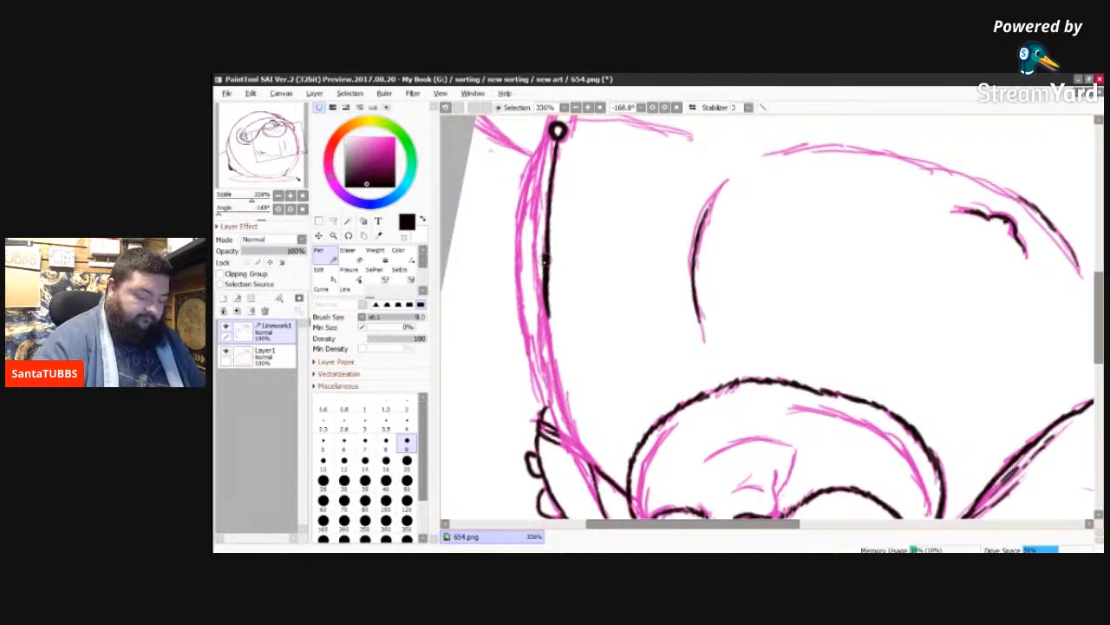
pyautogui.hotkey('ctrl', 'z')
pyautogui.hotkey('ctrl', 'z')
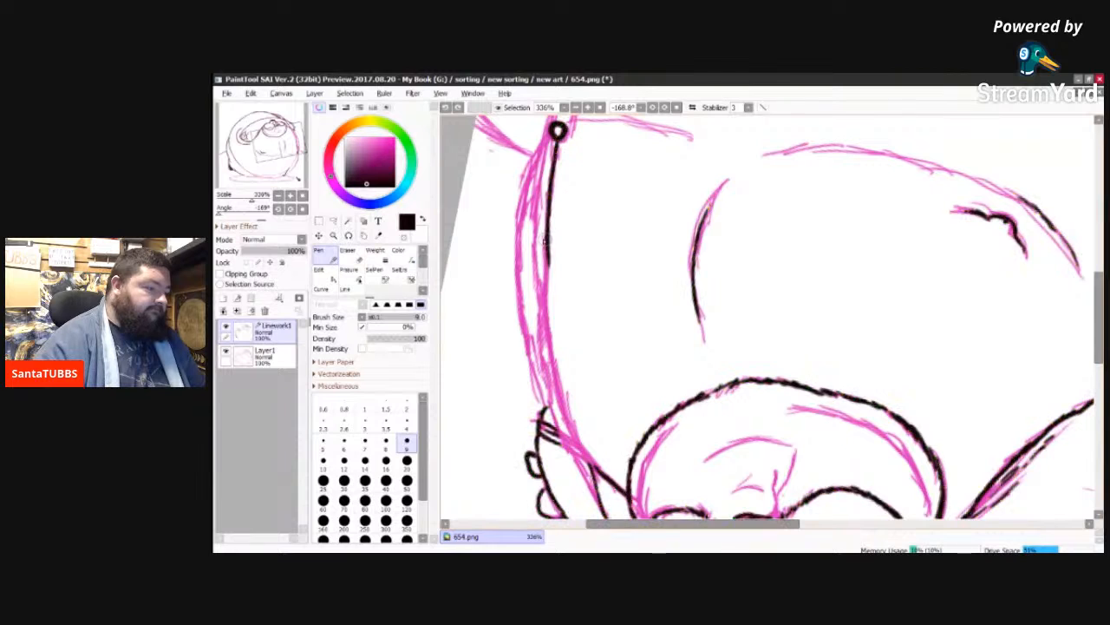
pyautogui.moveTo(545, 250); pyautogui.dragTo(547, 267)
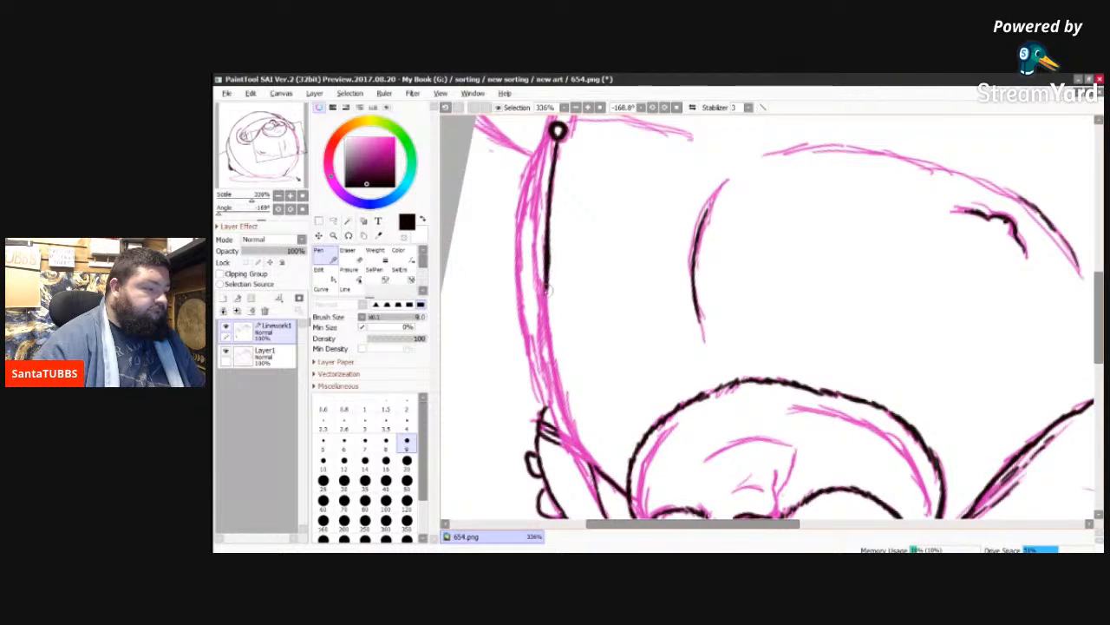
pyautogui.moveTo(548, 268); pyautogui.dragTo(569, 429)
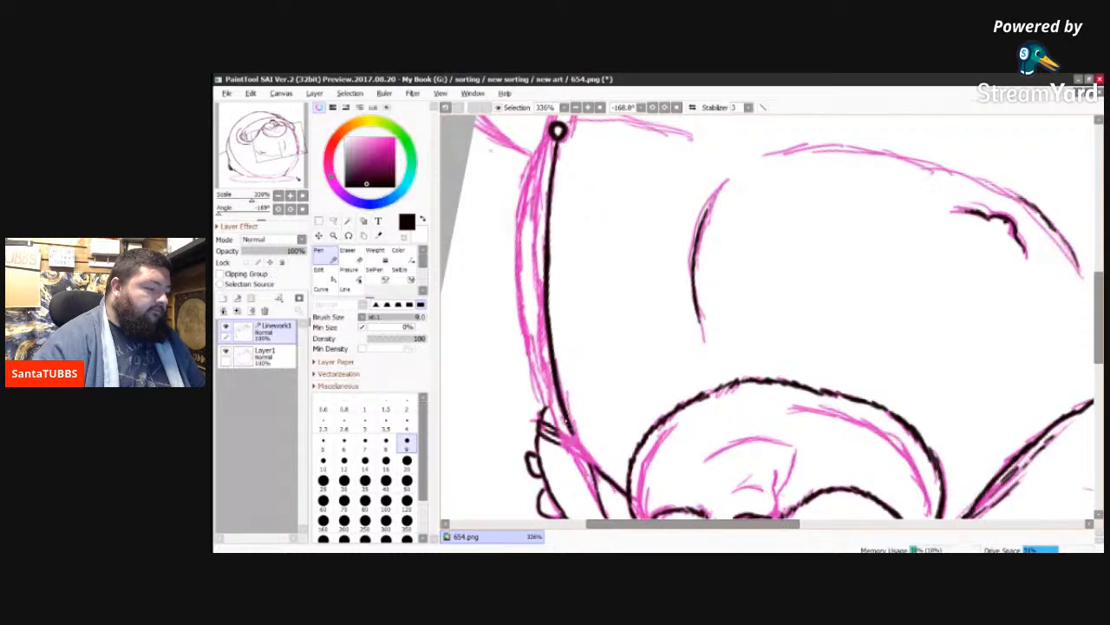
pyautogui.moveTo(569, 429); pyautogui.dragTo(600, 473)
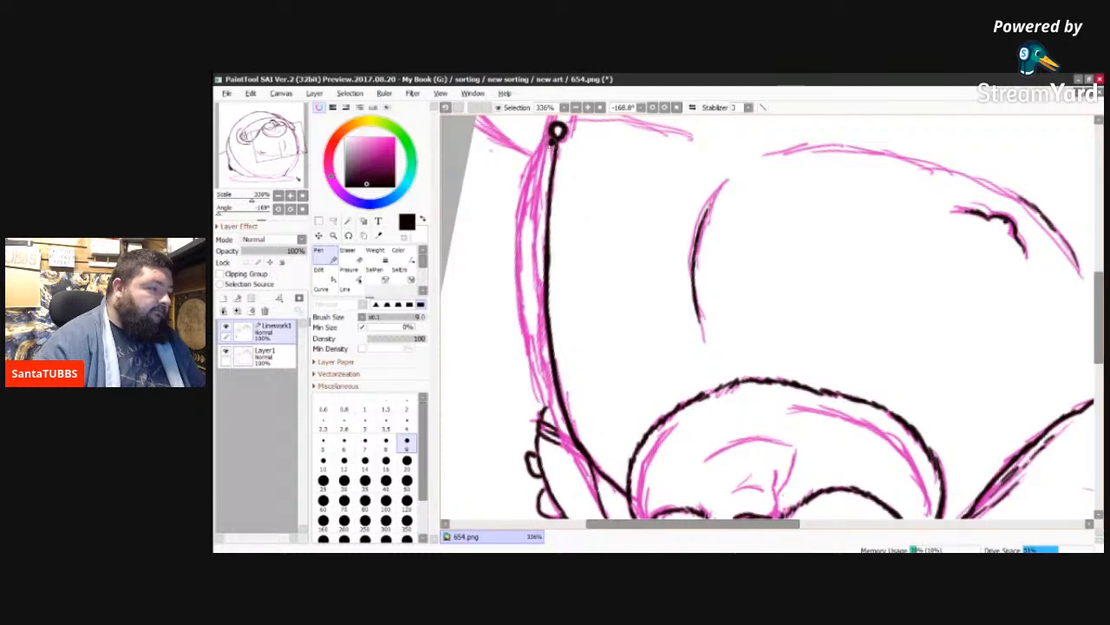
# Step: Ink a second, nearly parallel contour from the small ring past the hand's wrist to the existing arm line
pyautogui.moveTo(556, 135)
pyautogui.mouseDown()
pyautogui.moveTo(533, 196)
pyautogui.moveTo(535, 252)
pyautogui.mouseUp()
pyautogui.moveTo(539, 209); pyautogui.dragTo(535, 273)
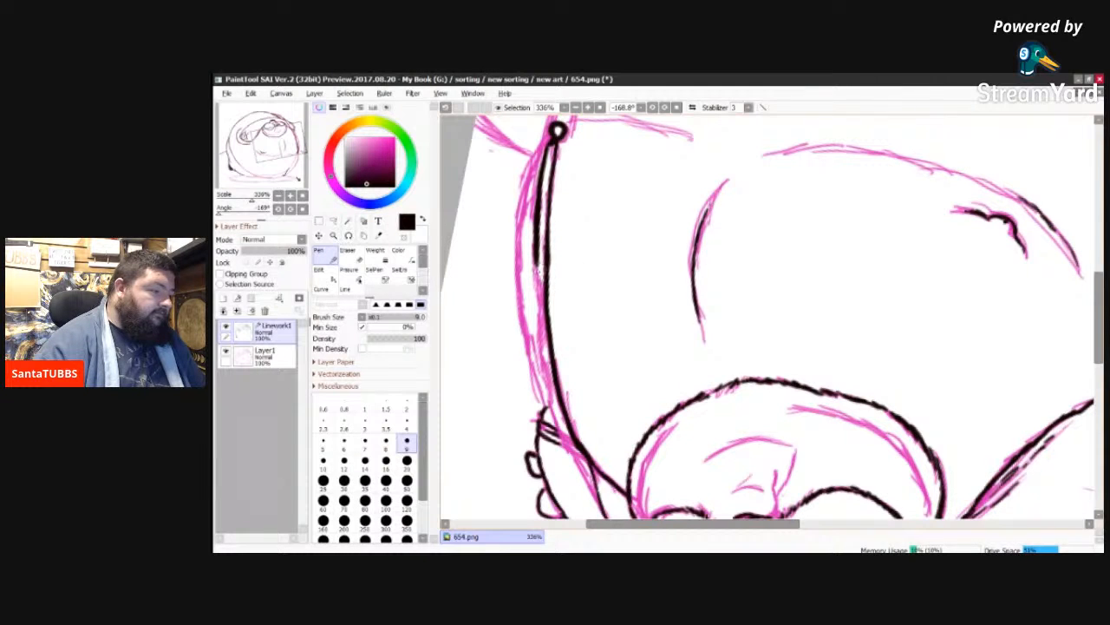
pyautogui.moveTo(538, 255)
pyautogui.mouseDown()
pyautogui.moveTo(556, 420)
pyautogui.moveTo(551, 395)
pyautogui.moveTo(546, 409)
pyautogui.moveTo(591, 490)
pyautogui.mouseUp()
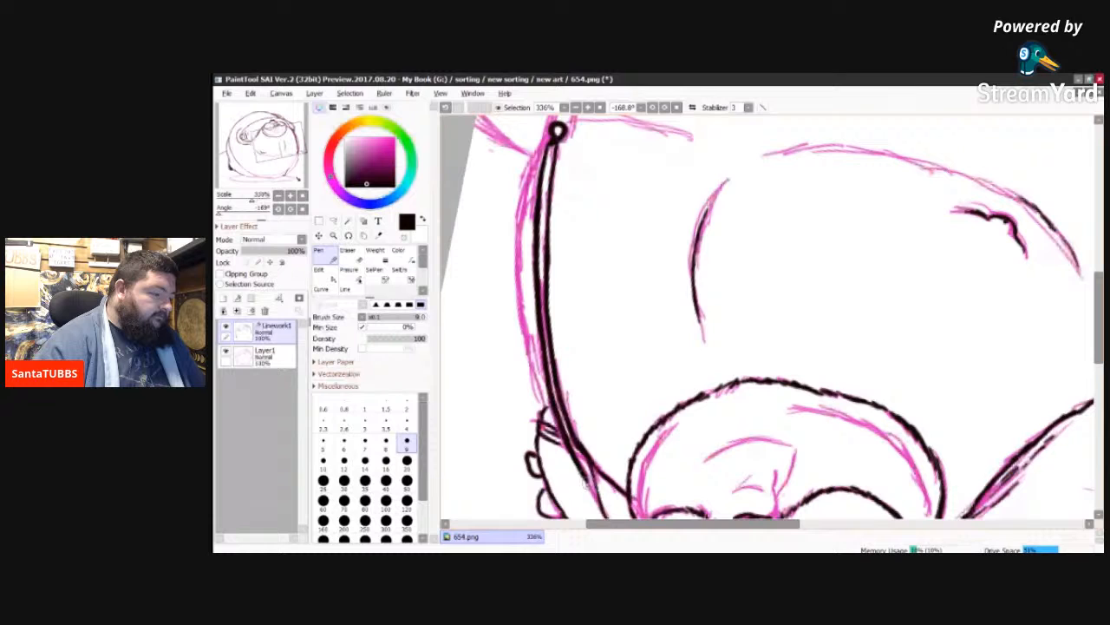
pyautogui.moveTo(580, 469); pyautogui.dragTo(602, 511)
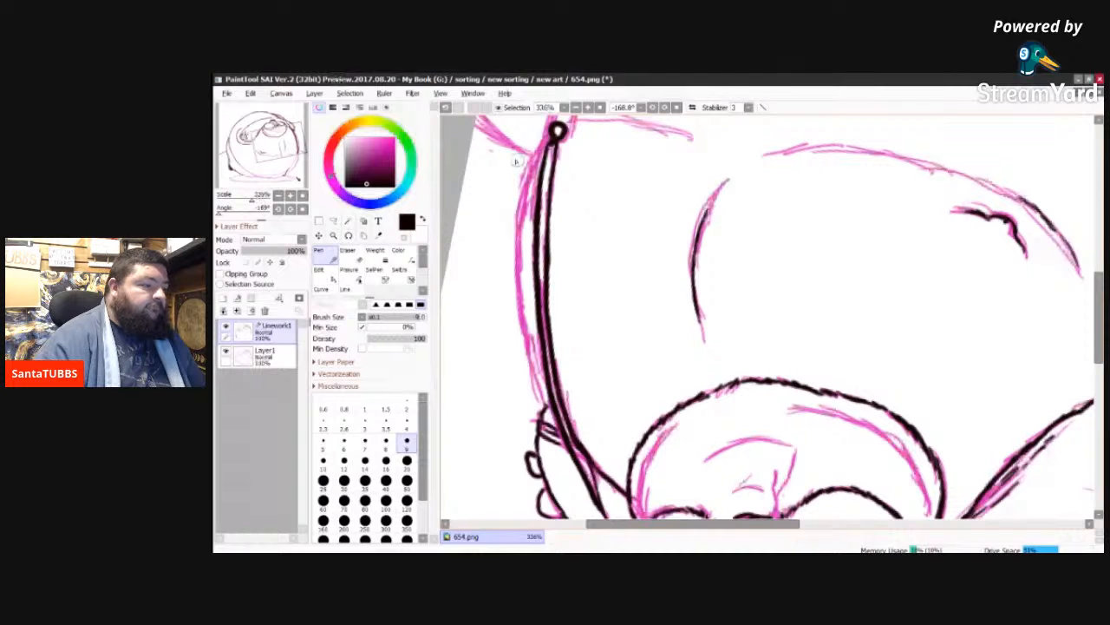
# Step: Ink the outermost body contour from beside the small ring along the outer sketch edge to the small hand
pyautogui.moveTo(1098, 317); pyautogui.dragTo(1098, 304)
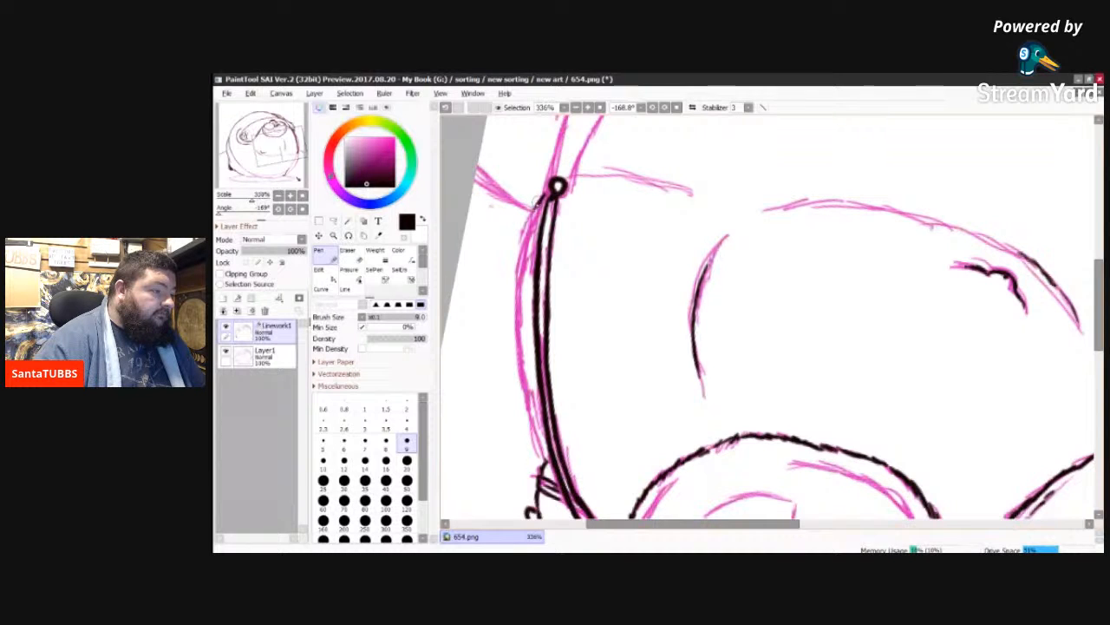
pyautogui.moveTo(530, 220); pyautogui.dragTo(518, 292)
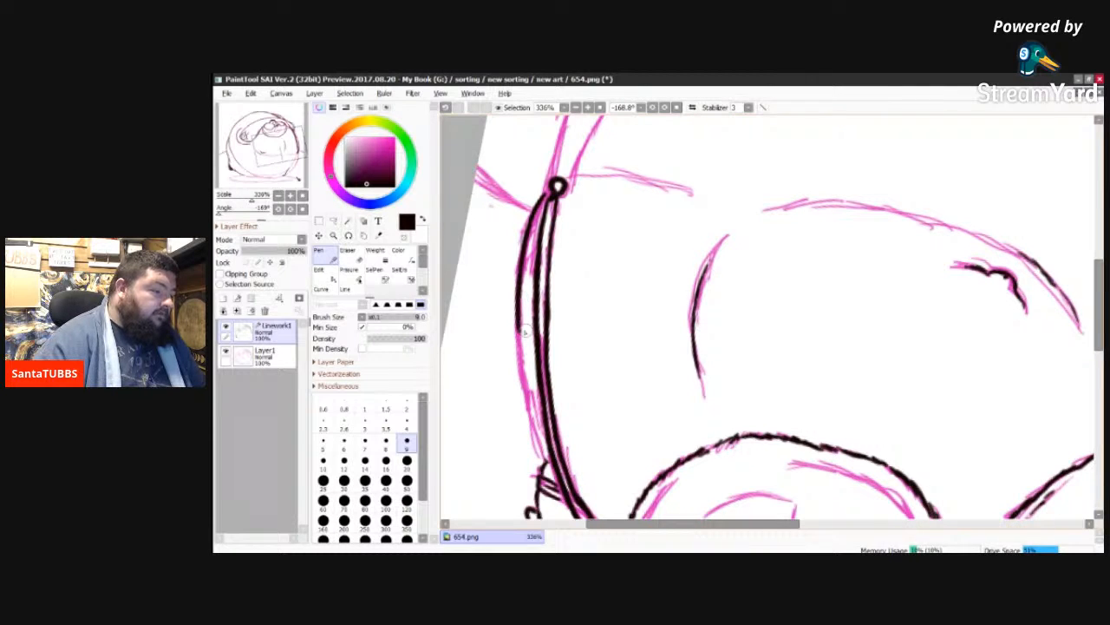
pyautogui.moveTo(518, 326); pyautogui.dragTo(538, 436)
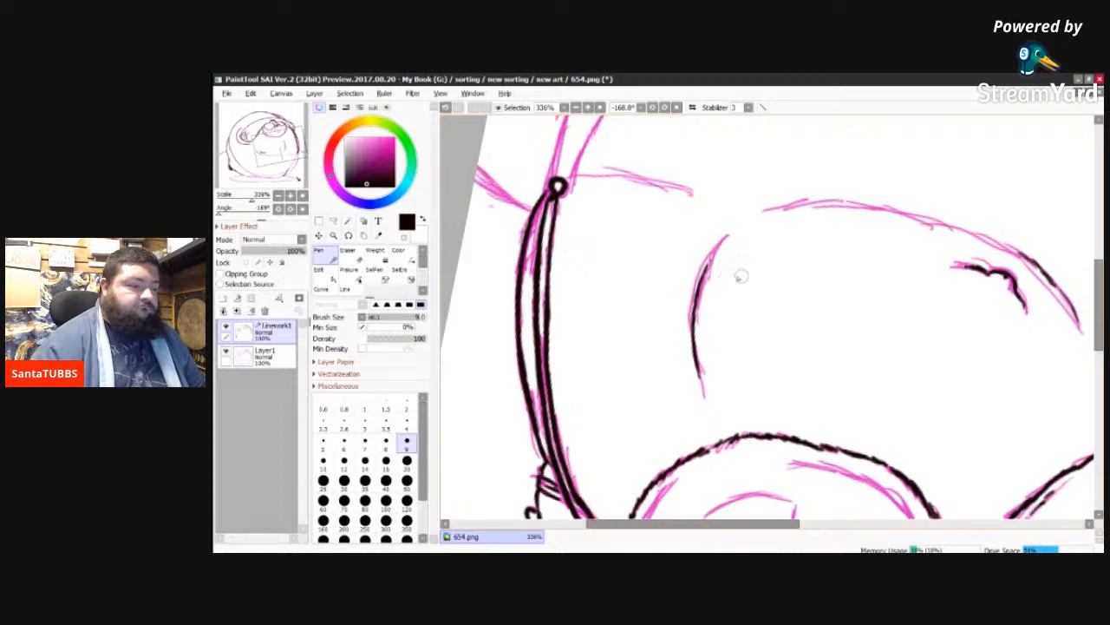
# Step: Ink the outer body contour along the arc between the two small rings, joining the existing short line at the second ring
pyautogui.moveTo(1098, 302); pyautogui.dragTo(1100, 244)
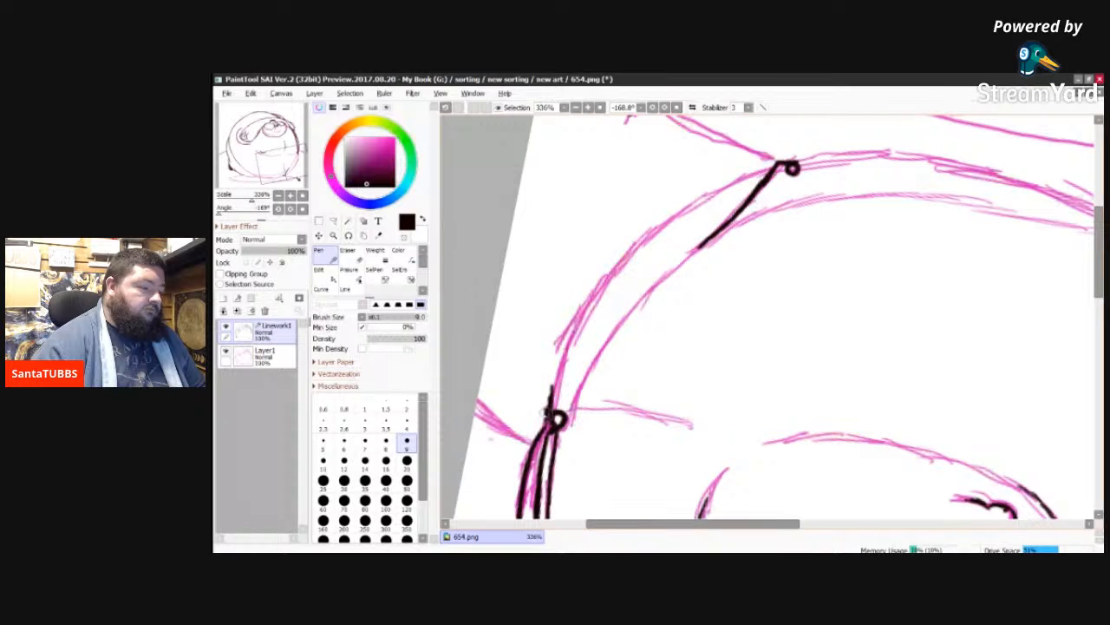
pyautogui.moveTo(548, 404); pyautogui.dragTo(572, 321)
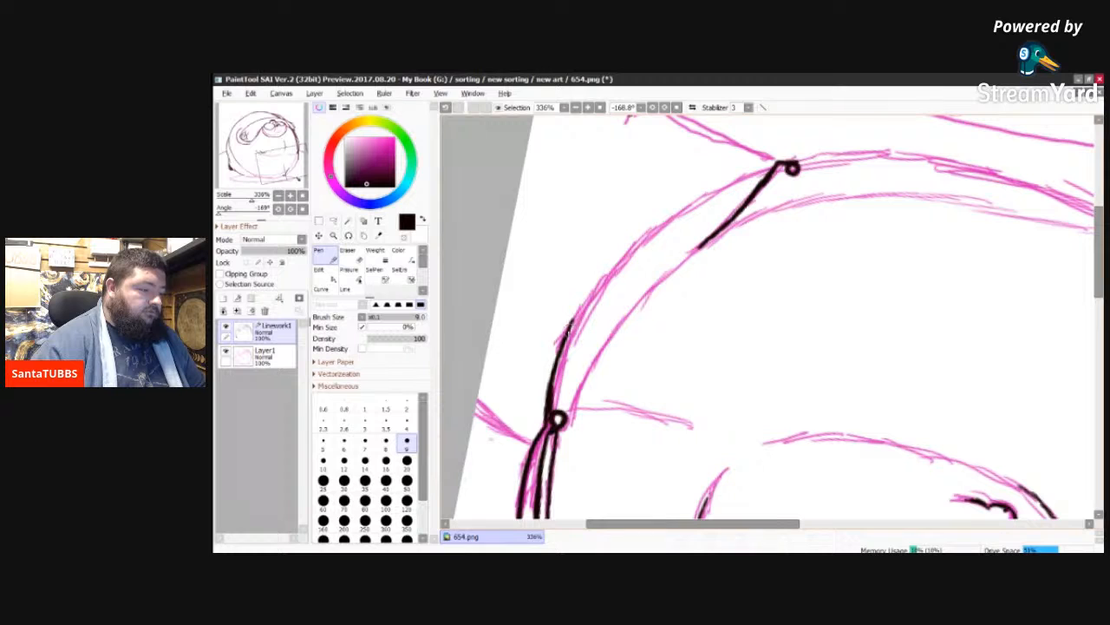
pyautogui.moveTo(573, 317)
pyautogui.mouseDown()
pyautogui.moveTo(591, 295)
pyautogui.moveTo(573, 328)
pyautogui.moveTo(617, 260)
pyautogui.mouseUp()
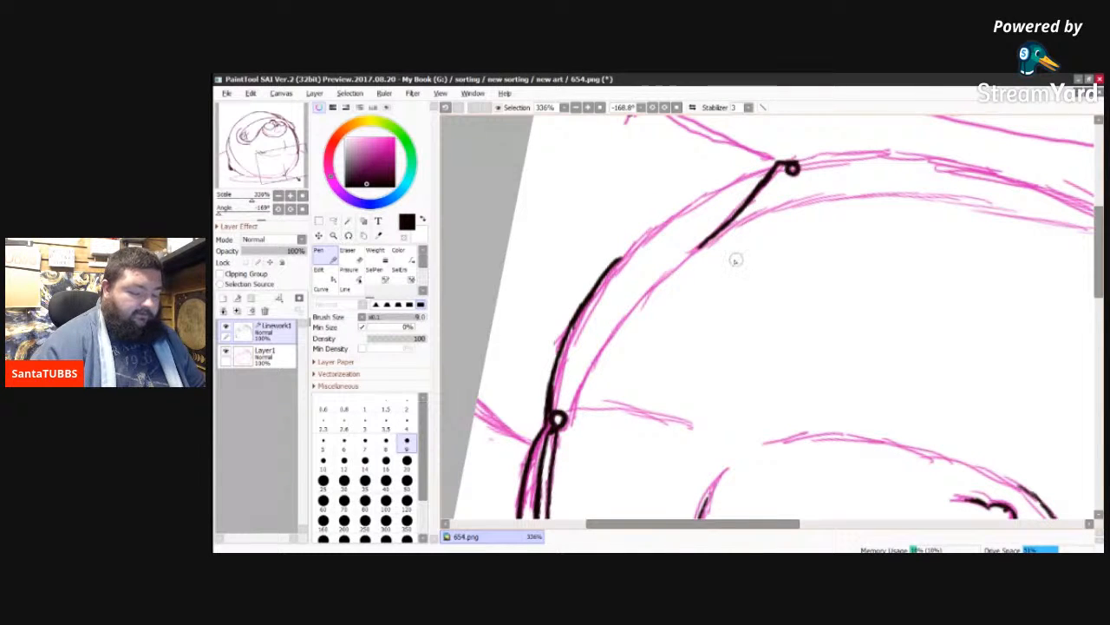
pyautogui.press('Delete')
pyautogui.press('Delete')
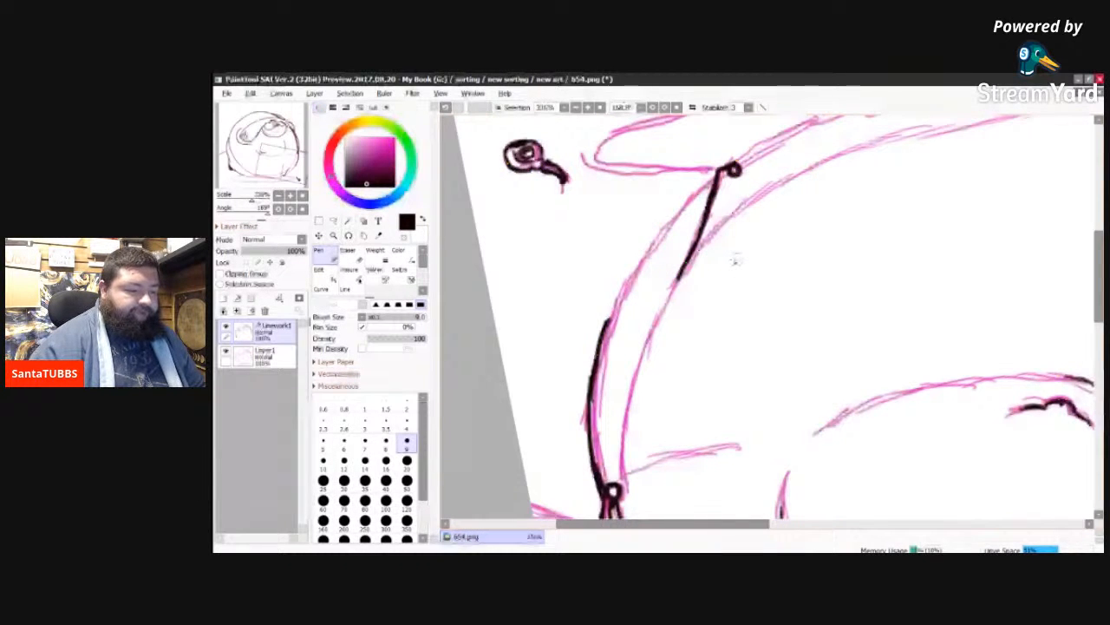
pyautogui.press('Delete')
pyautogui.moveTo(724, 528); pyautogui.dragTo(754, 524)
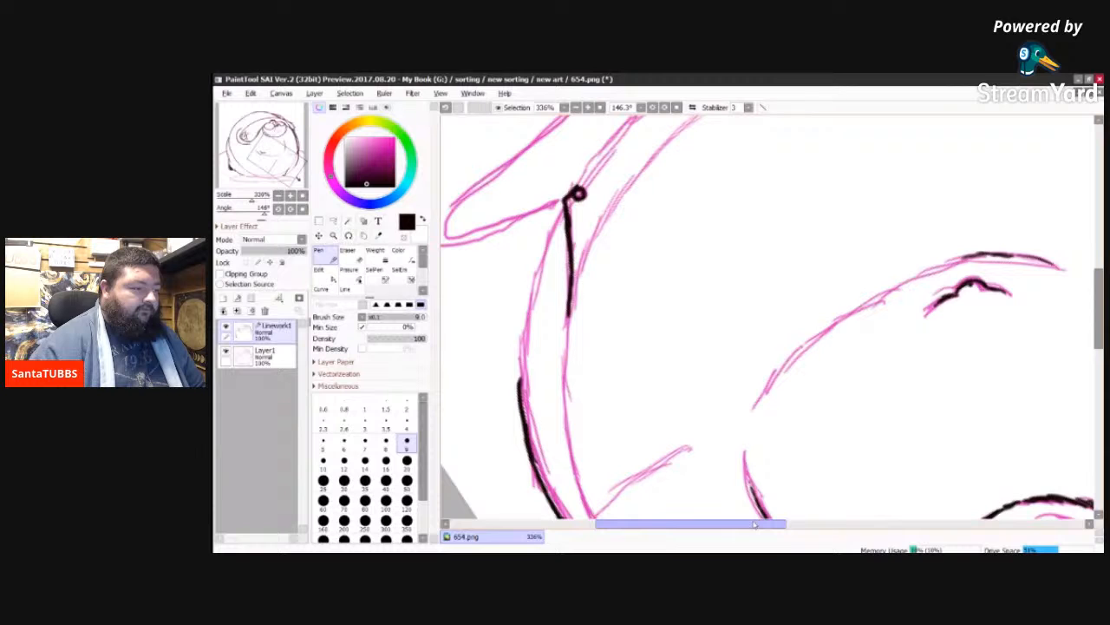
pyautogui.scroll(-3, 754, 524)
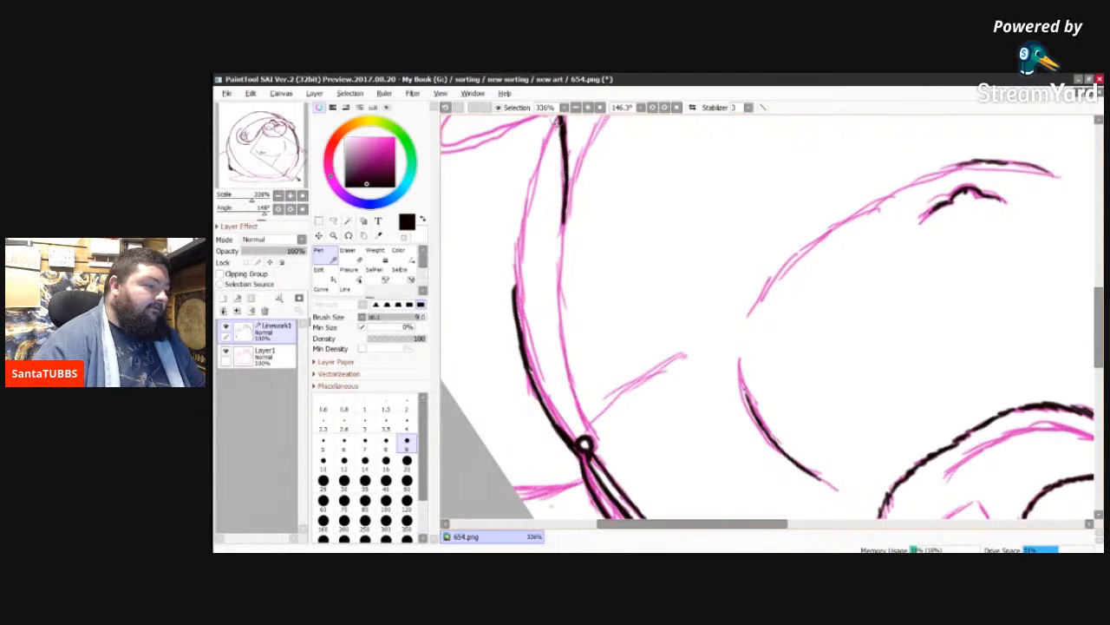
pyautogui.moveTo(560, 119)
pyautogui.mouseDown()
pyautogui.moveTo(511, 273)
pyautogui.moveTo(514, 228)
pyautogui.moveTo(516, 300)
pyautogui.mouseUp()
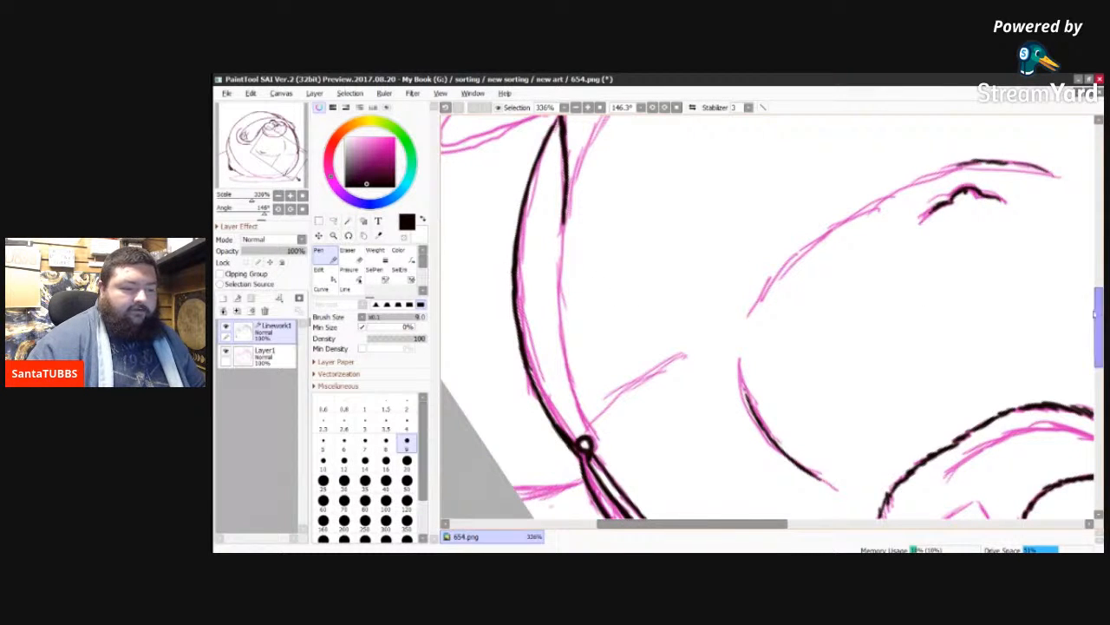
# Step: Ink the inner body contour along the sketch, past the short line from the second ring, ending at the first ring
pyautogui.moveTo(1100, 317)
pyautogui.mouseDown()
pyautogui.moveTo(1100, 291)
pyautogui.moveTo(1099, 307)
pyautogui.mouseUp()
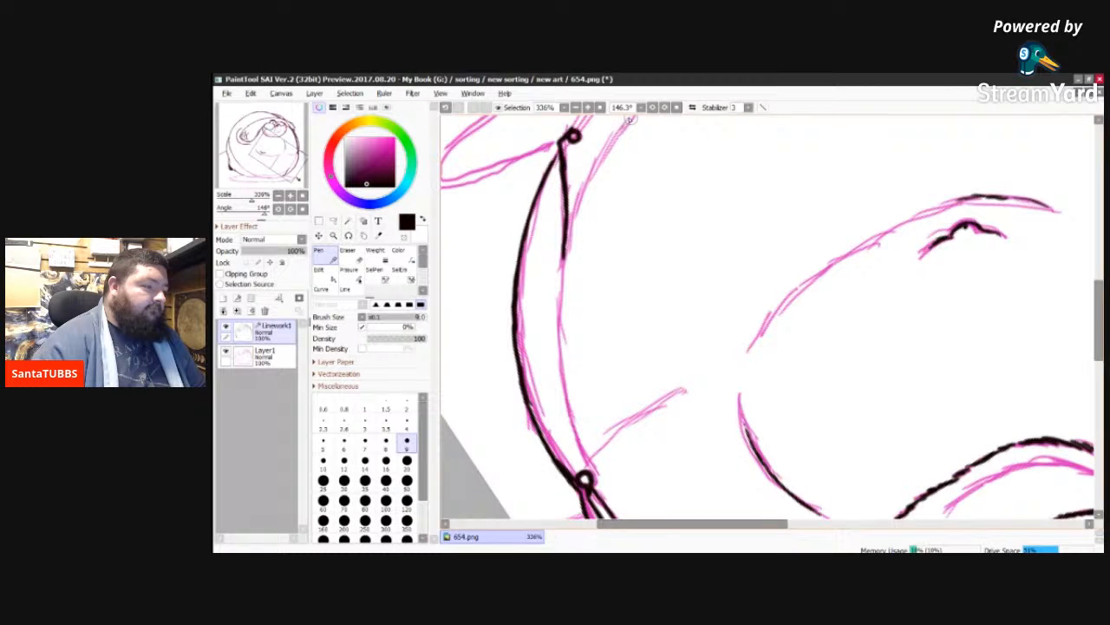
pyautogui.moveTo(630, 120)
pyautogui.mouseDown()
pyautogui.moveTo(567, 231)
pyautogui.moveTo(562, 300)
pyautogui.mouseUp()
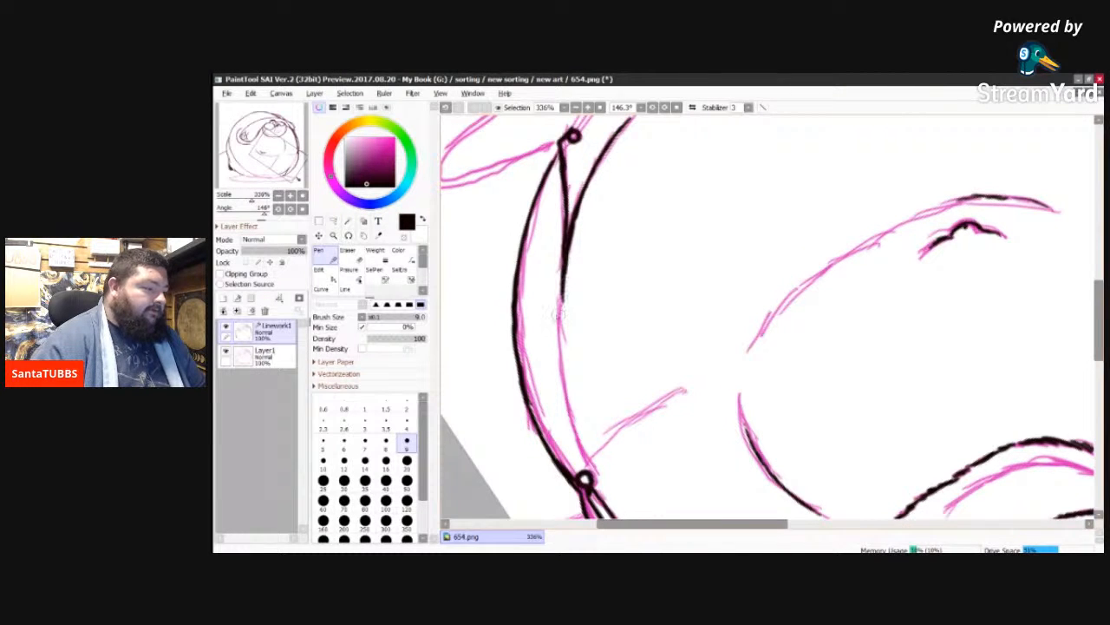
pyautogui.moveTo(562, 293)
pyautogui.mouseDown()
pyautogui.moveTo(568, 415)
pyautogui.moveTo(568, 402)
pyautogui.moveTo(590, 463)
pyautogui.mouseUp()
pyautogui.moveTo(574, 426)
pyautogui.mouseDown()
pyautogui.moveTo(593, 470)
pyautogui.moveTo(585, 478)
pyautogui.mouseUp()
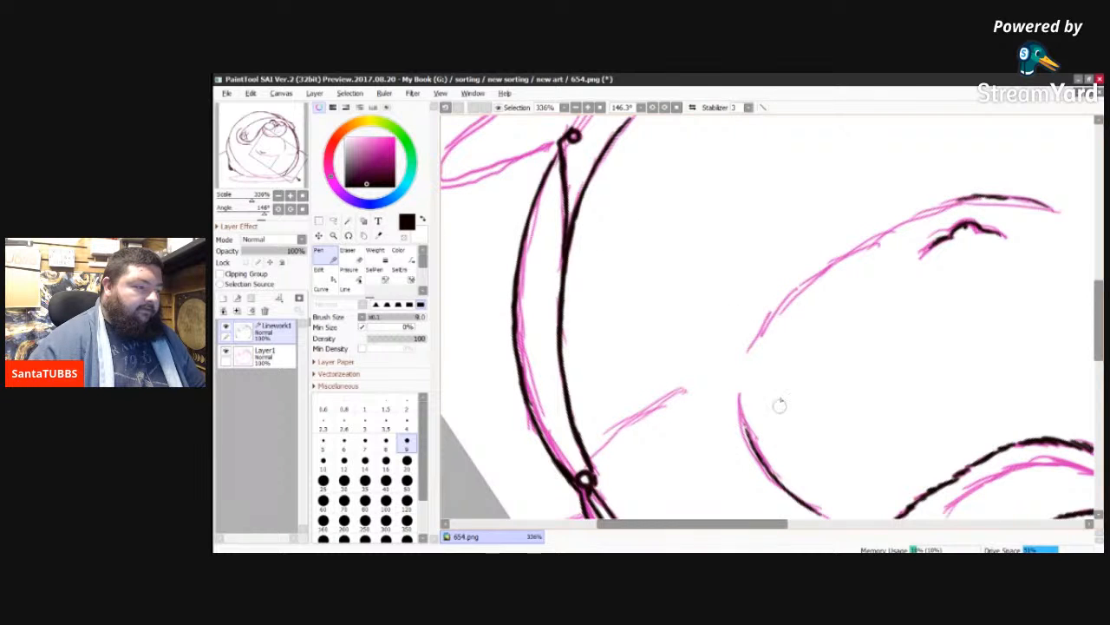
# Step: Ink the short belly crease leading to the small ring on the body's right-hand edge, following the pink sketch
pyautogui.moveTo(738, 528); pyautogui.dragTo(755, 529)
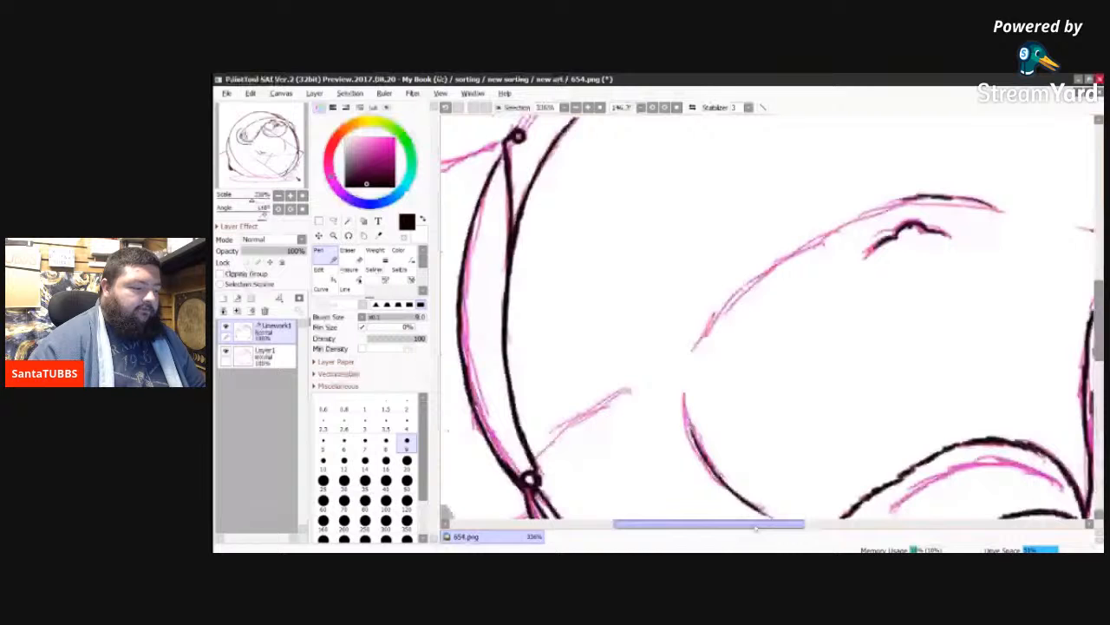
pyautogui.moveTo(1099, 344); pyautogui.dragTo(1099, 361)
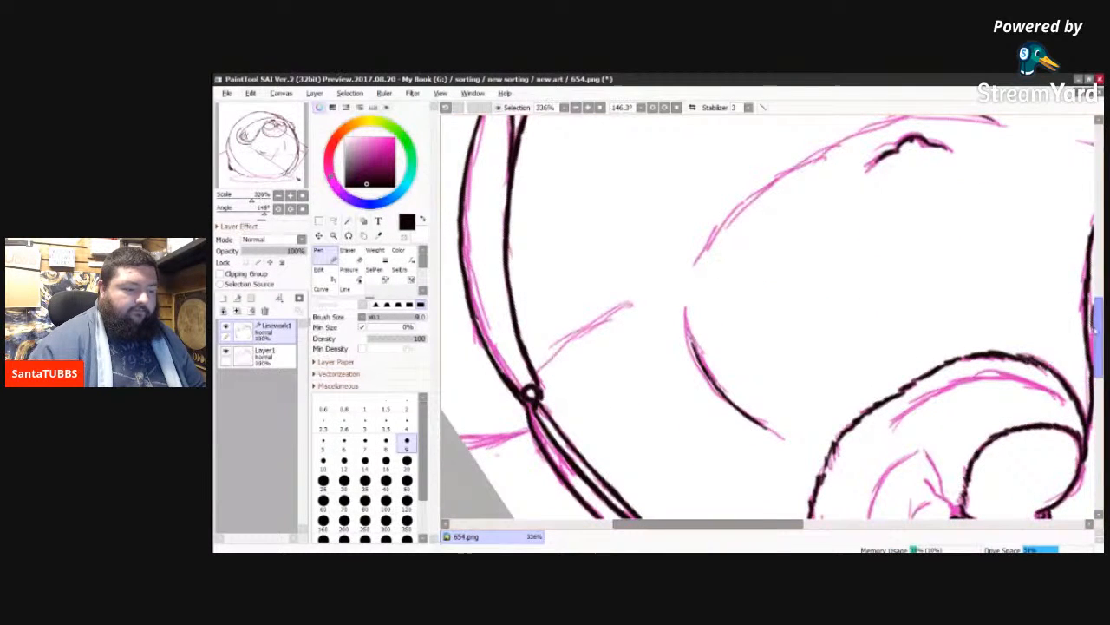
pyautogui.moveTo(1098, 329); pyautogui.dragTo(1099, 306)
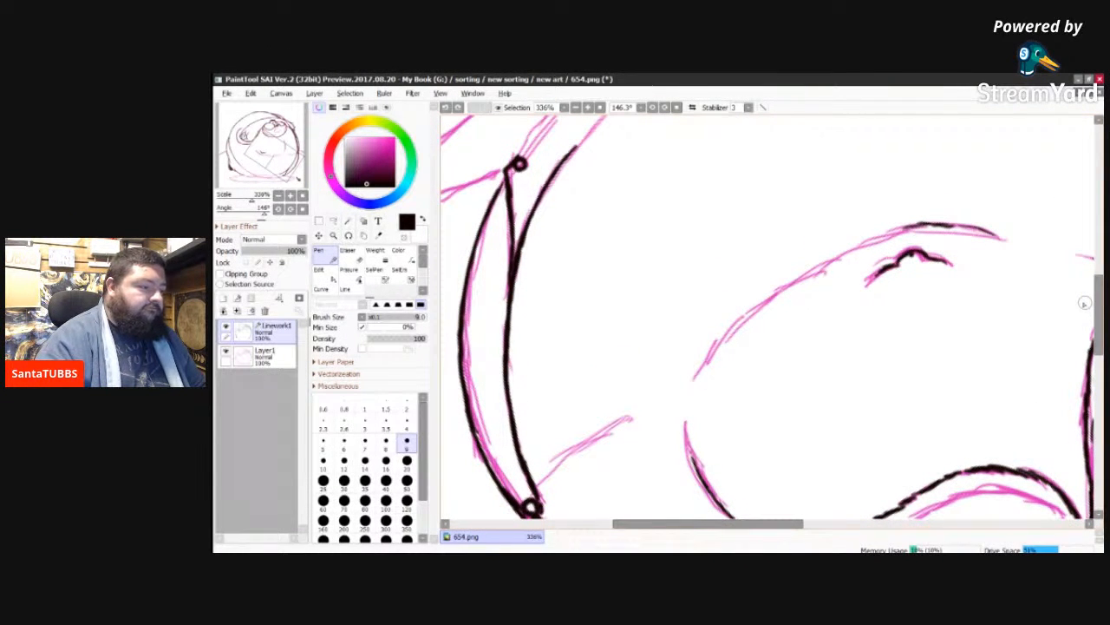
pyautogui.press('Delete')
pyautogui.press('Delete')
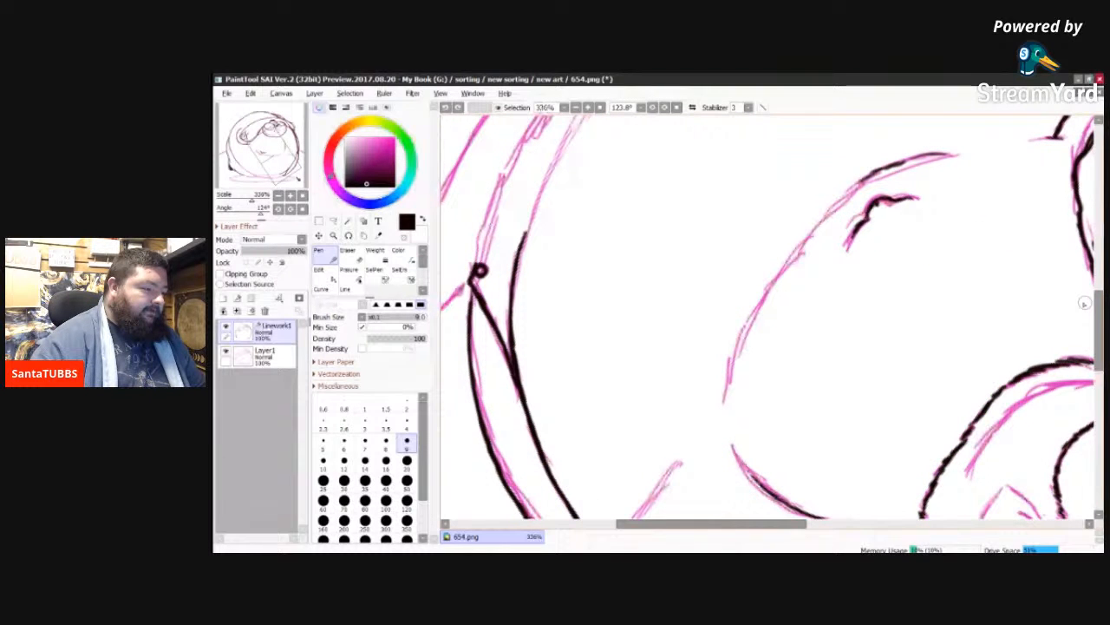
pyautogui.press('Delete')
pyautogui.press('Delete')
pyautogui.press('Delete')
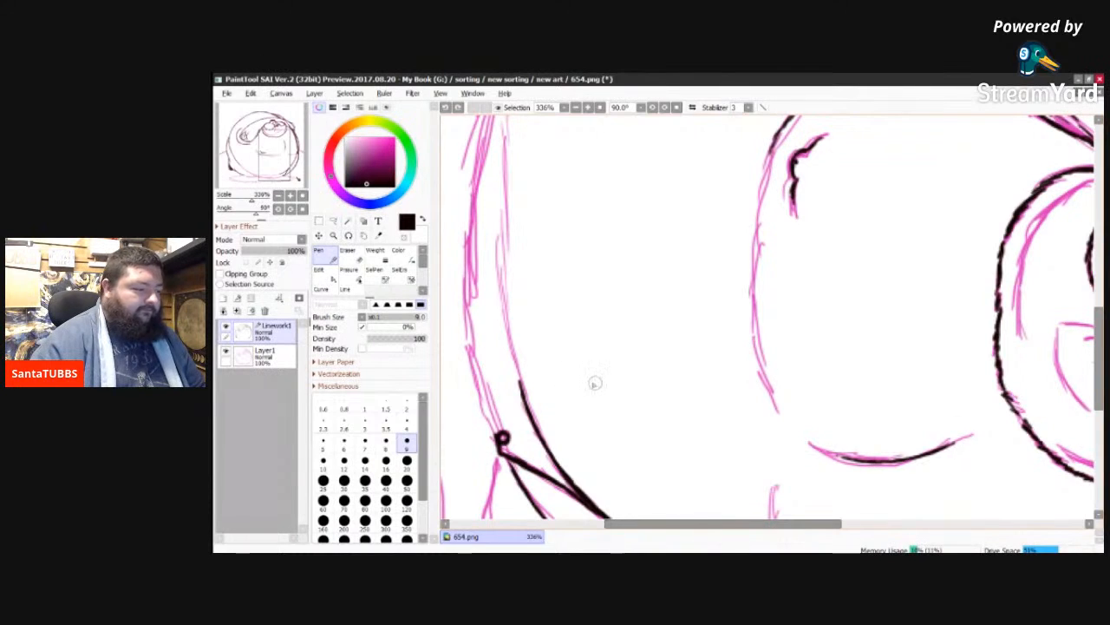
pyautogui.press('Delete')
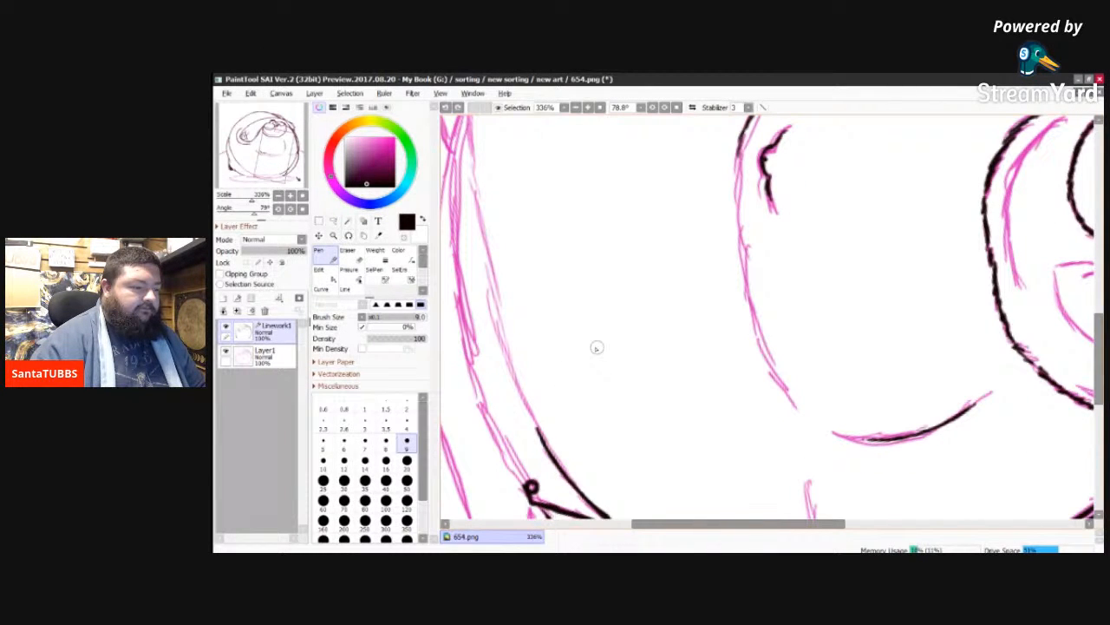
pyautogui.scroll(-3, 970, 358)
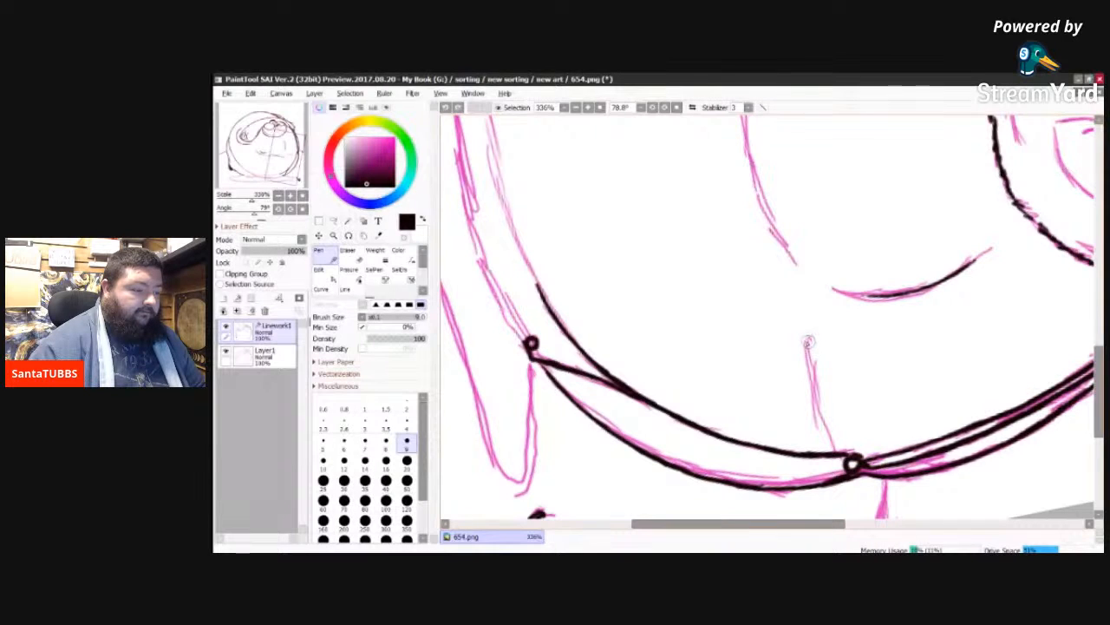
pyautogui.moveTo(807, 342)
pyautogui.mouseDown()
pyautogui.moveTo(813, 395)
pyautogui.moveTo(838, 452)
pyautogui.mouseUp()
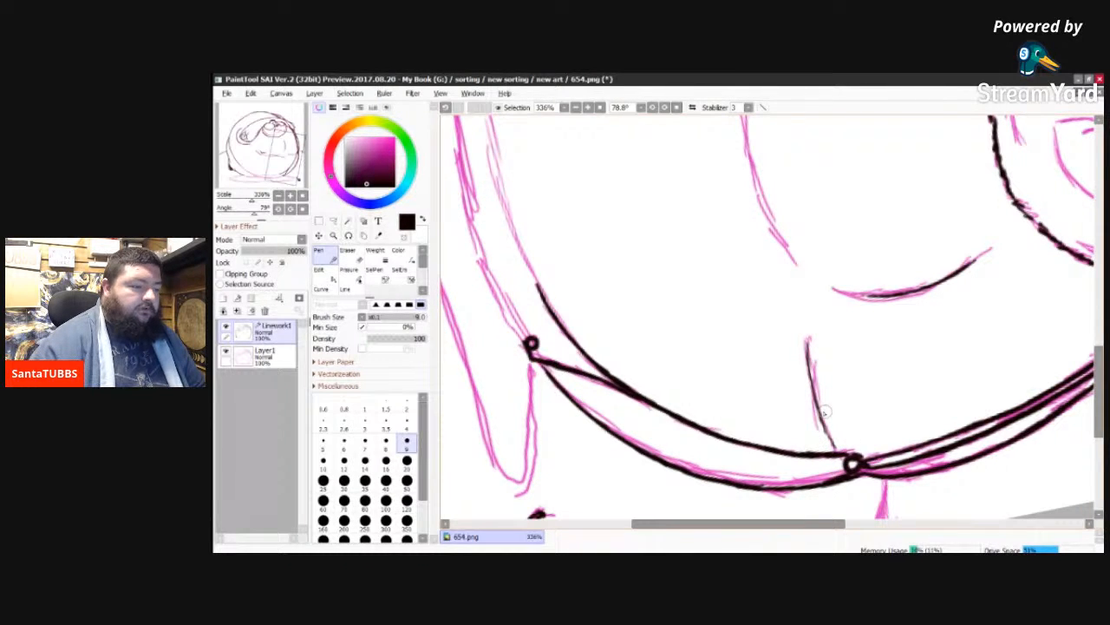
# Step: Ink the curved belly fold below the navel along the sketch, continuing from its existing black end
pyautogui.moveTo(1101, 388); pyautogui.dragTo(1100, 353)
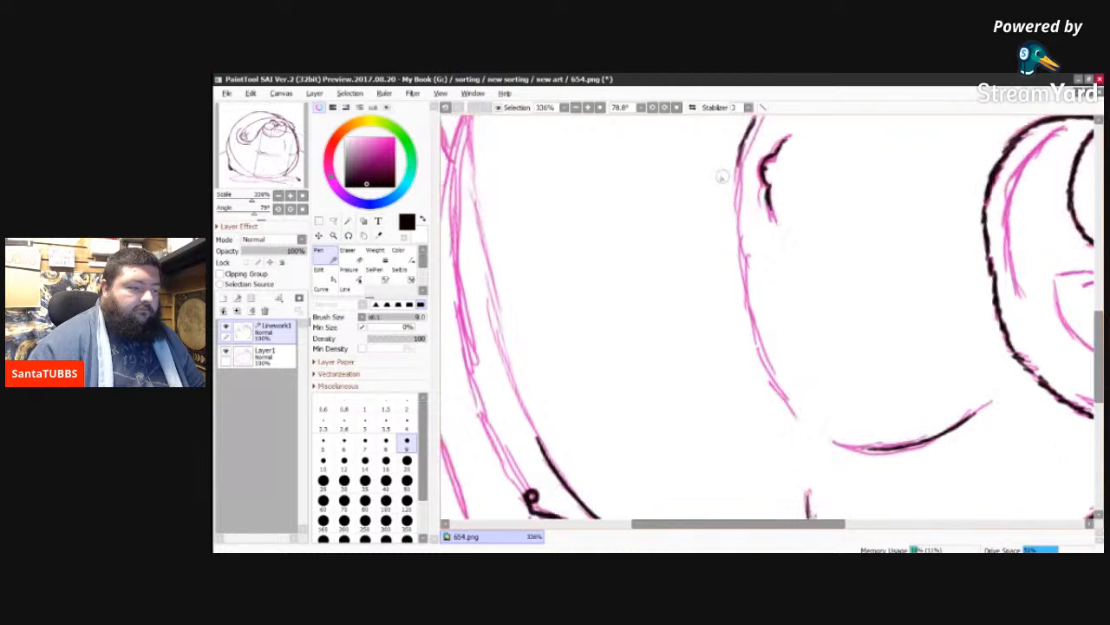
pyautogui.moveTo(738, 163); pyautogui.dragTo(741, 277)
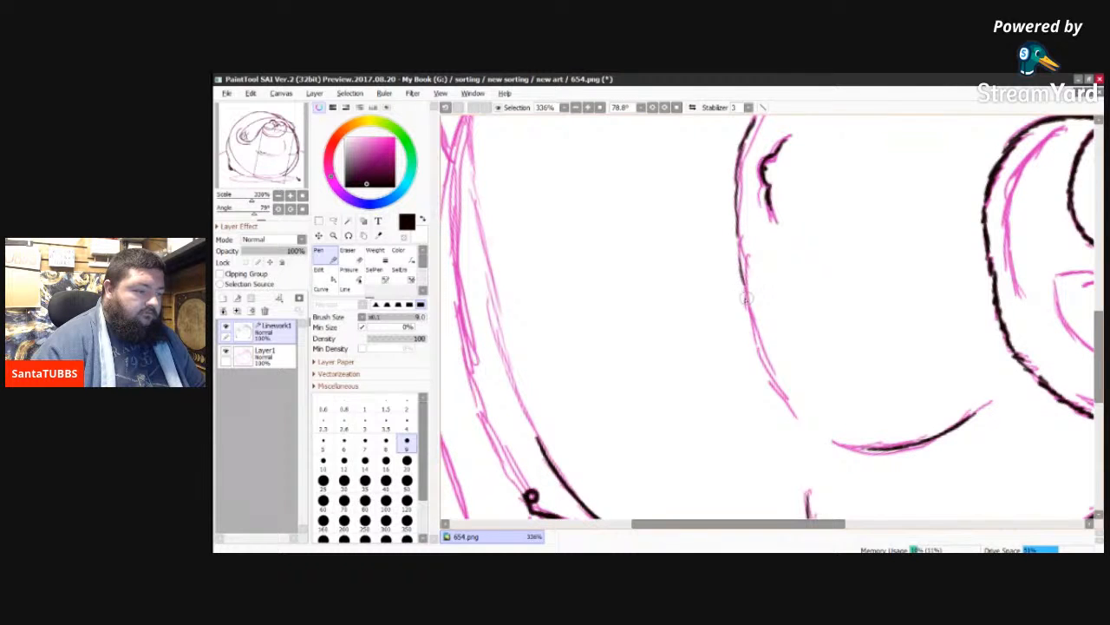
pyautogui.moveTo(760, 351); pyautogui.dragTo(797, 418)
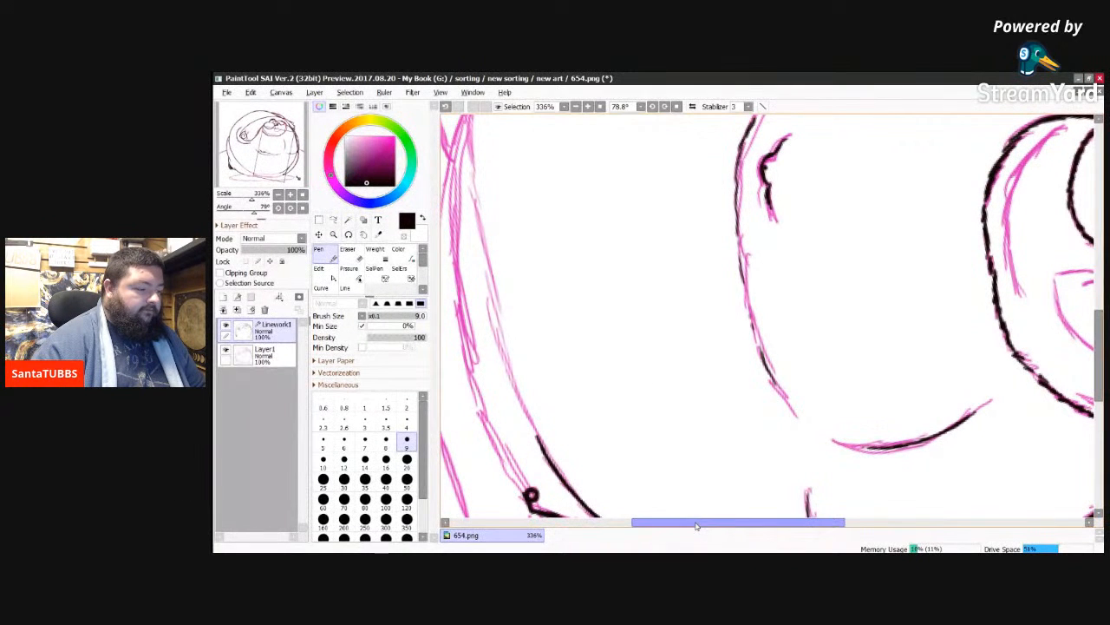
# Step: Ink the outer body contour along the underside of the body, ending at the lower small ring
pyautogui.moveTo(696, 526); pyautogui.dragTo(669, 529)
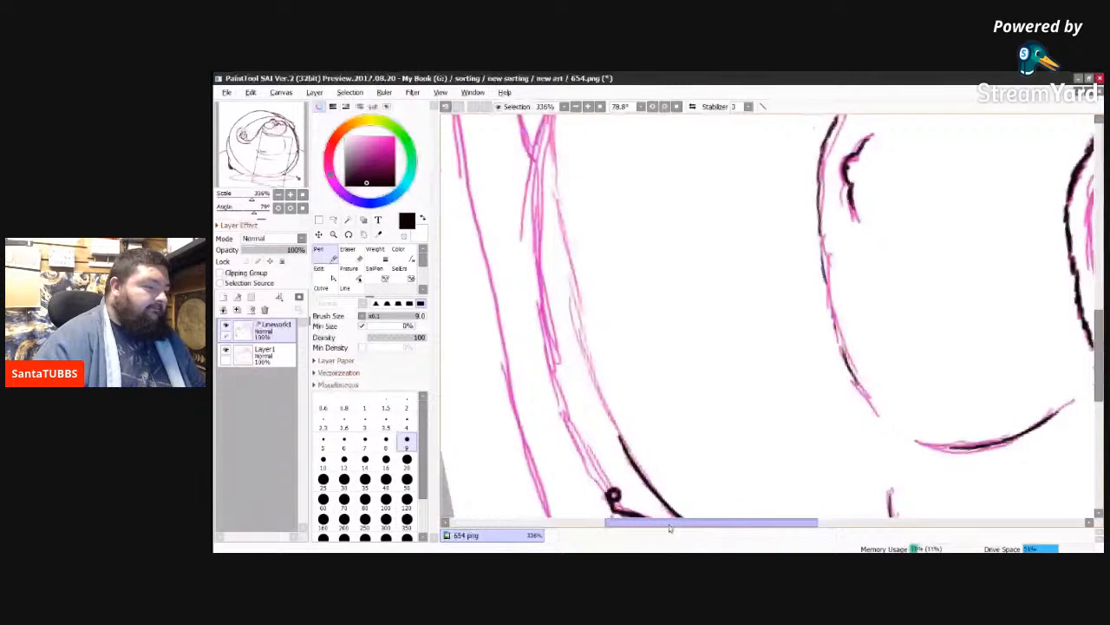
pyautogui.moveTo(670, 528); pyautogui.dragTo(690, 528)
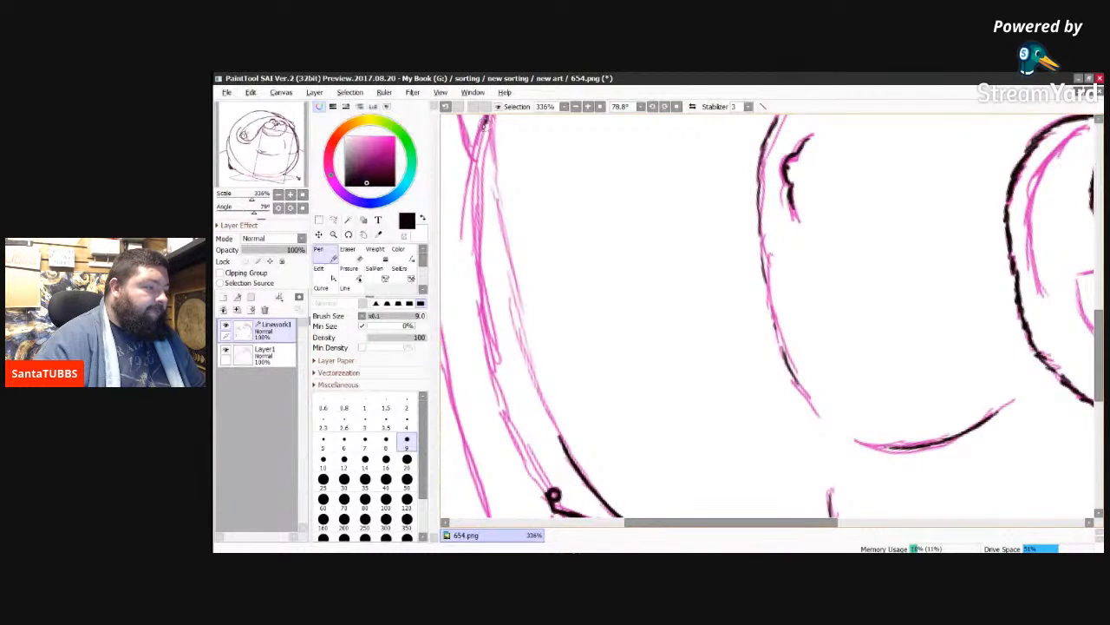
pyautogui.moveTo(486, 121)
pyautogui.mouseDown()
pyautogui.moveTo(474, 217)
pyautogui.moveTo(478, 230)
pyautogui.moveTo(476, 205)
pyautogui.moveTo(502, 404)
pyautogui.mouseUp()
pyautogui.moveTo(497, 365); pyautogui.dragTo(515, 438)
pyautogui.moveTo(502, 401); pyautogui.dragTo(546, 489)
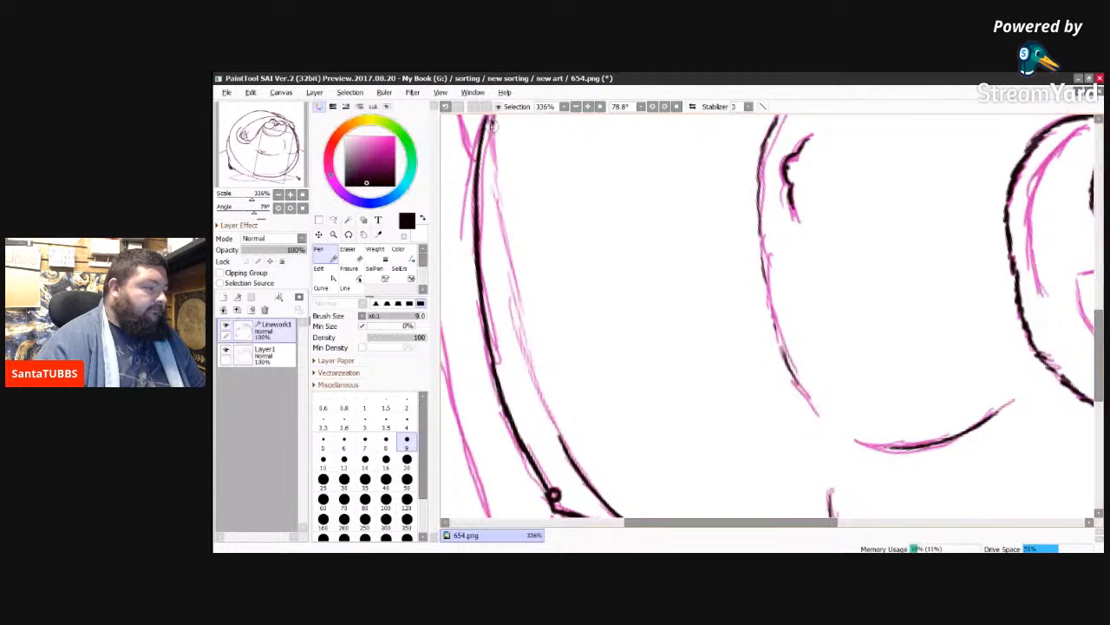
# Step: Ink the inner body contour along the underside sketch until it joins the existing black line near the lower ring
pyautogui.moveTo(491, 125); pyautogui.dragTo(503, 254)
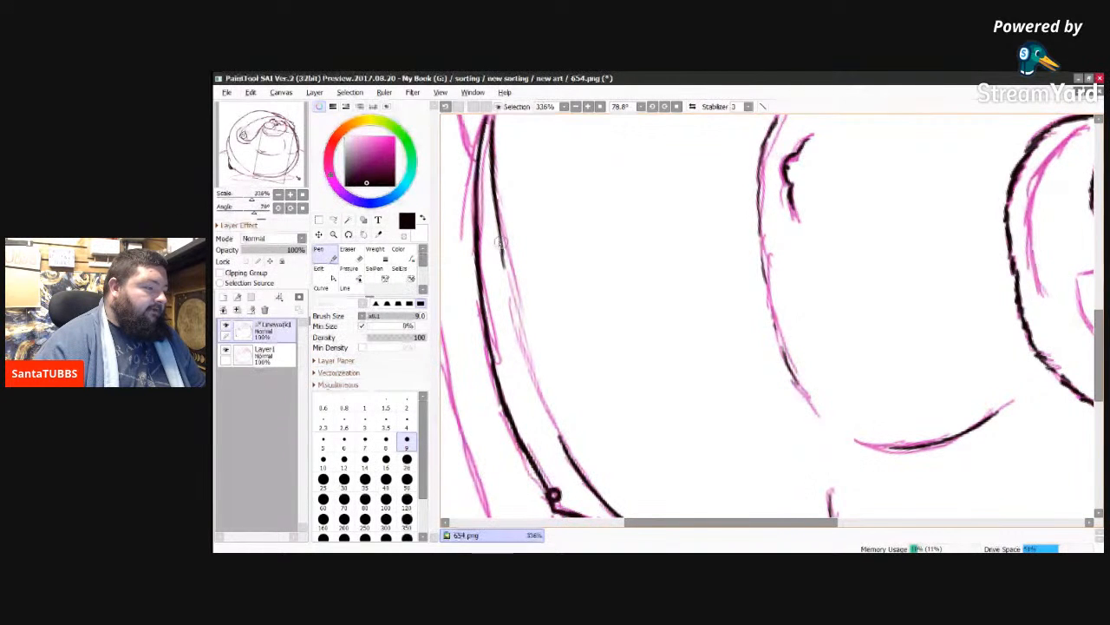
pyautogui.moveTo(505, 280)
pyautogui.mouseDown()
pyautogui.moveTo(537, 380)
pyautogui.moveTo(532, 369)
pyautogui.mouseUp()
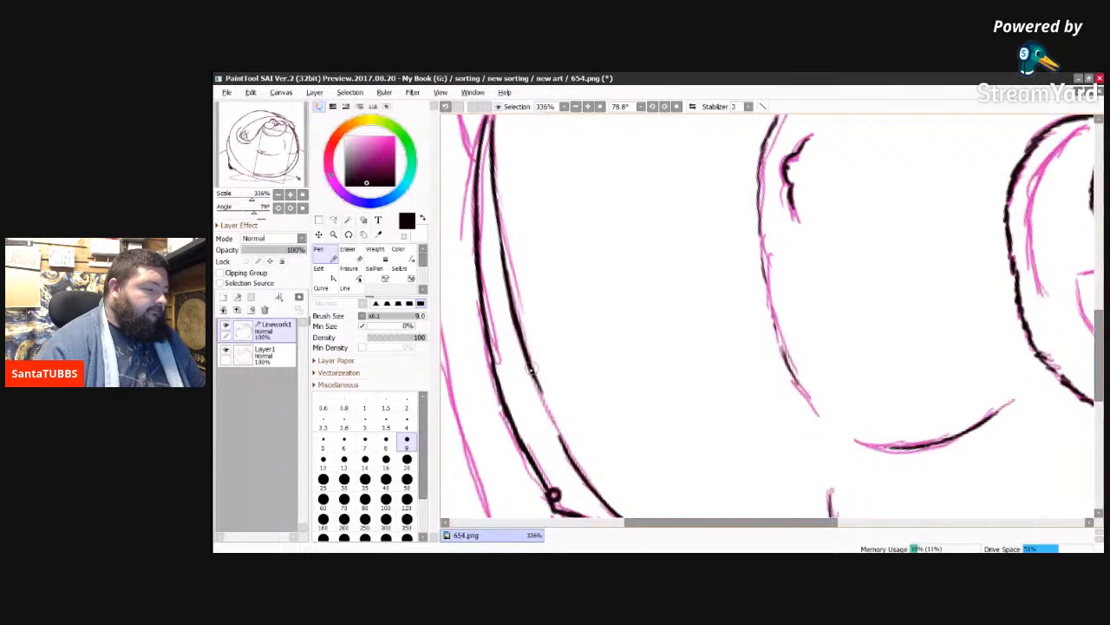
pyautogui.moveTo(532, 369)
pyautogui.mouseDown()
pyautogui.moveTo(573, 460)
pyautogui.moveTo(568, 445)
pyautogui.mouseUp()
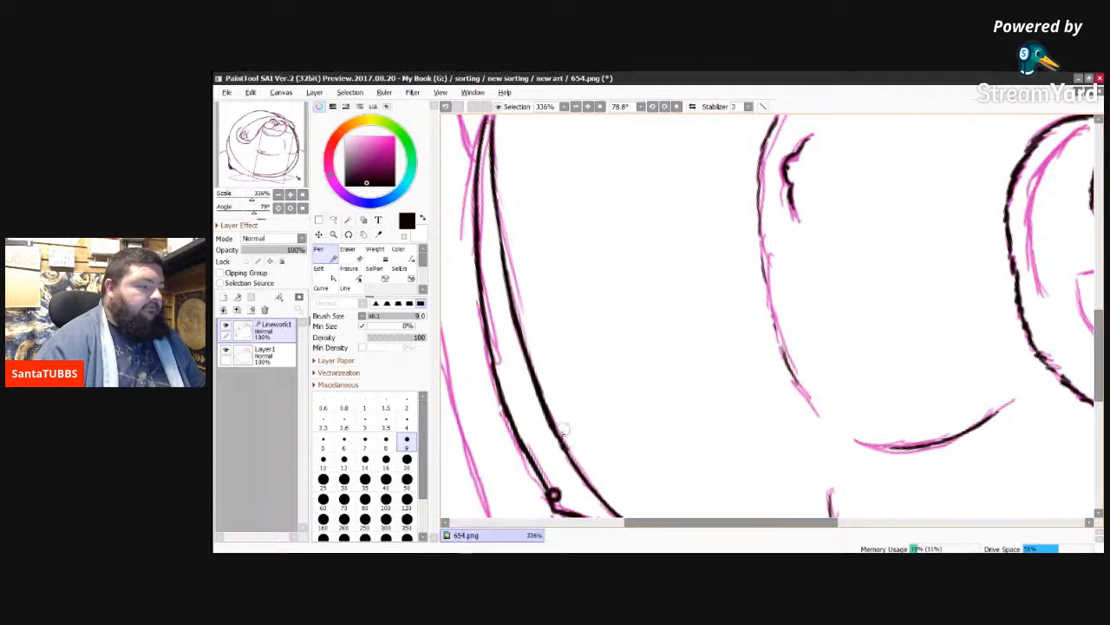
# Step: Ink the outer contour from the dark foot and the inner belly contour down to where they meet the underside lines
pyautogui.moveTo(1099, 354); pyautogui.dragTo(1095, 293)
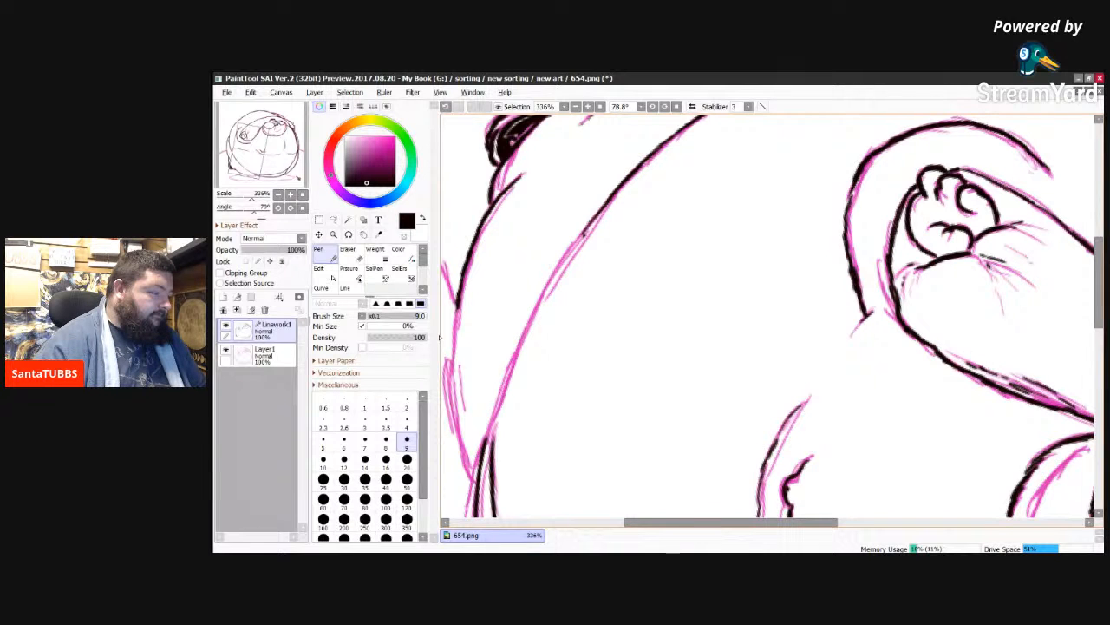
pyautogui.moveTo(439, 338); pyautogui.dragTo(472, 485)
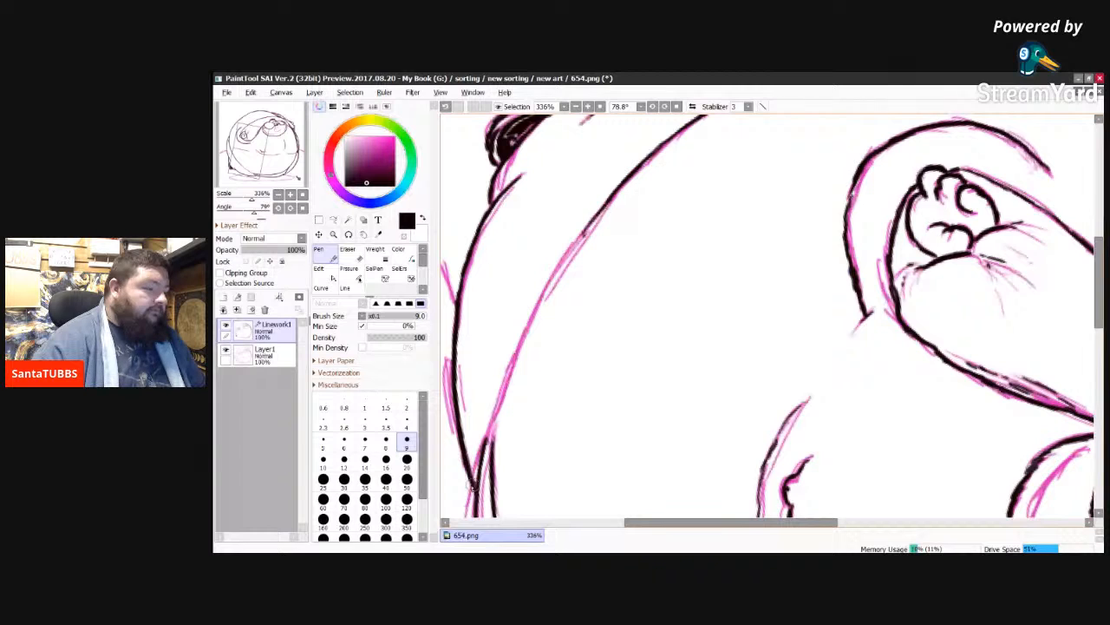
pyautogui.moveTo(588, 222); pyautogui.dragTo(550, 290)
pyautogui.moveTo(576, 245); pyautogui.dragTo(536, 317)
pyautogui.moveTo(555, 271); pyautogui.dragTo(524, 333)
pyautogui.moveTo(545, 293); pyautogui.dragTo(503, 384)
pyautogui.moveTo(529, 334); pyautogui.dragTo(490, 444)
pyautogui.moveTo(501, 401)
pyautogui.mouseDown()
pyautogui.moveTo(488, 451)
pyautogui.moveTo(491, 419)
pyautogui.mouseUp()
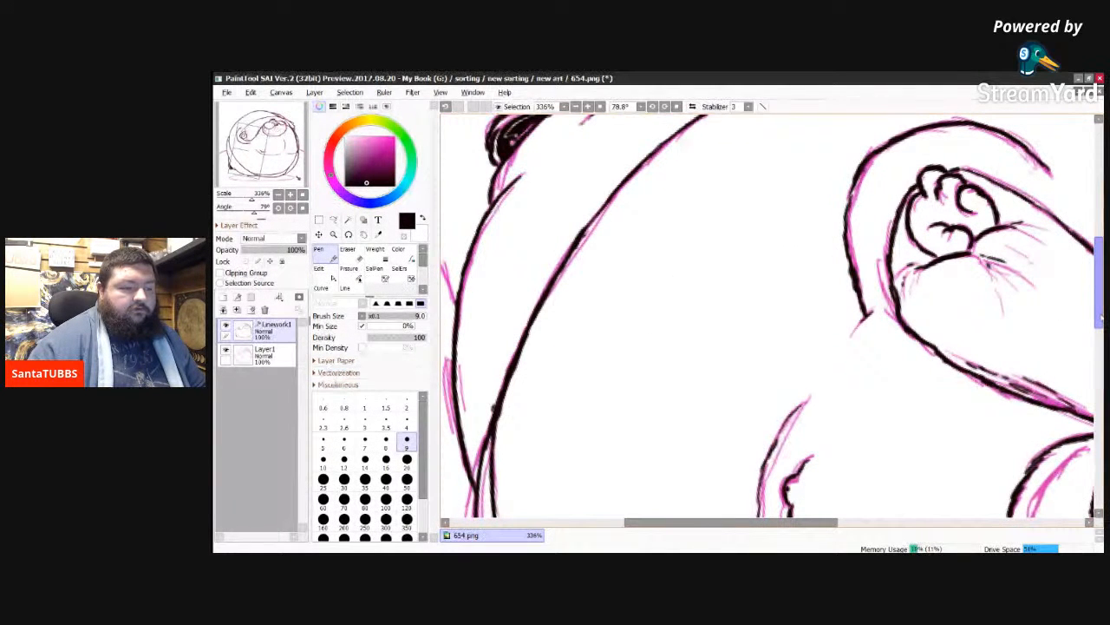
# Step: Reset the canvas rotation to 0° and examine the inked contours across the whole figure
pyautogui.moveTo(1099, 317)
pyautogui.mouseDown()
pyautogui.moveTo(1100, 281)
pyautogui.moveTo(1100, 365)
pyautogui.mouseUp()
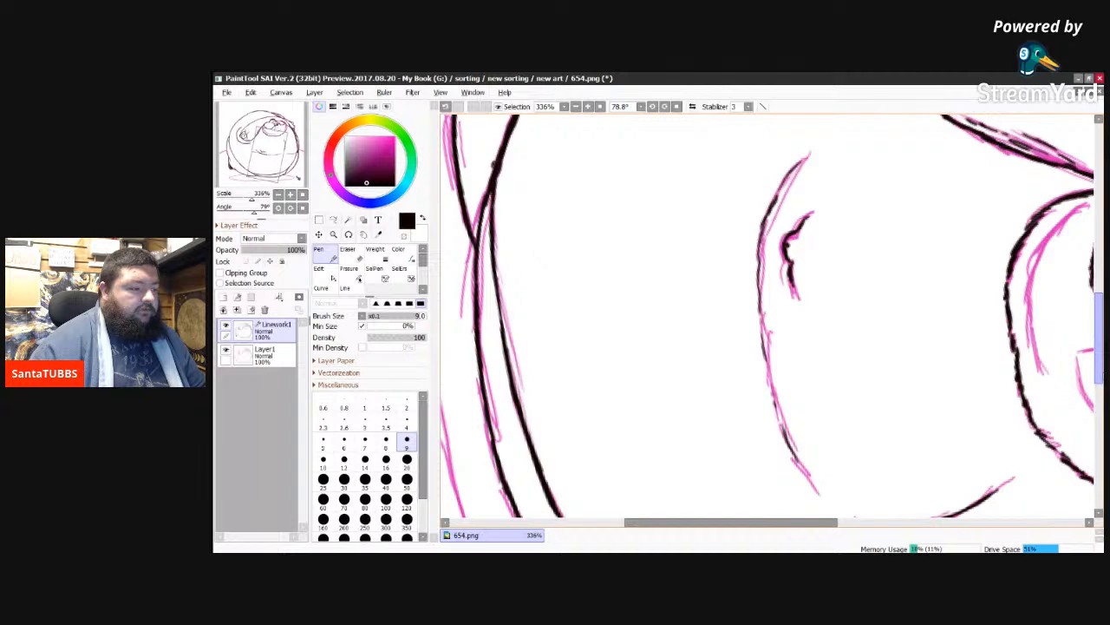
pyautogui.moveTo(1099, 364); pyautogui.dragTo(1100, 414)
pyautogui.scroll(5, 767, 317)
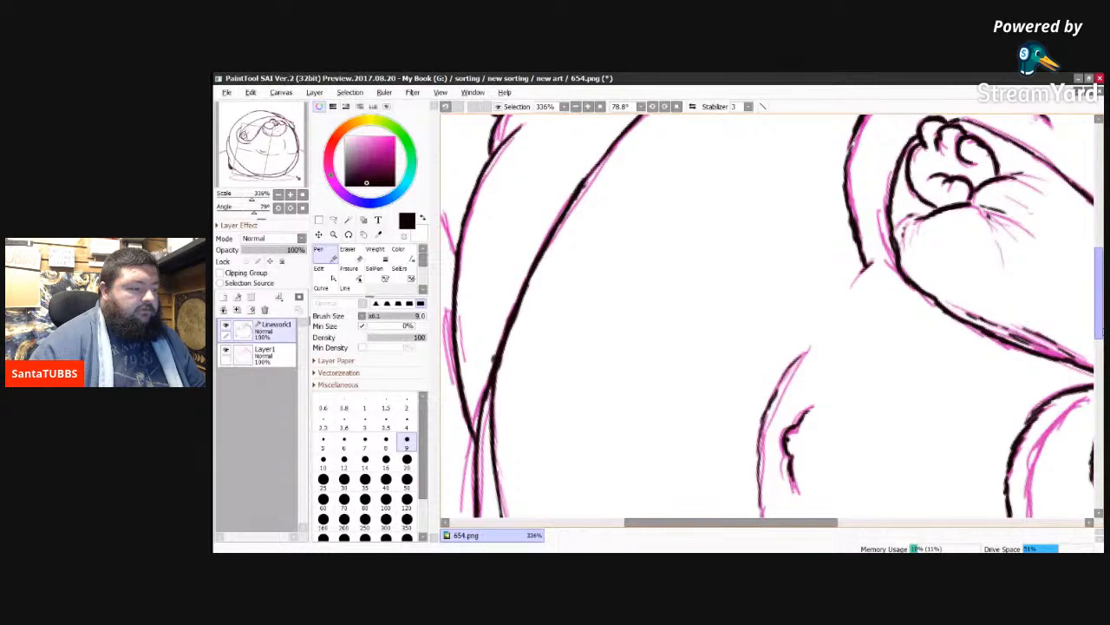
pyautogui.press('Delete')
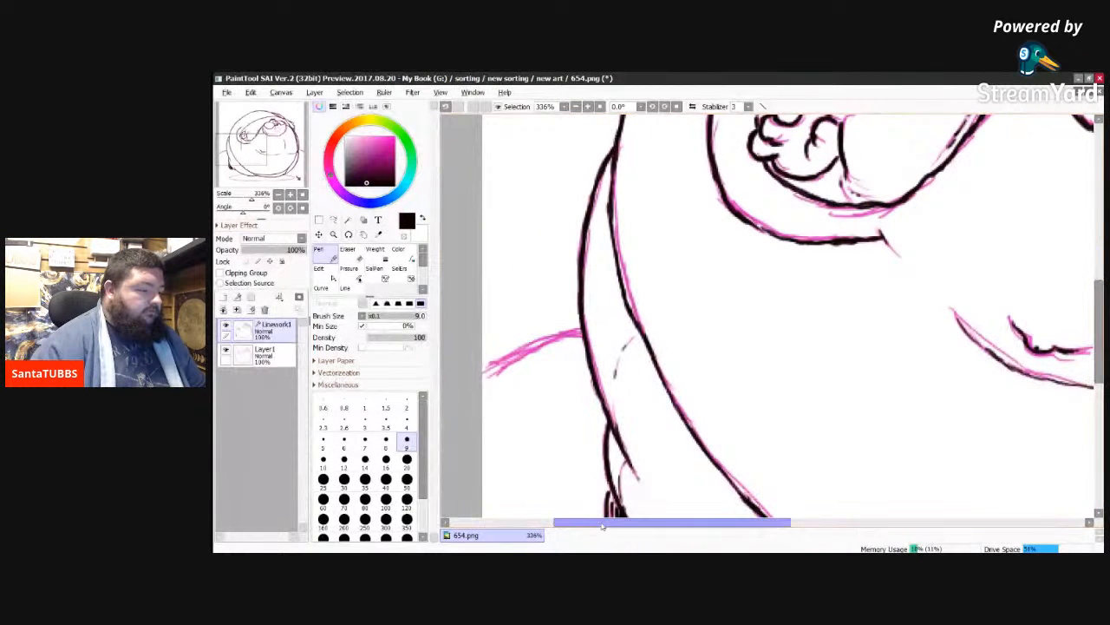
pyautogui.moveTo(602, 522); pyautogui.dragTo(632, 524)
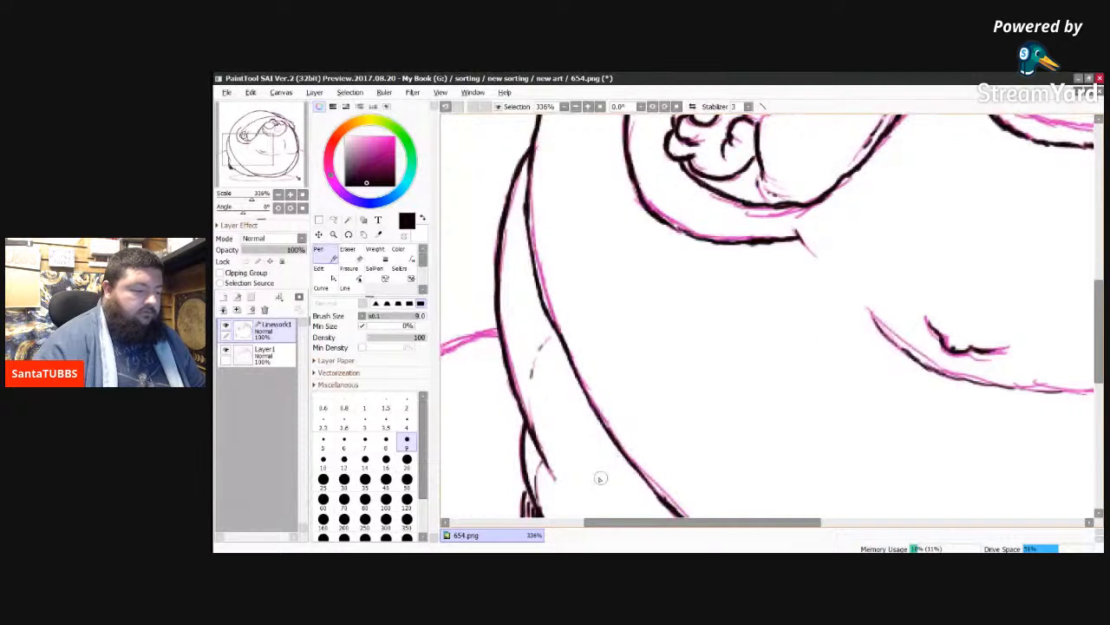
pyautogui.scroll(-4, 599, 478)
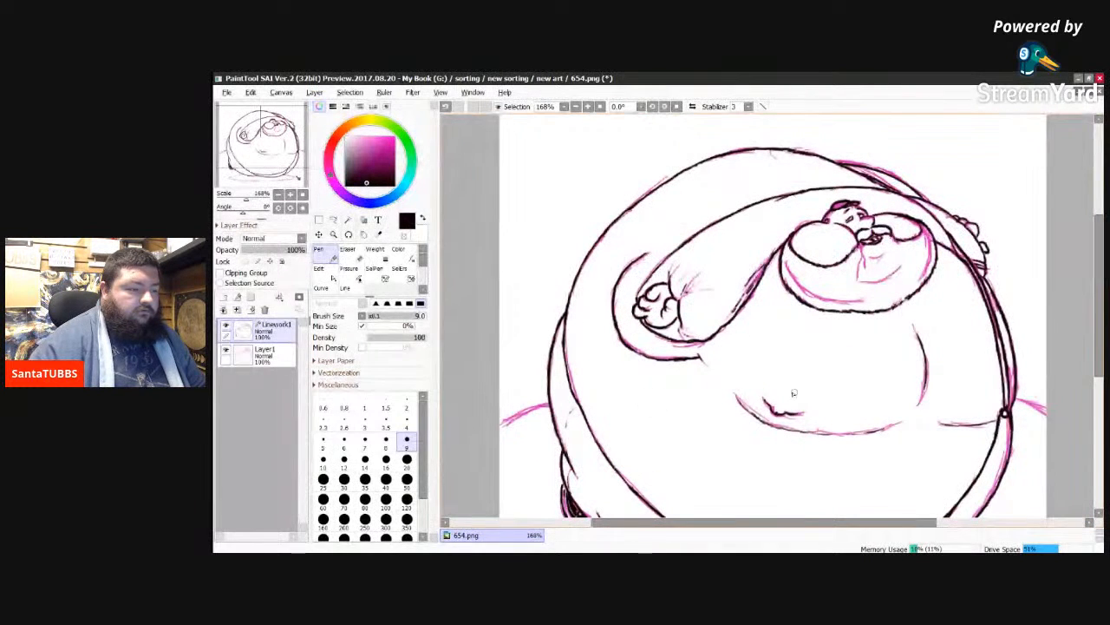
pyautogui.moveTo(1100, 310); pyautogui.dragTo(1101, 328)
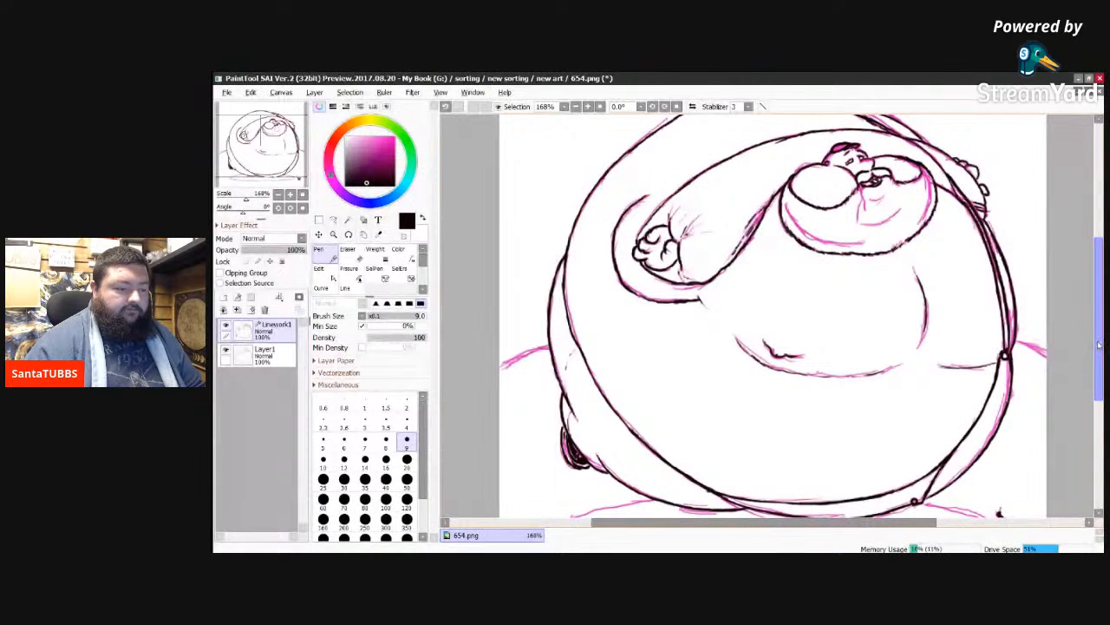
pyautogui.moveTo(1100, 346); pyautogui.dragTo(1099, 339)
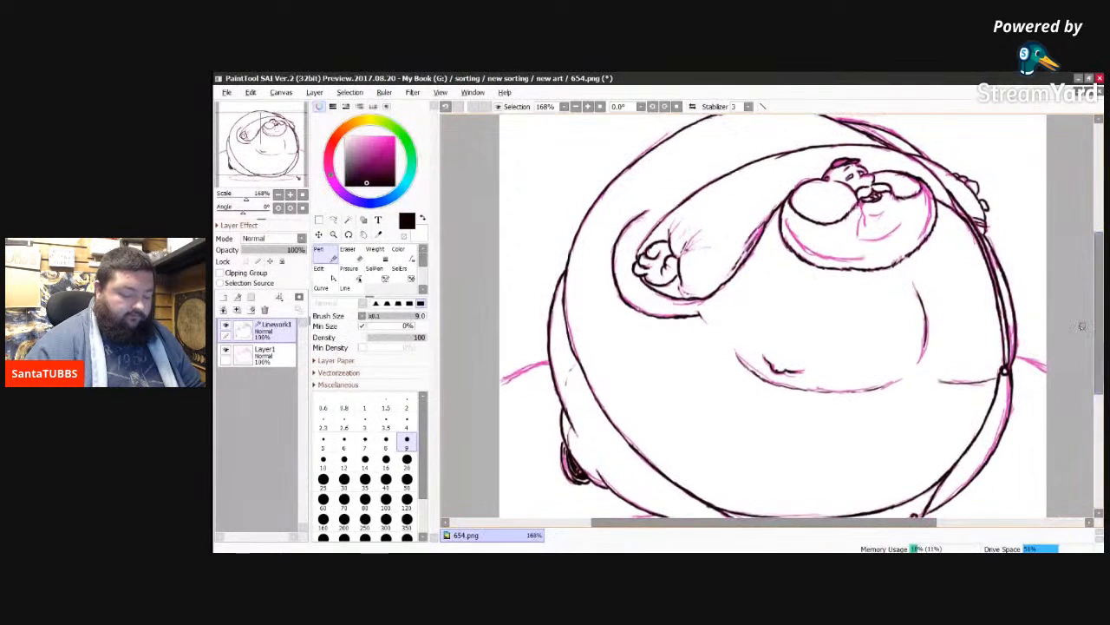
pyautogui.scroll(-1, 1082, 326)
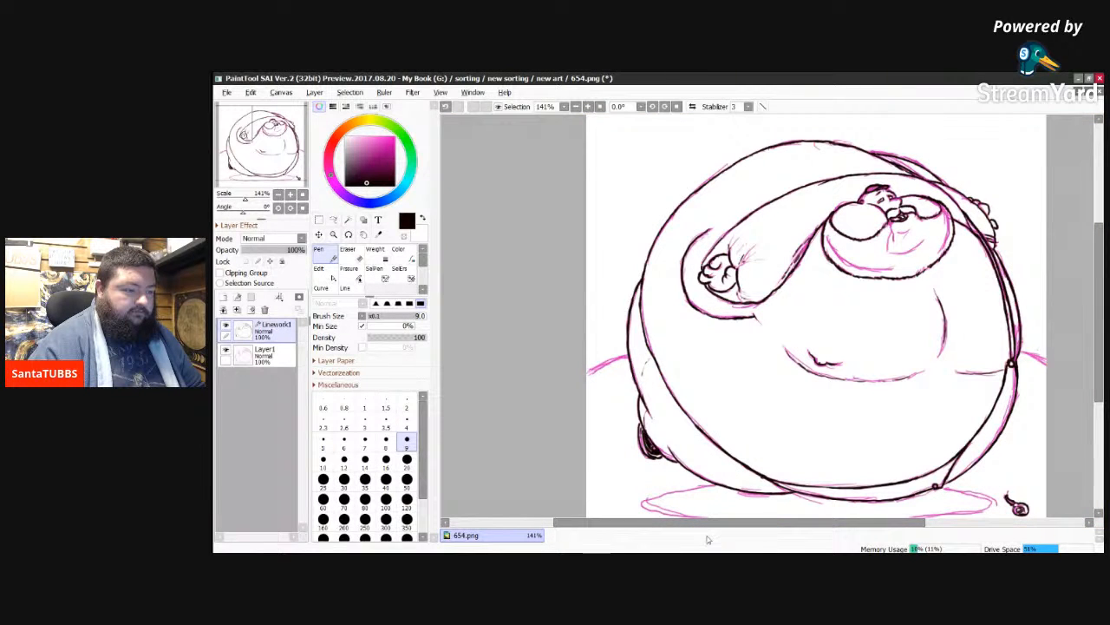
pyautogui.moveTo(730, 526); pyautogui.dragTo(790, 527)
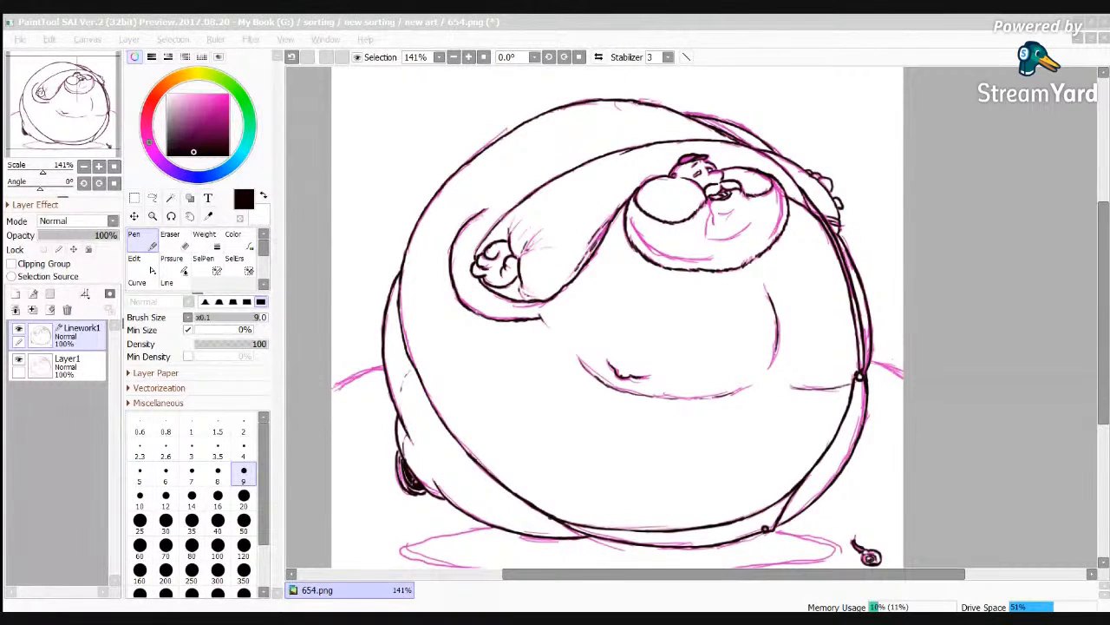
# Step: Toggle the visibility of sketch layer Layer1 to check the linework without it, leaving the sketch hidden
pyautogui.hotkey('alt', 'Tab')
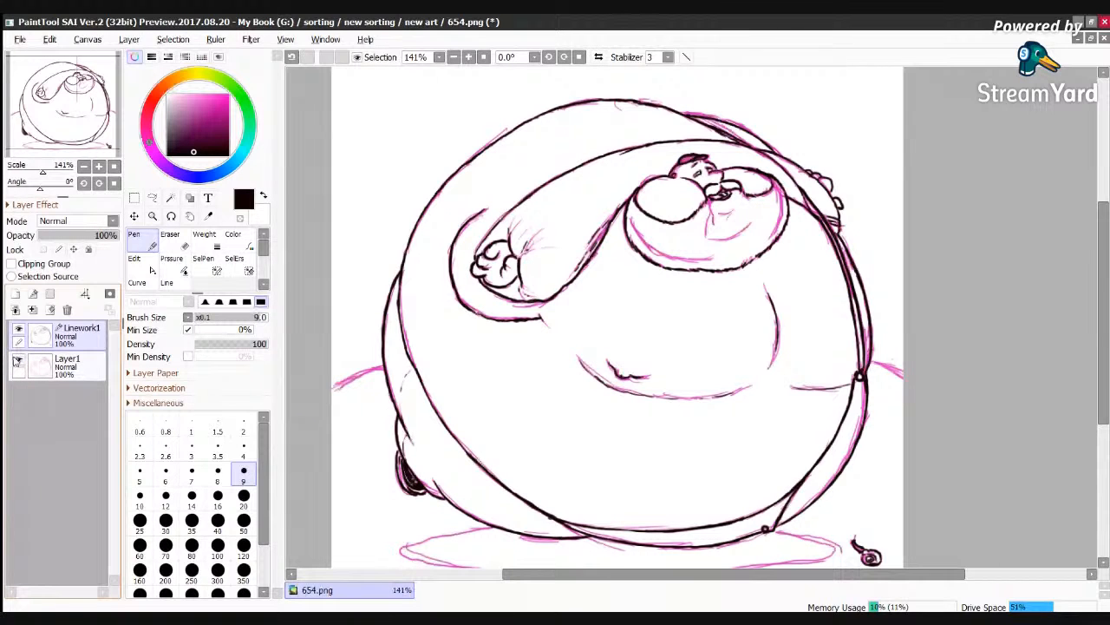
pyautogui.click(17, 361)
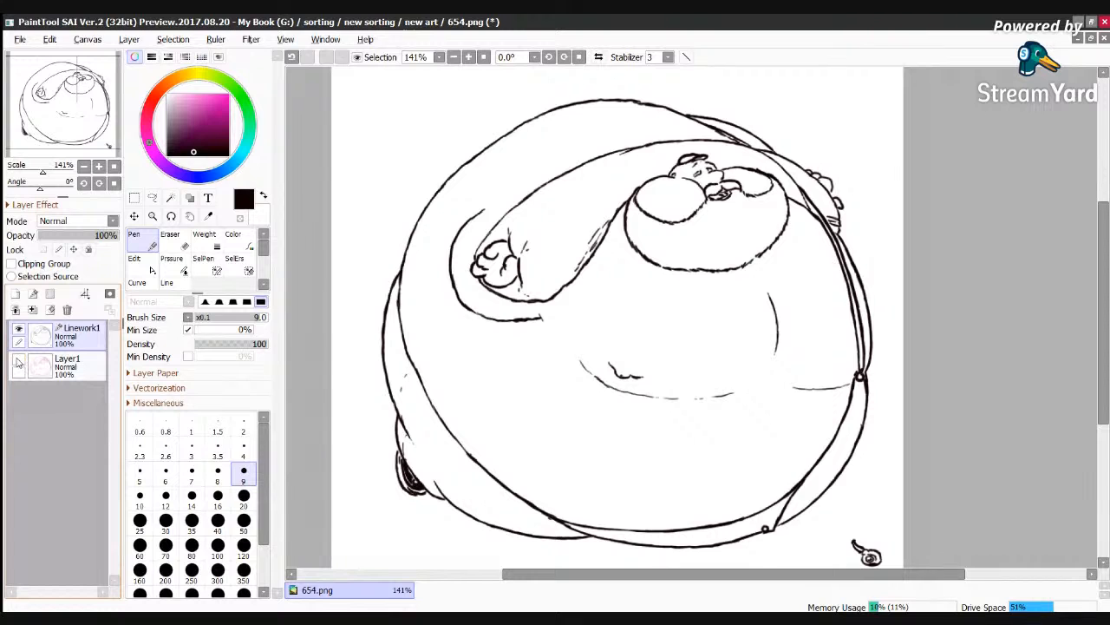
pyautogui.click(18, 362)
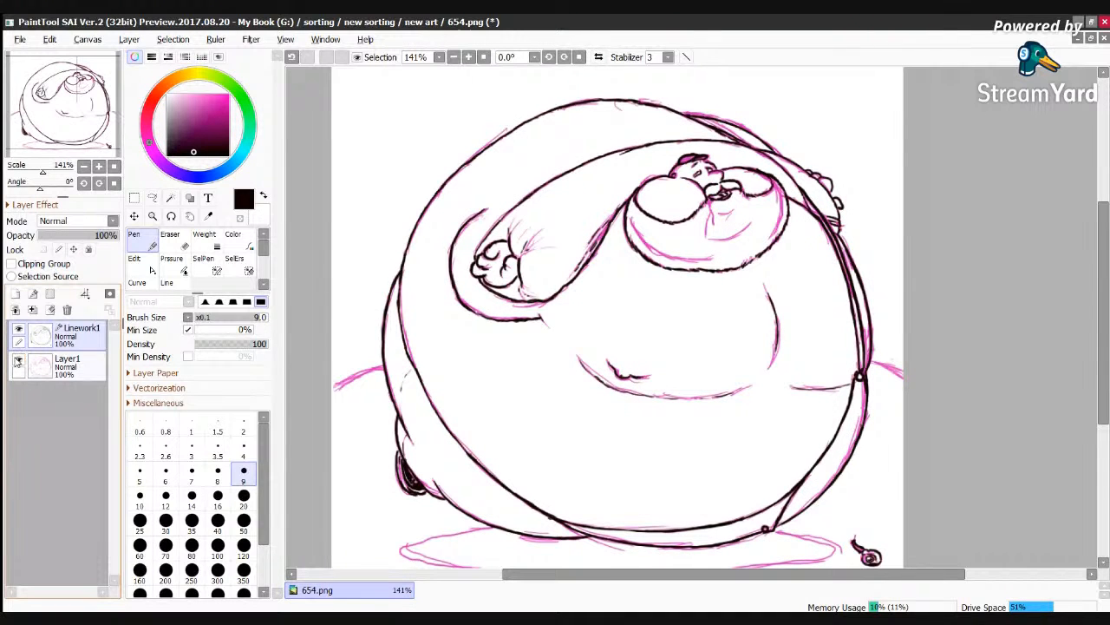
pyautogui.click(17, 363)
pyautogui.click(18, 363)
pyautogui.click(18, 360)
pyautogui.click(18, 360)
pyautogui.click(17, 362)
pyautogui.click(18, 361)
pyautogui.click(19, 361)
pyautogui.click(18, 362)
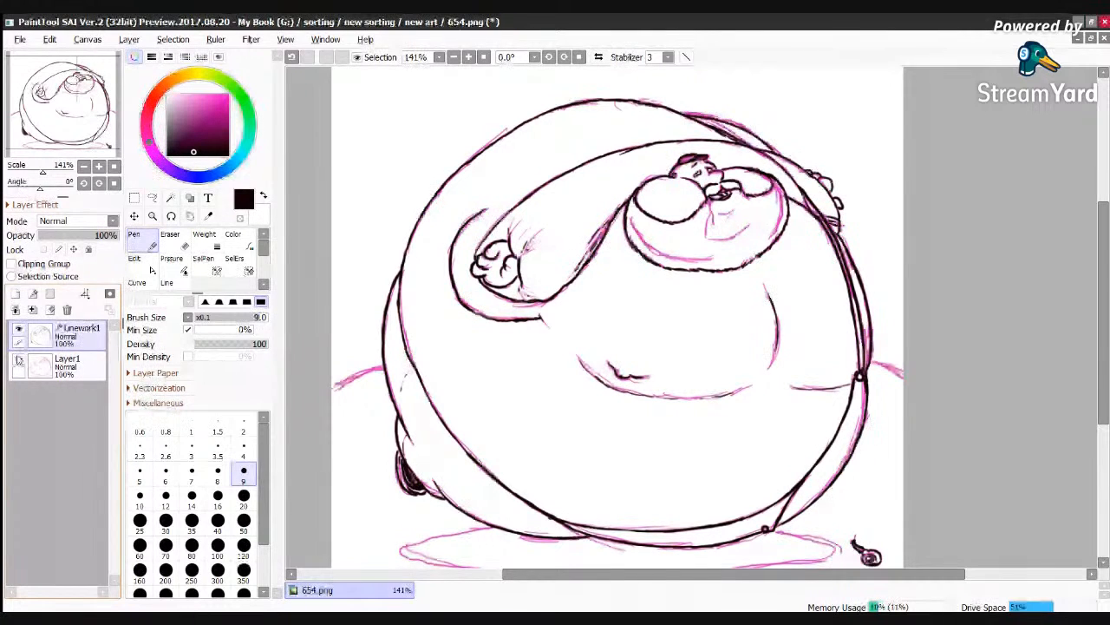
pyautogui.click(19, 363)
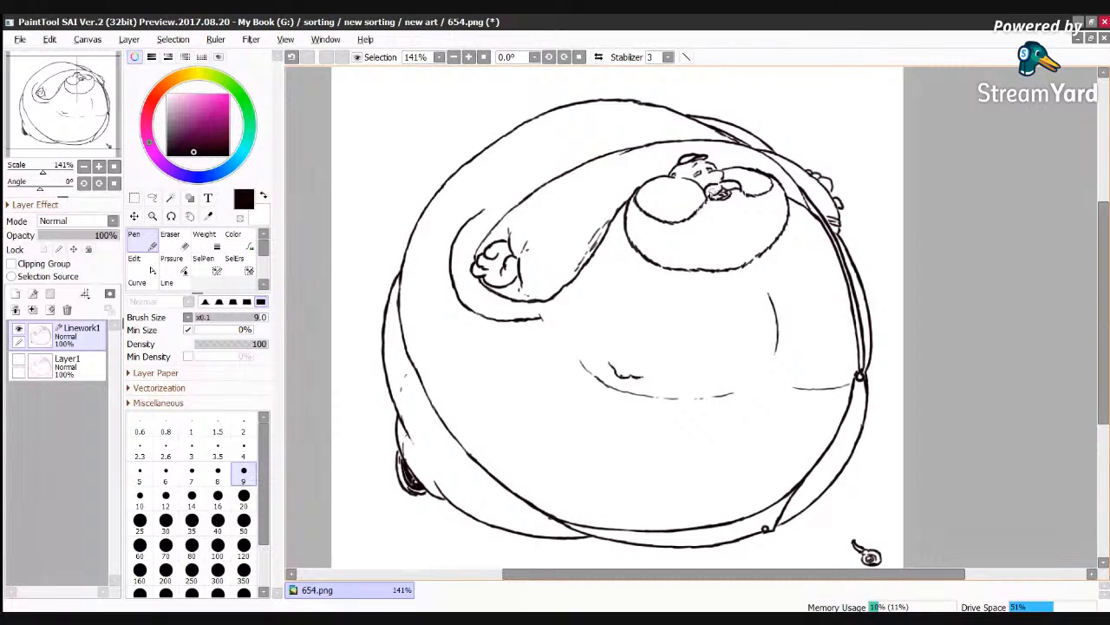
pyautogui.scroll(6, 716, 192)
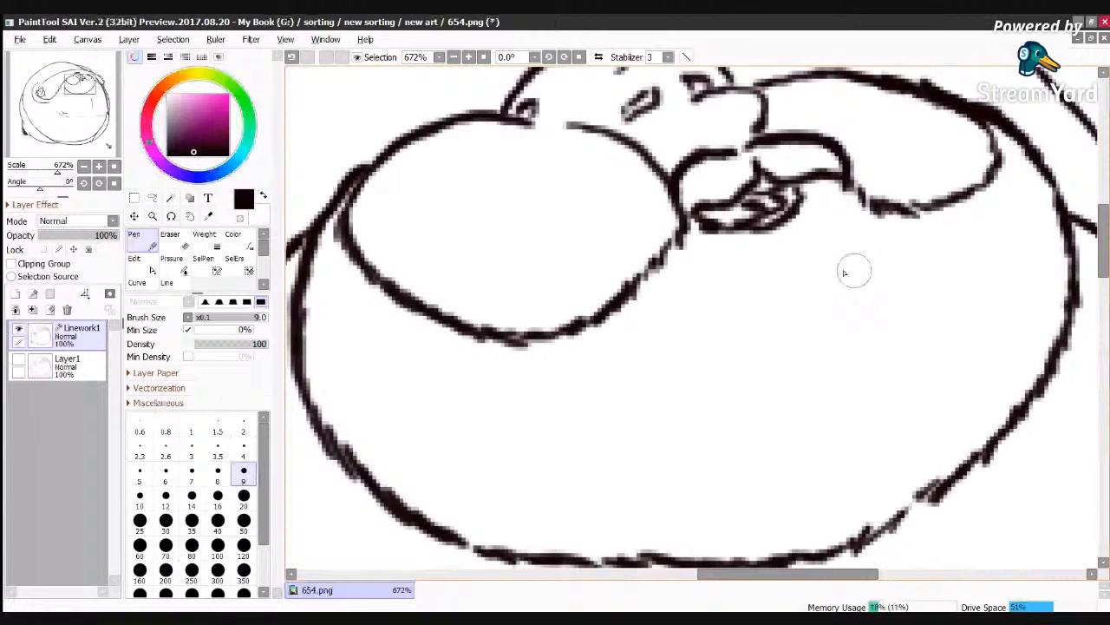
# Step: Ink the missing forehead line between the cap brim and the brow, and touch up the dark strokes of the nearer eye
pyautogui.scroll(3, 844, 273)
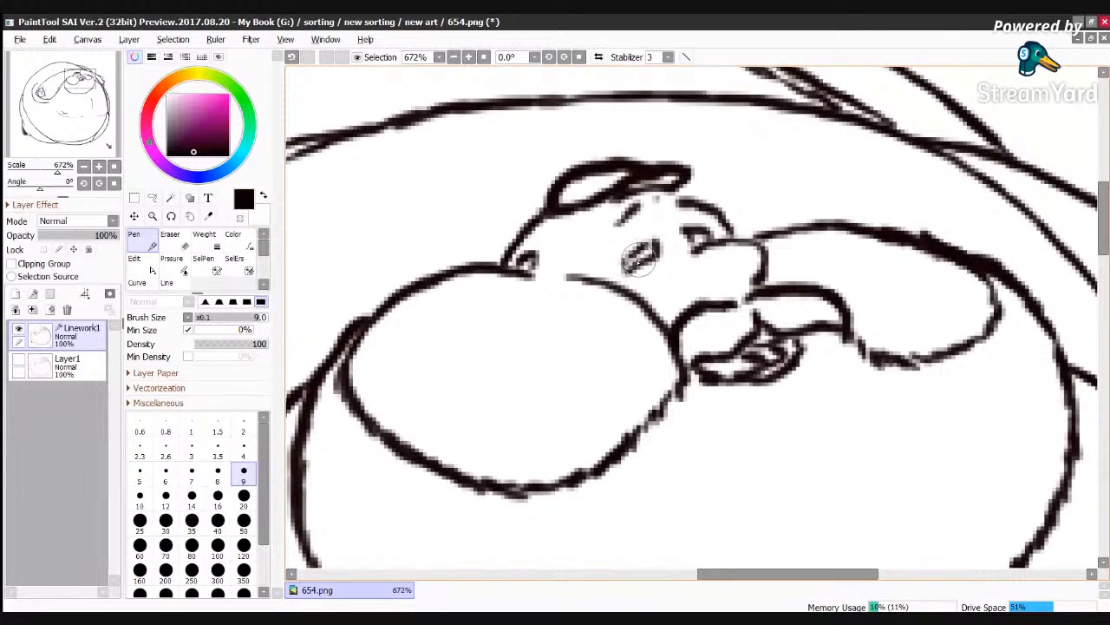
pyautogui.moveTo(629, 258); pyautogui.dragTo(649, 245)
pyautogui.moveTo(632, 203)
pyautogui.mouseDown()
pyautogui.moveTo(618, 222)
pyautogui.moveTo(686, 177)
pyautogui.moveTo(676, 189)
pyautogui.mouseUp()
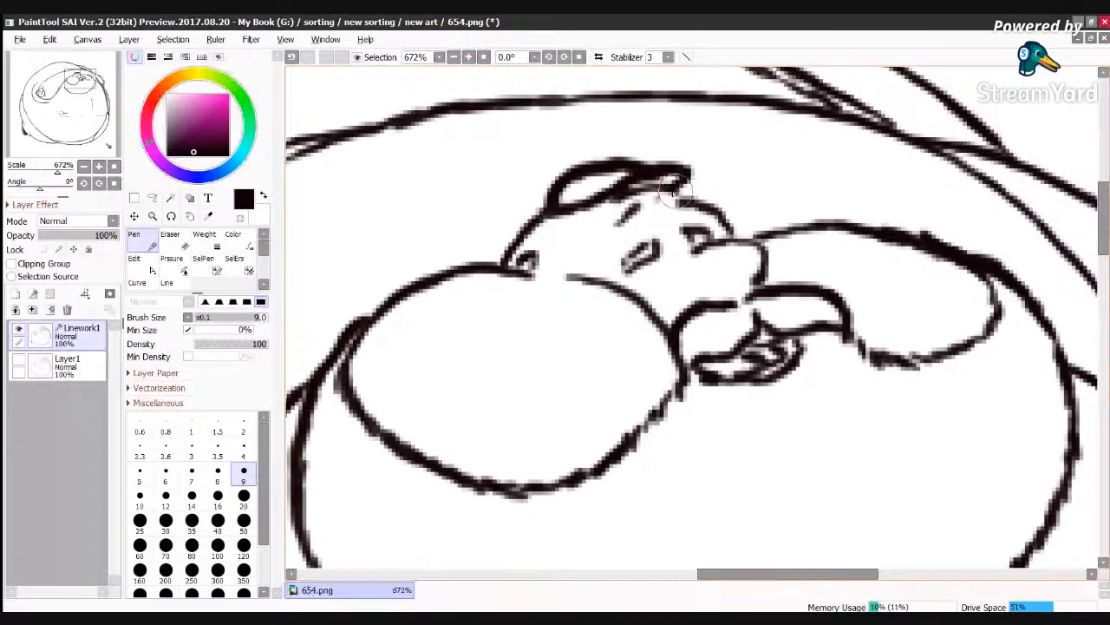
pyautogui.moveTo(675, 192); pyautogui.dragTo(695, 198)
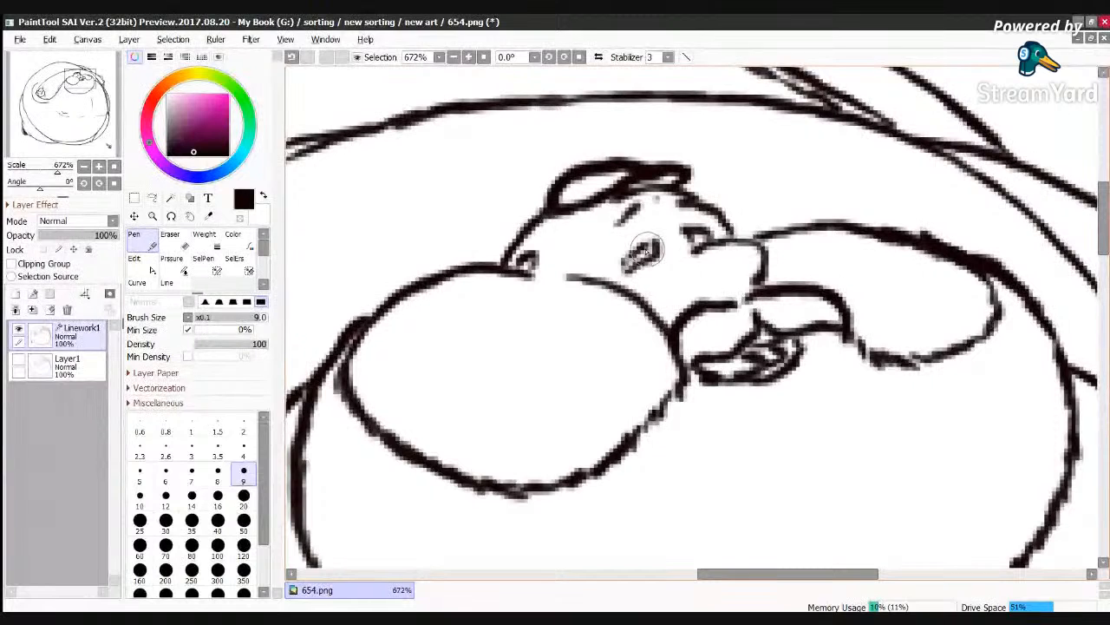
pyautogui.moveTo(648, 249); pyautogui.dragTo(645, 254)
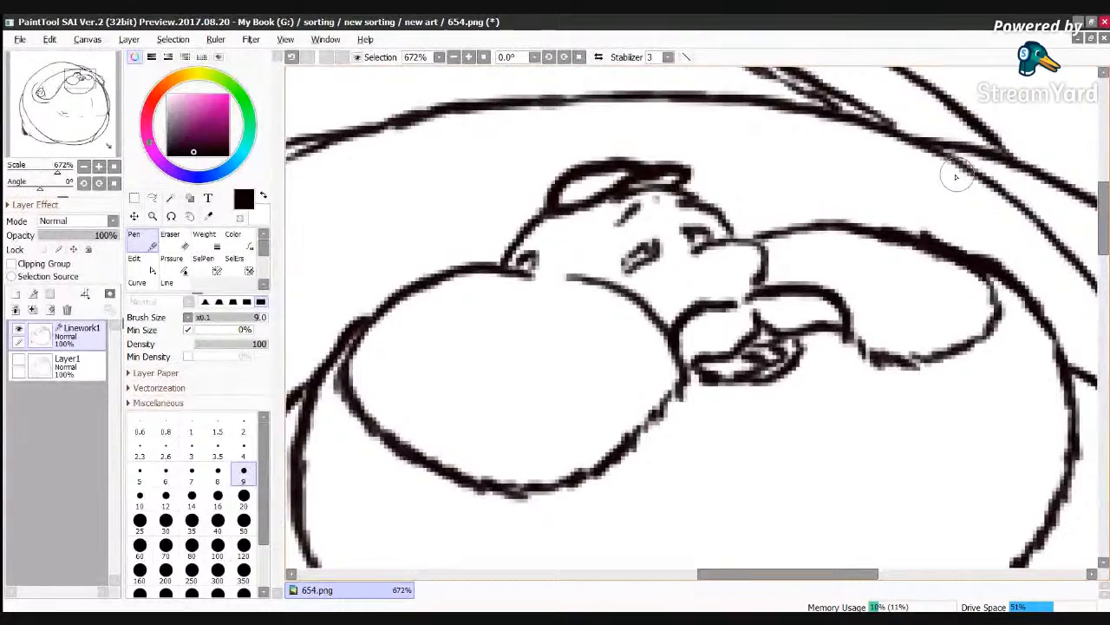
# Step: Check the black linework across the whole figure and save the drawing 654.png
pyautogui.scroll(1, 956, 177)
pyautogui.scroll(-3, 956, 177)
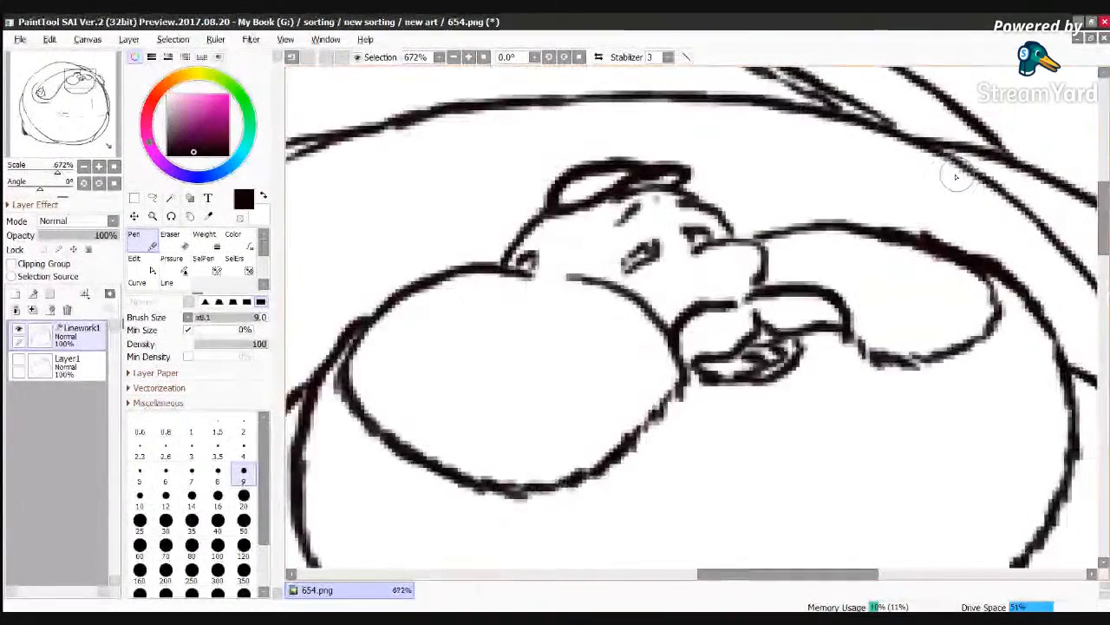
pyautogui.scroll(-6, 956, 177)
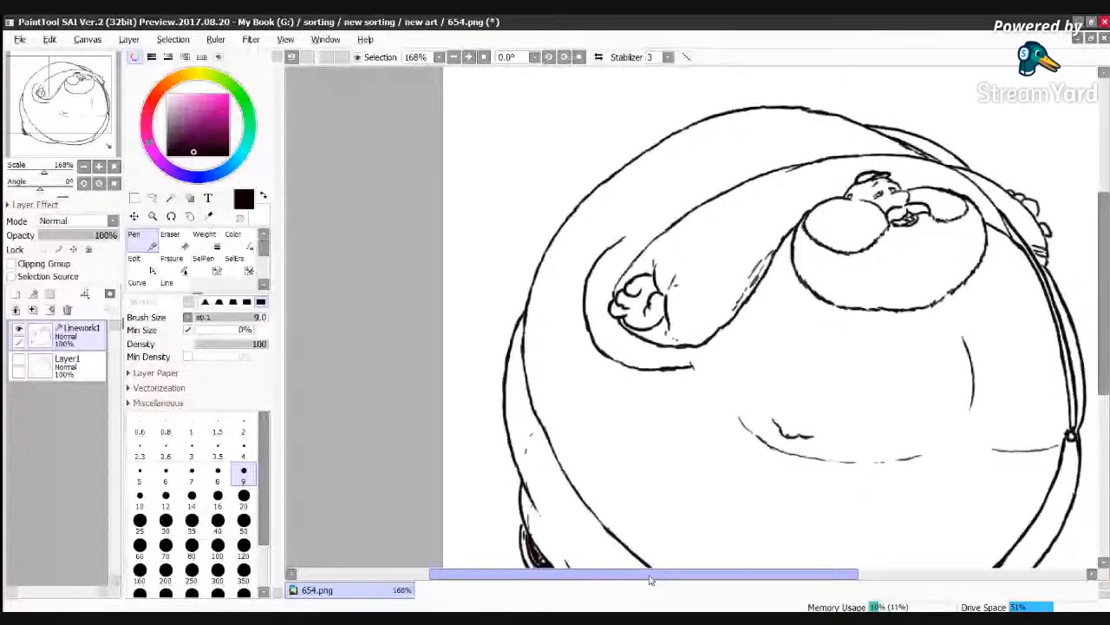
pyautogui.moveTo(650, 579); pyautogui.dragTo(732, 579)
pyautogui.moveTo(1103, 215); pyautogui.dragTo(1102, 238)
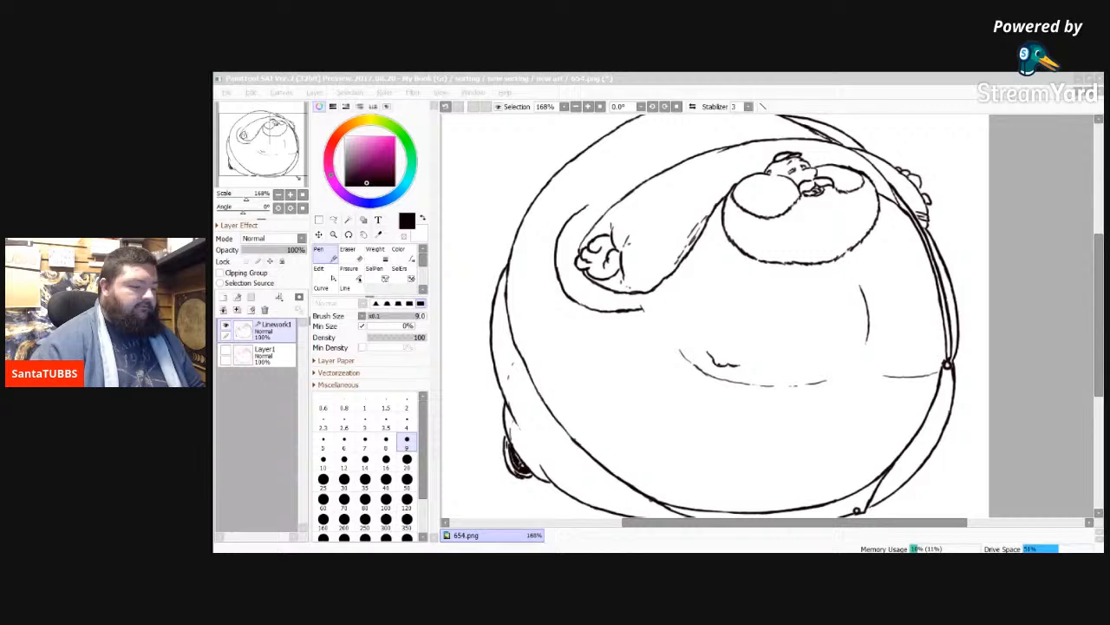
pyautogui.hotkey('alt', 'Tab')
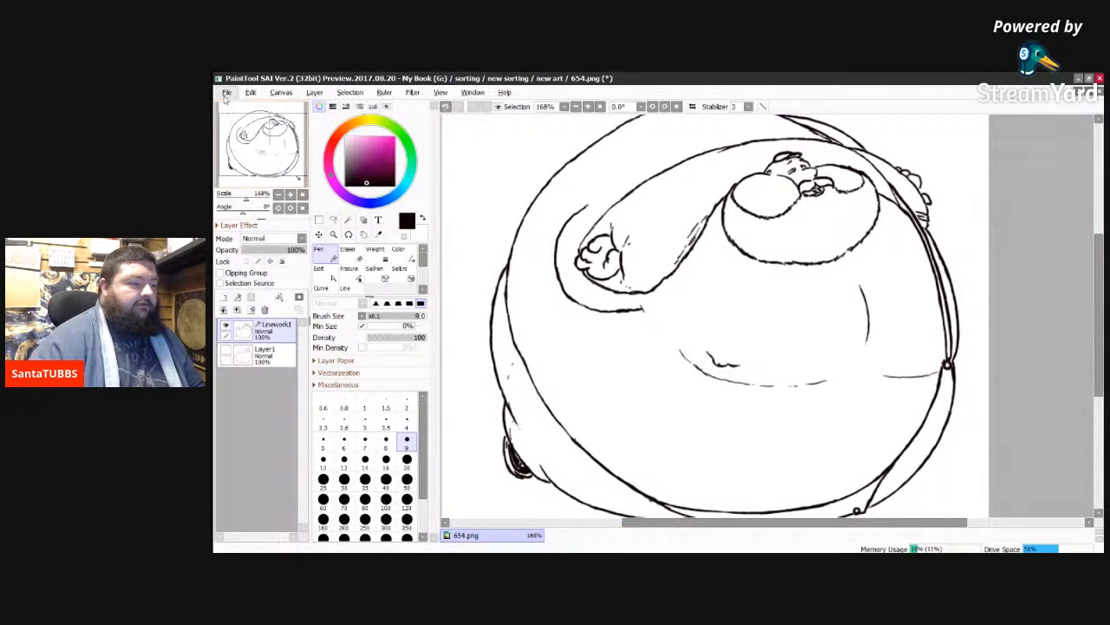
pyautogui.hotkey('ctrl', 's')
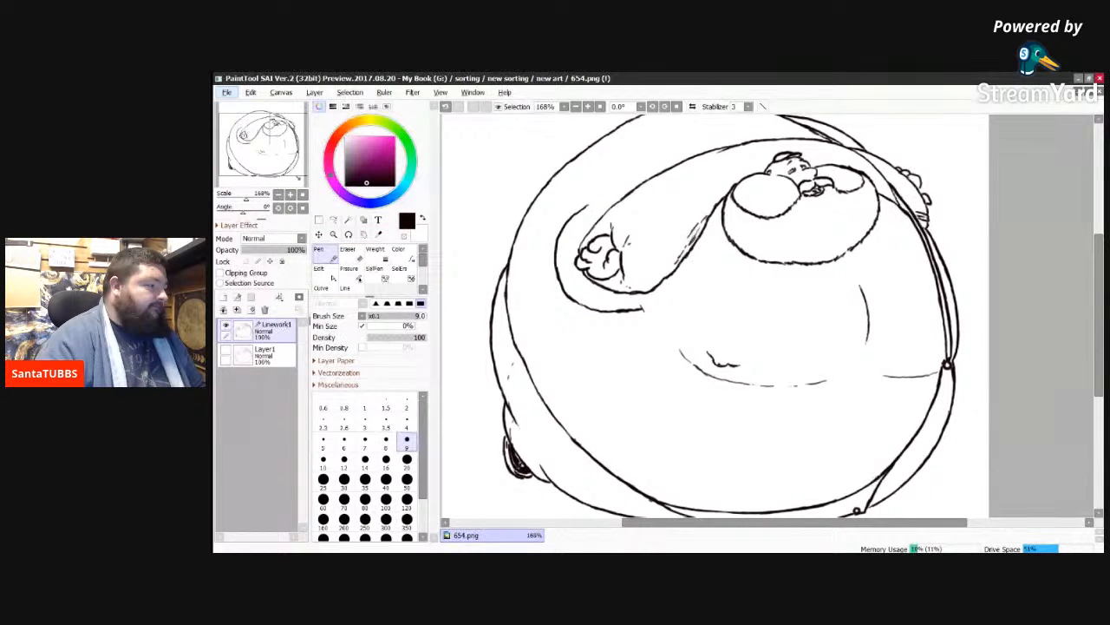
# Step: Open 1006.jpg as a colour reference and sample the red of the character's cap for use in 654.png
pyautogui.click(235, 119)
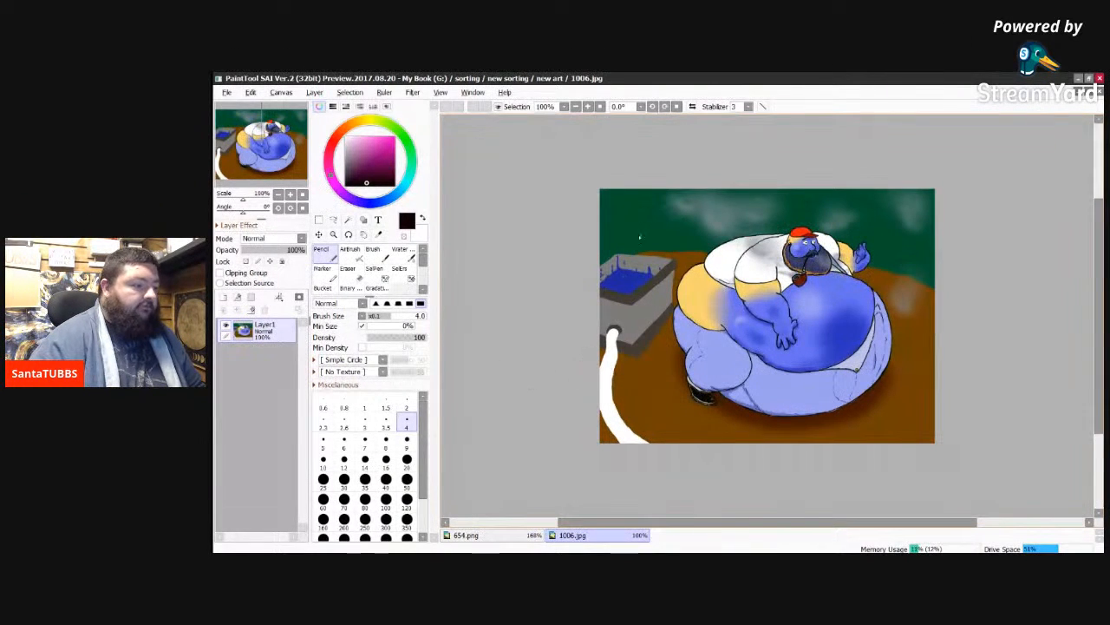
pyautogui.click(589, 107)
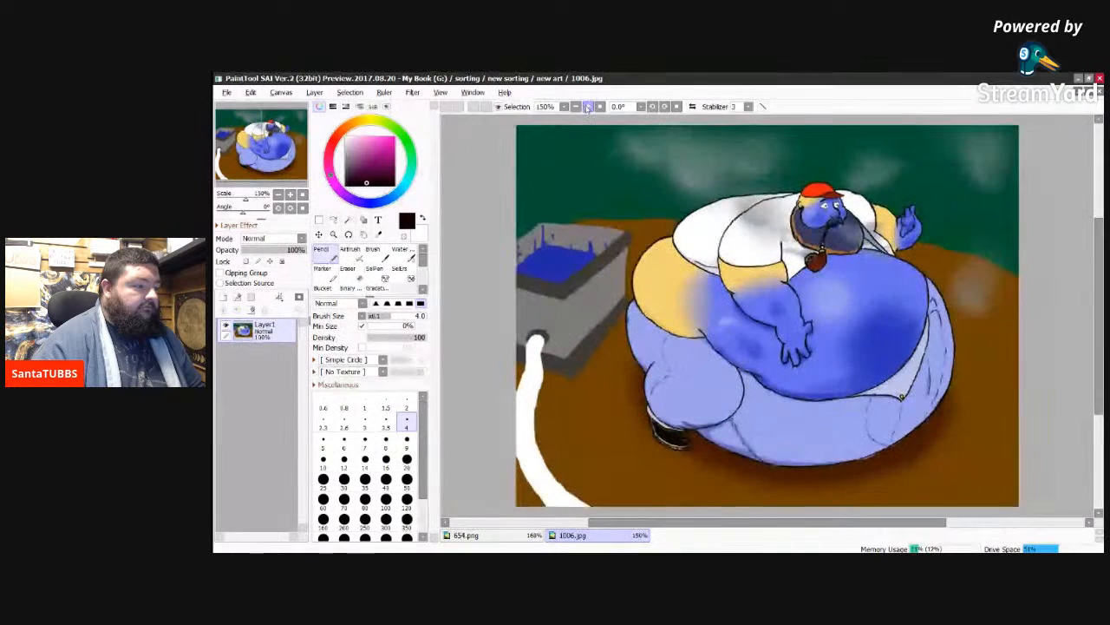
pyautogui.click(589, 107)
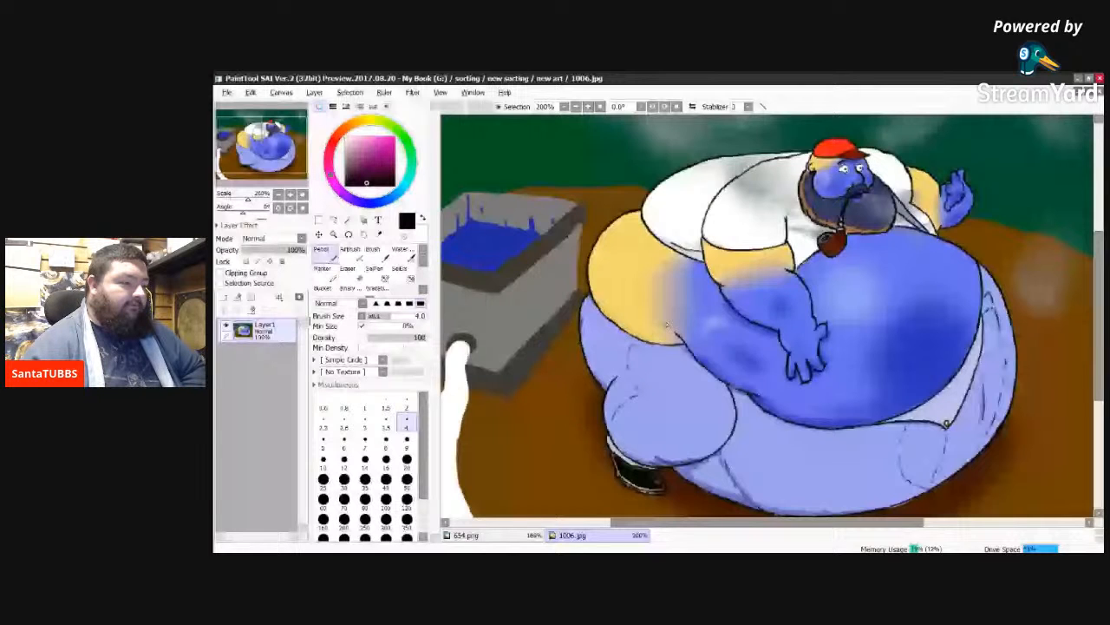
pyautogui.rightClick(840, 149)
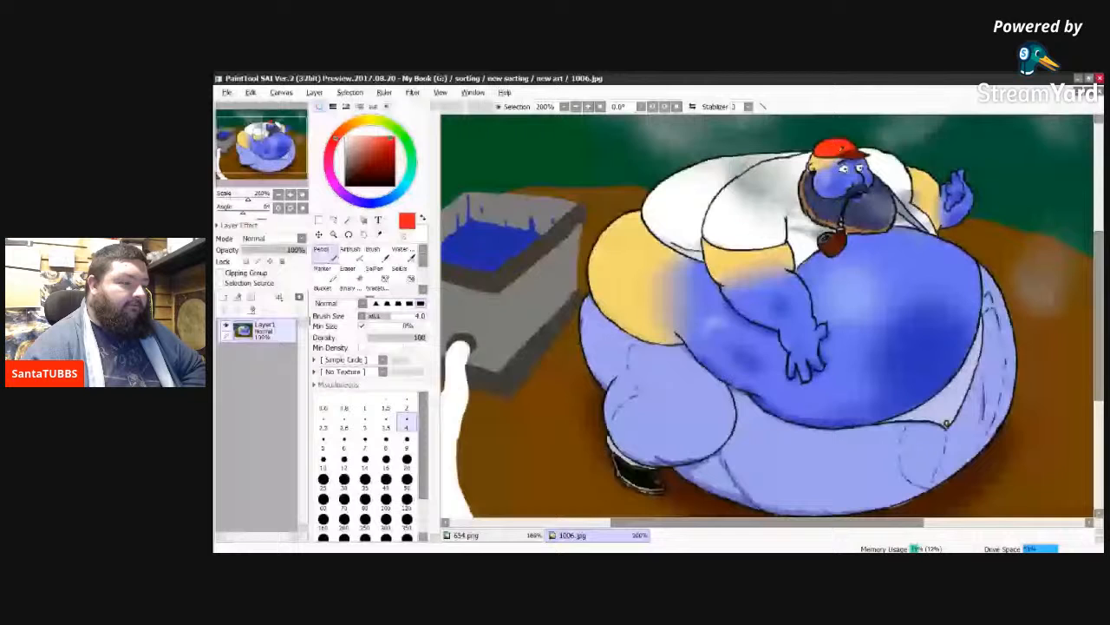
pyautogui.click(511, 535)
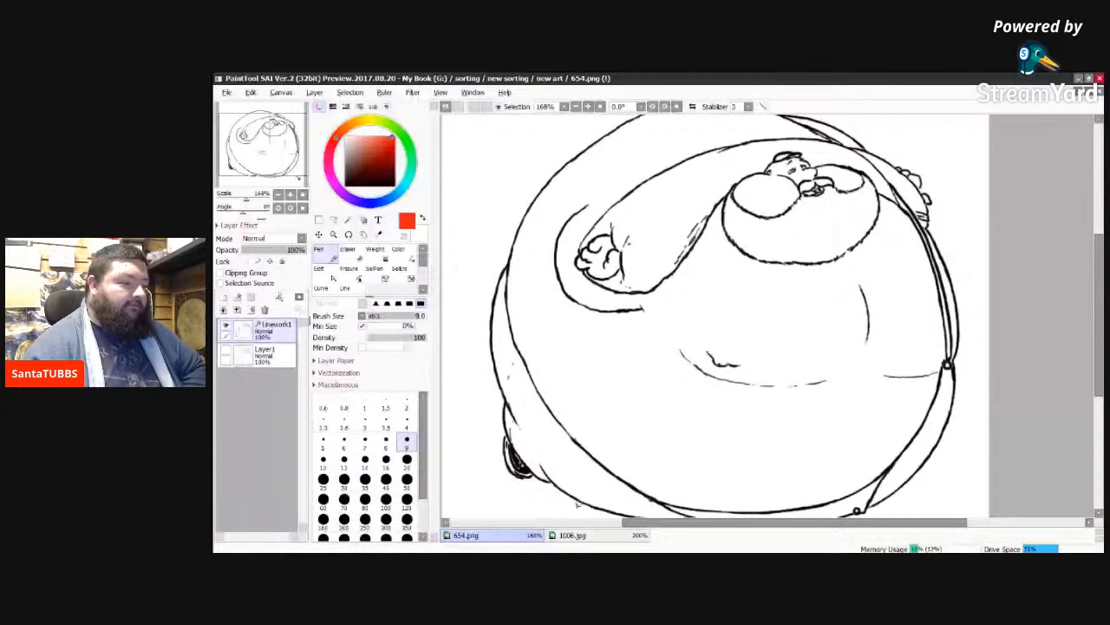
# Step: Add a new normal layer beneath the linework and sketch layers, and toggle the sketch's visibility, leaving it hidden
pyautogui.click(252, 309)
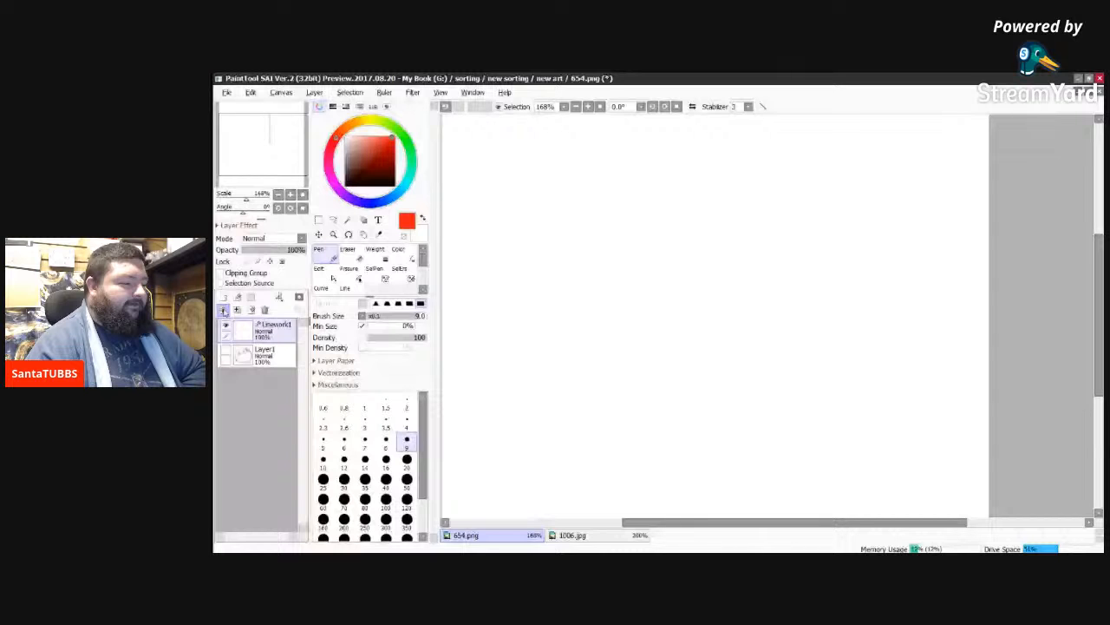
pyautogui.click(224, 311)
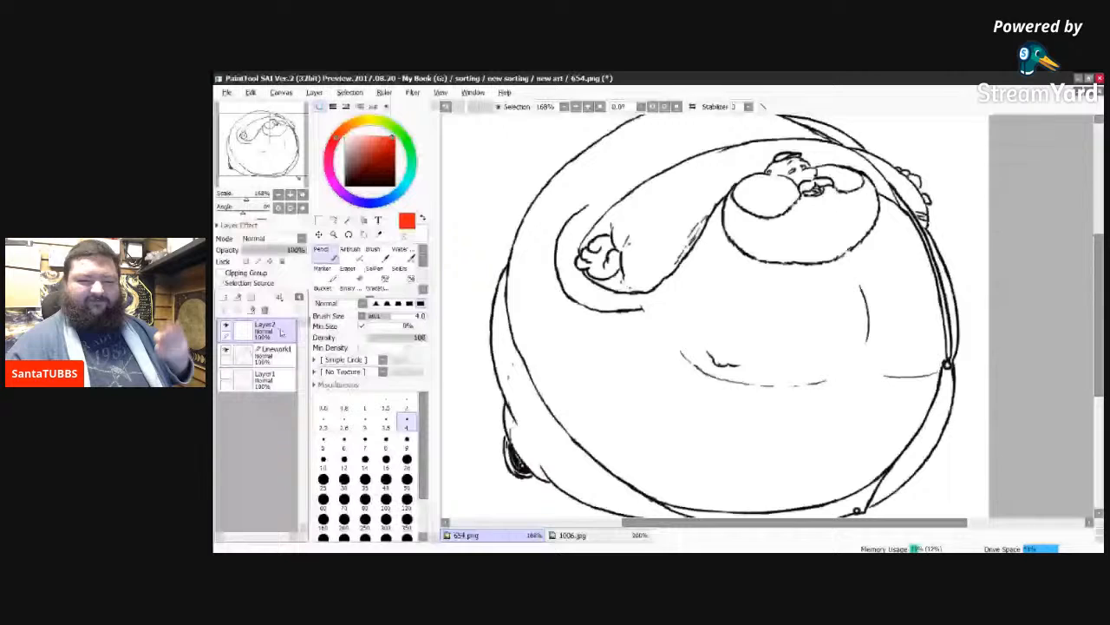
pyautogui.moveTo(281, 332); pyautogui.dragTo(280, 388)
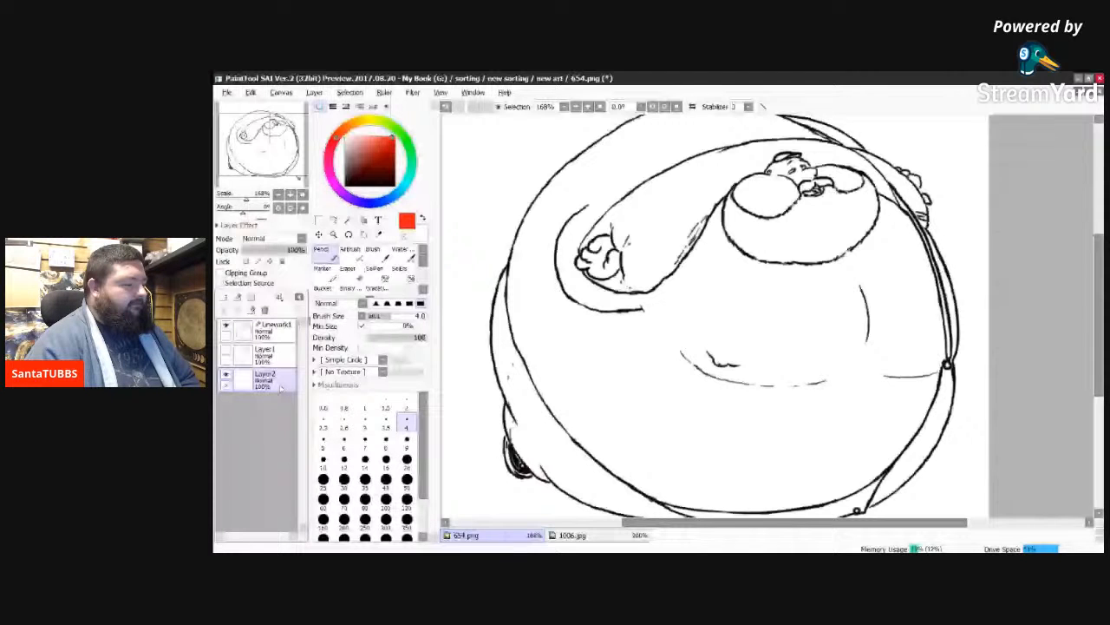
pyautogui.click(227, 351)
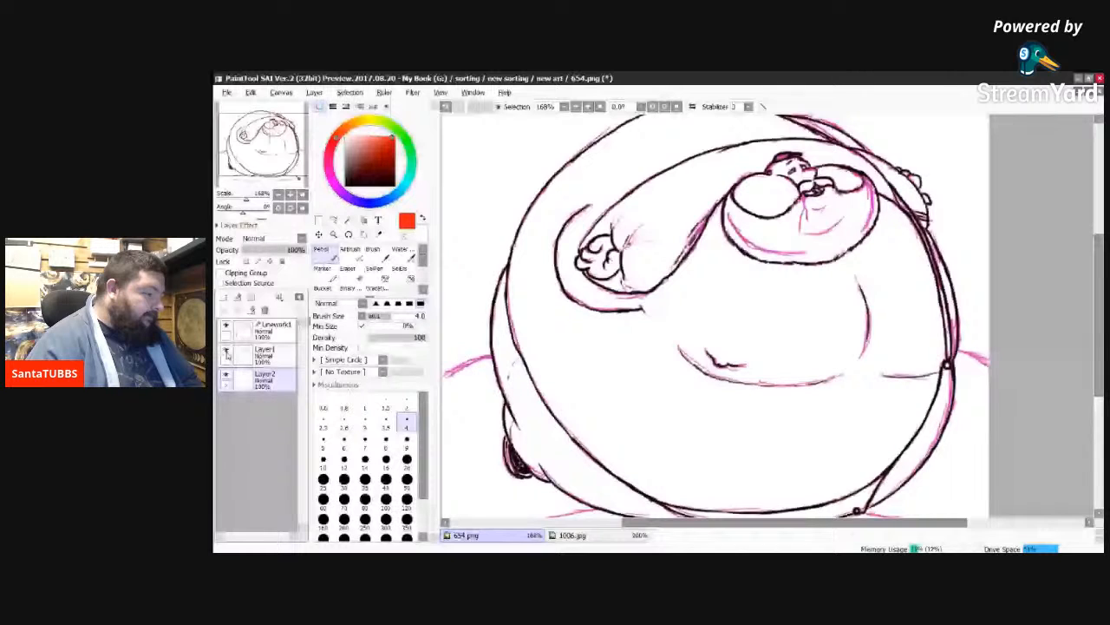
pyautogui.click(226, 353)
# Step: Paint the cap red on the new layer with the size 9 Pencil, using a darker red sampled from 1006.jpg for the brim
pyautogui.scroll(2, 786, 167)
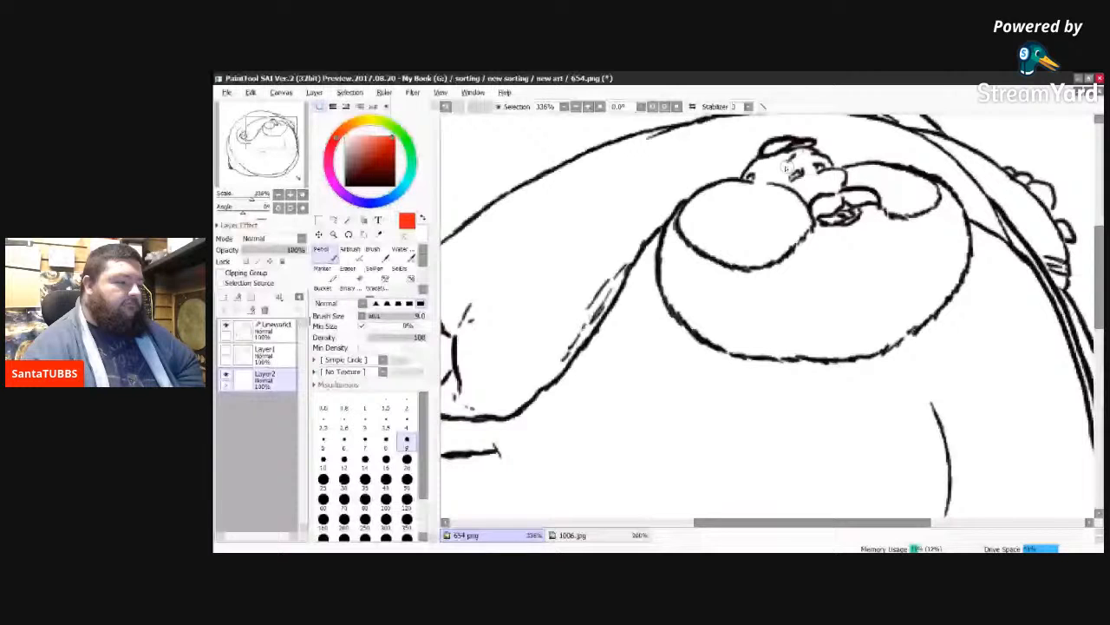
pyautogui.scroll(1, 786, 167)
pyautogui.moveTo(668, 148); pyautogui.dragTo(697, 138)
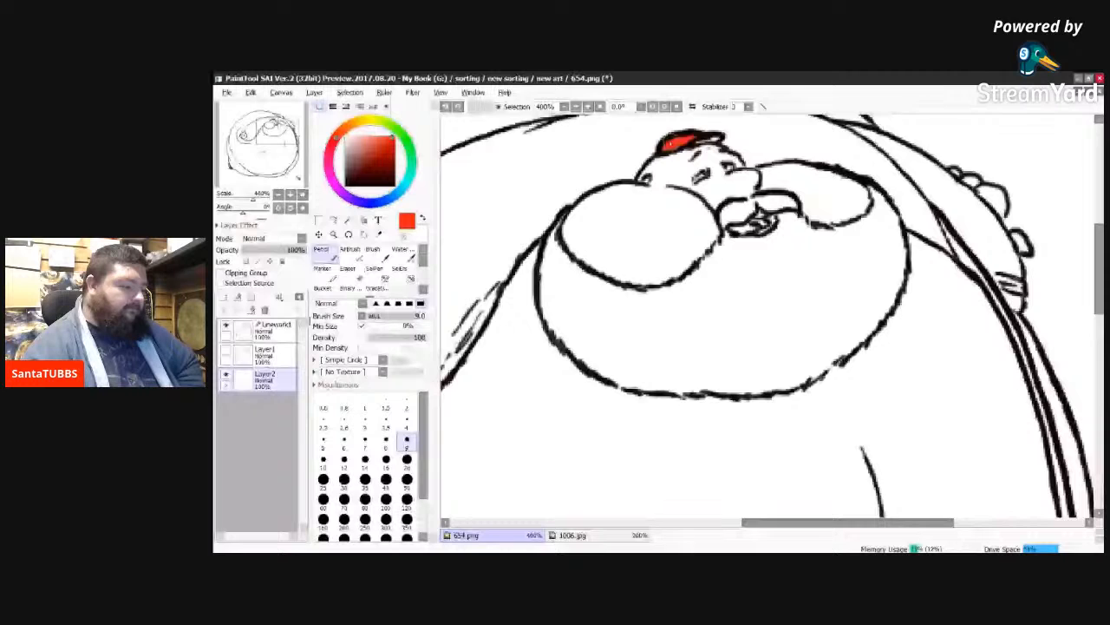
pyautogui.click(602, 537)
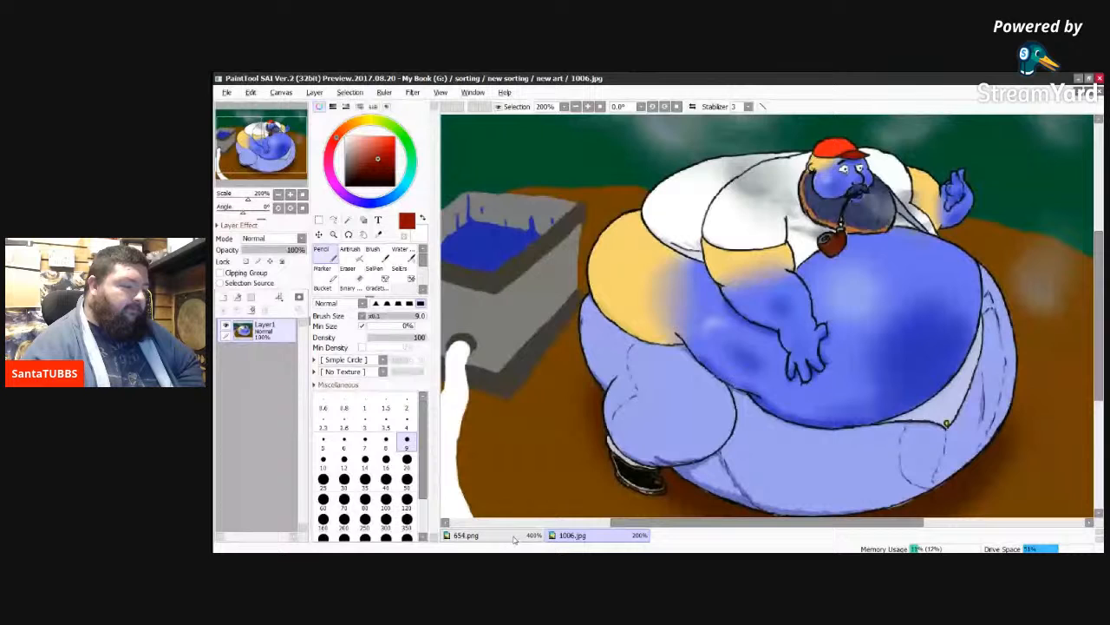
pyautogui.click(513, 537)
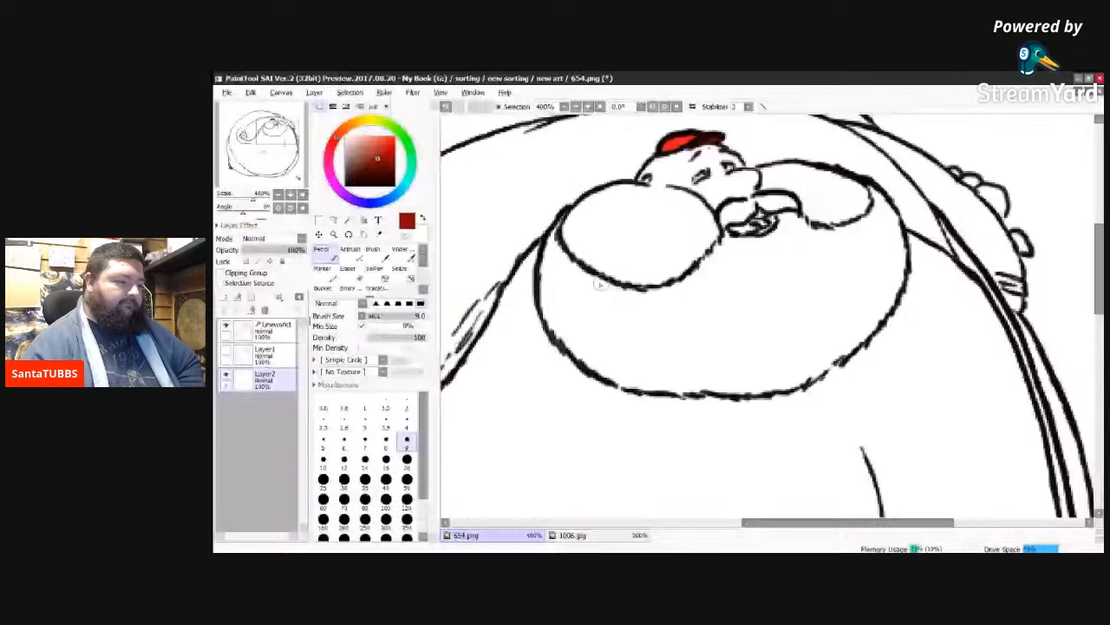
# Step: Sample the belly blue from 1006.jpg and paint it along the larger cheek's outer edge and the side of the head with a size 20 brush
pyautogui.click(589, 535)
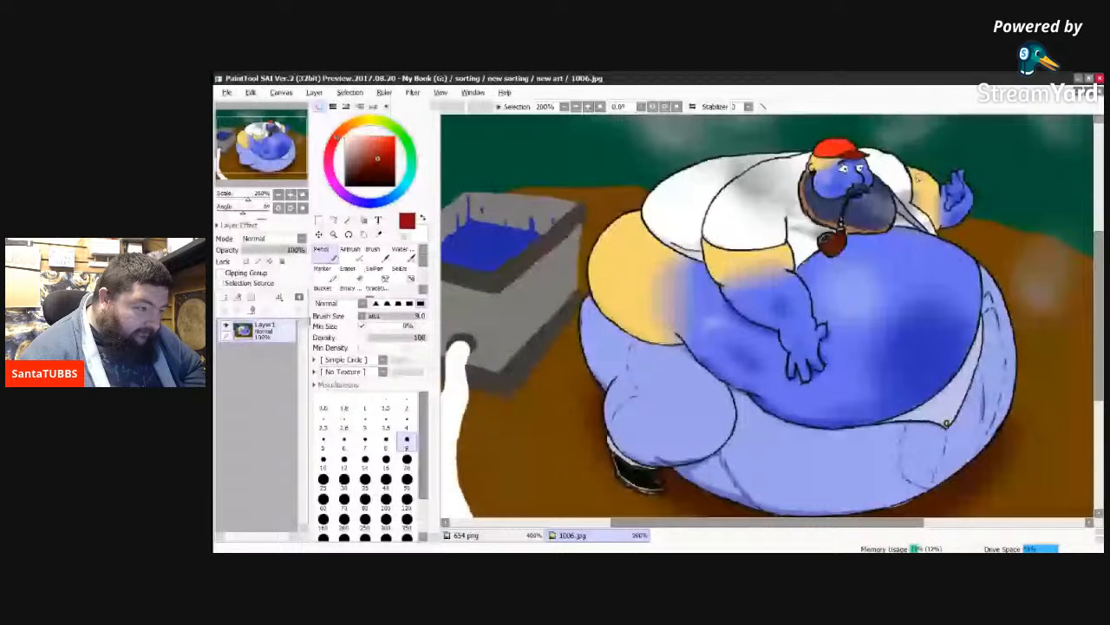
pyautogui.rightClick(858, 261)
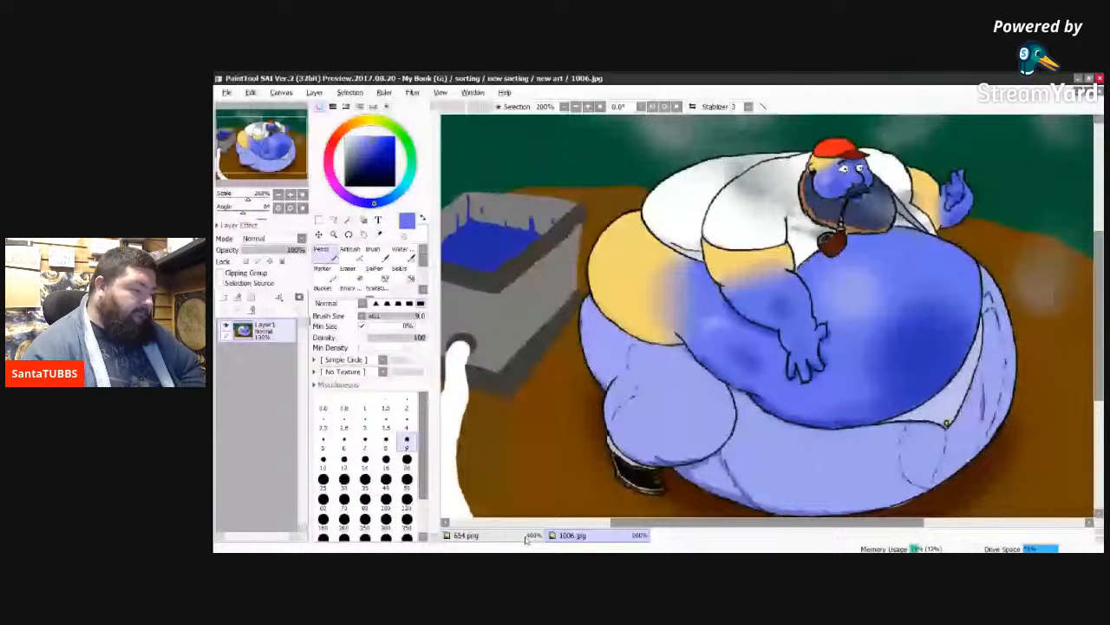
pyautogui.click(520, 536)
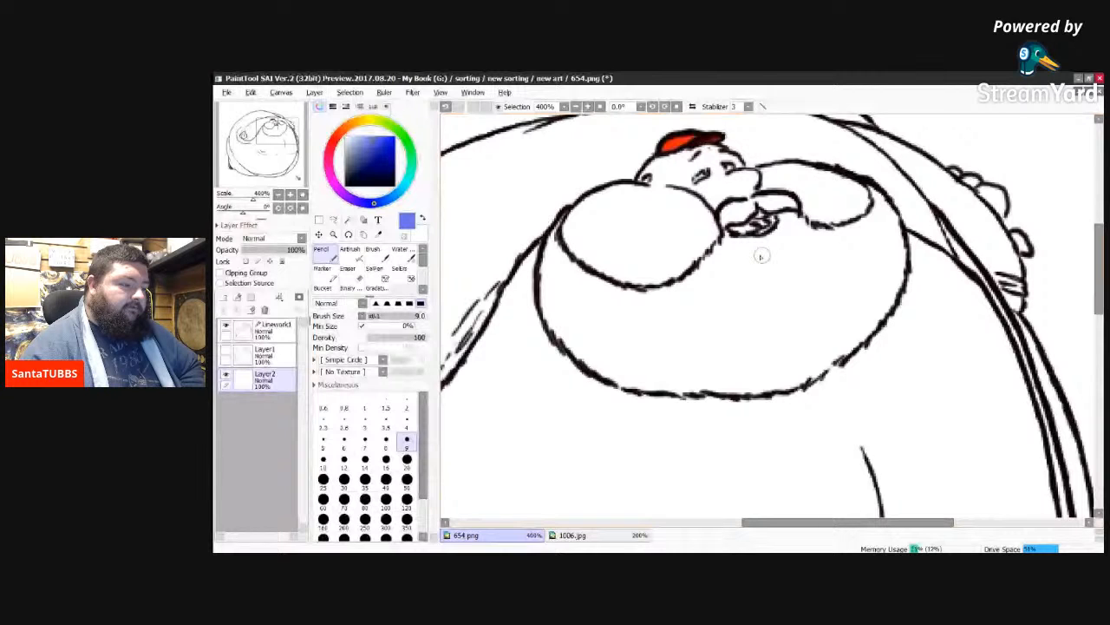
pyautogui.moveTo(566, 237); pyautogui.dragTo(576, 211)
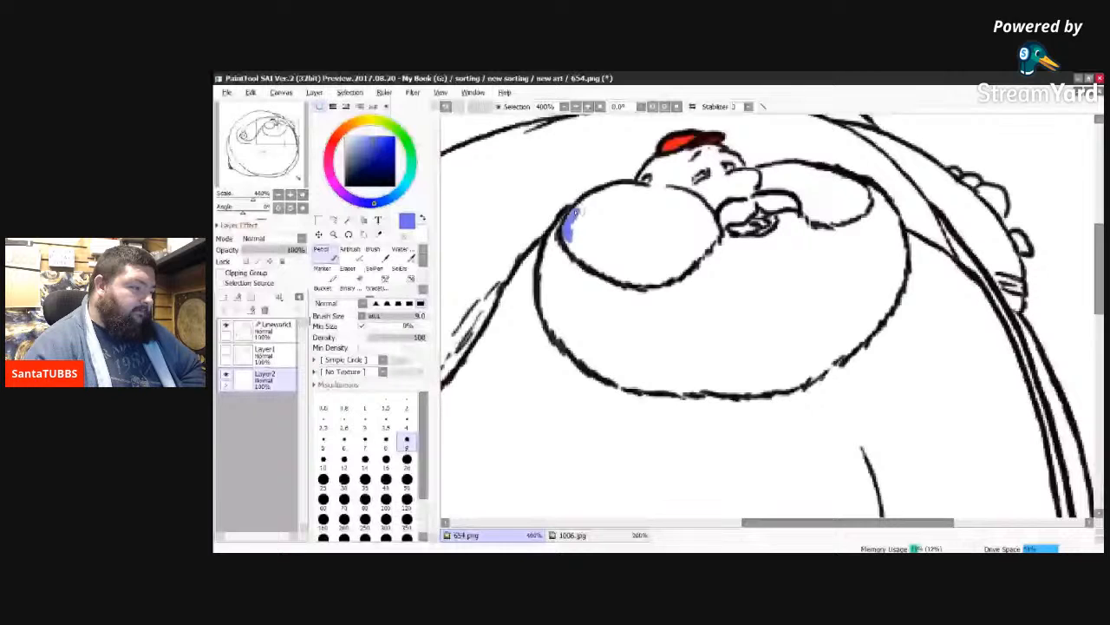
pyautogui.click(406, 461)
pyautogui.moveTo(614, 271); pyautogui.dragTo(616, 193)
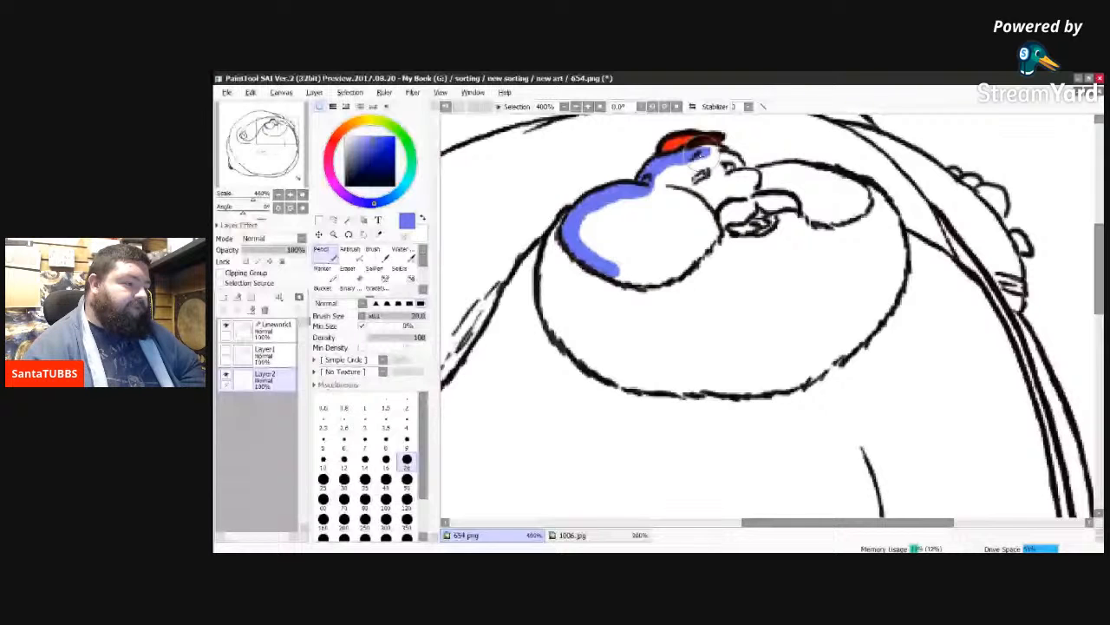
# Step: Paint the forehead, nose and smaller cheek blue, and continue the blue border around the inside of the larger cheek
pyautogui.moveTo(702, 155); pyautogui.dragTo(743, 157)
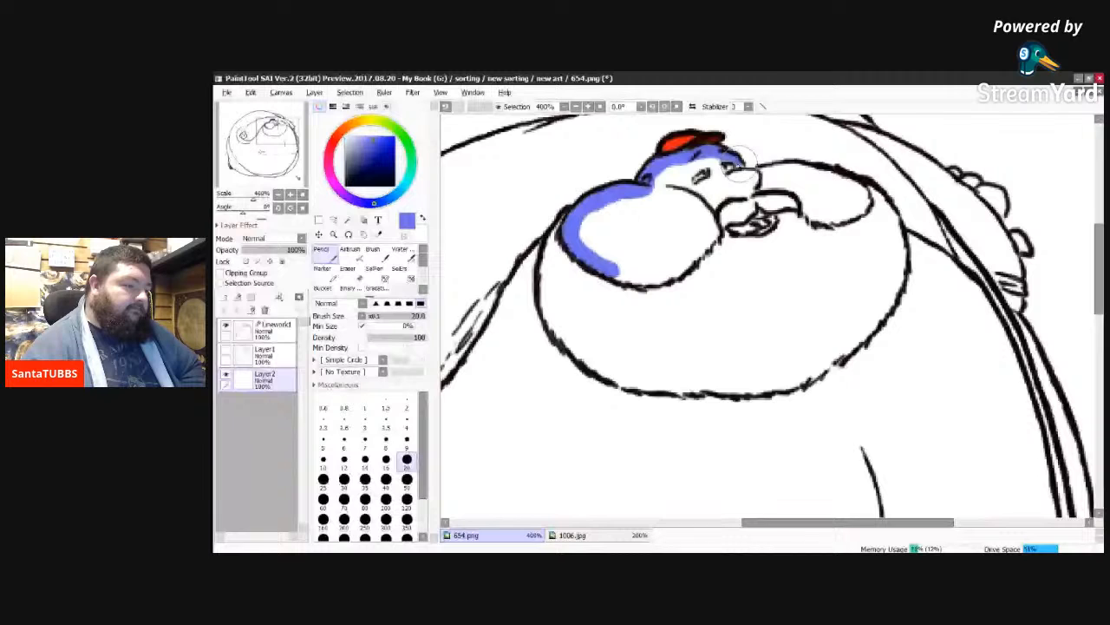
pyautogui.moveTo(742, 163); pyautogui.dragTo(863, 204)
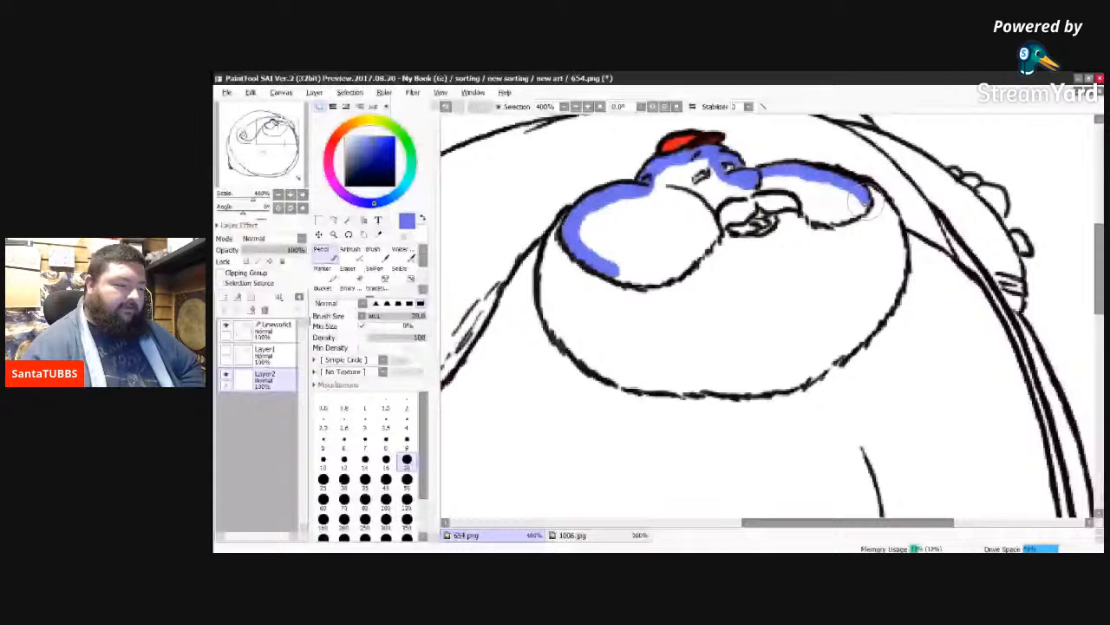
pyautogui.moveTo(865, 205); pyautogui.dragTo(674, 269)
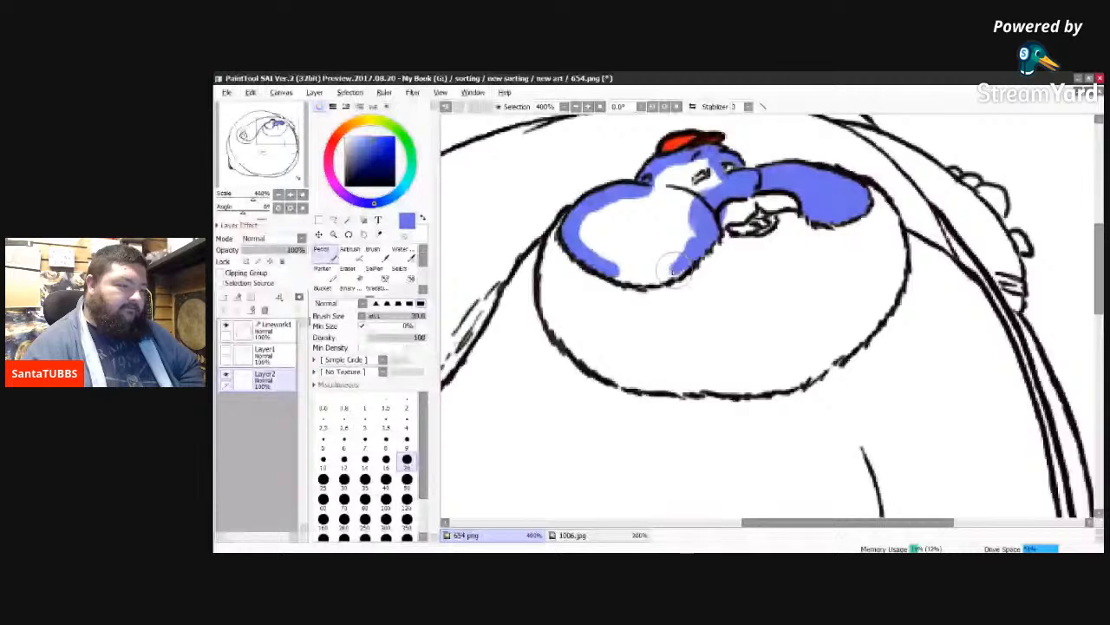
pyautogui.moveTo(677, 269); pyautogui.dragTo(617, 263)
pyautogui.moveTo(713, 152); pyautogui.dragTo(699, 167)
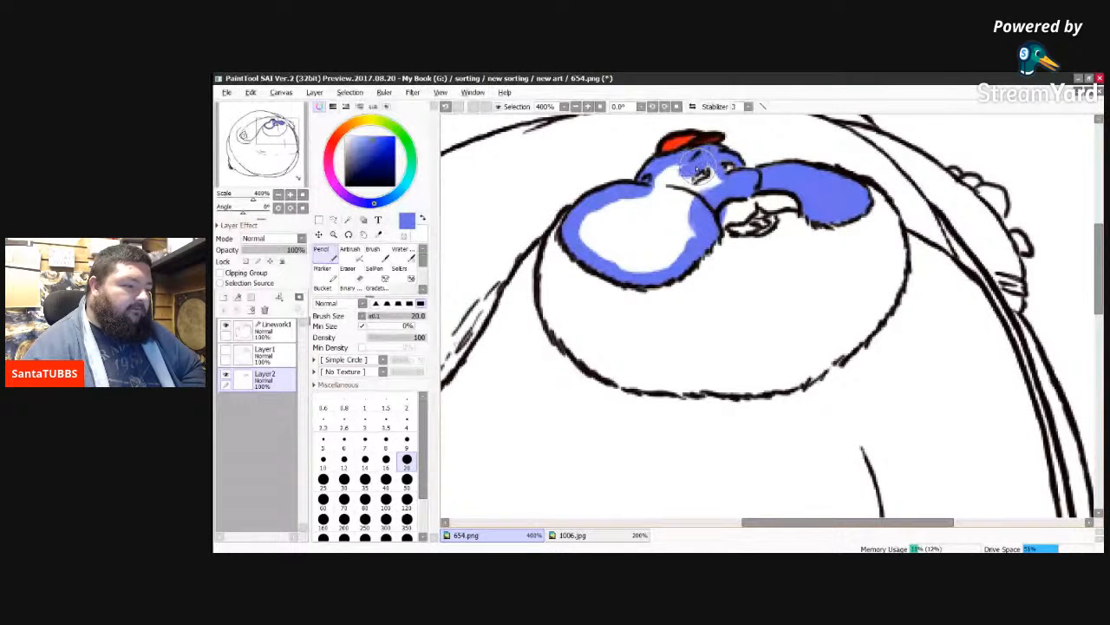
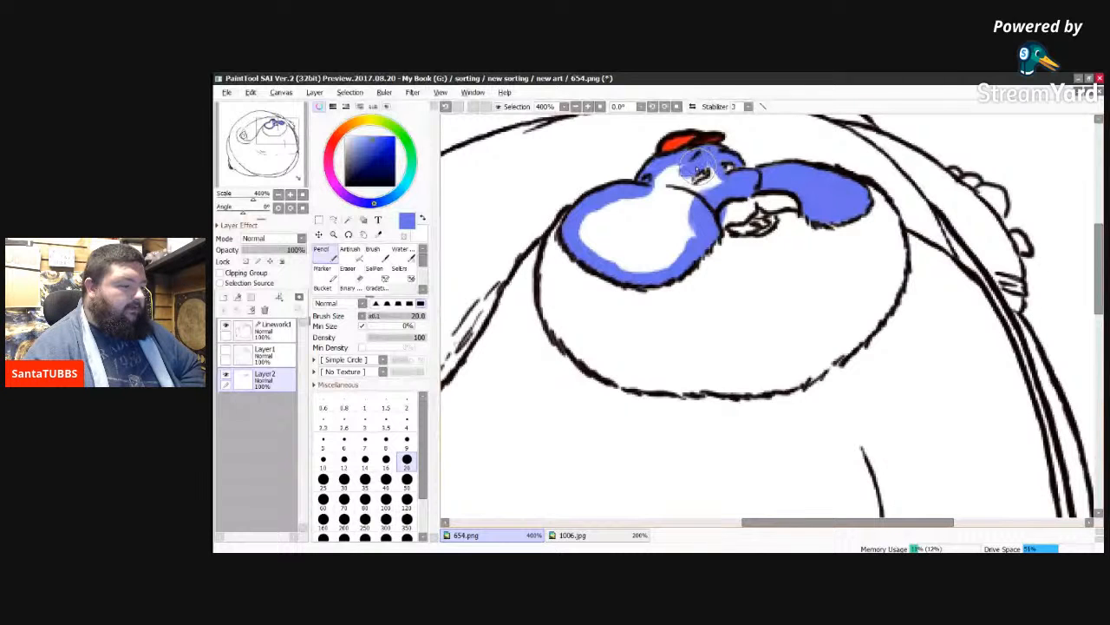
# Step: Finish filling the face and larger cheek with blue, and paint the area under the mouth and the far hand's fingers the same colour
pyautogui.moveTo(698, 166); pyautogui.dragTo(669, 245)
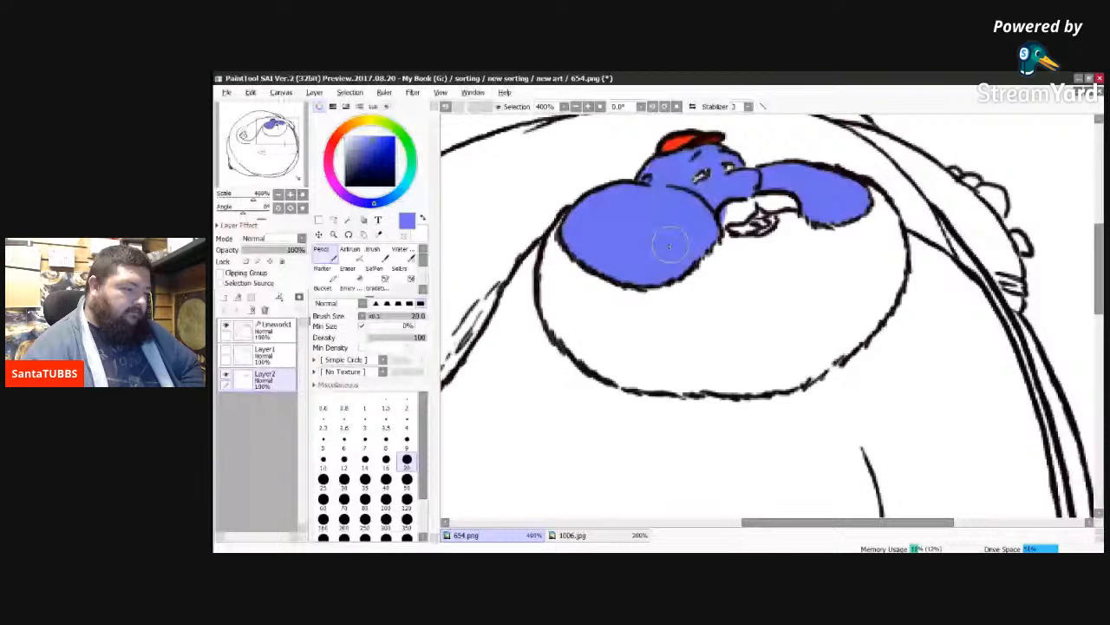
pyautogui.moveTo(727, 234); pyautogui.dragTo(780, 224)
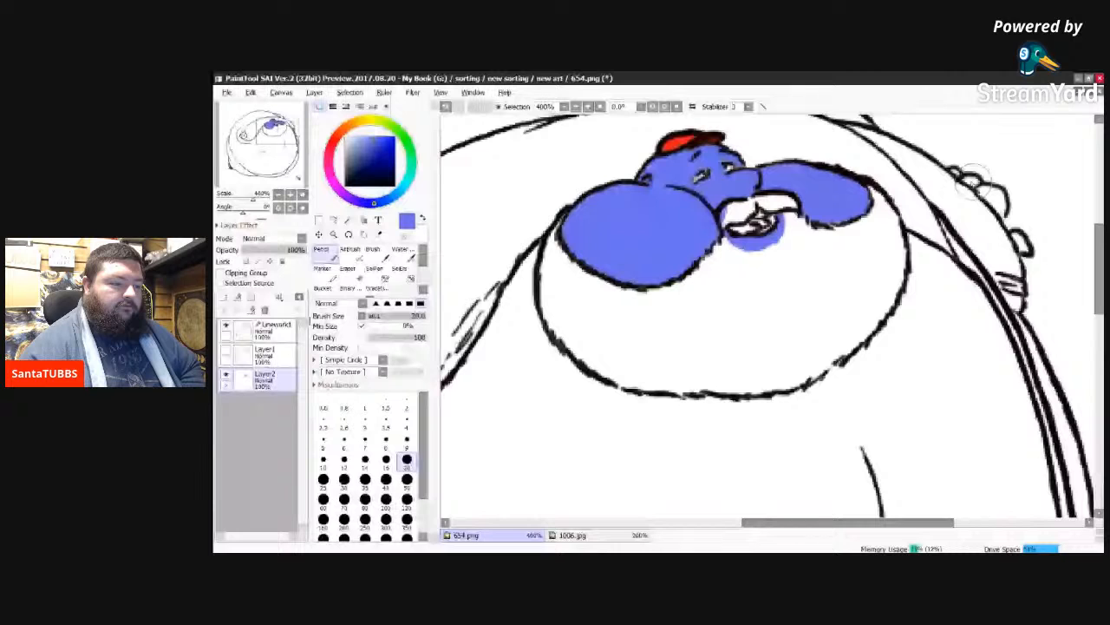
pyautogui.moveTo(961, 175); pyautogui.dragTo(981, 191)
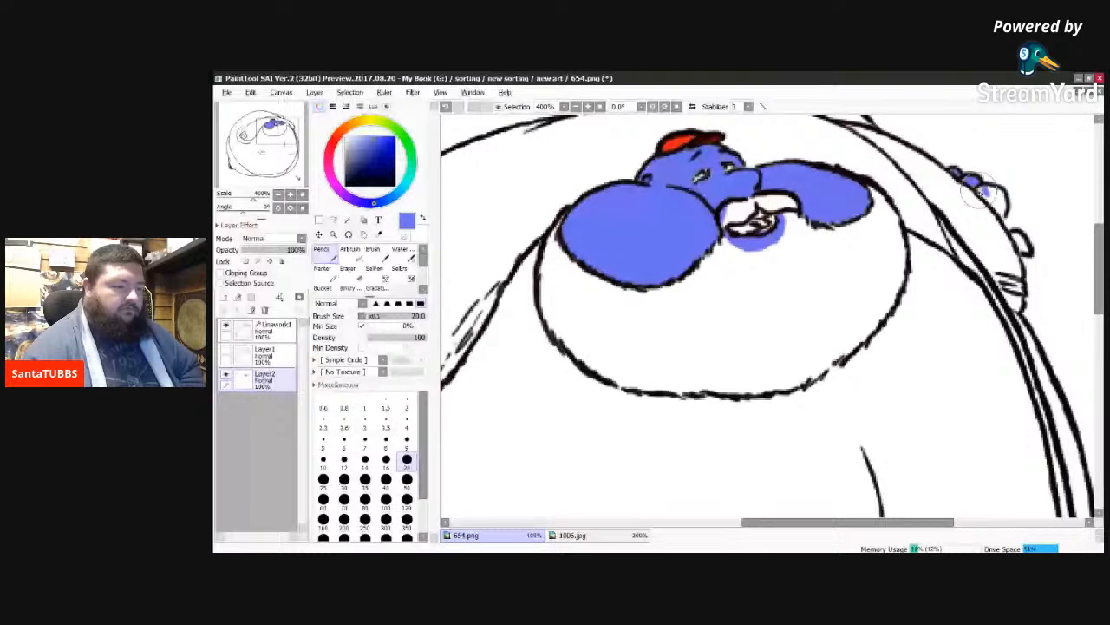
pyautogui.moveTo(979, 190)
pyautogui.mouseDown()
pyautogui.moveTo(996, 186)
pyautogui.moveTo(1021, 240)
pyautogui.mouseUp()
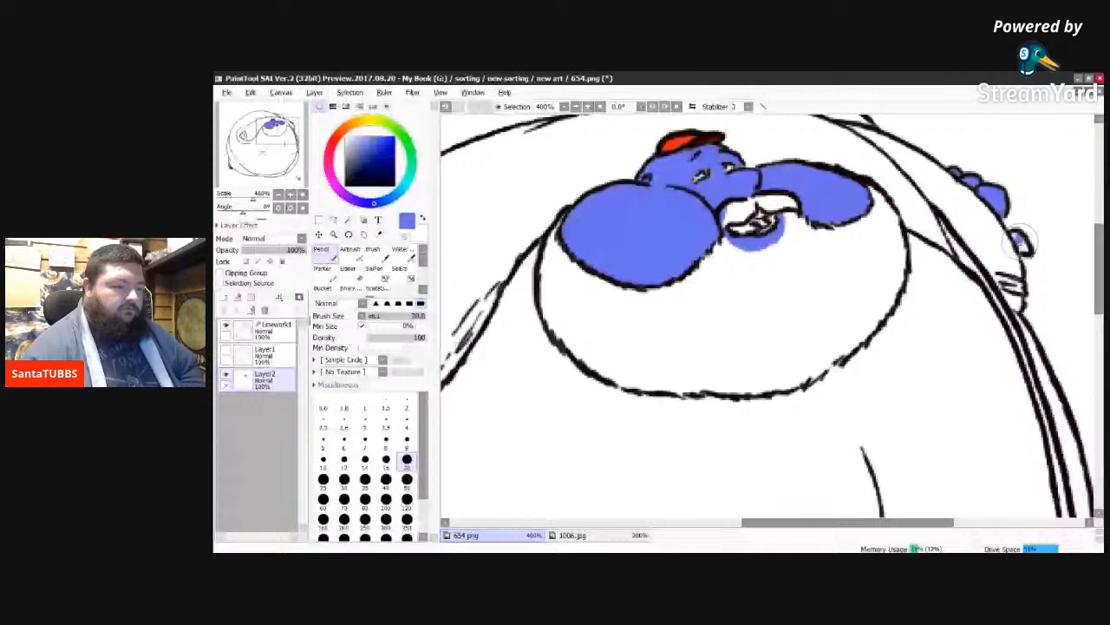
pyautogui.moveTo(1021, 240); pyautogui.dragTo(1022, 247)
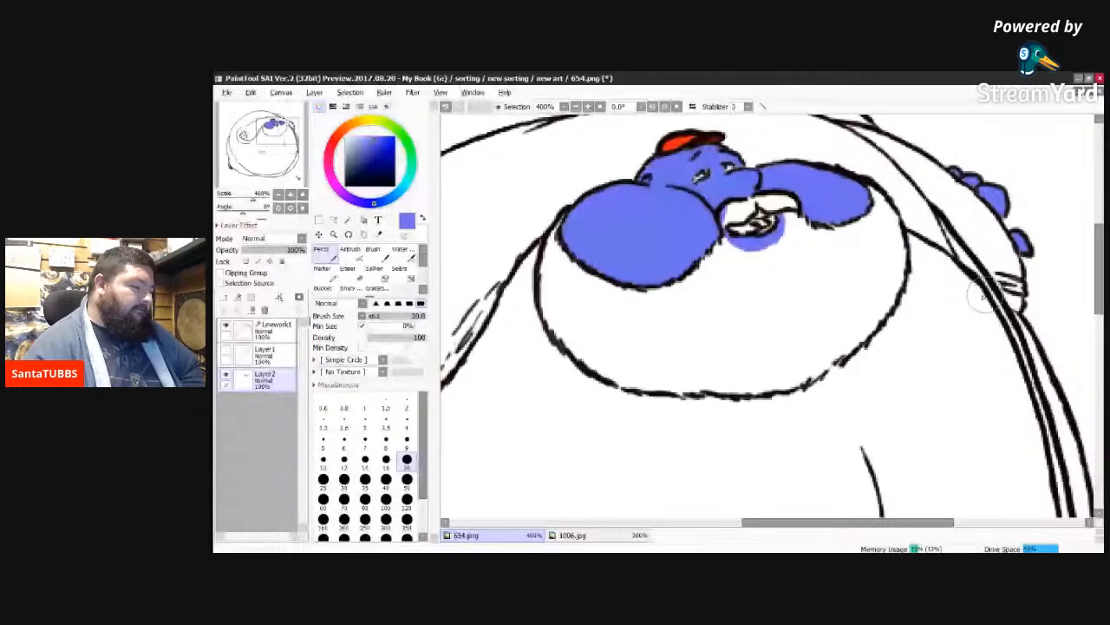
# Step: Paint a blue border down the body's edge beside the larger cheek and a blue line across the belly below the large round chin
pyautogui.moveTo(531, 252); pyautogui.dragTo(460, 382)
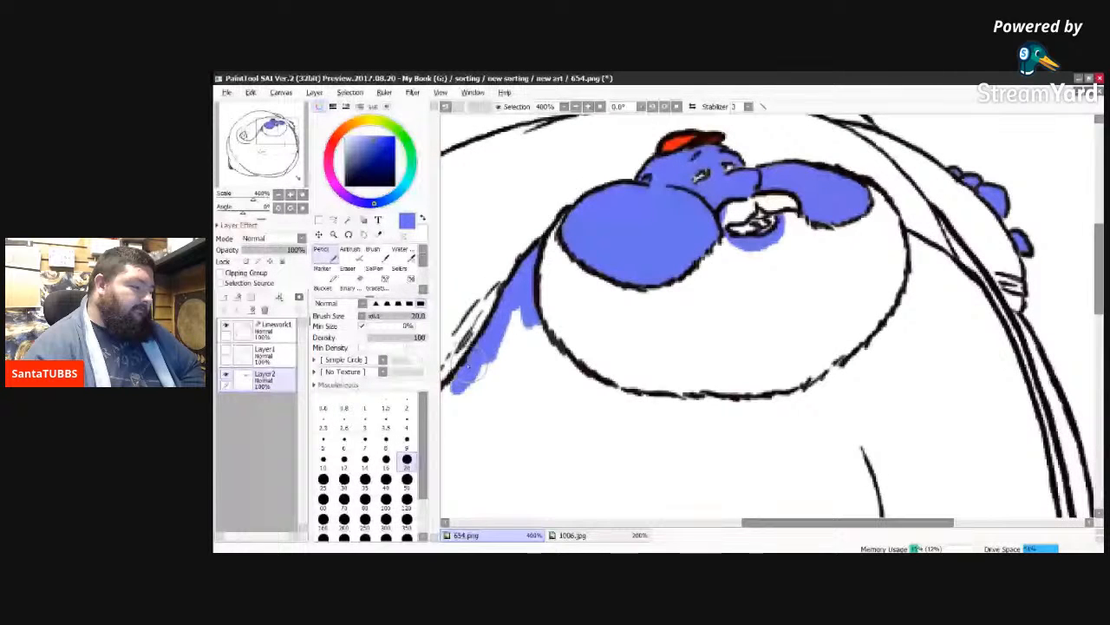
pyautogui.moveTo(453, 386); pyautogui.dragTo(460, 419)
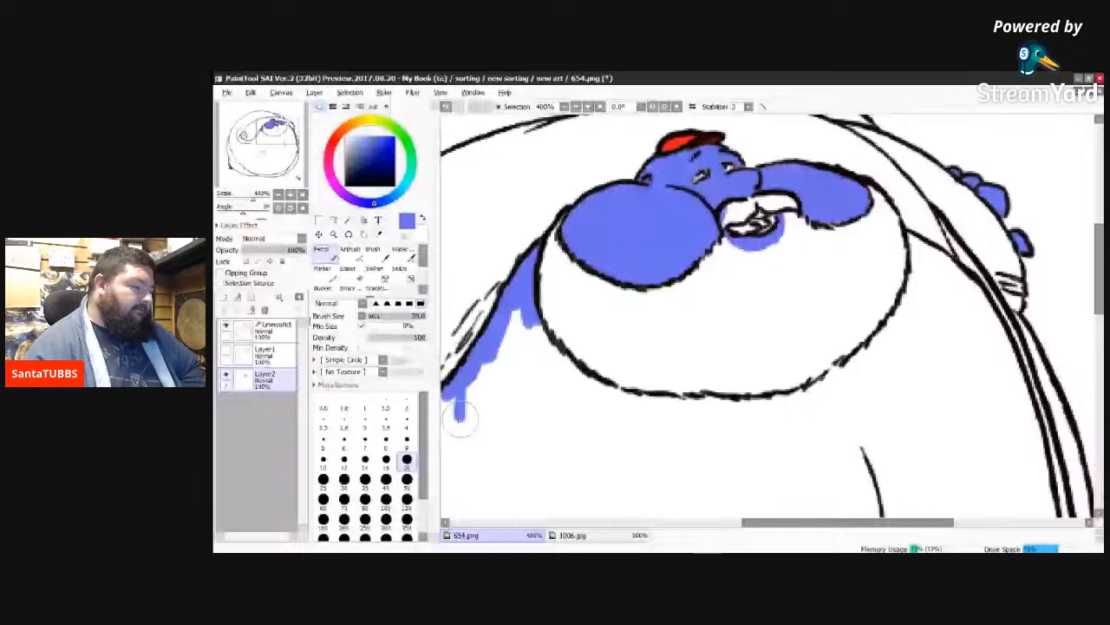
pyautogui.moveTo(458, 413); pyautogui.dragTo(595, 496)
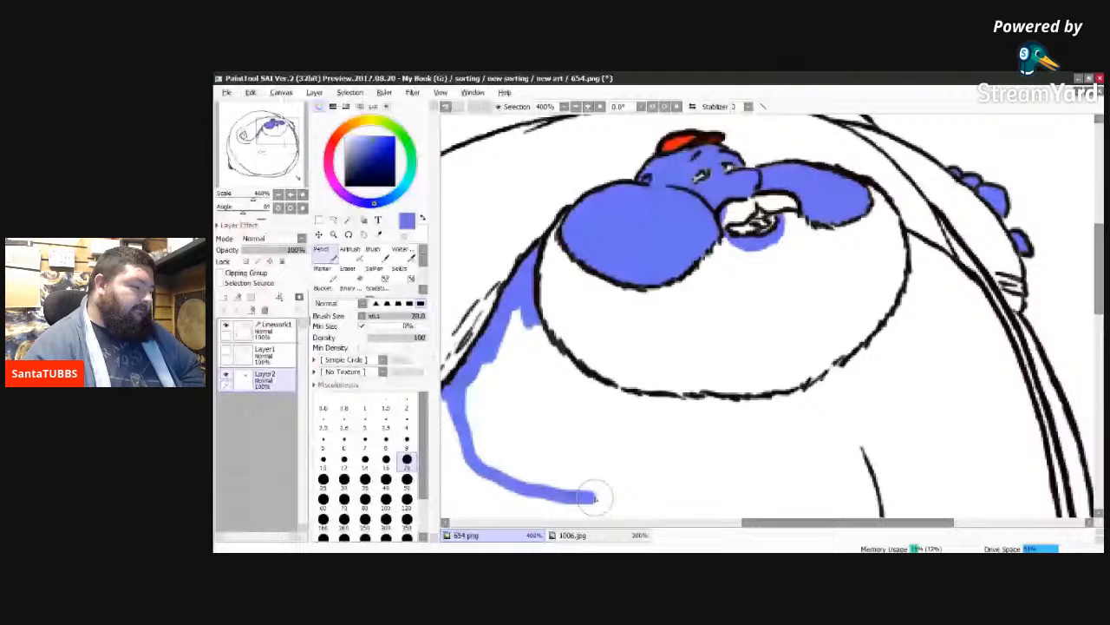
pyautogui.moveTo(595, 496); pyautogui.dragTo(1031, 475)
# Step: Paint a blue band around the outside of the large round chin, from the larger-cheek side under it to the opposite shoulder
pyautogui.moveTo(551, 347); pyautogui.dragTo(525, 325)
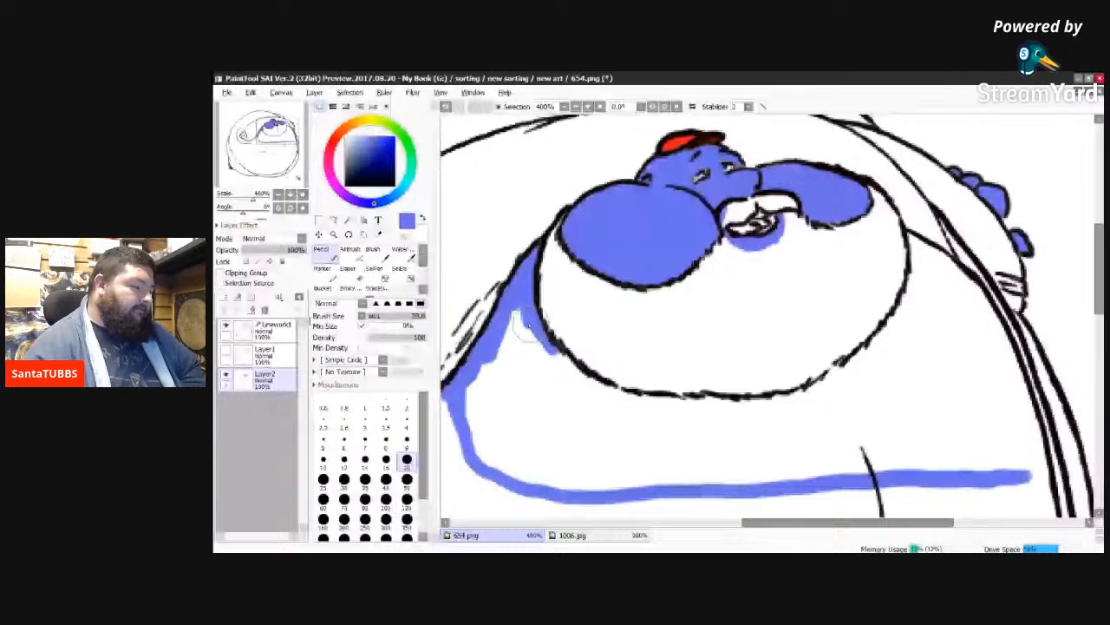
pyautogui.moveTo(525, 327); pyautogui.dragTo(621, 394)
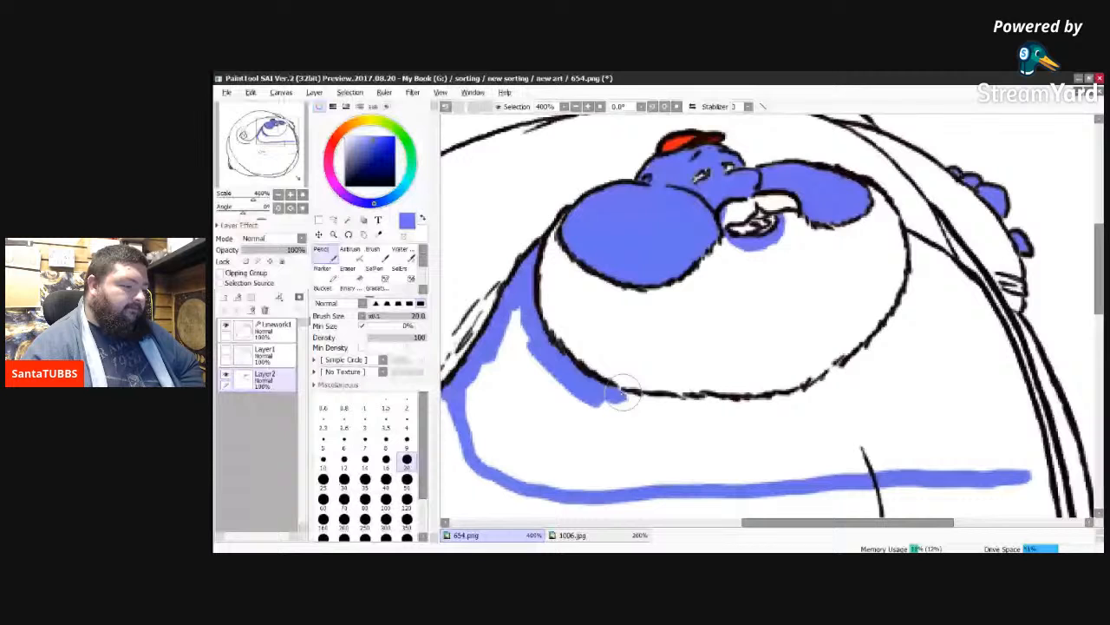
pyautogui.moveTo(623, 392); pyautogui.dragTo(757, 415)
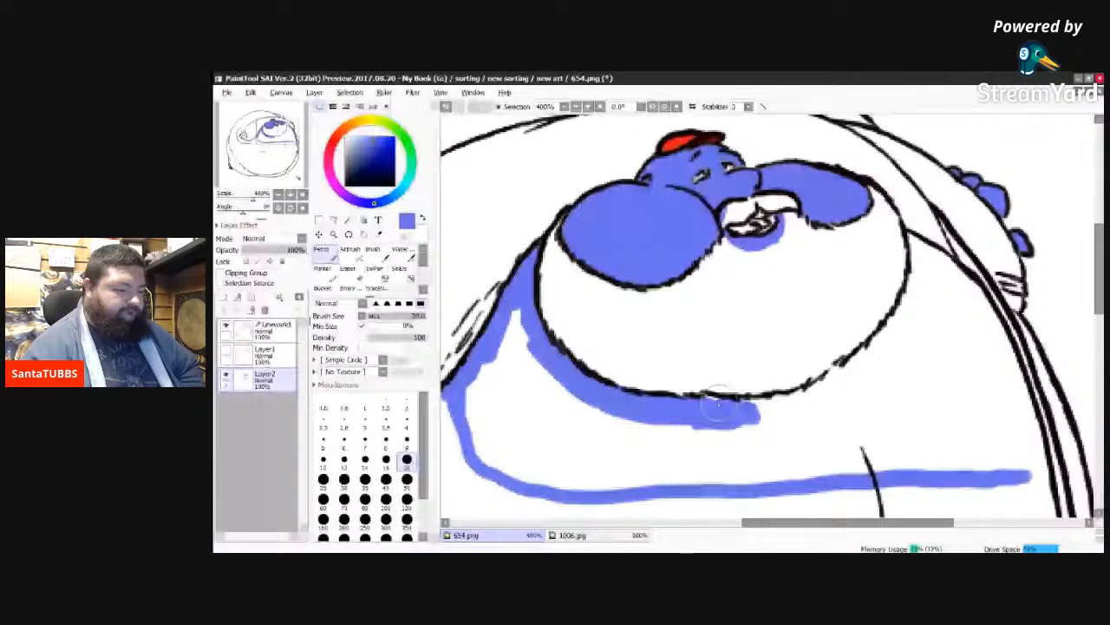
pyautogui.moveTo(719, 404); pyautogui.dragTo(792, 403)
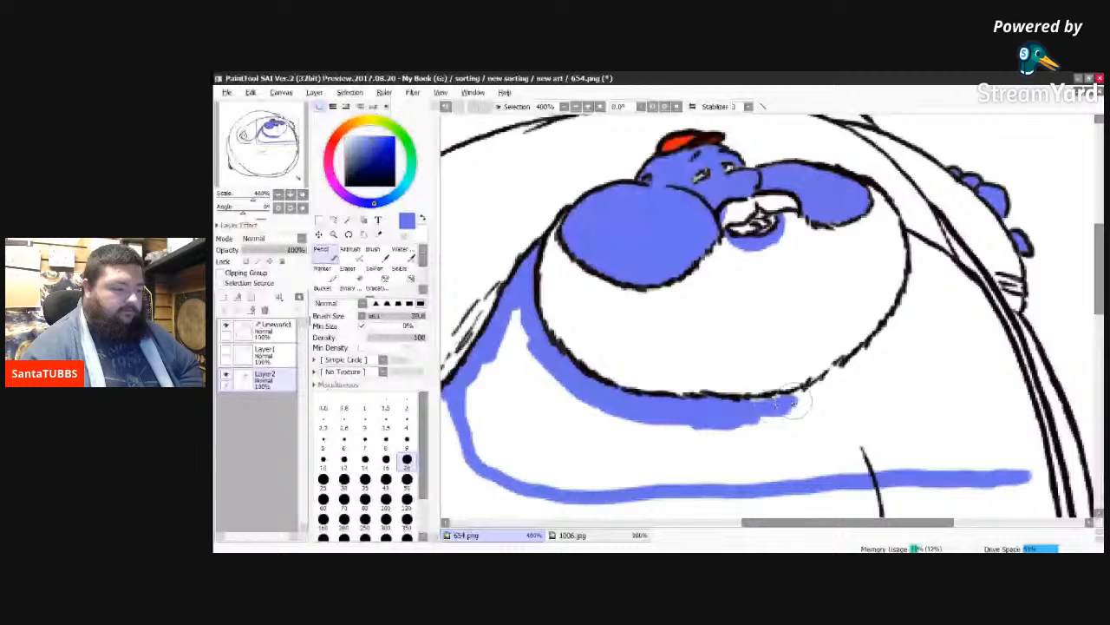
pyautogui.moveTo(763, 407); pyautogui.dragTo(833, 376)
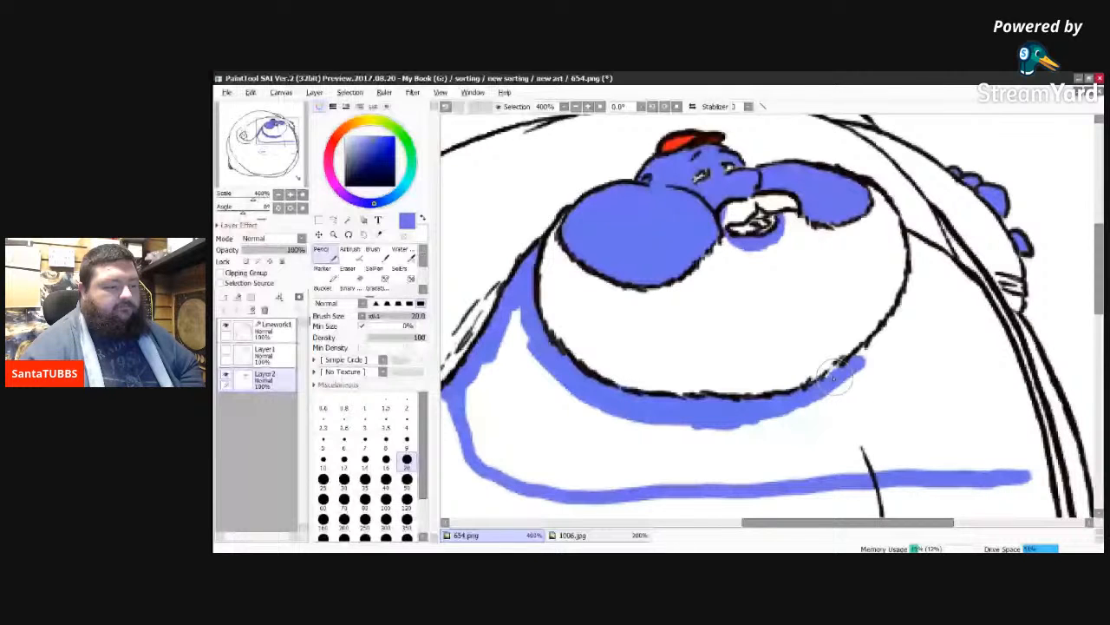
pyautogui.moveTo(836, 375); pyautogui.dragTo(913, 241)
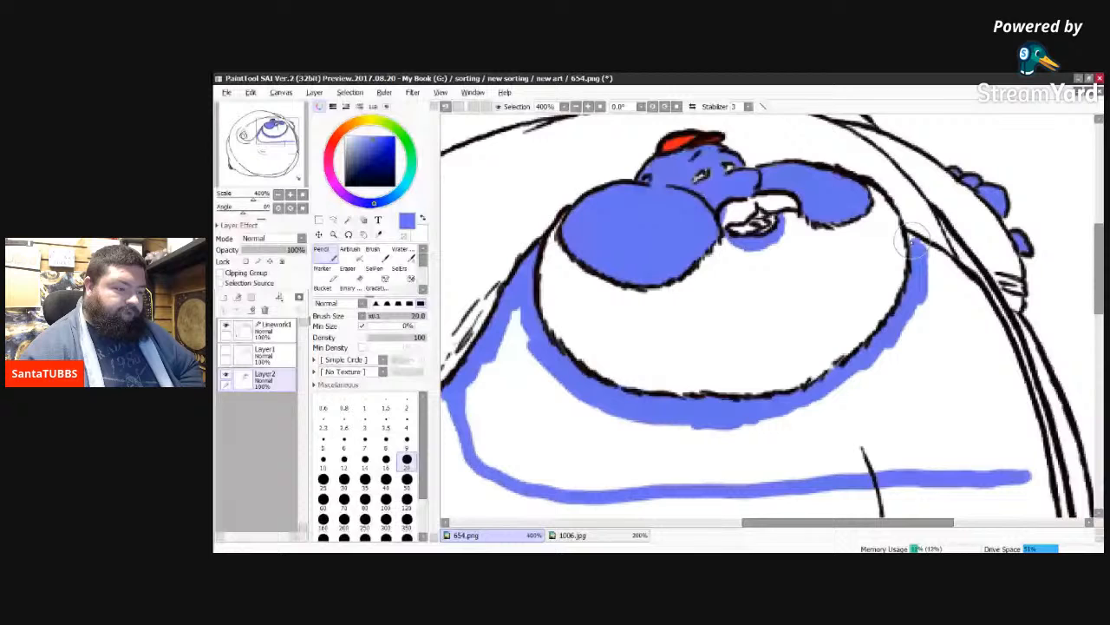
# Step: Paint a blue border along the body's far edge, from the shoulder beside the chin down to the line across the belly
pyautogui.moveTo(913, 241); pyautogui.dragTo(1009, 372)
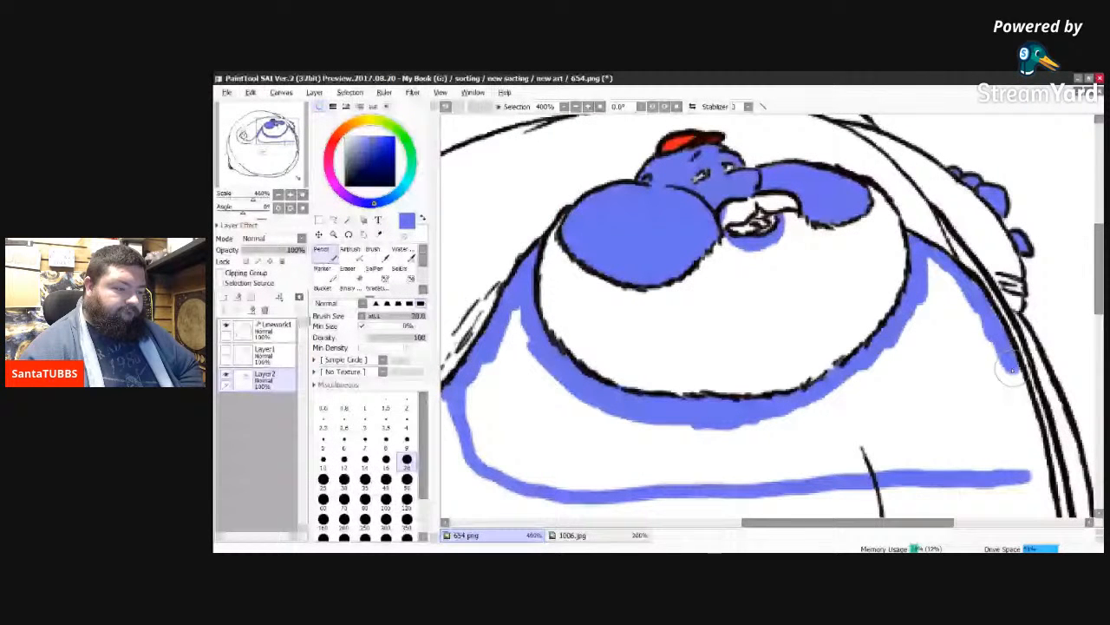
pyautogui.moveTo(1011, 370); pyautogui.dragTo(1024, 417)
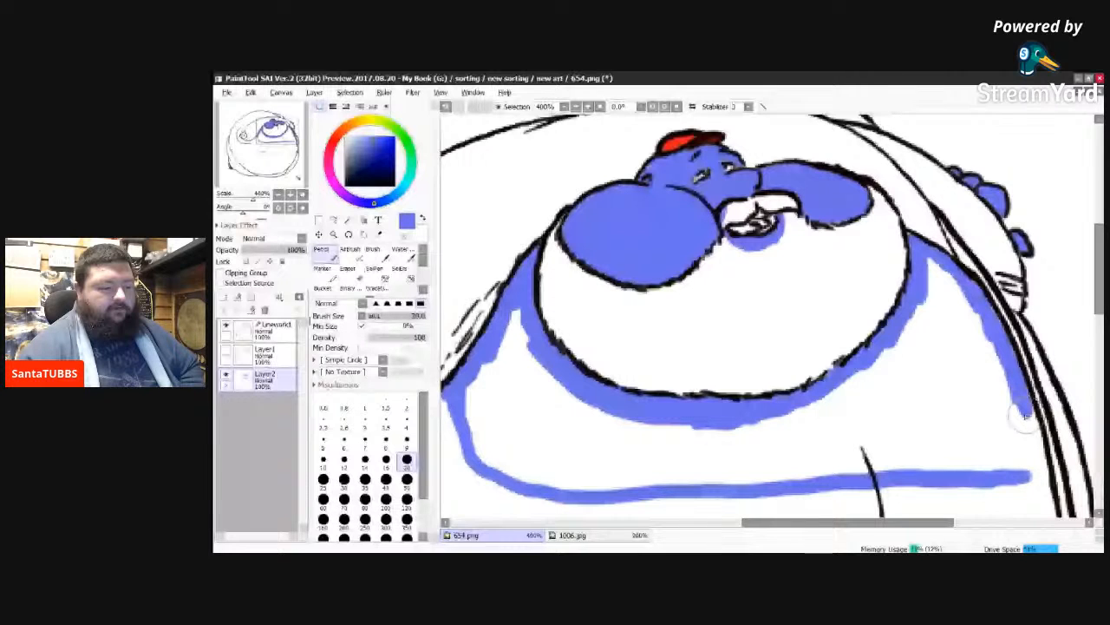
pyautogui.moveTo(1045, 510); pyautogui.dragTo(942, 277)
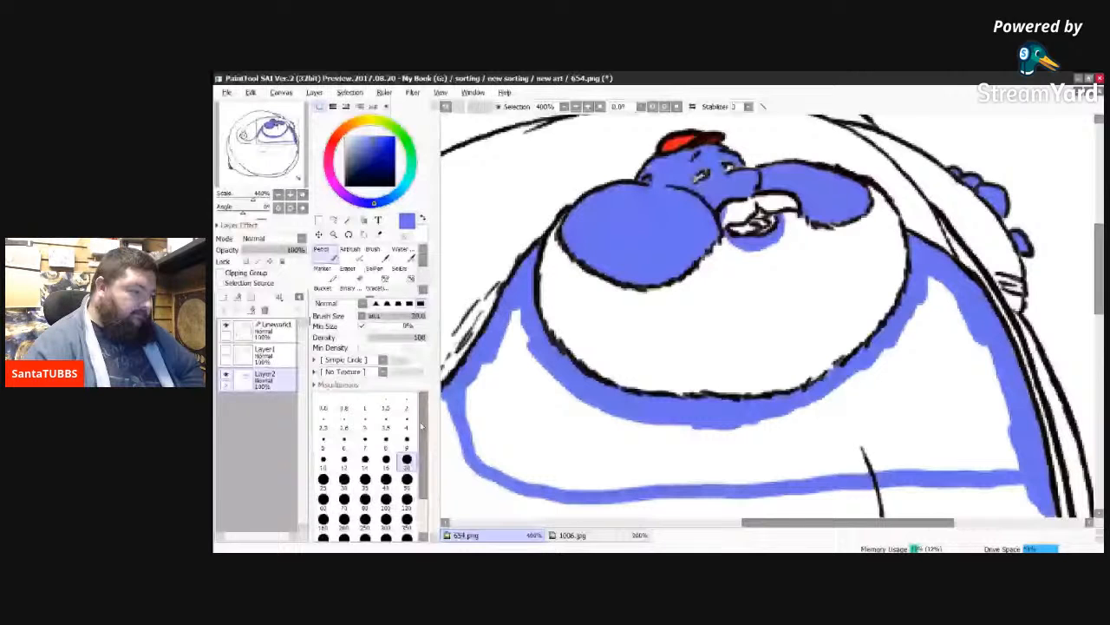
# Step: Fill the bordered body area below the chin with blue using a size 120 brush, covering the remaining white gaps
pyautogui.click(407, 499)
pyautogui.moveTo(520, 430); pyautogui.dragTo(515, 341)
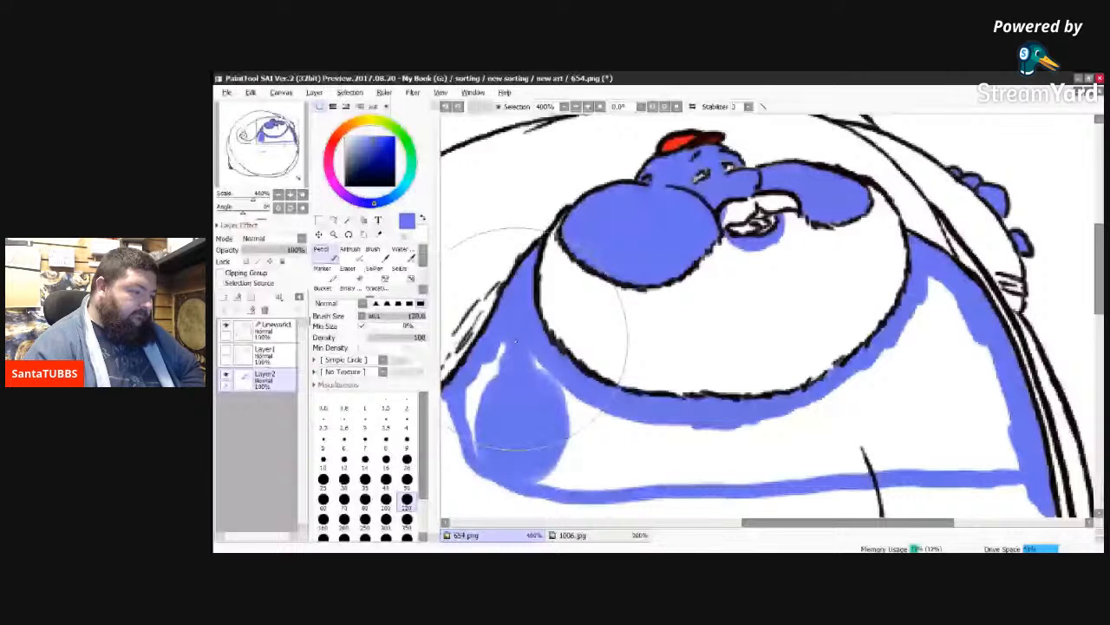
pyautogui.moveTo(515, 341); pyautogui.dragTo(954, 397)
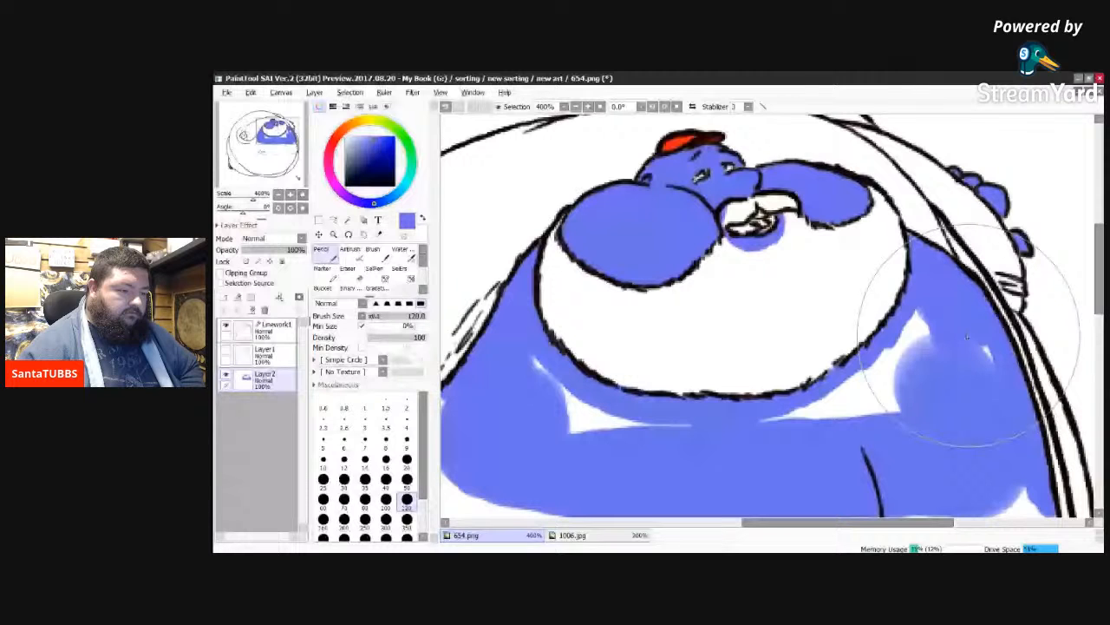
pyautogui.moveTo(968, 337); pyautogui.dragTo(941, 369)
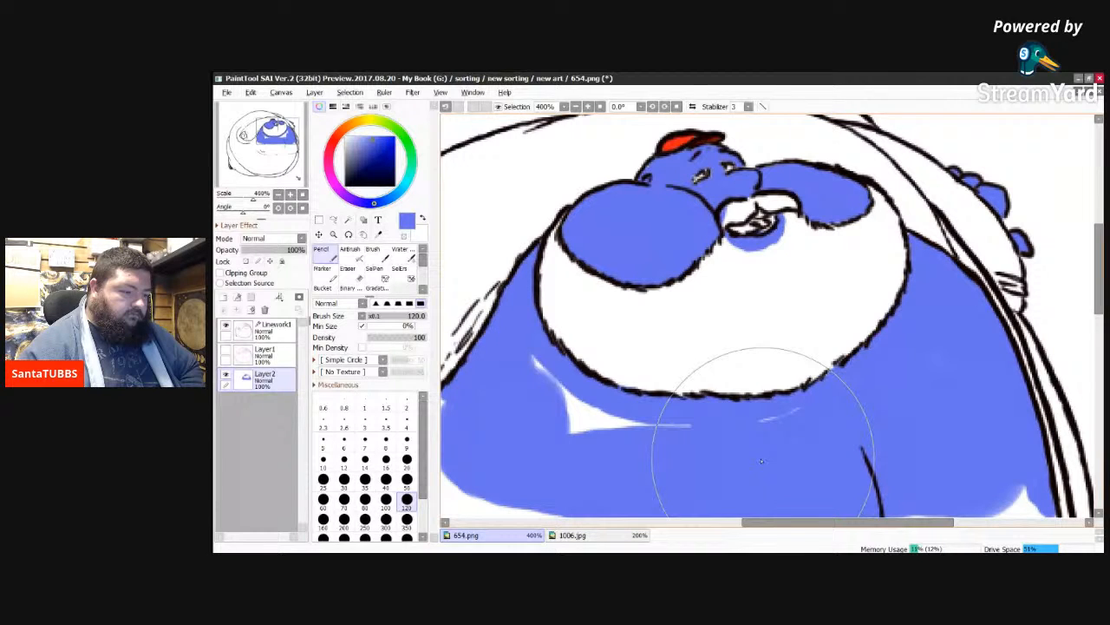
pyautogui.moveTo(762, 461); pyautogui.dragTo(531, 397)
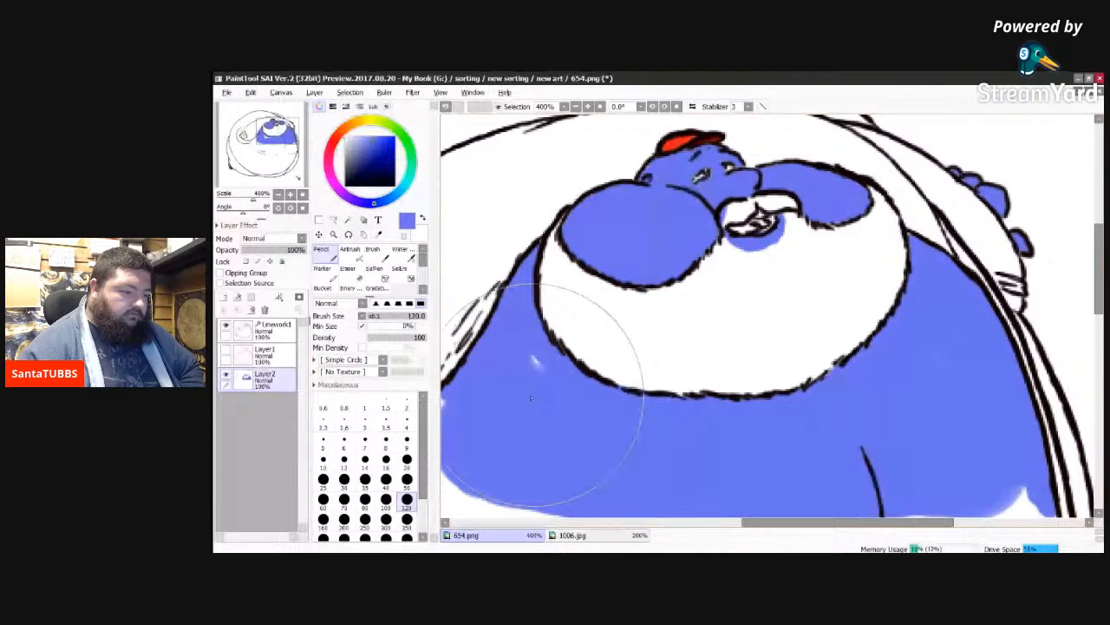
pyautogui.moveTo(530, 397); pyautogui.dragTo(636, 461)
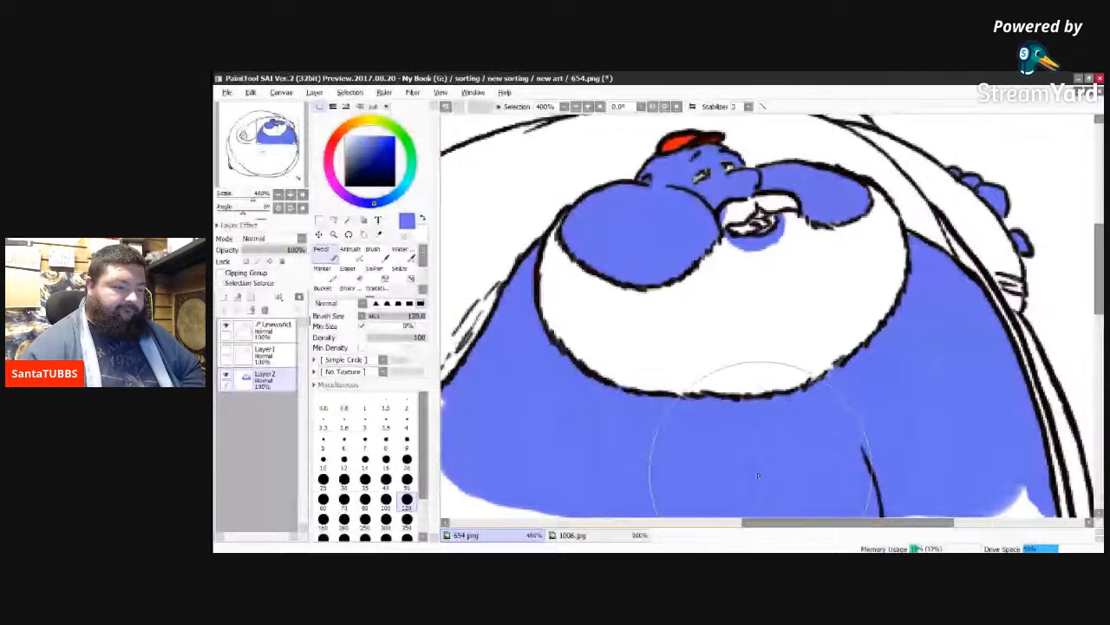
# Step: Paint the sliver outside the strap and the body edge inside it blue down to the knot, using a size 50 brush
pyautogui.scroll(-3, 758, 475)
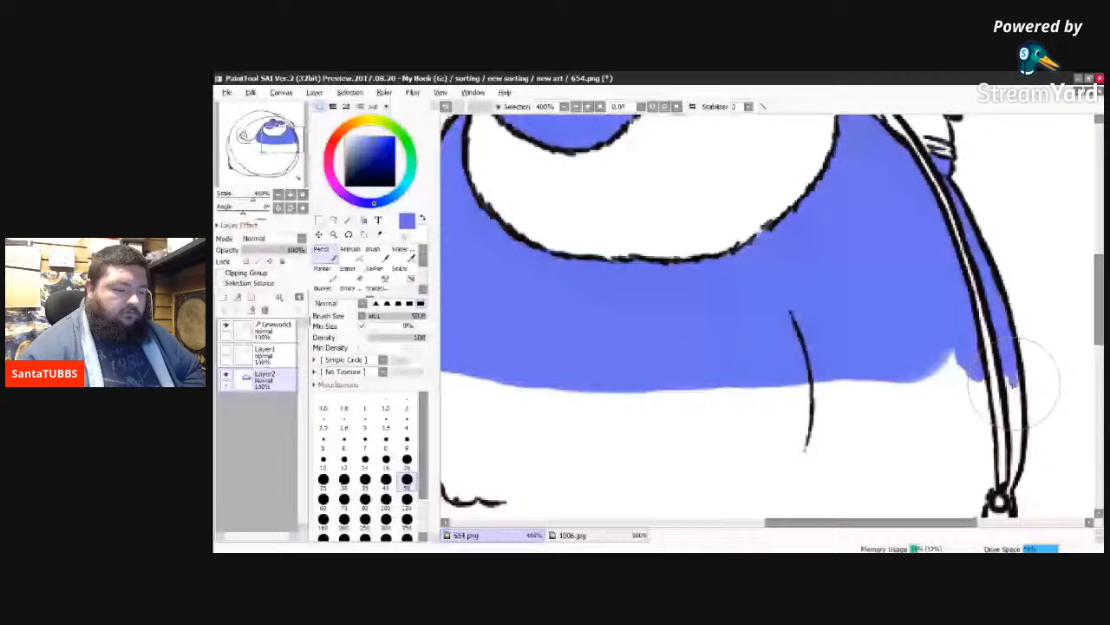
pyautogui.moveTo(1013, 386); pyautogui.dragTo(1017, 467)
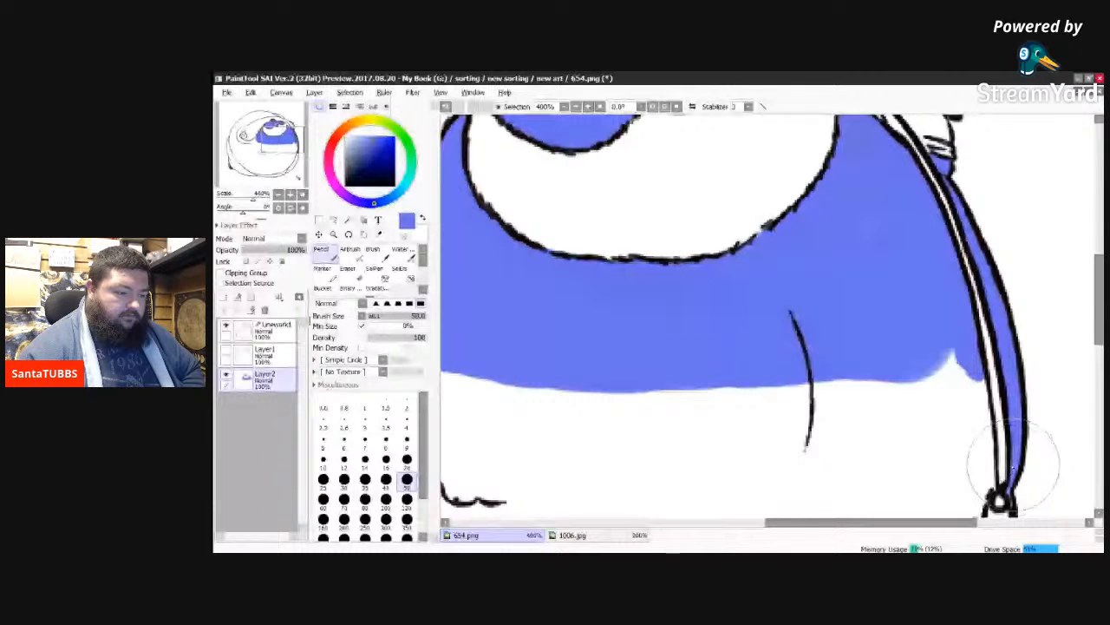
pyautogui.moveTo(954, 358); pyautogui.dragTo(984, 488)
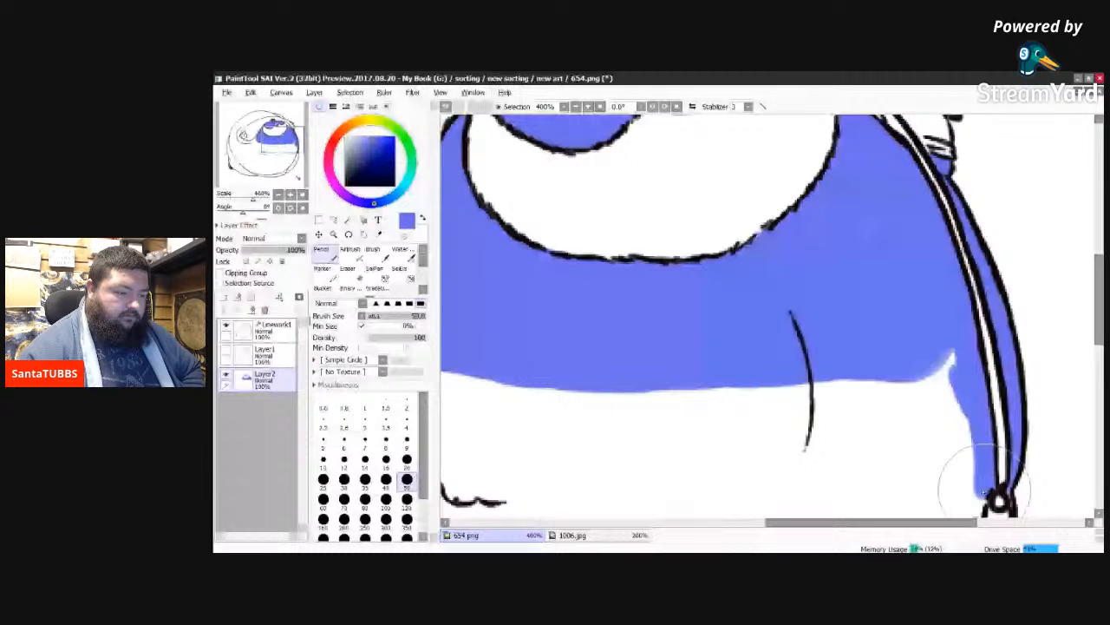
pyautogui.moveTo(984, 490); pyautogui.dragTo(947, 441)
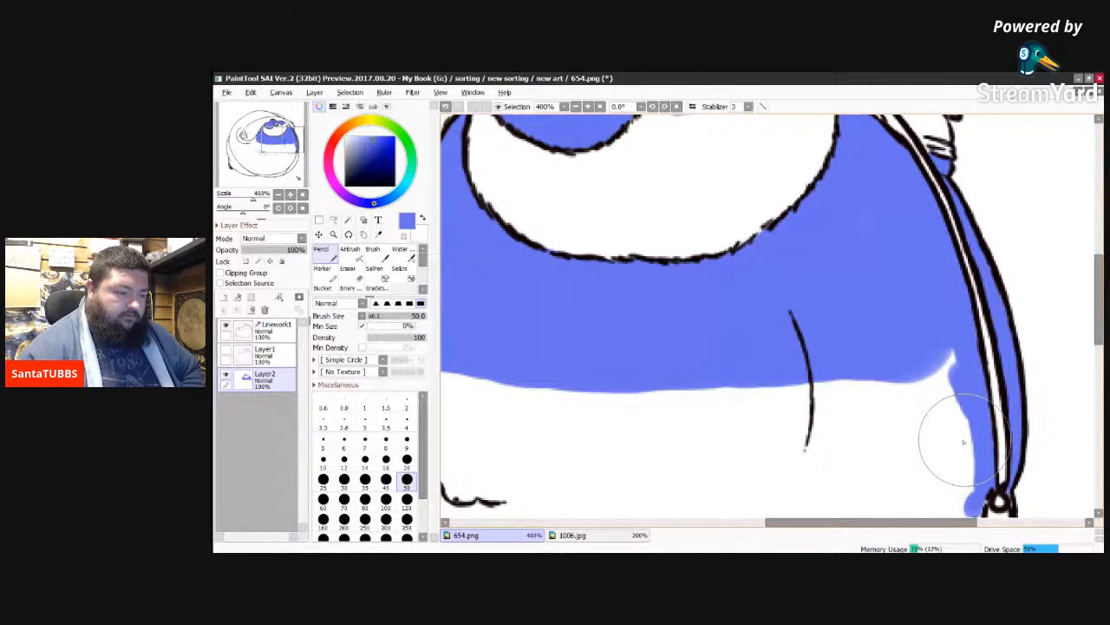
# Step: Paint a blue border inside the big arm's outer edge, following the upper arc from the near side to its far end
pyautogui.moveTo(785, 523); pyautogui.dragTo(620, 544)
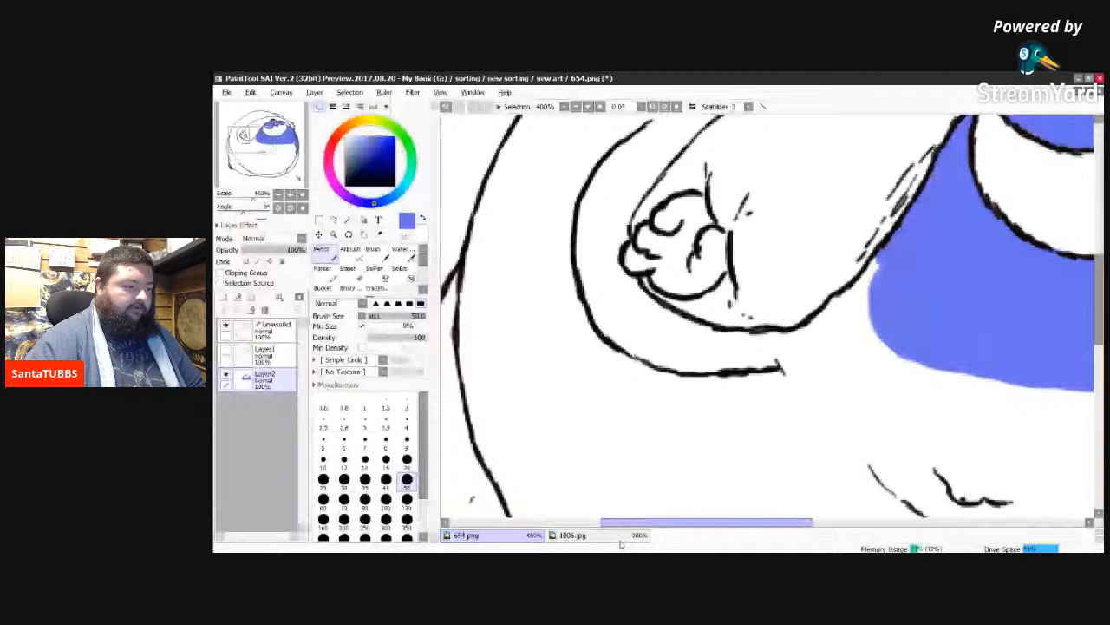
pyautogui.moveTo(1099, 330); pyautogui.dragTo(1099, 274)
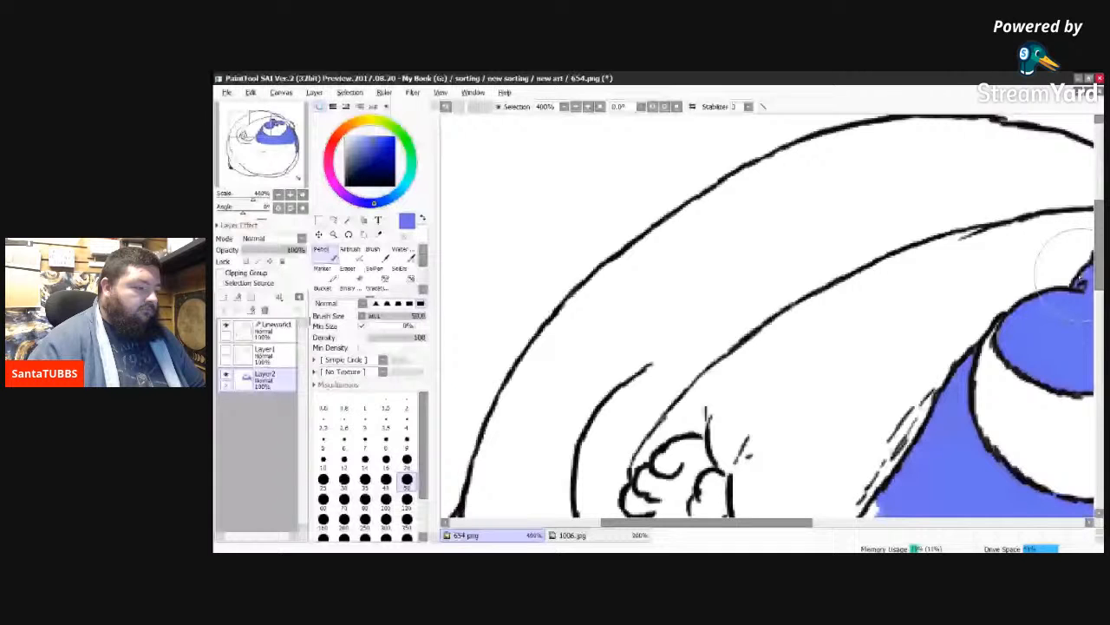
pyautogui.moveTo(482, 512)
pyautogui.mouseDown()
pyautogui.moveTo(738, 193)
pyautogui.moveTo(727, 206)
pyautogui.mouseUp()
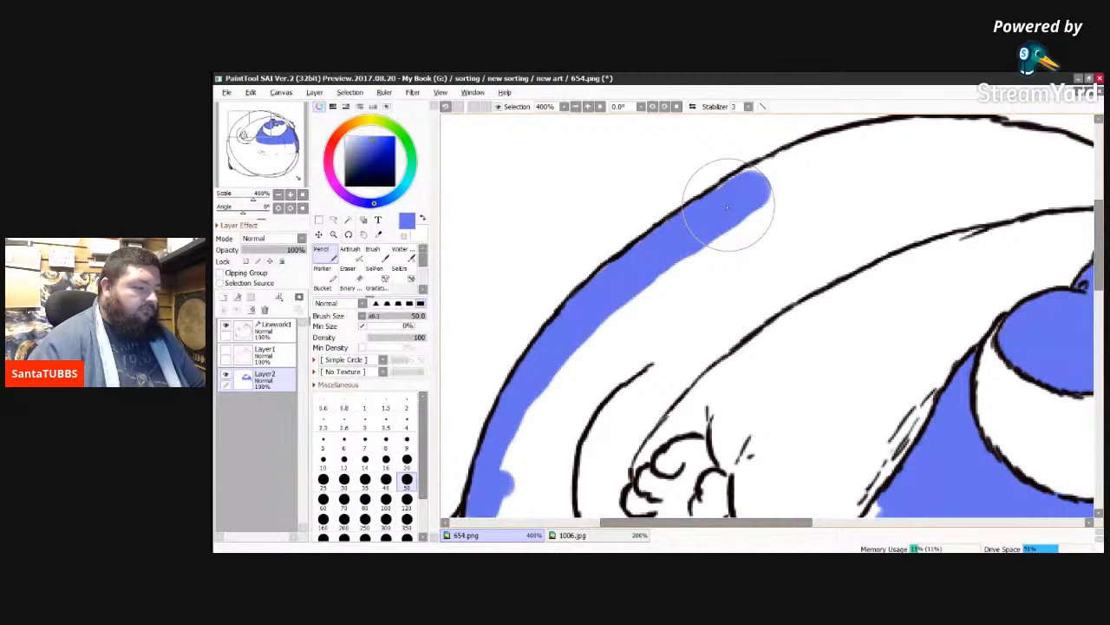
pyautogui.moveTo(727, 201); pyautogui.dragTo(820, 163)
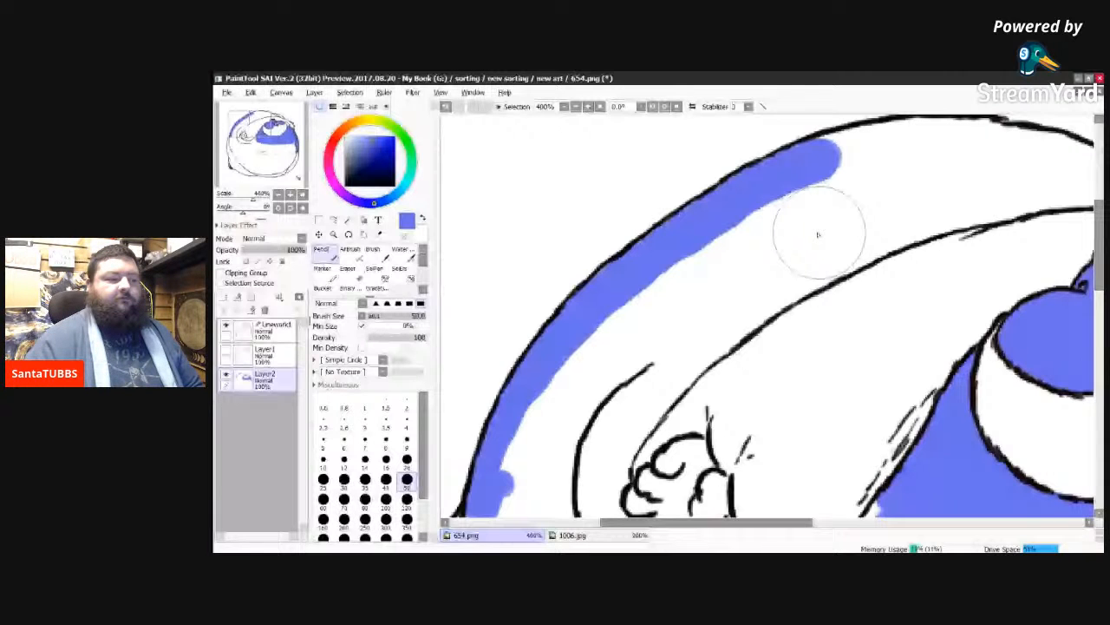
pyautogui.moveTo(810, 196); pyautogui.dragTo(843, 145)
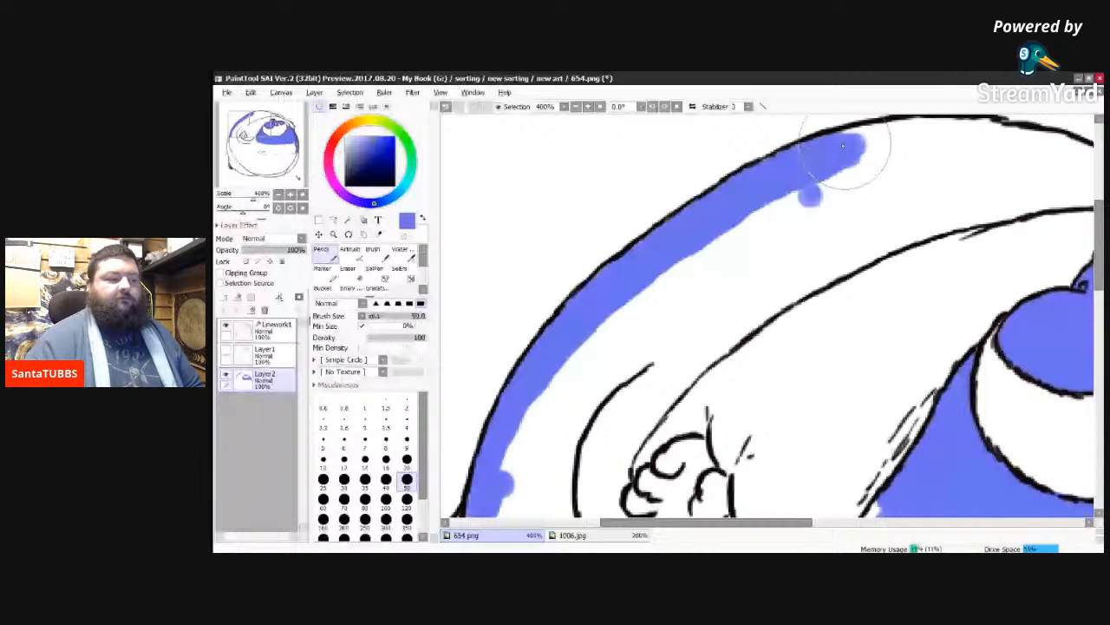
pyautogui.moveTo(843, 146); pyautogui.dragTo(921, 135)
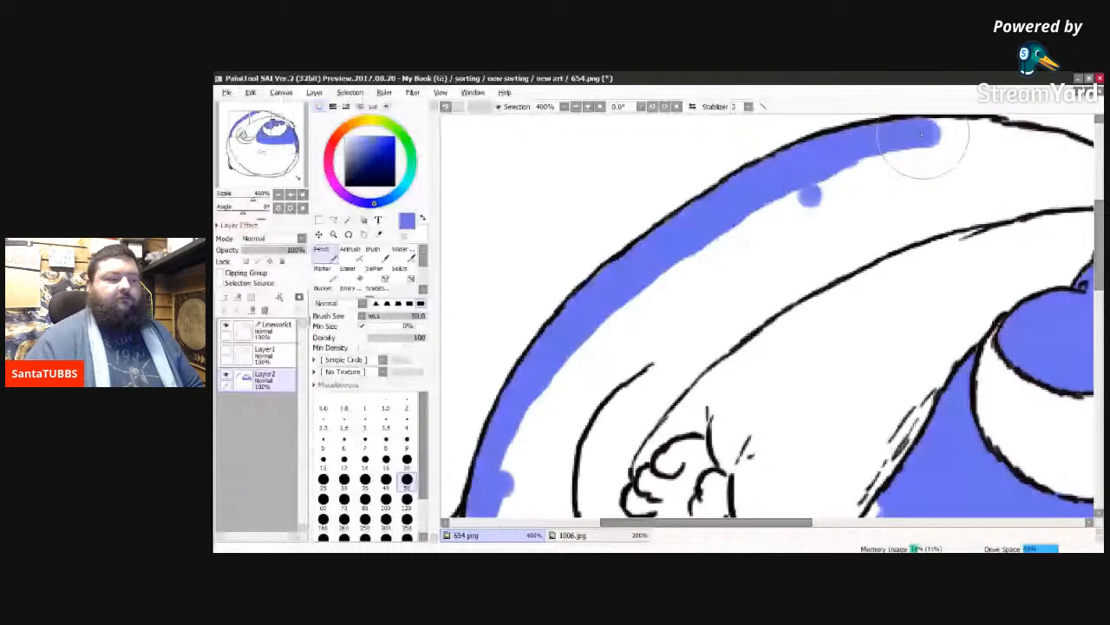
pyautogui.moveTo(921, 134); pyautogui.dragTo(1001, 142)
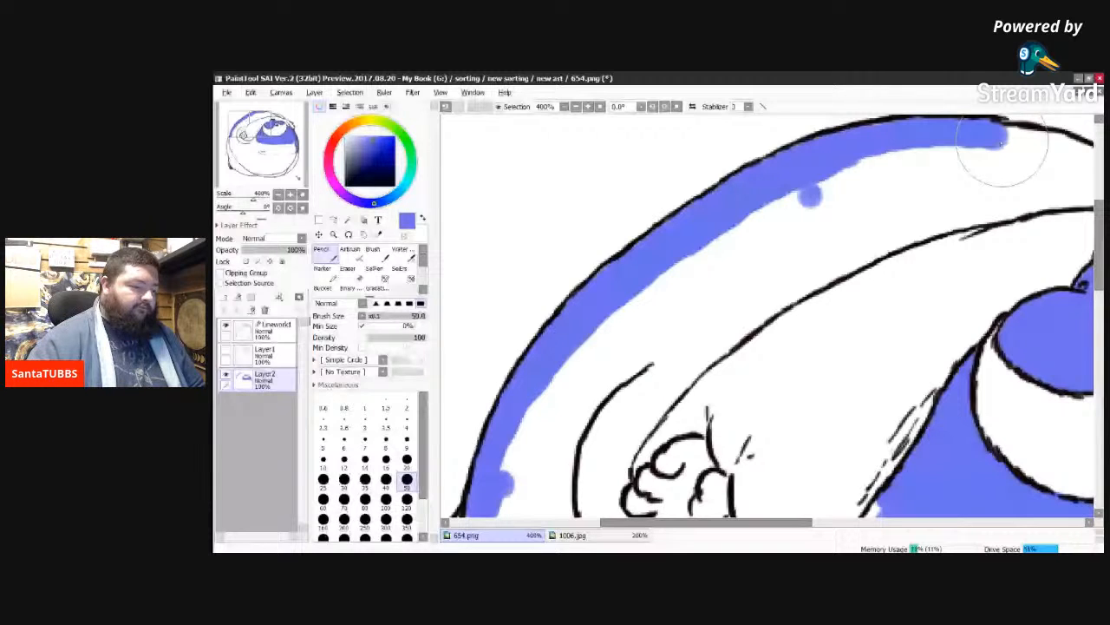
pyautogui.moveTo(1002, 143); pyautogui.dragTo(1083, 186)
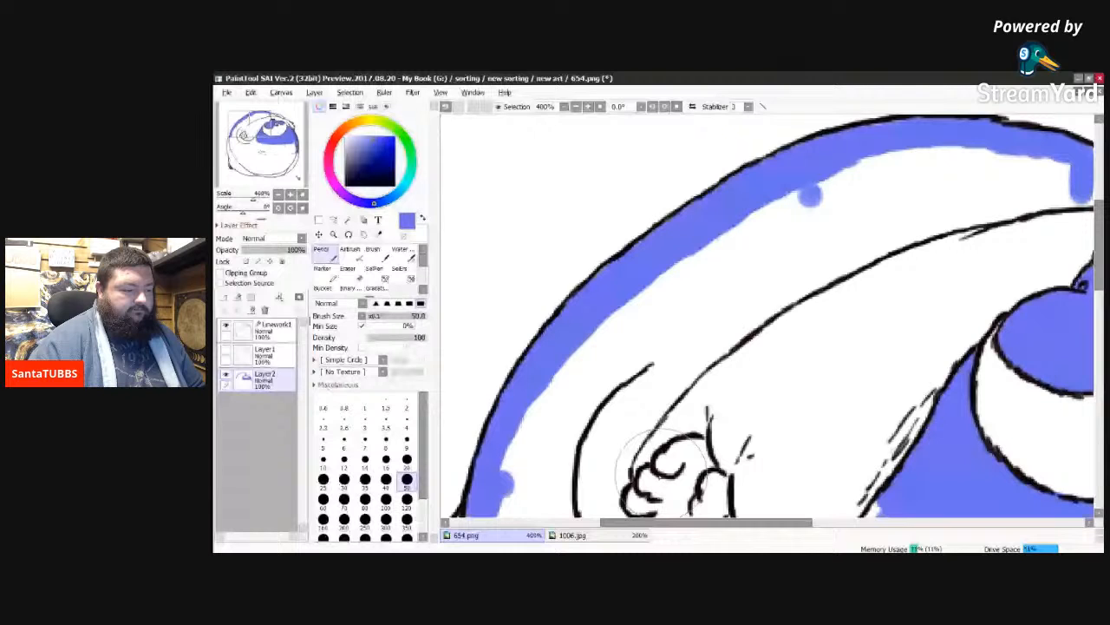
# Step: Paint a blue border along the arm's inner edge, from beside the small hand up to the far end of the arc
pyautogui.moveTo(617, 455); pyautogui.dragTo(712, 339)
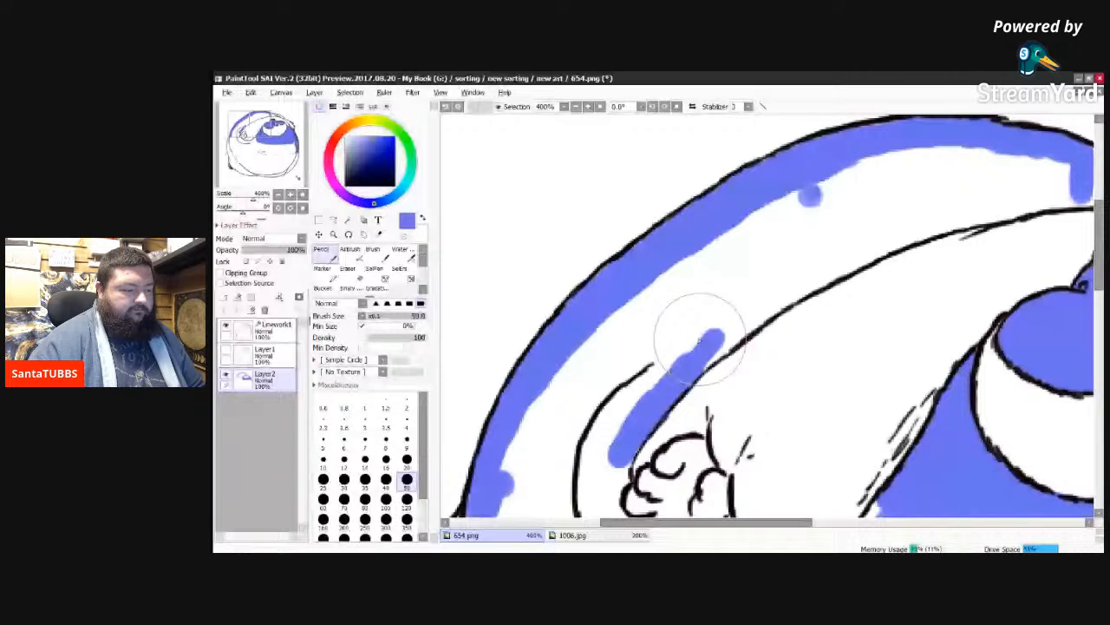
pyautogui.moveTo(701, 340); pyautogui.dragTo(776, 297)
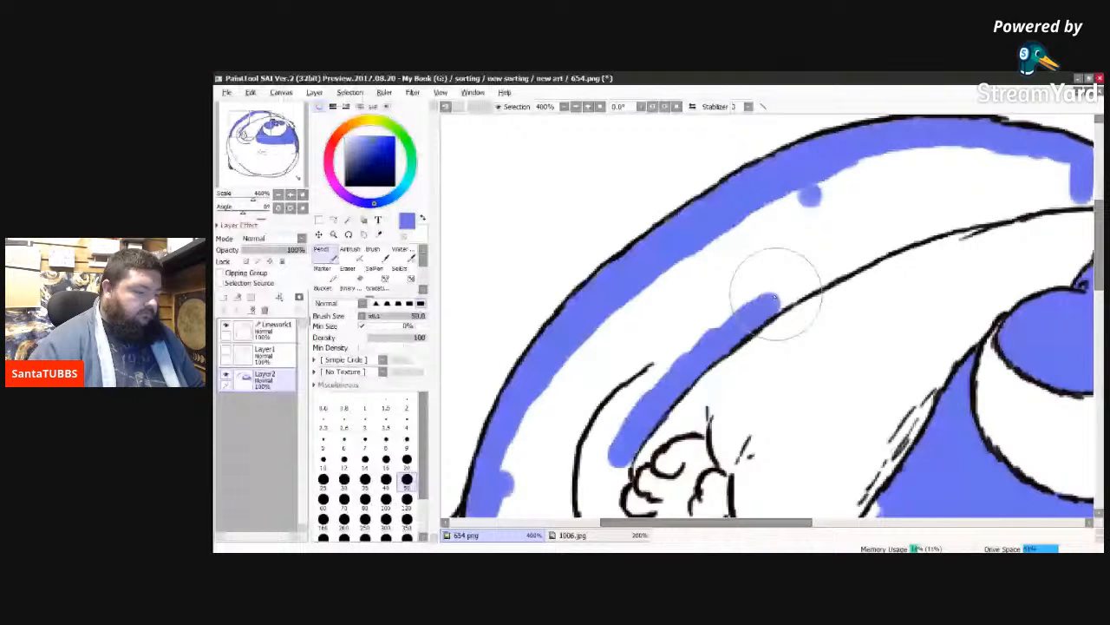
pyautogui.moveTo(1067, 178); pyautogui.dragTo(685, 457)
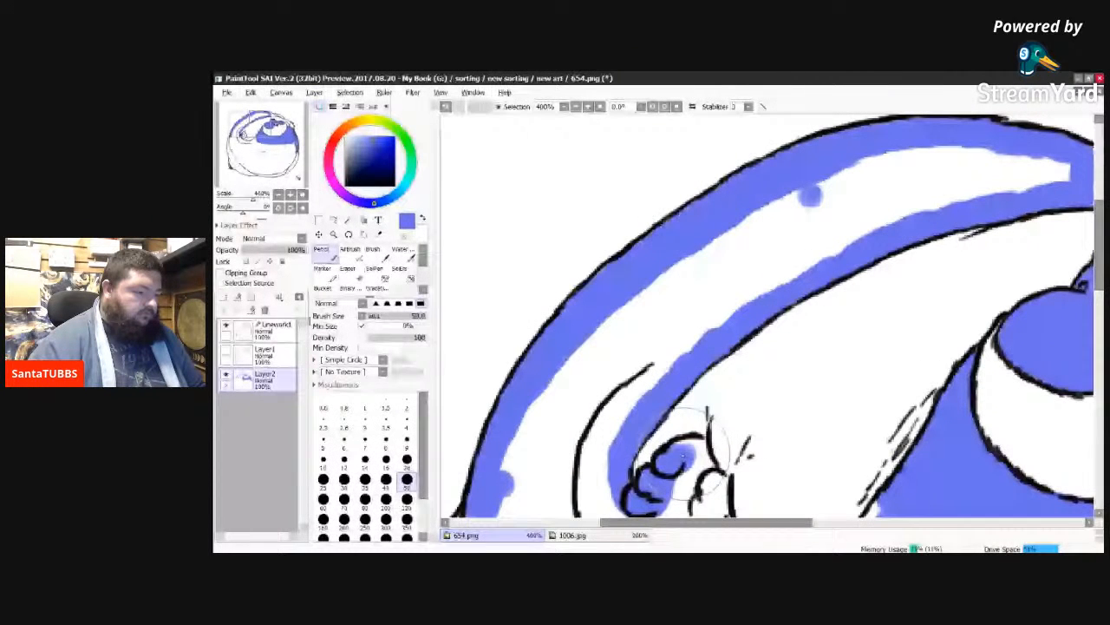
# Step: Fill the small hand's fingers and palm with blue and extend the colour across the crease towards the arm's outer edge
pyautogui.moveTo(683, 456); pyautogui.dragTo(692, 457)
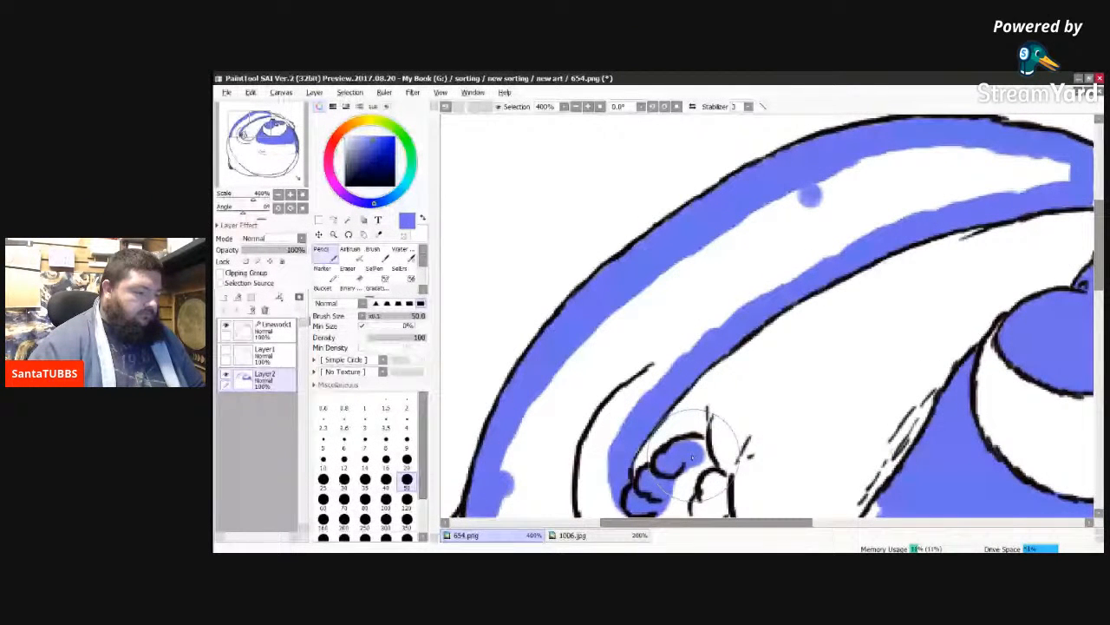
pyautogui.moveTo(692, 457); pyautogui.dragTo(715, 488)
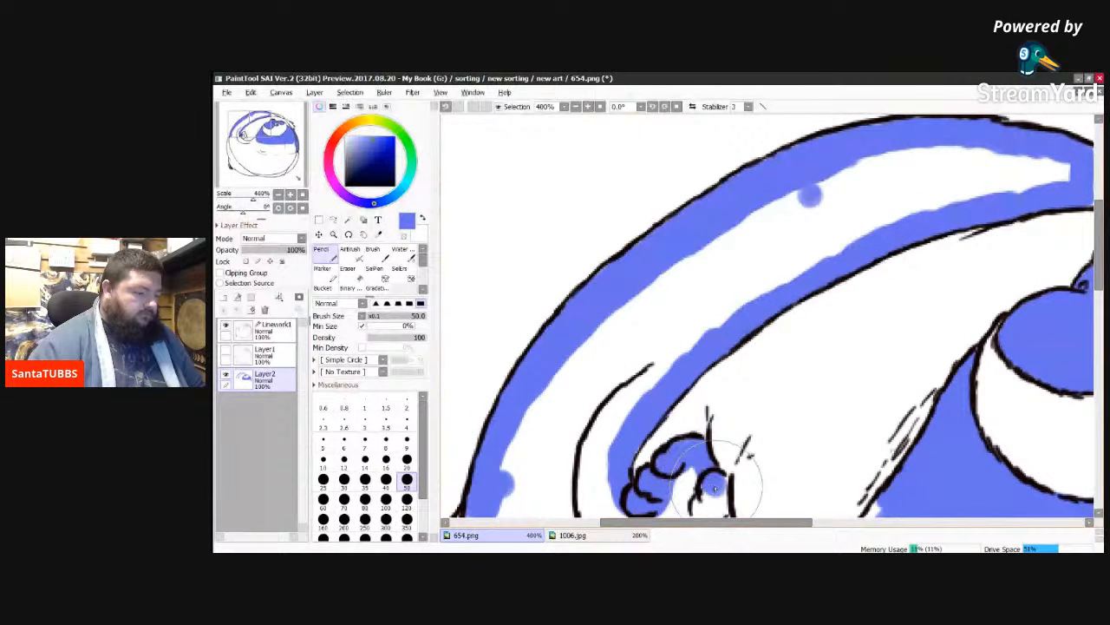
pyautogui.moveTo(715, 489); pyautogui.dragTo(680, 484)
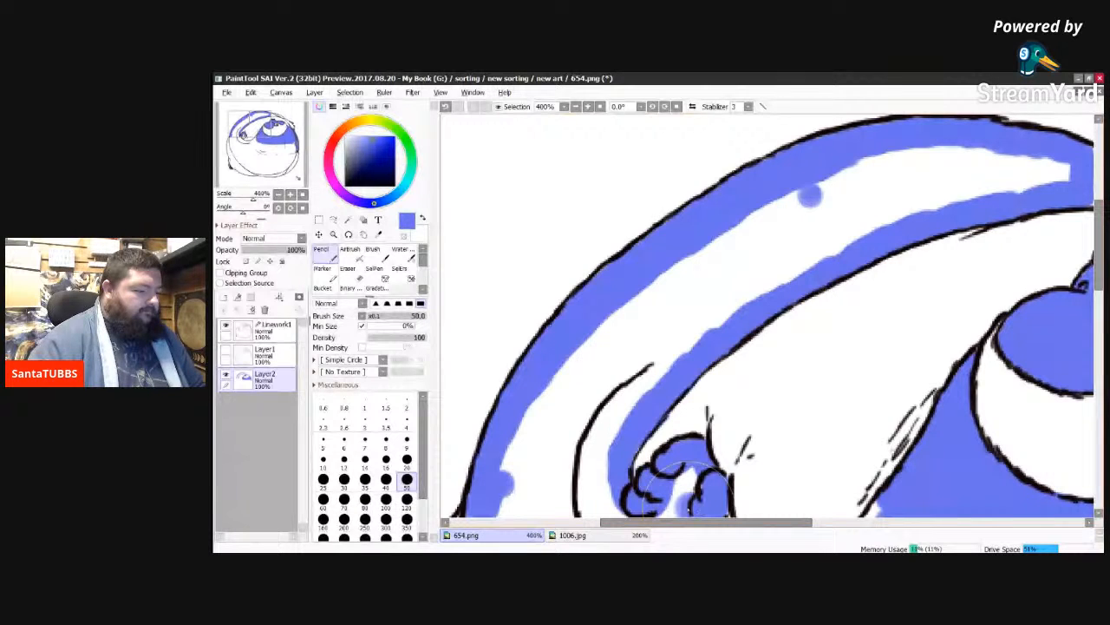
pyautogui.moveTo(690, 495); pyautogui.dragTo(555, 503)
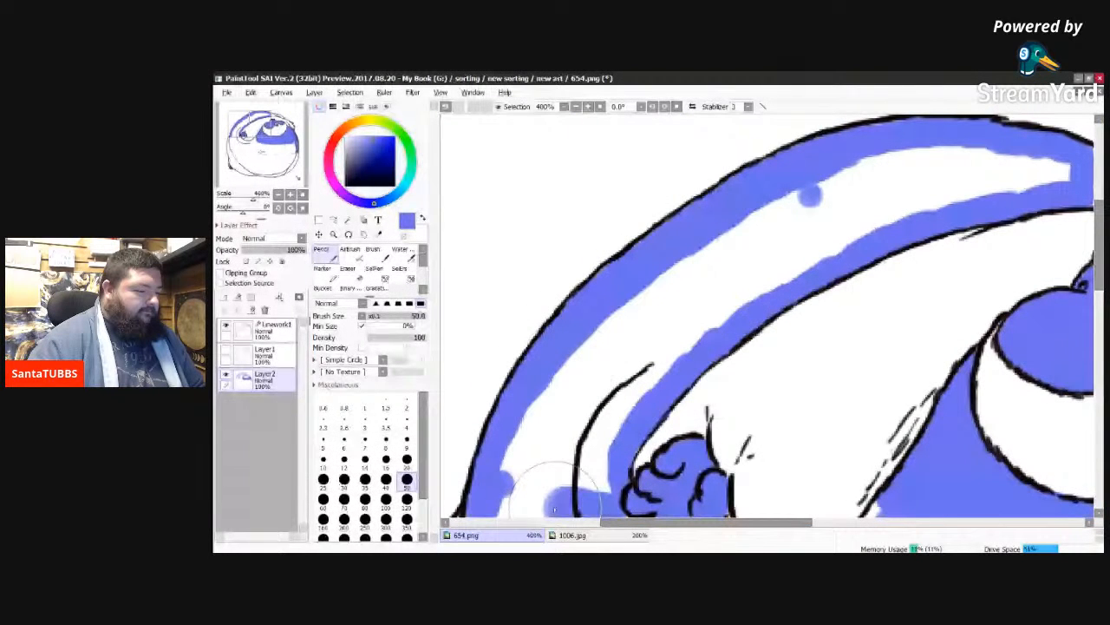
# Step: Fill the white strip between the arm's blue borders, including the area between the crease line and the small hand
pyautogui.moveTo(555, 509); pyautogui.dragTo(565, 368)
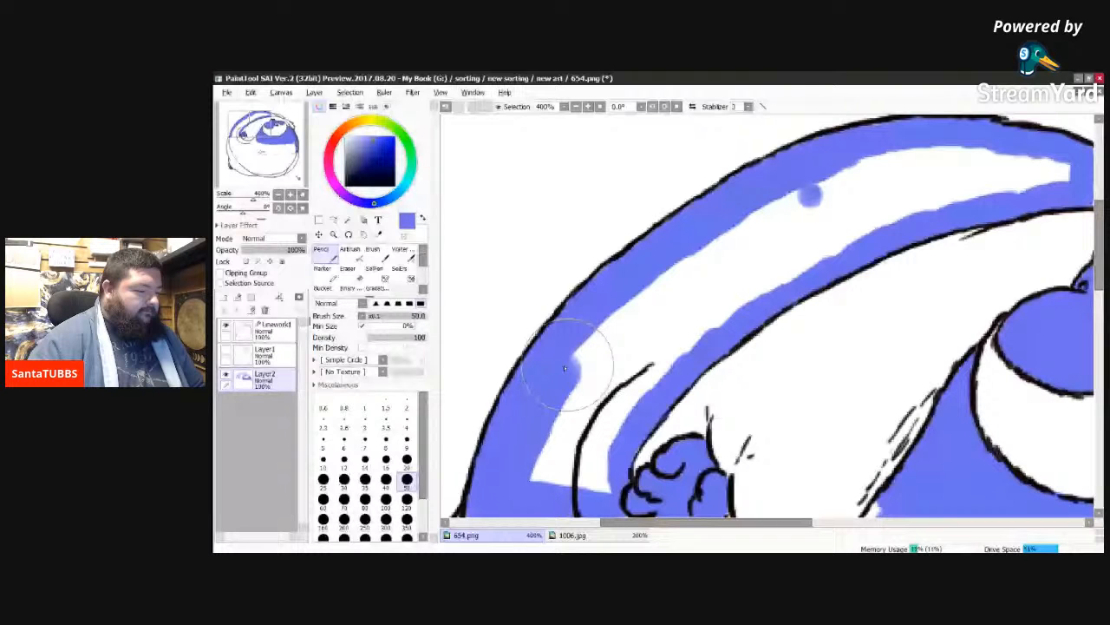
pyautogui.hotkey('ctrl', 'z')
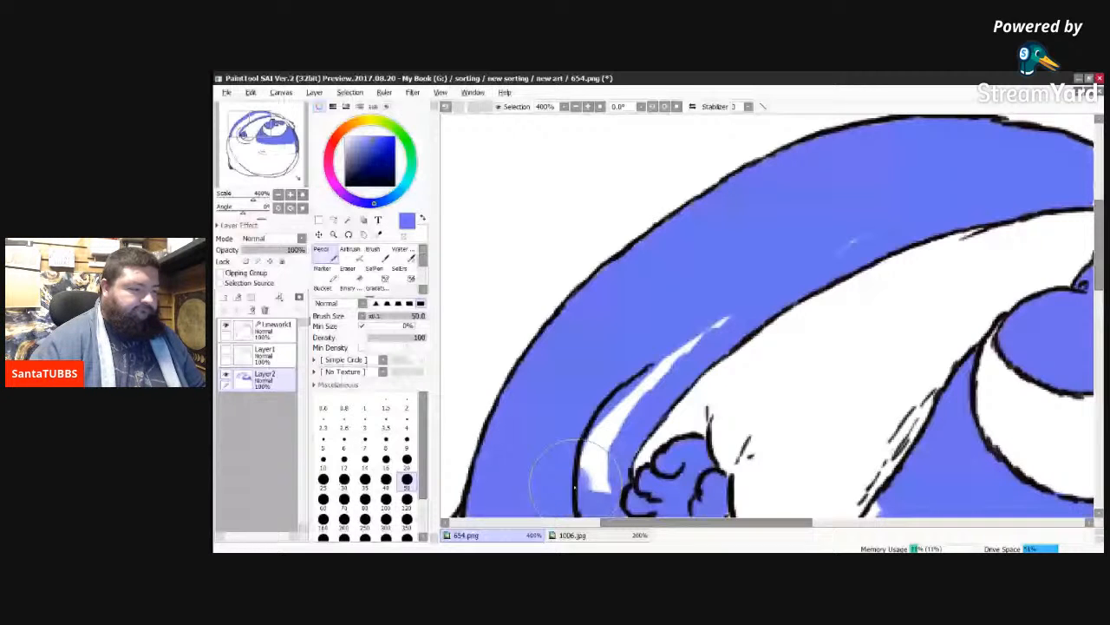
pyautogui.hotkey('ctrl', 'z')
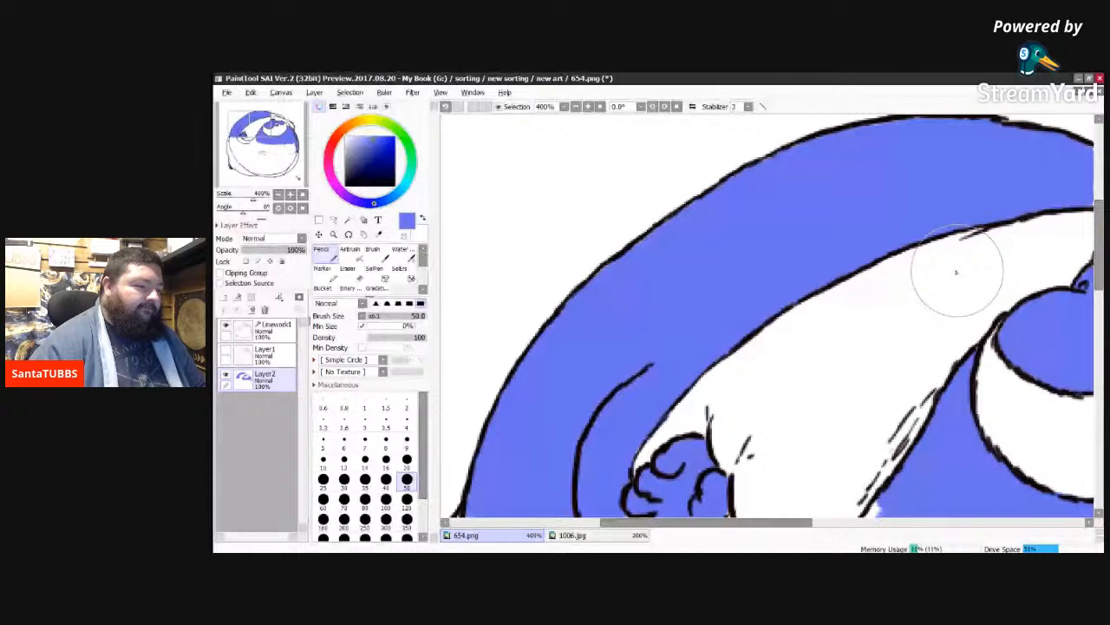
# Step: Paint the arm's tapering end above the cap and the sliver beyond it blue, filling the narrow gaps with a size 20 brush
pyautogui.moveTo(720, 523); pyautogui.dragTo(846, 522)
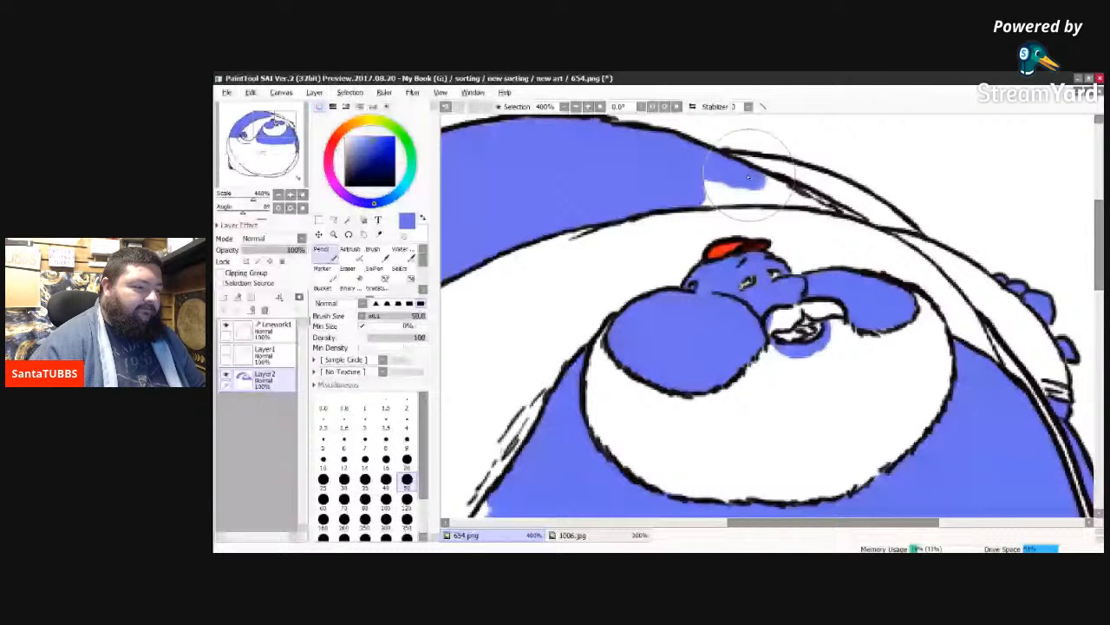
pyautogui.moveTo(748, 177); pyautogui.dragTo(790, 198)
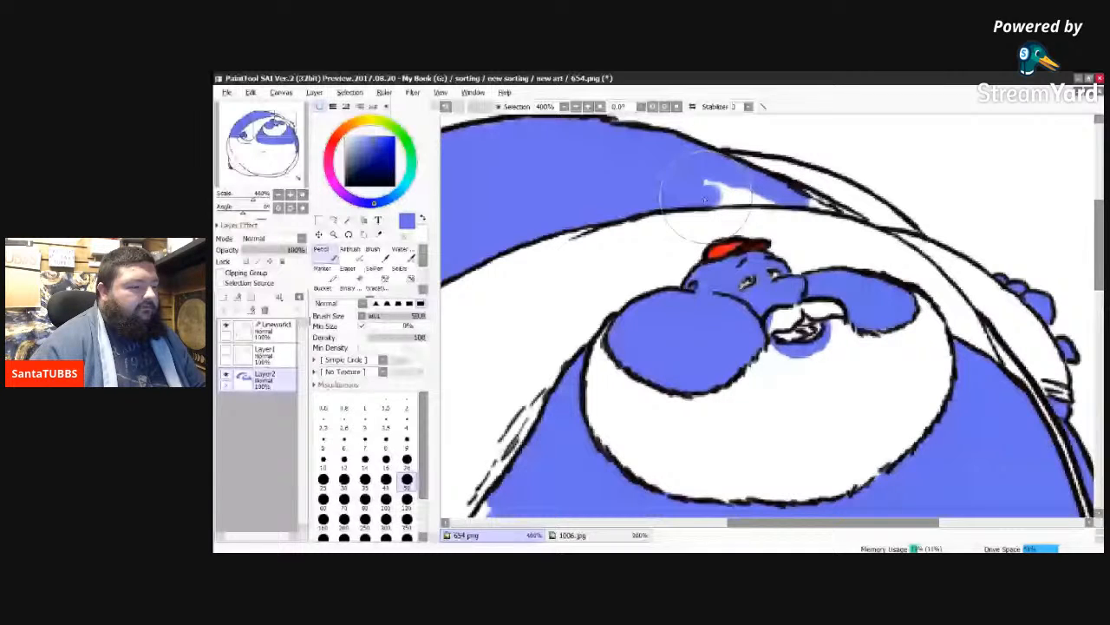
pyautogui.moveTo(705, 201); pyautogui.dragTo(811, 178)
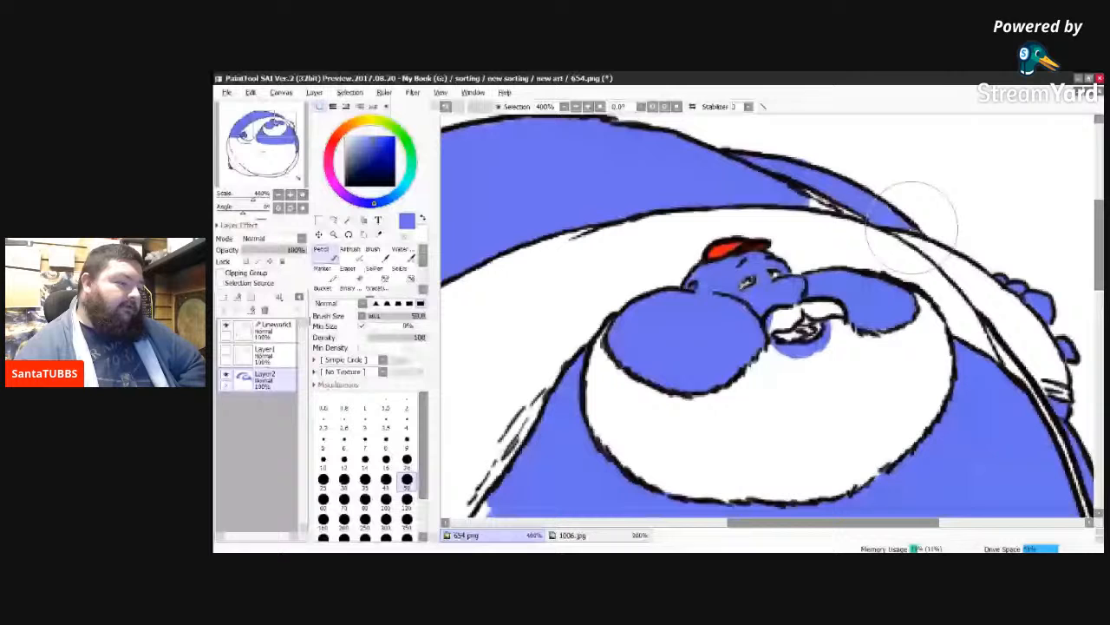
pyautogui.click(407, 462)
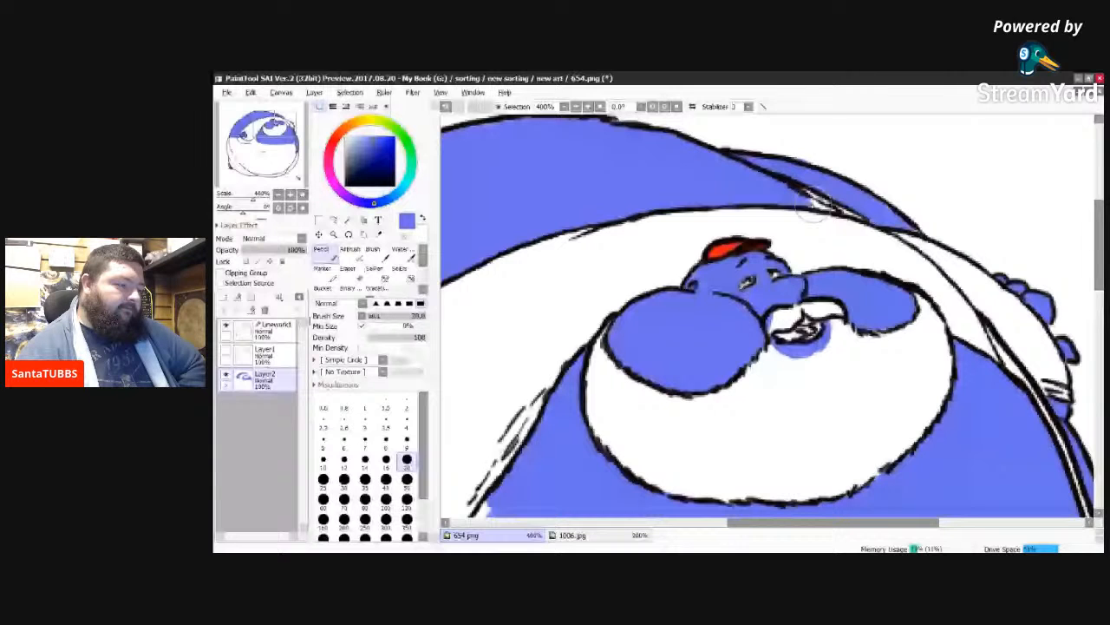
pyautogui.moveTo(814, 206); pyautogui.dragTo(870, 222)
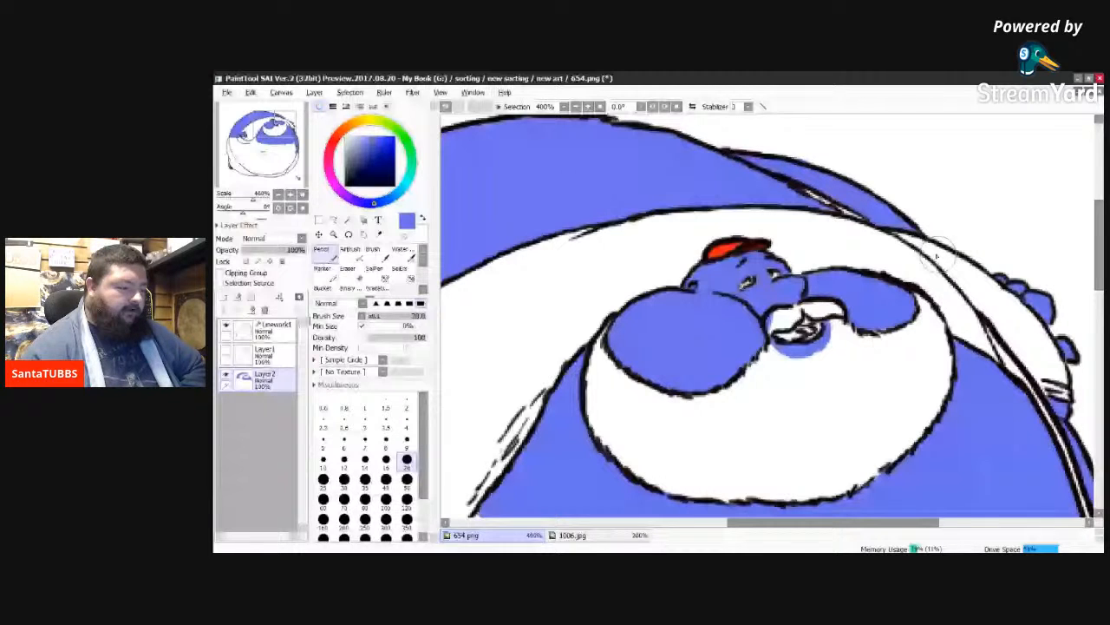
# Step: Fill the remaining white gap along the underside of the small hand with blue
pyautogui.moveTo(823, 523); pyautogui.dragTo(664, 541)
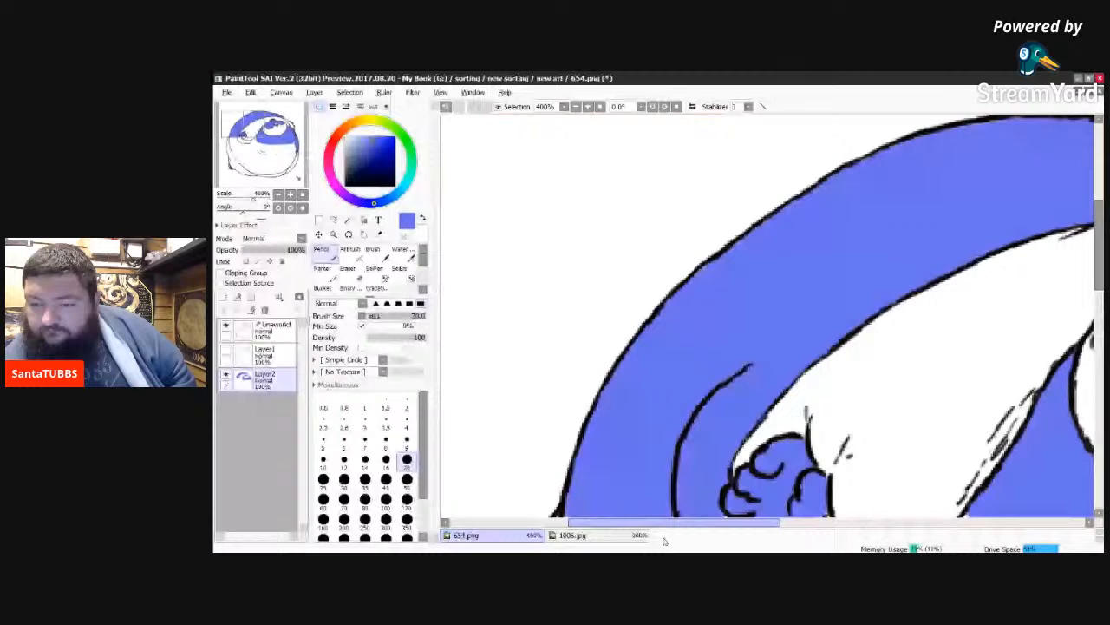
pyautogui.moveTo(665, 541); pyautogui.dragTo(699, 538)
pyautogui.moveTo(1098, 227); pyautogui.dragTo(1097, 314)
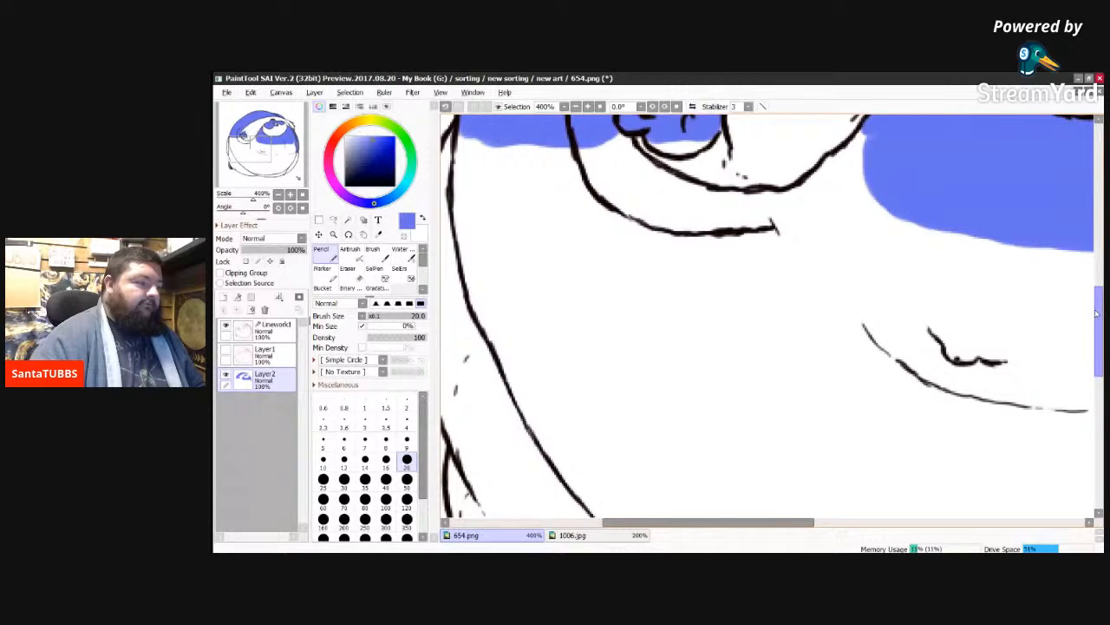
pyautogui.moveTo(652, 145); pyautogui.dragTo(675, 141)
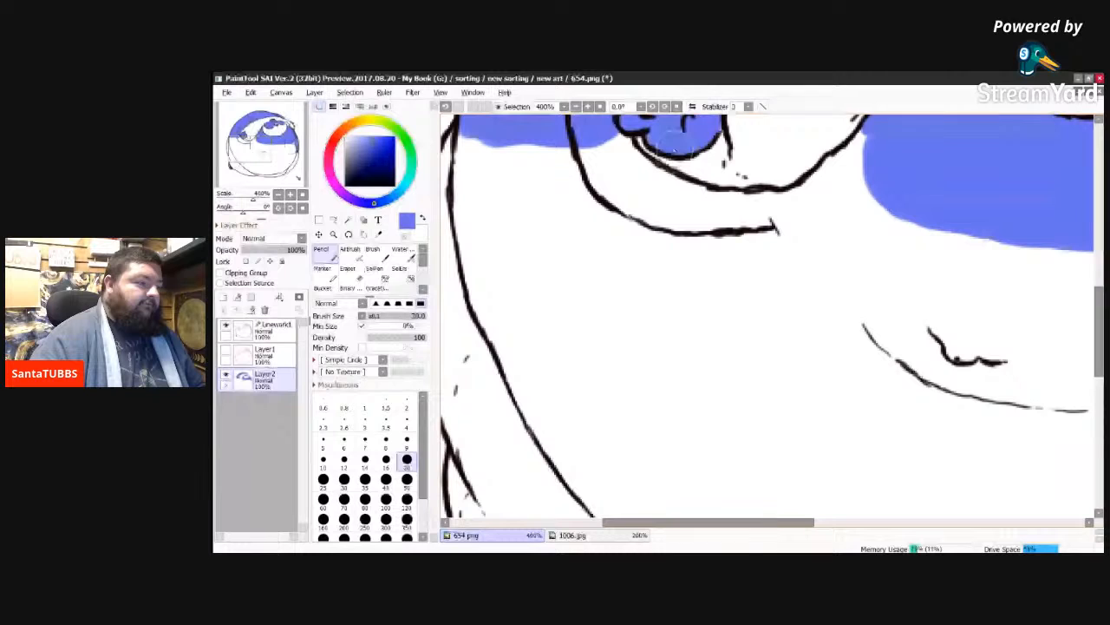
# Step: Paint a blue border just inside the body's left outline, from the existing blue edge down the long curve with the size 20 pencil
pyautogui.moveTo(464, 139); pyautogui.dragTo(462, 173)
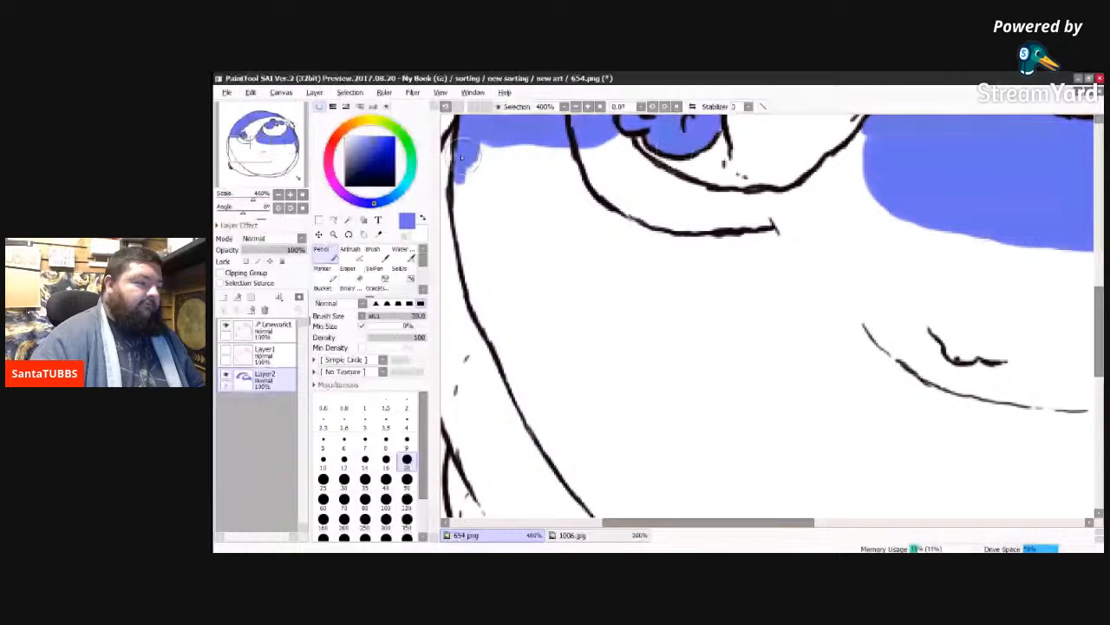
pyautogui.moveTo(461, 157); pyautogui.dragTo(469, 252)
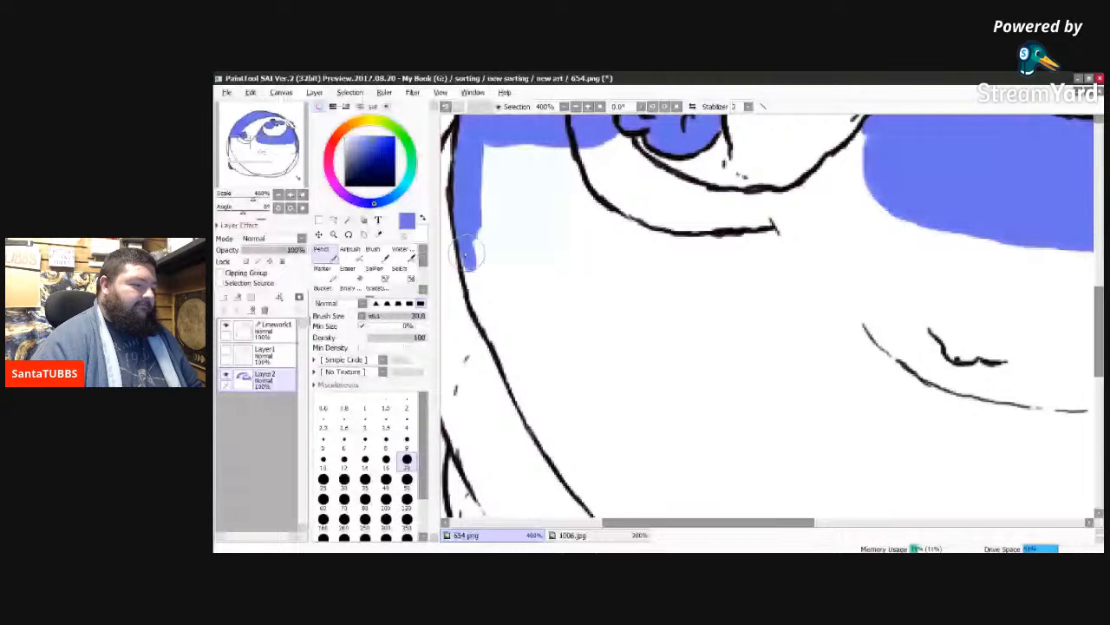
pyautogui.moveTo(466, 253); pyautogui.dragTo(492, 326)
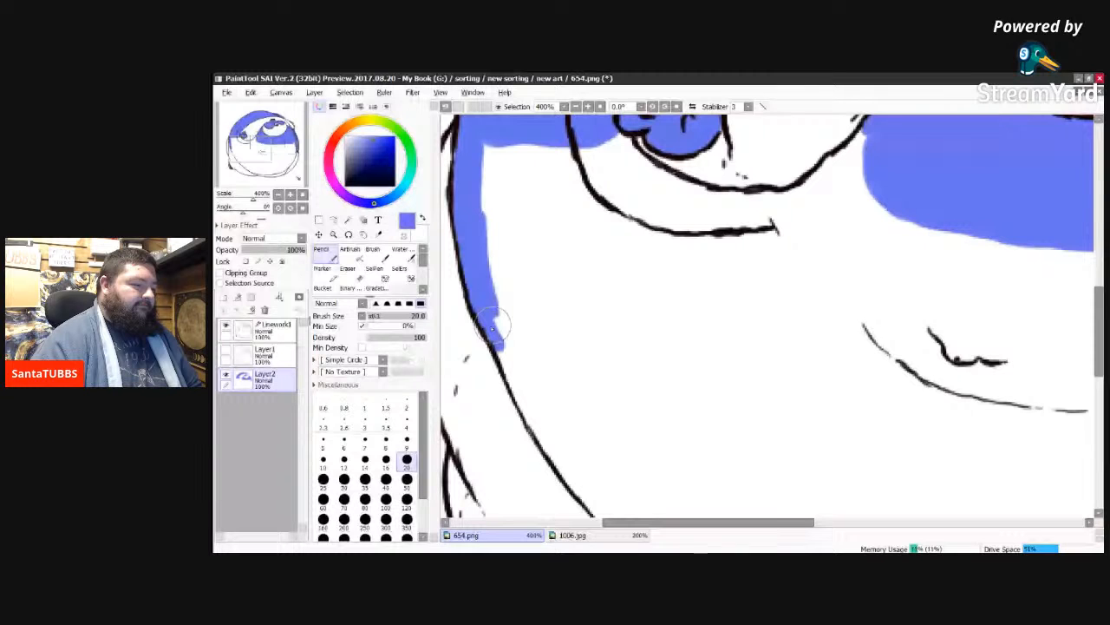
pyautogui.moveTo(493, 327); pyautogui.dragTo(511, 365)
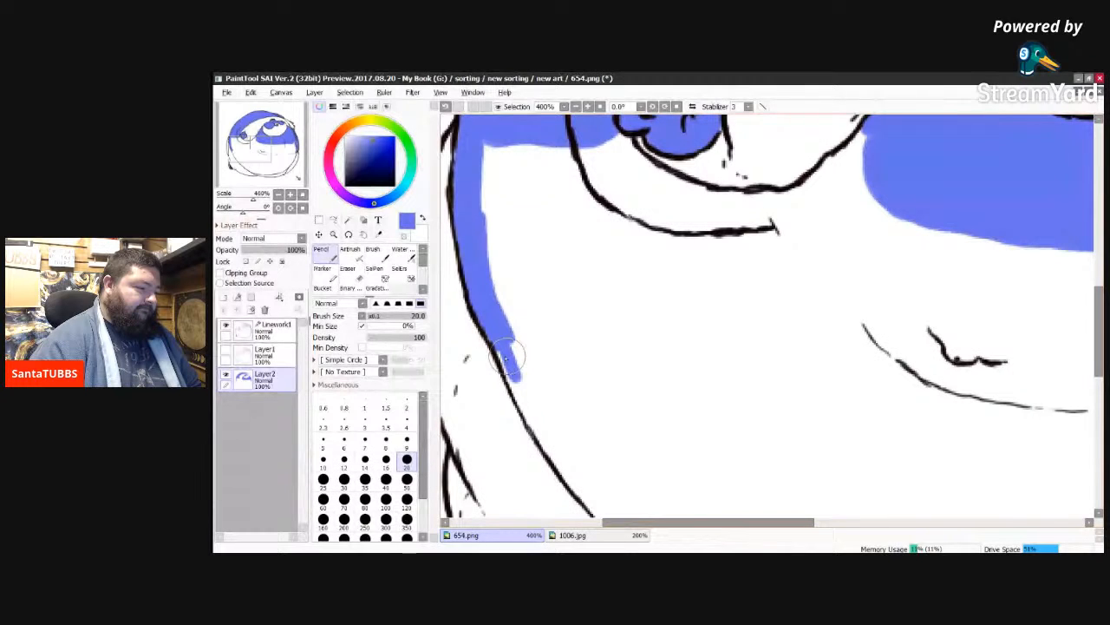
pyautogui.moveTo(509, 358); pyautogui.dragTo(525, 397)
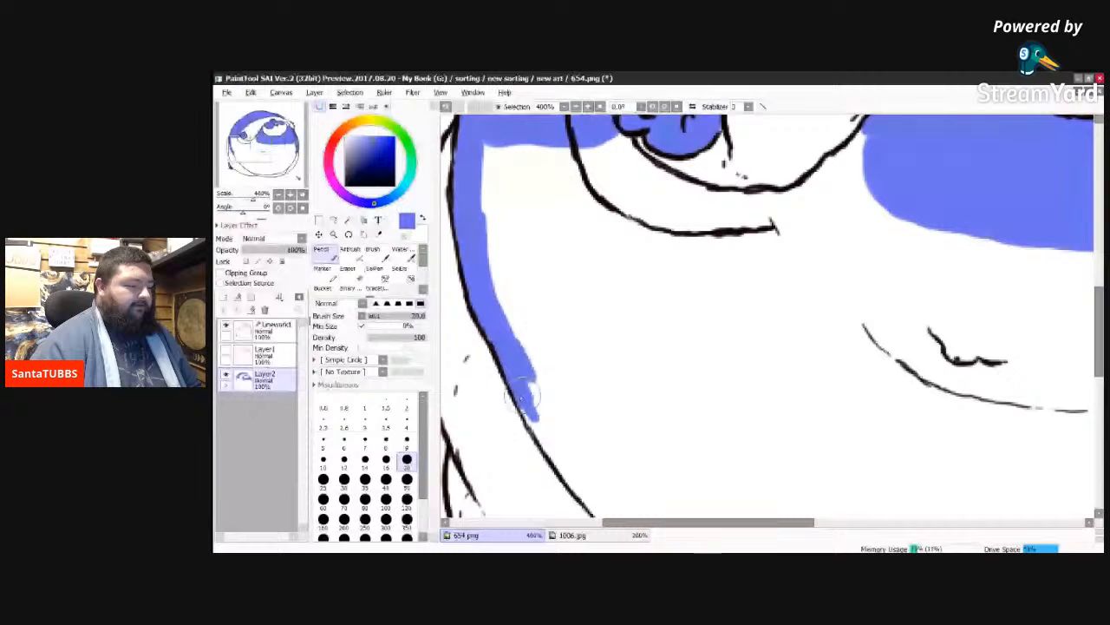
pyautogui.moveTo(525, 395); pyautogui.dragTo(554, 441)
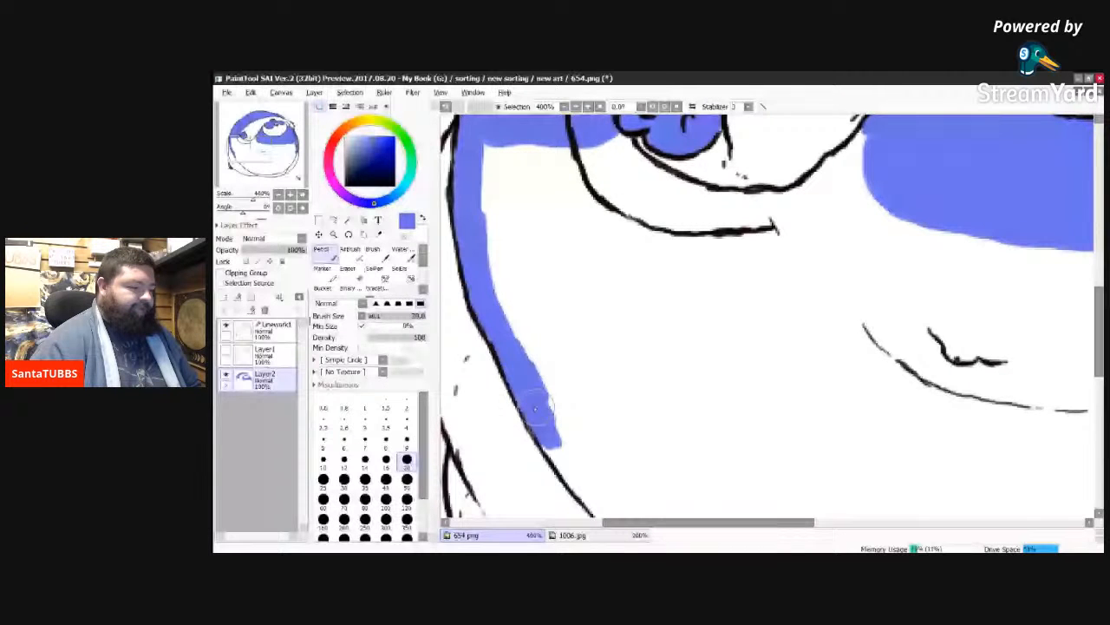
pyautogui.moveTo(536, 408); pyautogui.dragTo(563, 466)
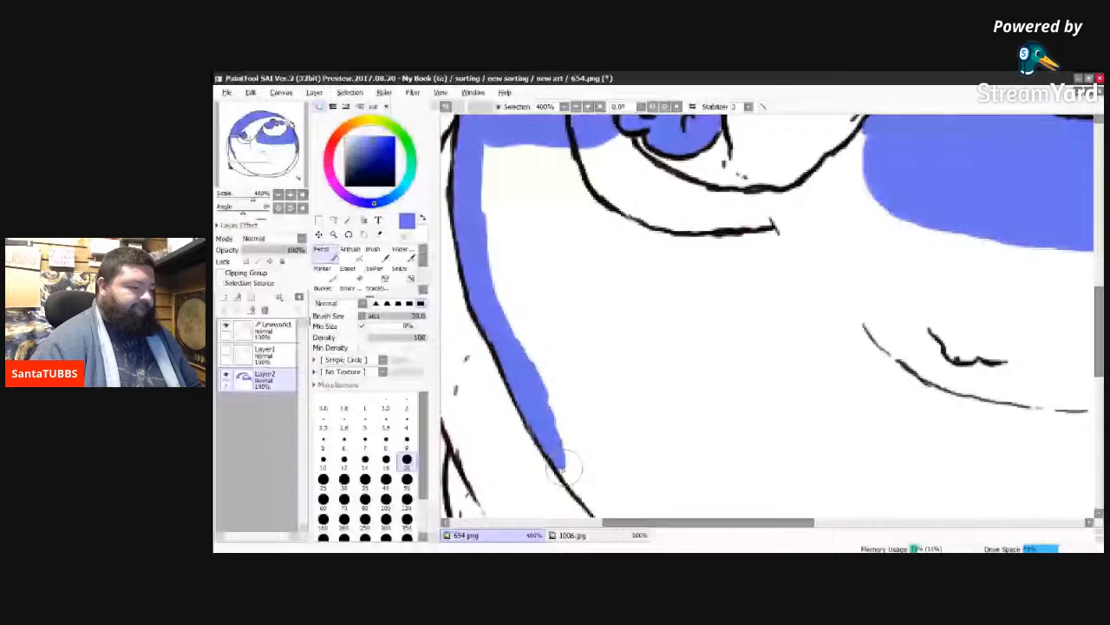
pyautogui.moveTo(562, 462); pyautogui.dragTo(575, 484)
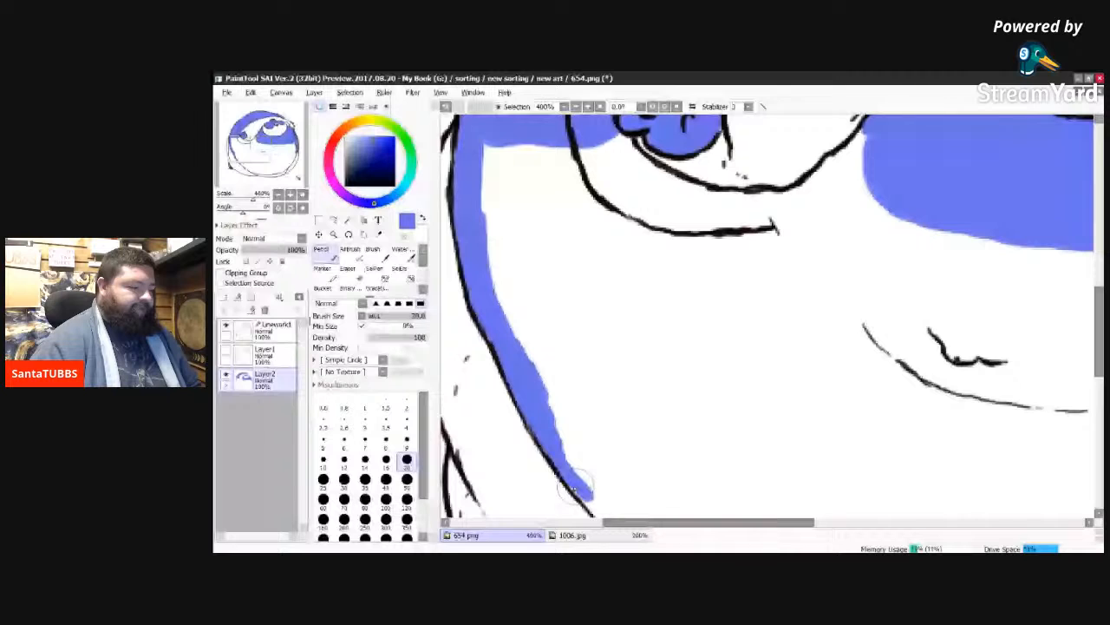
pyautogui.moveTo(574, 482); pyautogui.dragTo(598, 494)
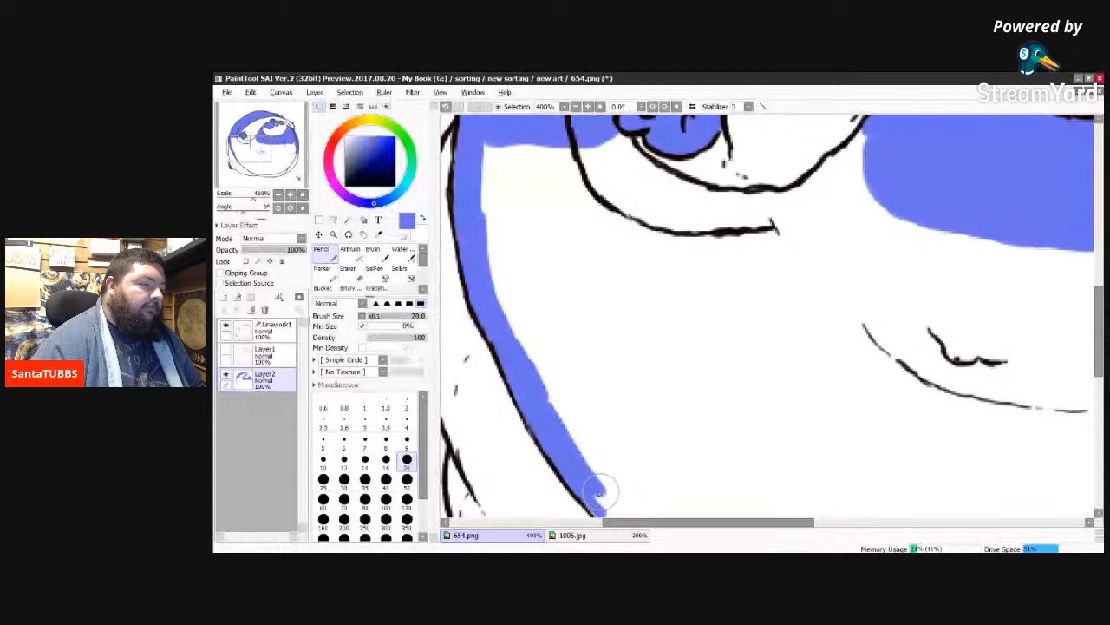
# Step: Paint a blue band along the underside of the curved line below the small hand, up towards the blue area on its right
pyautogui.moveTo(617, 139); pyautogui.dragTo(740, 208)
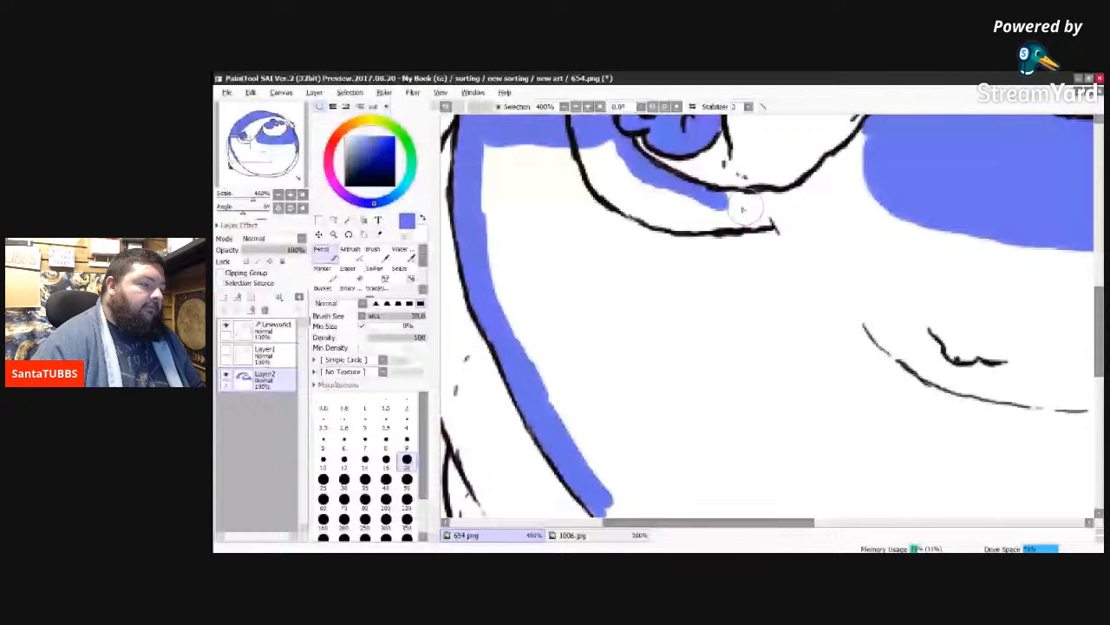
pyautogui.moveTo(742, 208); pyautogui.dragTo(767, 201)
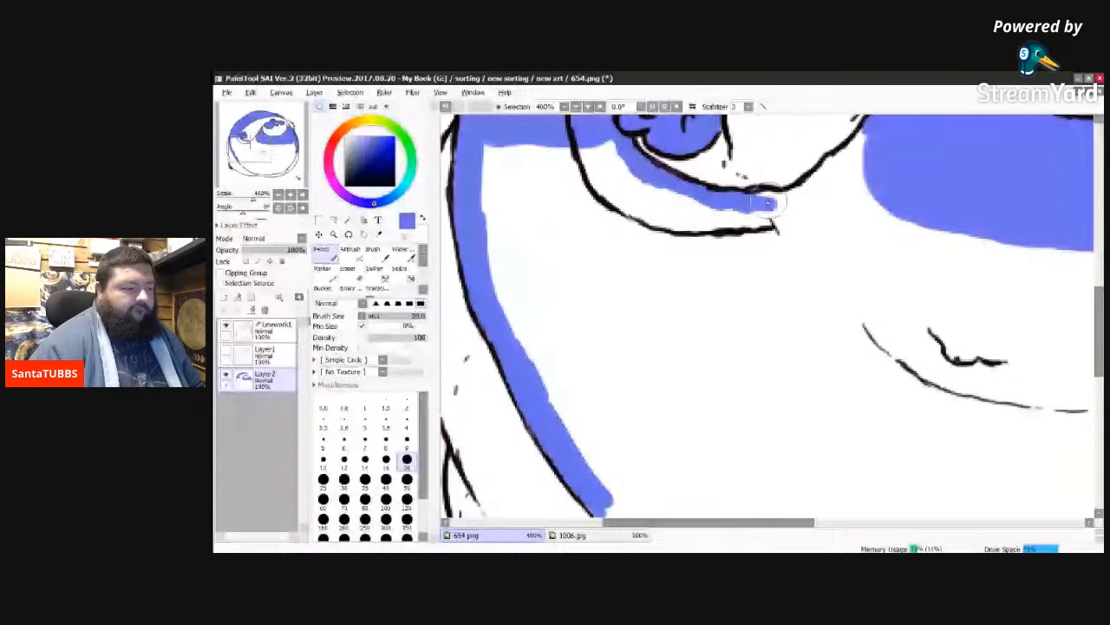
pyautogui.moveTo(767, 202); pyautogui.dragTo(761, 202)
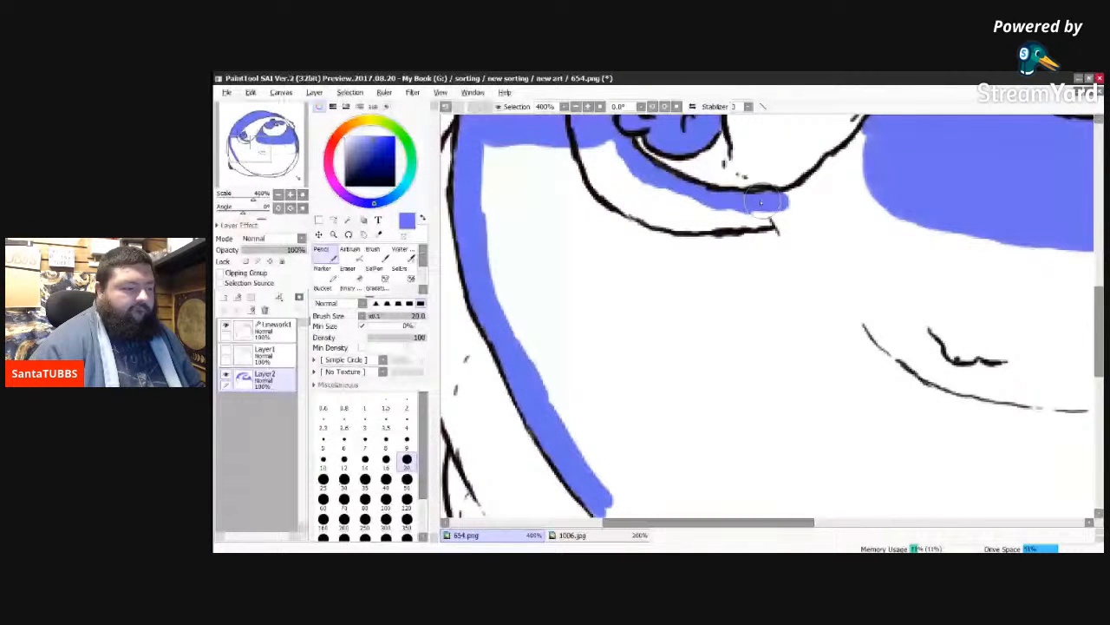
pyautogui.moveTo(761, 202); pyautogui.dragTo(821, 184)
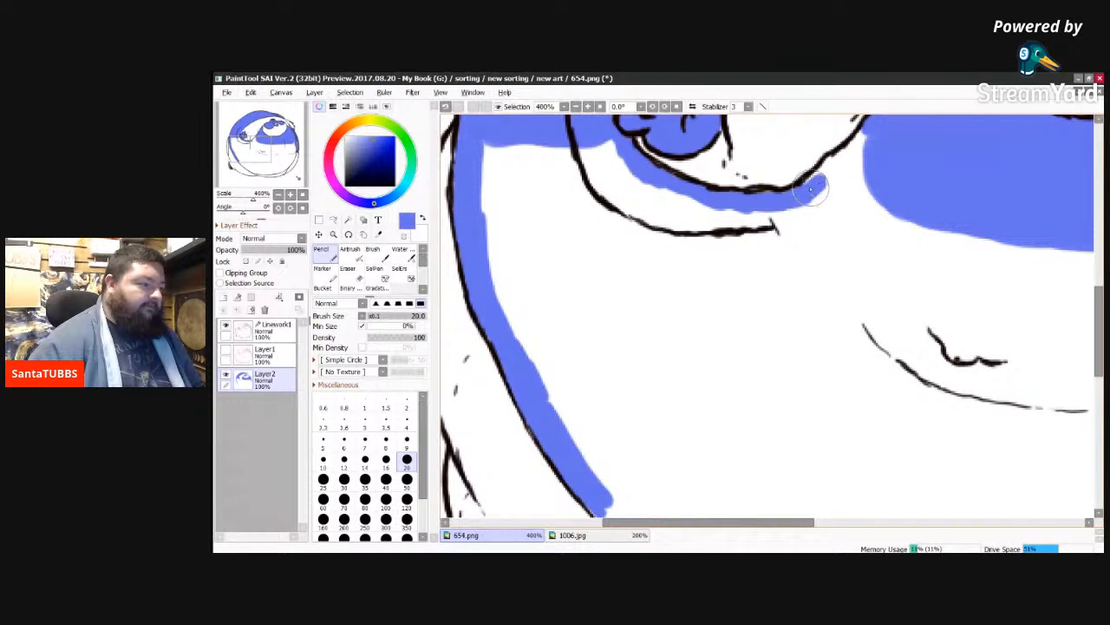
pyautogui.moveTo(811, 188); pyautogui.dragTo(859, 153)
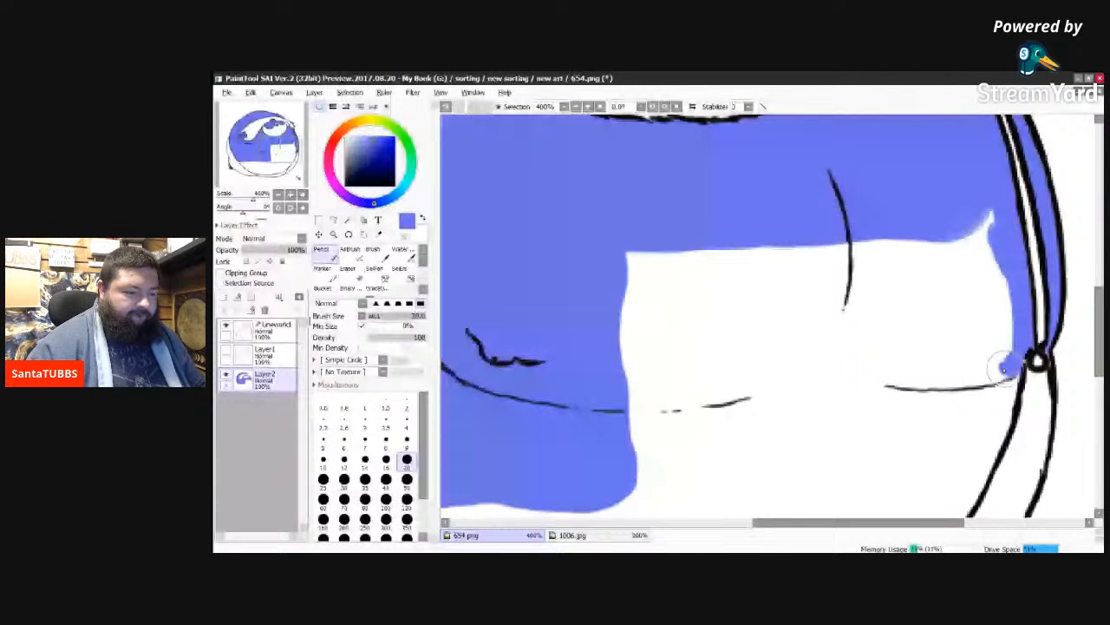
# Step: Enclose the white area on the body's right side with blue, along the outline below the small ring and back across the belly
pyautogui.moveTo(1004, 369); pyautogui.dragTo(1012, 386)
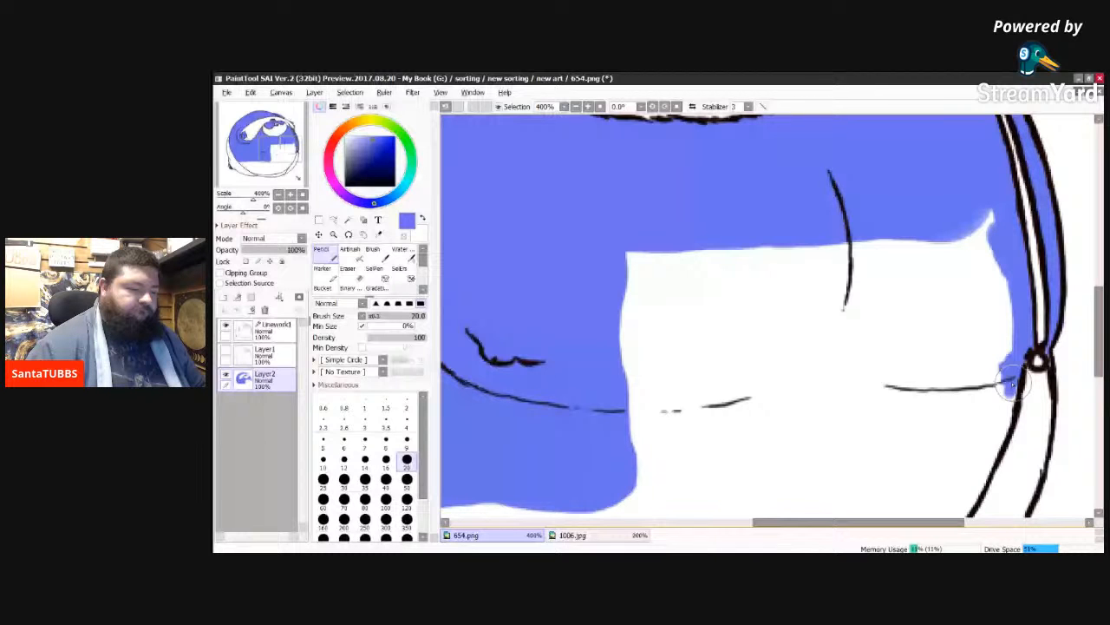
pyautogui.moveTo(1013, 384); pyautogui.dragTo(964, 501)
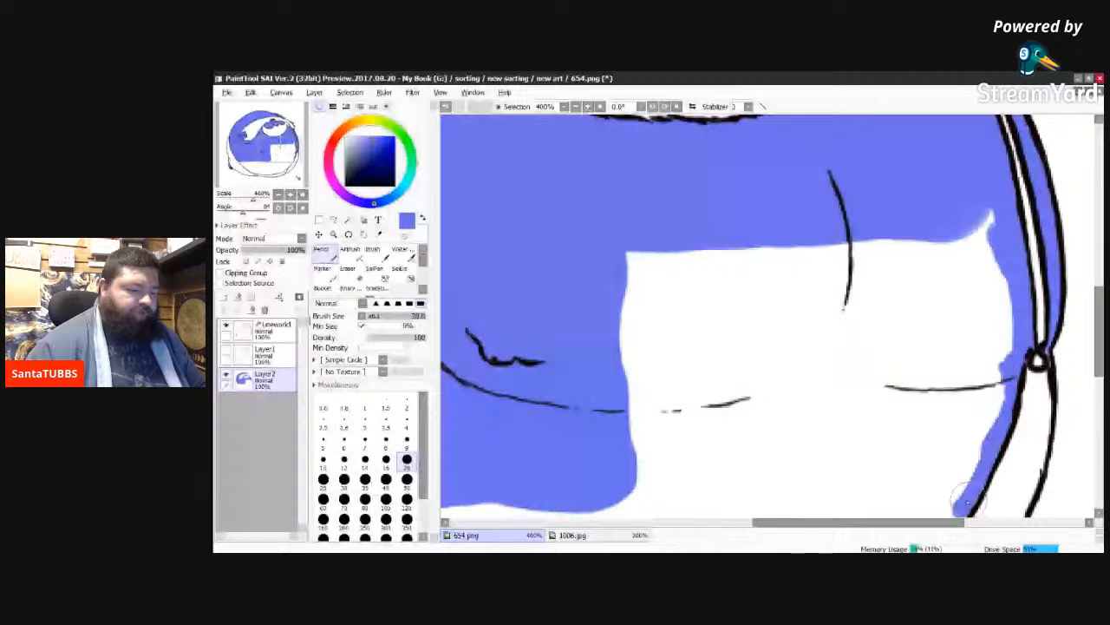
pyautogui.moveTo(966, 499); pyautogui.dragTo(951, 503)
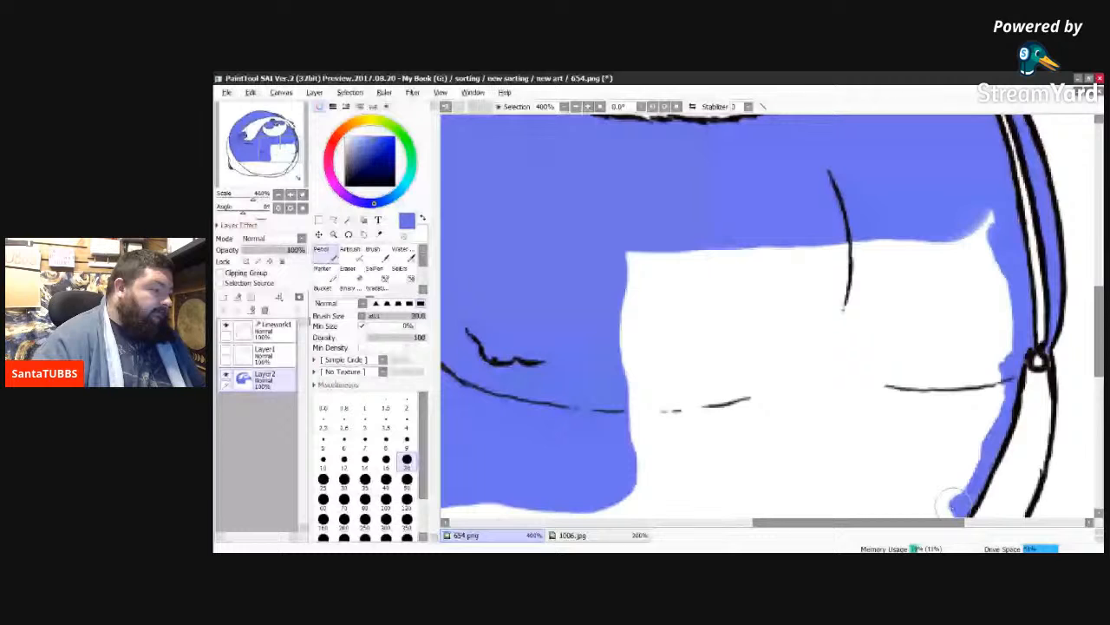
pyautogui.moveTo(953, 504); pyautogui.dragTo(623, 501)
# Step: Bucket-fill the enclosed white area on the body's right side with blue
pyautogui.scroll(-2, 363, 285)
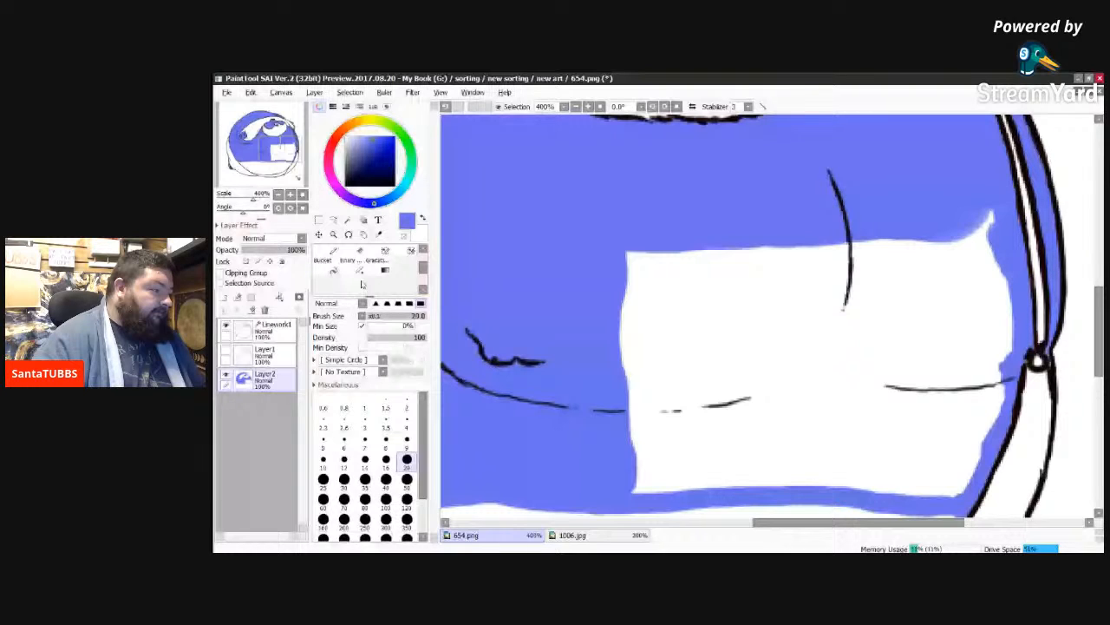
pyautogui.click(325, 264)
pyautogui.click(775, 351)
# Step: Paint a blue border with the pencil inside the belly's lower-left outline, down to where the two bottom curves meet
pyautogui.scroll(-3, 774, 350)
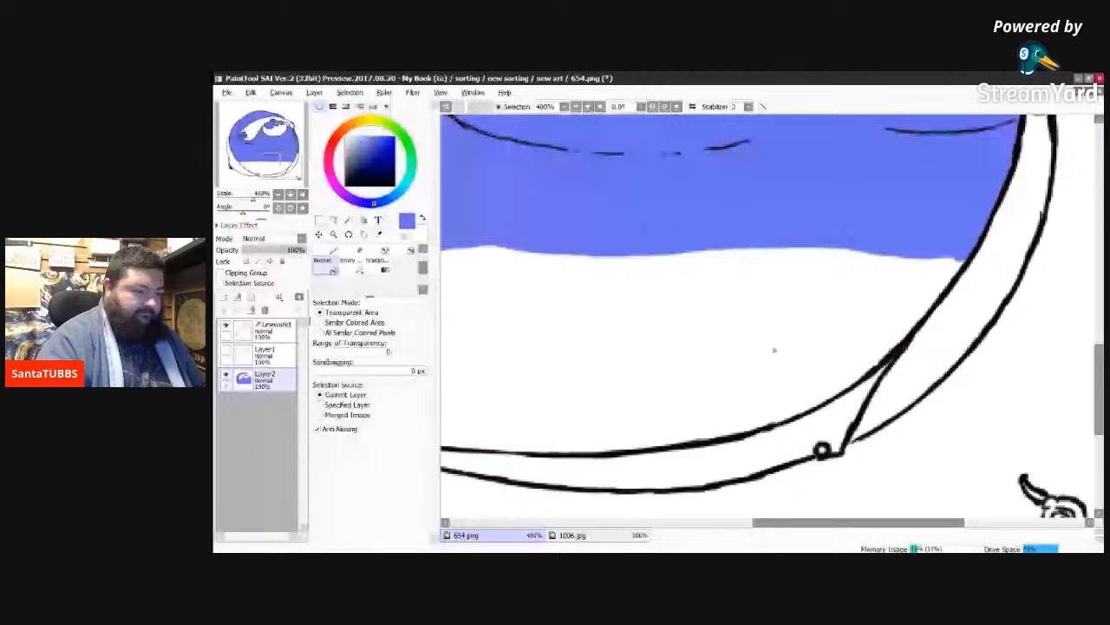
pyautogui.moveTo(925, 521); pyautogui.dragTo(829, 517)
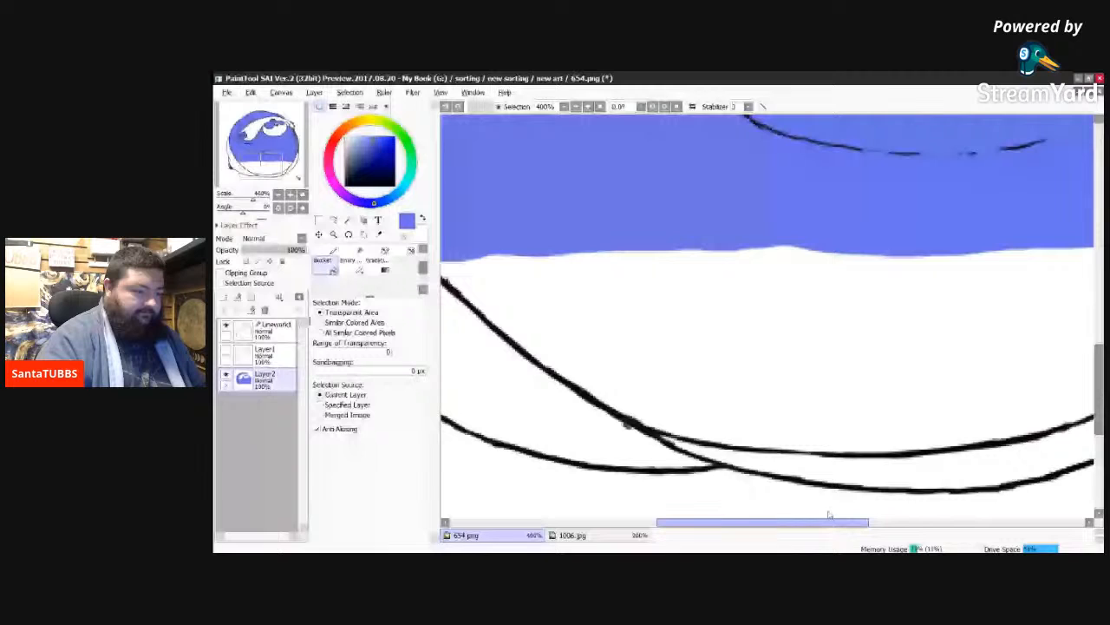
pyautogui.moveTo(829, 515); pyautogui.dragTo(813, 517)
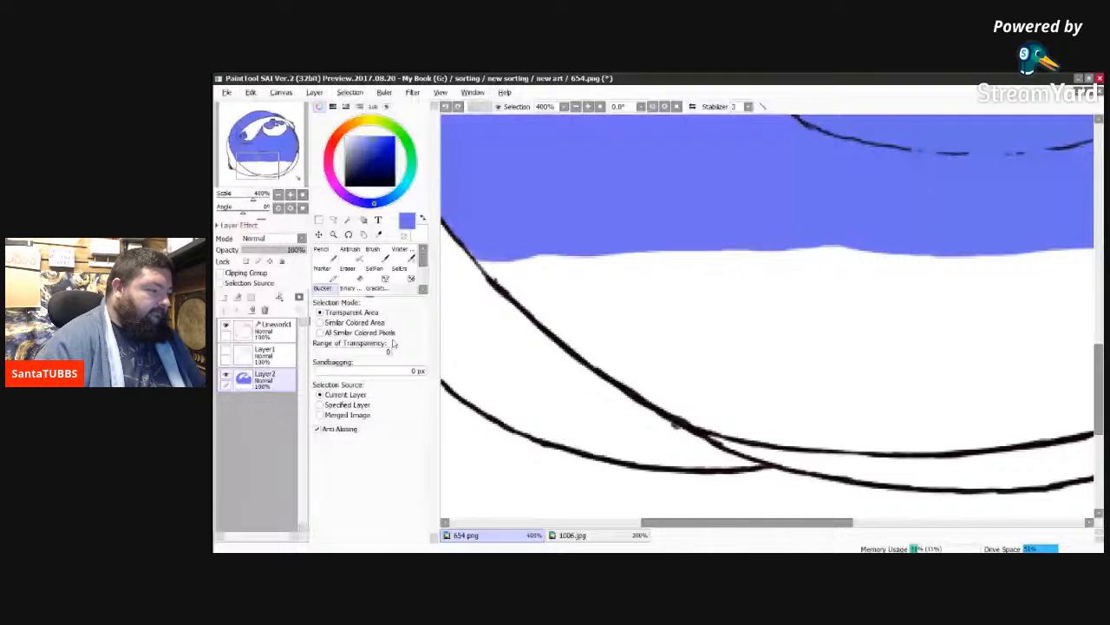
pyautogui.click(323, 253)
pyautogui.moveTo(490, 264); pyautogui.dragTo(528, 300)
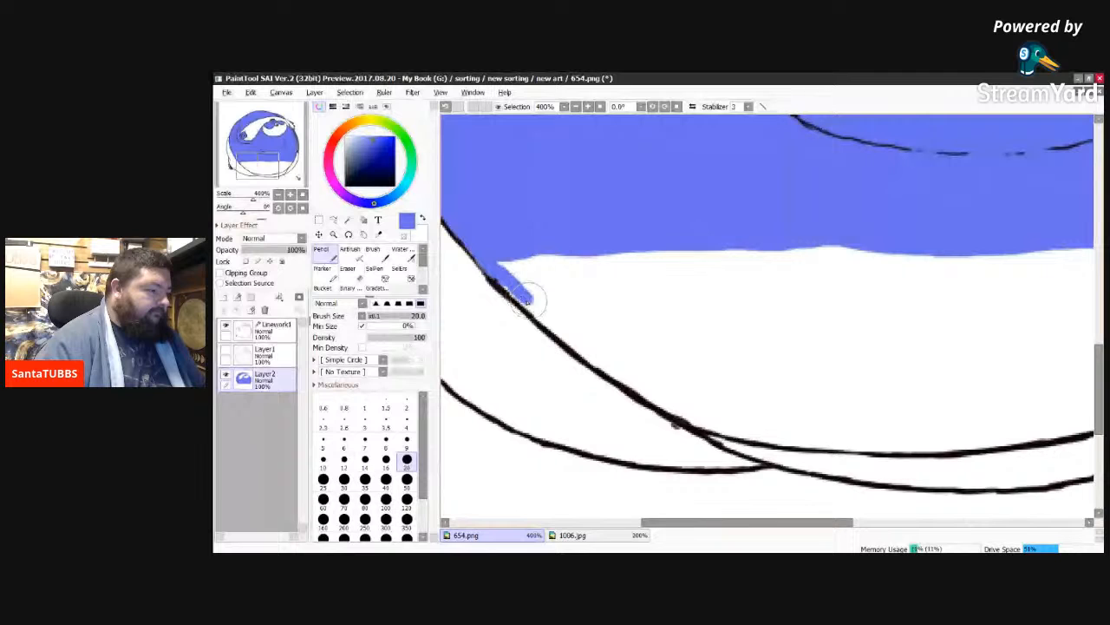
pyautogui.moveTo(527, 300); pyautogui.dragTo(541, 314)
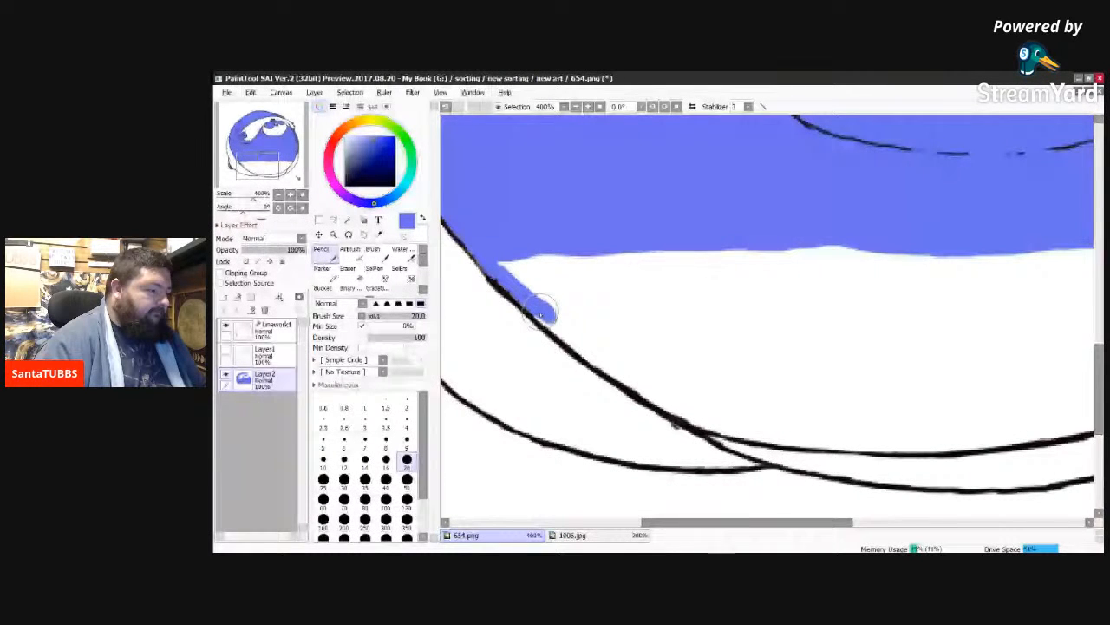
pyautogui.moveTo(540, 311); pyautogui.dragTo(578, 343)
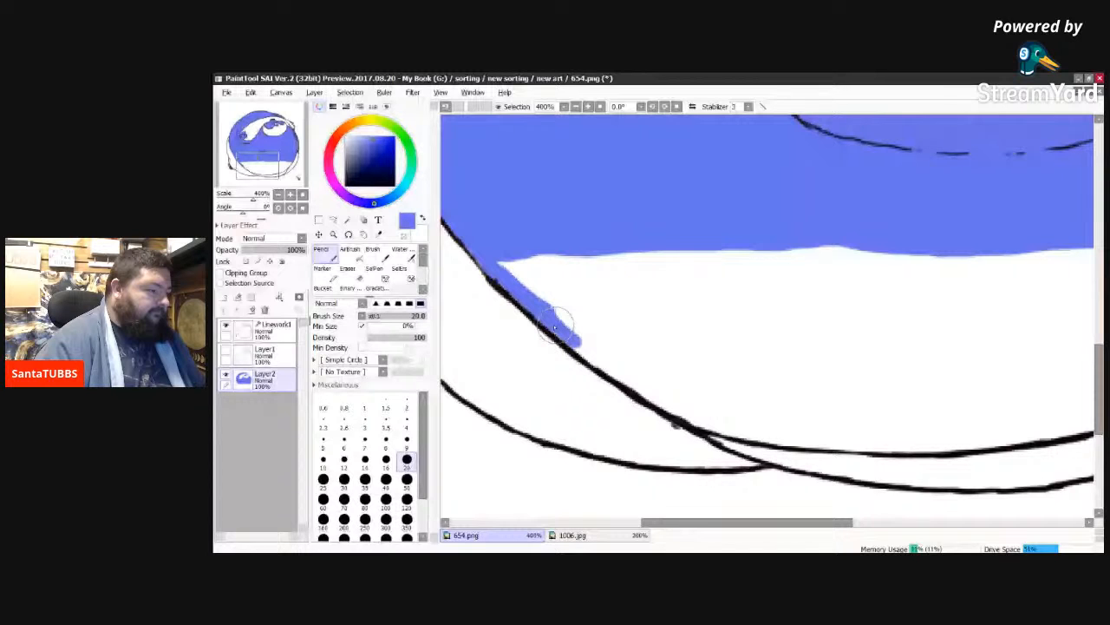
pyautogui.moveTo(554, 327); pyautogui.dragTo(615, 371)
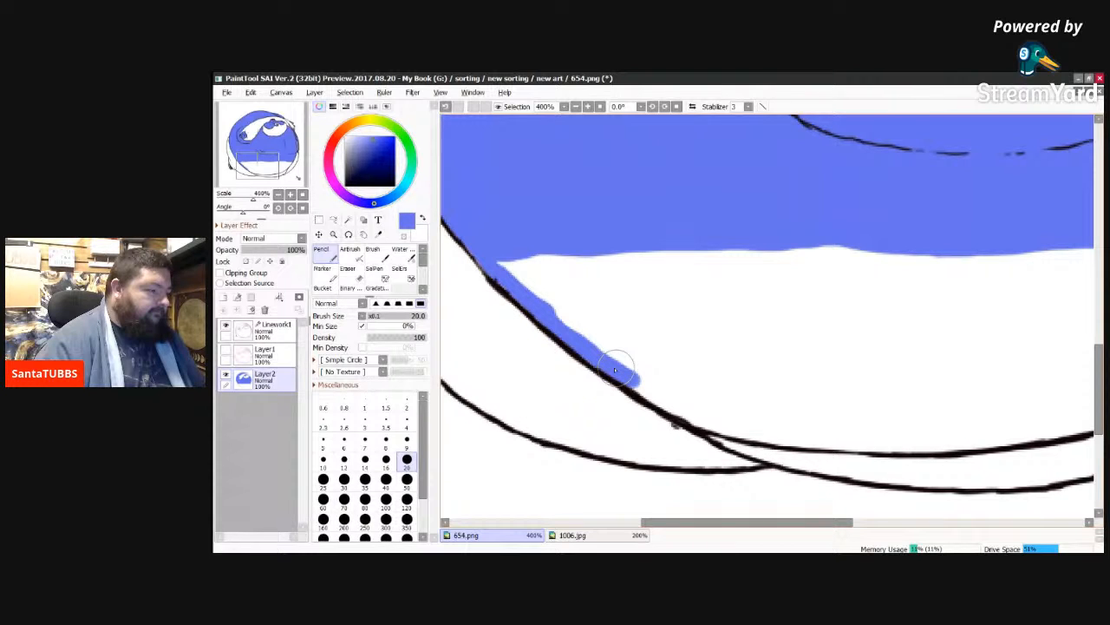
pyautogui.moveTo(615, 370); pyautogui.dragTo(723, 423)
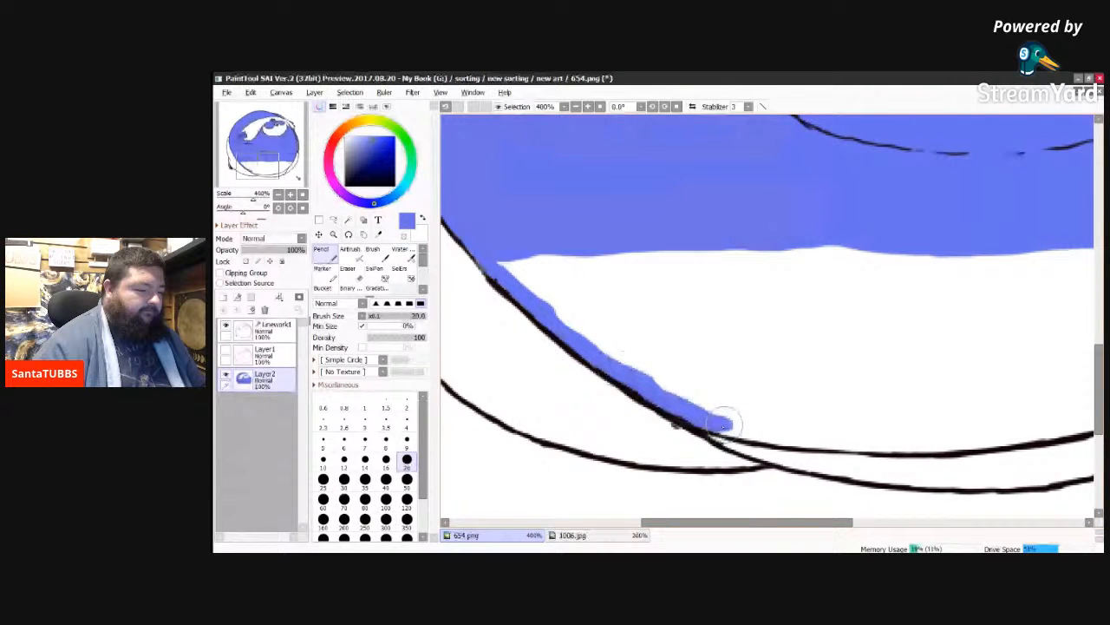
# Step: Continue the blue border along the belly's bottom curve and up the lower-right outline to enclose the remaining white area
pyautogui.moveTo(759, 522); pyautogui.dragTo(829, 519)
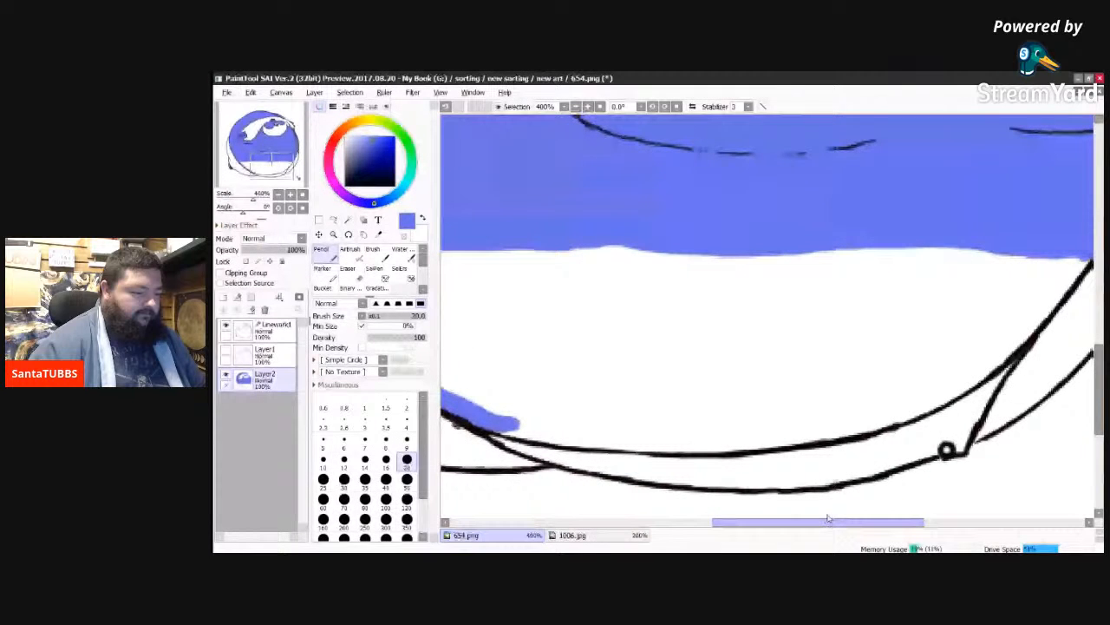
pyautogui.moveTo(828, 519); pyautogui.dragTo(832, 519)
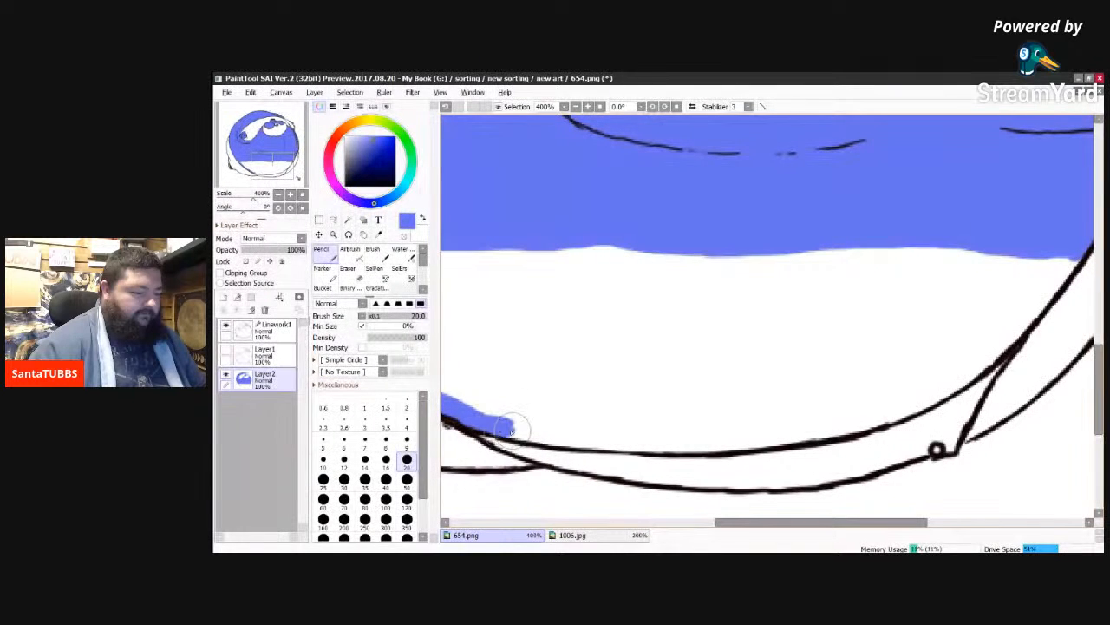
pyautogui.moveTo(501, 428); pyautogui.dragTo(538, 434)
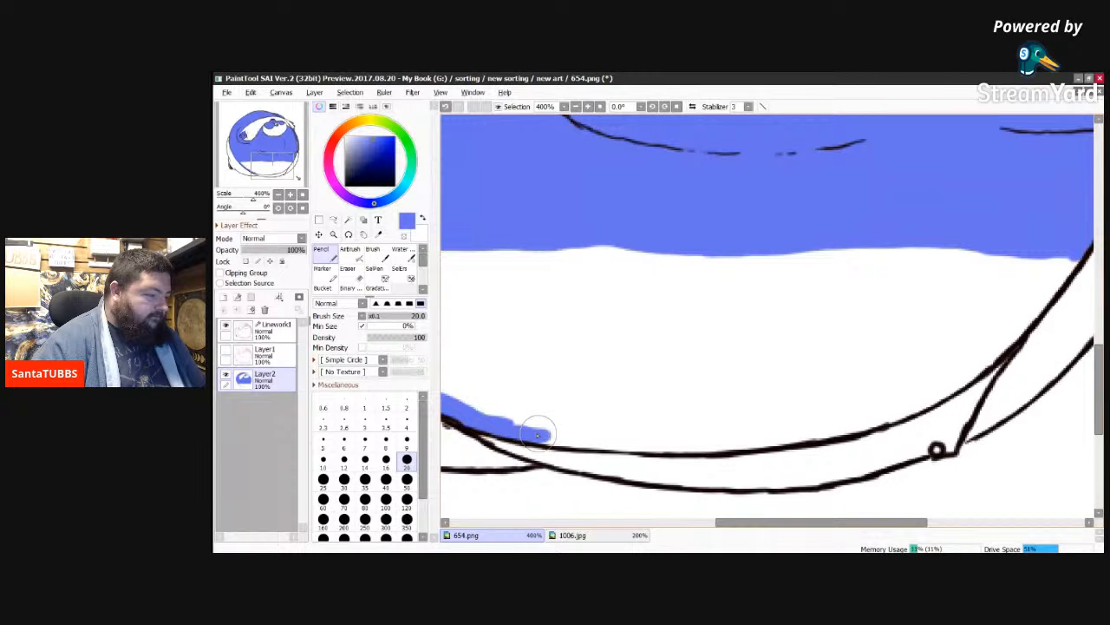
pyautogui.moveTo(537, 434); pyautogui.dragTo(652, 446)
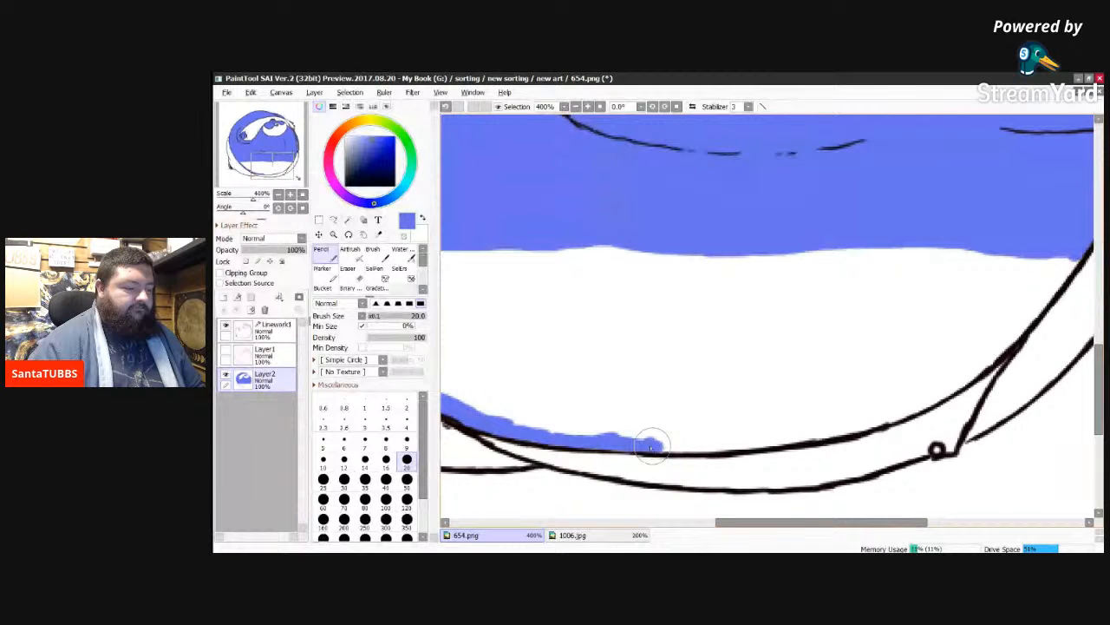
pyautogui.moveTo(652, 447)
pyautogui.mouseDown()
pyautogui.moveTo(732, 439)
pyautogui.moveTo(723, 445)
pyautogui.mouseUp()
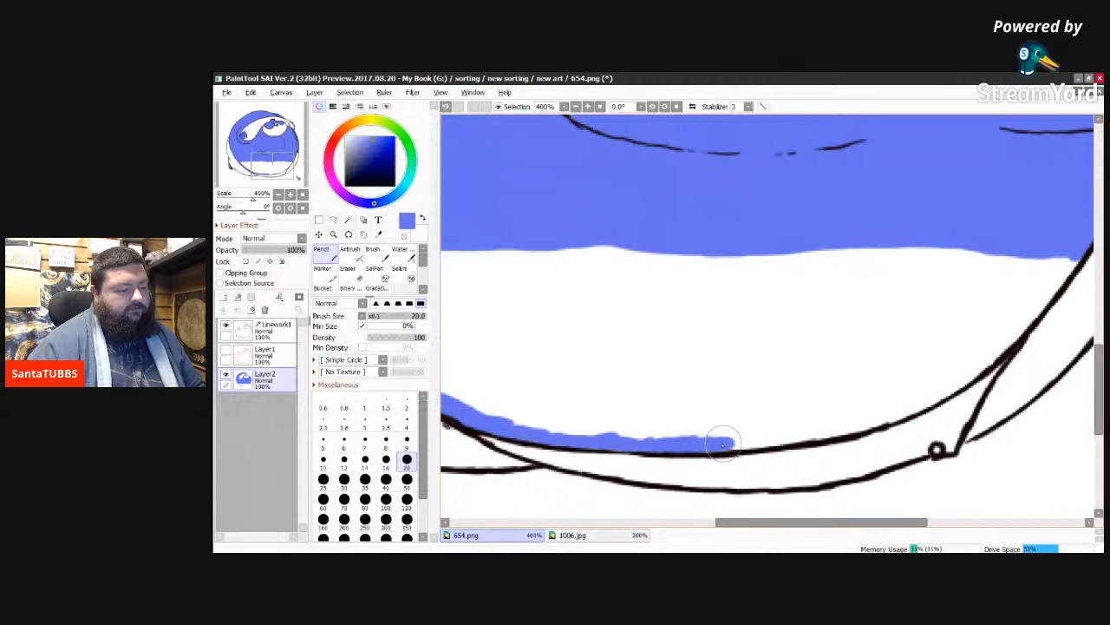
pyautogui.moveTo(722, 445); pyautogui.dragTo(934, 398)
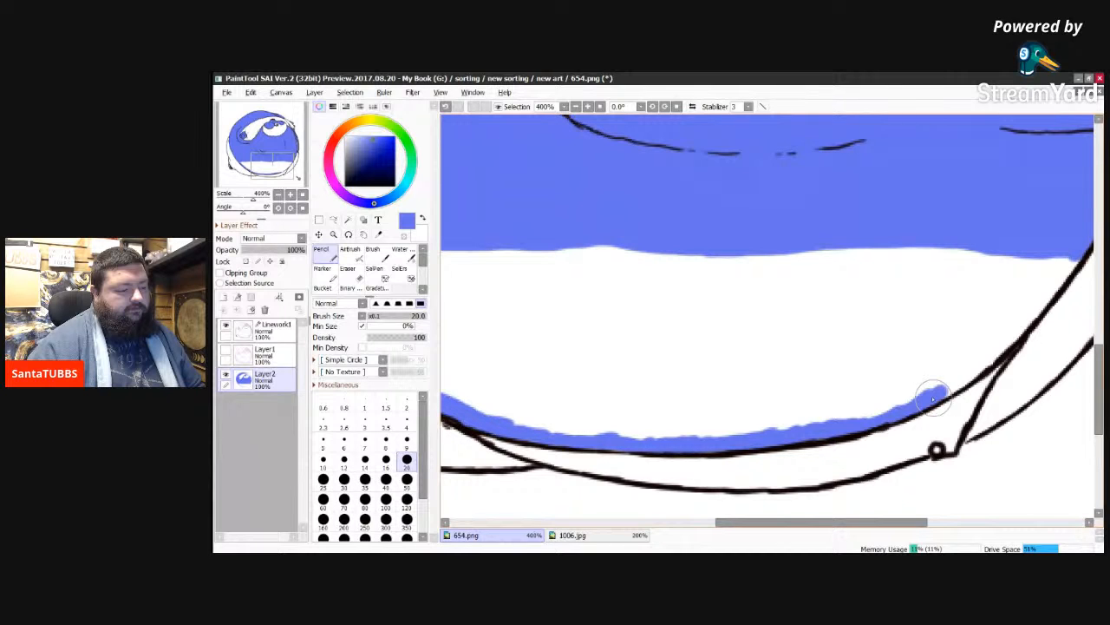
pyautogui.moveTo(933, 398); pyautogui.dragTo(1028, 319)
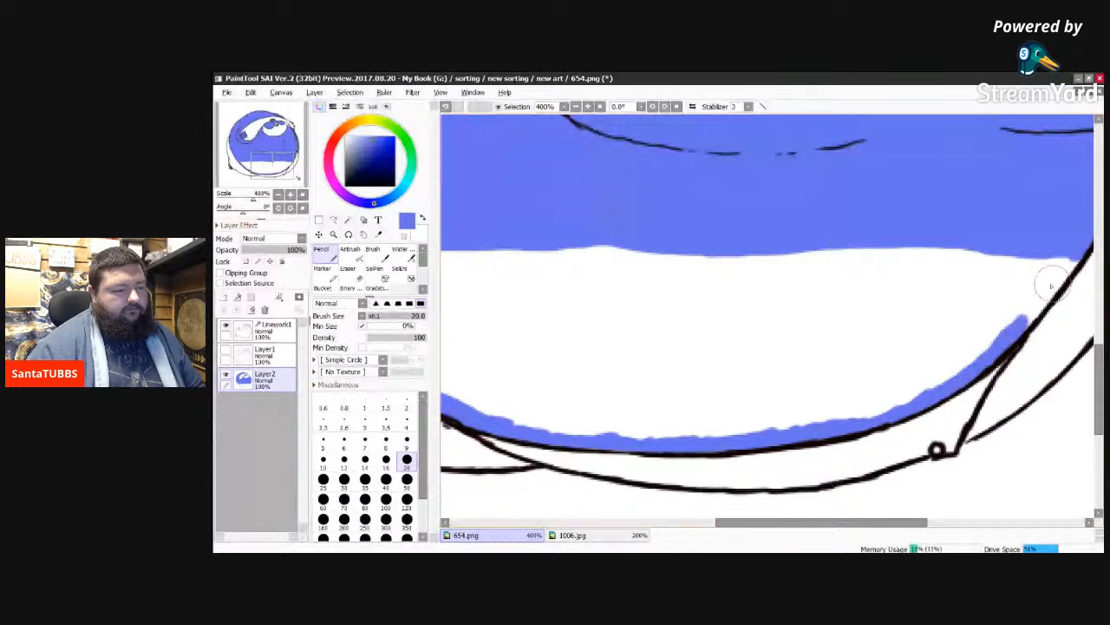
pyautogui.moveTo(1079, 260); pyautogui.dragTo(1007, 341)
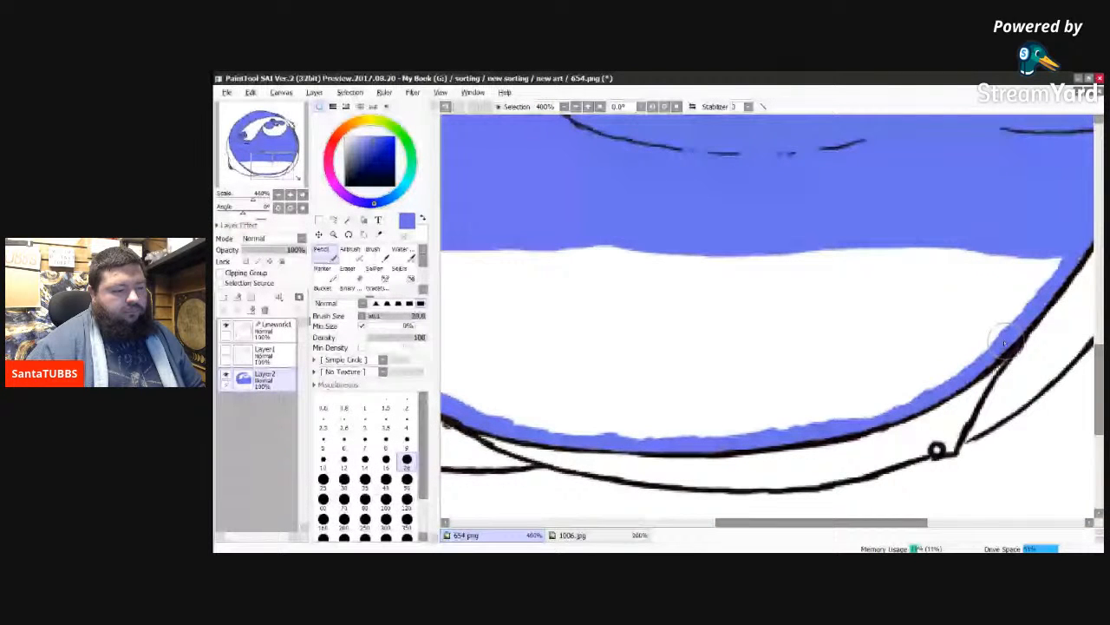
pyautogui.hotkey('ctrl', 'z')
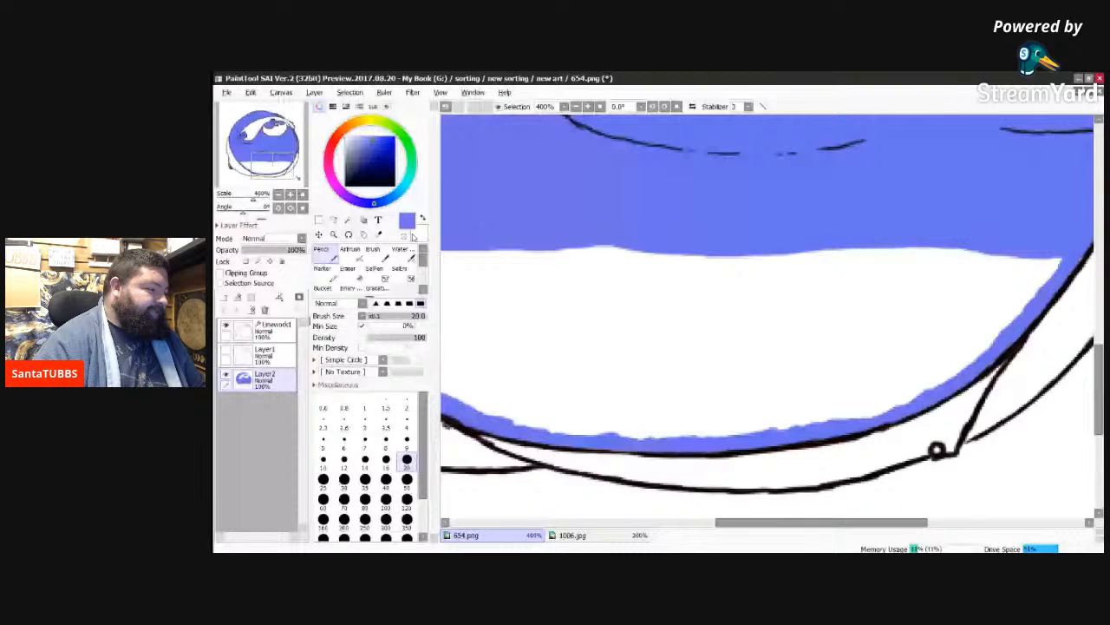
# Step: Sample the dark shadow blue from the belly's right side in 1006.jpg and return to 654.png
pyautogui.scroll(-5, 751, 312)
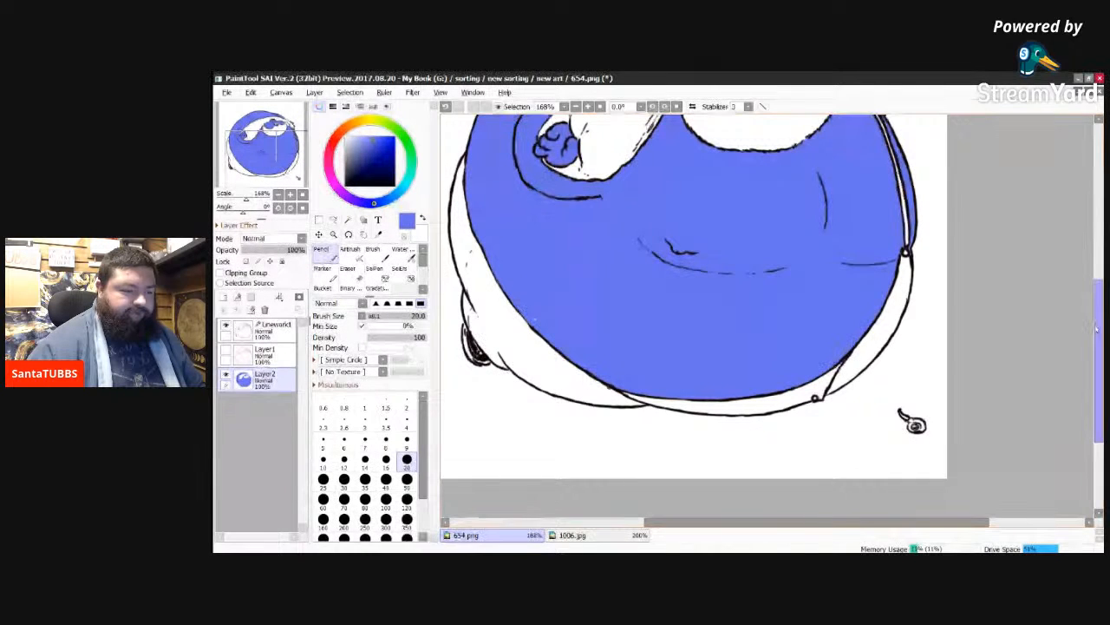
pyautogui.moveTo(1097, 330); pyautogui.dragTo(1097, 327)
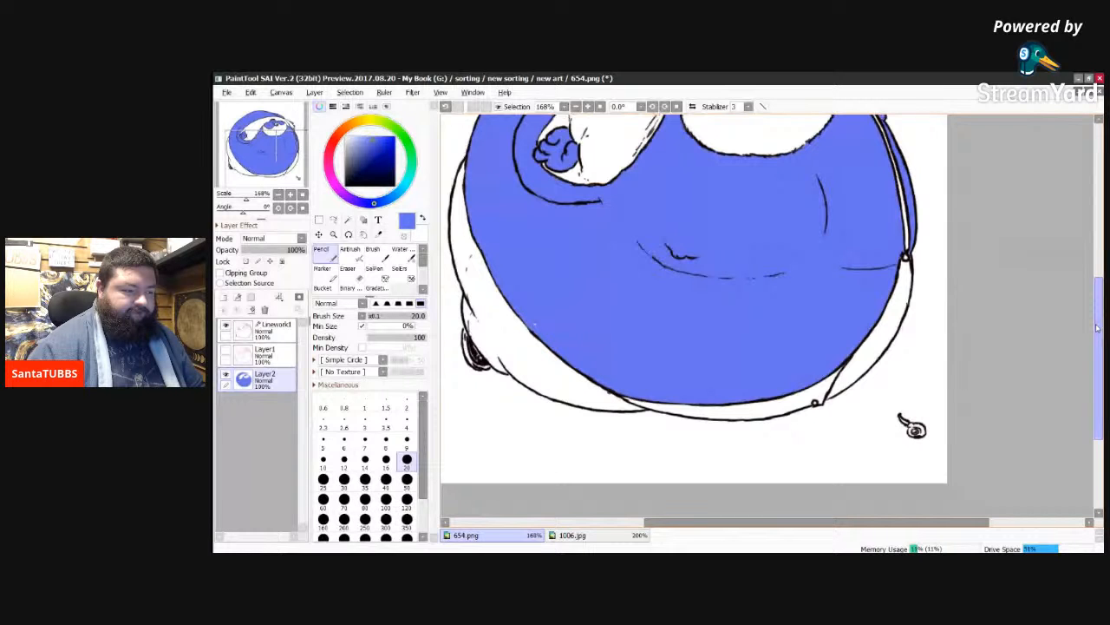
pyautogui.moveTo(1097, 328); pyautogui.dragTo(1080, 284)
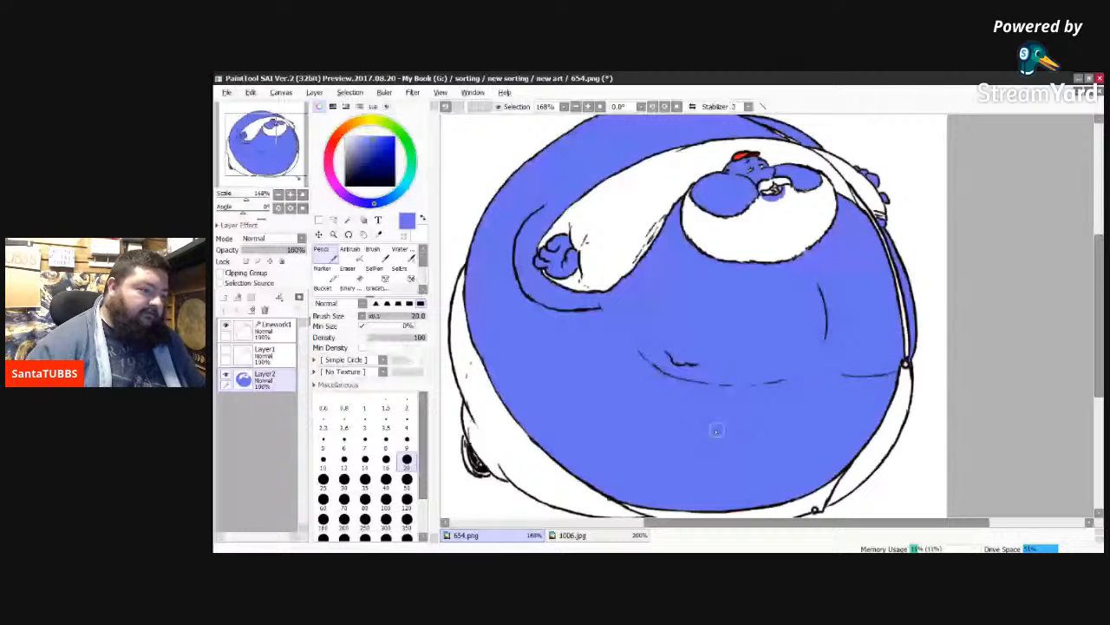
pyautogui.hotkey('ctrl', 'Tab')
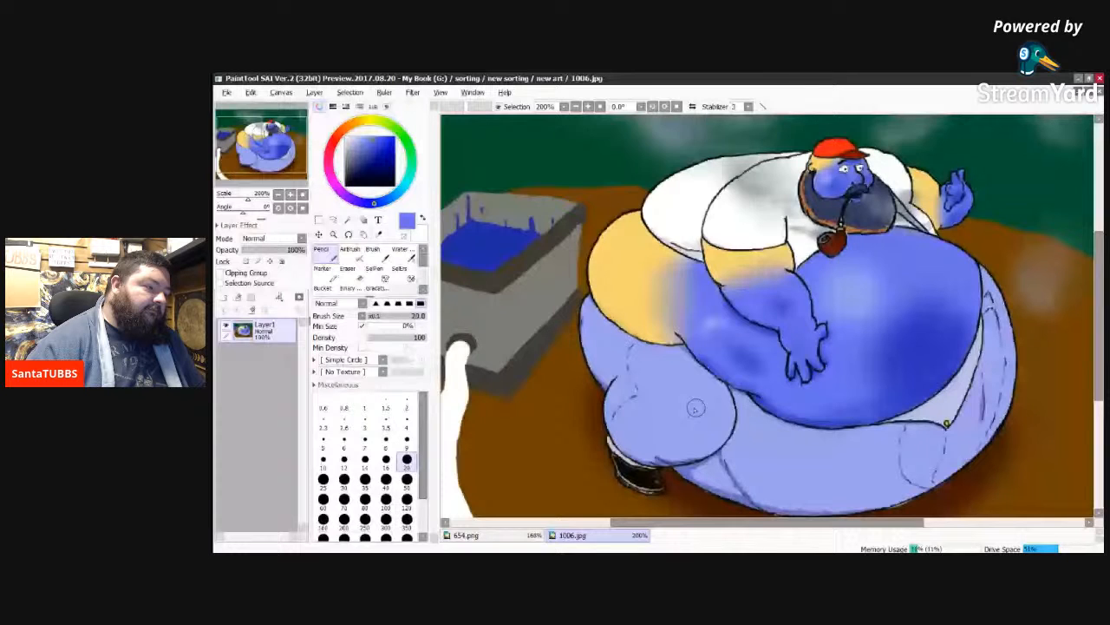
pyautogui.rightClick(951, 344)
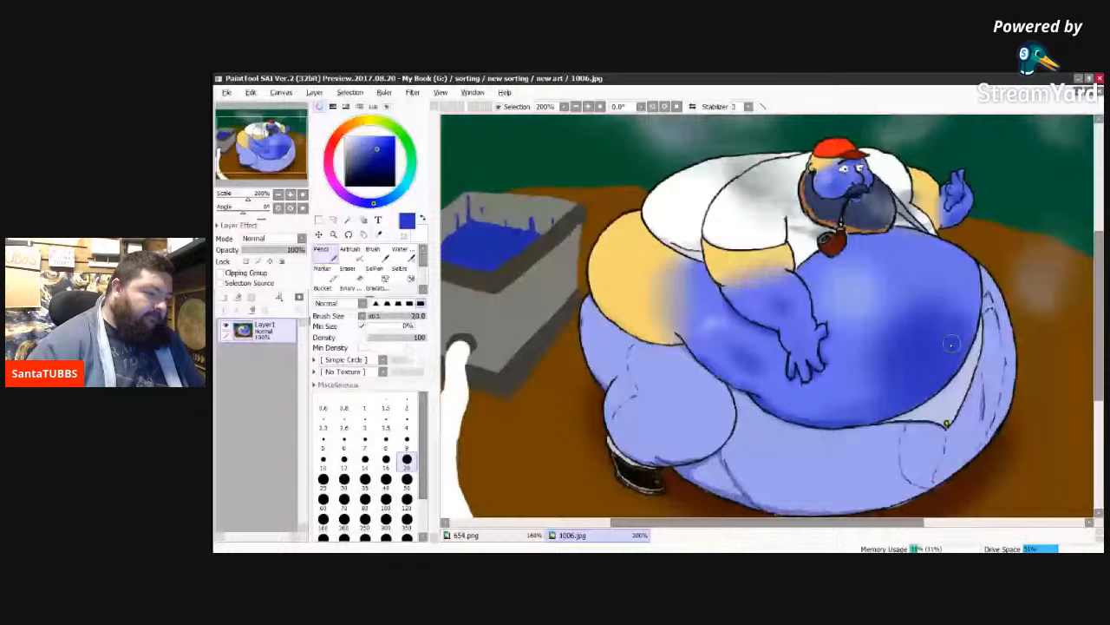
pyautogui.click(467, 535)
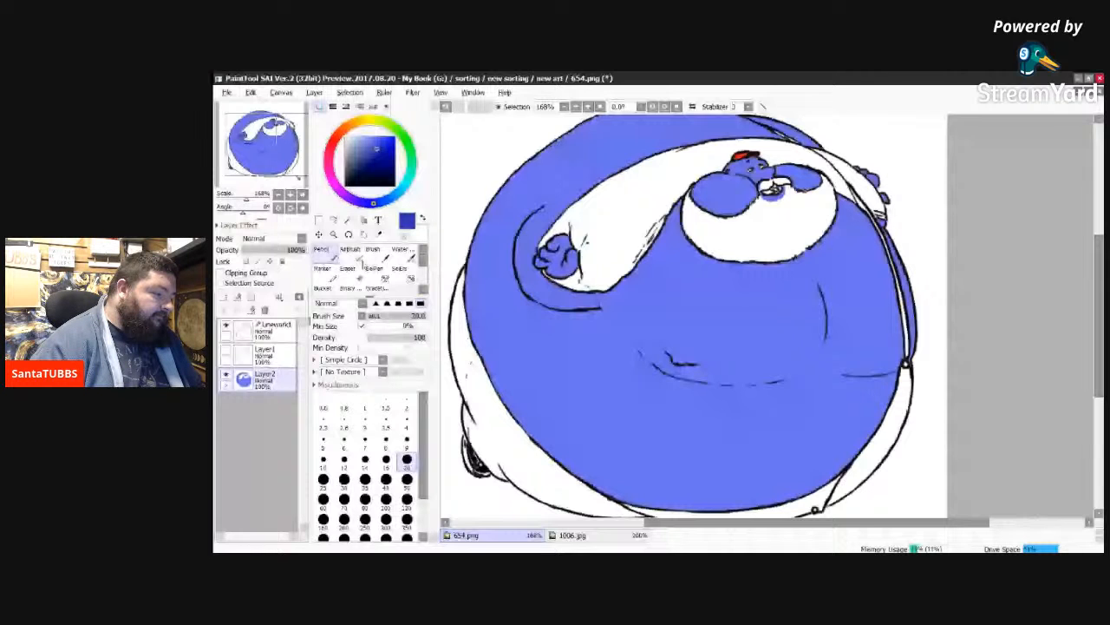
# Step: Shade the middle of the lower belly in dark blue with the Airbrush at size 350
pyautogui.click(350, 249)
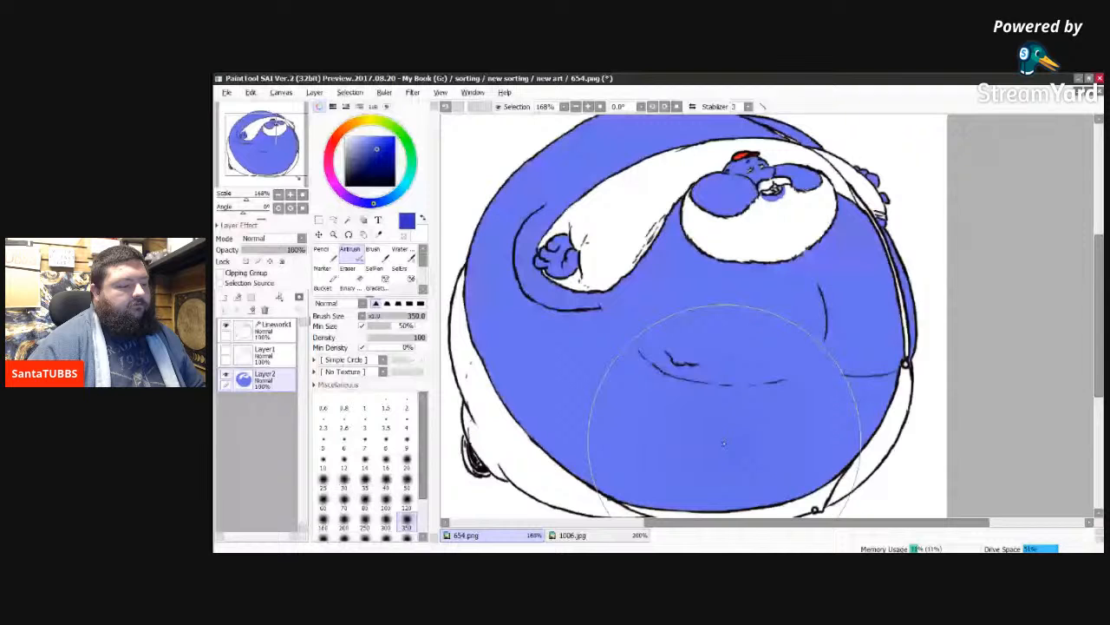
pyautogui.moveTo(723, 443); pyautogui.dragTo(643, 440)
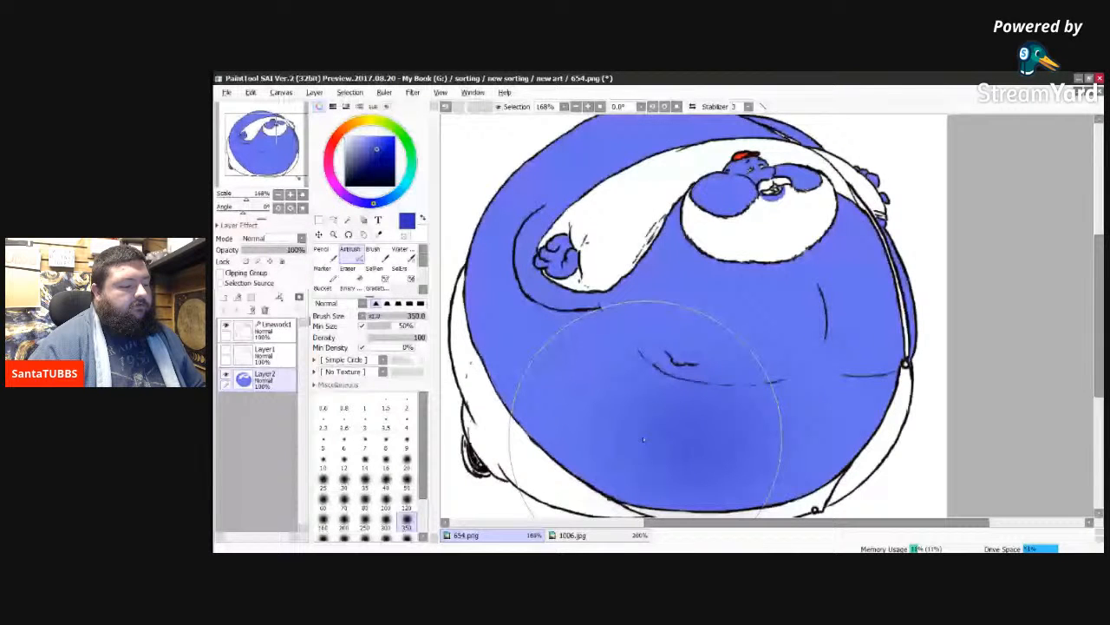
pyautogui.moveTo(643, 440); pyautogui.dragTo(757, 440)
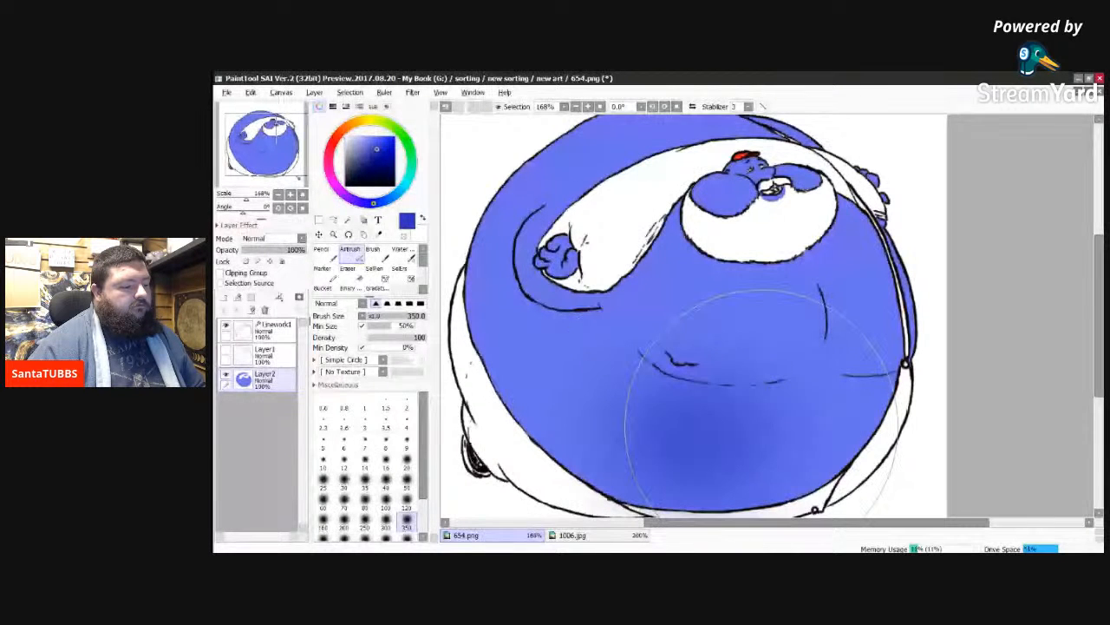
pyautogui.moveTo(761, 429)
pyautogui.mouseDown()
pyautogui.moveTo(640, 425)
pyautogui.moveTo(646, 416)
pyautogui.moveTo(697, 431)
pyautogui.moveTo(630, 425)
pyautogui.moveTo(692, 429)
pyautogui.mouseUp()
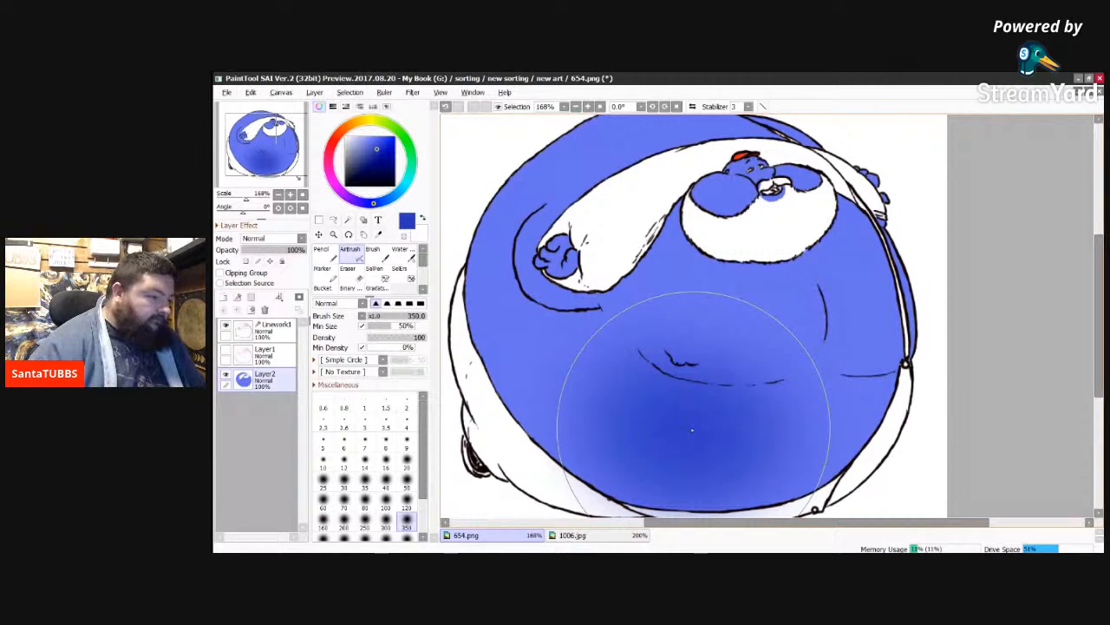
# Step: With the airbrush at size 200, shade above the navel, deepen the lower-belly shadow and darken the belly's right side
pyautogui.press('[')
pyautogui.press('[')
pyautogui.press('[')
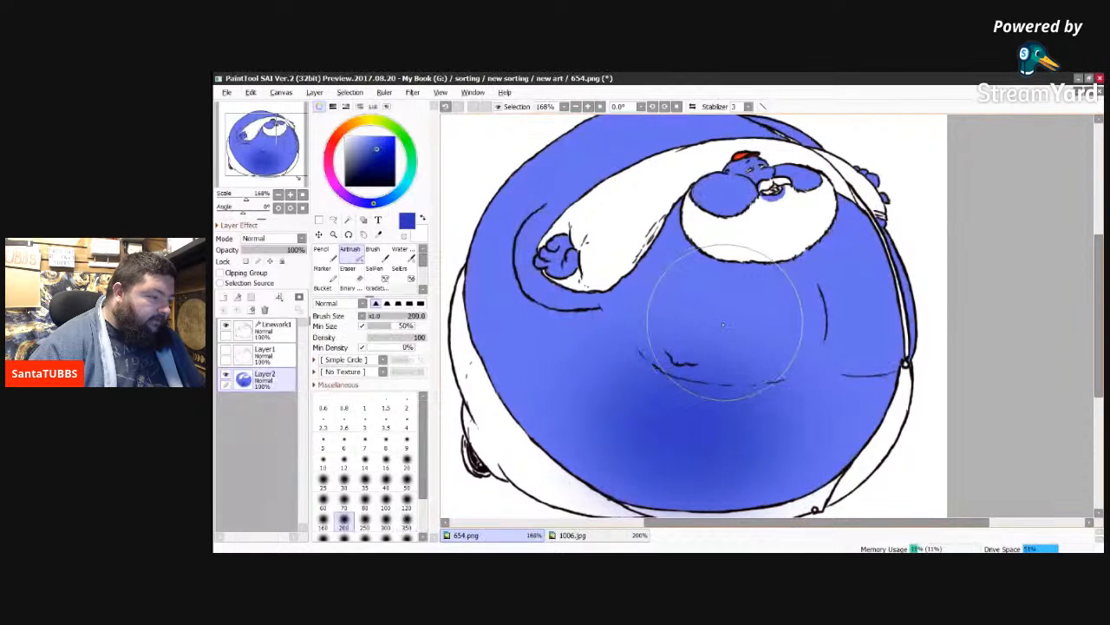
pyautogui.click(724, 326)
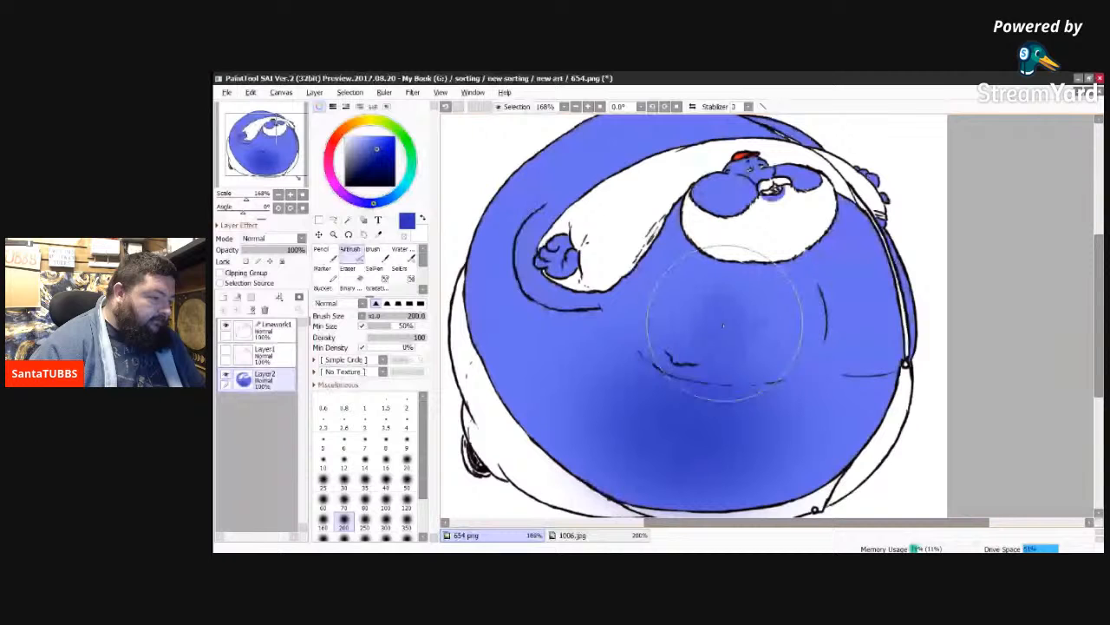
pyautogui.moveTo(724, 326)
pyautogui.mouseDown()
pyautogui.moveTo(704, 445)
pyautogui.moveTo(683, 439)
pyautogui.moveTo(757, 448)
pyautogui.moveTo(734, 451)
pyautogui.moveTo(769, 432)
pyautogui.moveTo(722, 441)
pyautogui.mouseUp()
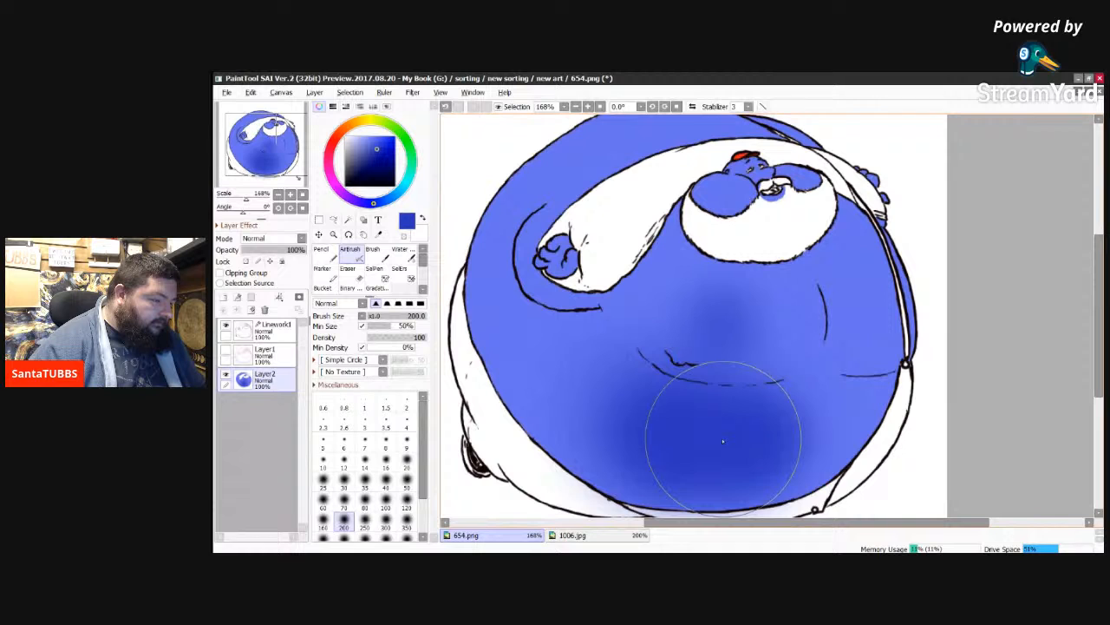
pyautogui.moveTo(723, 440)
pyautogui.mouseDown()
pyautogui.moveTo(618, 422)
pyautogui.moveTo(607, 408)
pyautogui.moveTo(609, 442)
pyautogui.mouseUp()
pyautogui.moveTo(747, 327); pyautogui.dragTo(759, 323)
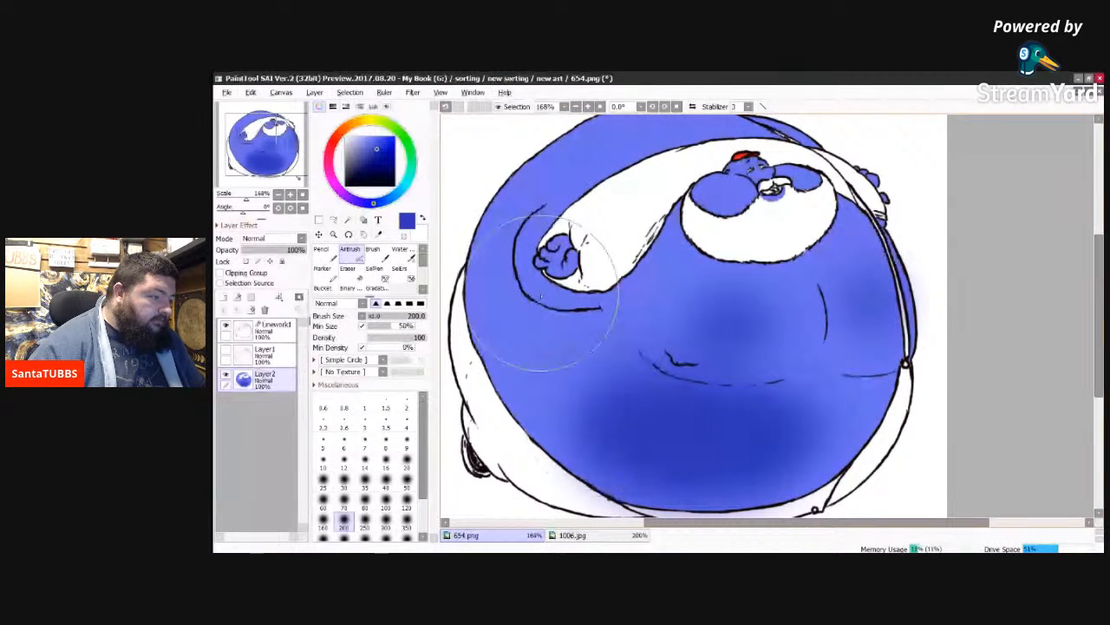
# Step: Reduce the airbrush to size 120 and shade the body's left edge below the hand in dark blue
pyautogui.press('[')
pyautogui.press('[')
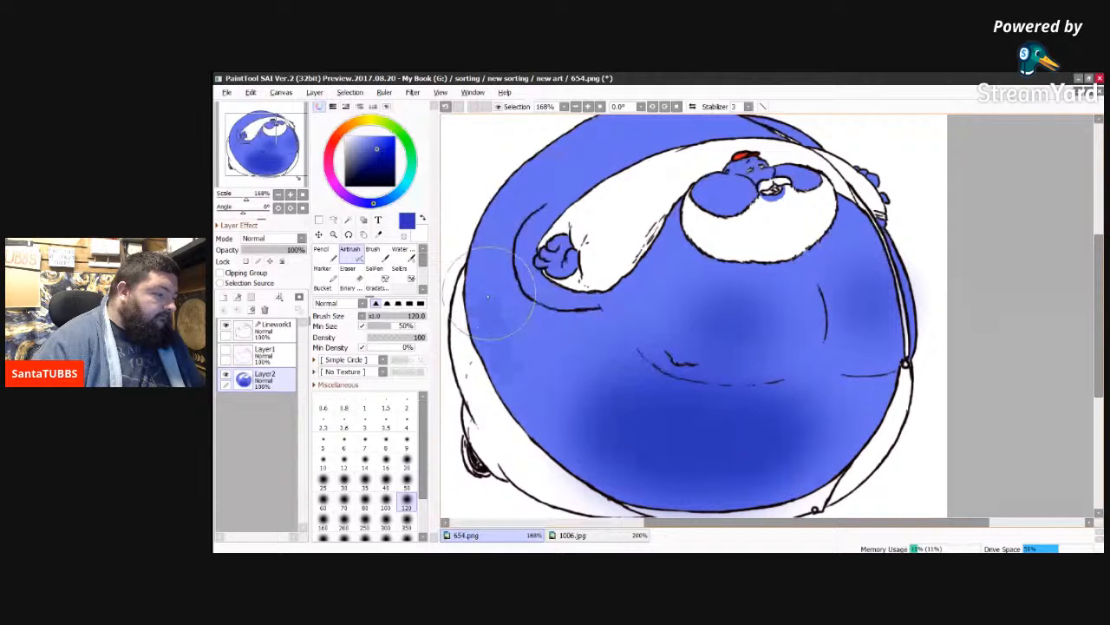
pyautogui.moveTo(488, 297); pyautogui.dragTo(494, 373)
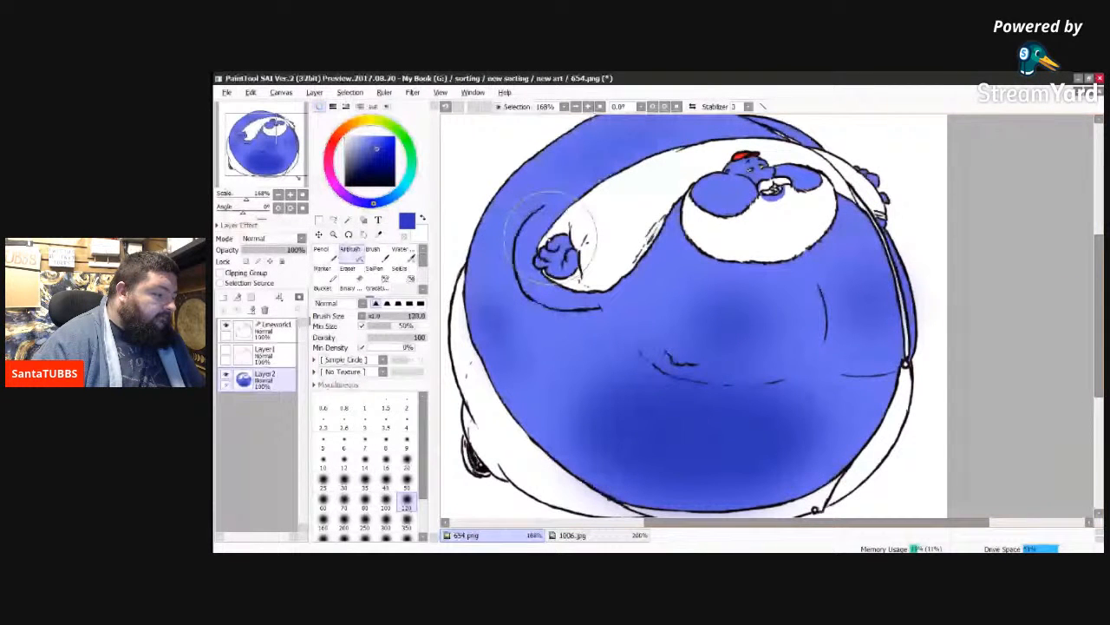
# Step: Shade the centres of the two round blue shapes beside the face in dark blue with the airbrush at size 50
pyautogui.click(407, 481)
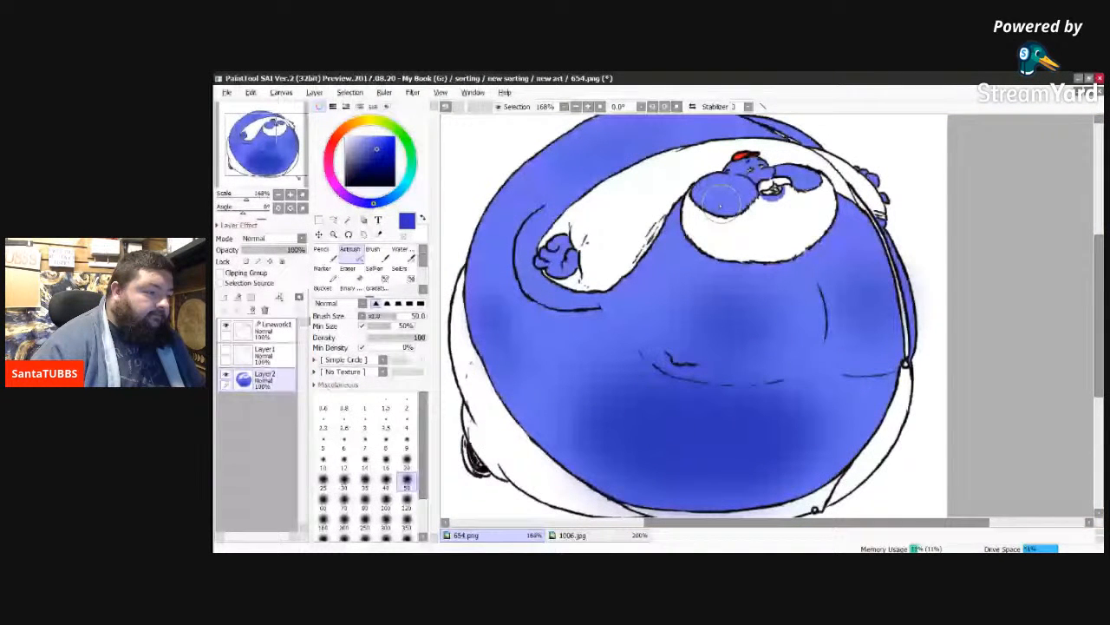
pyautogui.moveTo(719, 205); pyautogui.dragTo(717, 196)
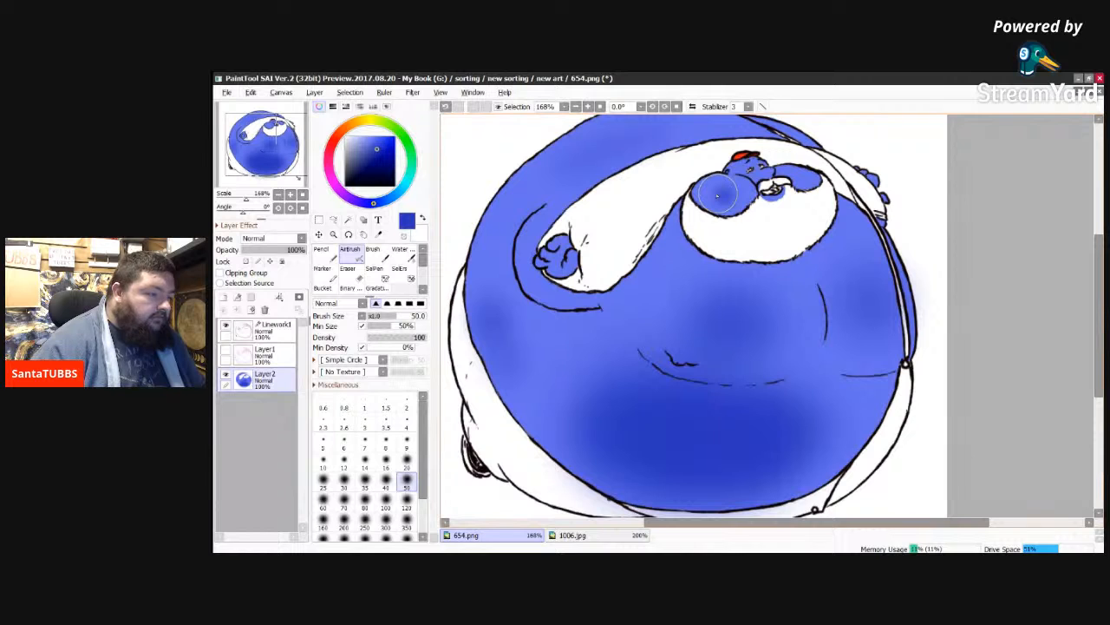
pyautogui.moveTo(716, 196); pyautogui.dragTo(737, 196)
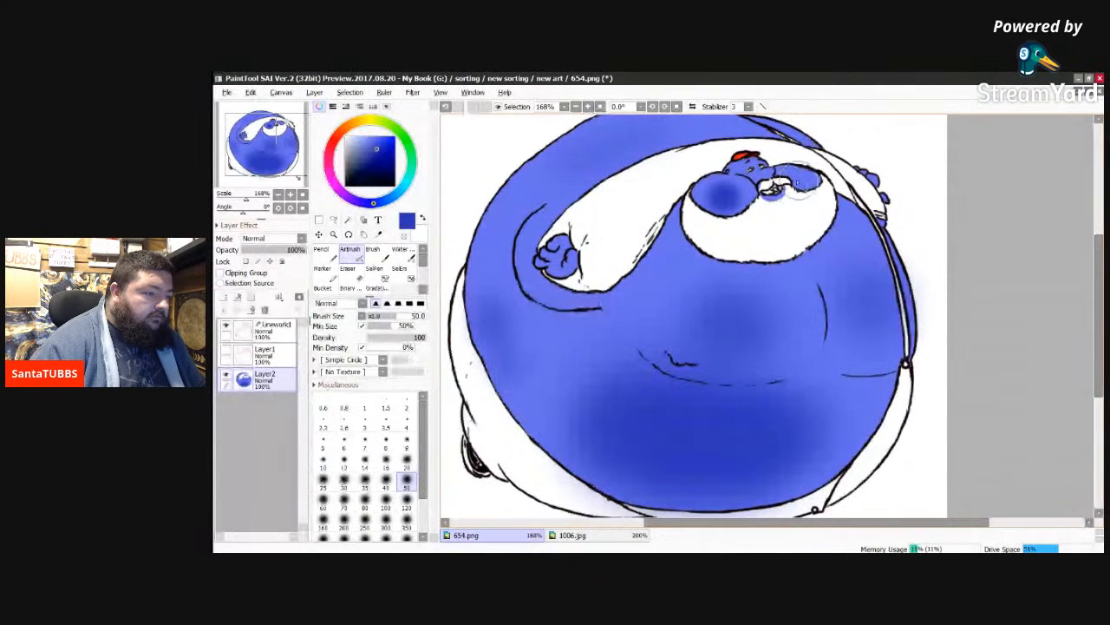
pyautogui.moveTo(800, 181)
pyautogui.mouseDown()
pyautogui.moveTo(789, 178)
pyautogui.moveTo(805, 182)
pyautogui.mouseUp()
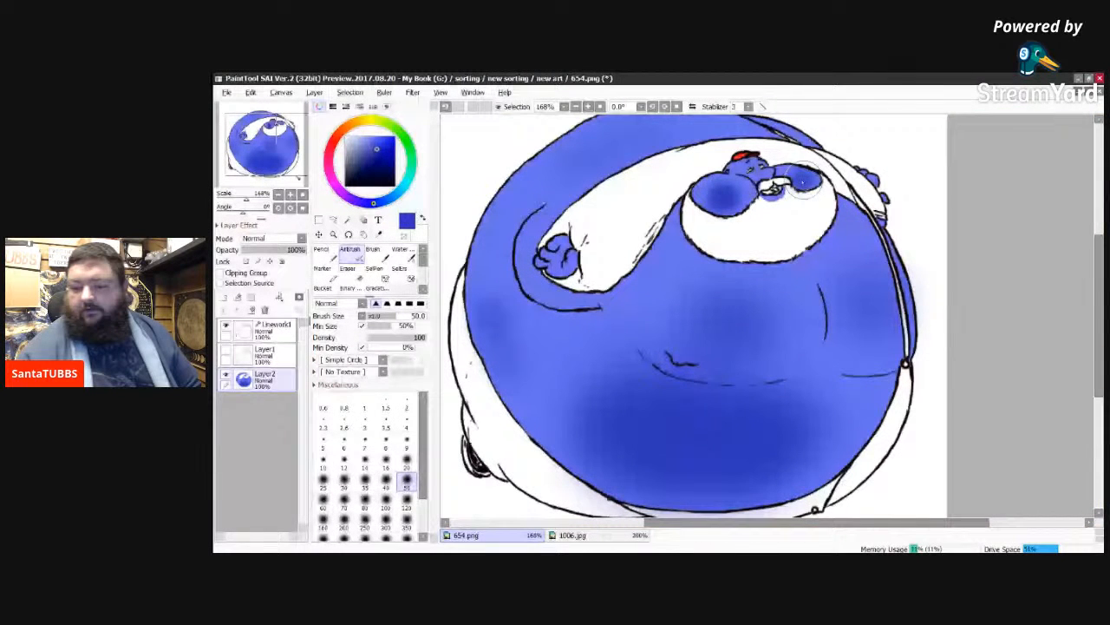
pyautogui.moveTo(720, 201); pyautogui.dragTo(713, 200)
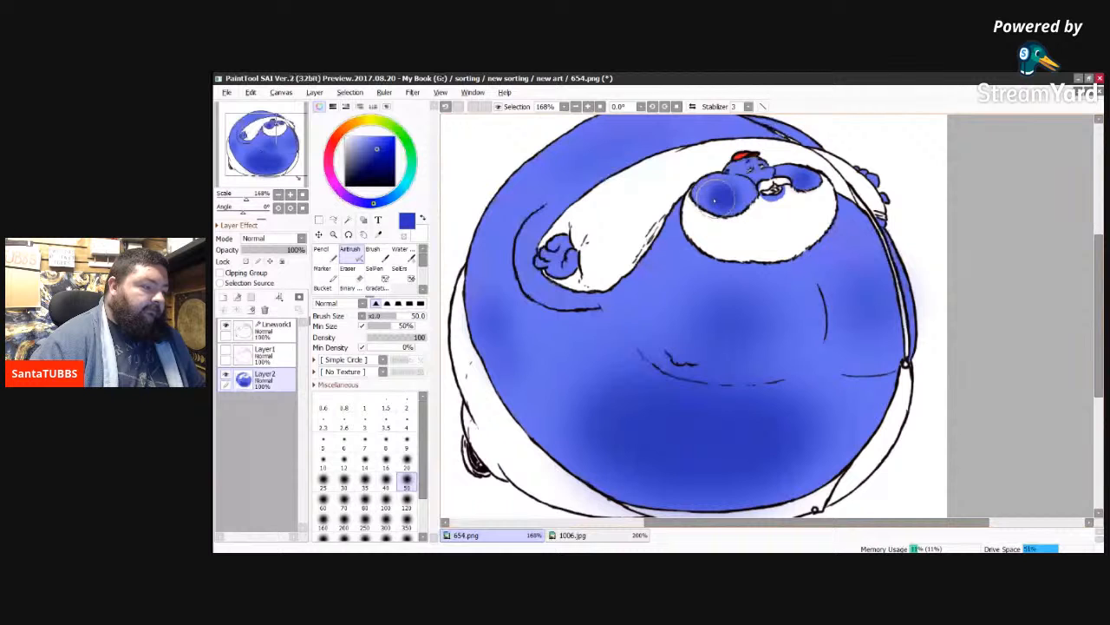
pyautogui.moveTo(713, 200); pyautogui.dragTo(740, 200)
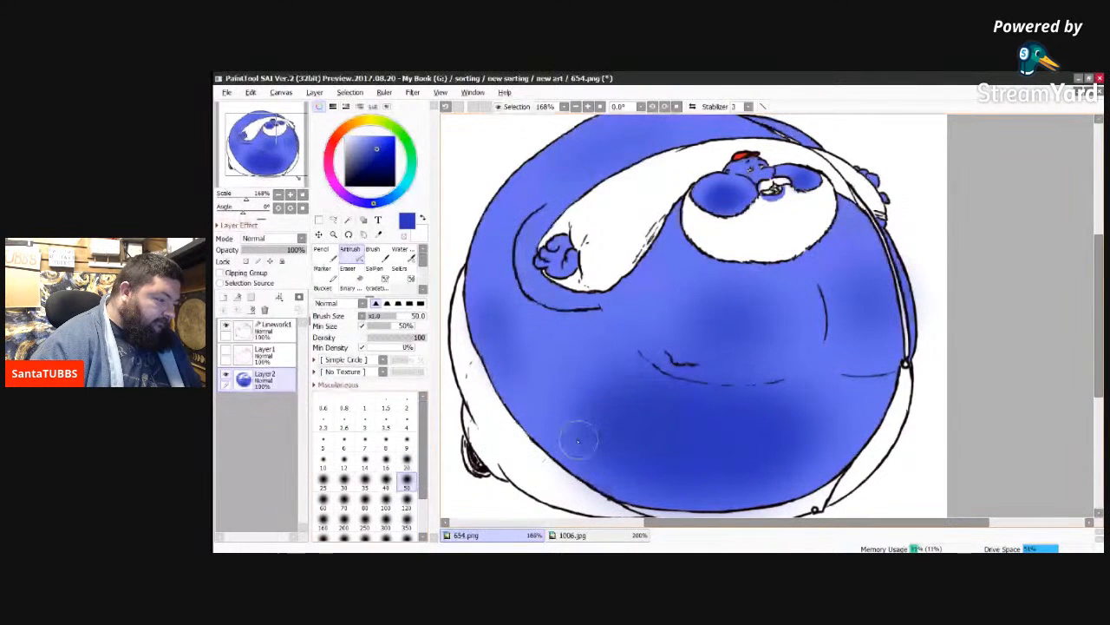
# Step: Airbrush dark blue along the belly's lower edge, around the navel and onto the left hand
pyautogui.moveTo(560, 457)
pyautogui.mouseDown()
pyautogui.moveTo(644, 499)
pyautogui.moveTo(591, 479)
pyautogui.moveTo(642, 496)
pyautogui.moveTo(607, 469)
pyautogui.moveTo(669, 494)
pyautogui.moveTo(721, 497)
pyautogui.moveTo(689, 502)
pyautogui.moveTo(801, 482)
pyautogui.moveTo(781, 487)
pyautogui.moveTo(783, 478)
pyautogui.moveTo(815, 483)
pyautogui.moveTo(854, 447)
pyautogui.moveTo(745, 490)
pyautogui.moveTo(791, 484)
pyautogui.moveTo(776, 482)
pyautogui.moveTo(817, 460)
pyautogui.moveTo(741, 491)
pyautogui.moveTo(647, 474)
pyautogui.moveTo(704, 482)
pyautogui.moveTo(688, 491)
pyautogui.mouseUp()
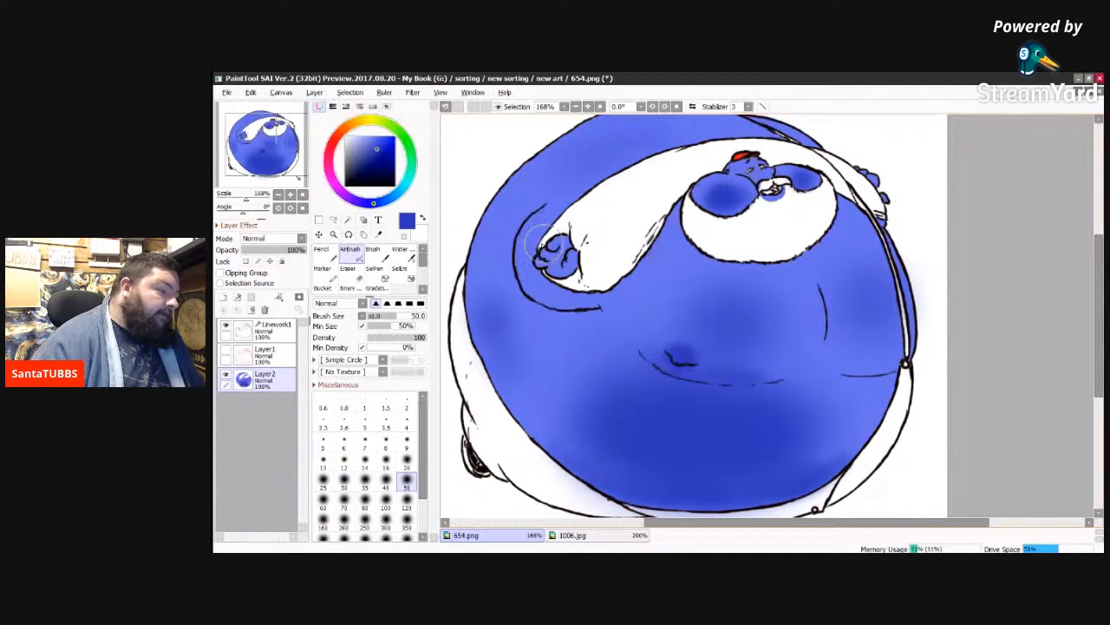
pyautogui.moveTo(549, 246)
pyautogui.mouseDown()
pyautogui.moveTo(562, 253)
pyautogui.moveTo(552, 263)
pyautogui.moveTo(560, 259)
pyautogui.mouseUp()
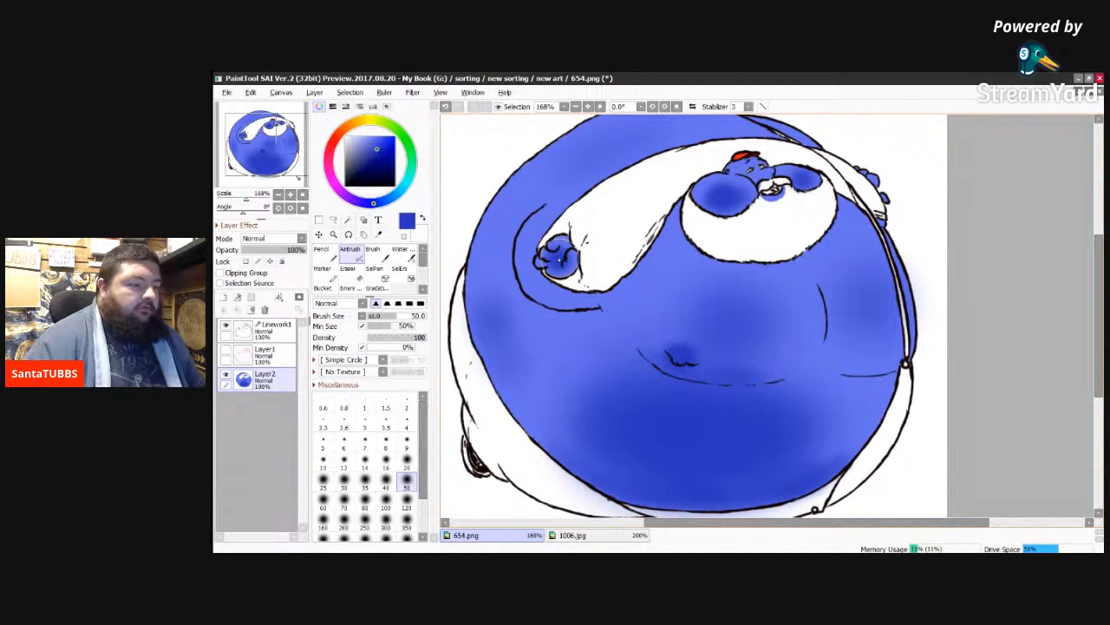
# Step: Set the airbrush size to 20, sample the light-blue belly highlight from 1006.jpg, and highlight the round shape left of the face in 654.png
pyautogui.click(406, 468)
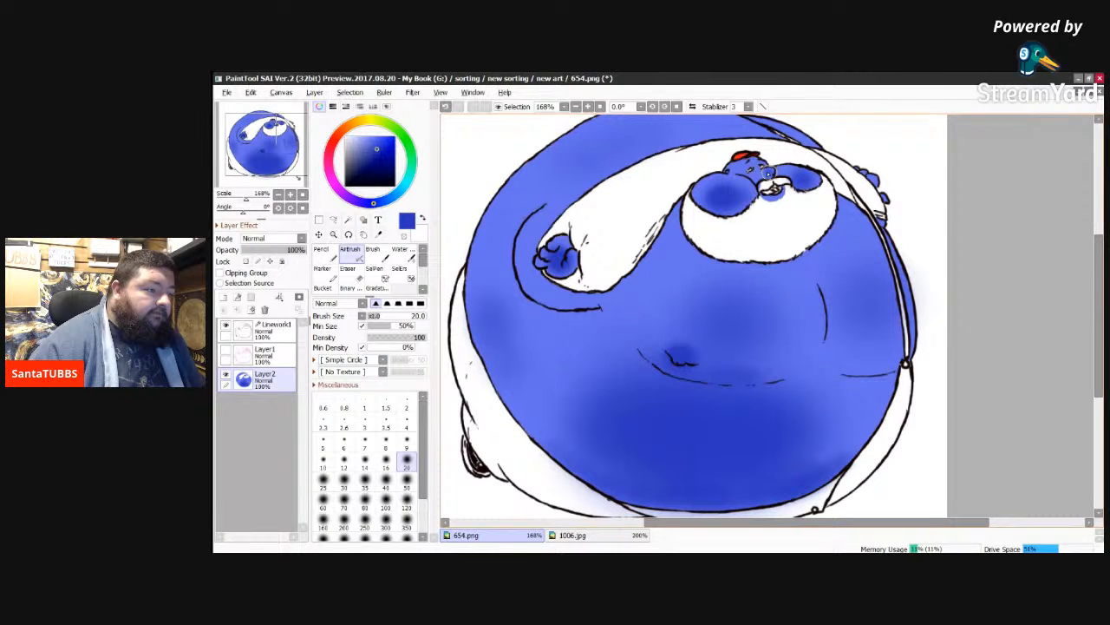
pyautogui.click(573, 536)
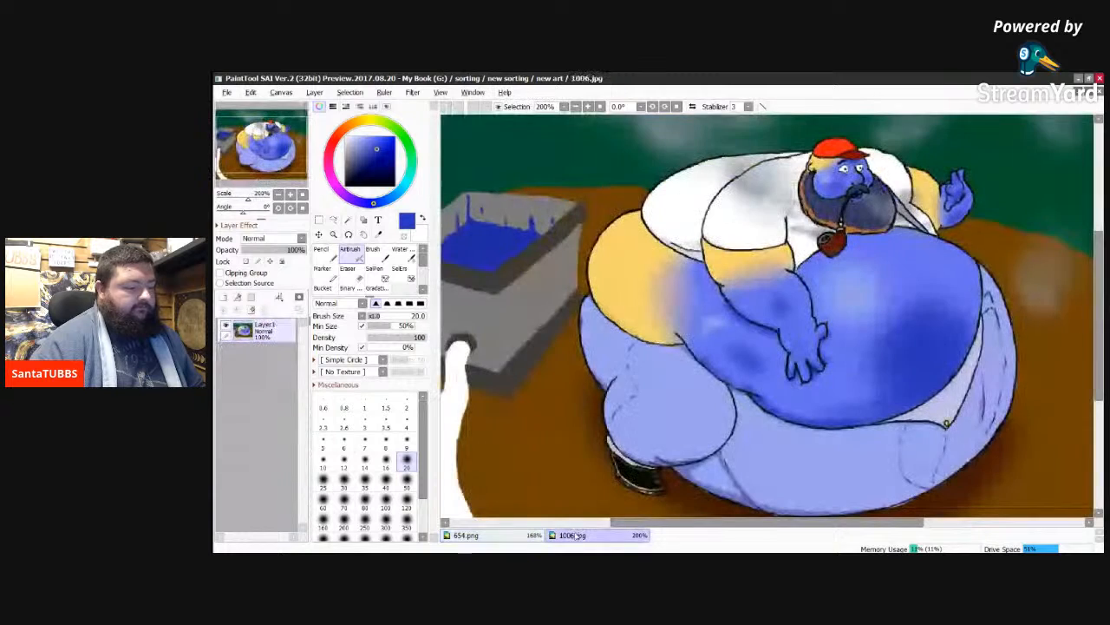
pyautogui.keyDown('alt'); pyautogui.click(856, 293); pyautogui.keyUp('alt')
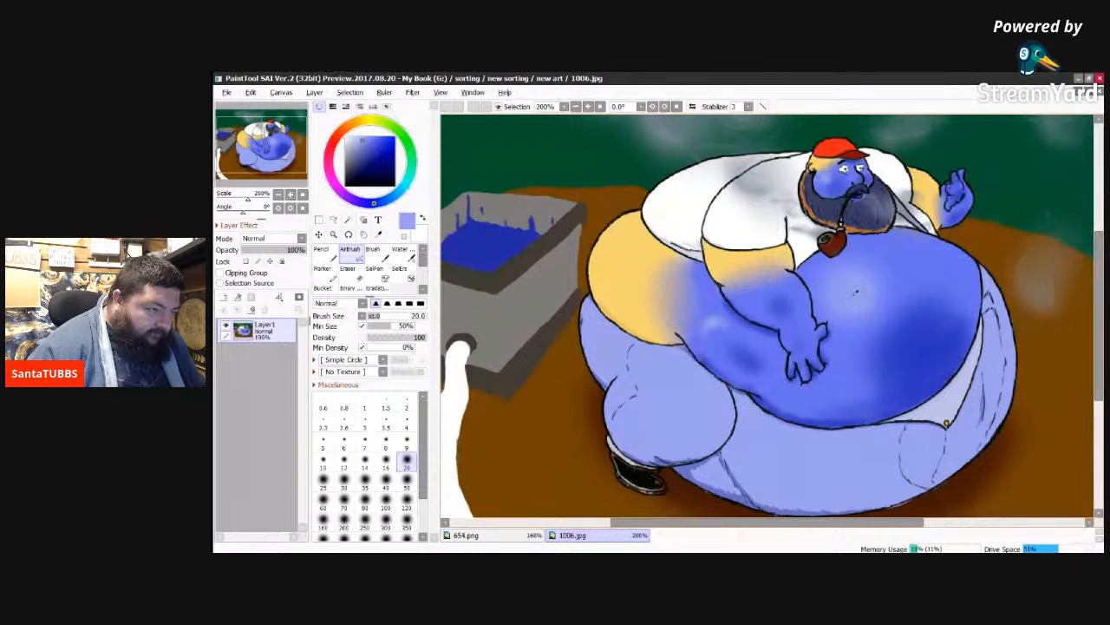
pyautogui.click(506, 537)
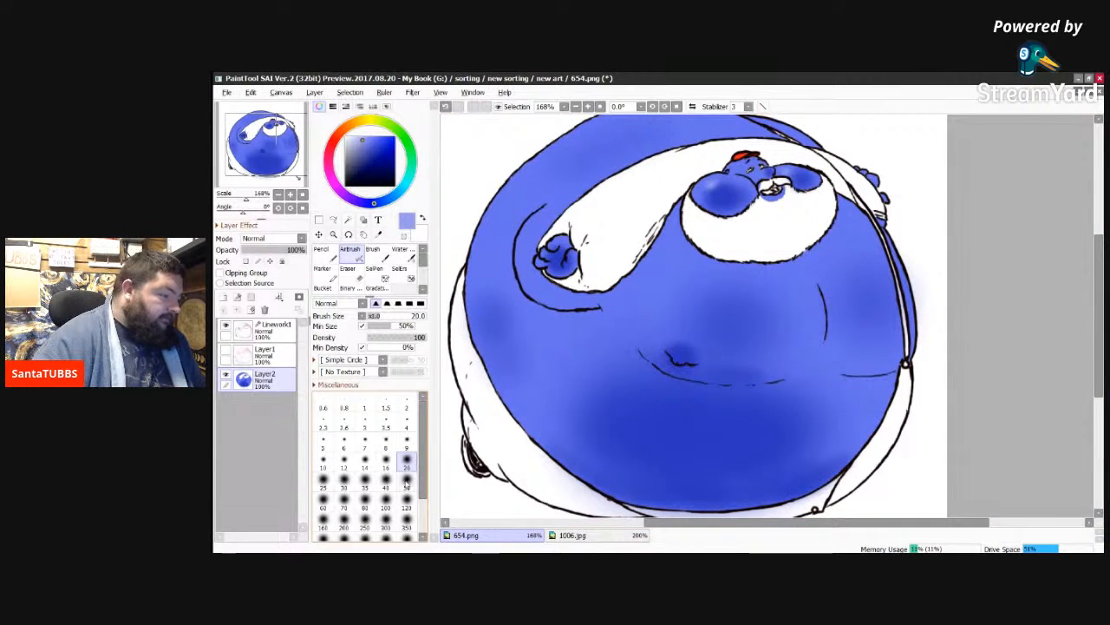
# Step: Airbrush light-blue highlights on the belly, at size 50 above the navel and at size 120 on the left side
pyautogui.click(408, 487)
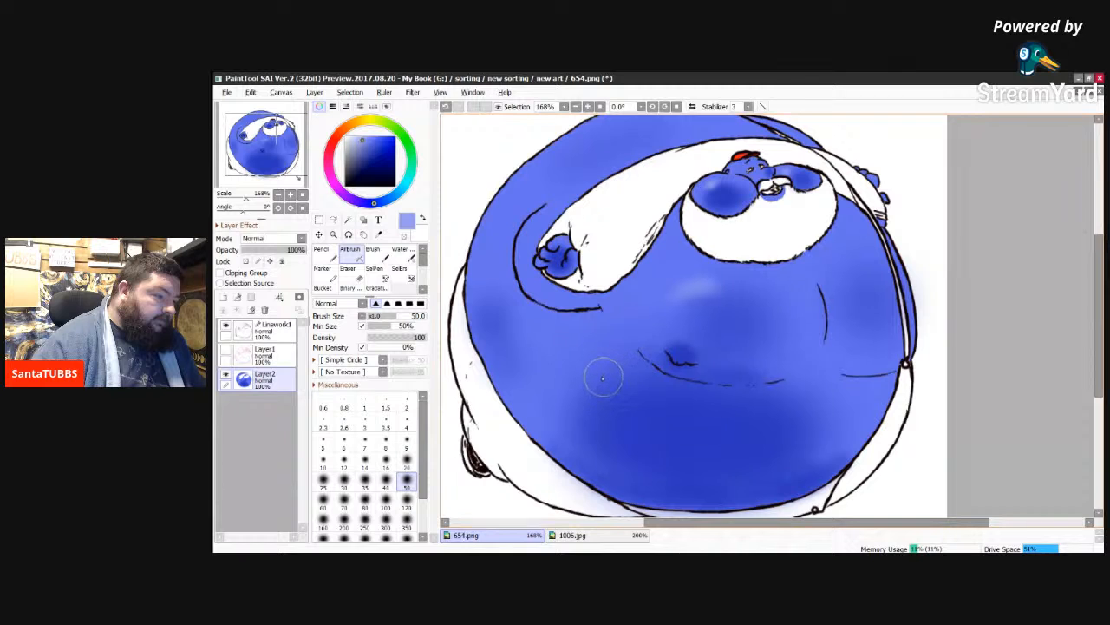
pyautogui.click(407, 501)
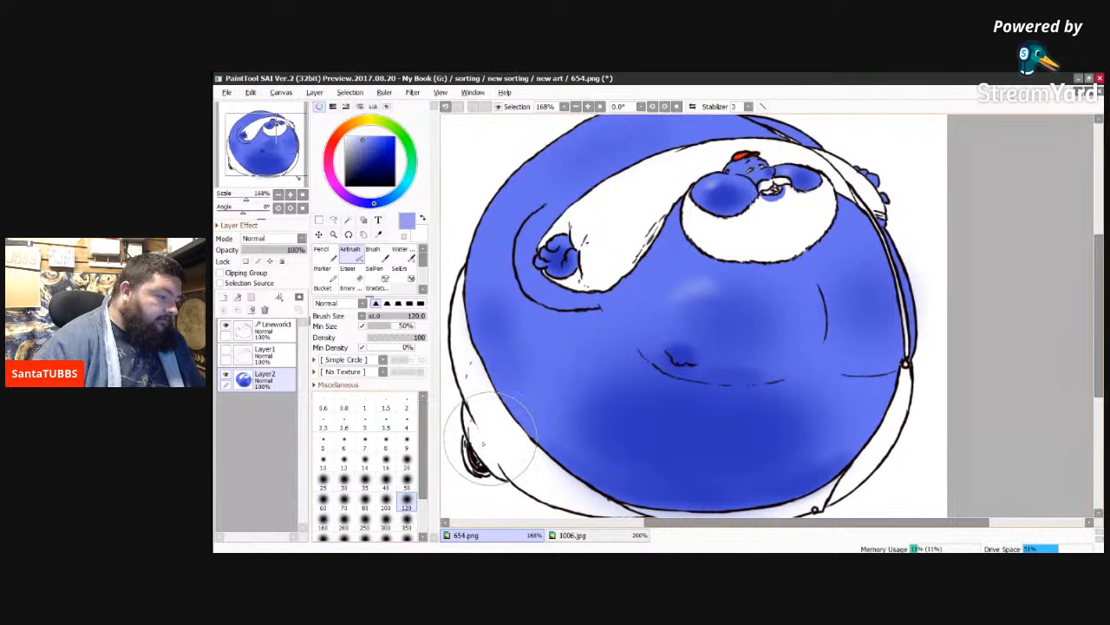
pyautogui.moveTo(617, 371)
pyautogui.mouseDown()
pyautogui.moveTo(603, 377)
pyautogui.moveTo(599, 357)
pyautogui.moveTo(587, 374)
pyautogui.moveTo(590, 362)
pyautogui.moveTo(550, 328)
pyautogui.moveTo(575, 377)
pyautogui.moveTo(585, 373)
pyautogui.mouseUp()
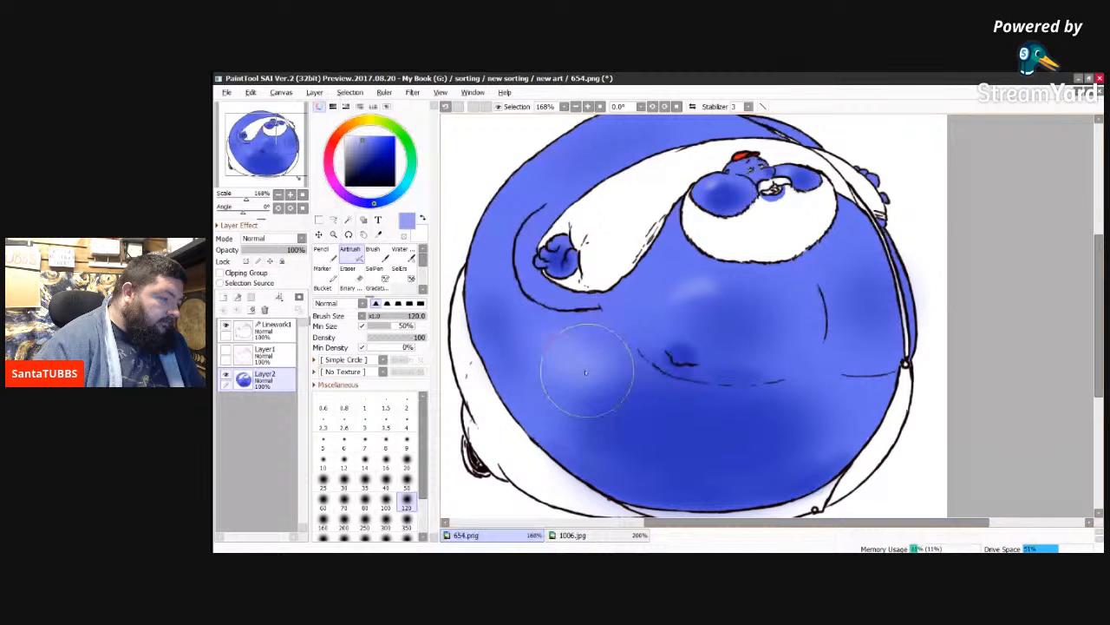
pyautogui.moveTo(586, 373)
pyautogui.mouseDown()
pyautogui.moveTo(567, 350)
pyautogui.moveTo(593, 370)
pyautogui.moveTo(816, 385)
pyautogui.moveTo(658, 403)
pyautogui.moveTo(584, 360)
pyautogui.mouseUp()
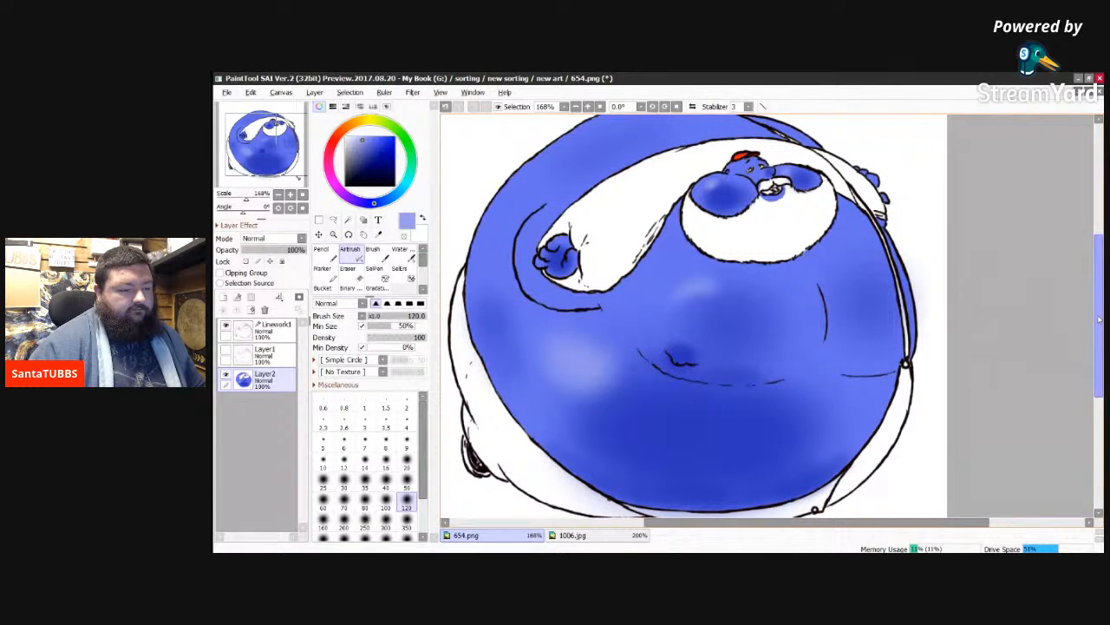
# Step: Airbrush a light-blue highlight at size 50 along the upper-left curve of the body above the long white sleeve
pyautogui.moveTo(1099, 319); pyautogui.dragTo(1094, 295)
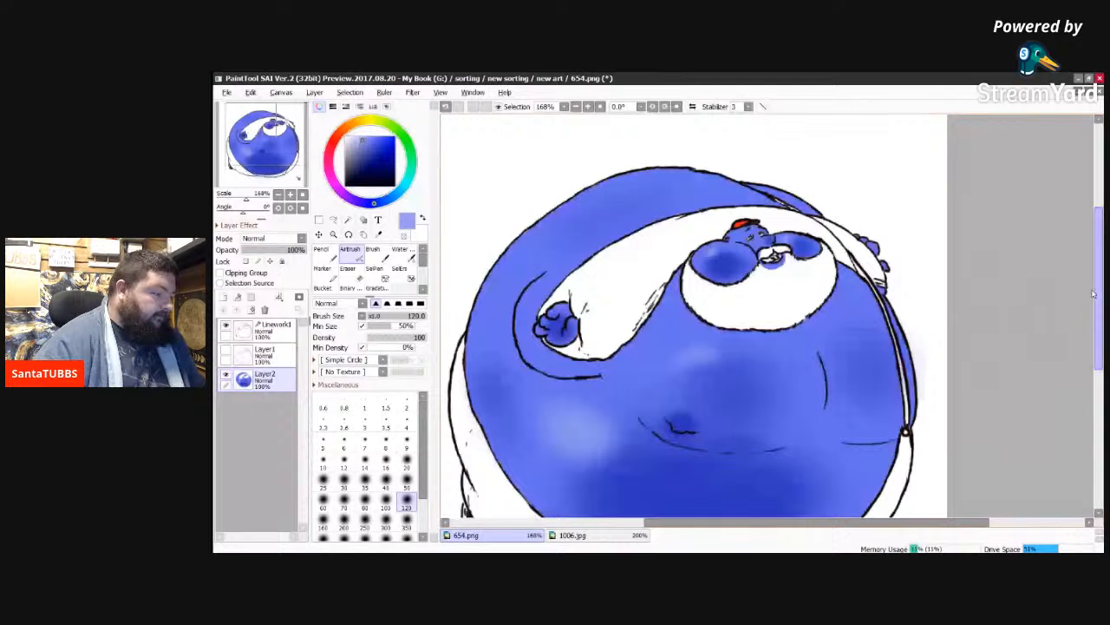
pyautogui.click(406, 480)
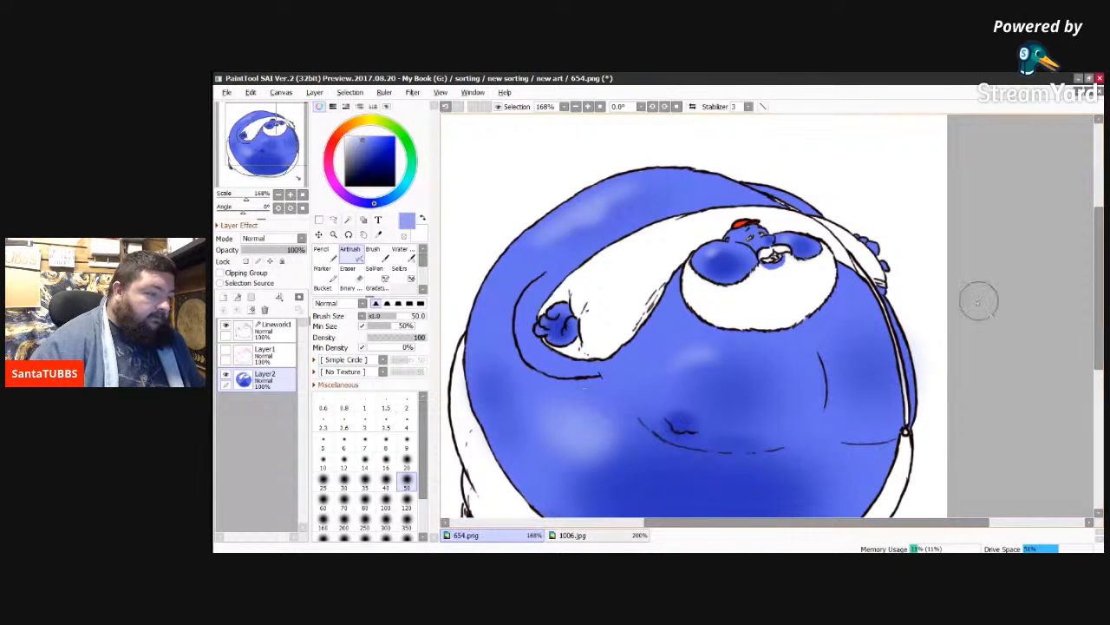
pyautogui.moveTo(1099, 272)
pyautogui.mouseDown()
pyautogui.moveTo(1099, 326)
pyautogui.moveTo(1092, 300)
pyautogui.mouseUp()
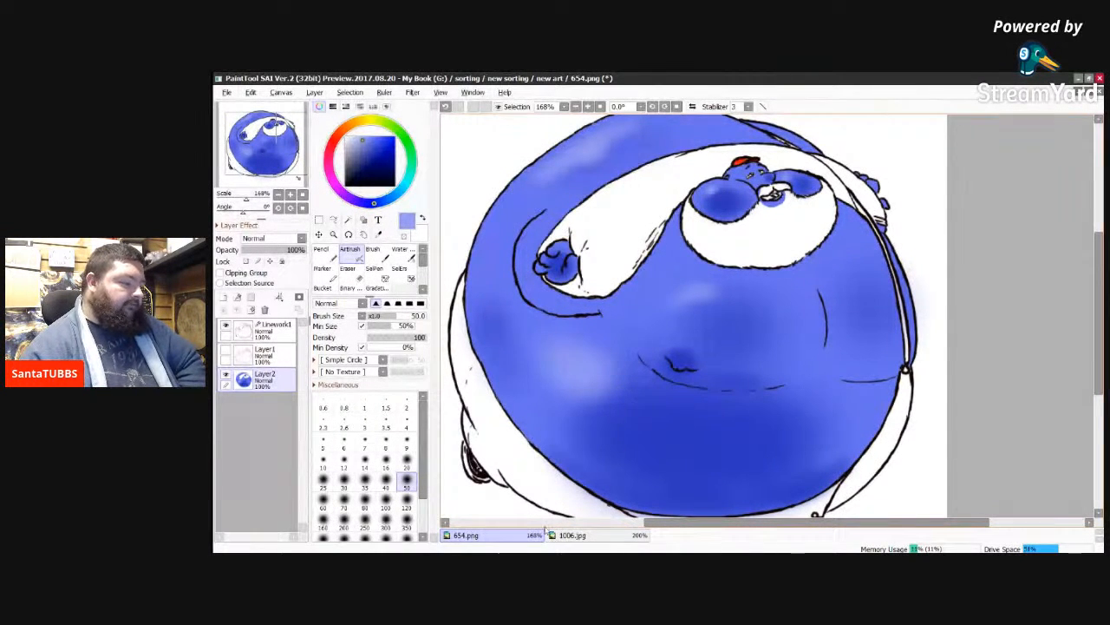
# Step: Switch to 1006.jpg and examine the colouring of the head, beard and white shirt
pyautogui.click(595, 539)
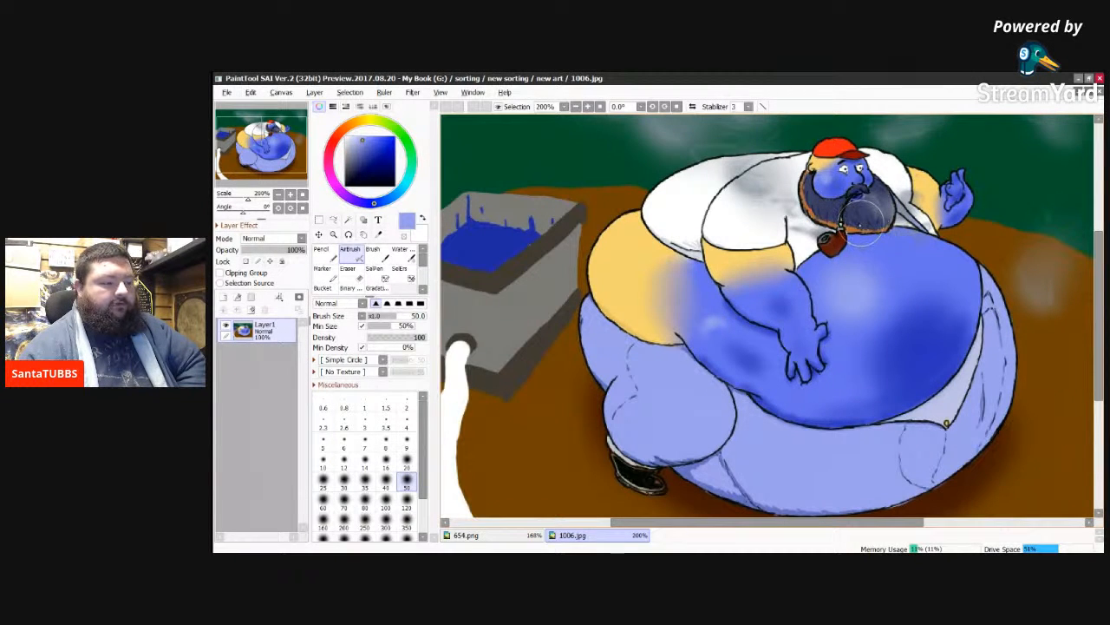
pyautogui.scroll(3, 853, 224)
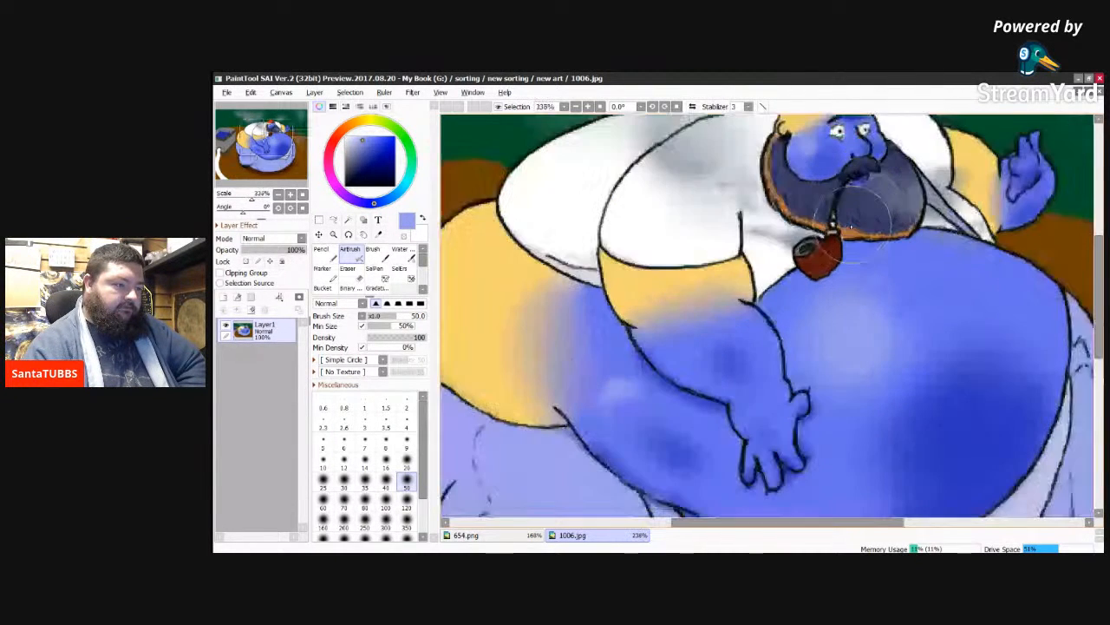
pyautogui.click(1081, 292)
pyautogui.moveTo(1097, 293); pyautogui.dragTo(1096, 259)
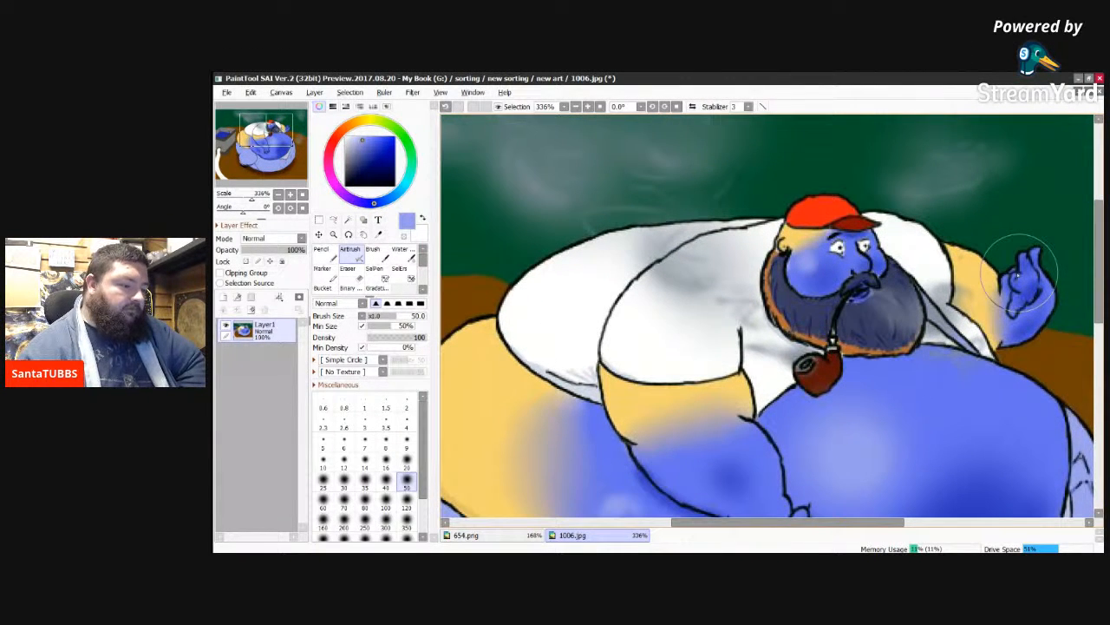
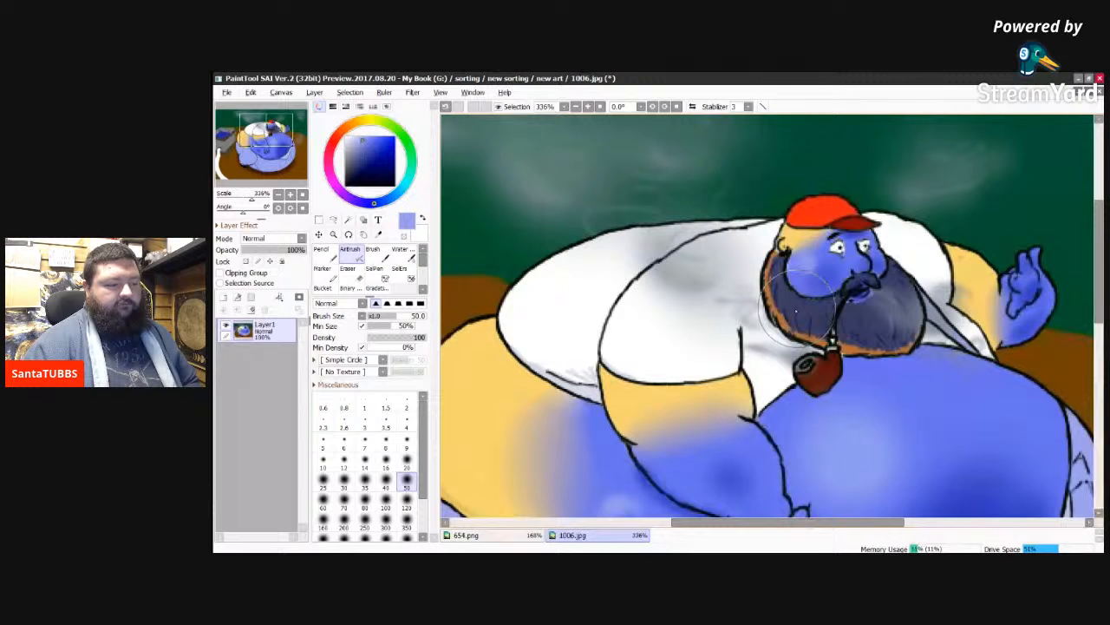
# Step: Sample the dark blue-grey beard colour from 1006.jpg and switch to the Pencil in 654.png
pyautogui.keyDown('alt'); pyautogui.click(805, 311); pyautogui.keyUp('alt')
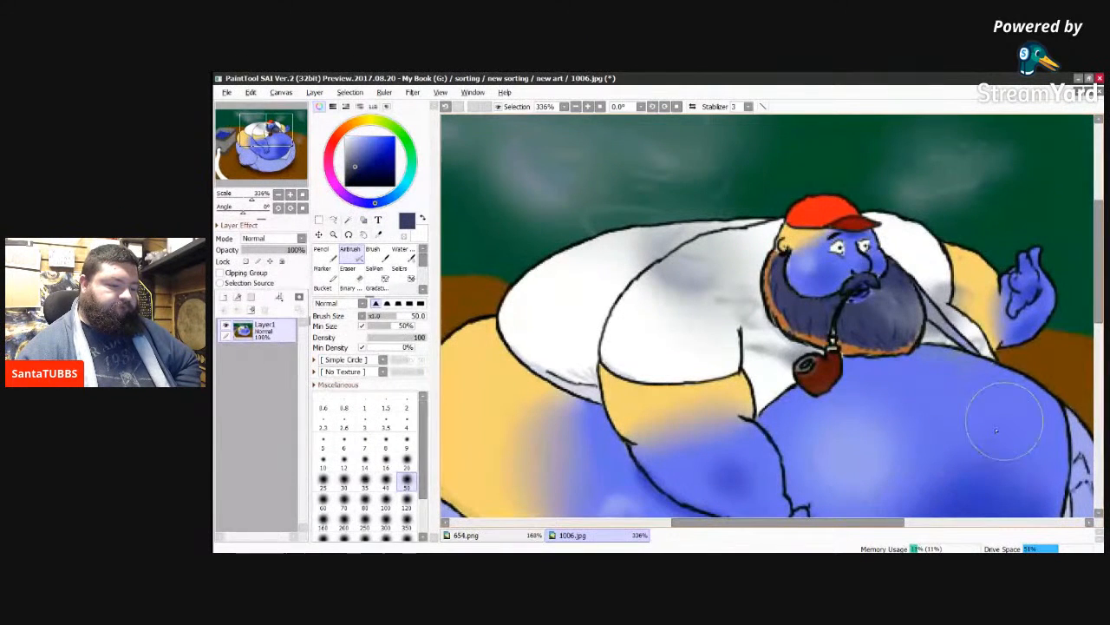
pyautogui.moveTo(1098, 298); pyautogui.dragTo(1097, 321)
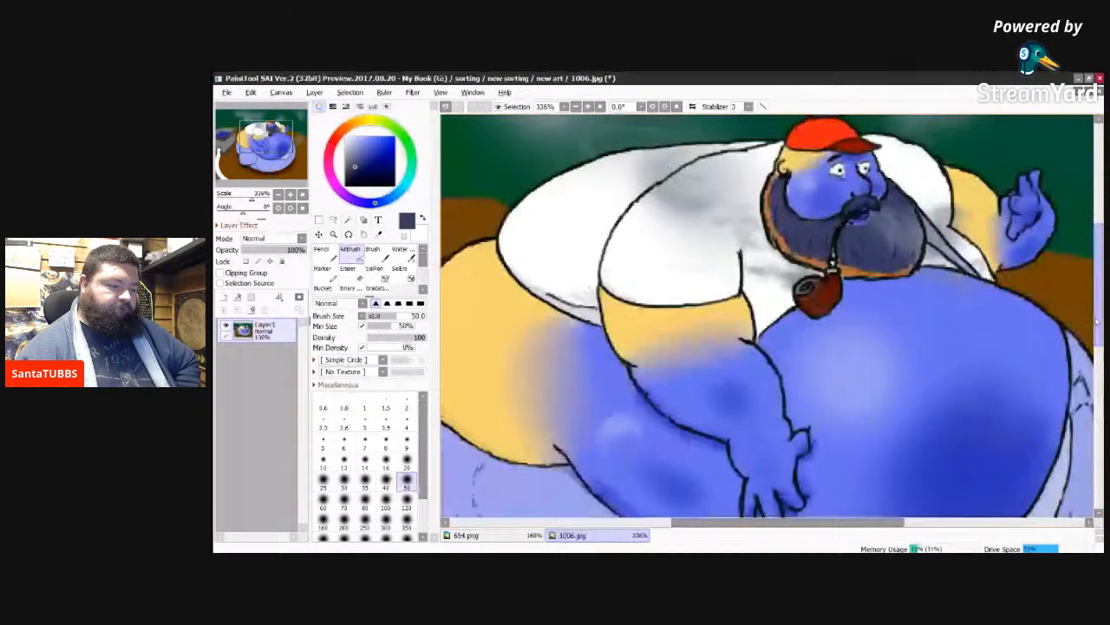
pyautogui.moveTo(1098, 321); pyautogui.dragTo(1095, 319)
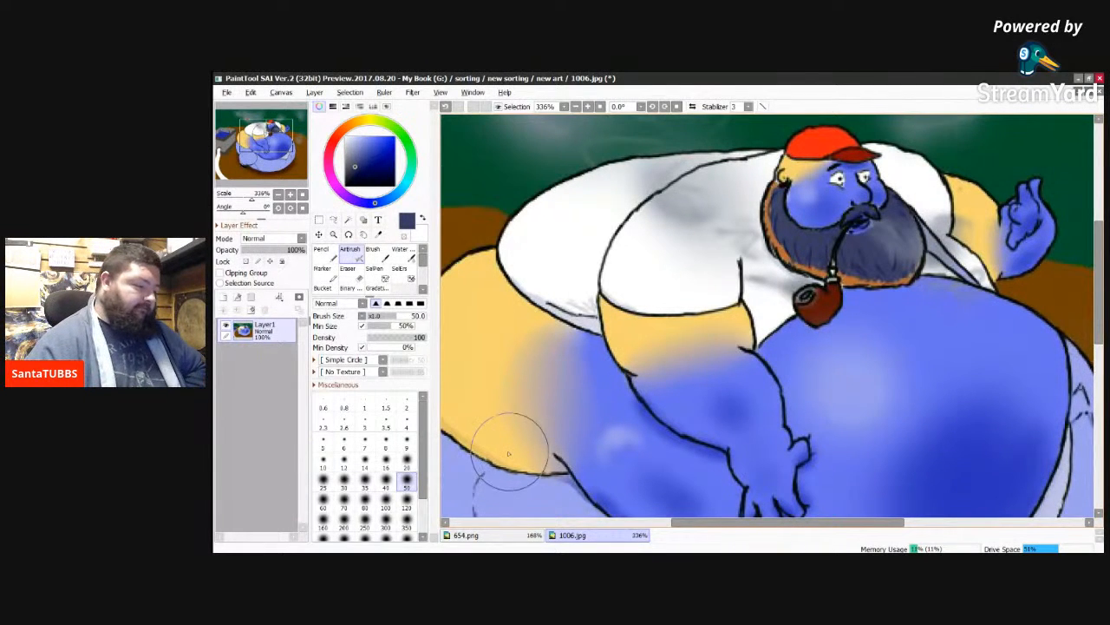
pyautogui.click(497, 535)
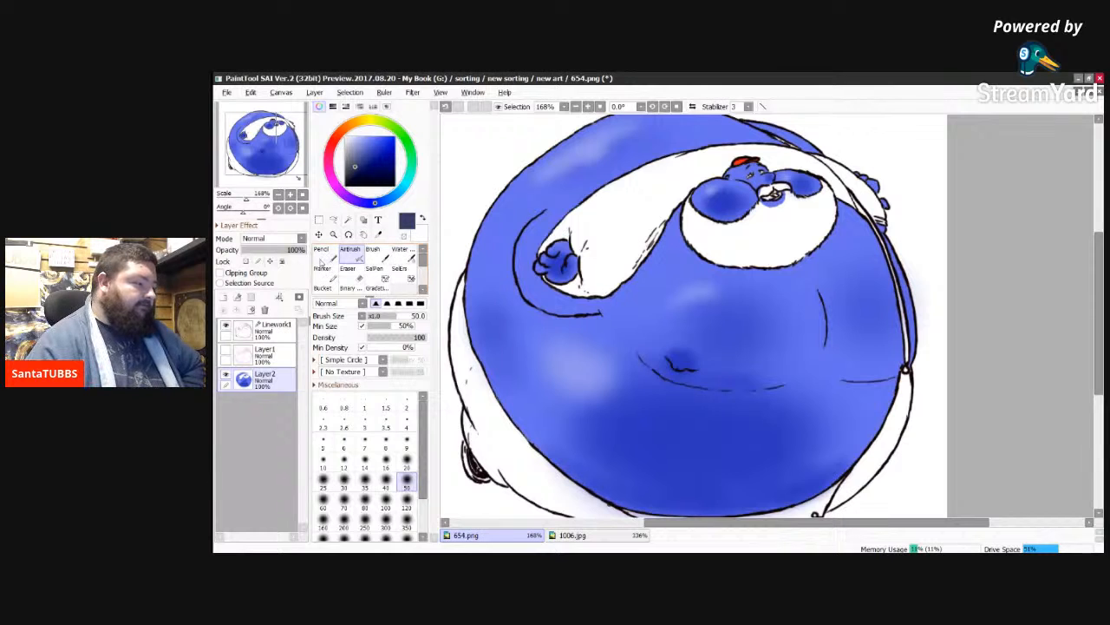
pyautogui.click(328, 253)
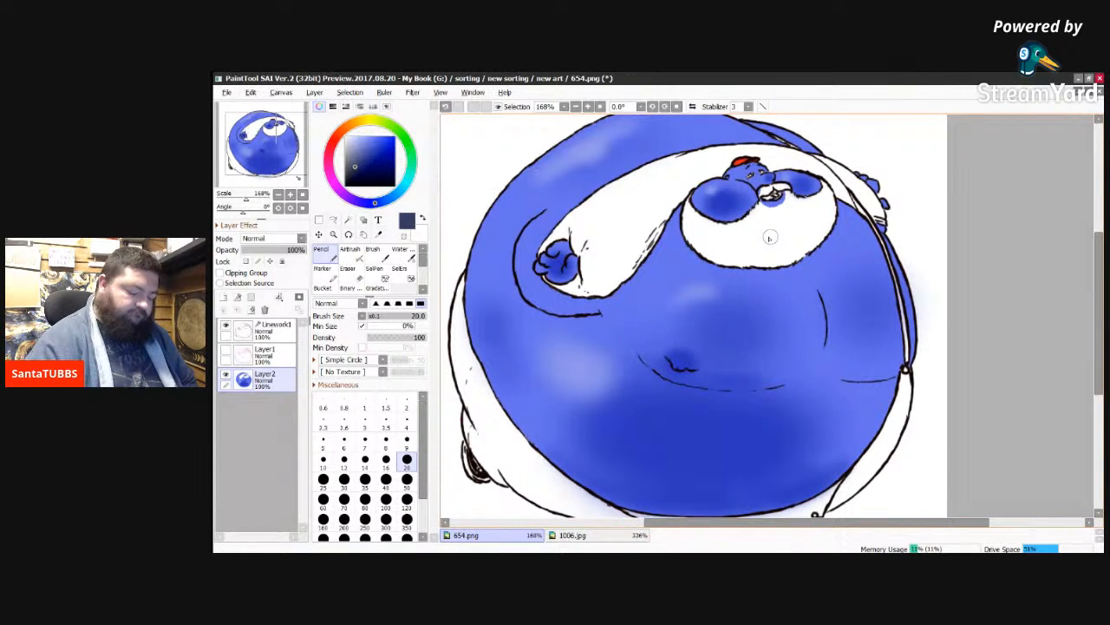
# Step: Colour both halves of the moustache dark blue-grey with the Pencil at size 20
pyautogui.scroll(3, 769, 238)
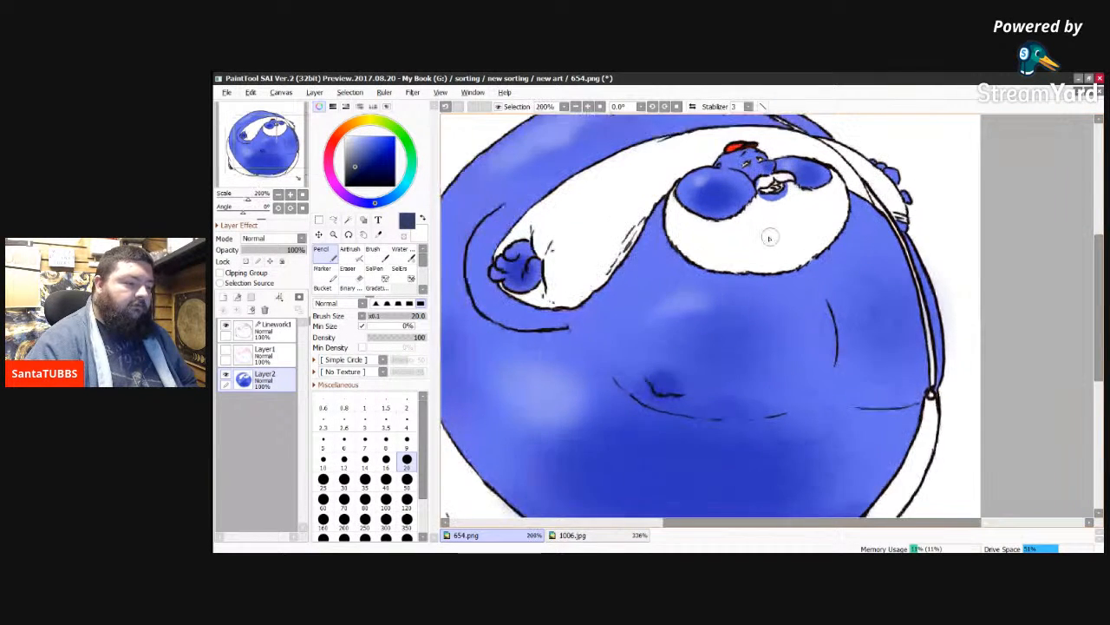
pyautogui.scroll(1, 770, 237)
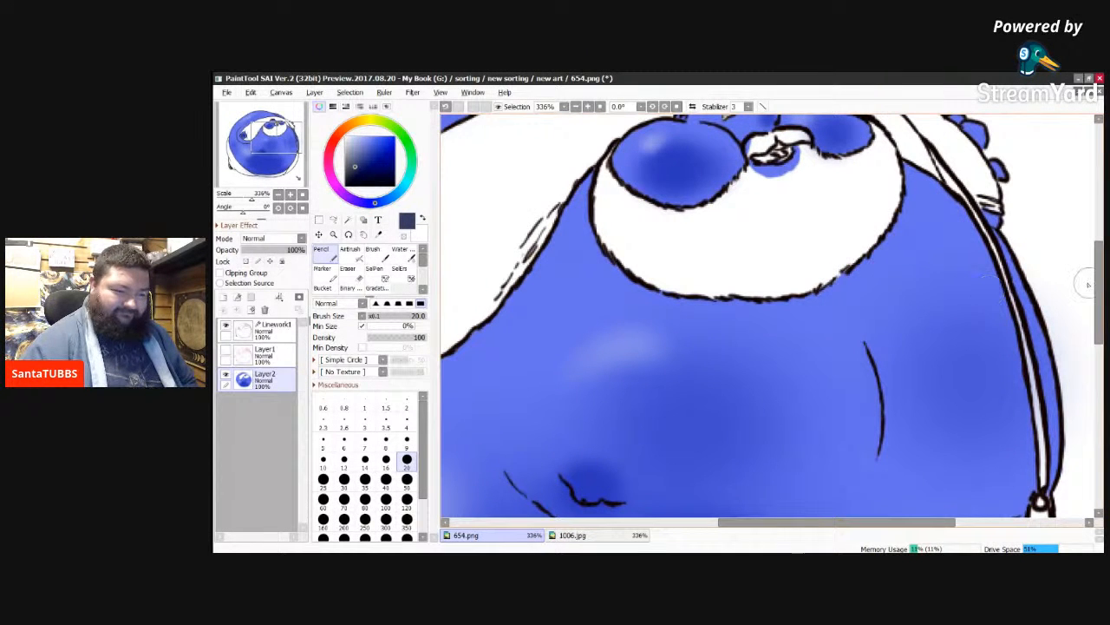
pyautogui.moveTo(1098, 292); pyautogui.dragTo(1096, 271)
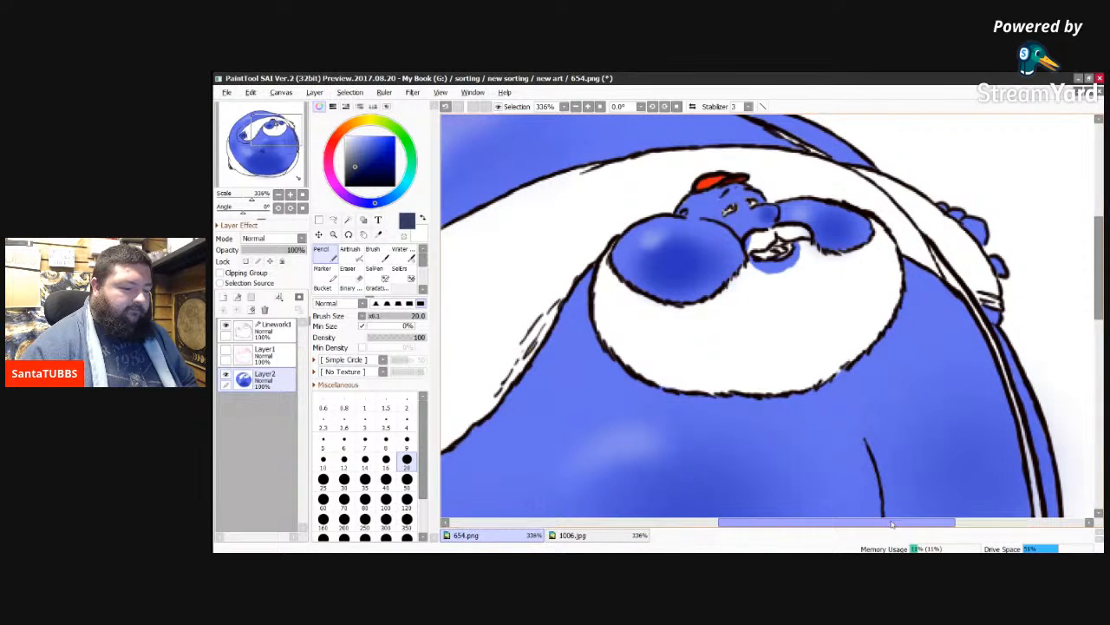
pyautogui.moveTo(891, 524); pyautogui.dragTo(925, 520)
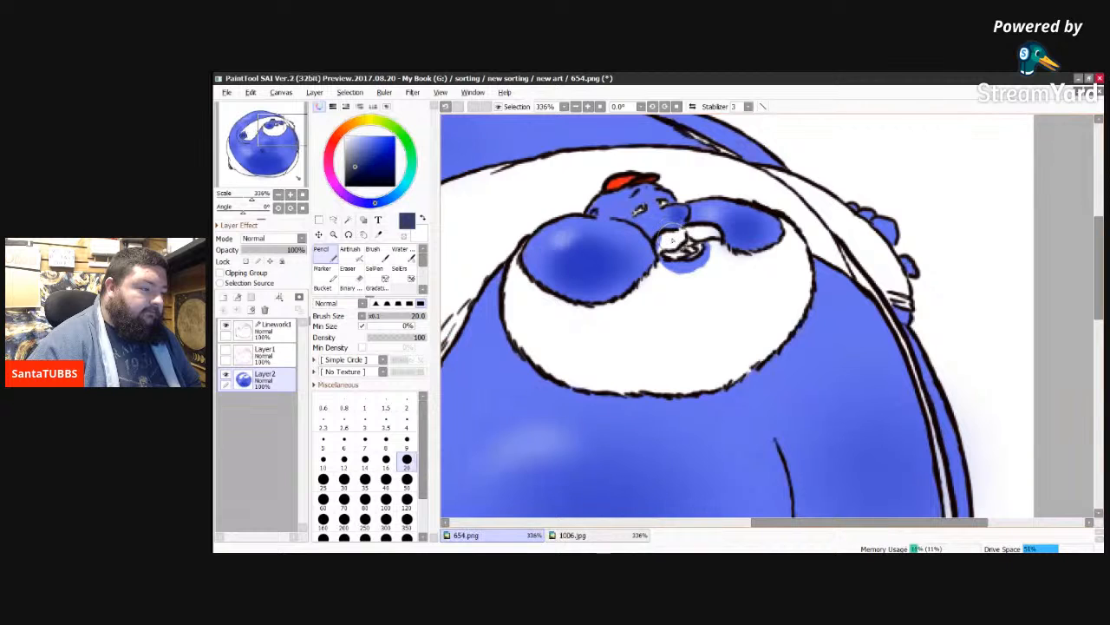
pyautogui.moveTo(674, 240)
pyautogui.mouseDown()
pyautogui.moveTo(659, 250)
pyautogui.moveTo(681, 237)
pyautogui.moveTo(671, 244)
pyautogui.mouseUp()
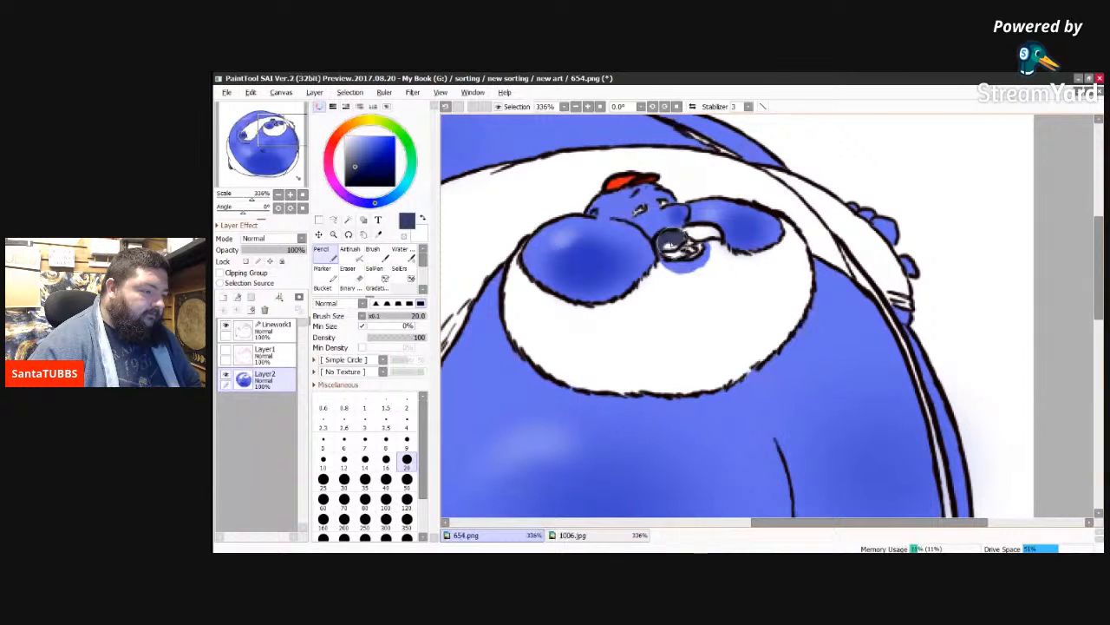
pyautogui.moveTo(672, 242); pyautogui.dragTo(707, 226)
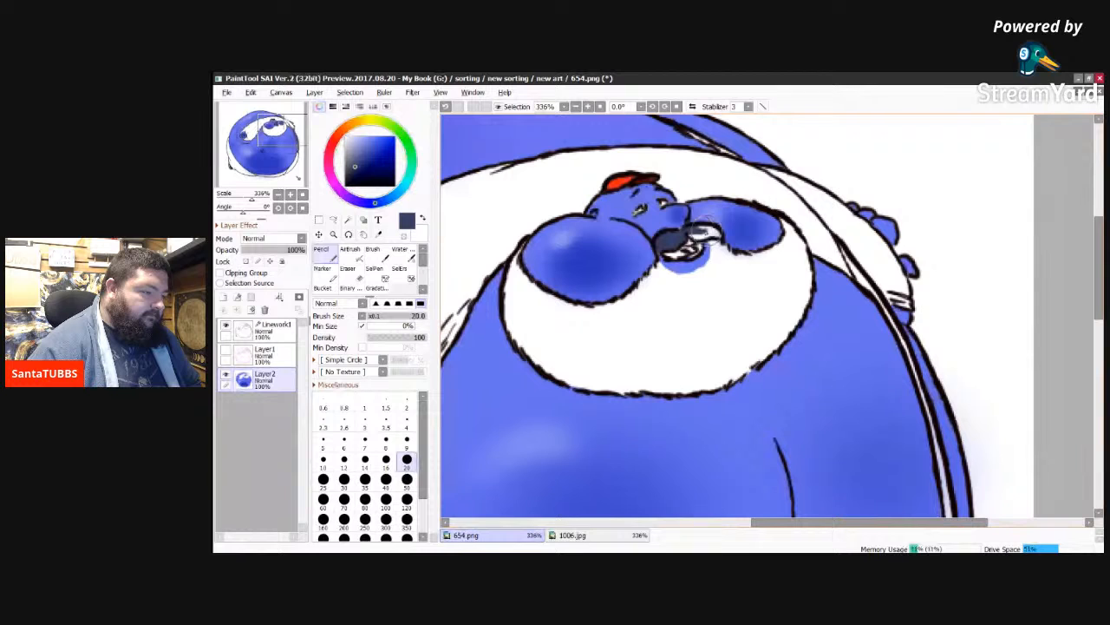
pyautogui.moveTo(703, 224); pyautogui.dragTo(709, 228)
pyautogui.moveTo(712, 231)
pyautogui.mouseDown()
pyautogui.moveTo(682, 231)
pyautogui.moveTo(726, 234)
pyautogui.moveTo(715, 237)
pyautogui.mouseUp()
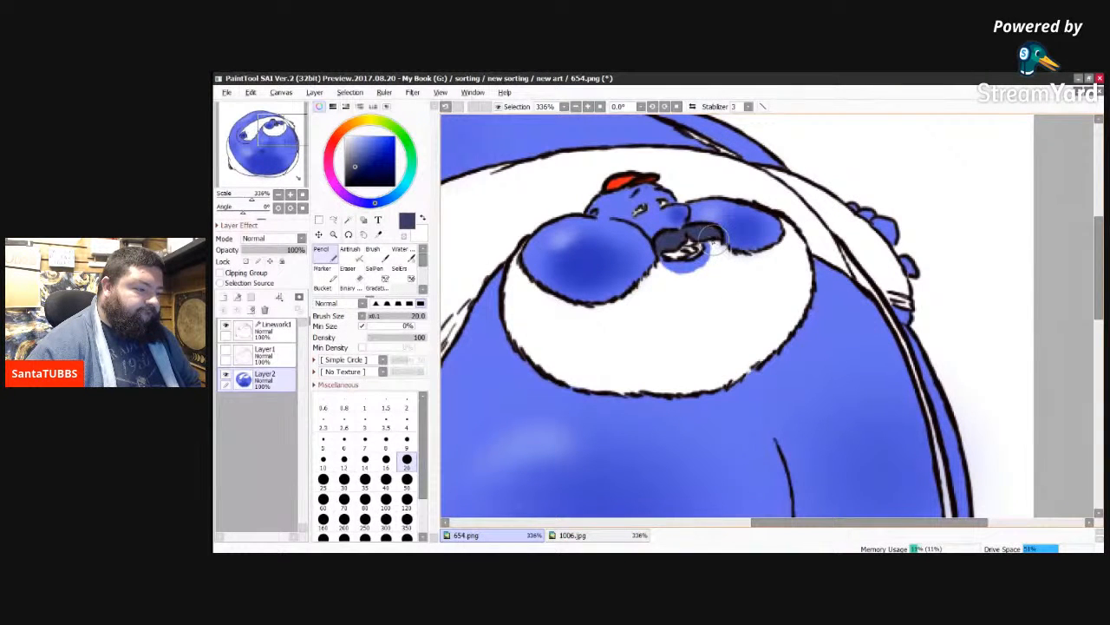
# Step: Trace a closed dark blue-grey border along the beard's inner edge, beneath both cheeks and around the lower lip
pyautogui.moveTo(716, 247)
pyautogui.mouseDown()
pyautogui.moveTo(710, 238)
pyautogui.moveTo(727, 254)
pyautogui.mouseUp()
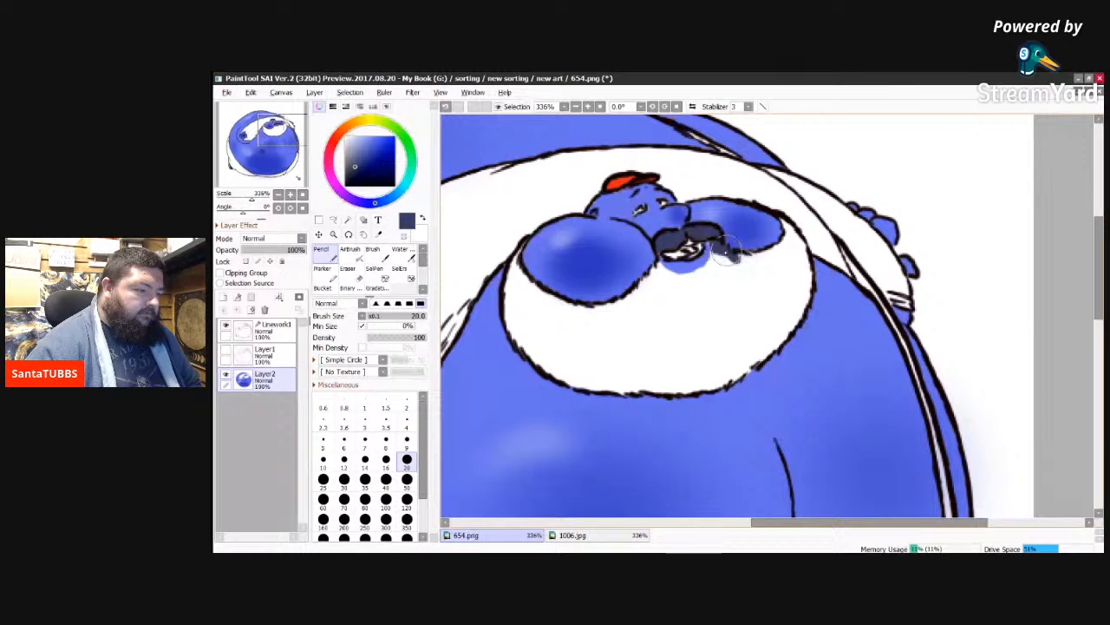
pyautogui.moveTo(730, 254)
pyautogui.mouseDown()
pyautogui.moveTo(782, 247)
pyautogui.moveTo(782, 222)
pyautogui.moveTo(805, 279)
pyautogui.mouseUp()
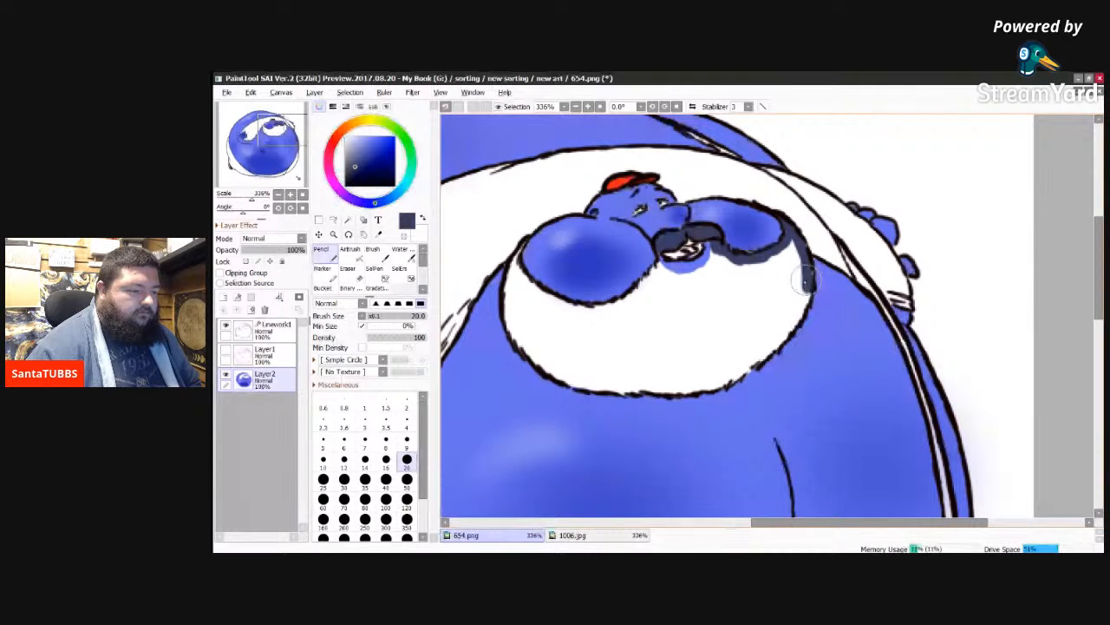
pyautogui.moveTo(805, 279); pyautogui.dragTo(764, 351)
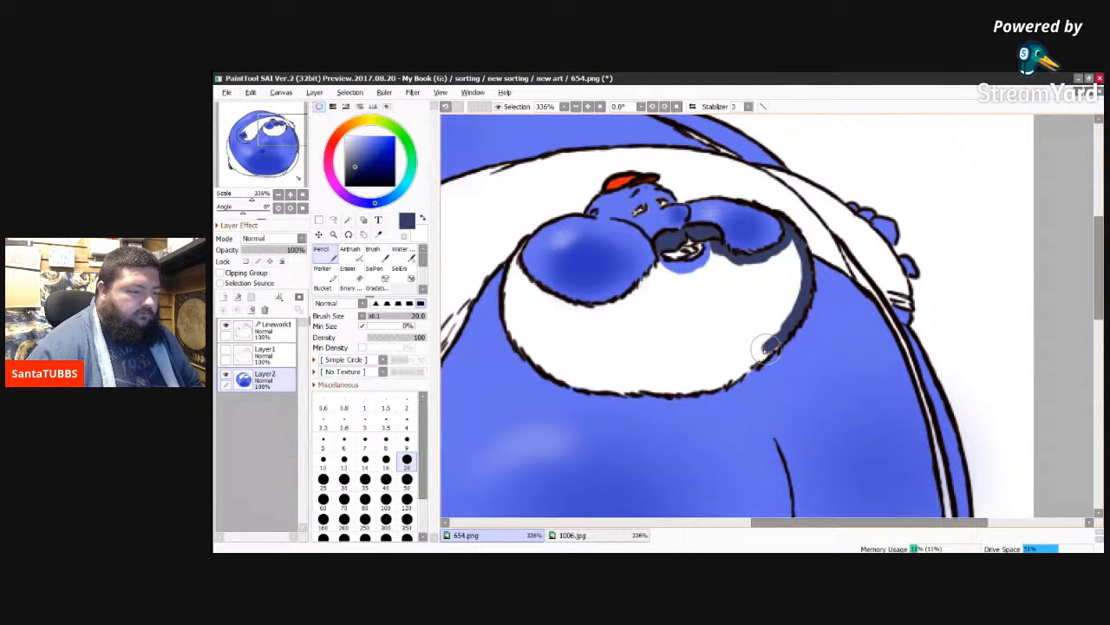
pyautogui.moveTo(766, 348)
pyautogui.mouseDown()
pyautogui.moveTo(724, 382)
pyautogui.moveTo(673, 386)
pyautogui.mouseUp()
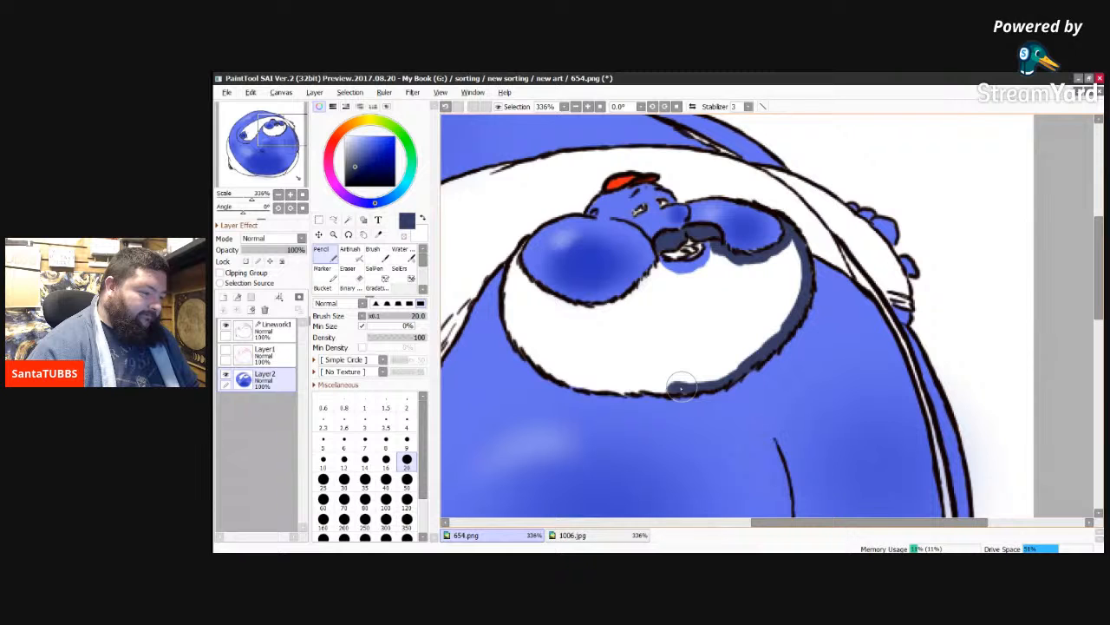
pyautogui.moveTo(681, 388); pyautogui.dragTo(574, 379)
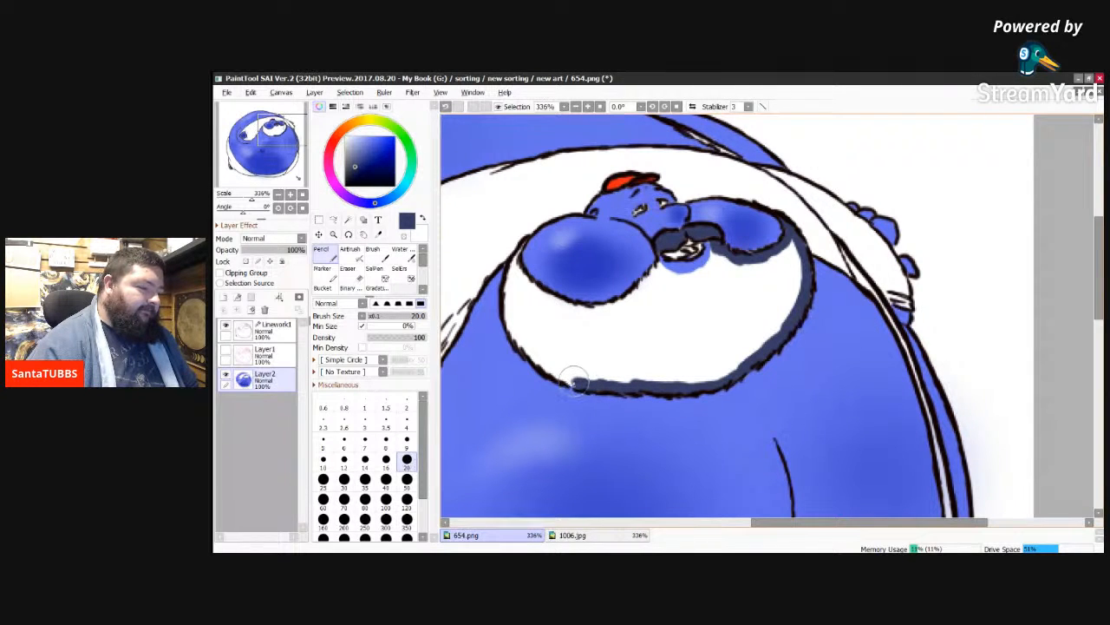
pyautogui.moveTo(575, 383)
pyautogui.mouseDown()
pyautogui.moveTo(519, 342)
pyautogui.moveTo(508, 282)
pyautogui.moveTo(508, 312)
pyautogui.moveTo(526, 278)
pyautogui.moveTo(513, 282)
pyautogui.moveTo(521, 244)
pyautogui.moveTo(521, 281)
pyautogui.moveTo(523, 269)
pyautogui.moveTo(541, 301)
pyautogui.moveTo(598, 316)
pyautogui.moveTo(573, 310)
pyautogui.moveTo(608, 309)
pyautogui.moveTo(597, 314)
pyautogui.moveTo(646, 290)
pyautogui.mouseUp()
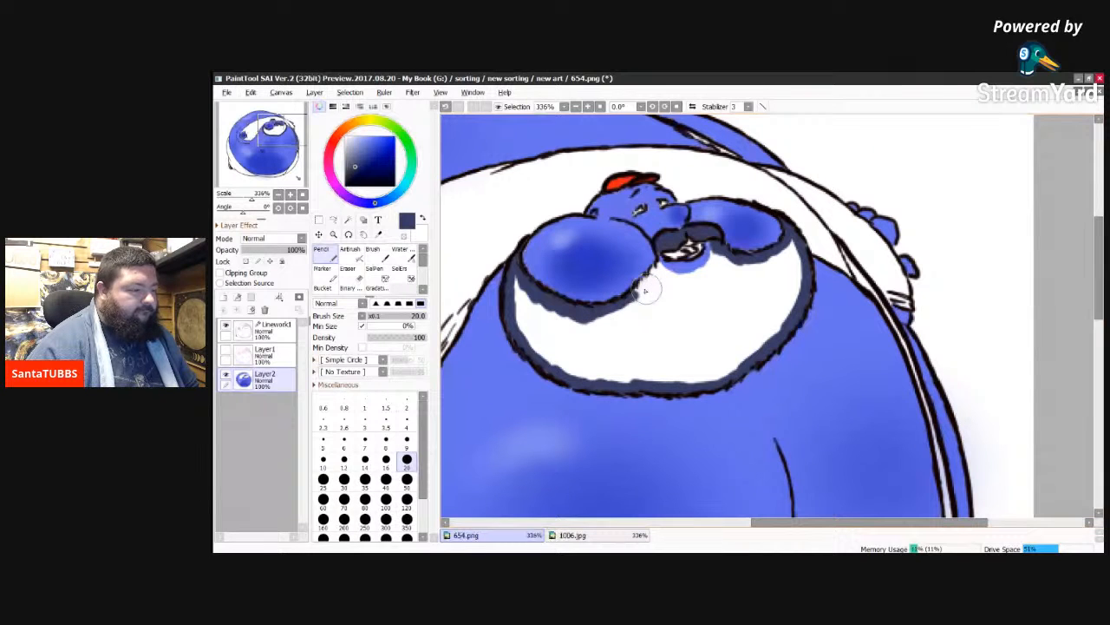
pyautogui.moveTo(645, 291); pyautogui.dragTo(655, 271)
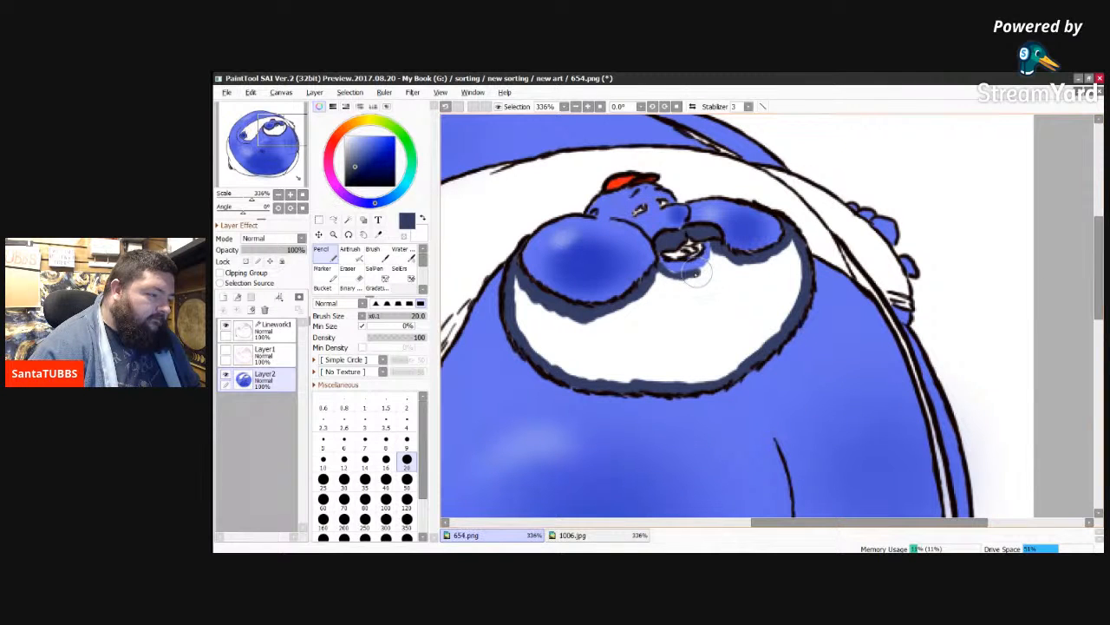
pyautogui.moveTo(697, 273); pyautogui.dragTo(706, 266)
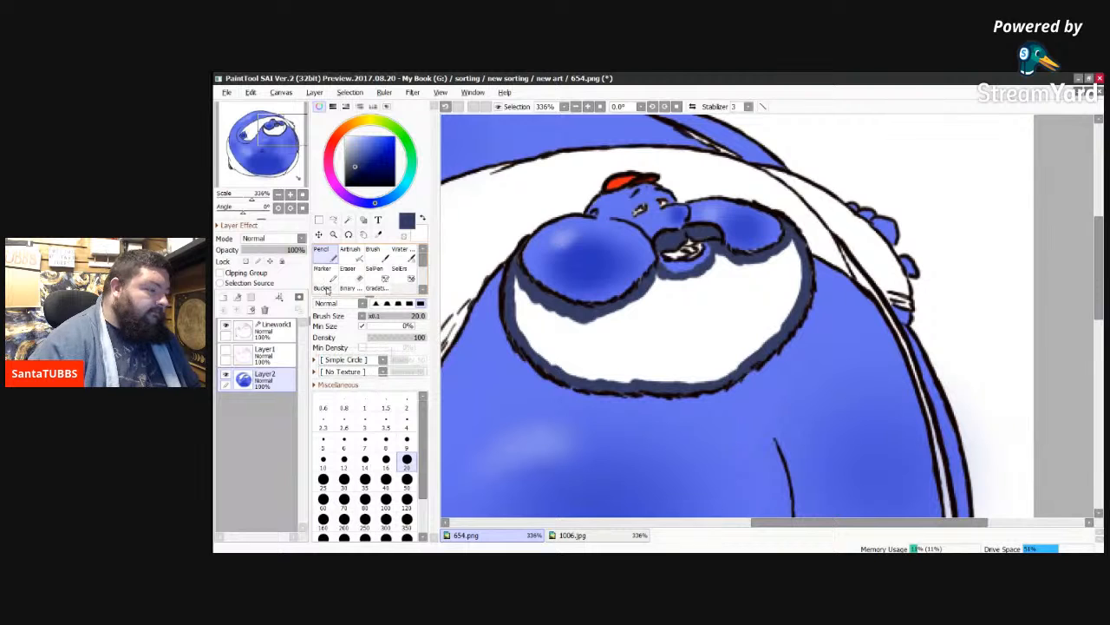
# Step: Fill the beard's interior with dark blue-grey using the Bucket, and return to the Pencil
pyautogui.click(322, 287)
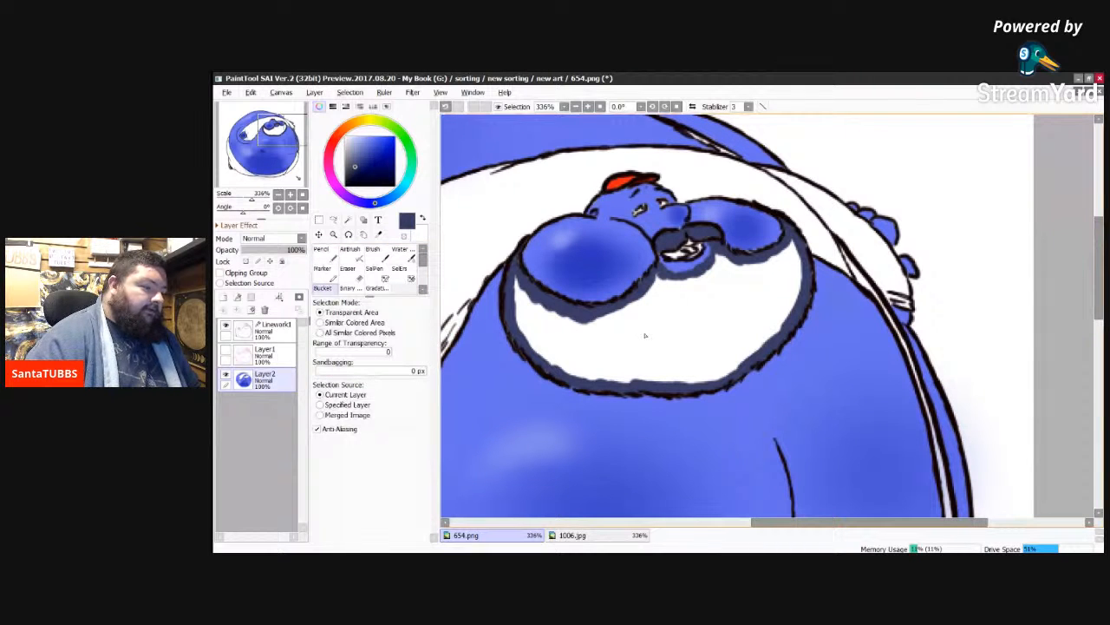
pyautogui.click(644, 335)
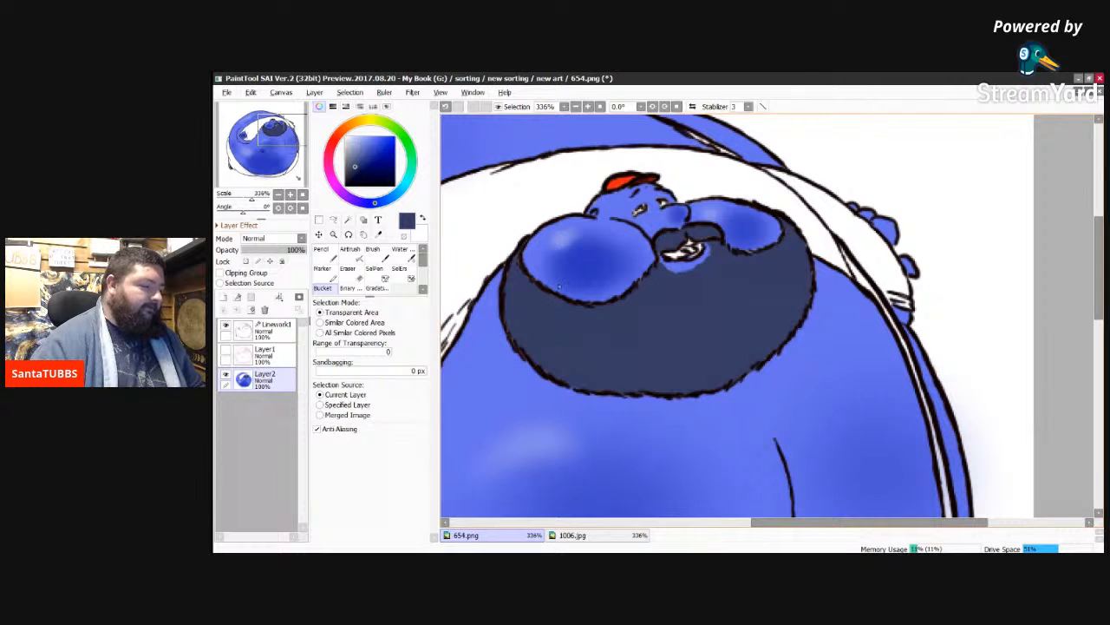
pyautogui.click(328, 257)
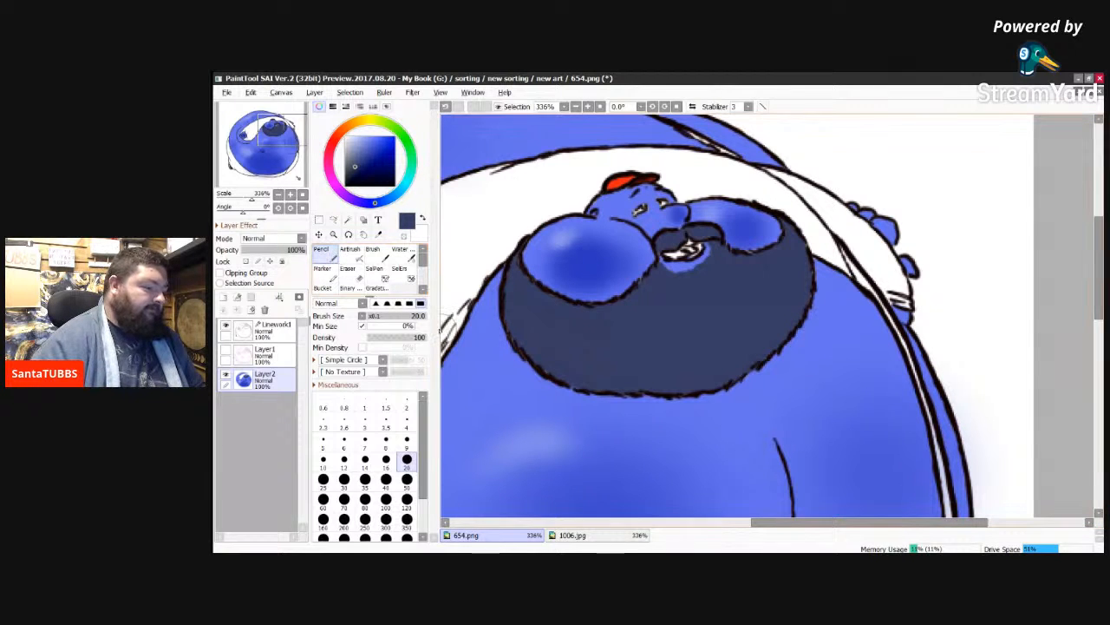
# Step: Sample the light periwinkle blue of the trousers from 1006.jpg and return to 654.png
pyautogui.click(587, 535)
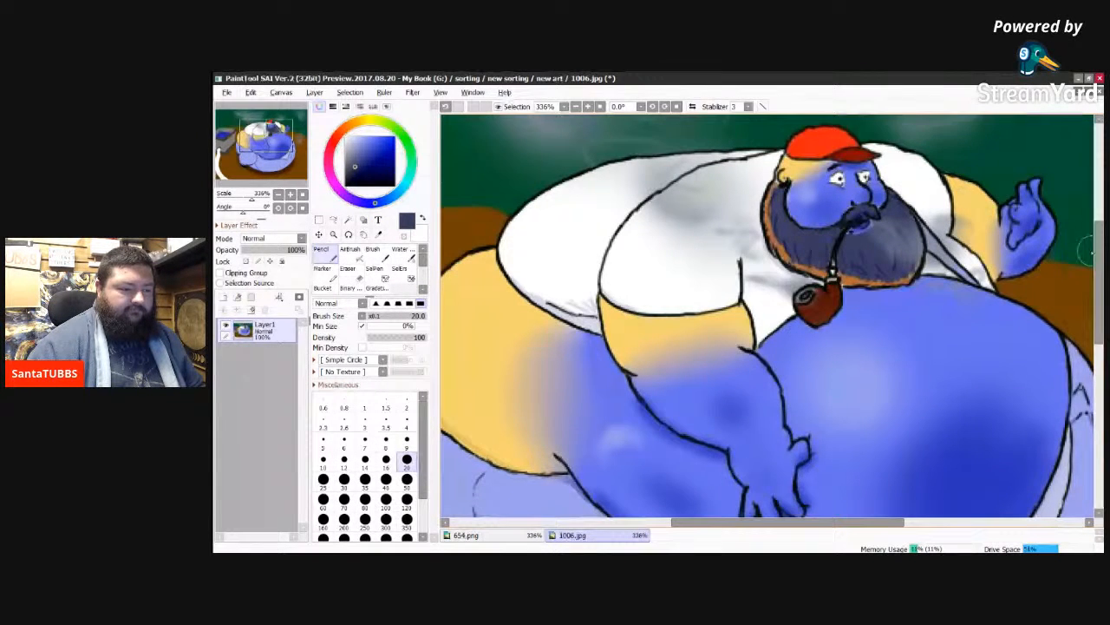
pyautogui.scroll(-5, 1092, 251)
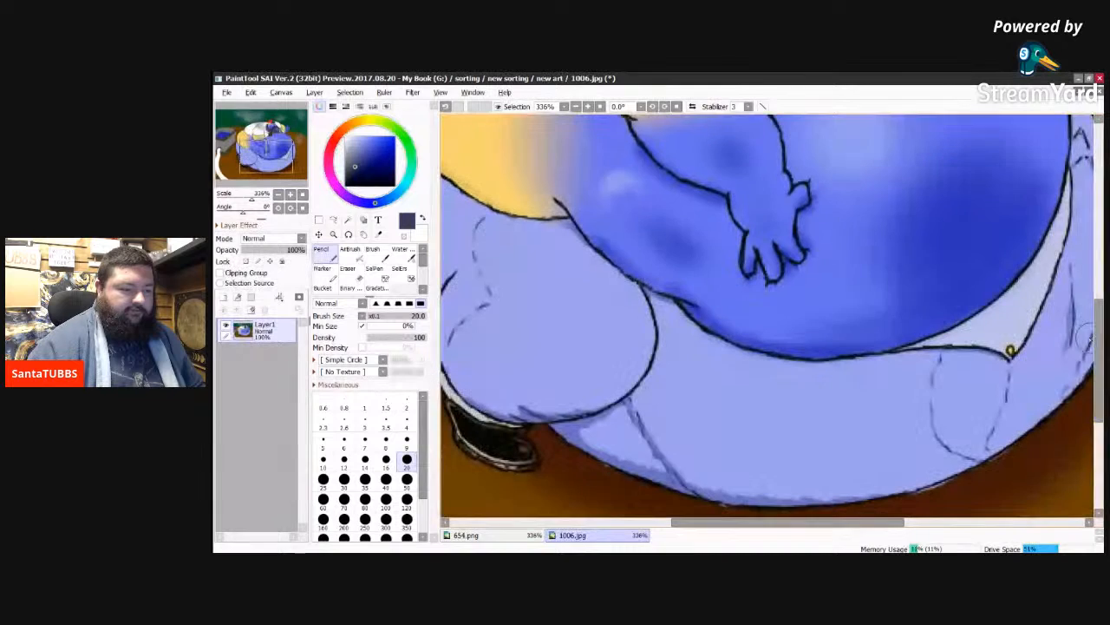
pyautogui.keyDown('alt'); pyautogui.click(573, 342); pyautogui.keyUp('alt')
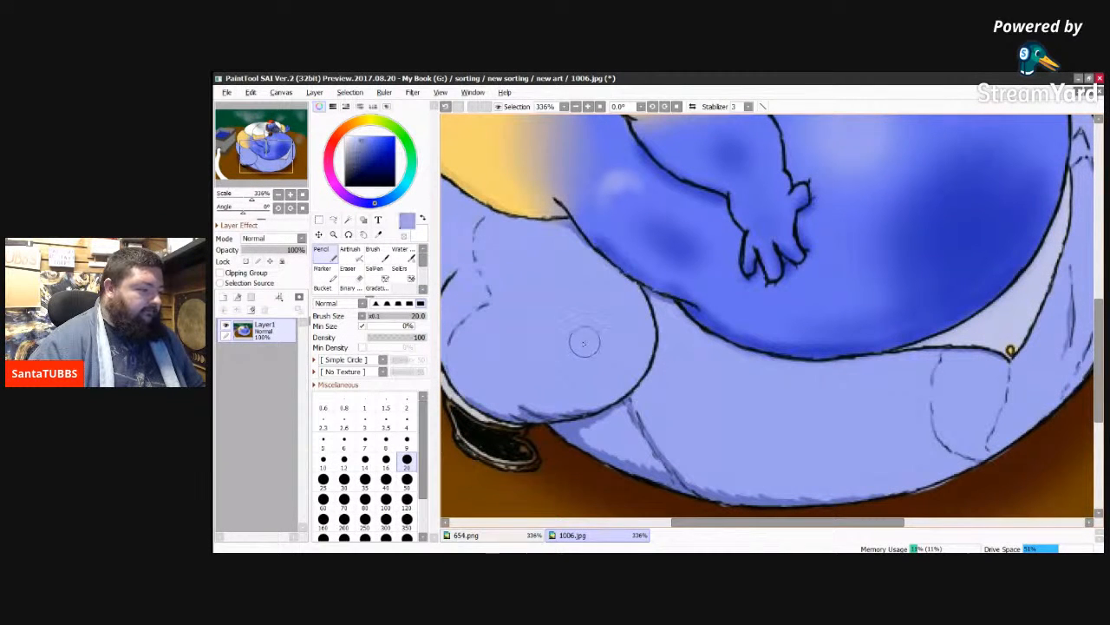
pyautogui.click(508, 535)
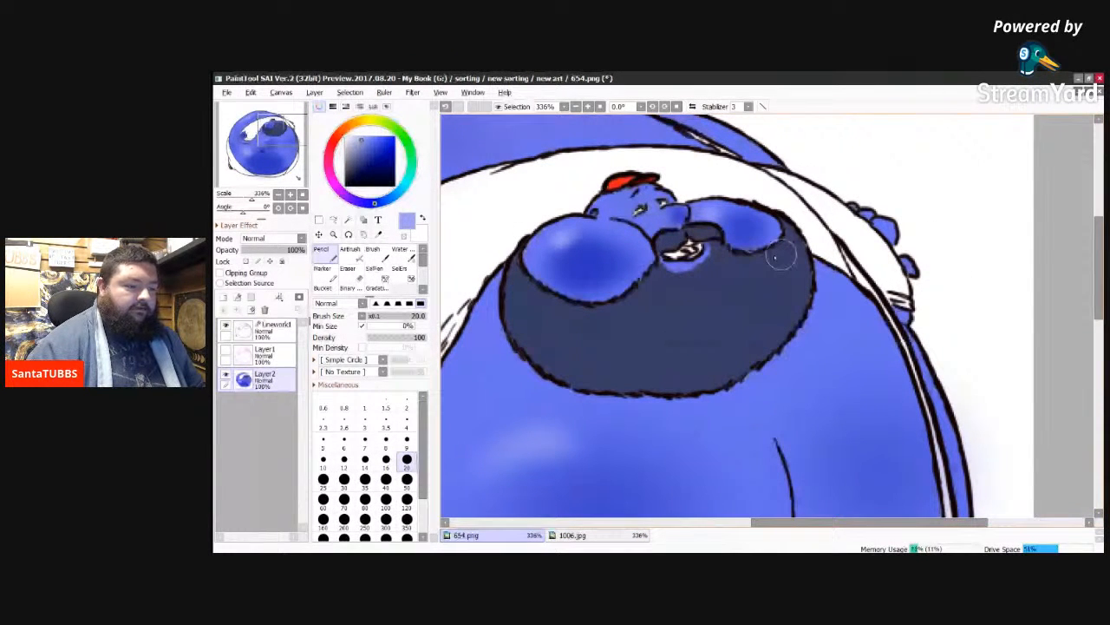
# Step: Trace a closed light periwinkle border inside the narrow trouser section at the body's lower right with the Pencil at size 20
pyautogui.moveTo(1099, 245); pyautogui.dragTo(1099, 227)
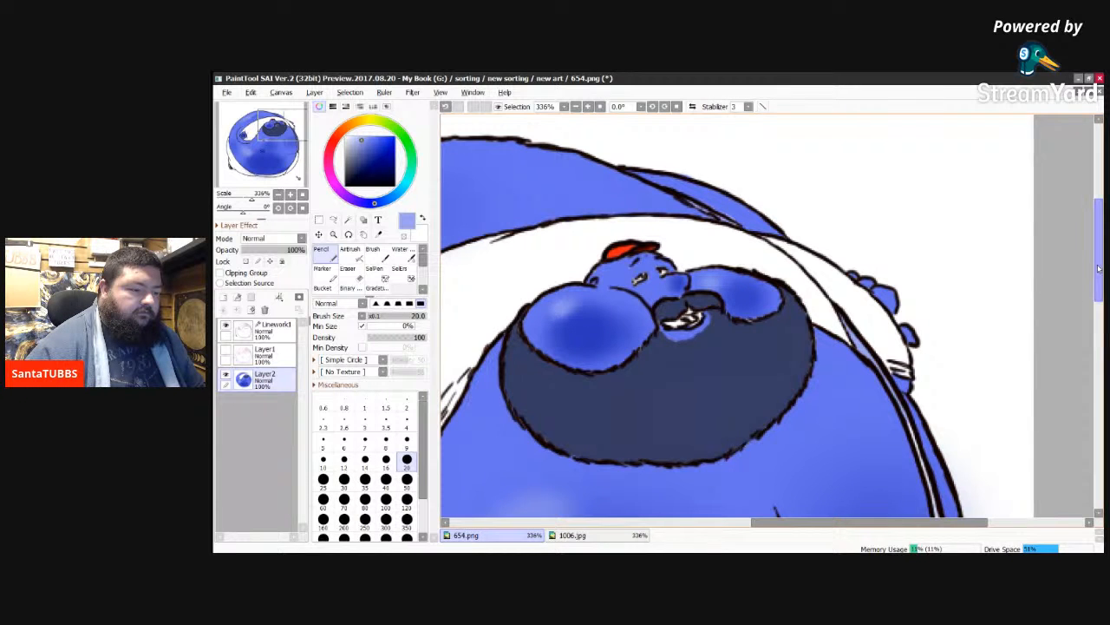
pyautogui.scroll(-5, 1099, 269)
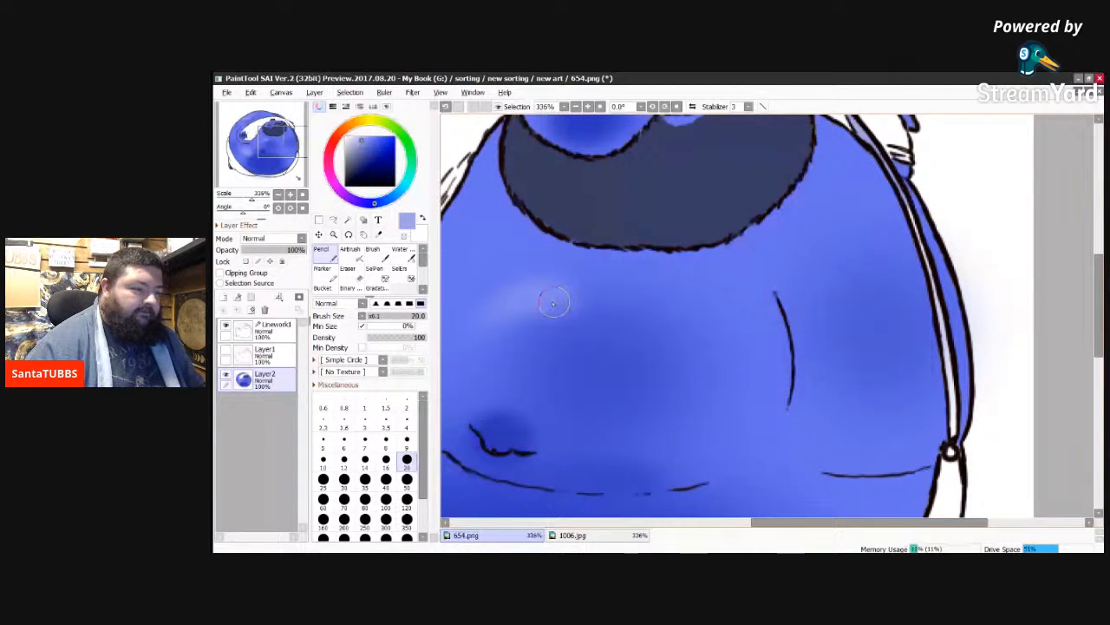
pyautogui.click(407, 441)
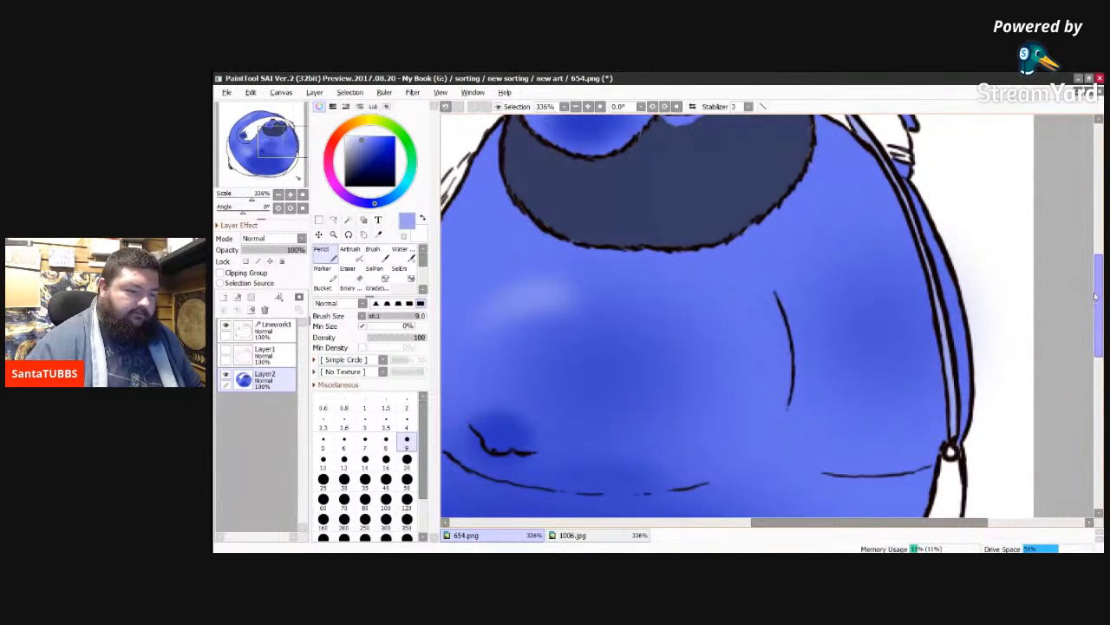
pyautogui.moveTo(1098, 306); pyautogui.dragTo(1098, 371)
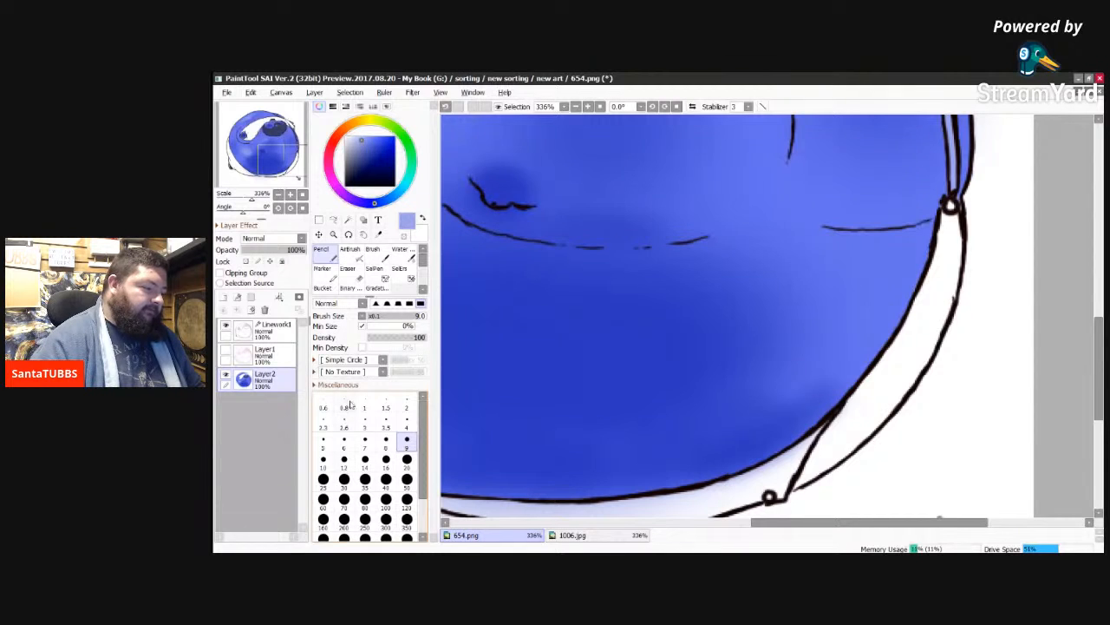
pyautogui.click(406, 458)
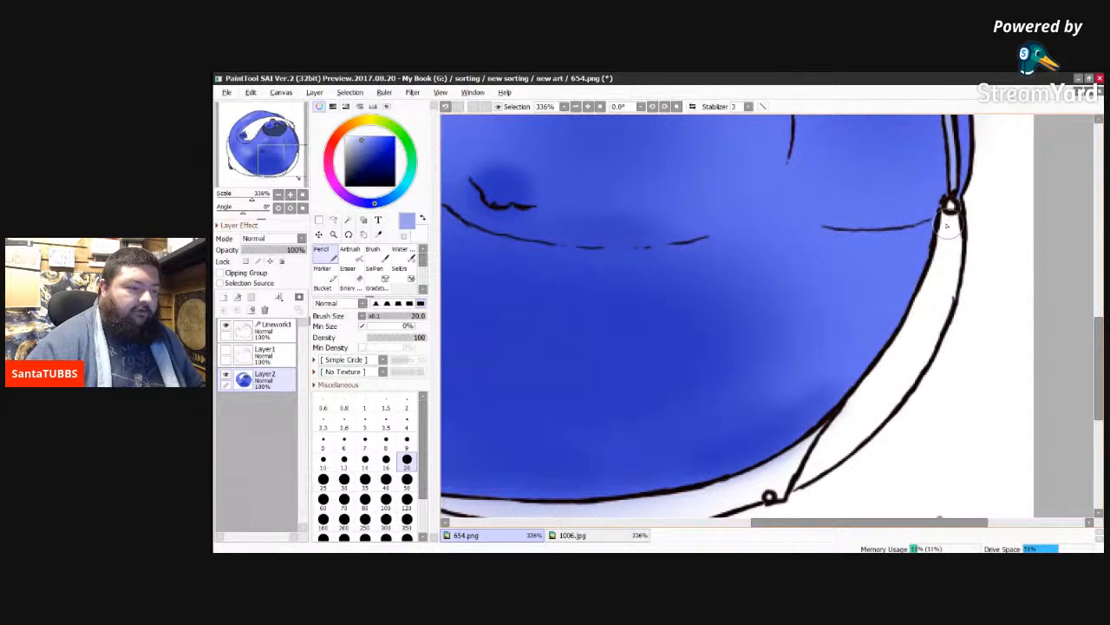
pyautogui.moveTo(952, 220)
pyautogui.mouseDown()
pyautogui.moveTo(946, 282)
pyautogui.moveTo(960, 281)
pyautogui.moveTo(957, 265)
pyautogui.moveTo(911, 387)
pyautogui.moveTo(914, 369)
pyautogui.moveTo(896, 403)
pyautogui.moveTo(899, 393)
pyautogui.moveTo(803, 480)
pyautogui.moveTo(894, 349)
pyautogui.mouseUp()
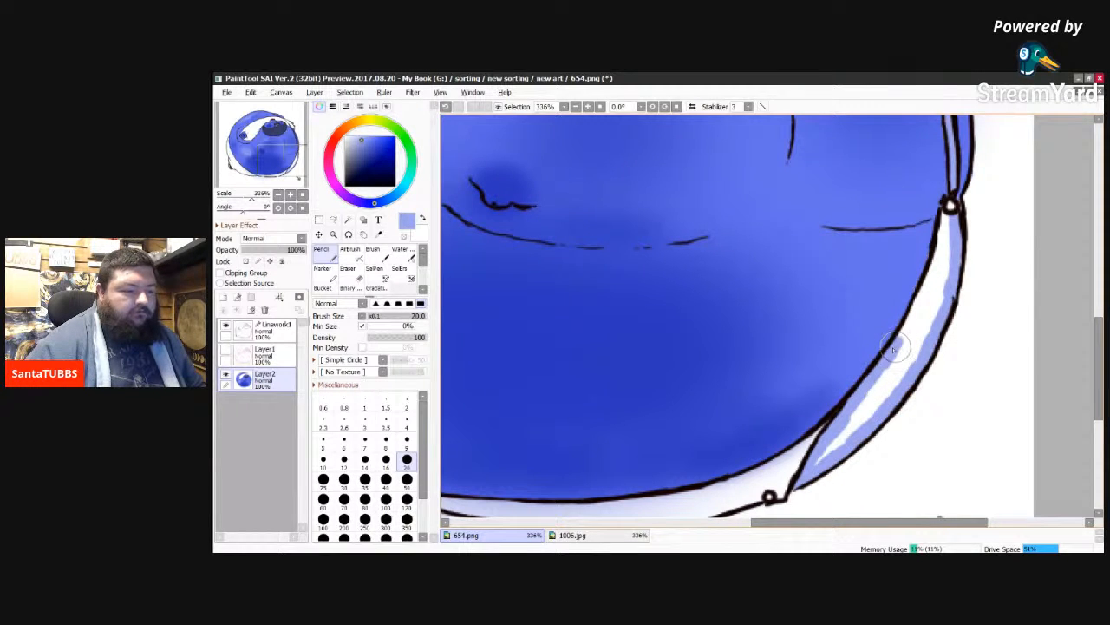
pyautogui.moveTo(894, 347); pyautogui.dragTo(923, 298)
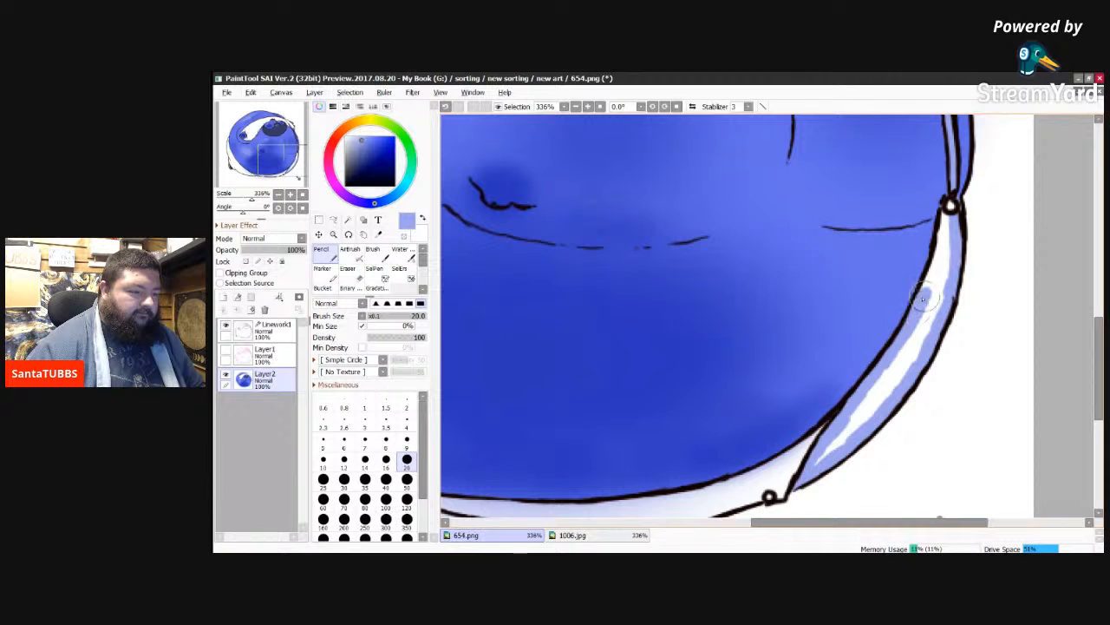
pyautogui.moveTo(923, 297); pyautogui.dragTo(935, 279)
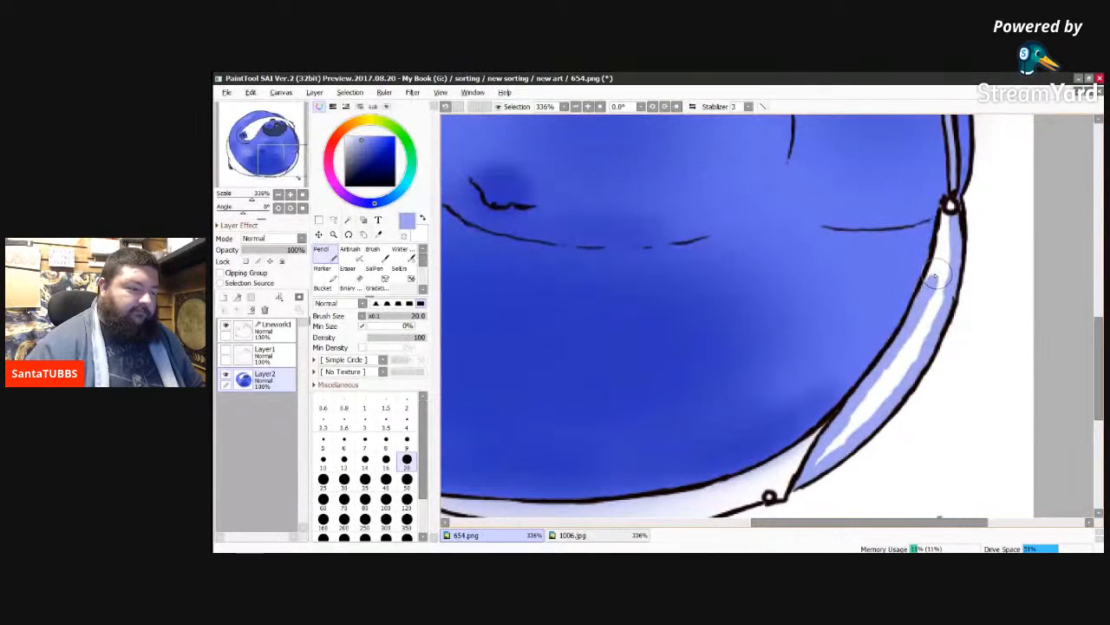
pyautogui.moveTo(927, 281); pyautogui.dragTo(942, 235)
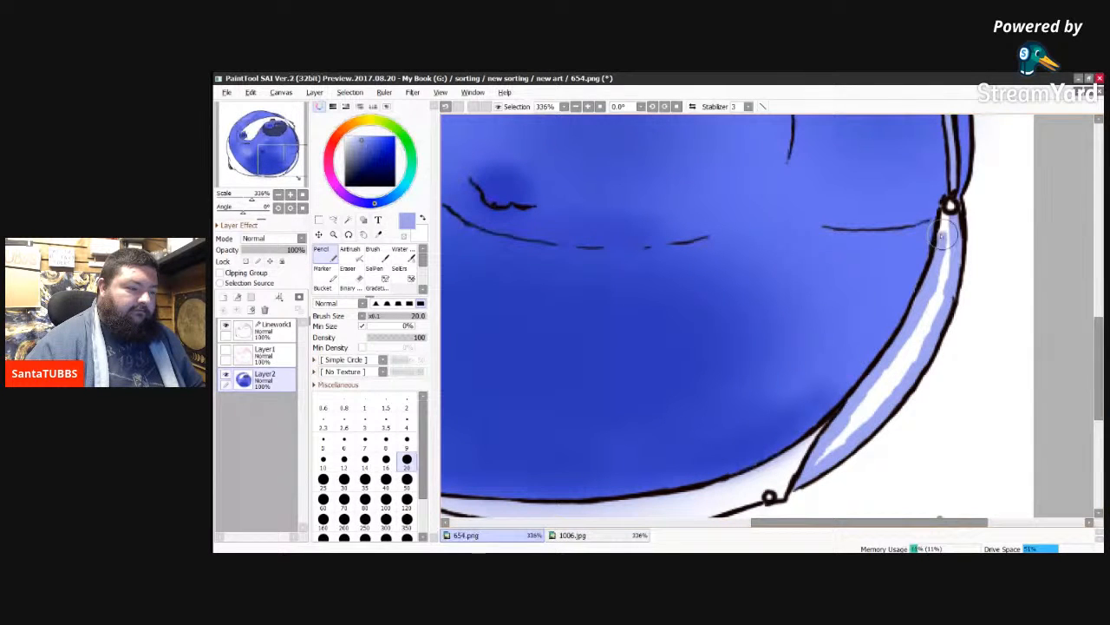
pyautogui.moveTo(942, 236); pyautogui.dragTo(950, 218)
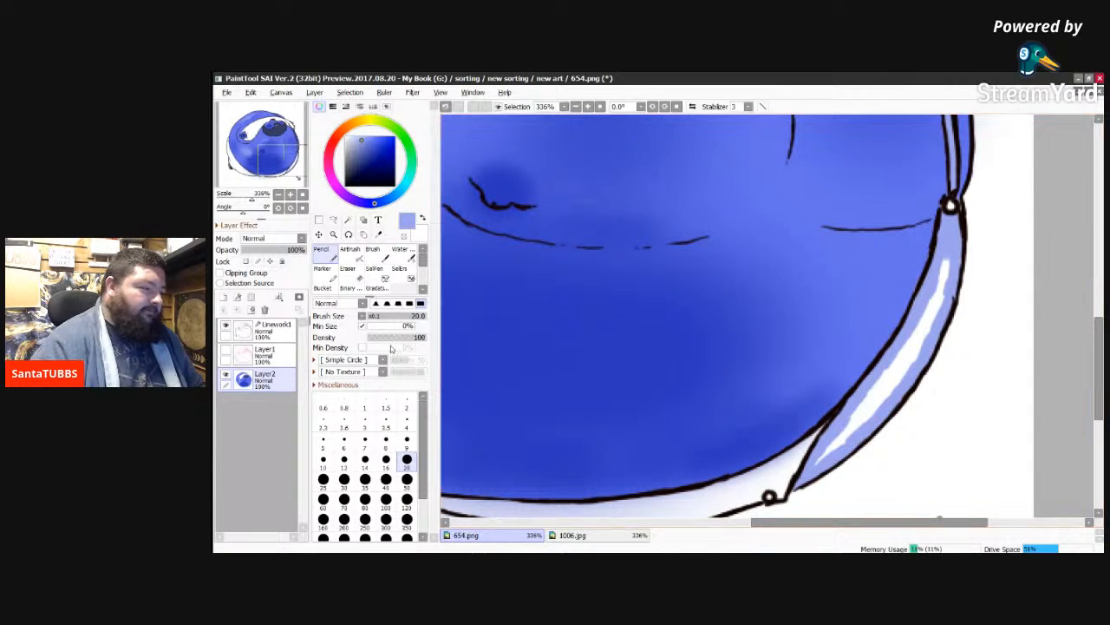
# Step: Fill the interior of the right-hand trouser section with light periwinkle using the Bucket, and return to the Pencil
pyautogui.click(321, 288)
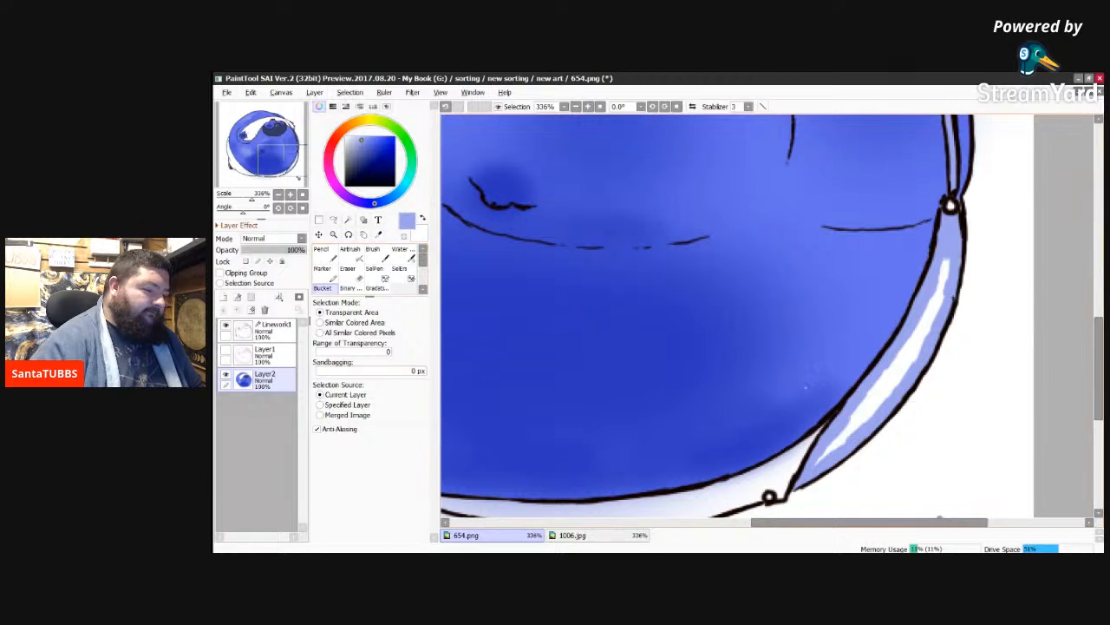
pyautogui.click(902, 367)
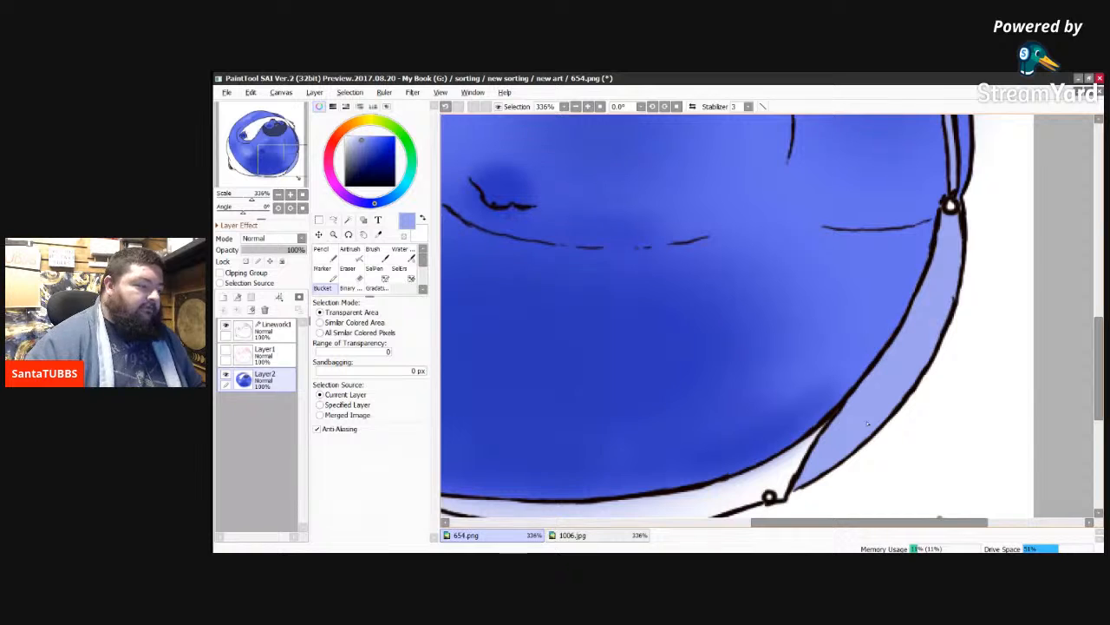
pyautogui.click(325, 252)
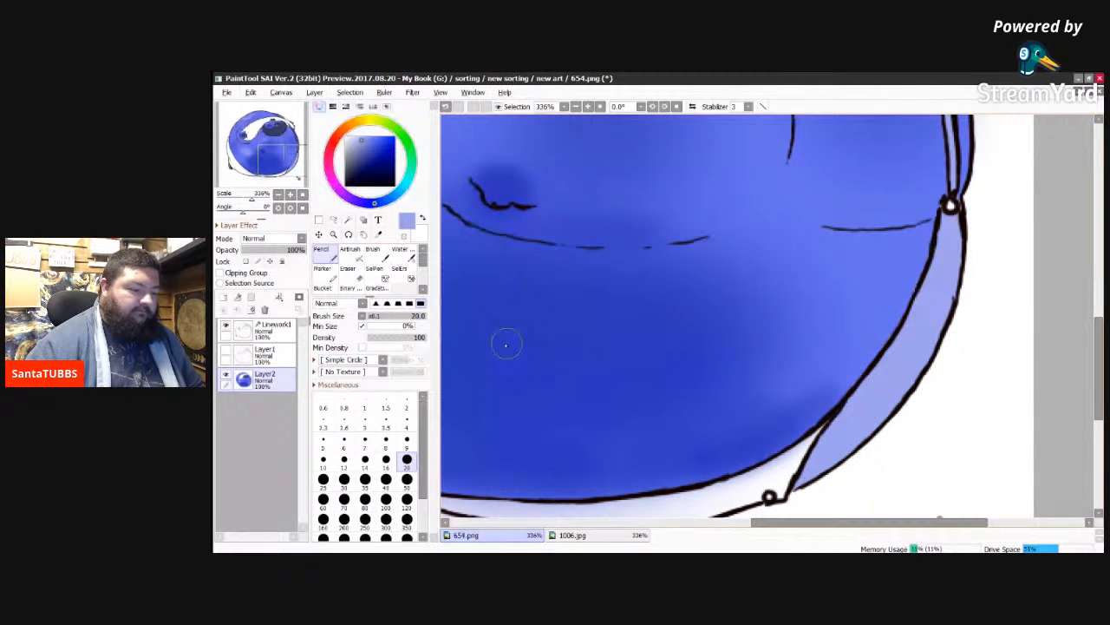
# Step: Paint a light periwinkle border along the outer edge of the left trouser leg, from its upper tip down to the foot
pyautogui.moveTo(849, 524); pyautogui.dragTo(697, 546)
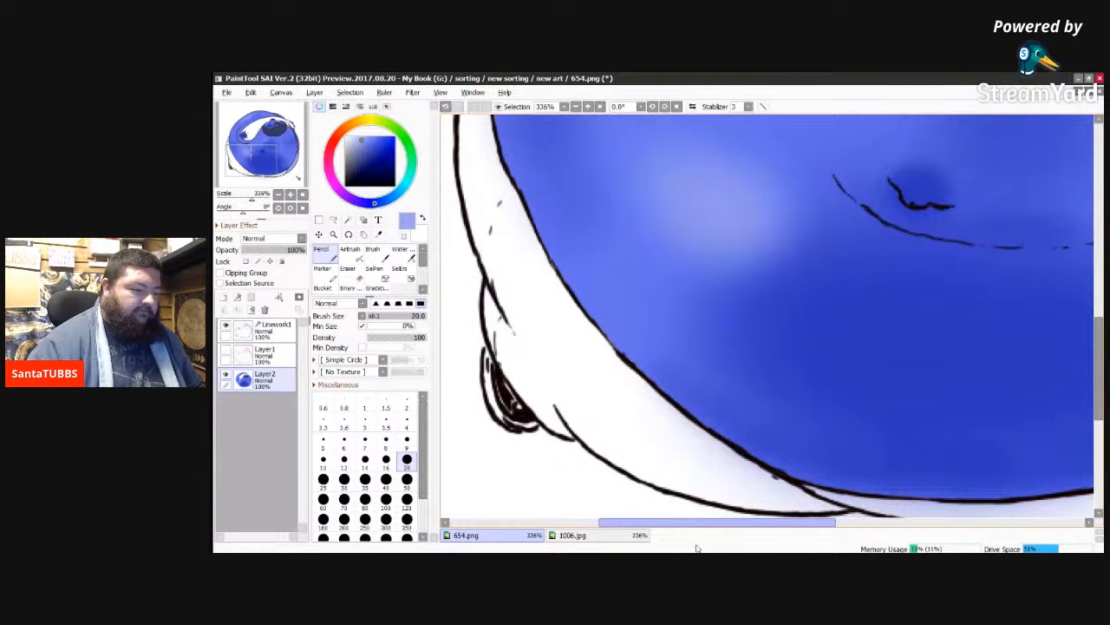
pyautogui.moveTo(697, 548); pyautogui.dragTo(667, 542)
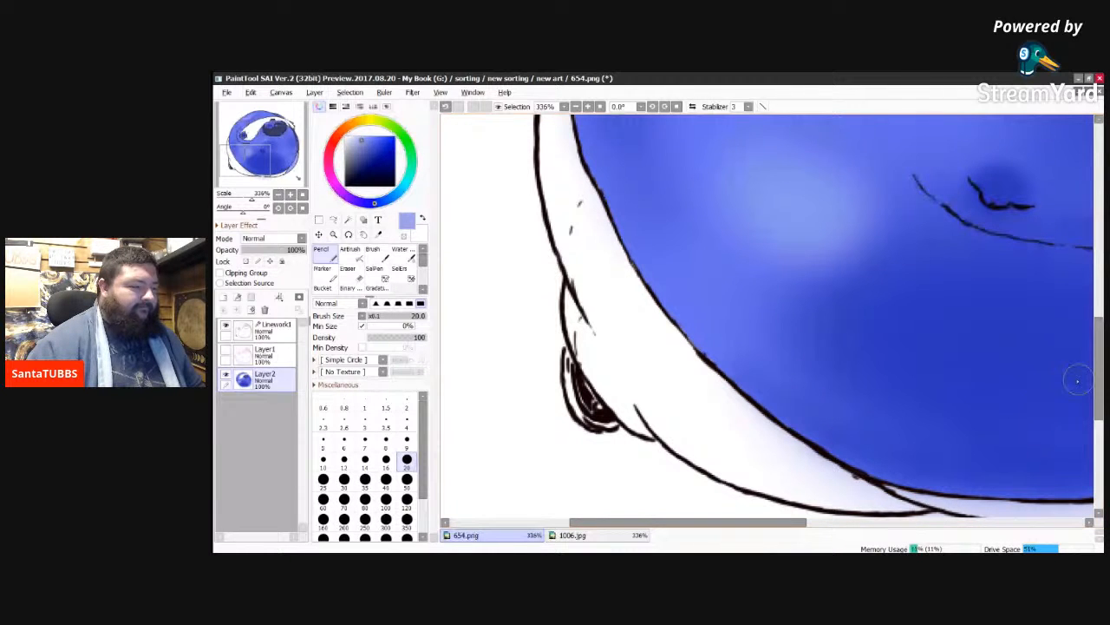
pyautogui.scroll(3, 1084, 355)
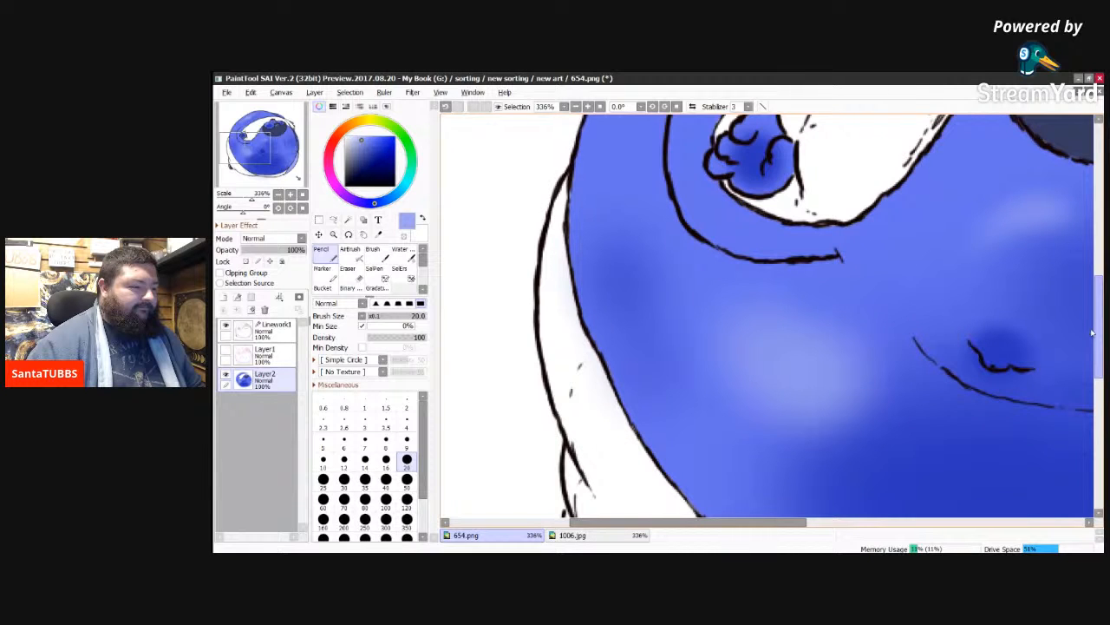
pyautogui.scroll(-1, 1092, 333)
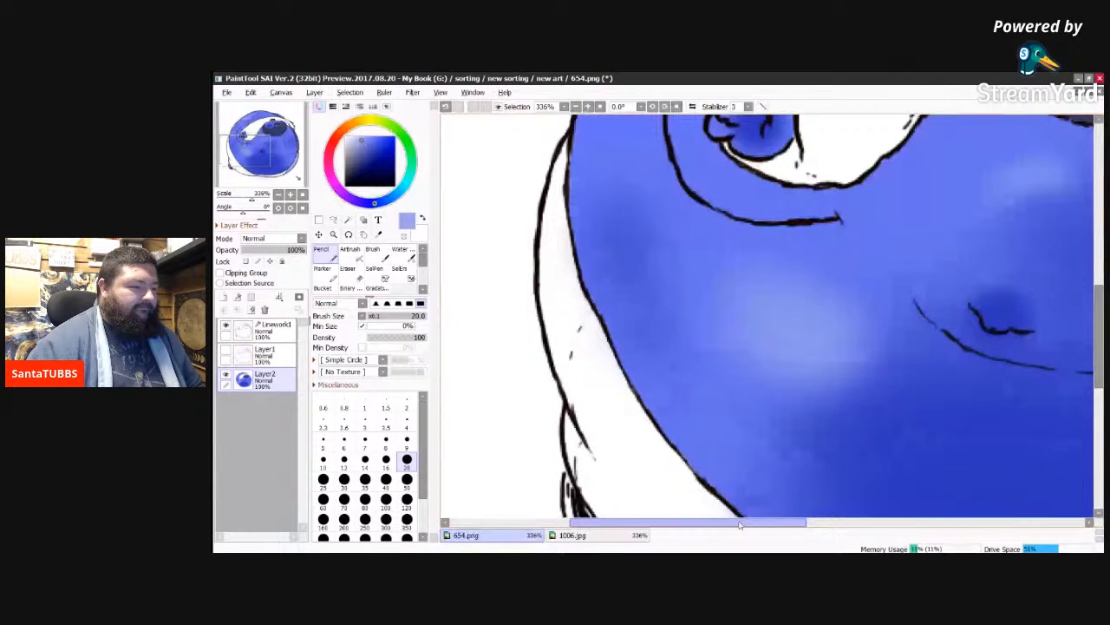
pyautogui.moveTo(740, 524); pyautogui.dragTo(770, 524)
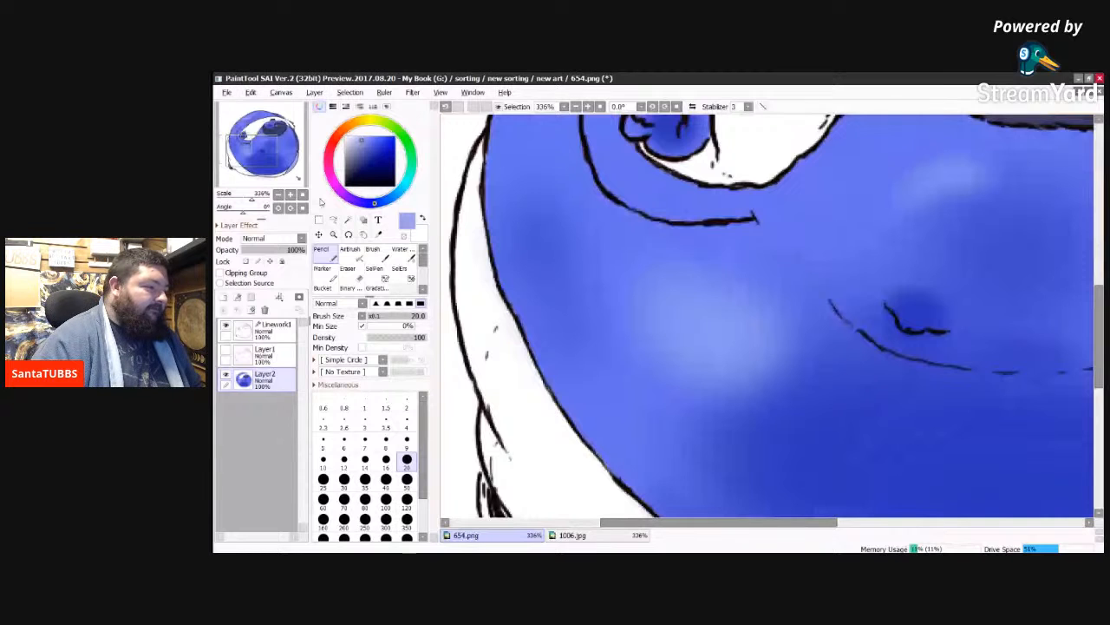
pyautogui.moveTo(484, 128)
pyautogui.mouseDown()
pyautogui.moveTo(460, 196)
pyautogui.moveTo(468, 187)
pyautogui.moveTo(462, 334)
pyautogui.moveTo(464, 286)
pyautogui.moveTo(464, 321)
pyautogui.moveTo(462, 299)
pyautogui.mouseUp()
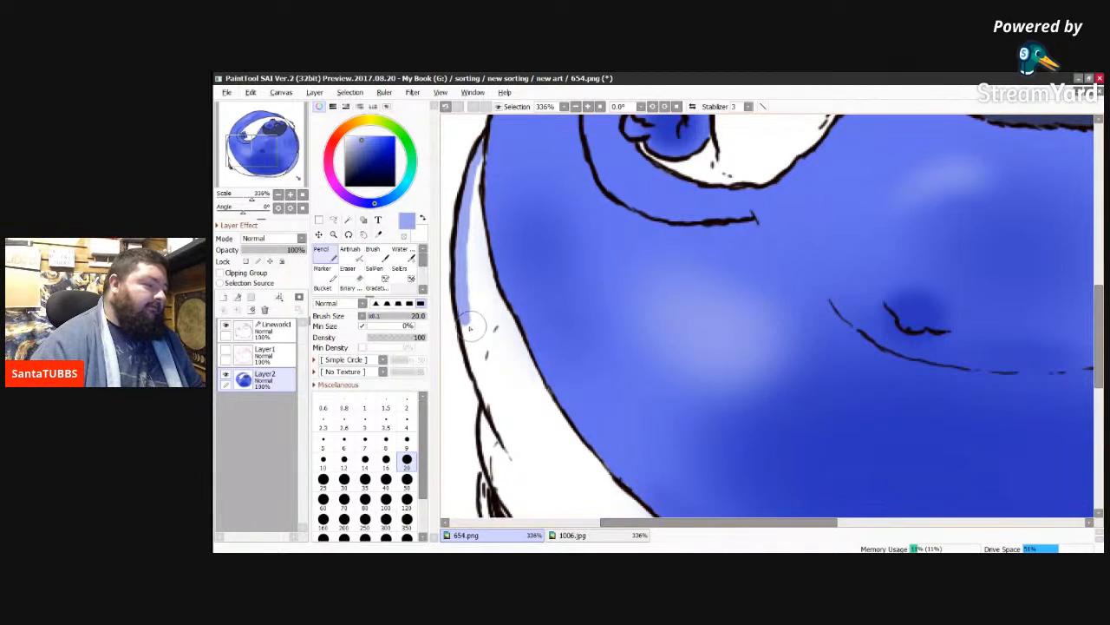
pyautogui.moveTo(466, 317)
pyautogui.mouseDown()
pyautogui.moveTo(469, 355)
pyautogui.moveTo(467, 339)
pyautogui.moveTo(506, 433)
pyautogui.mouseUp()
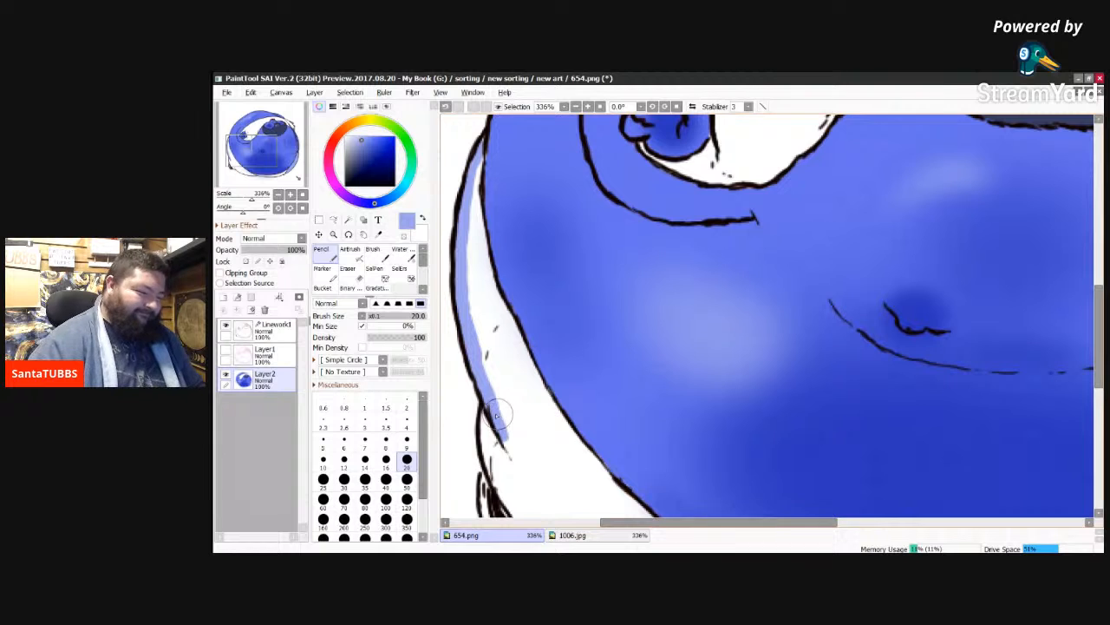
pyautogui.moveTo(487, 411)
pyautogui.mouseDown()
pyautogui.moveTo(493, 478)
pyautogui.moveTo(496, 469)
pyautogui.moveTo(504, 491)
pyautogui.mouseUp()
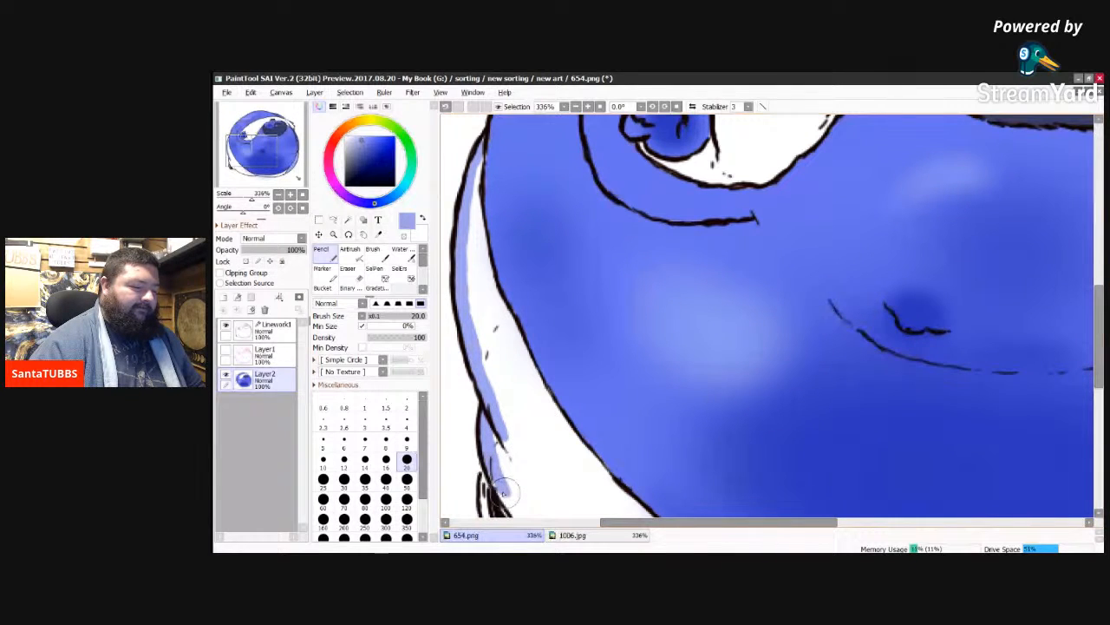
pyautogui.moveTo(503, 493); pyautogui.dragTo(508, 496)
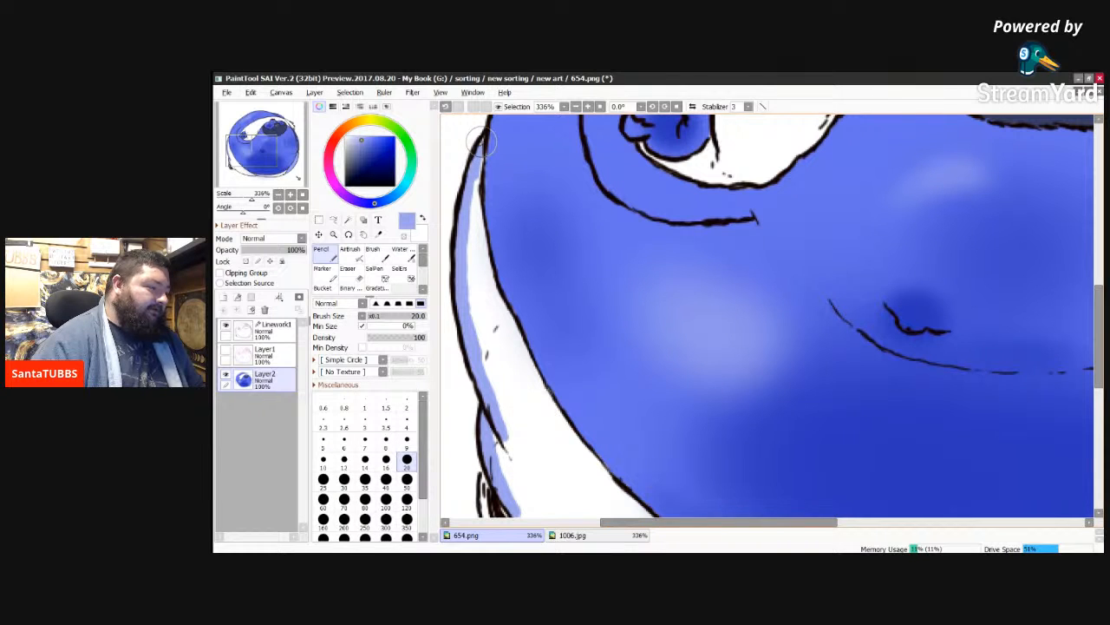
# Step: Paint a light periwinkle border along the left trouser leg's inner edge against the belly, down to its lower pointed end
pyautogui.moveTo(482, 142); pyautogui.dragTo(477, 173)
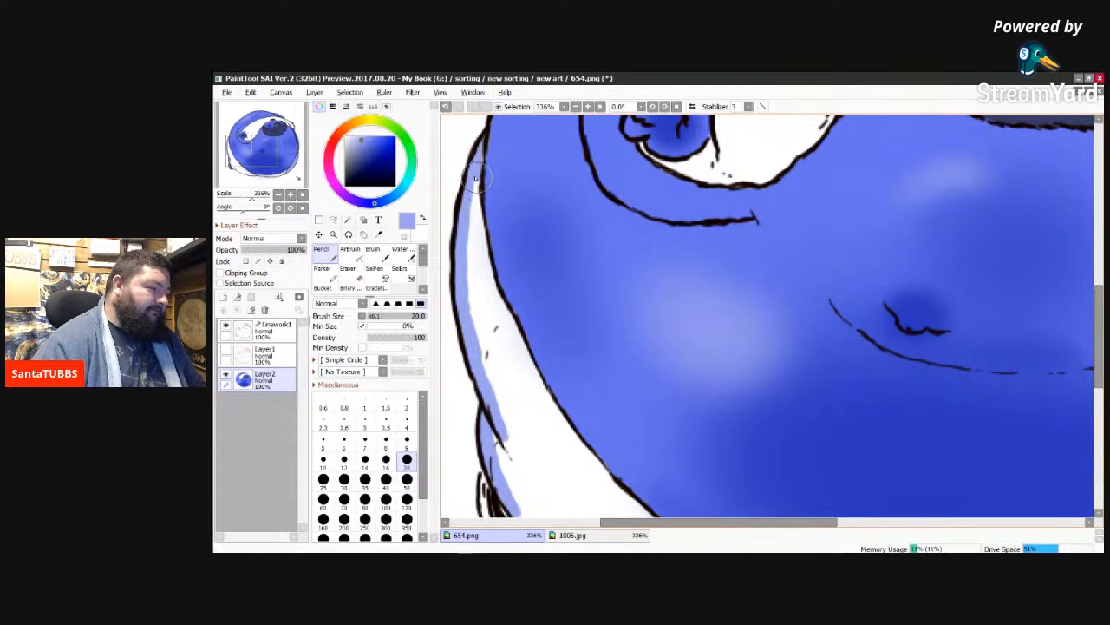
pyautogui.moveTo(475, 185)
pyautogui.mouseDown()
pyautogui.moveTo(484, 275)
pyautogui.moveTo(482, 254)
pyautogui.moveTo(508, 326)
pyautogui.moveTo(494, 301)
pyautogui.mouseUp()
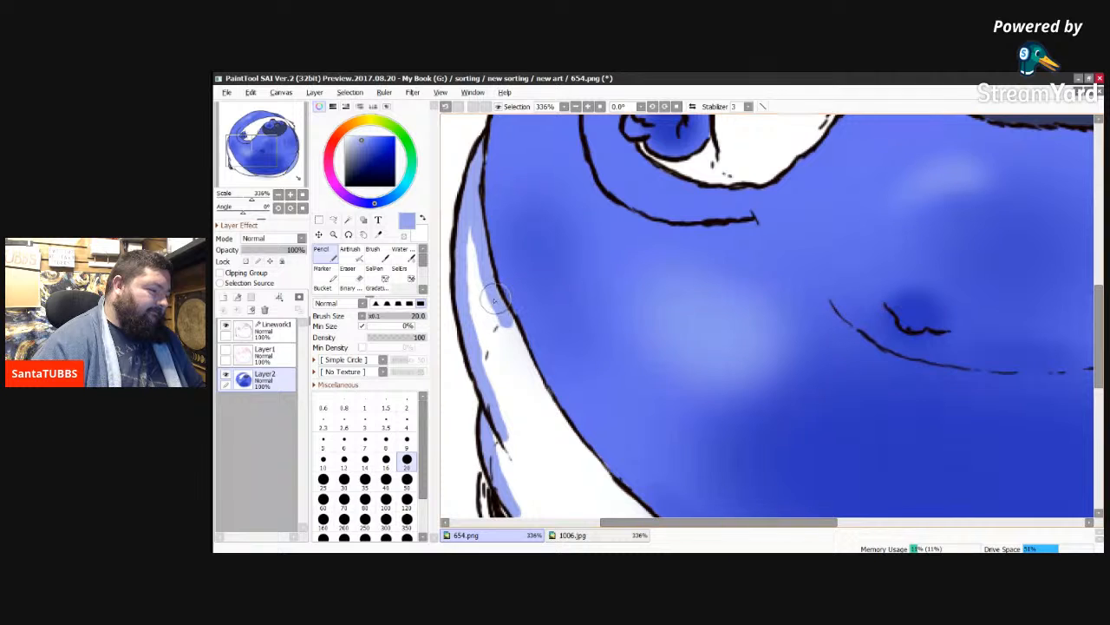
pyautogui.moveTo(494, 300)
pyautogui.mouseDown()
pyautogui.moveTo(518, 351)
pyautogui.moveTo(502, 344)
pyautogui.moveTo(537, 374)
pyautogui.moveTo(516, 340)
pyautogui.moveTo(548, 409)
pyautogui.moveTo(529, 367)
pyautogui.moveTo(545, 403)
pyautogui.mouseUp()
pyautogui.moveTo(545, 398); pyautogui.dragTo(638, 508)
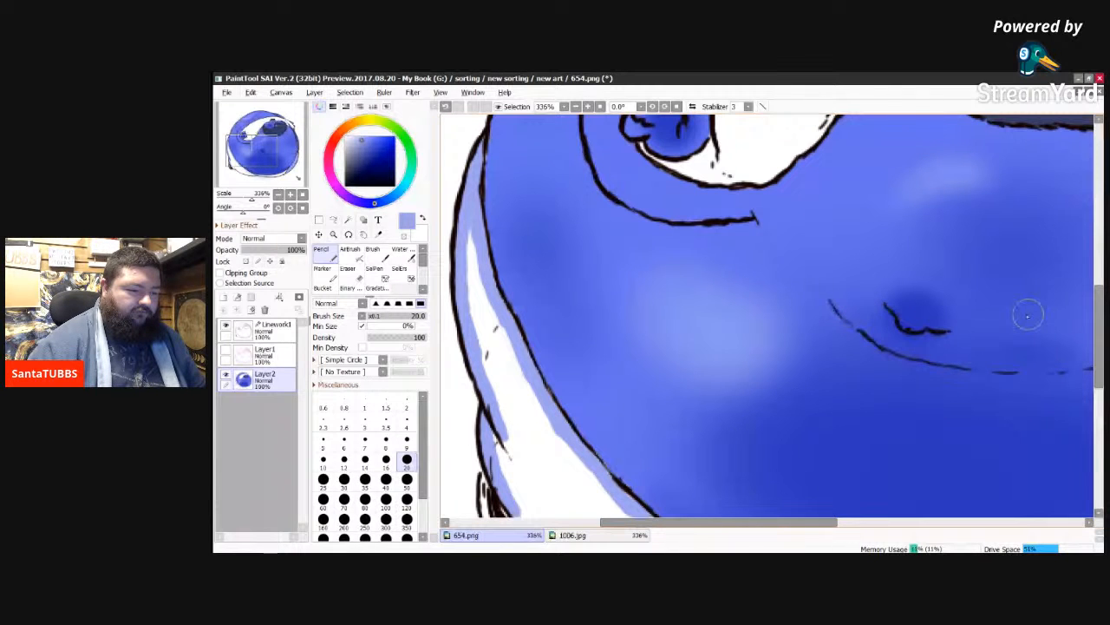
pyautogui.scroll(-3, 1028, 315)
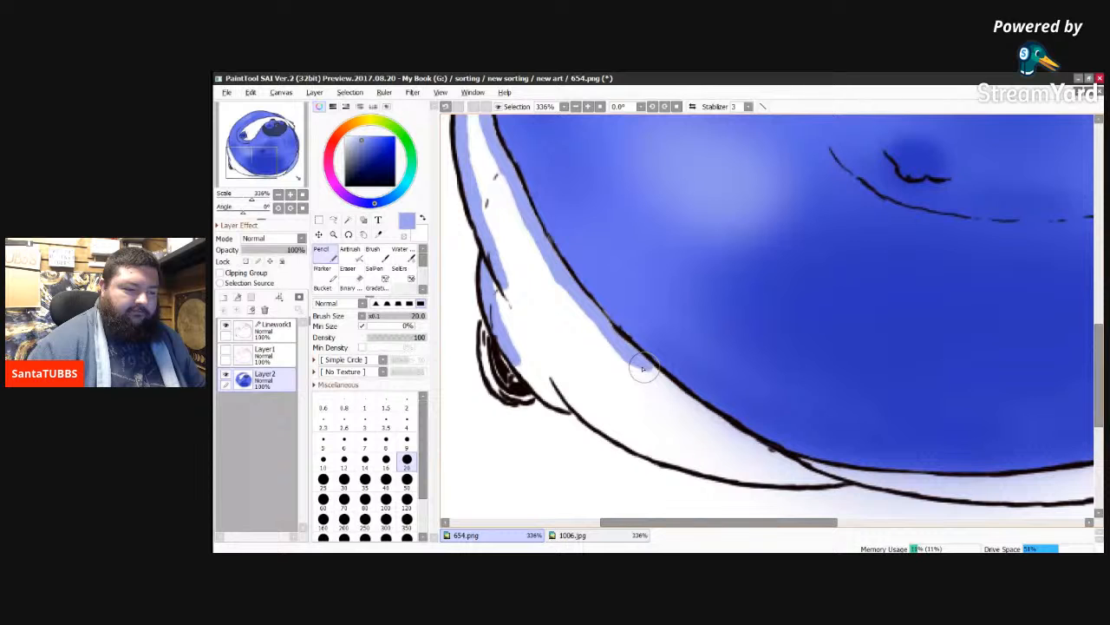
pyautogui.moveTo(643, 368)
pyautogui.mouseDown()
pyautogui.moveTo(719, 423)
pyautogui.moveTo(698, 410)
pyautogui.moveTo(725, 447)
pyautogui.moveTo(711, 421)
pyautogui.moveTo(773, 454)
pyautogui.mouseUp()
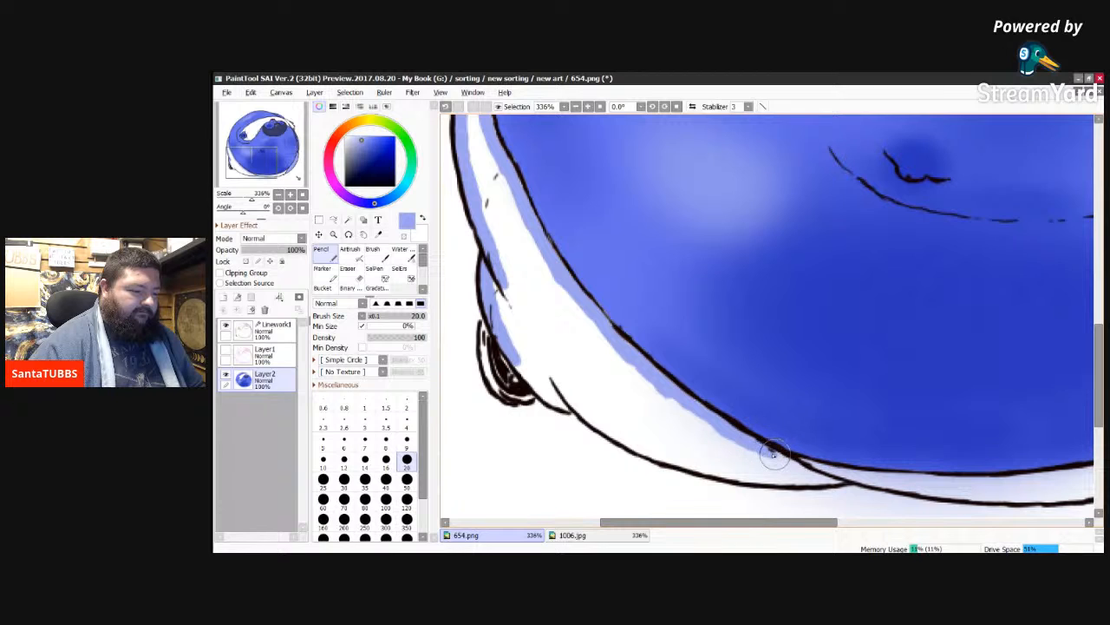
pyautogui.moveTo(771, 457)
pyautogui.mouseDown()
pyautogui.moveTo(819, 476)
pyautogui.moveTo(808, 470)
pyautogui.mouseUp()
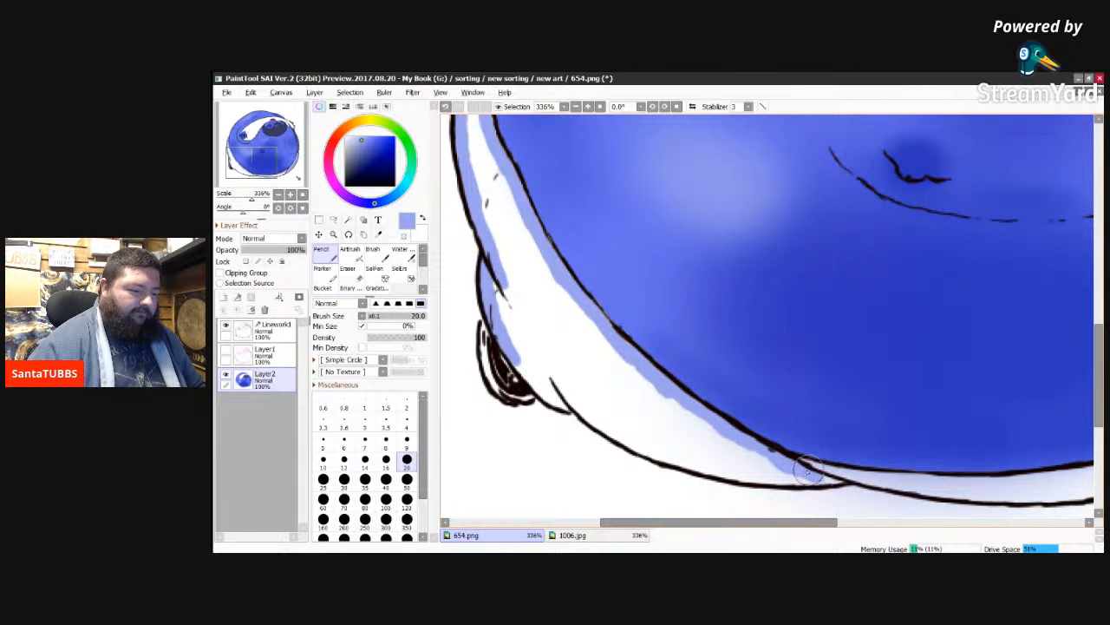
pyautogui.moveTo(808, 469); pyautogui.dragTo(834, 479)
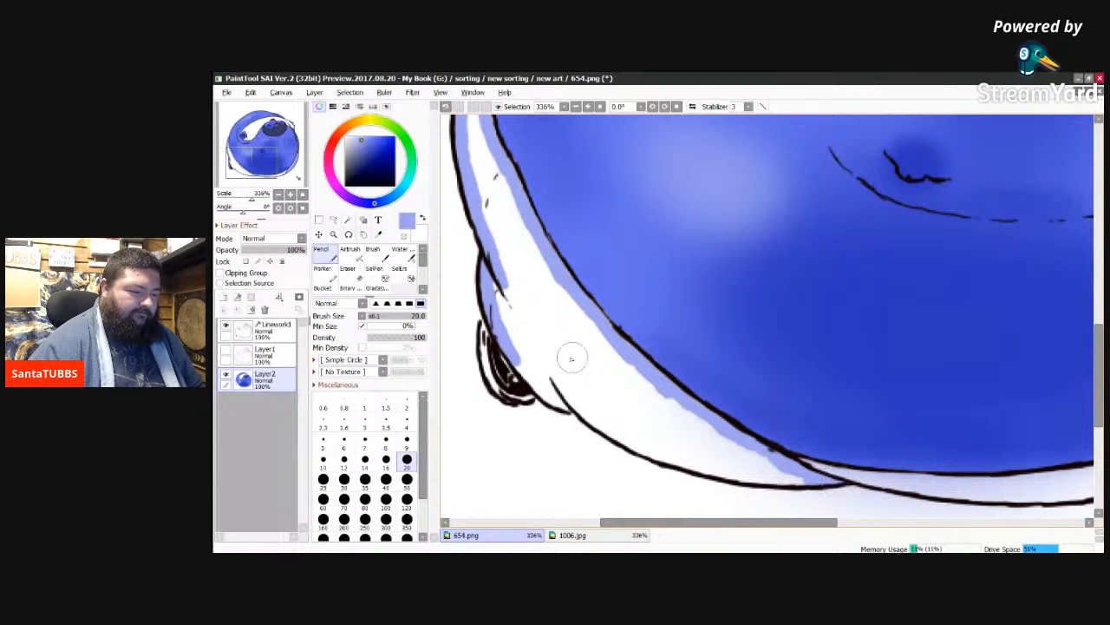
# Step: Close the left trouser leg's periwinkle border along its underside, from beside the foot to the lower pointed end
pyautogui.moveTo(529, 354)
pyautogui.mouseDown()
pyautogui.moveTo(517, 366)
pyautogui.moveTo(530, 377)
pyautogui.mouseUp()
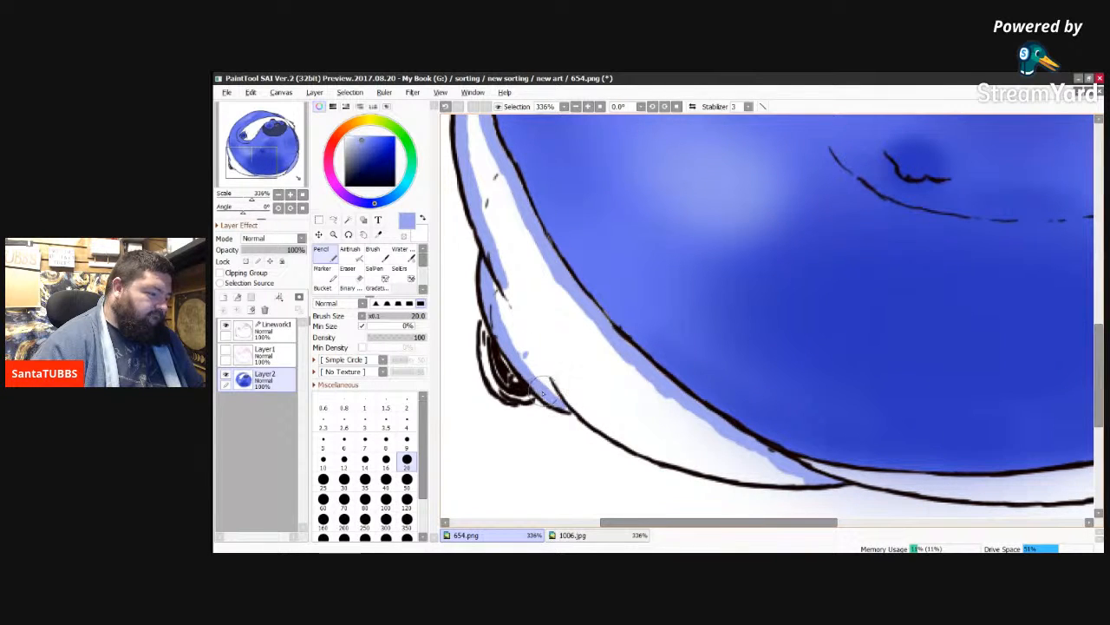
pyautogui.moveTo(547, 395)
pyautogui.mouseDown()
pyautogui.moveTo(590, 416)
pyautogui.moveTo(576, 400)
pyautogui.moveTo(643, 448)
pyautogui.moveTo(626, 431)
pyautogui.moveTo(652, 429)
pyautogui.moveTo(641, 443)
pyautogui.moveTo(662, 455)
pyautogui.moveTo(639, 450)
pyautogui.moveTo(717, 470)
pyautogui.mouseUp()
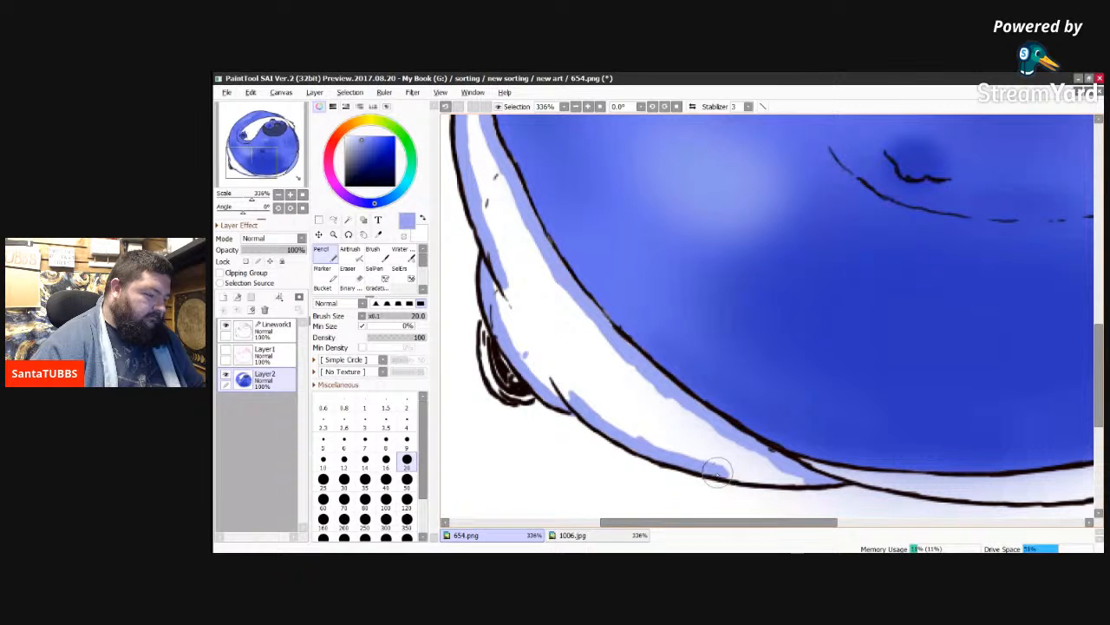
pyautogui.moveTo(716, 471)
pyautogui.mouseDown()
pyautogui.moveTo(807, 484)
pyautogui.moveTo(743, 455)
pyautogui.mouseUp()
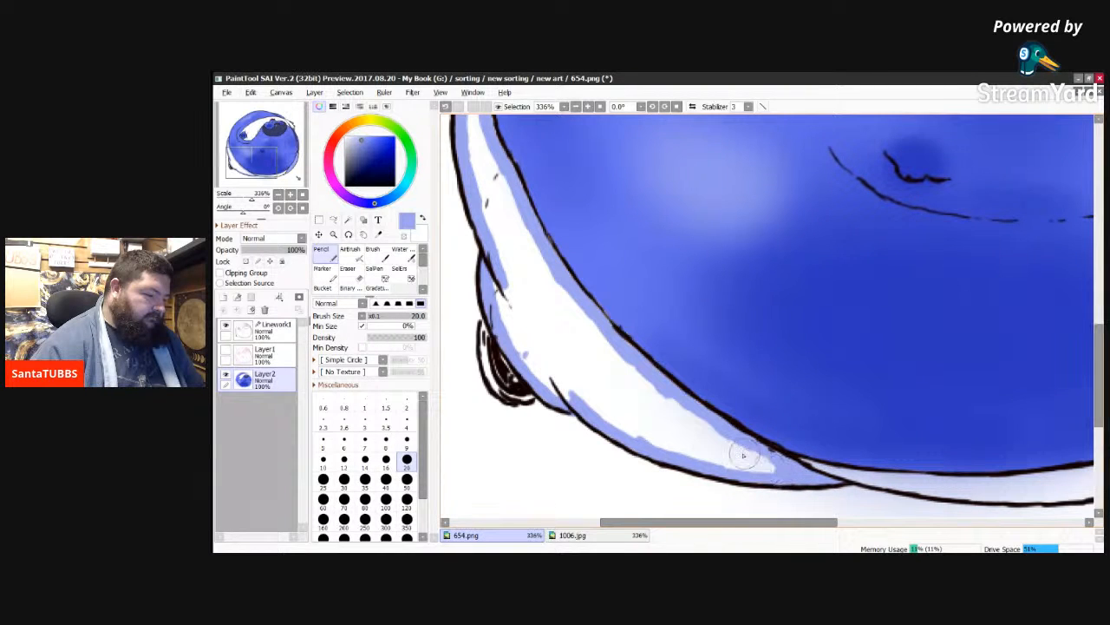
# Step: Fill the left trouser leg's interior with light periwinkle using the Bucket, and return to the Pencil
pyautogui.click(322, 288)
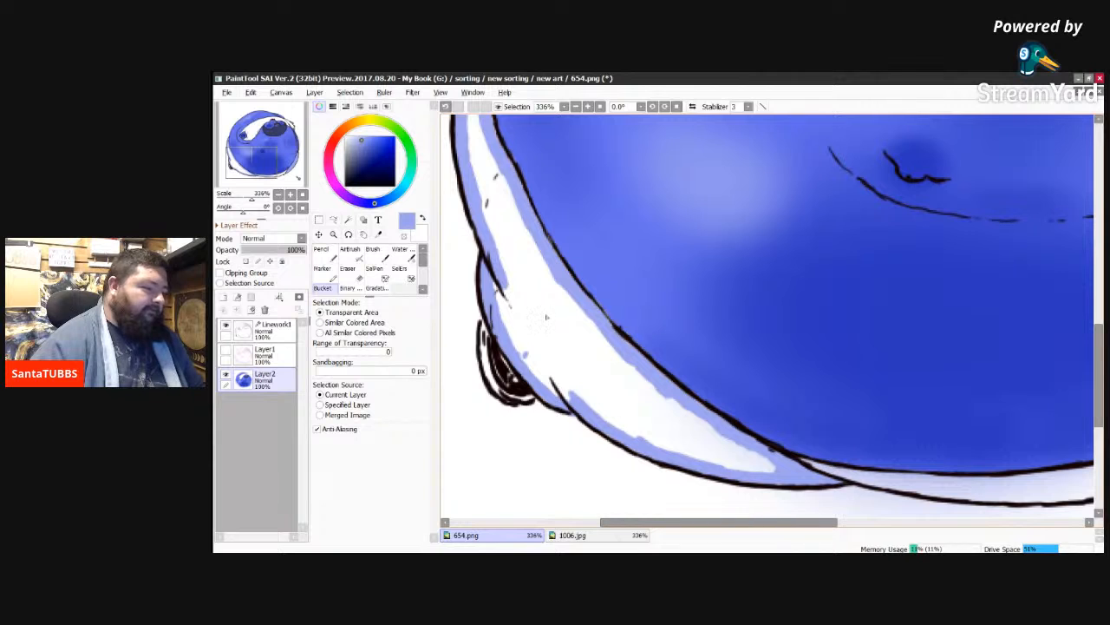
pyautogui.click(542, 334)
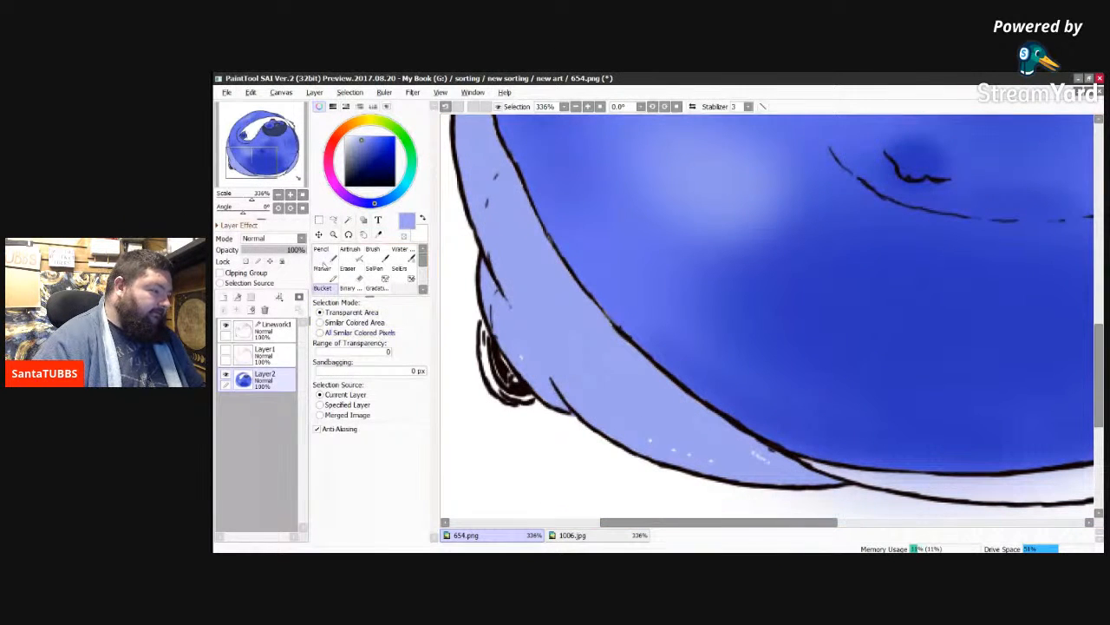
pyautogui.click(323, 253)
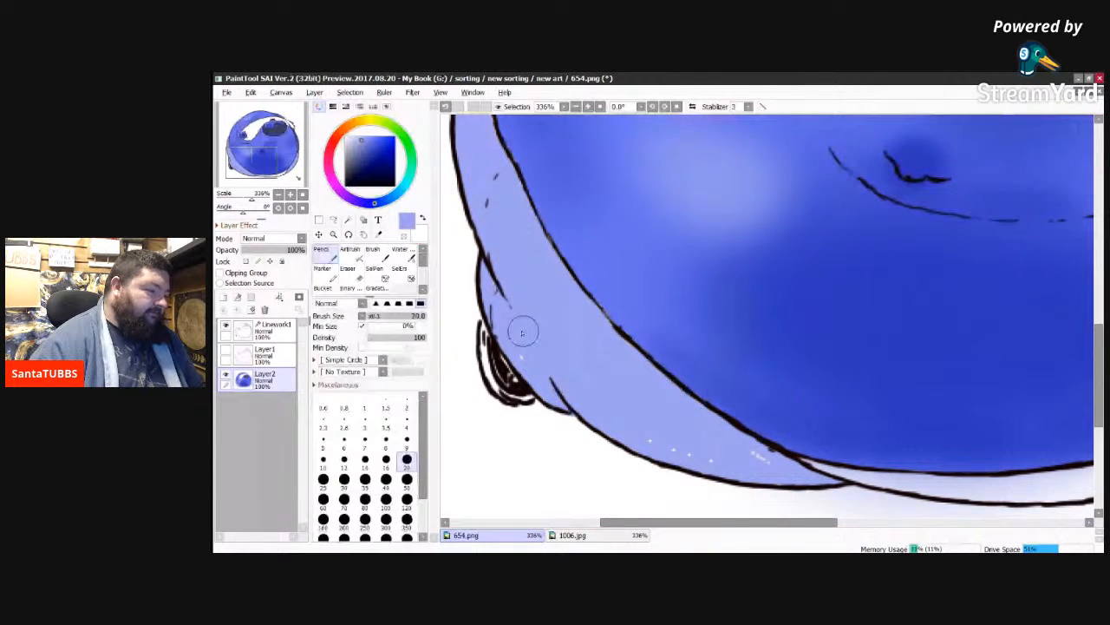
# Step: Cover the remaining white specks in the left trouser leg, beside the foot and along the lower edge, with light periwinkle
pyautogui.click(530, 360)
pyautogui.moveTo(652, 435)
pyautogui.mouseDown()
pyautogui.moveTo(710, 464)
pyautogui.moveTo(764, 462)
pyautogui.moveTo(754, 461)
pyautogui.mouseUp()
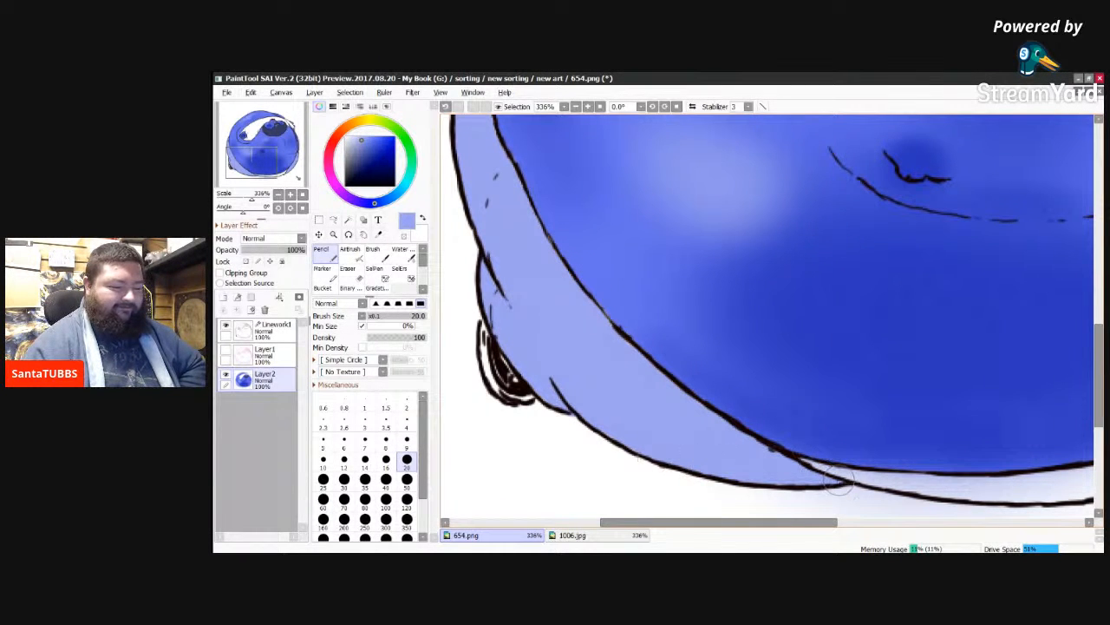
# Step: Sample the pale grey-blue beside the gold button in 1006.jpg and paint the white strip beneath the belly in 654.png with it
pyautogui.moveTo(800, 522); pyautogui.dragTo(905, 503)
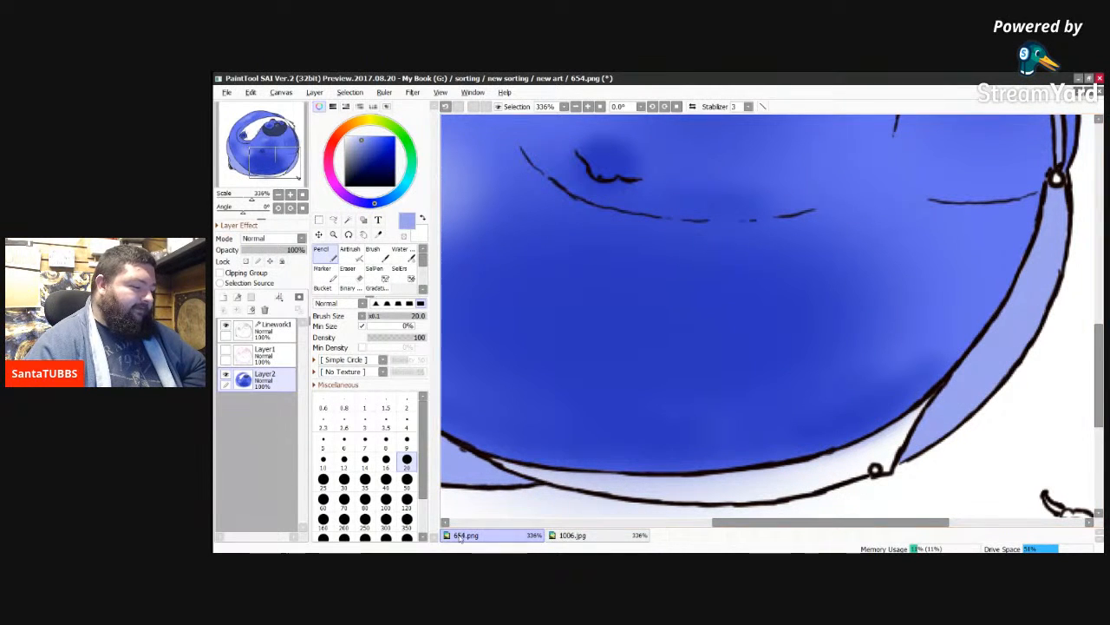
pyautogui.click(573, 536)
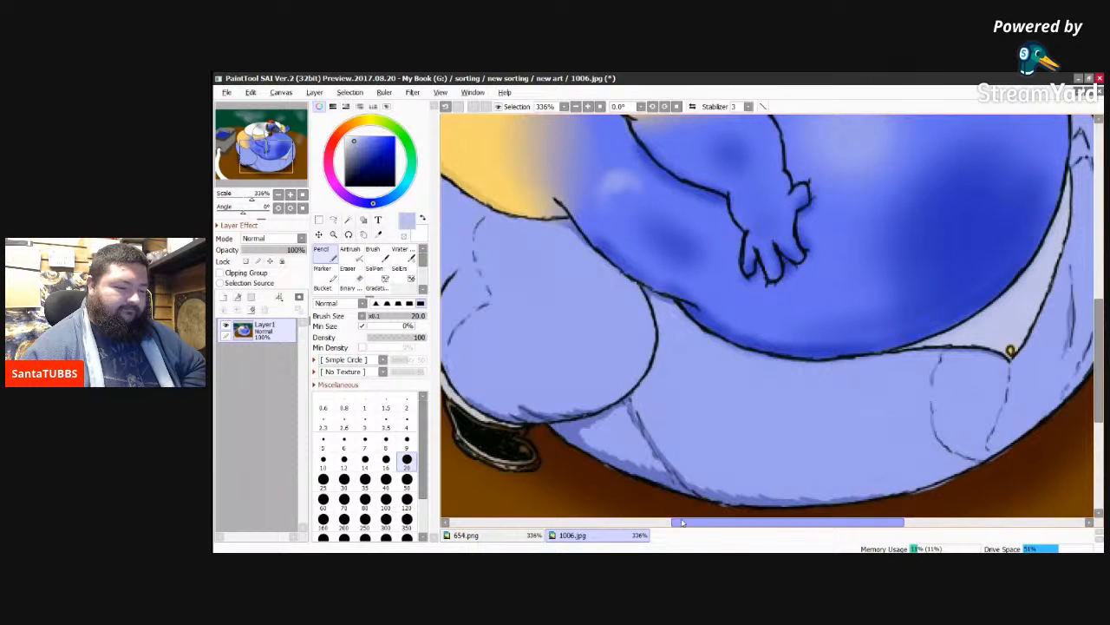
pyautogui.click(518, 537)
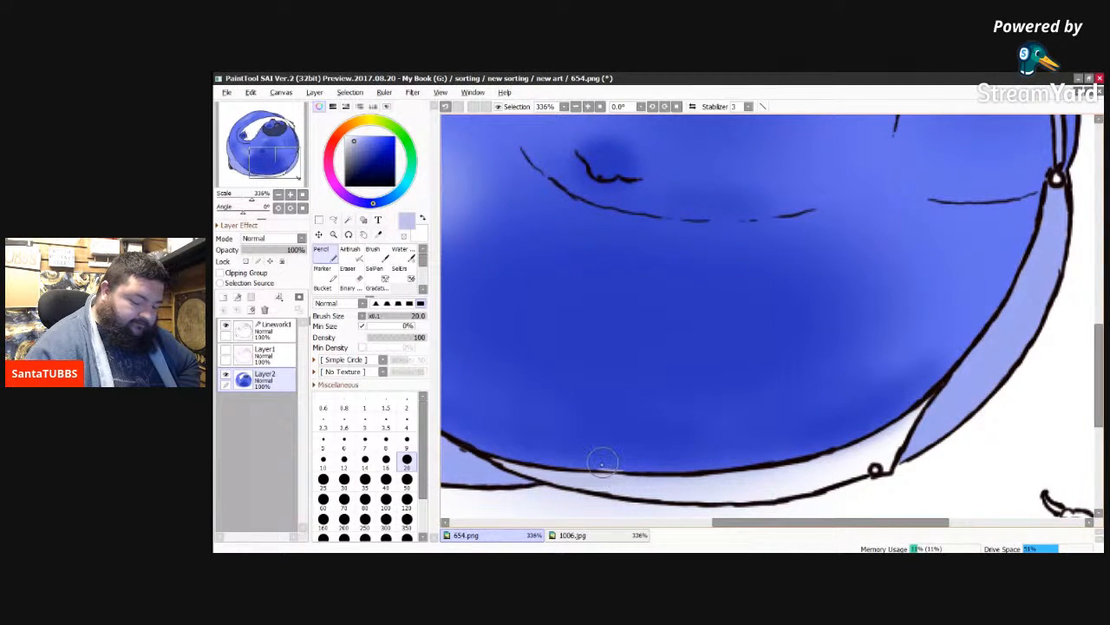
pyautogui.hotkey('ctrl', 'z')
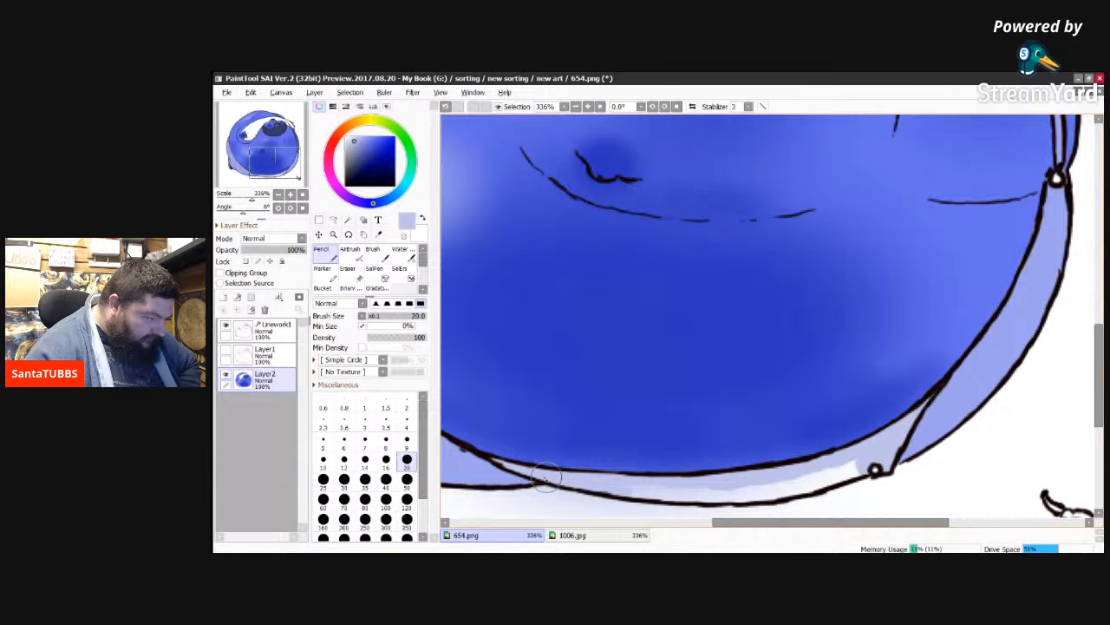
pyautogui.moveTo(529, 472)
pyautogui.mouseDown()
pyautogui.moveTo(720, 496)
pyautogui.moveTo(607, 488)
pyautogui.moveTo(714, 484)
pyautogui.mouseUp()
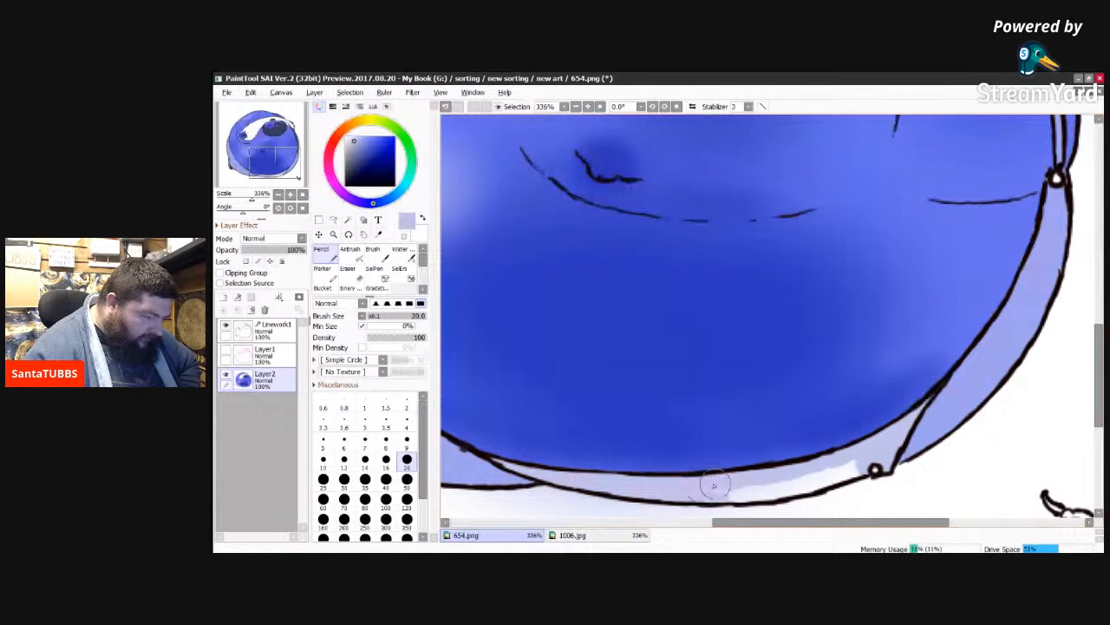
pyautogui.moveTo(714, 484)
pyautogui.mouseDown()
pyautogui.moveTo(767, 495)
pyautogui.moveTo(751, 498)
pyautogui.moveTo(820, 471)
pyautogui.mouseUp()
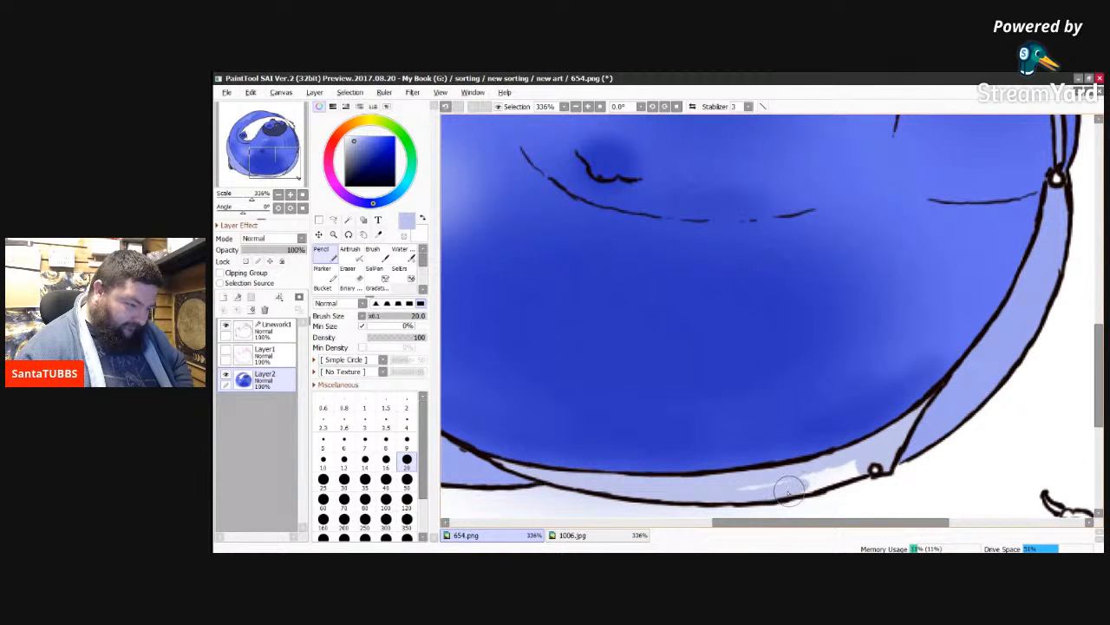
pyautogui.moveTo(796, 488)
pyautogui.mouseDown()
pyautogui.moveTo(860, 462)
pyautogui.moveTo(707, 488)
pyautogui.mouseUp()
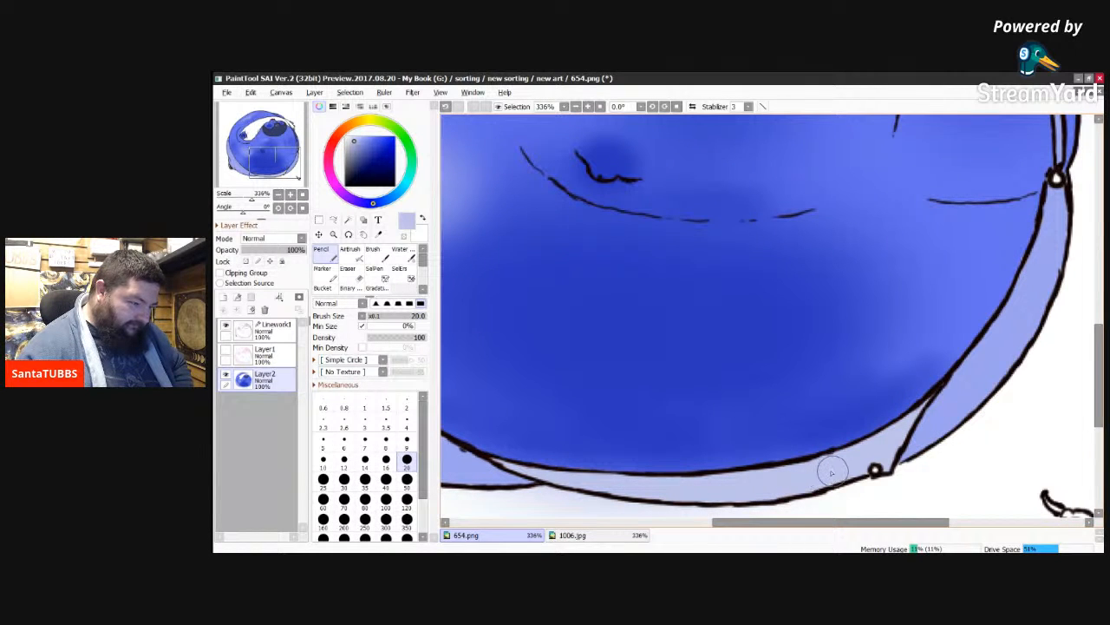
# Step: Sample the gold of the trouser button in 1006.jpg and colour both round buttons on the character's trousers in 654.png
pyautogui.click(570, 535)
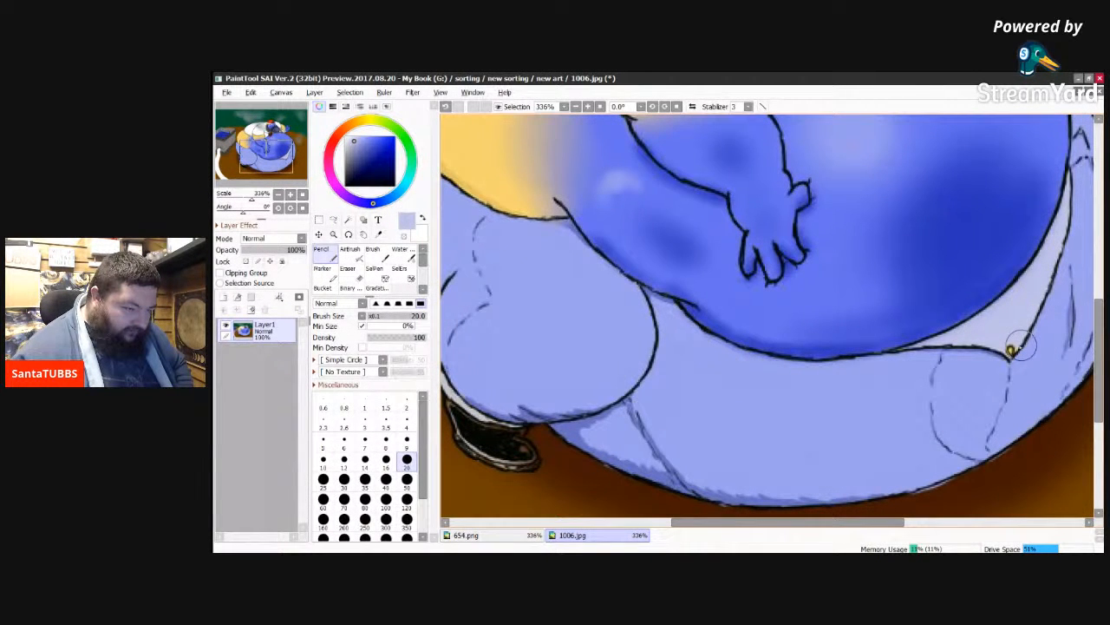
pyautogui.keyDown('alt'); pyautogui.click(1011, 351); pyautogui.keyUp('alt')
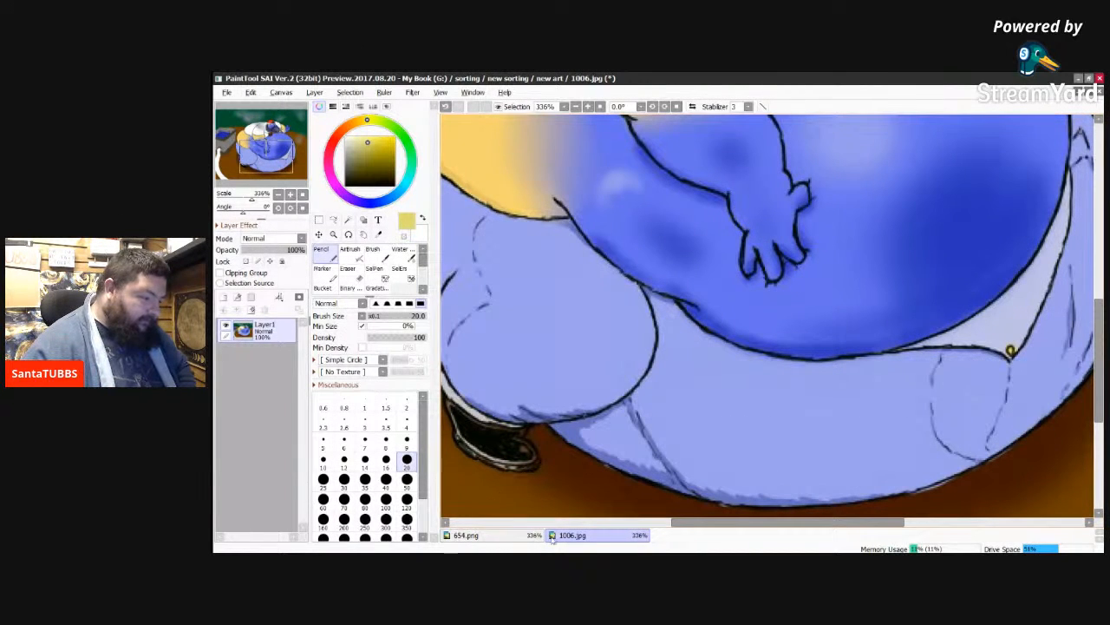
pyautogui.click(510, 536)
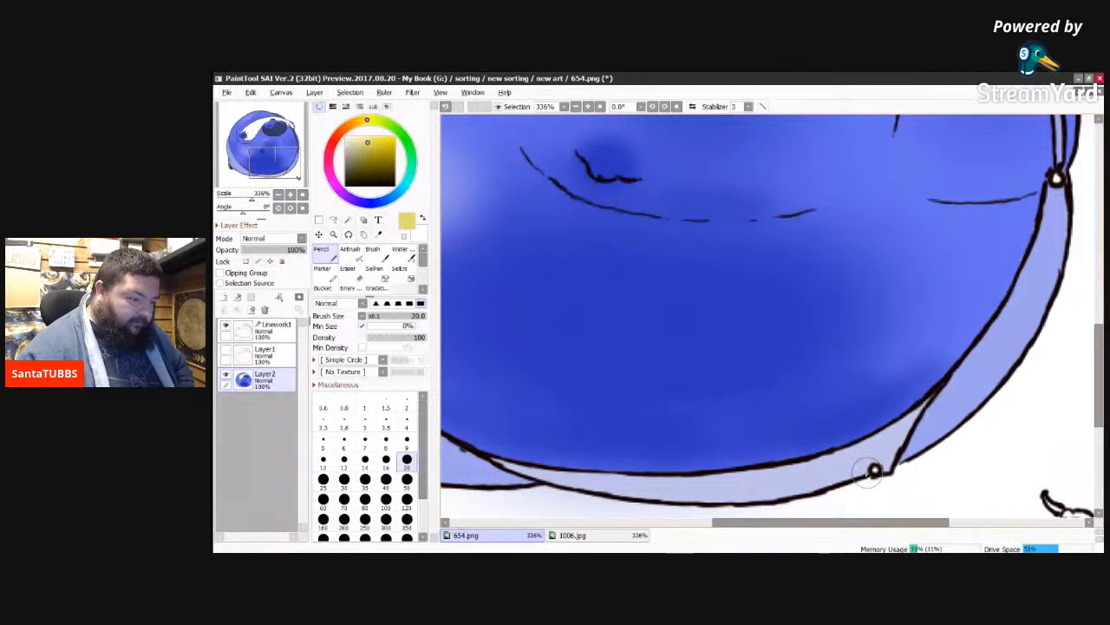
pyautogui.click(873, 469)
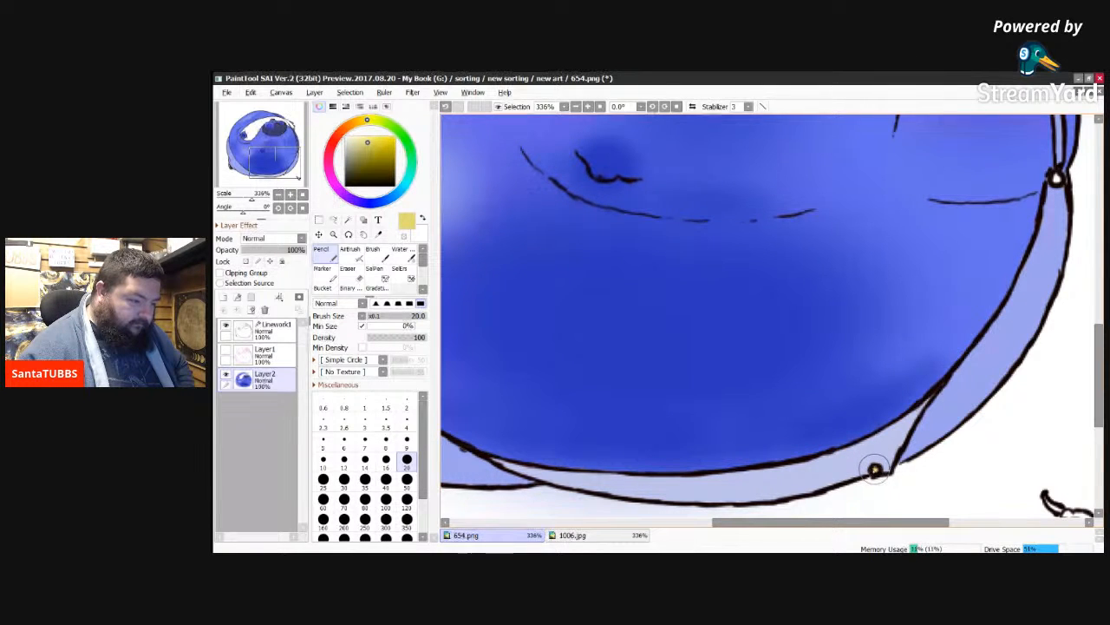
pyautogui.click(1056, 178)
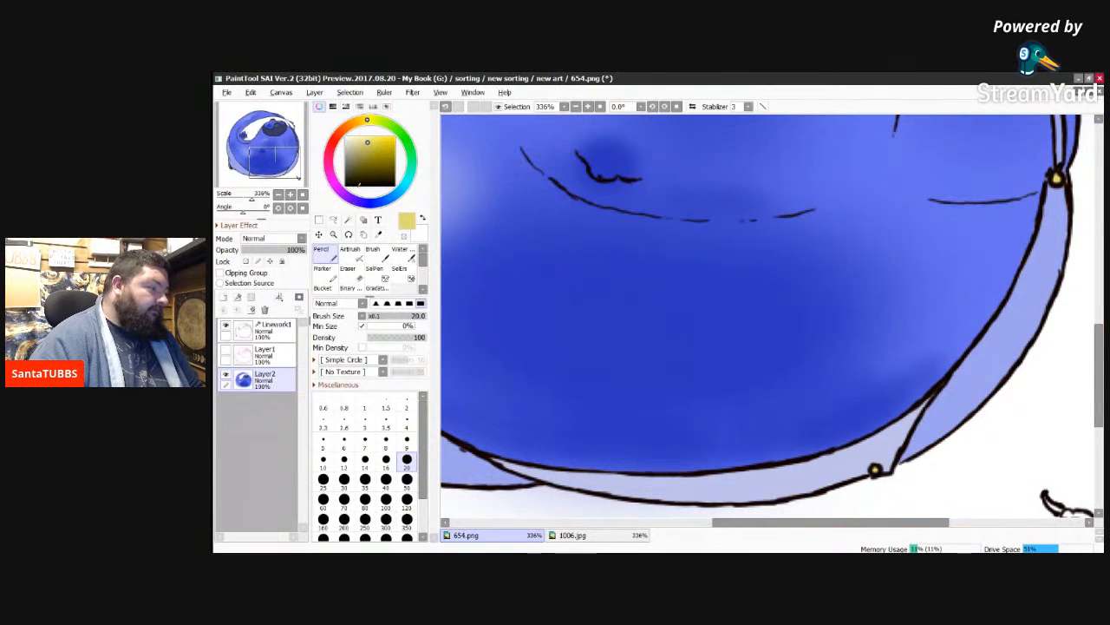
# Step: Choose a dark olive and colour the bowl of the small pipe on the ground near the character
pyautogui.click(364, 176)
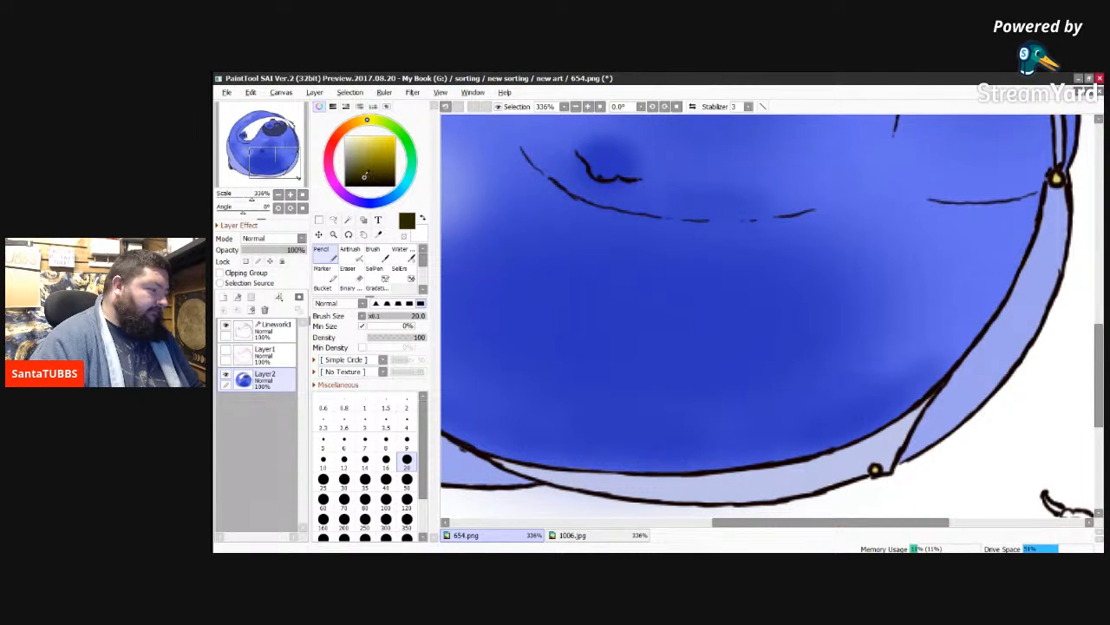
pyautogui.click(370, 172)
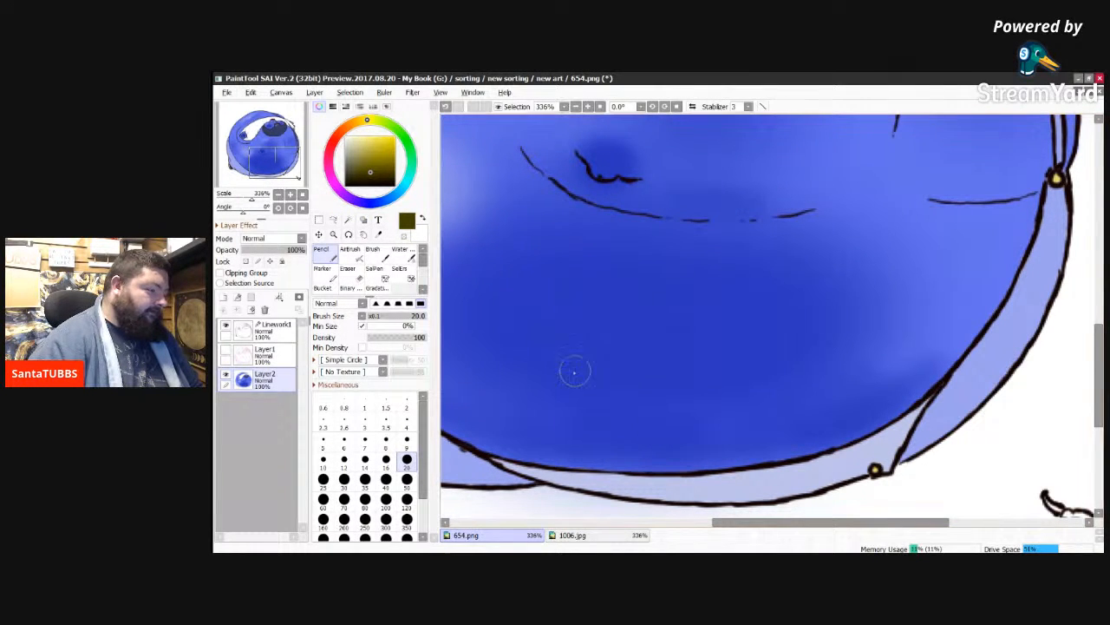
pyautogui.moveTo(799, 523); pyautogui.dragTo(852, 526)
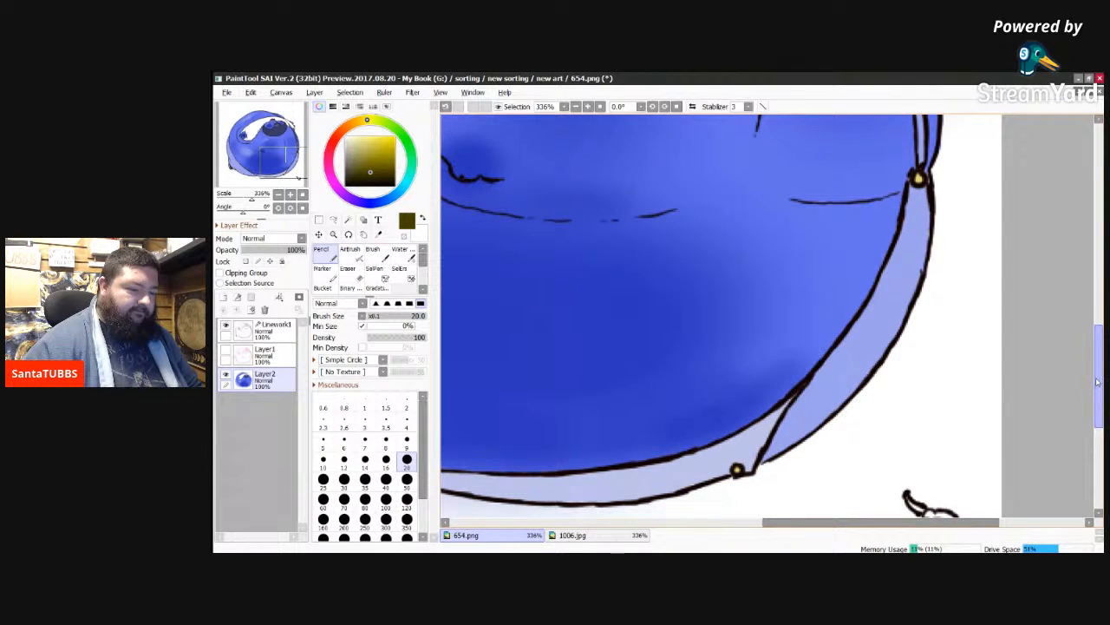
pyautogui.moveTo(1097, 382); pyautogui.dragTo(1095, 394)
pyautogui.moveTo(935, 427)
pyautogui.mouseDown()
pyautogui.moveTo(947, 428)
pyautogui.moveTo(937, 419)
pyautogui.moveTo(931, 428)
pyautogui.mouseUp()
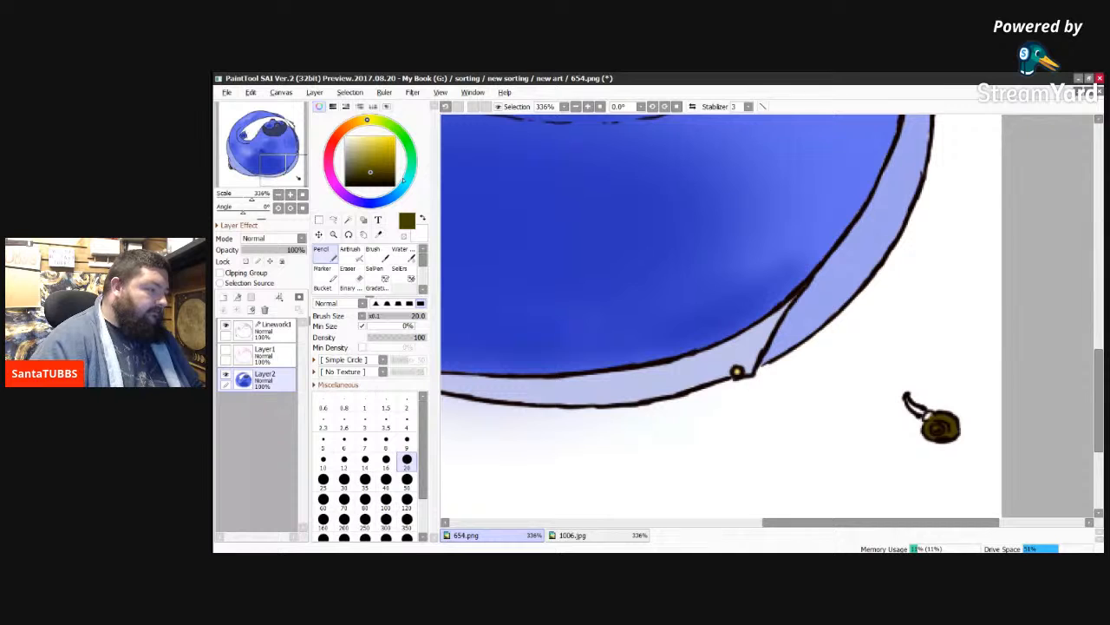
# Step: Colour the small pipe's collar pale grey-teal and its curved stem very dark teal
pyautogui.click(408, 178)
pyautogui.click(353, 146)
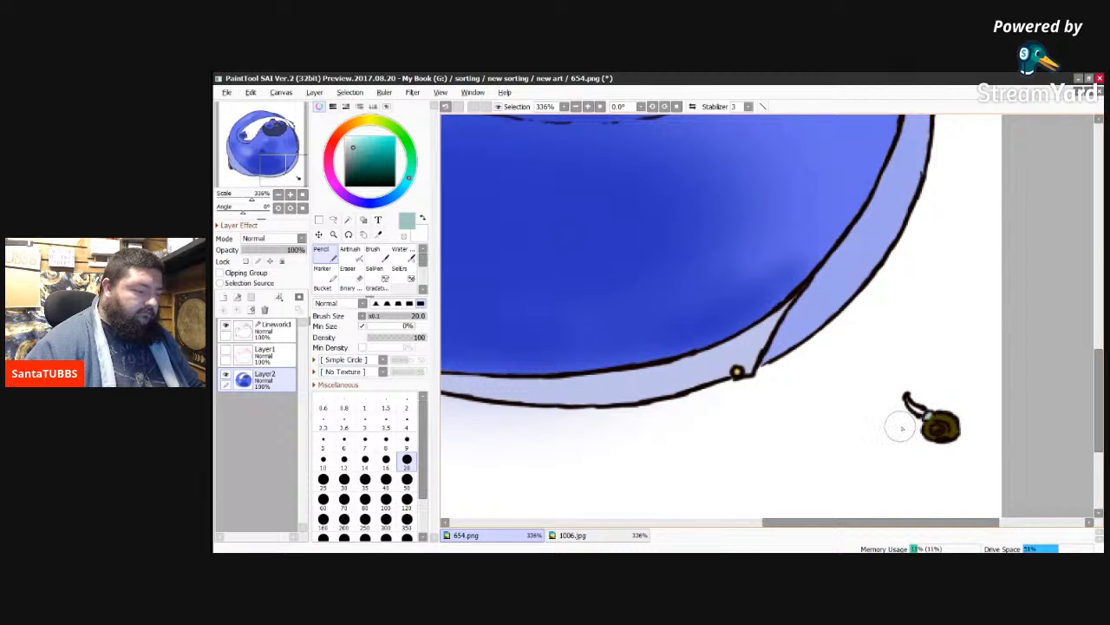
pyautogui.click(357, 178)
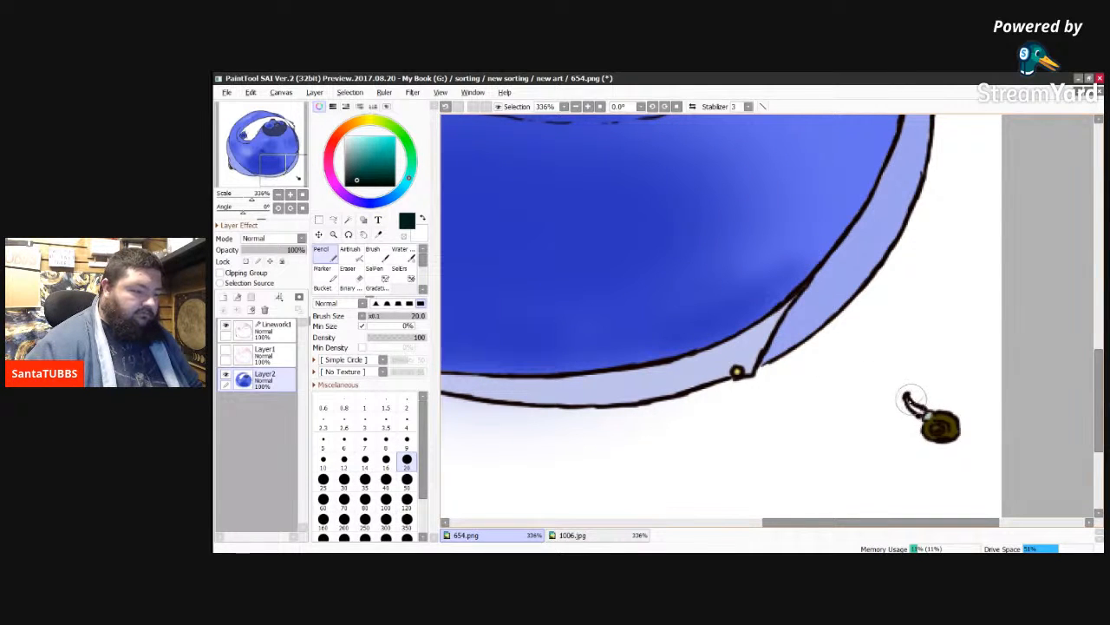
pyautogui.moveTo(907, 399); pyautogui.dragTo(913, 405)
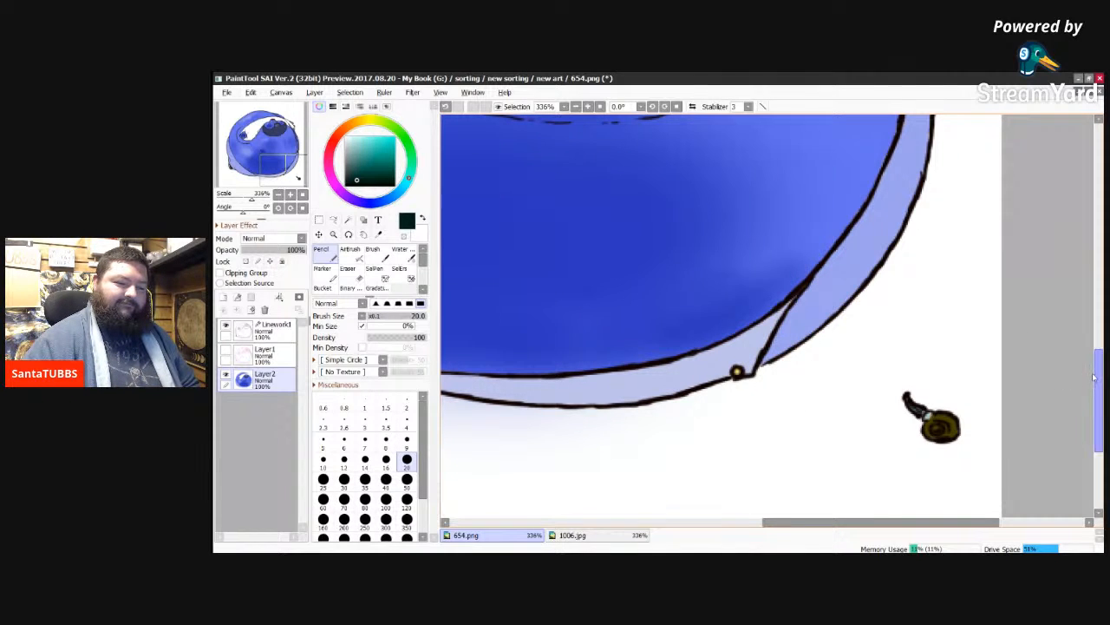
# Step: Sample the deep blue of the liquid in the grey vat in 1006.jpg for the character's mouth
pyautogui.moveTo(1096, 380); pyautogui.dragTo(1102, 254)
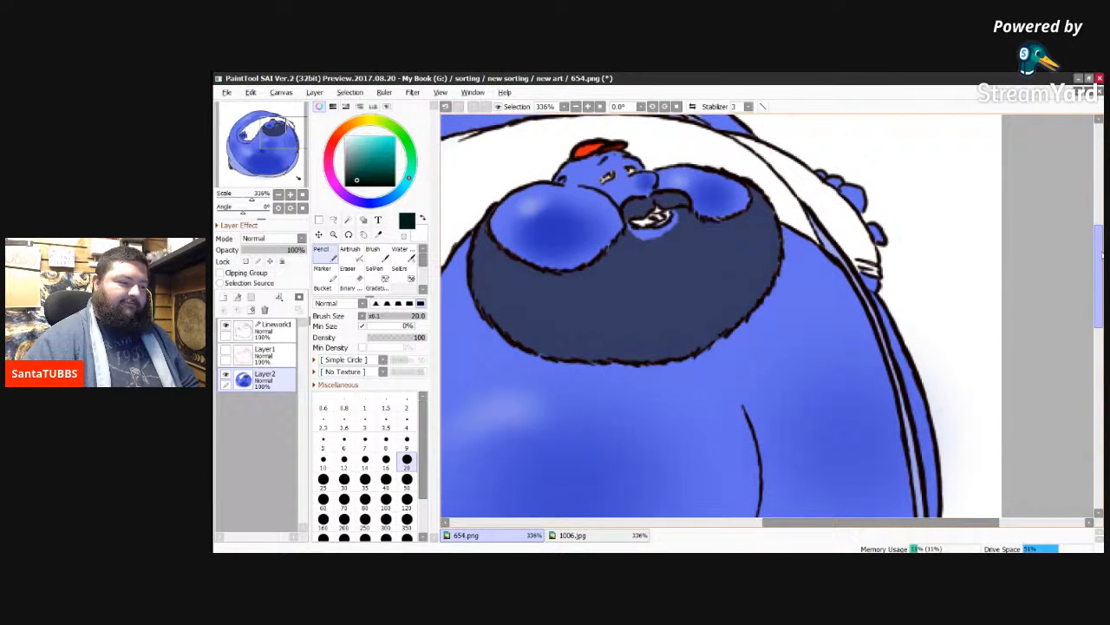
pyautogui.moveTo(1103, 254); pyautogui.dragTo(1102, 248)
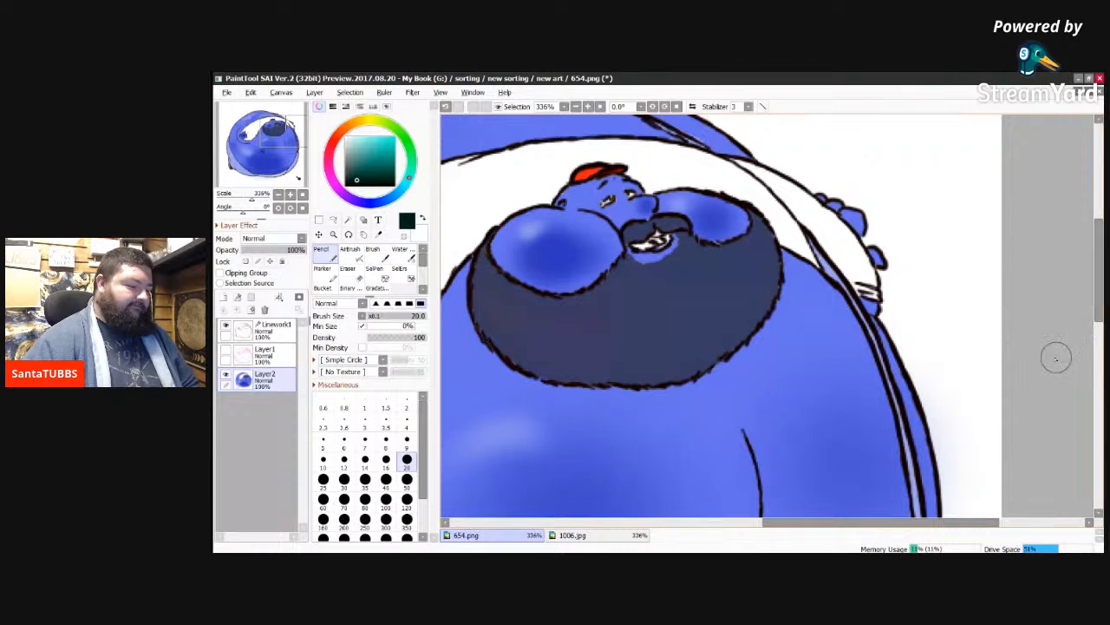
pyautogui.click(604, 536)
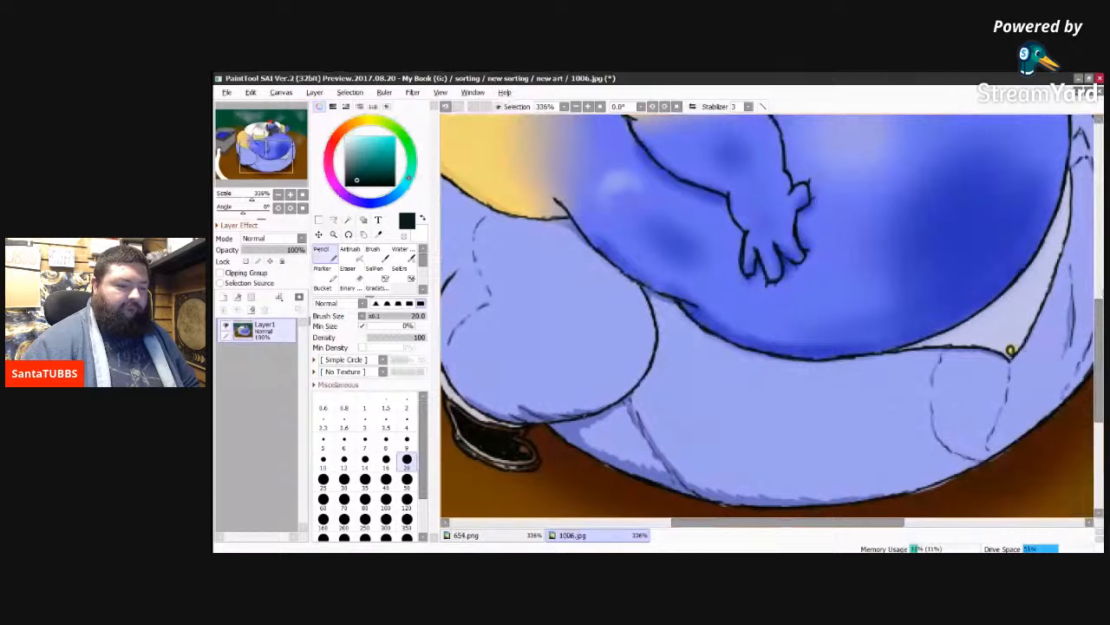
pyautogui.scroll(5, 1010, 349)
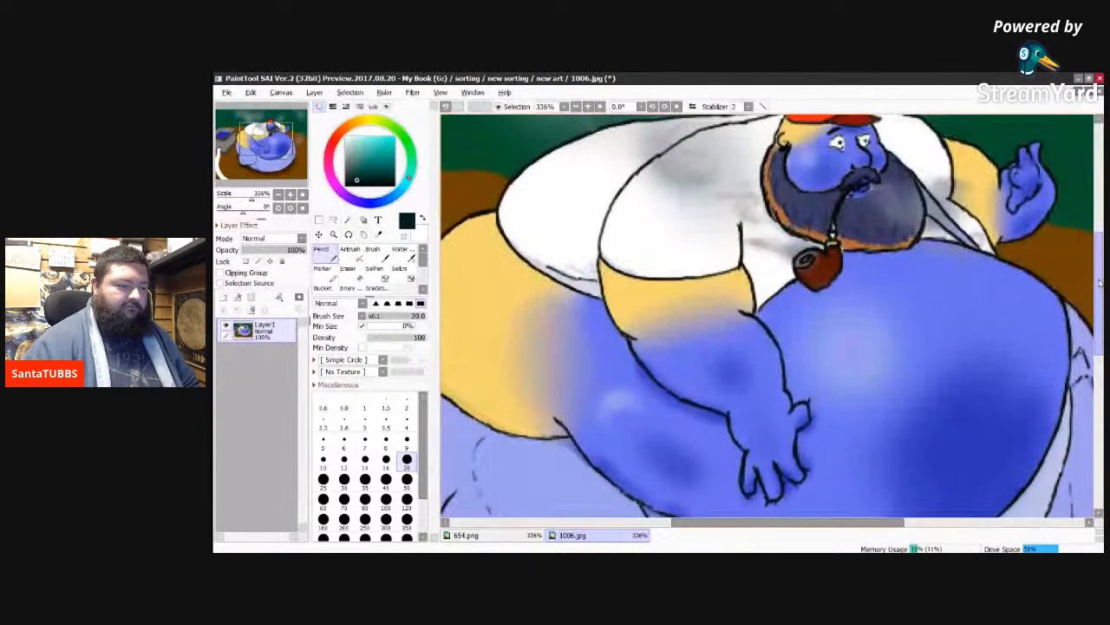
pyautogui.moveTo(1100, 283); pyautogui.dragTo(1100, 285)
pyautogui.moveTo(864, 525); pyautogui.dragTo(751, 527)
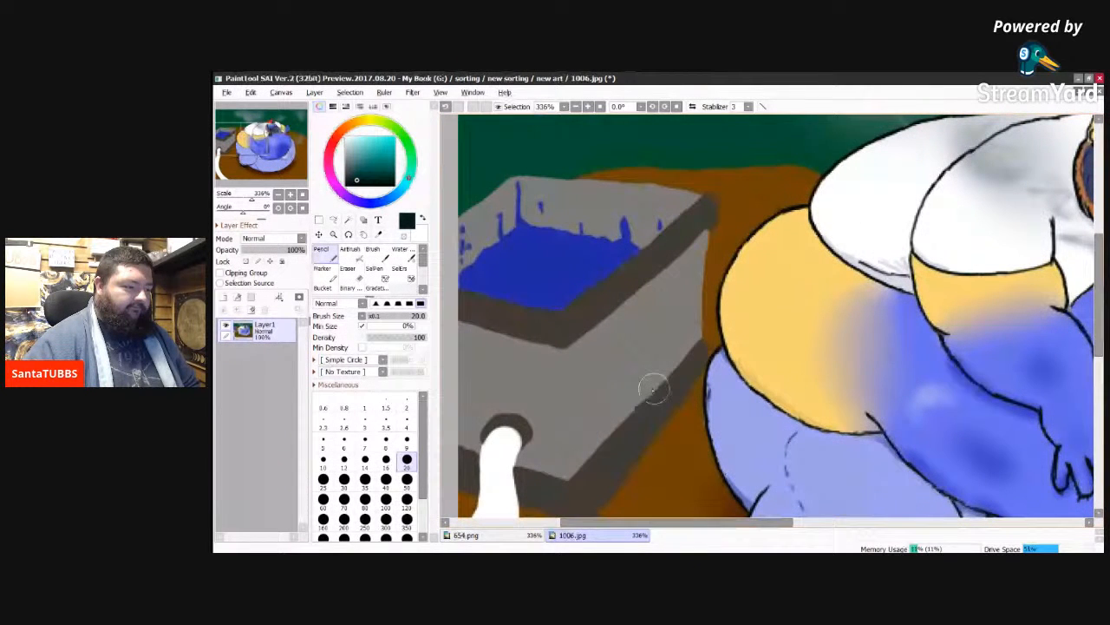
pyautogui.keyDown('alt'); pyautogui.click(535, 272); pyautogui.keyUp('alt')
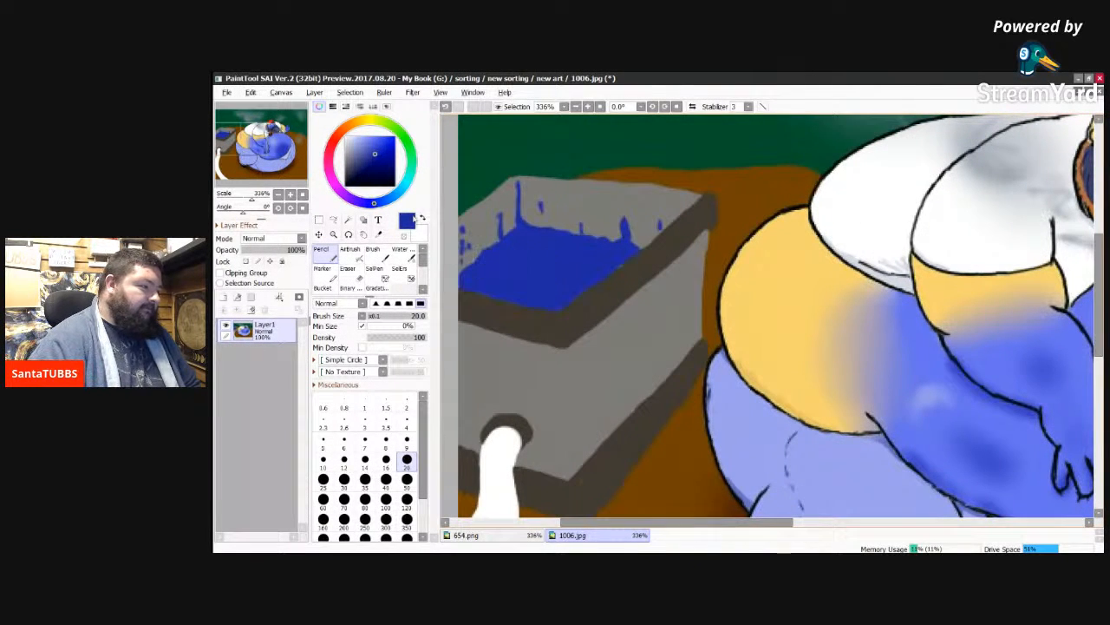
# Step: Mute the sampled blue slightly and paint over the white area inside the character's mouth in 654.png
pyautogui.click(375, 156)
pyautogui.click(374, 158)
pyautogui.click(372, 155)
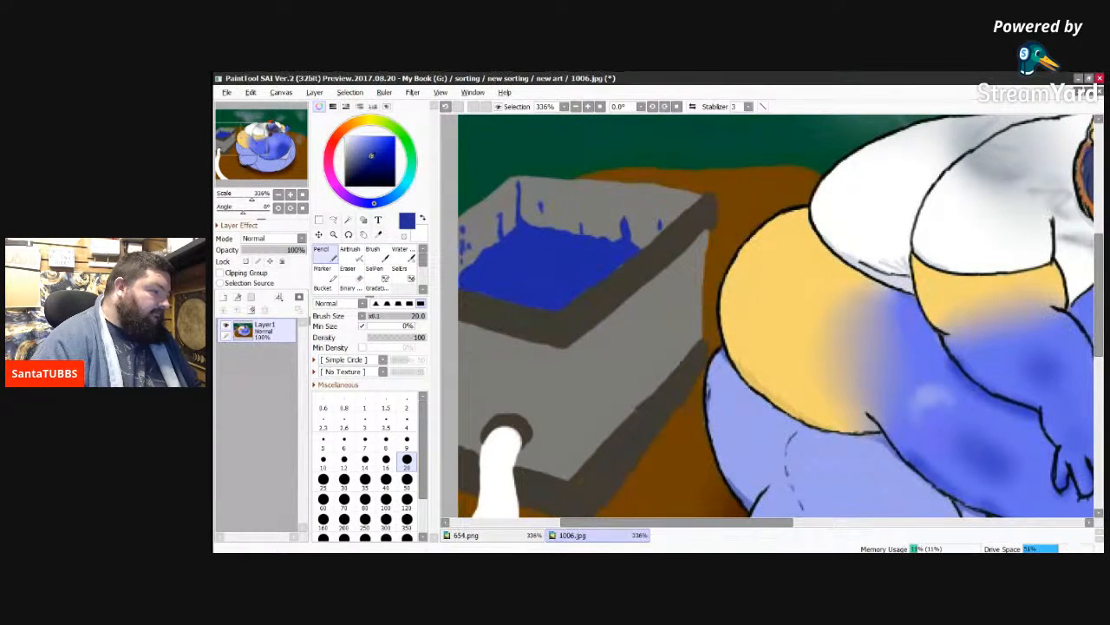
pyautogui.click(371, 153)
pyautogui.click(370, 155)
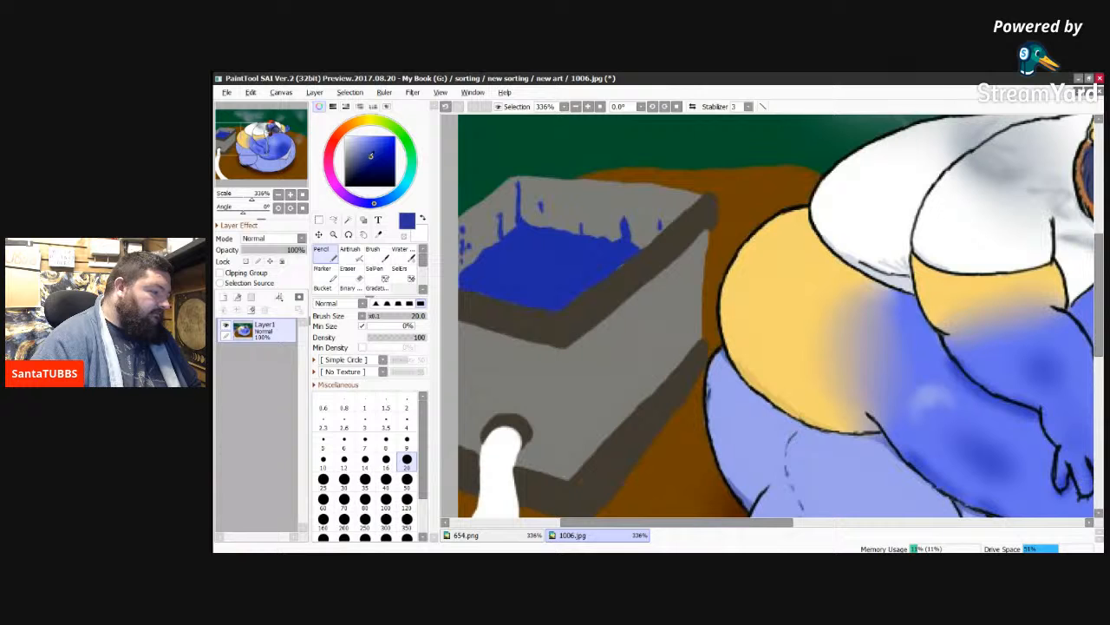
pyautogui.click(491, 536)
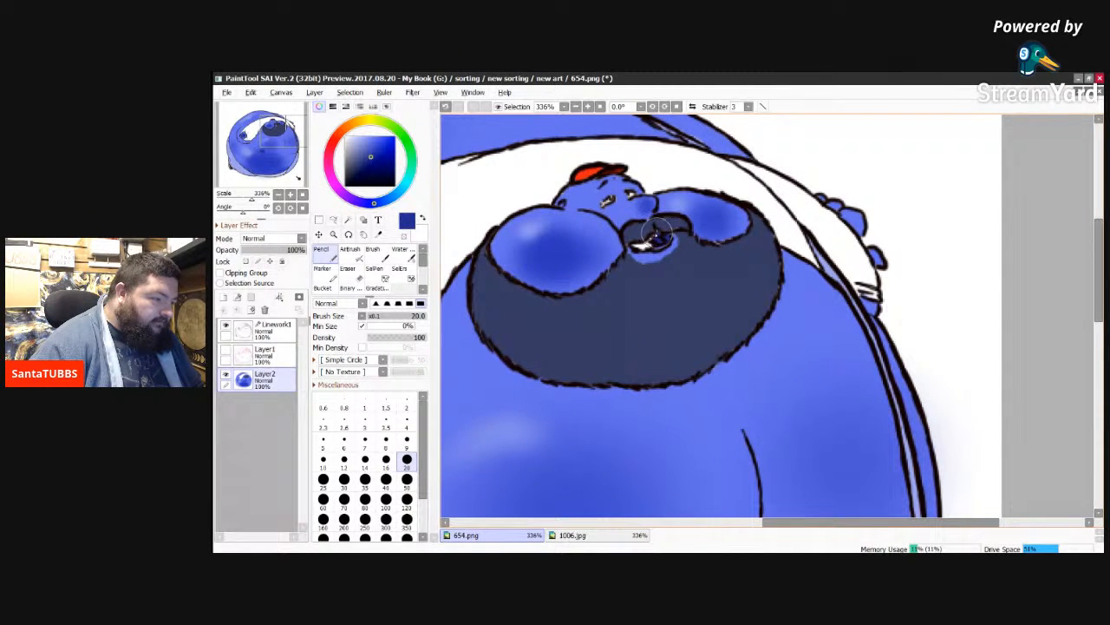
pyautogui.moveTo(650, 247)
pyautogui.mouseDown()
pyautogui.moveTo(639, 246)
pyautogui.moveTo(660, 242)
pyautogui.moveTo(643, 245)
pyautogui.mouseUp()
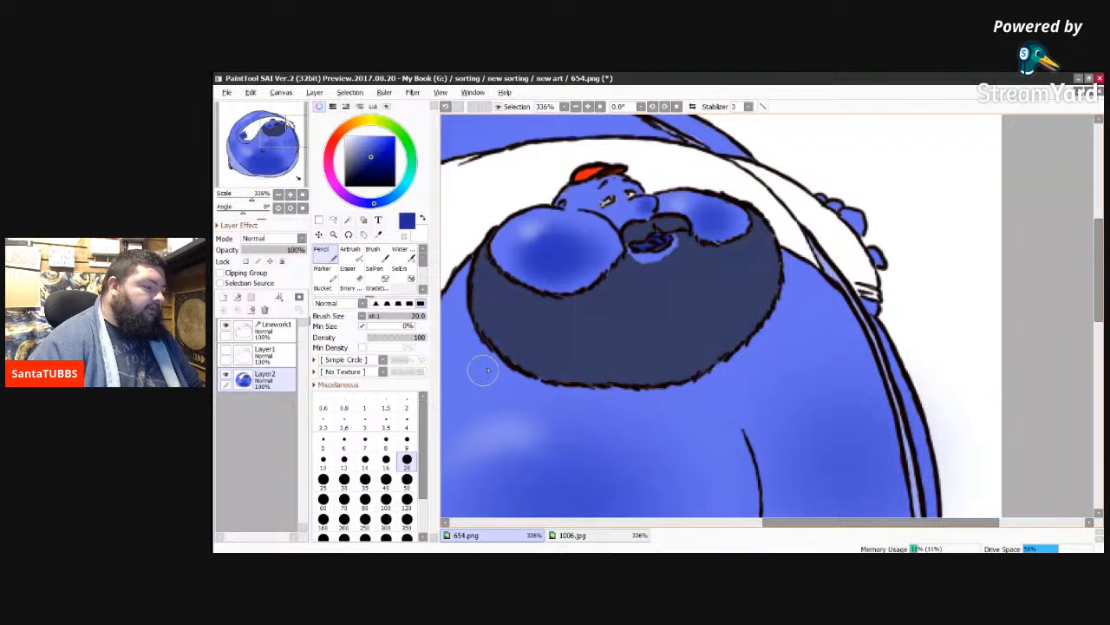
# Step: Compare the pink sketch, black linework and painted colours by switching Layer1 and Linework1 on and off
pyautogui.click(225, 350)
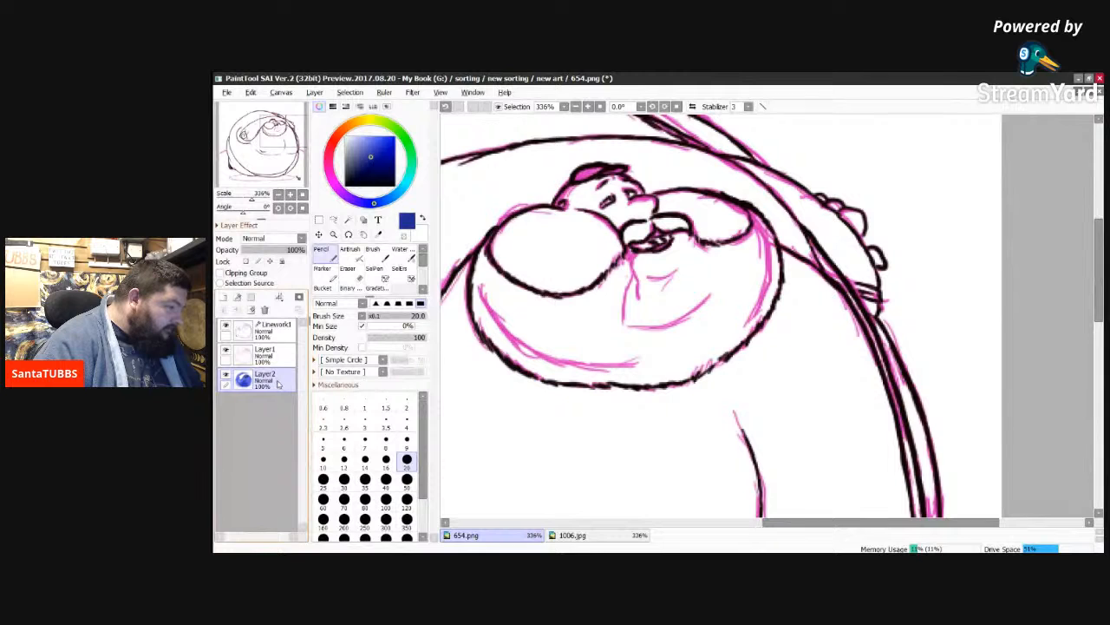
pyautogui.click(276, 338)
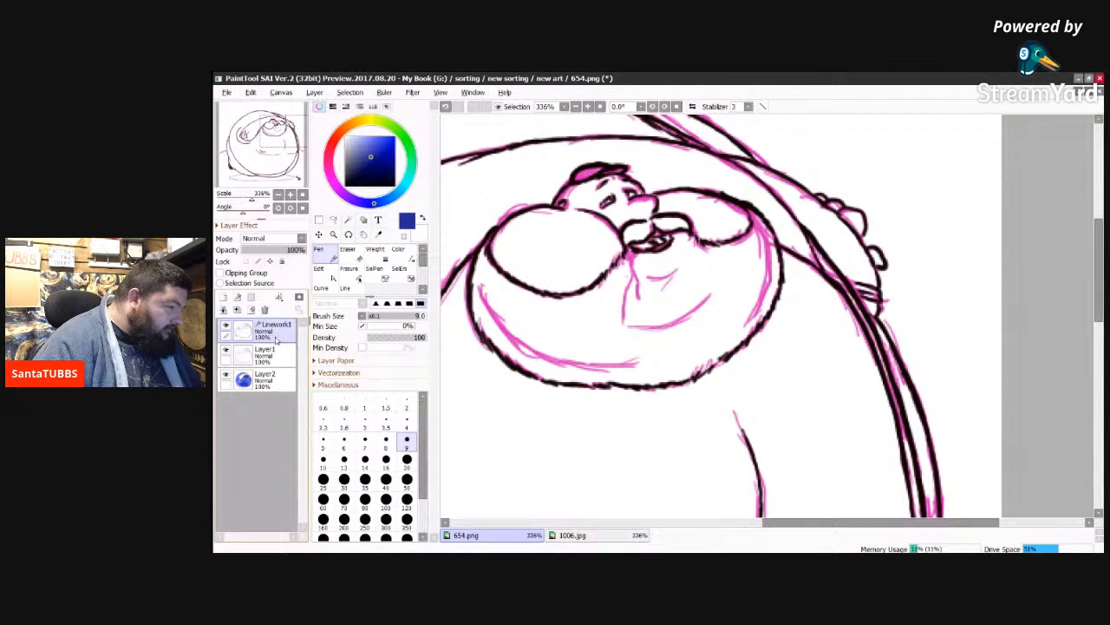
pyautogui.click(225, 375)
pyautogui.click(226, 351)
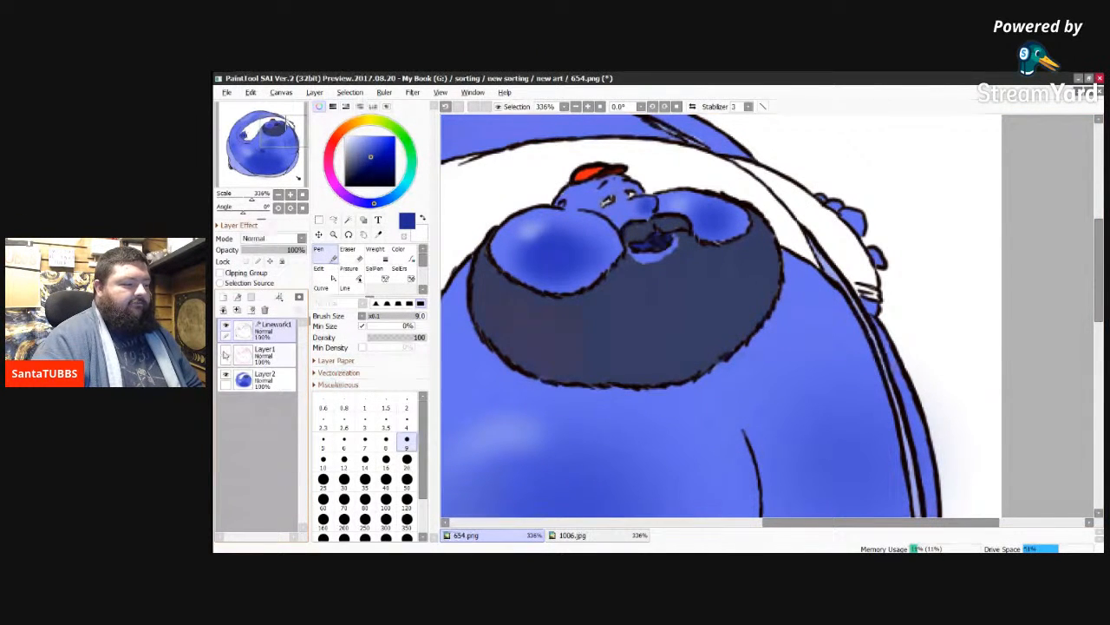
pyautogui.click(224, 352)
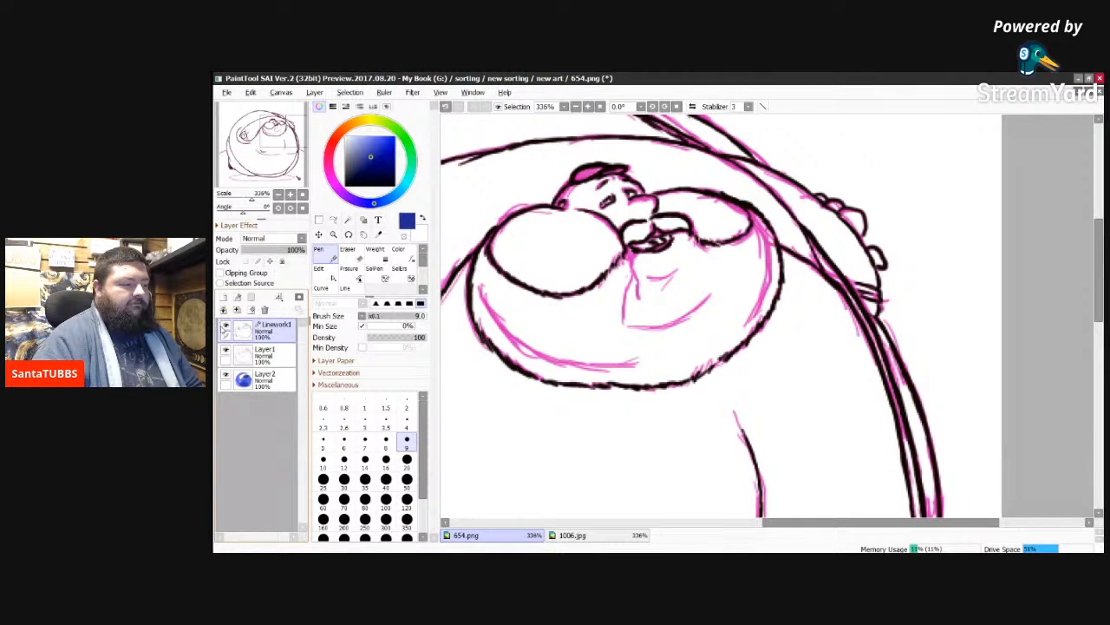
pyautogui.click(225, 327)
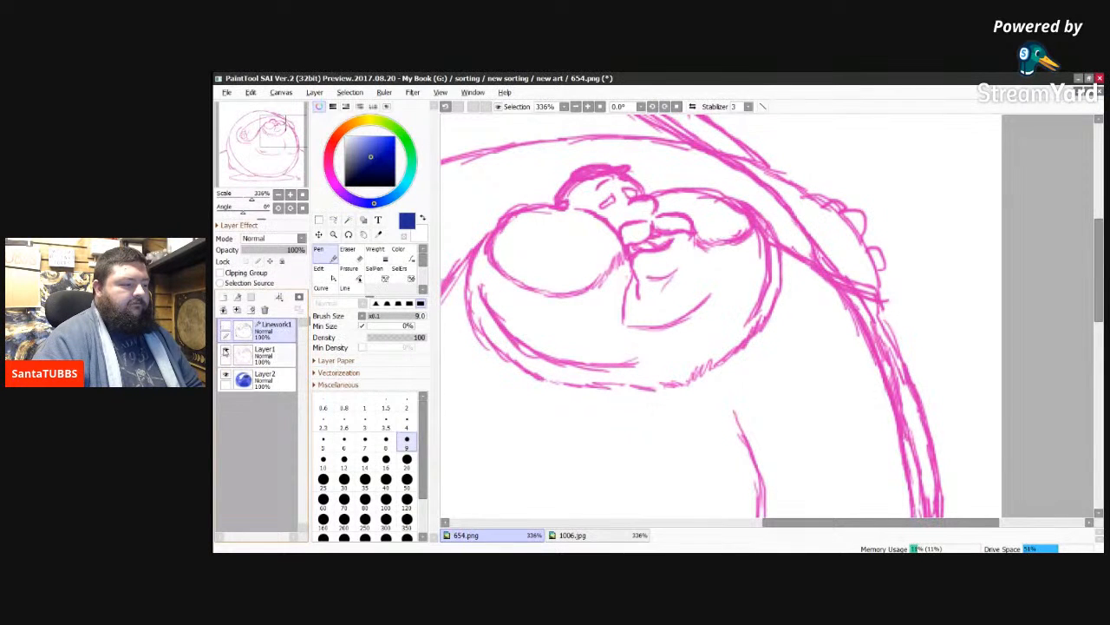
pyautogui.click(224, 352)
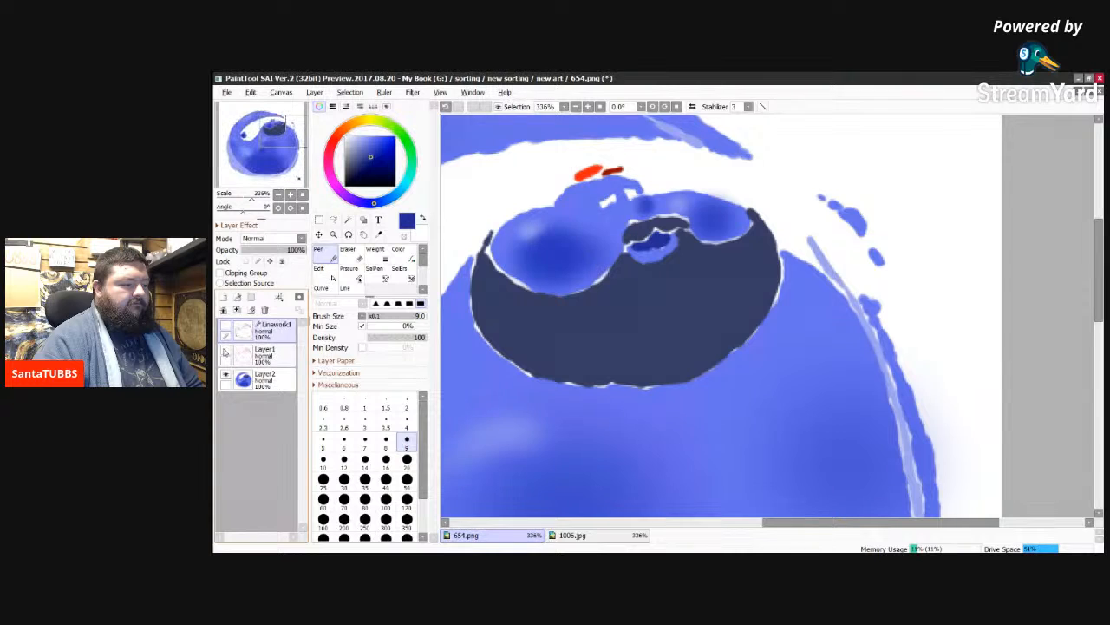
pyautogui.click(225, 353)
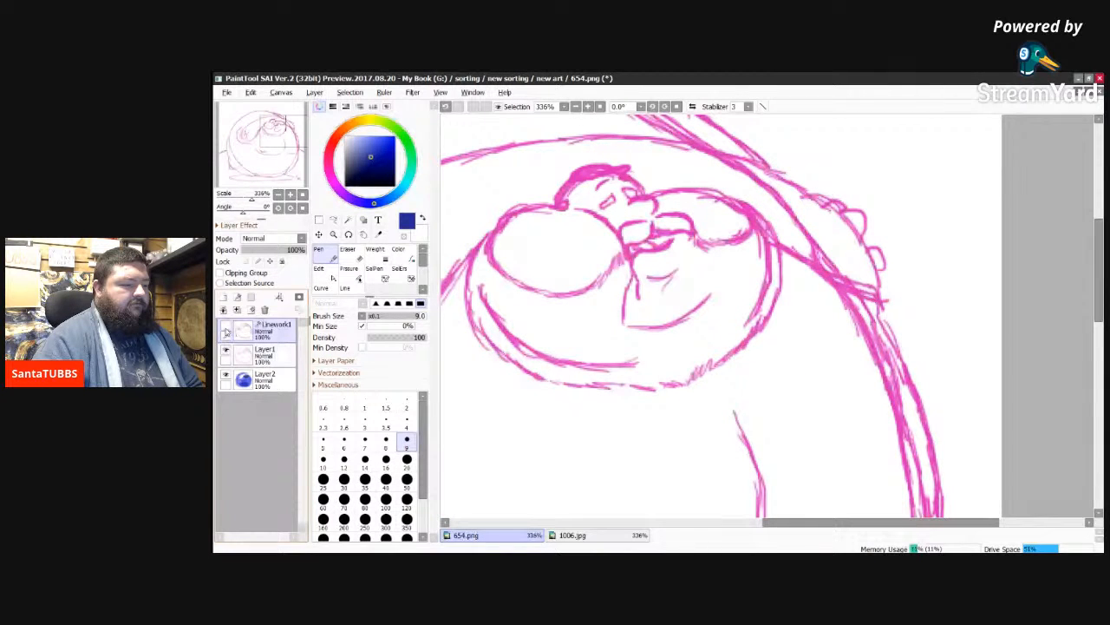
pyautogui.click(225, 327)
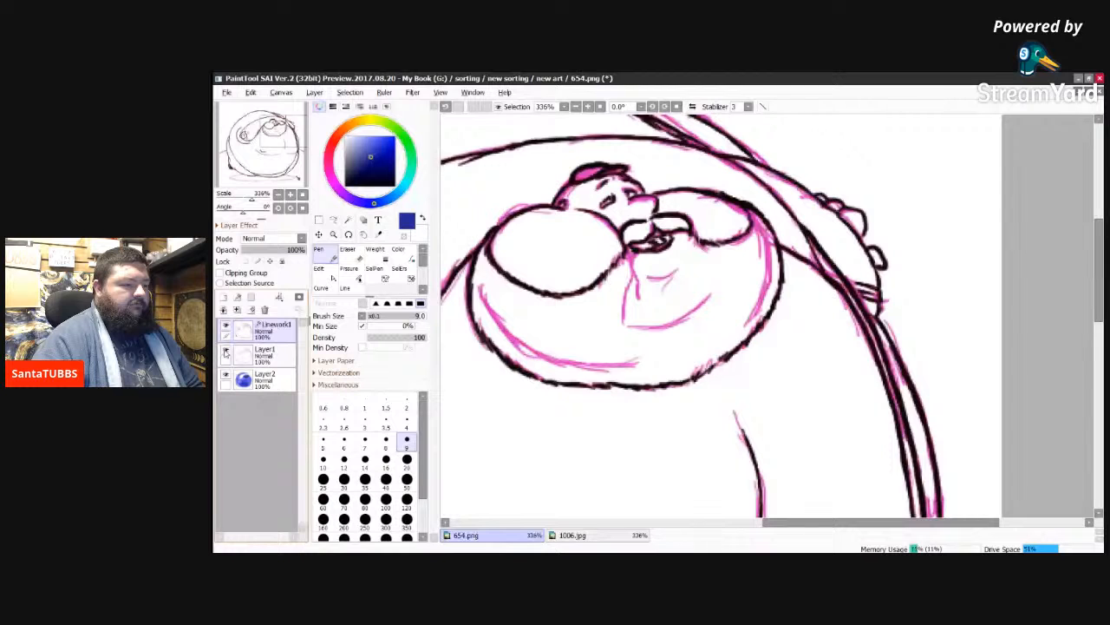
pyautogui.click(225, 352)
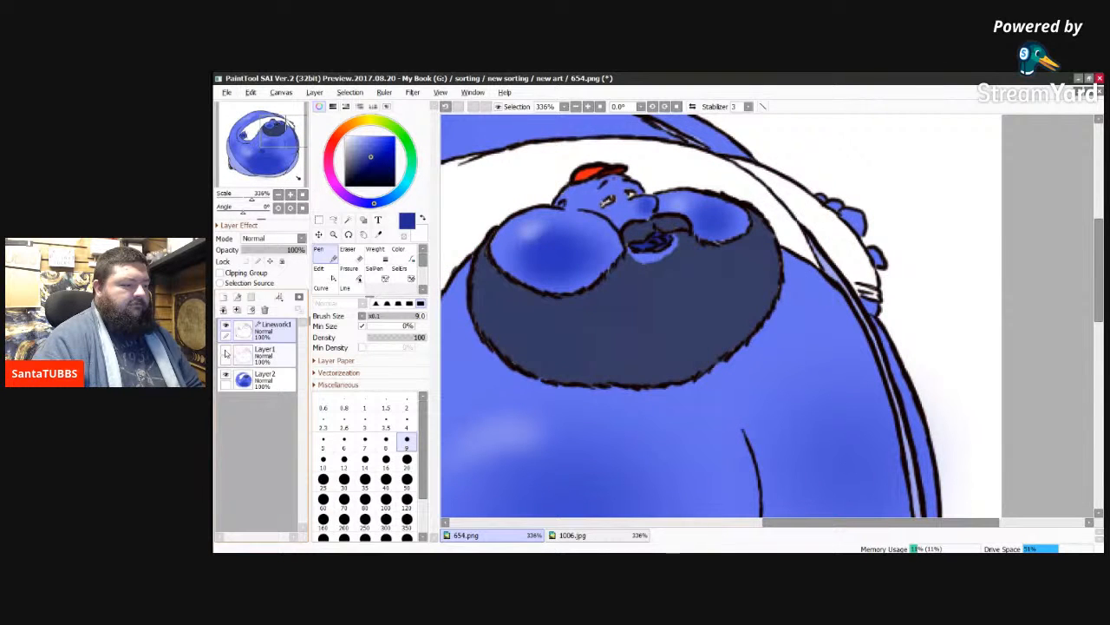
pyautogui.click(225, 352)
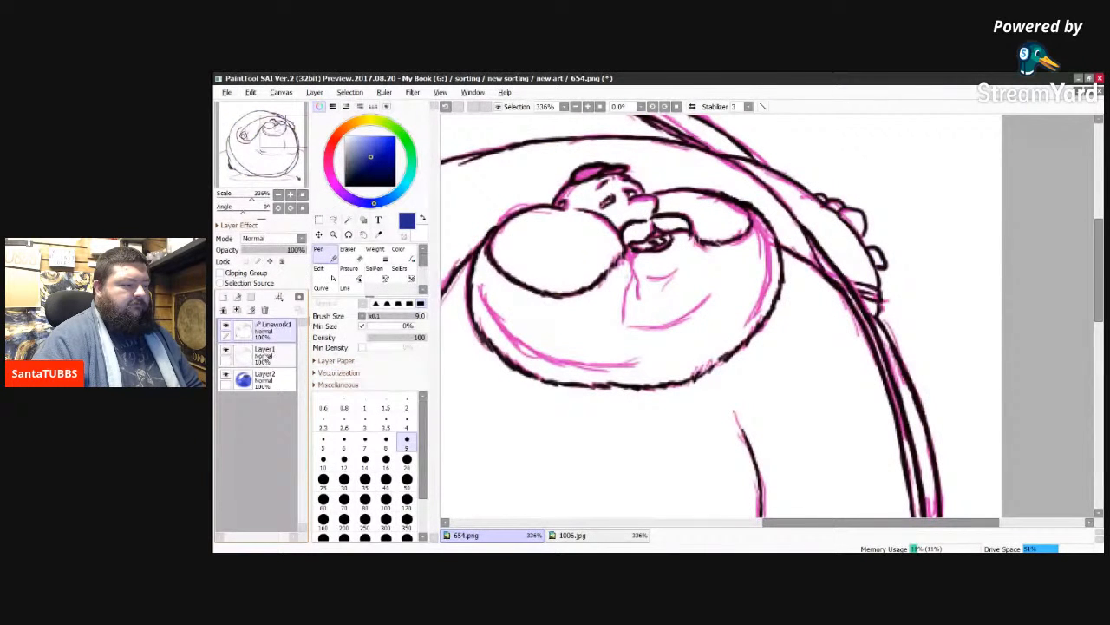
# Step: Make Layer2 the active layer, hide the pink sketch, and check the colours briefly without the linework
pyautogui.click(279, 359)
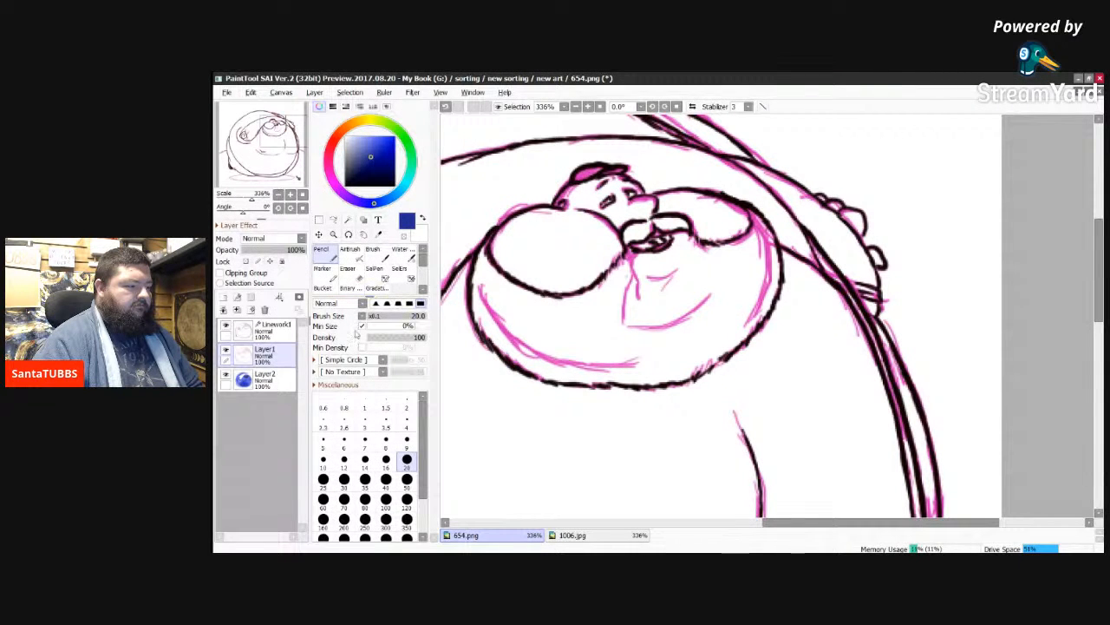
pyautogui.click(281, 383)
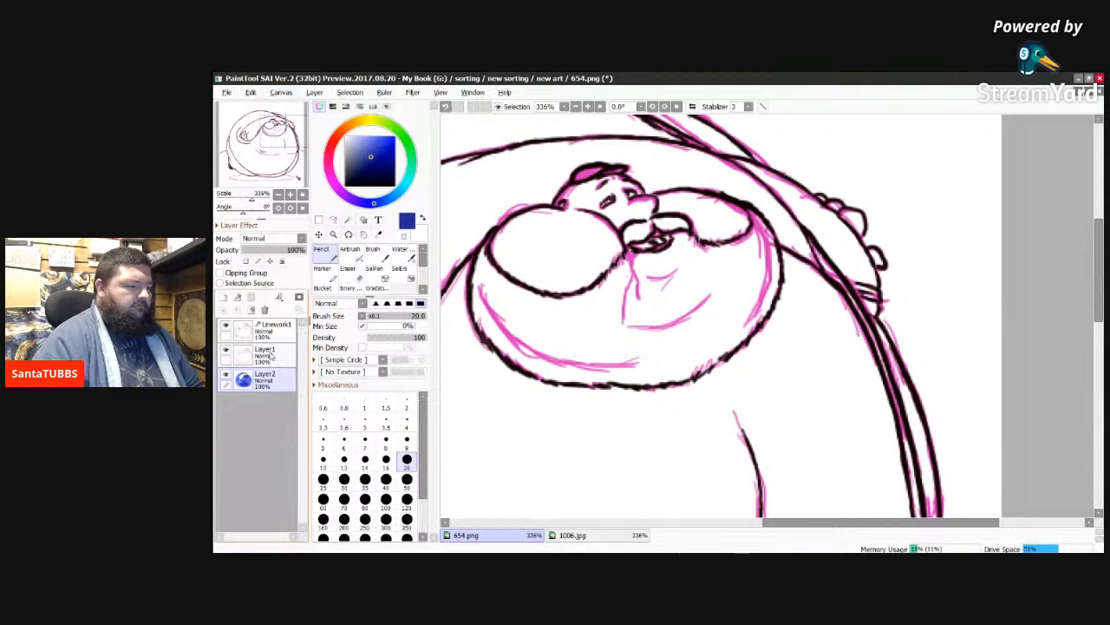
pyautogui.click(226, 349)
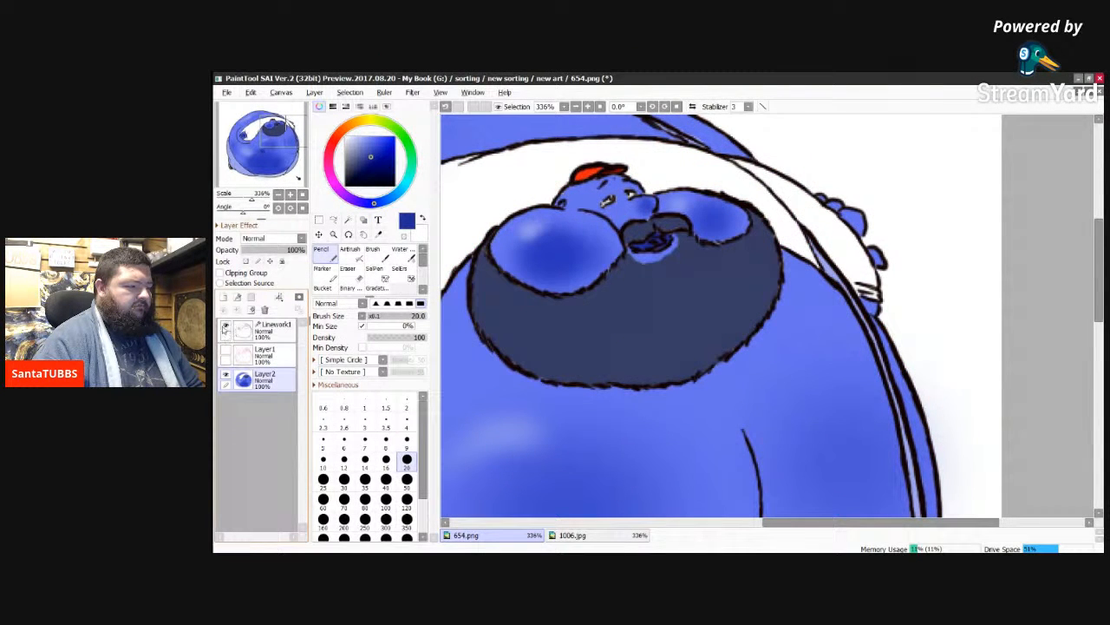
pyautogui.click(224, 325)
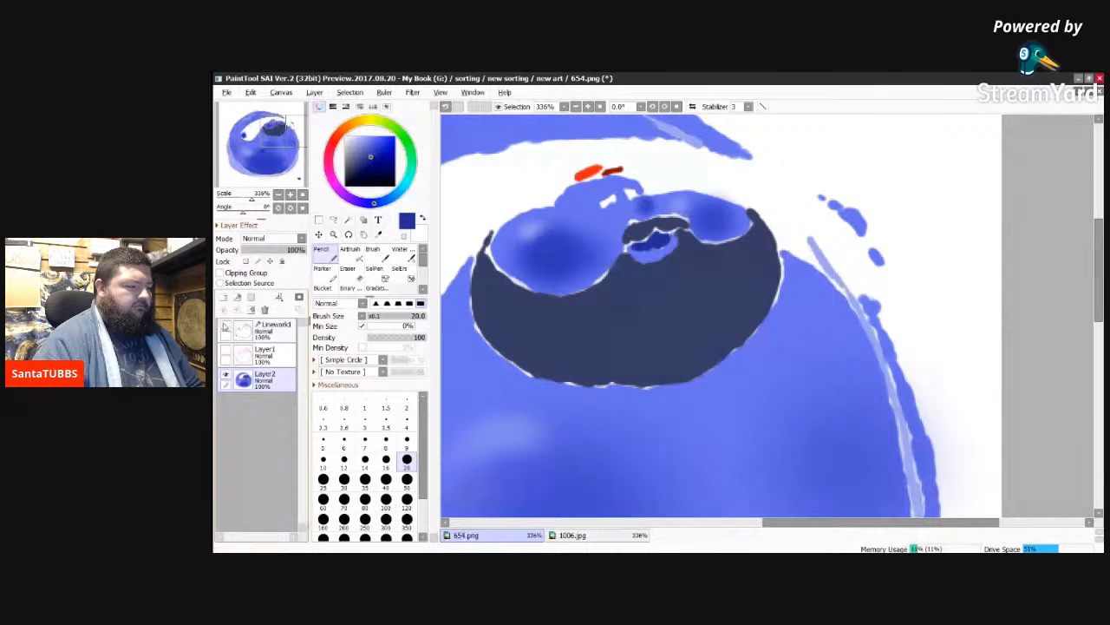
pyautogui.click(225, 325)
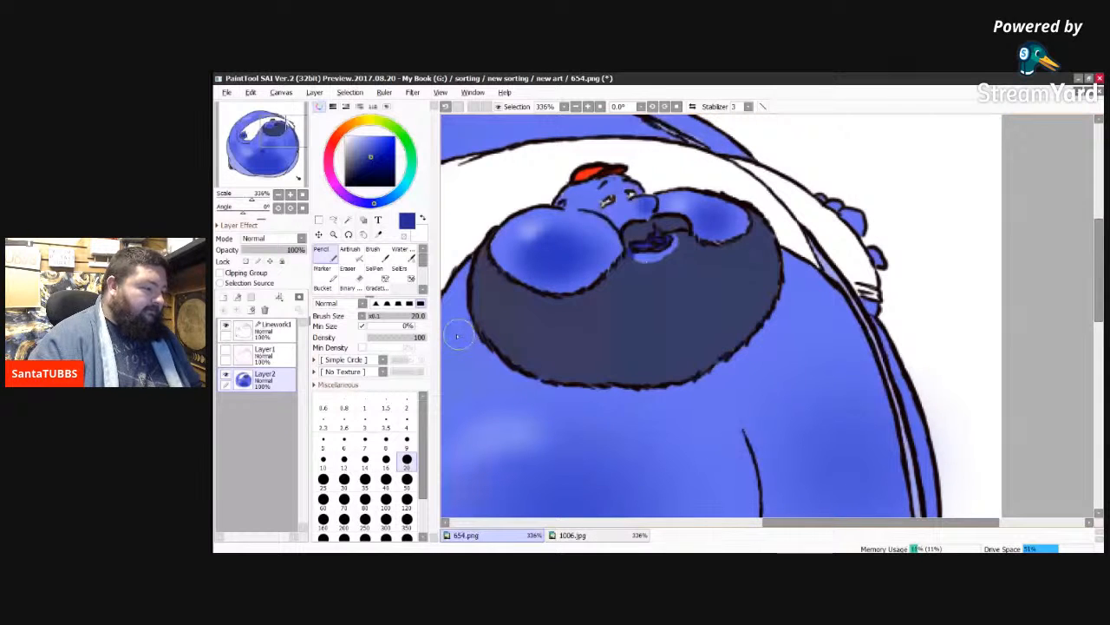
# Step: Try adding thin blue strokes to the dark beard with the Pencil at size 9
pyautogui.click(407, 442)
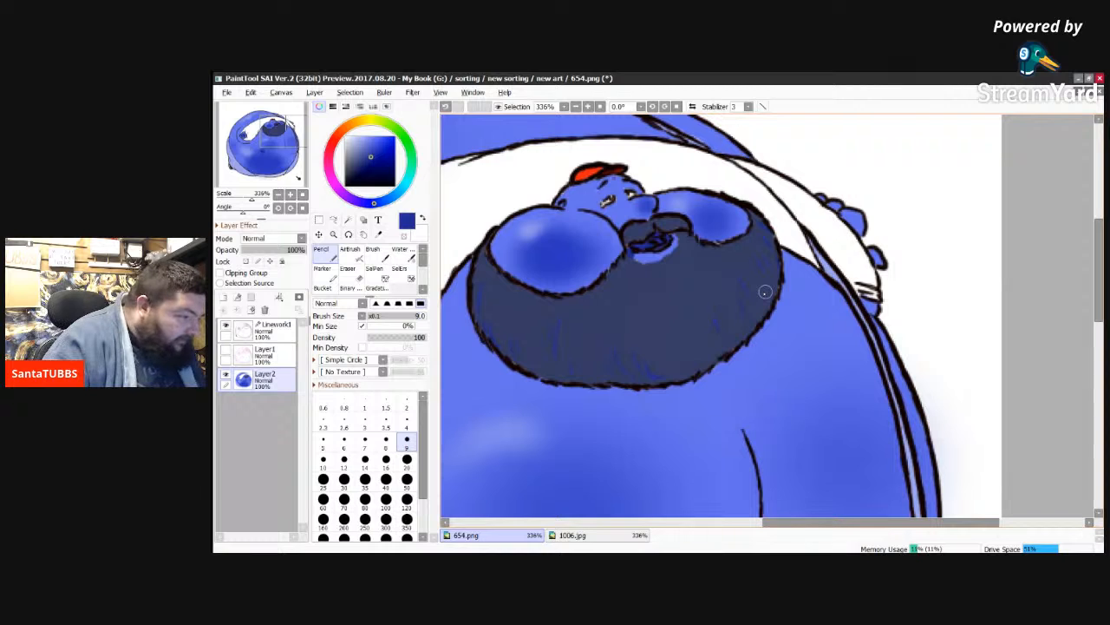
pyautogui.hotkey('ctrl', 'z')
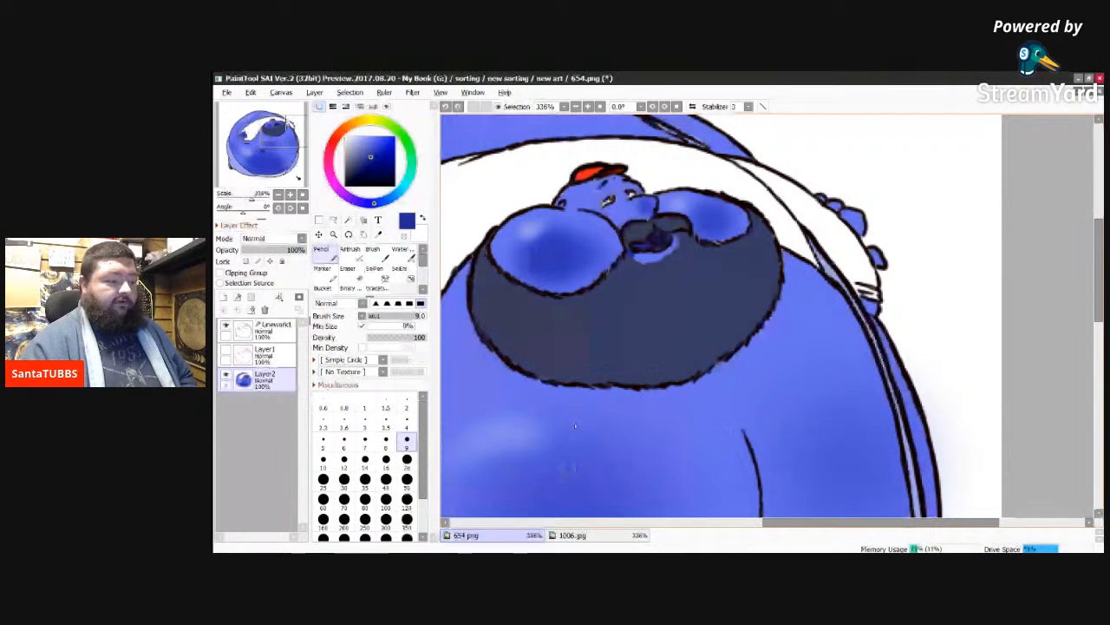
# Step: Shade the white sleeve and shirt behind the head with soft pale blue on Layer2, using the Brush at size 50
pyautogui.moveTo(788, 525); pyautogui.dragTo(704, 538)
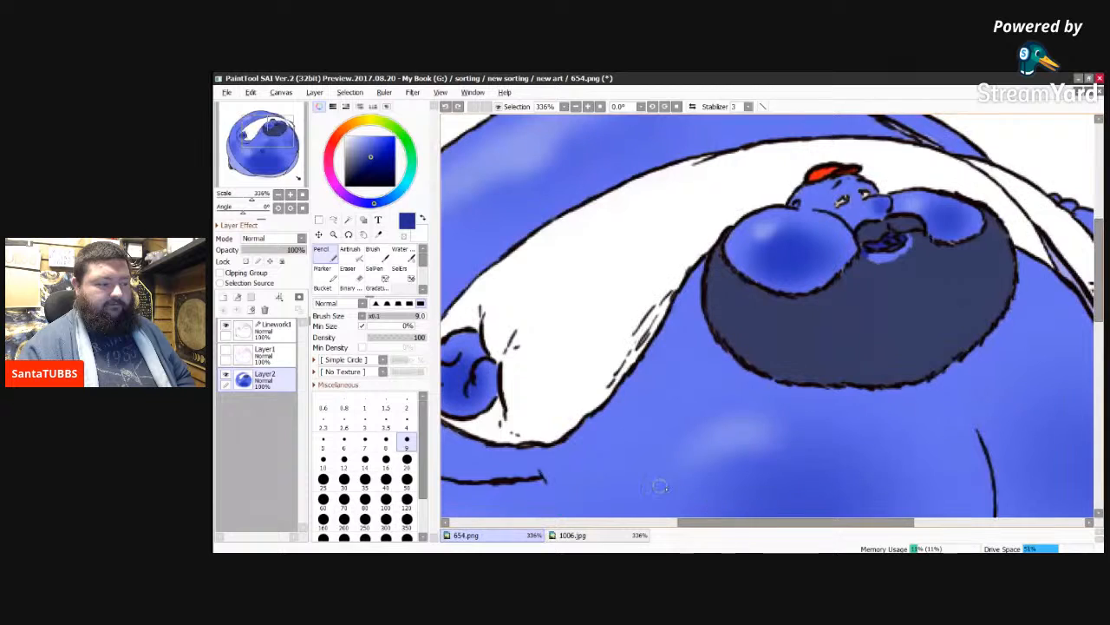
pyautogui.click(226, 350)
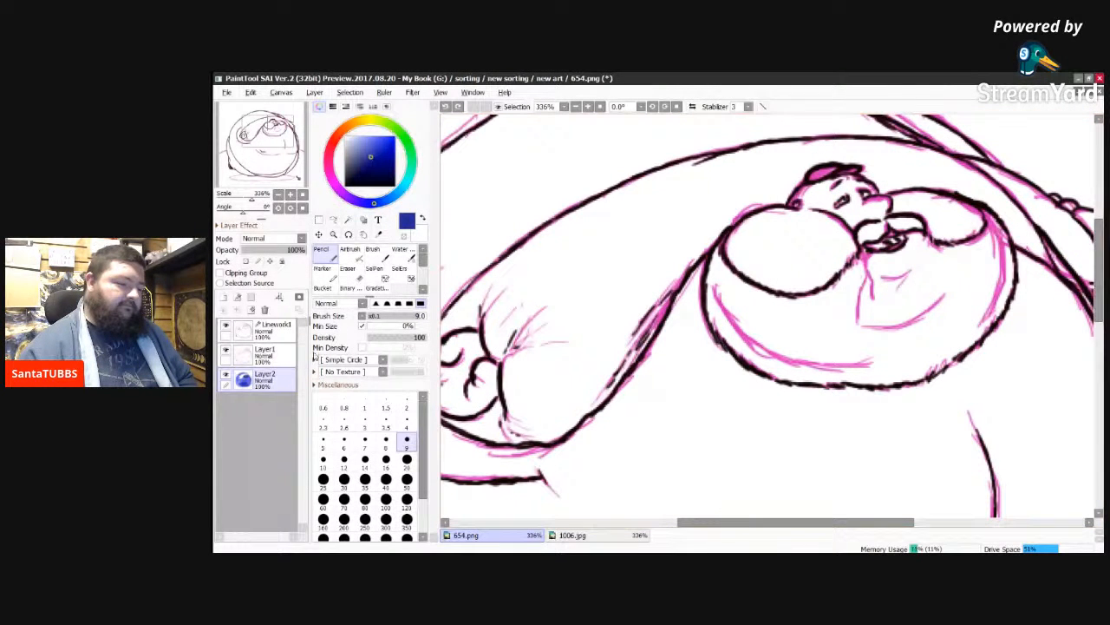
pyautogui.click(227, 350)
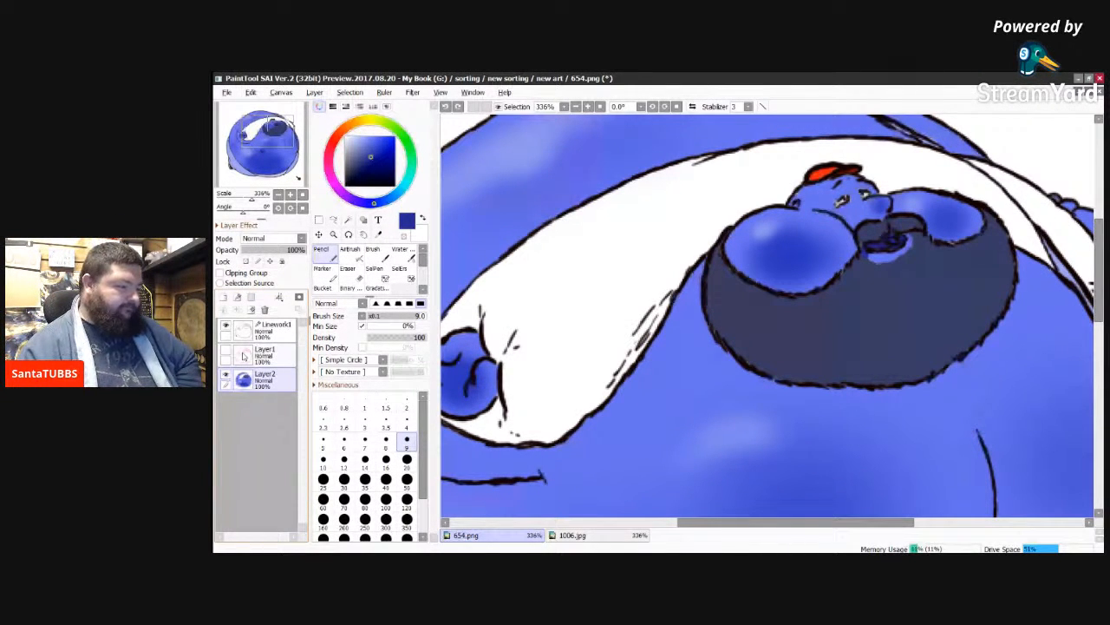
pyautogui.click(374, 253)
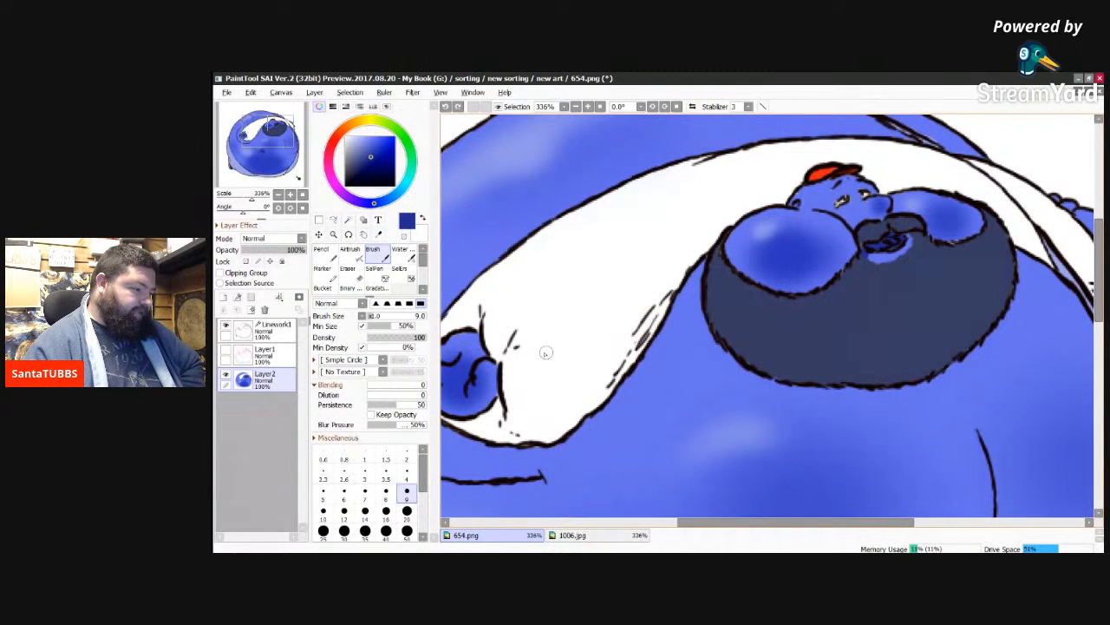
pyautogui.click(407, 530)
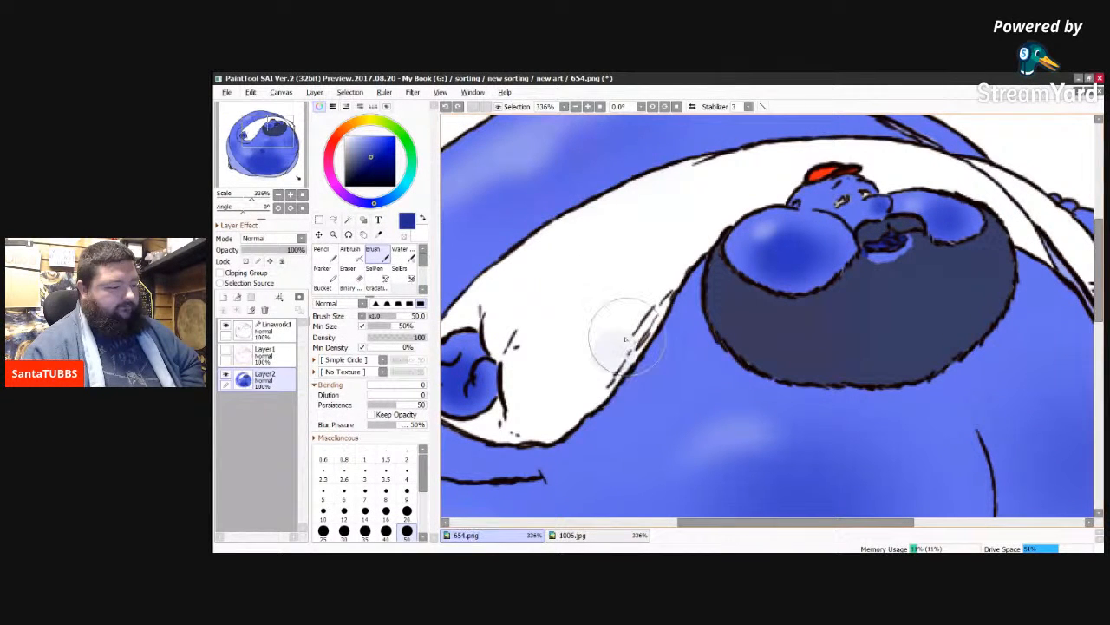
pyautogui.moveTo(625, 339)
pyautogui.mouseDown()
pyautogui.moveTo(648, 307)
pyautogui.moveTo(600, 375)
pyautogui.moveTo(588, 321)
pyautogui.moveTo(619, 270)
pyautogui.moveTo(571, 311)
pyautogui.moveTo(711, 198)
pyautogui.moveTo(520, 287)
pyautogui.mouseUp()
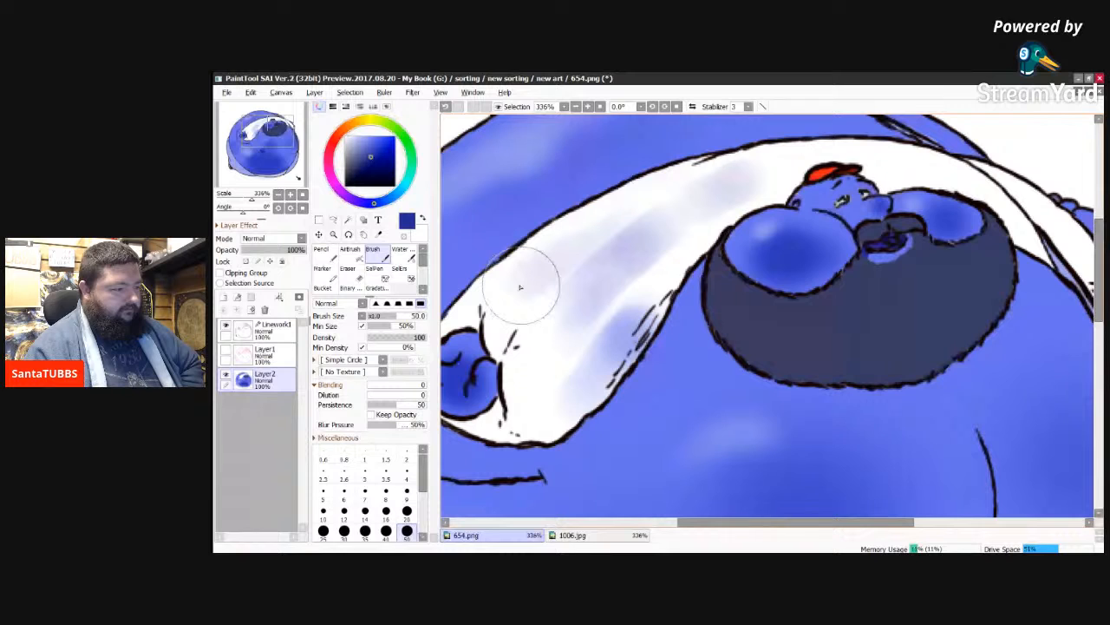
pyautogui.moveTo(520, 288)
pyautogui.mouseDown()
pyautogui.moveTo(534, 420)
pyautogui.moveTo(588, 356)
pyautogui.mouseUp()
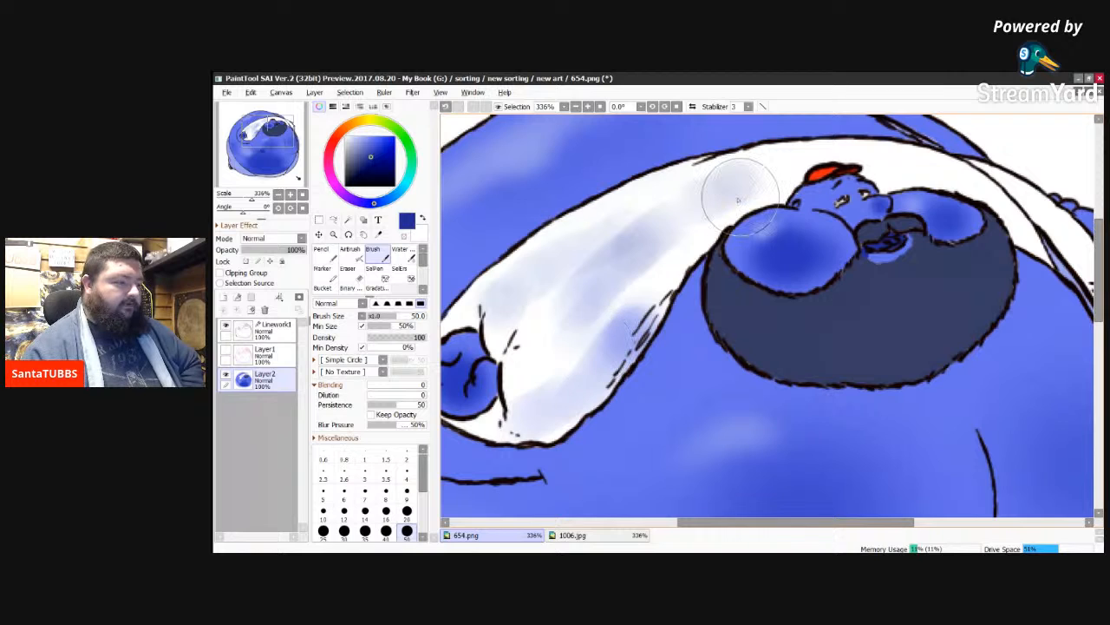
pyautogui.moveTo(649, 200); pyautogui.dragTo(731, 174)
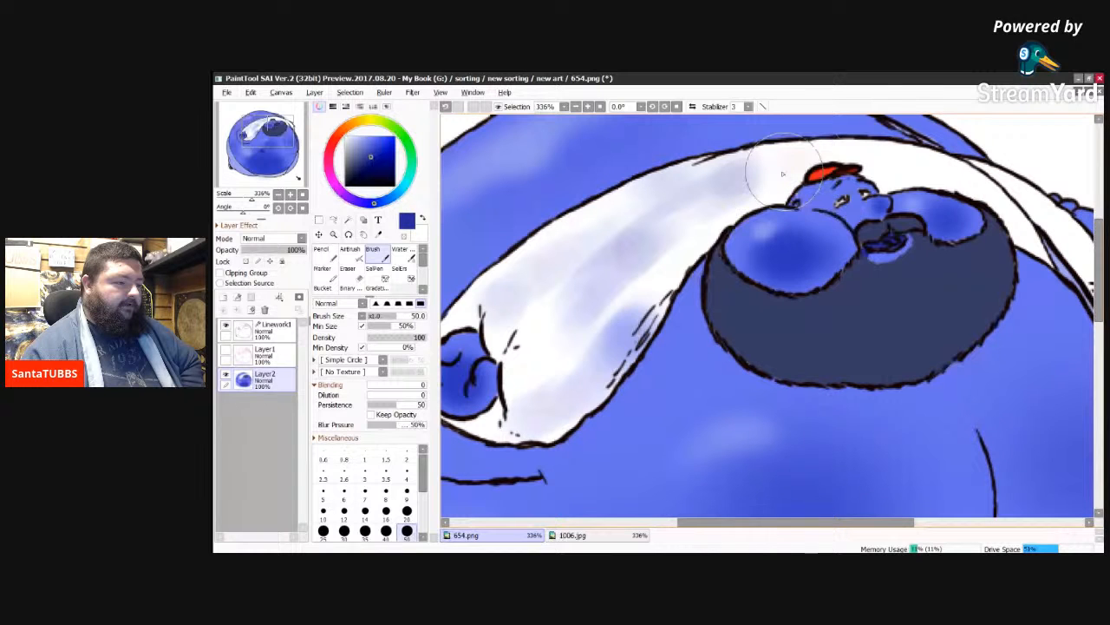
pyautogui.moveTo(784, 174); pyautogui.dragTo(788, 165)
pyautogui.moveTo(967, 174); pyautogui.dragTo(1019, 204)
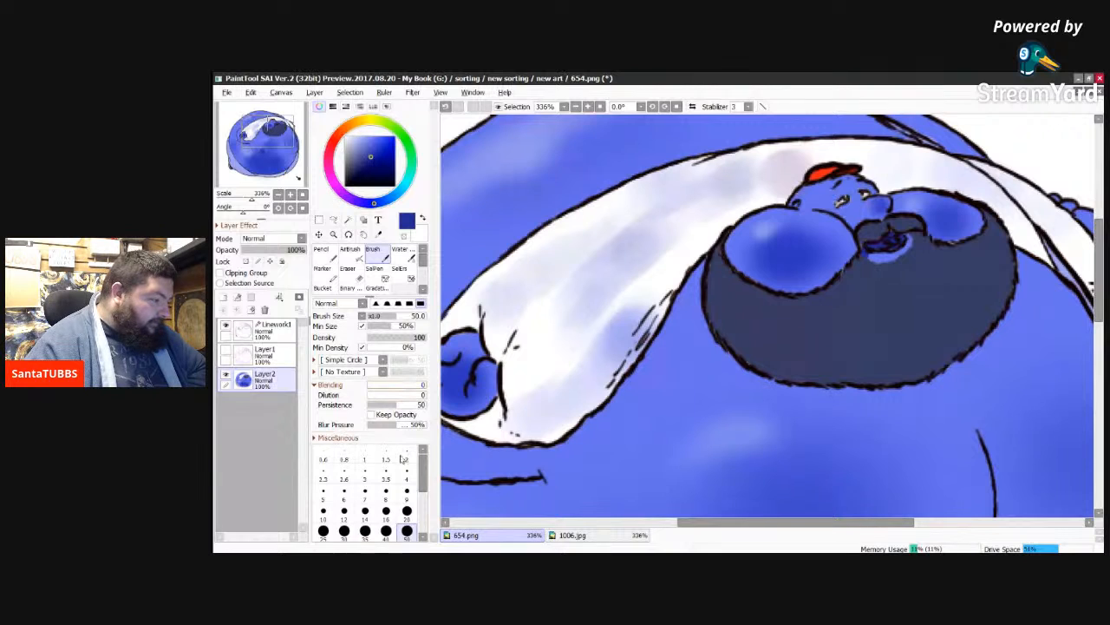
# Step: Deepen the pale blue shading along the sleeve's lower edge near the cuff with the Brush at size 20
pyautogui.click(407, 511)
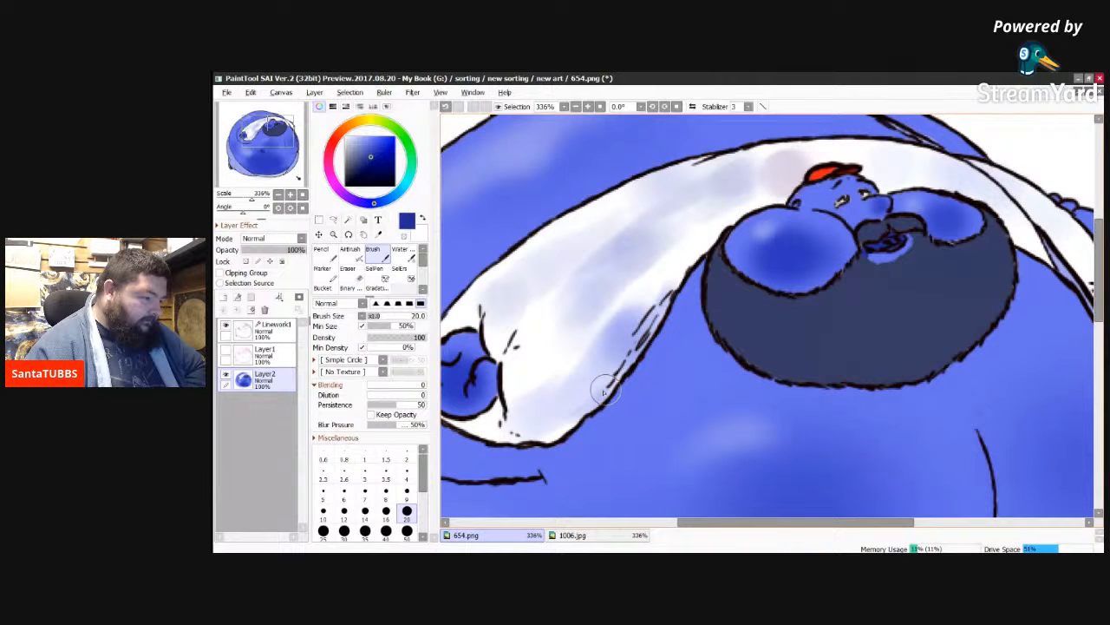
pyautogui.moveTo(605, 391)
pyautogui.mouseDown()
pyautogui.moveTo(694, 266)
pyautogui.moveTo(626, 380)
pyautogui.moveTo(546, 447)
pyautogui.moveTo(560, 441)
pyautogui.mouseUp()
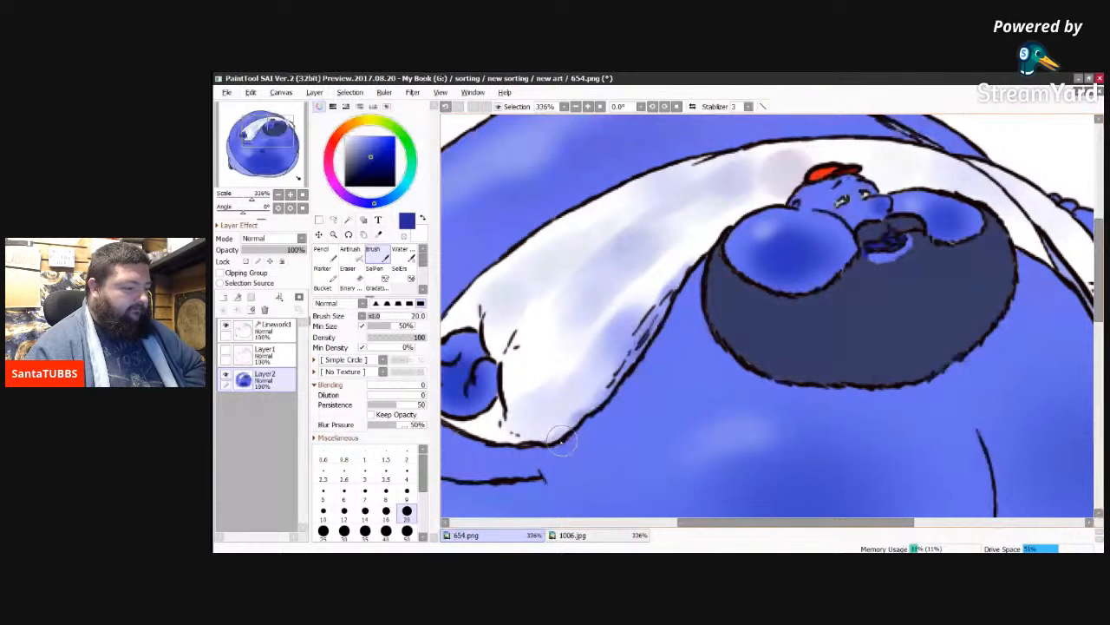
pyautogui.moveTo(506, 432); pyautogui.dragTo(569, 431)
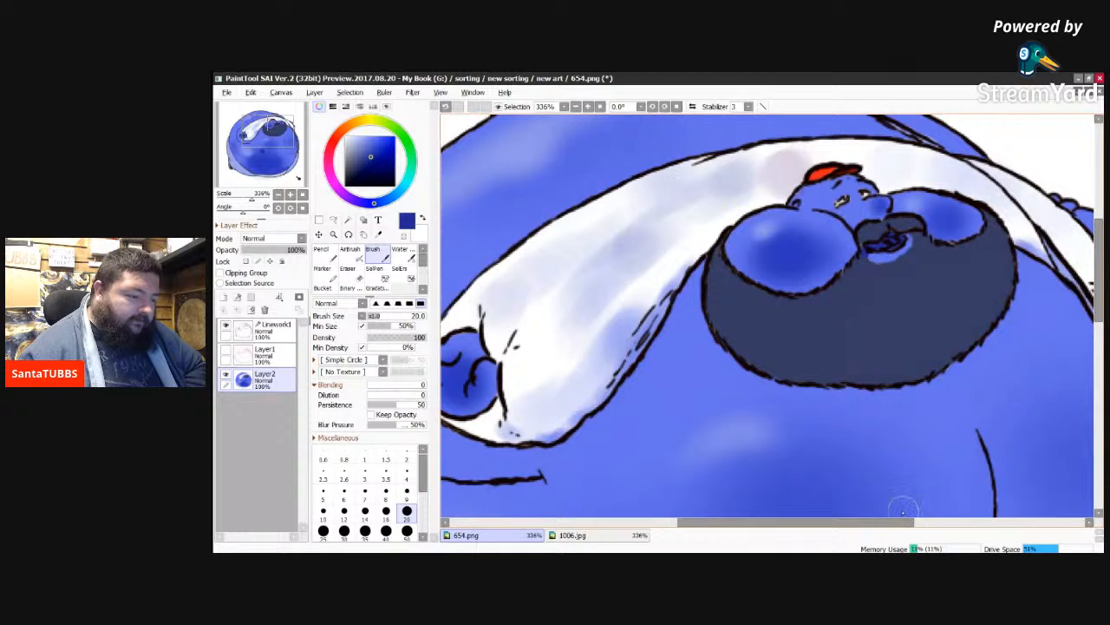
# Step: Shade the fold lines along the sleeve's lower edge and around the cuff with the Brush at size 9
pyautogui.moveTo(903, 526); pyautogui.dragTo(935, 525)
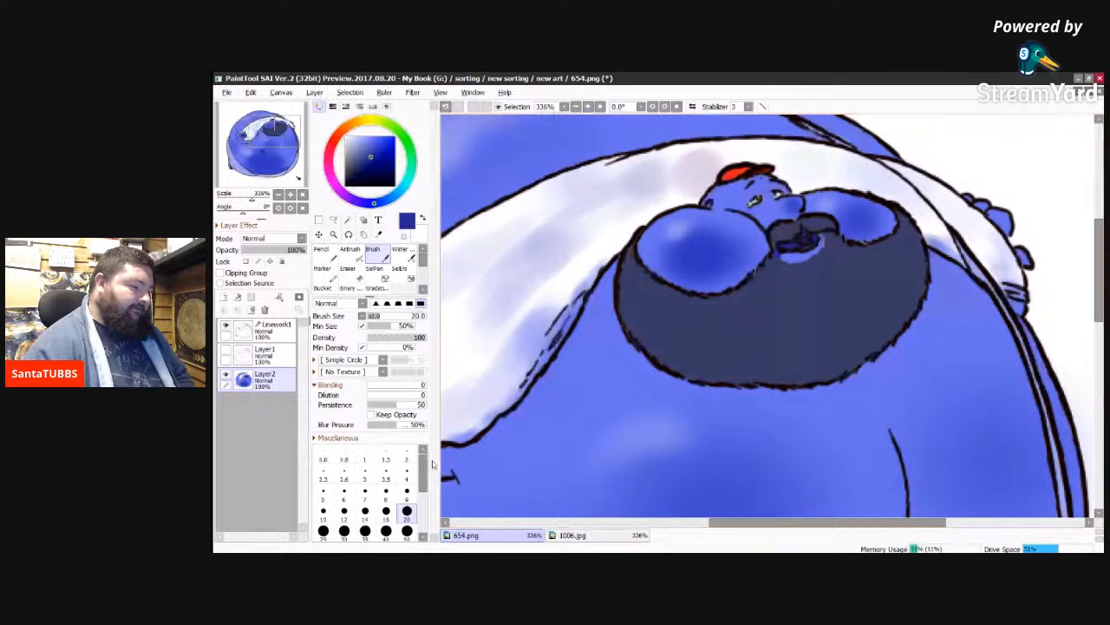
pyautogui.click(407, 490)
pyautogui.moveTo(558, 325); pyautogui.dragTo(534, 363)
pyautogui.moveTo(569, 309); pyautogui.dragTo(512, 402)
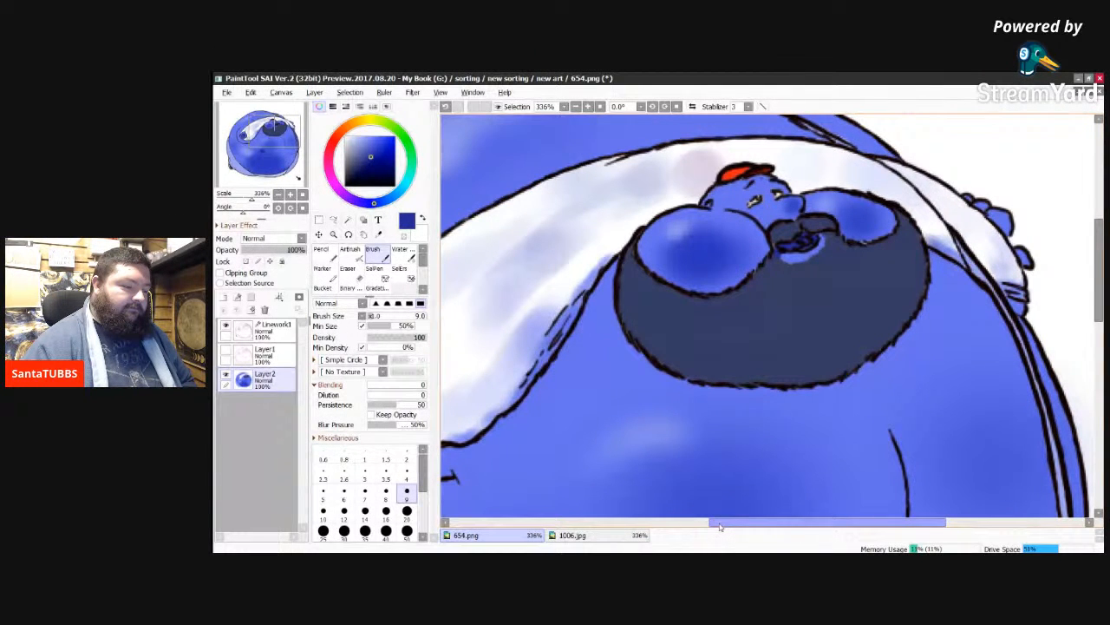
pyautogui.moveTo(719, 525); pyautogui.dragTo(656, 530)
pyautogui.moveTo(573, 408)
pyautogui.mouseDown()
pyautogui.moveTo(589, 394)
pyautogui.moveTo(604, 326)
pyautogui.moveTo(606, 345)
pyautogui.mouseUp()
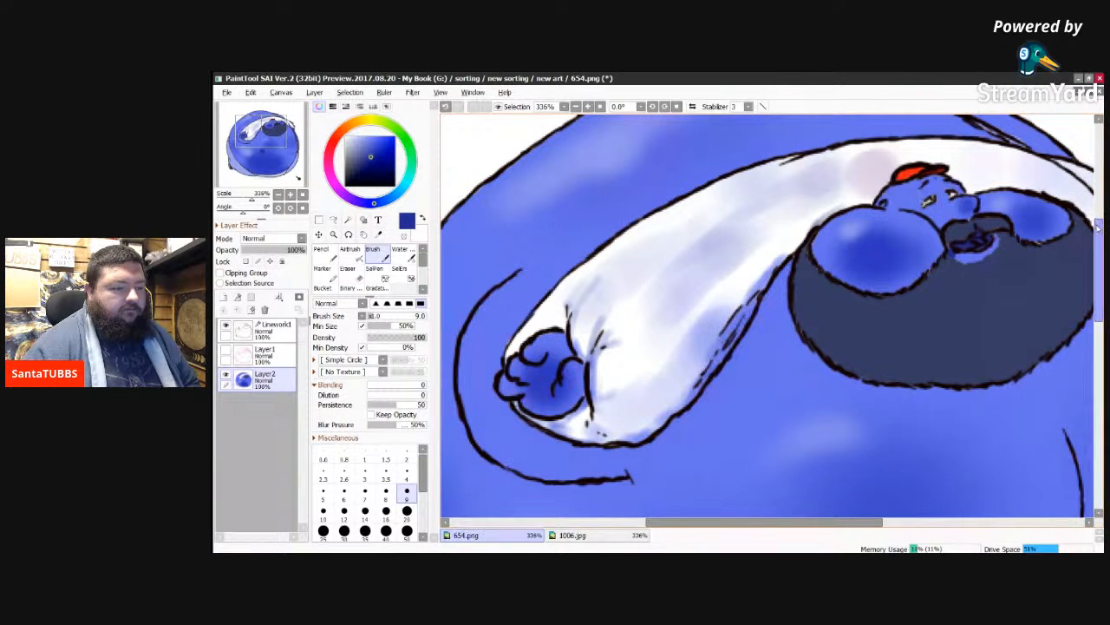
pyautogui.scroll(1, 1098, 227)
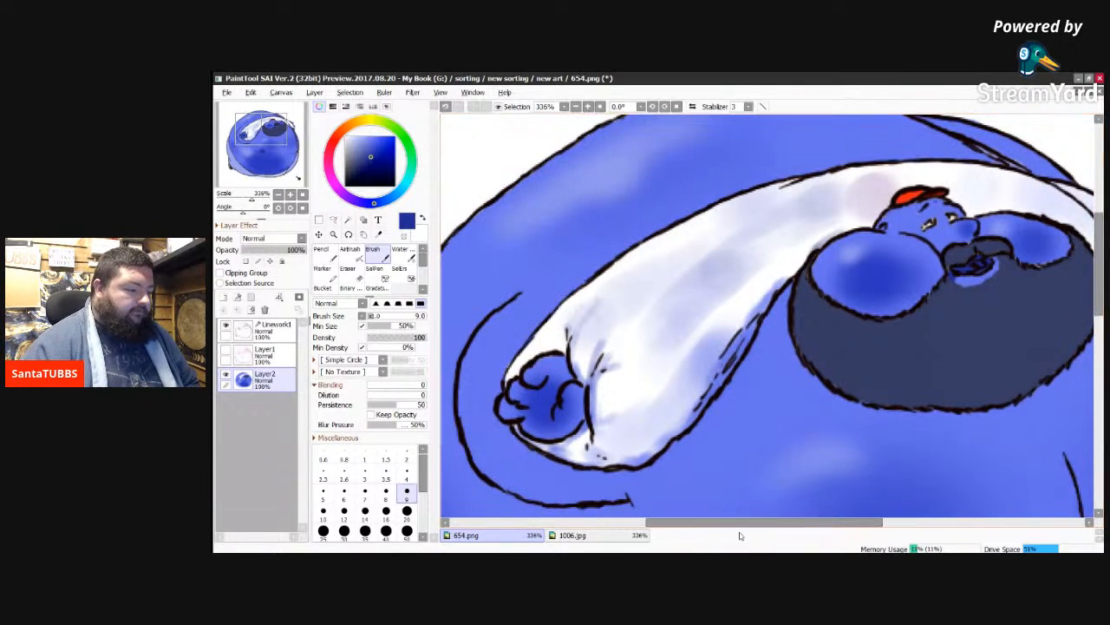
pyautogui.moveTo(744, 526); pyautogui.dragTo(759, 530)
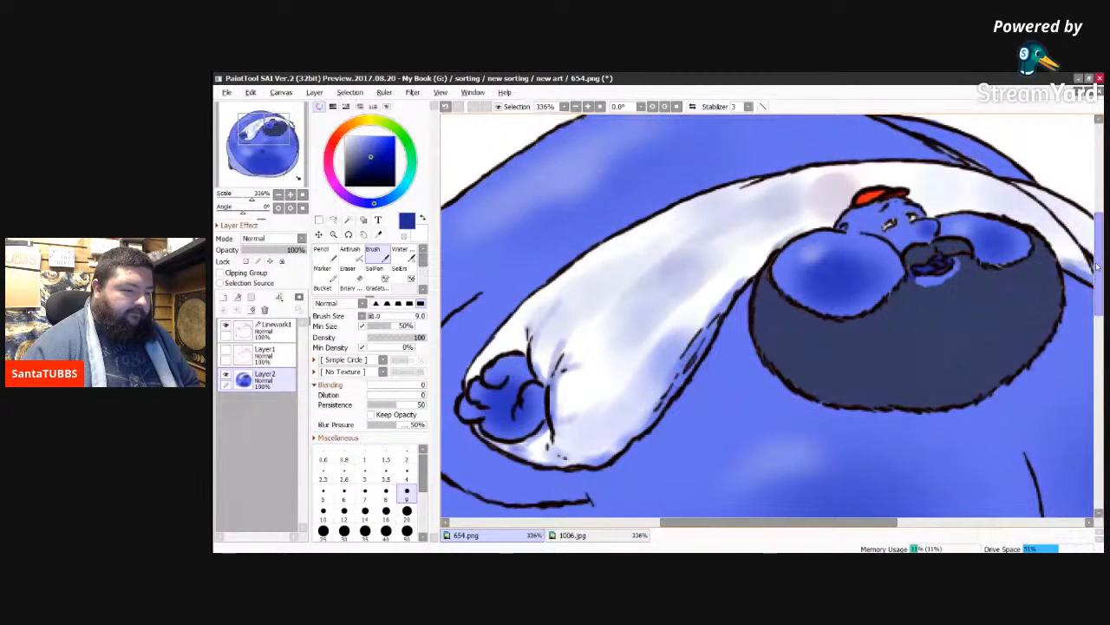
pyautogui.scroll(-3, 1095, 288)
pyautogui.scroll(-5, 1094, 288)
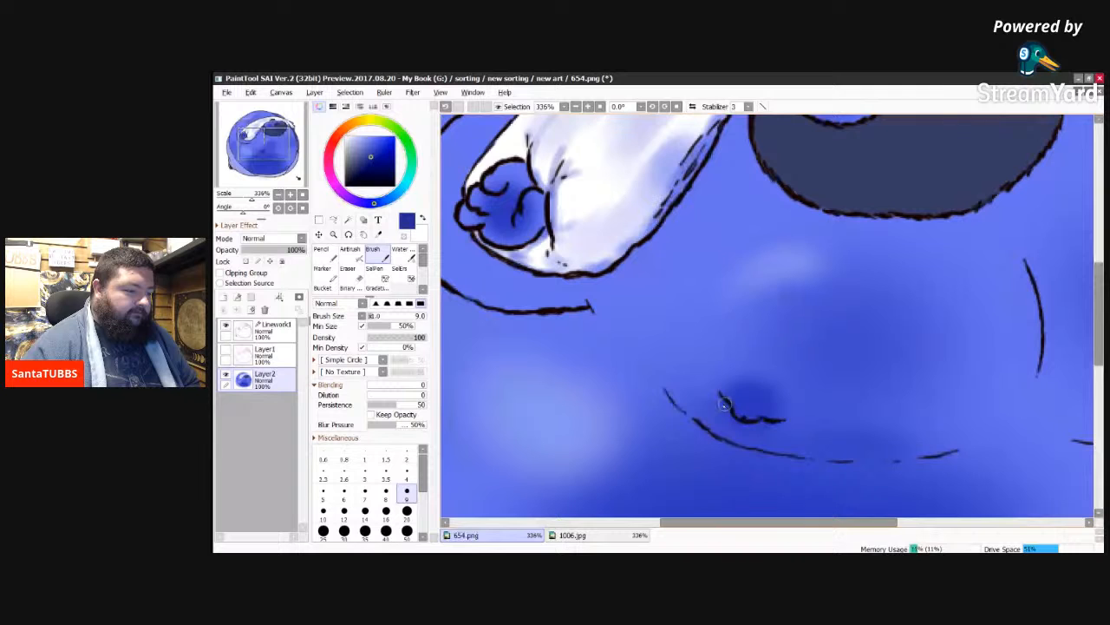
# Step: Shade along the navel crease in dark blue with the Brush at size 9 and below it with the Pencil at size 9
pyautogui.moveTo(720, 393); pyautogui.dragTo(736, 417)
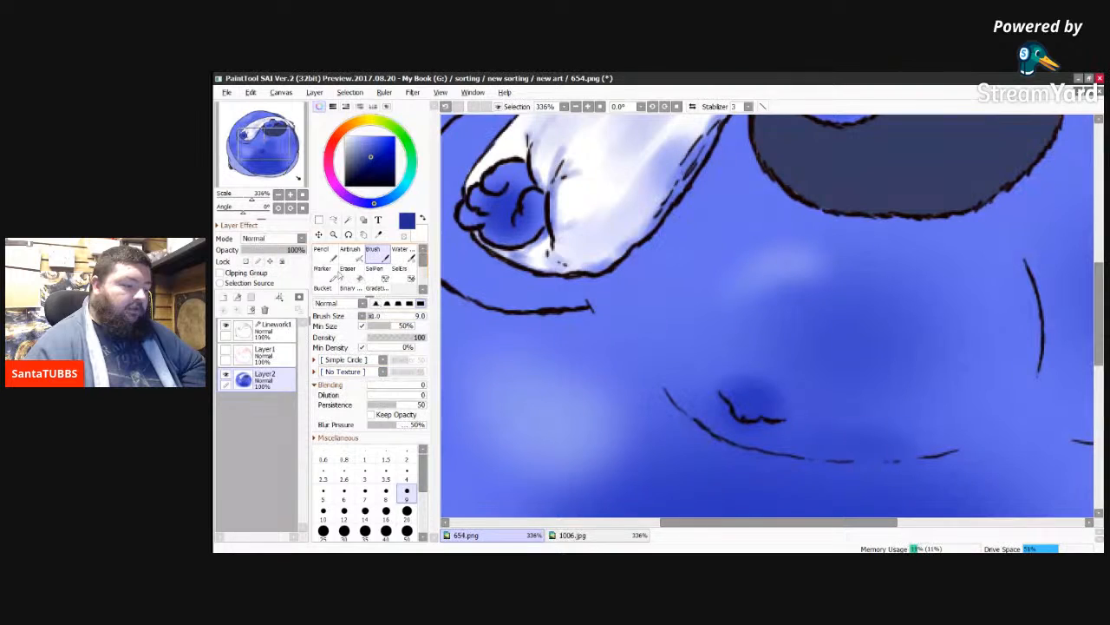
pyautogui.click(322, 250)
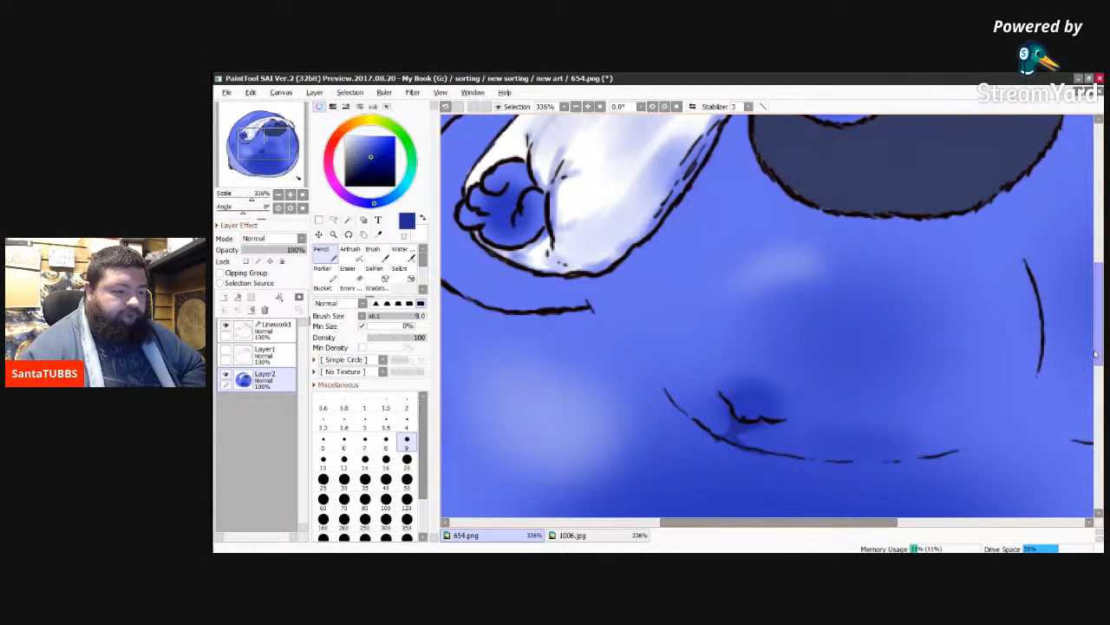
# Step: Sample the beard's grey-blue, choose a slightly darker blue, and hatch hair strokes along the beard's lower edge with the Pencil at size 9
pyautogui.moveTo(862, 523)
pyautogui.mouseDown()
pyautogui.moveTo(937, 528)
pyautogui.moveTo(784, 532)
pyautogui.moveTo(798, 532)
pyautogui.mouseUp()
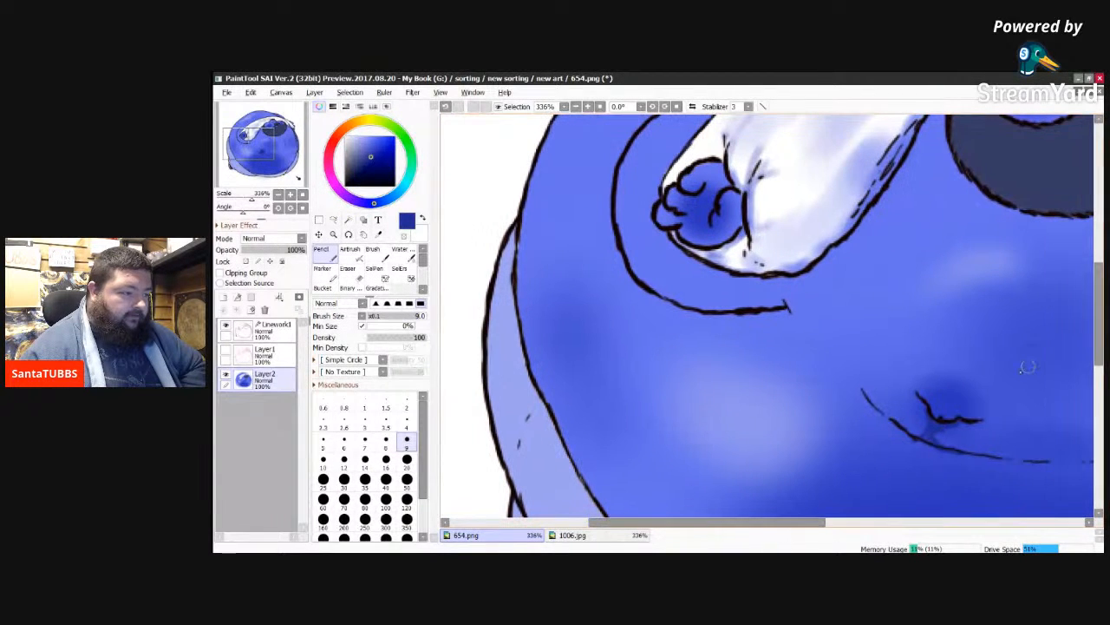
pyautogui.moveTo(1100, 321)
pyautogui.mouseDown()
pyautogui.moveTo(1099, 388)
pyautogui.moveTo(1103, 332)
pyautogui.mouseUp()
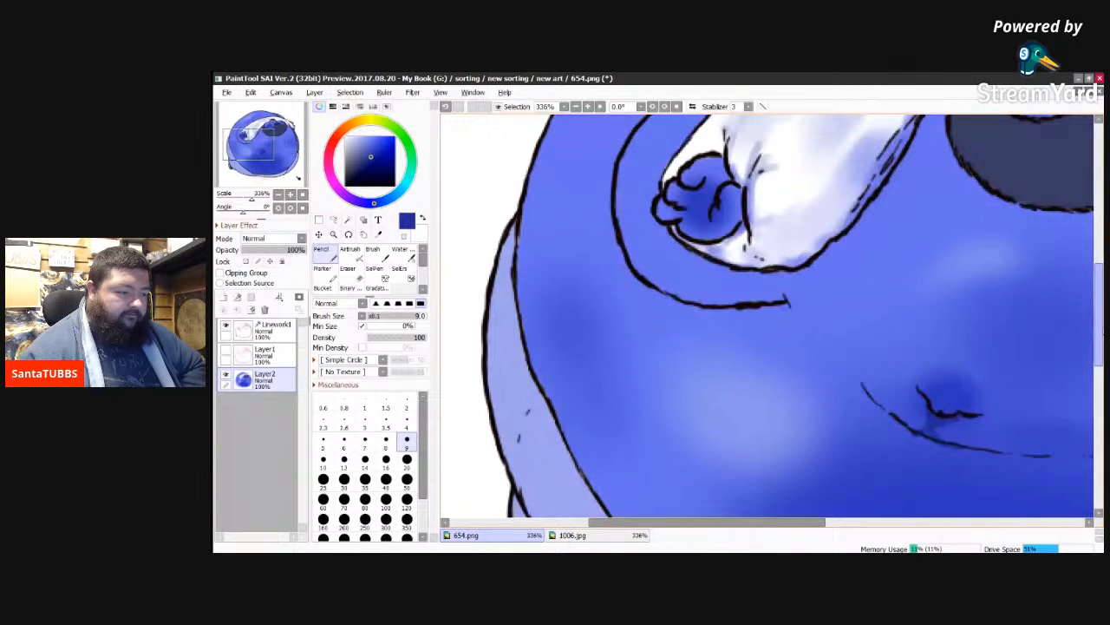
pyautogui.moveTo(1102, 332); pyautogui.dragTo(1101, 311)
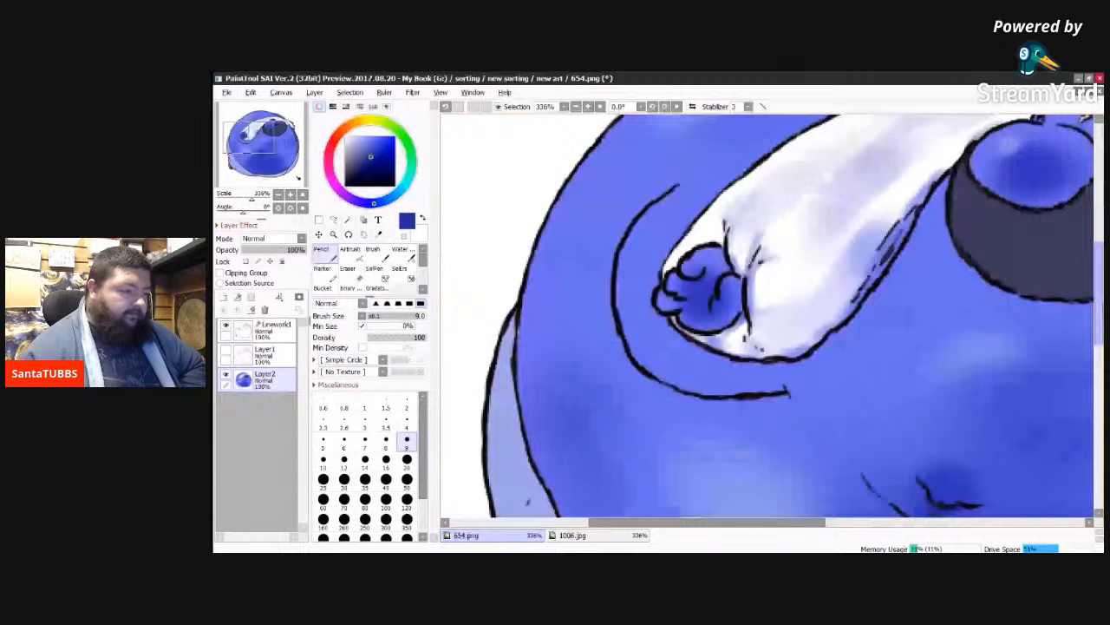
pyautogui.scroll(-2, 1077, 349)
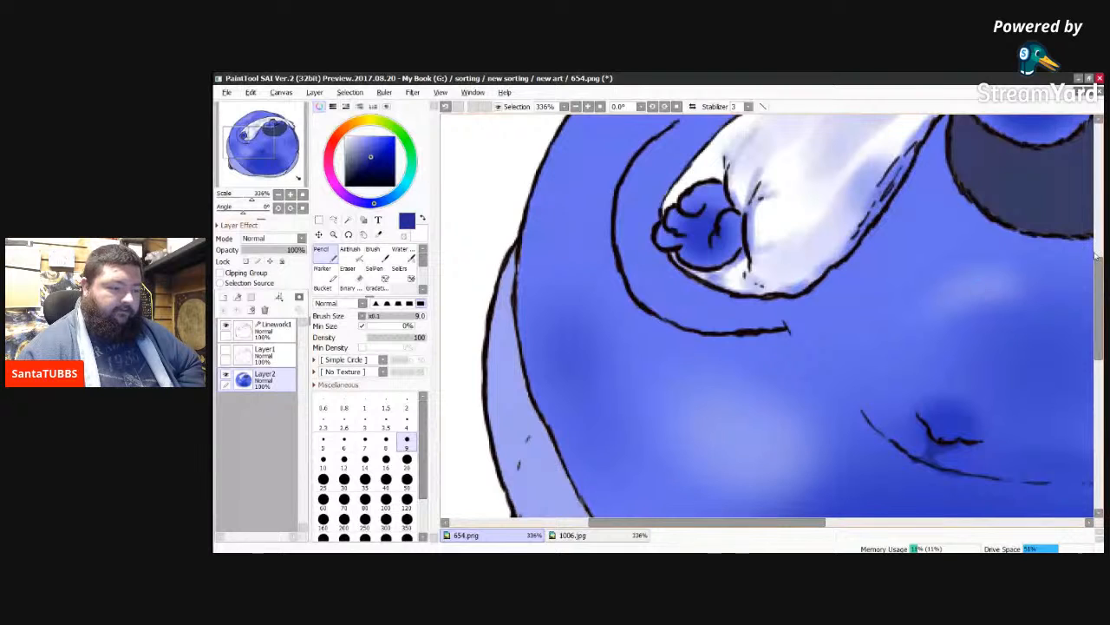
pyautogui.moveTo(1098, 282); pyautogui.dragTo(1098, 257)
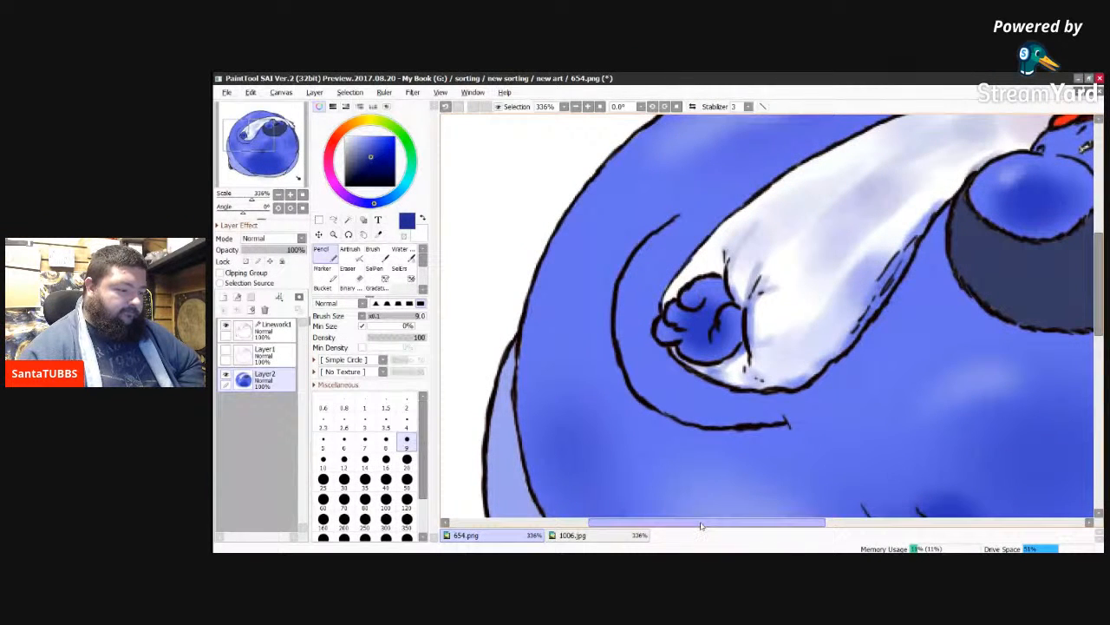
pyautogui.moveTo(701, 525); pyautogui.dragTo(821, 523)
pyautogui.moveTo(1100, 279); pyautogui.dragTo(1101, 259)
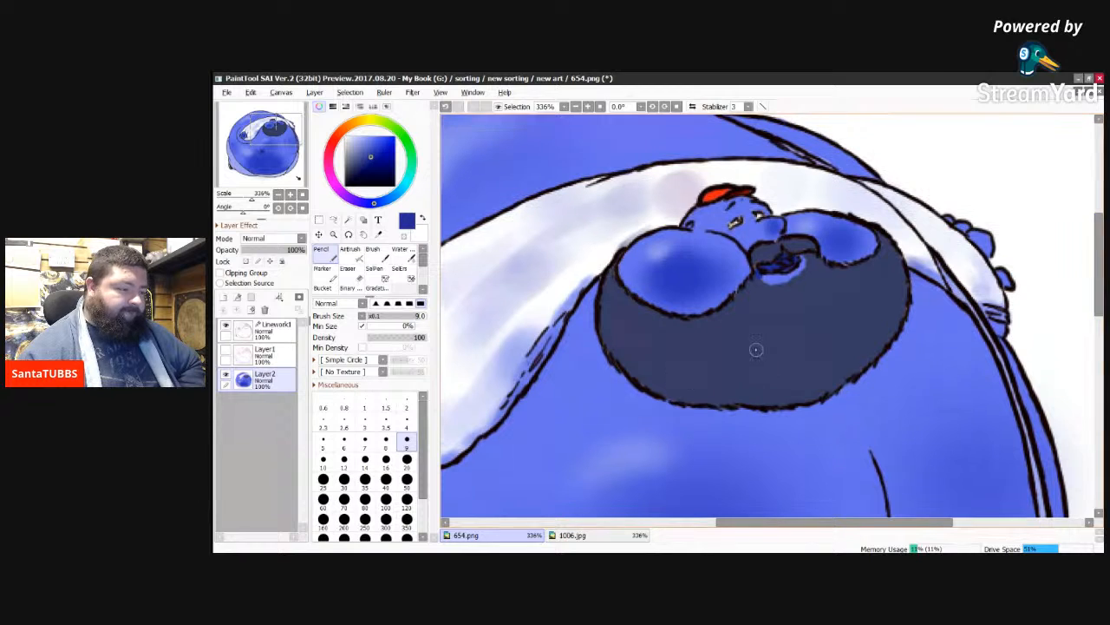
pyautogui.keyDown('alt'); pyautogui.click(756, 349); pyautogui.keyUp('alt')
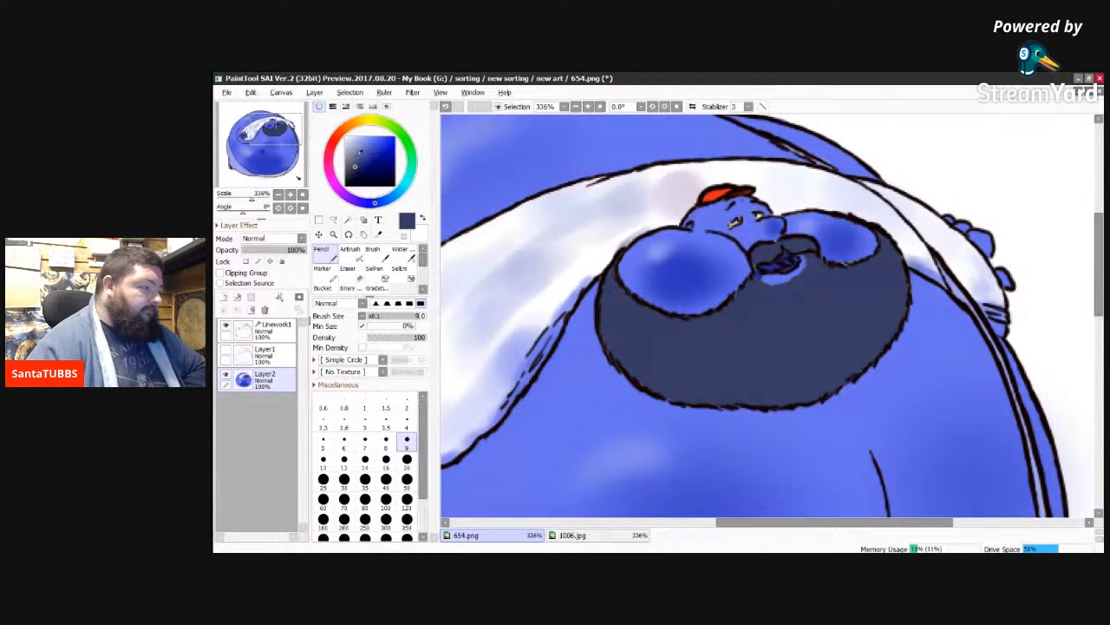
pyautogui.click(356, 169)
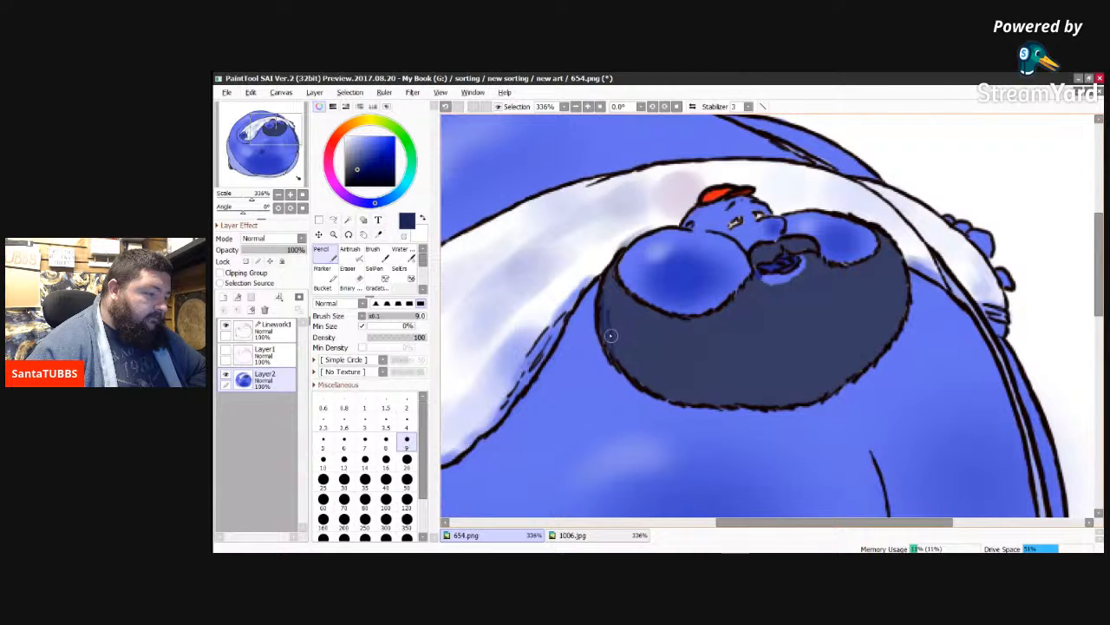
pyautogui.moveTo(621, 354)
pyautogui.mouseDown()
pyautogui.moveTo(685, 397)
pyautogui.moveTo(662, 391)
pyautogui.moveTo(666, 399)
pyautogui.moveTo(795, 398)
pyautogui.mouseUp()
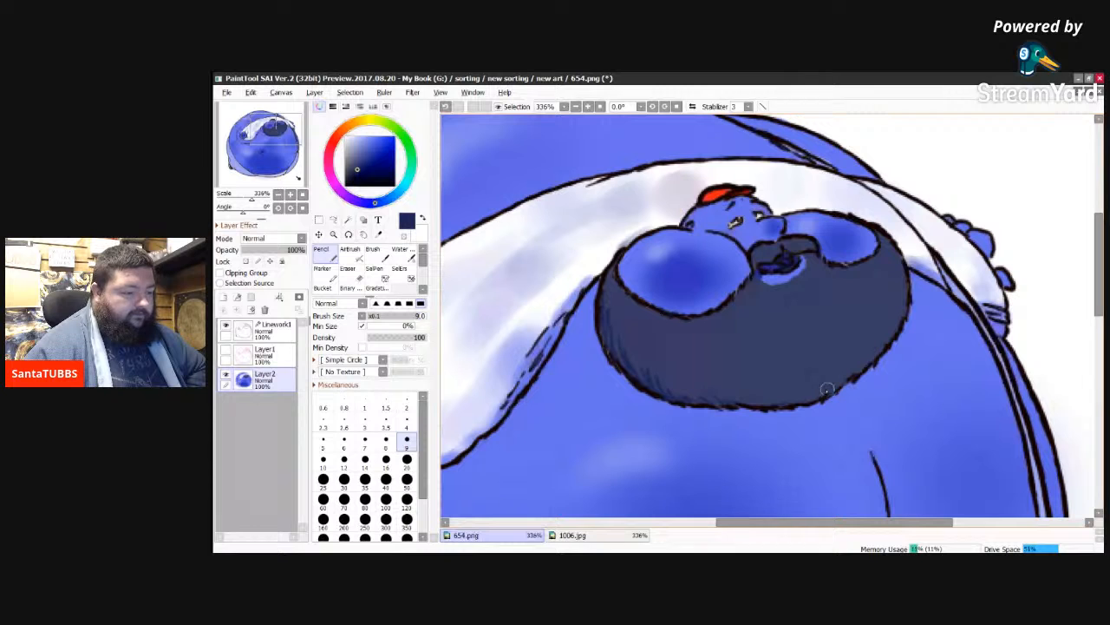
# Step: Draw a dark curved fold line across the middle of the beard with the size 9 Pencil, checking it against the Layer1 sketch
pyautogui.click(226, 351)
pyautogui.click(226, 351)
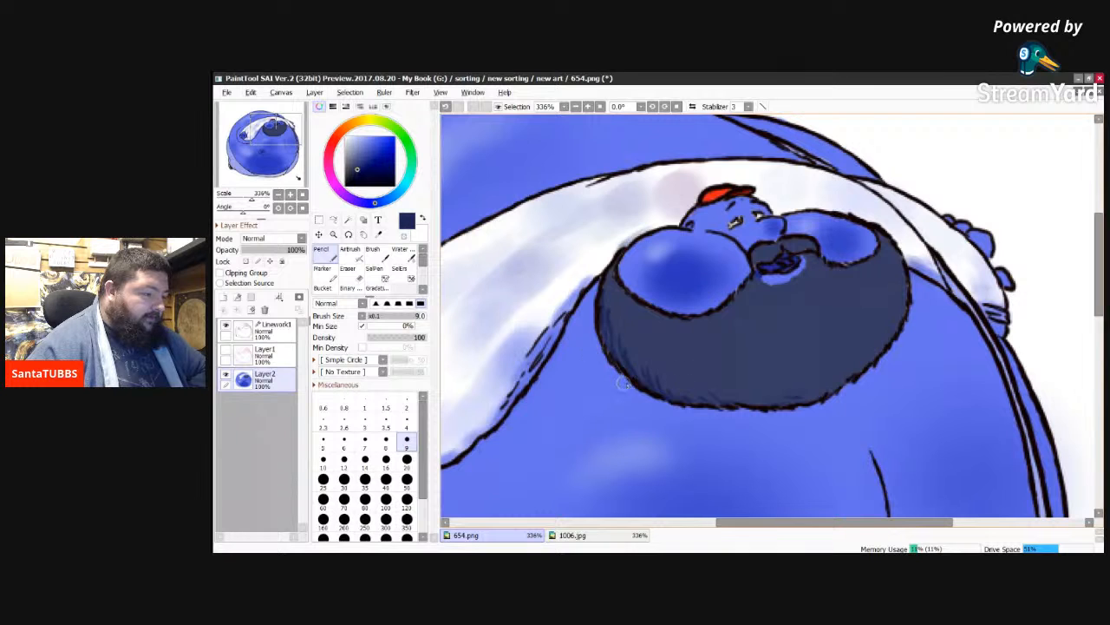
pyautogui.click(225, 350)
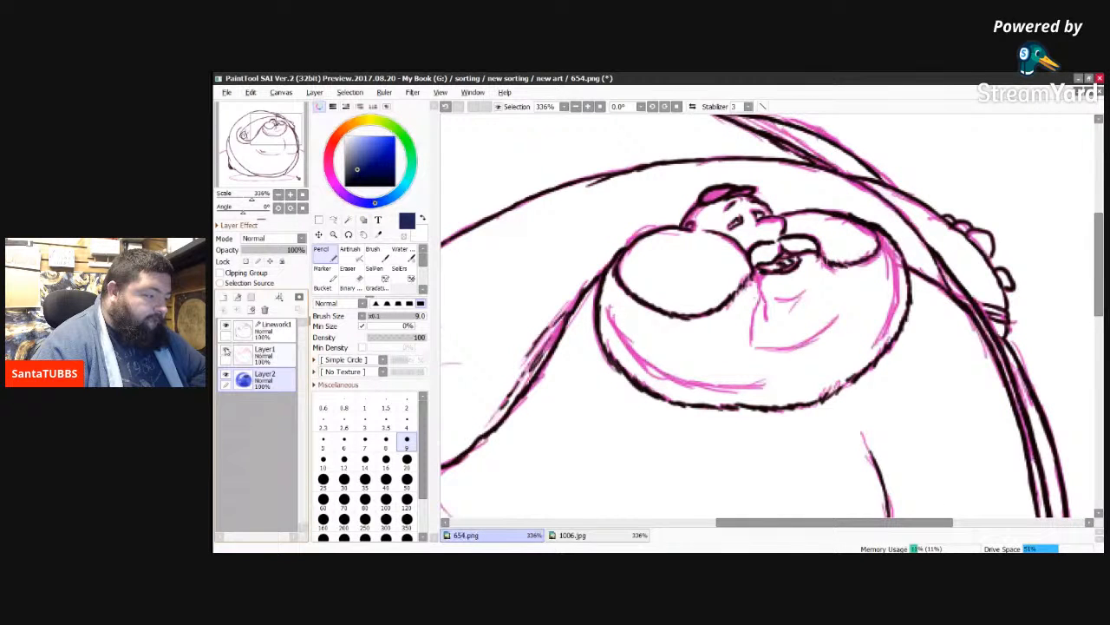
pyautogui.click(227, 351)
pyautogui.click(226, 351)
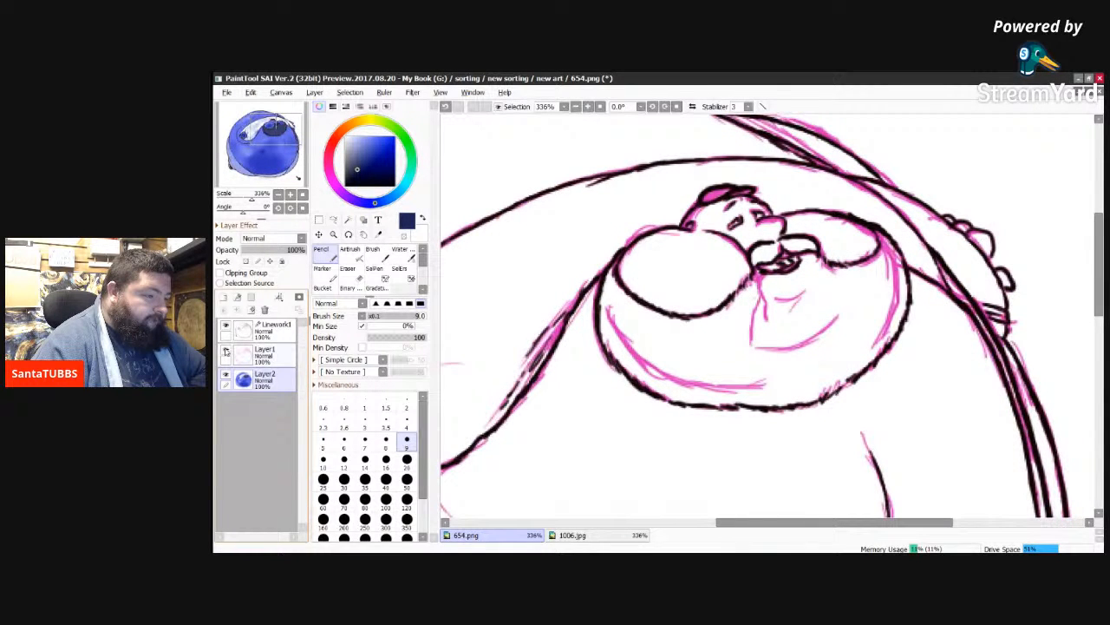
pyautogui.click(226, 351)
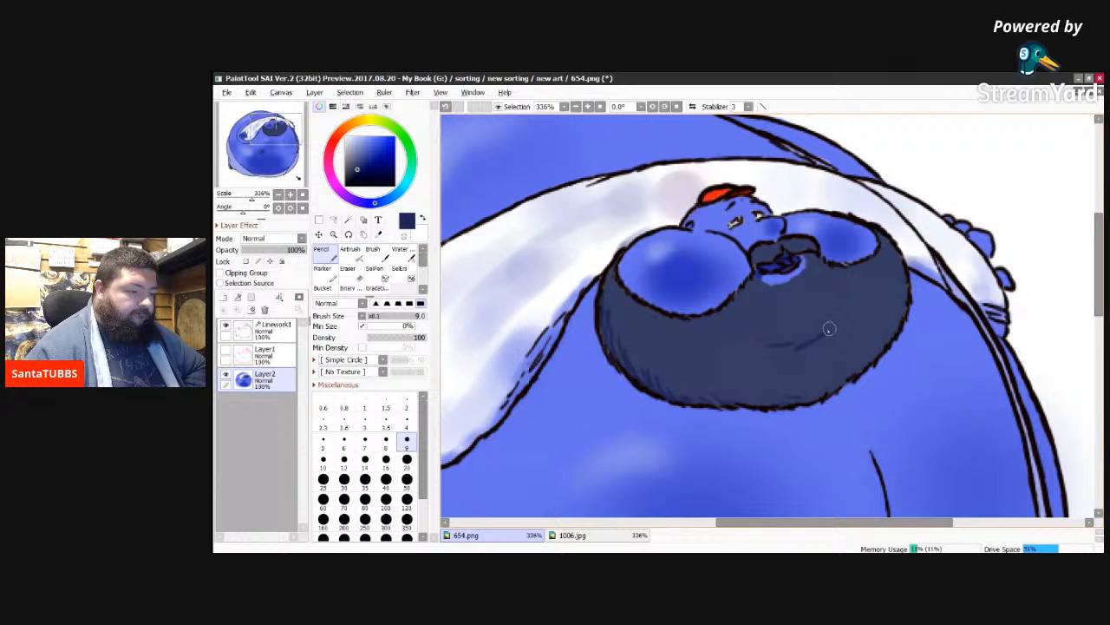
pyautogui.moveTo(831, 327); pyautogui.dragTo(840, 323)
pyautogui.moveTo(793, 353); pyautogui.dragTo(839, 323)
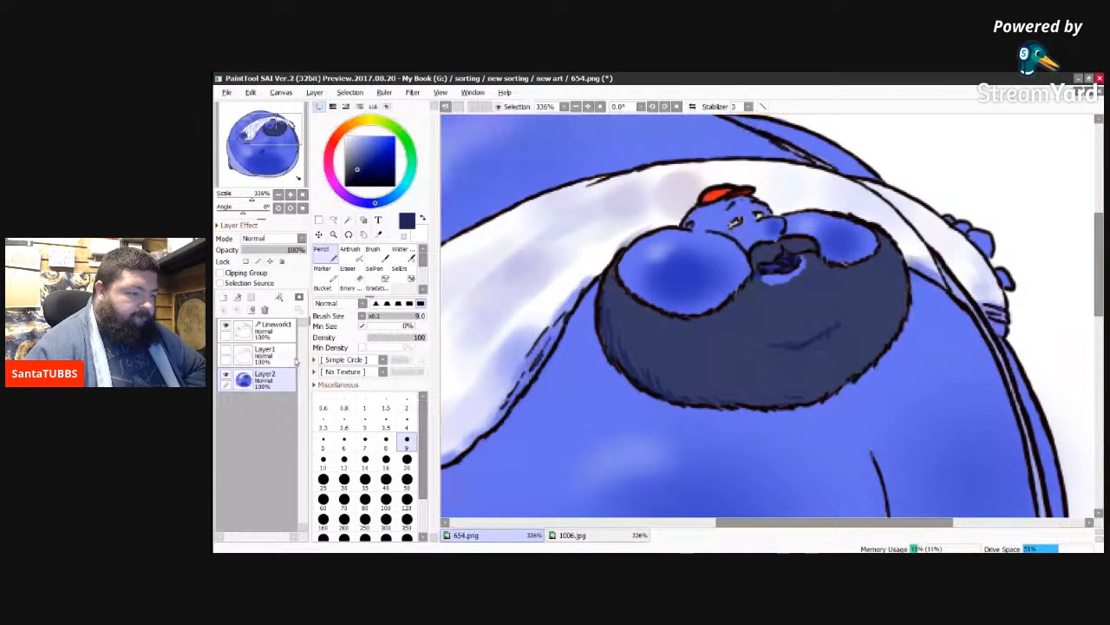
pyautogui.click(226, 351)
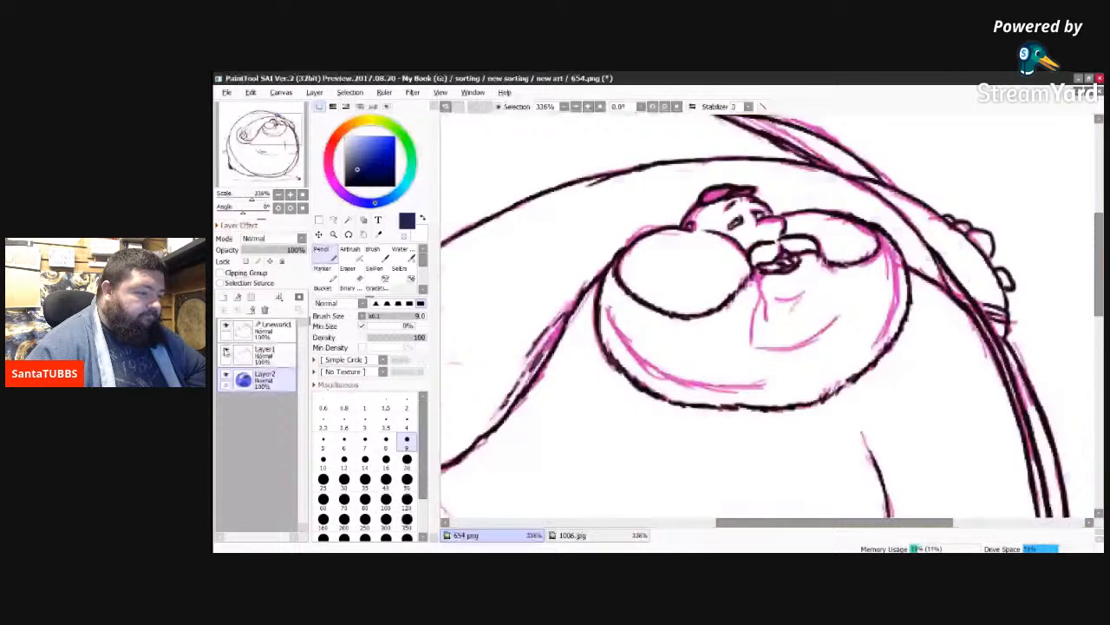
pyautogui.click(225, 351)
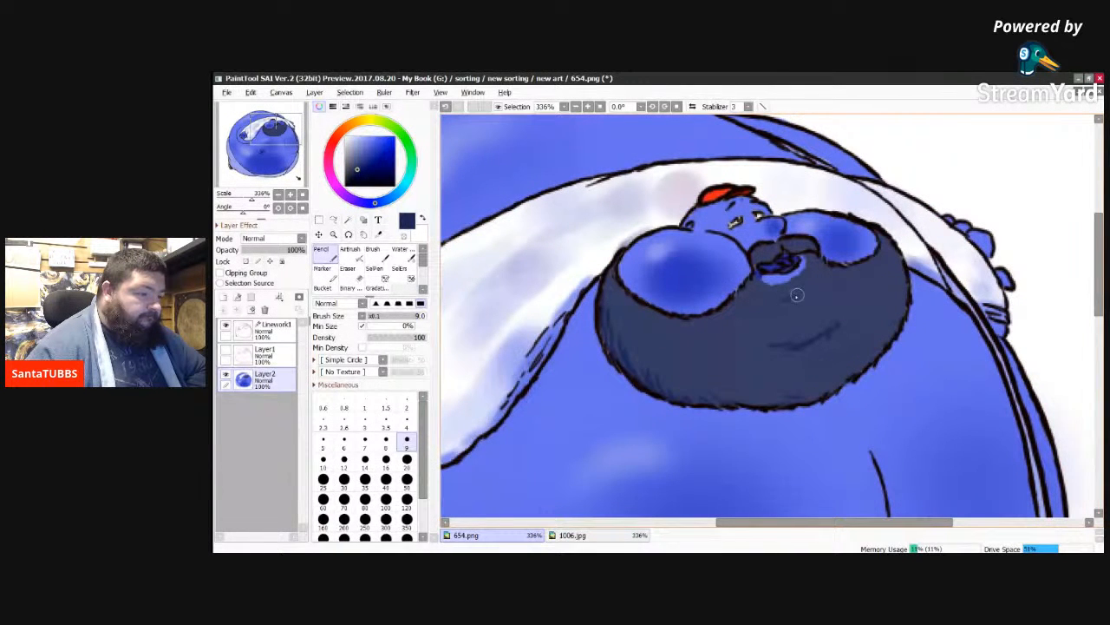
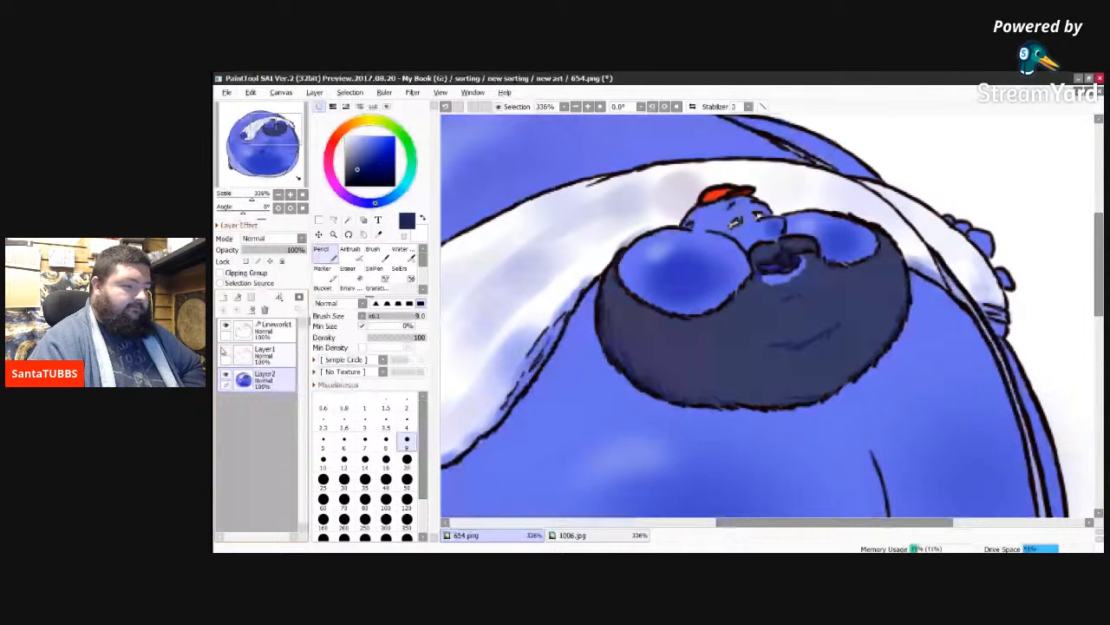
# Step: Check the beard against the Layer1 sketch, and sample the darker shading blue of the trousers from 1006.jpg
pyautogui.click(224, 350)
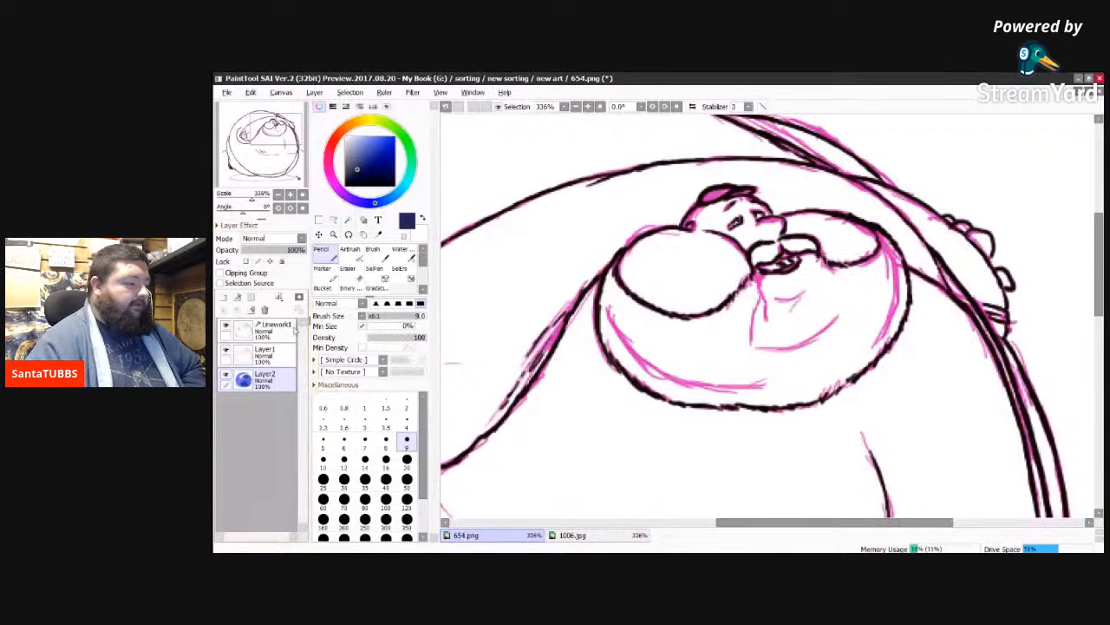
pyautogui.click(225, 351)
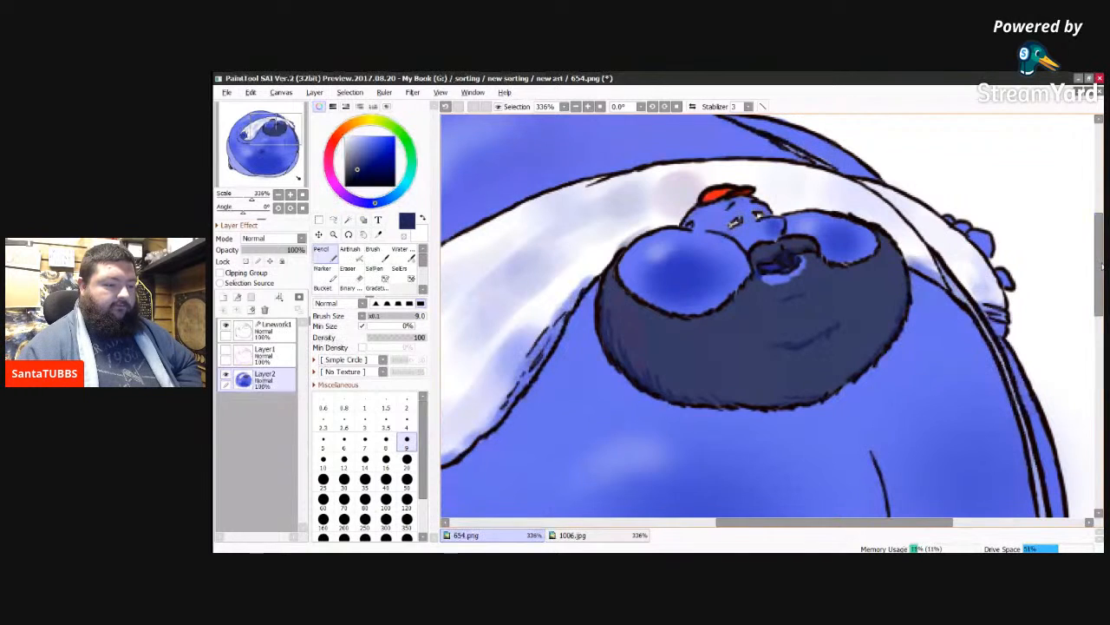
pyautogui.moveTo(1098, 281); pyautogui.dragTo(1090, 398)
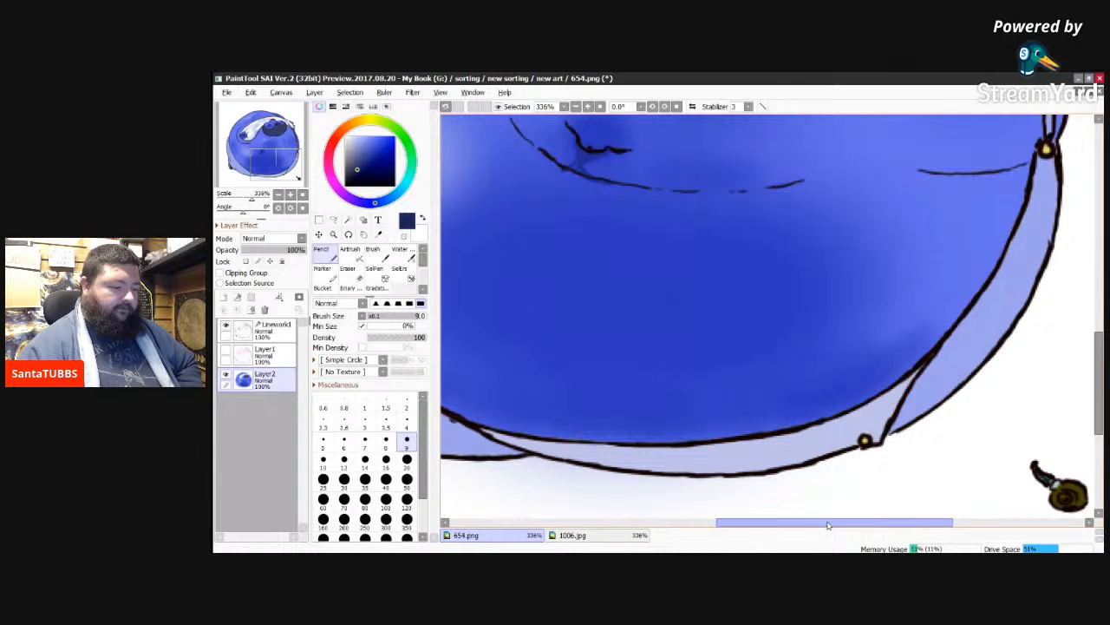
pyautogui.moveTo(828, 525); pyautogui.dragTo(709, 523)
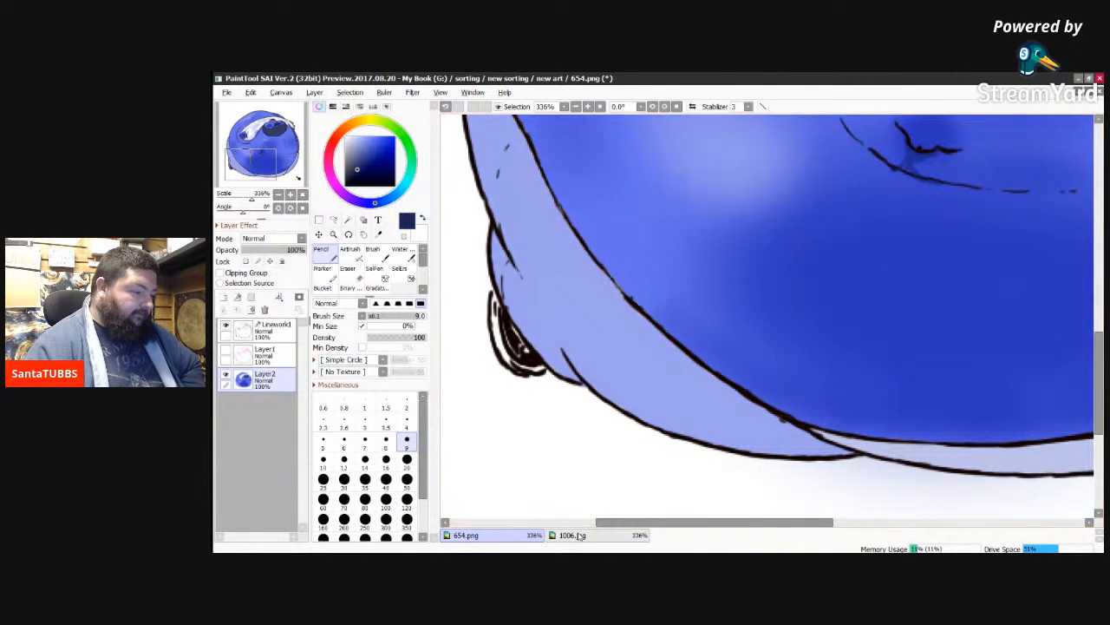
pyautogui.click(572, 535)
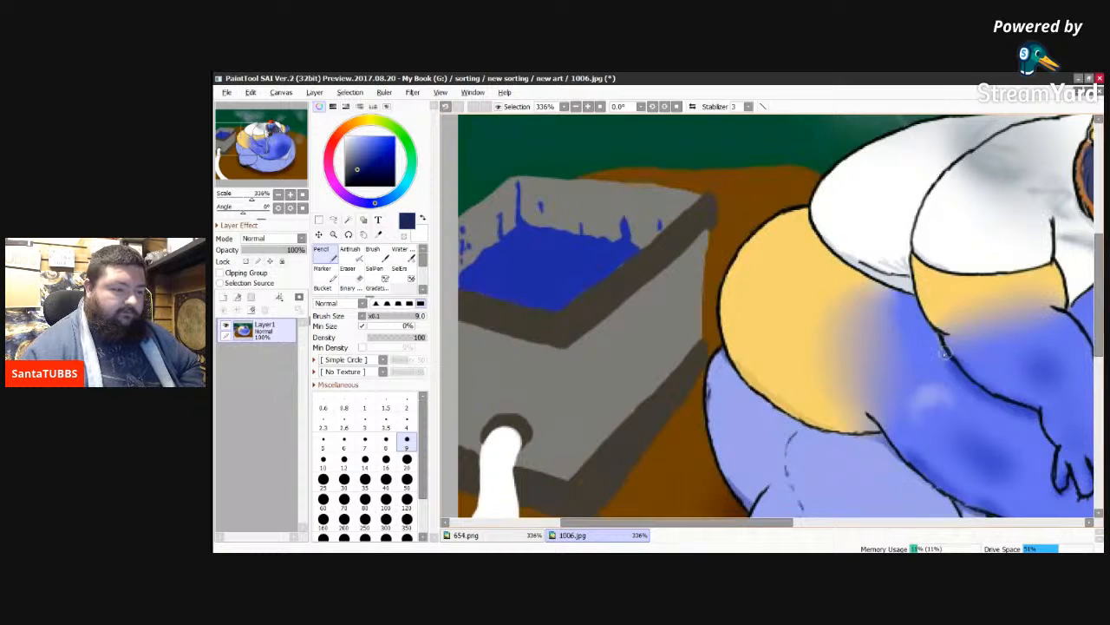
pyautogui.scroll(-5, 774, 315)
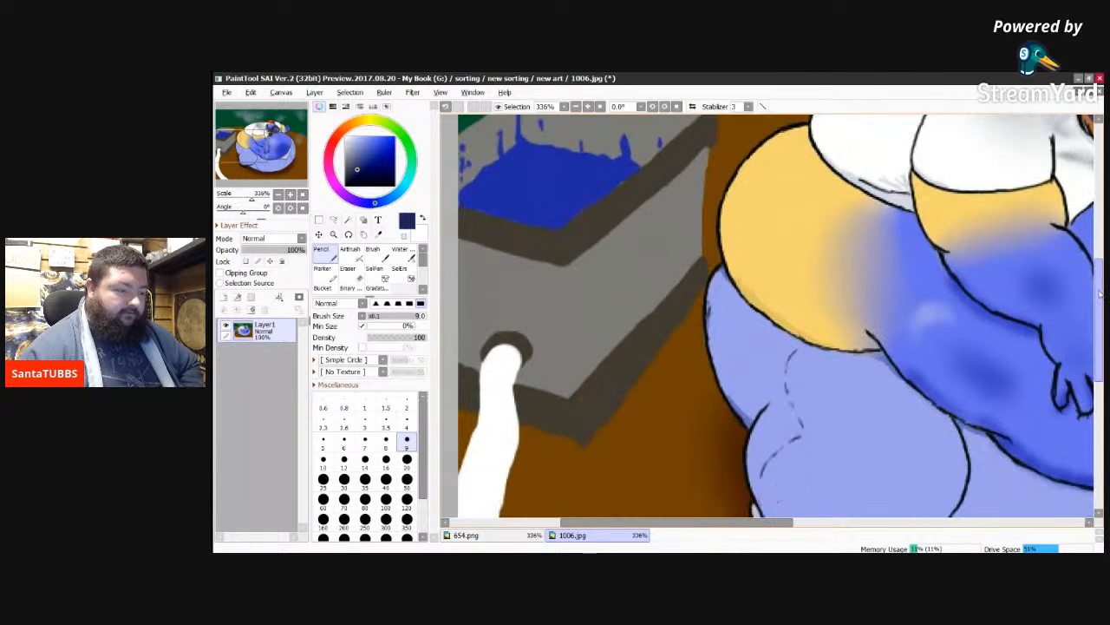
pyautogui.scroll(-1, 774, 315)
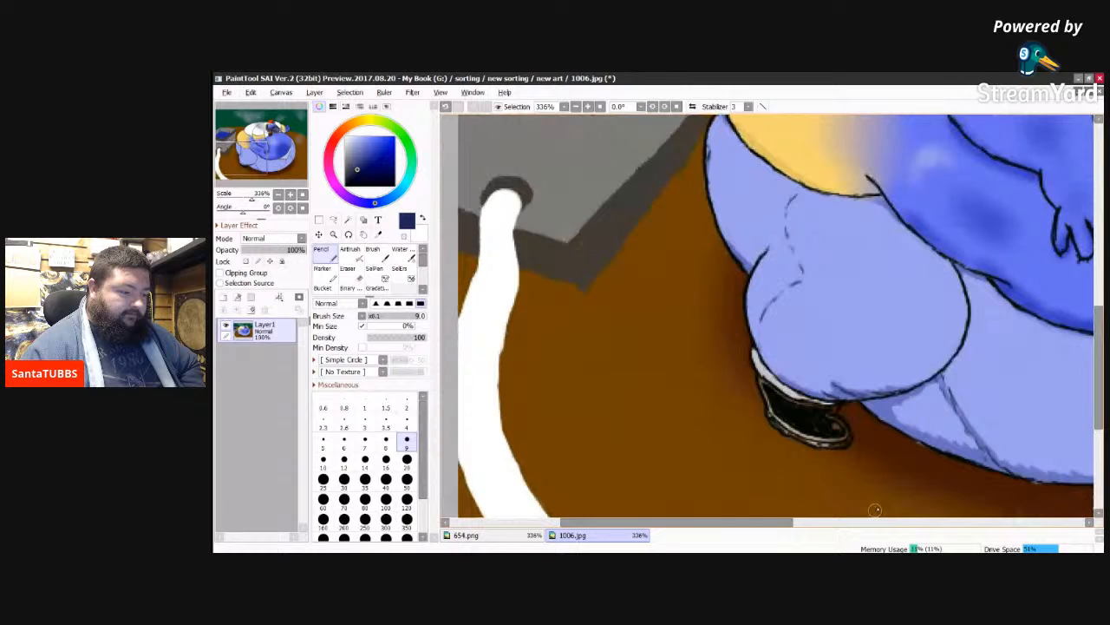
pyautogui.moveTo(783, 526); pyautogui.dragTo(864, 521)
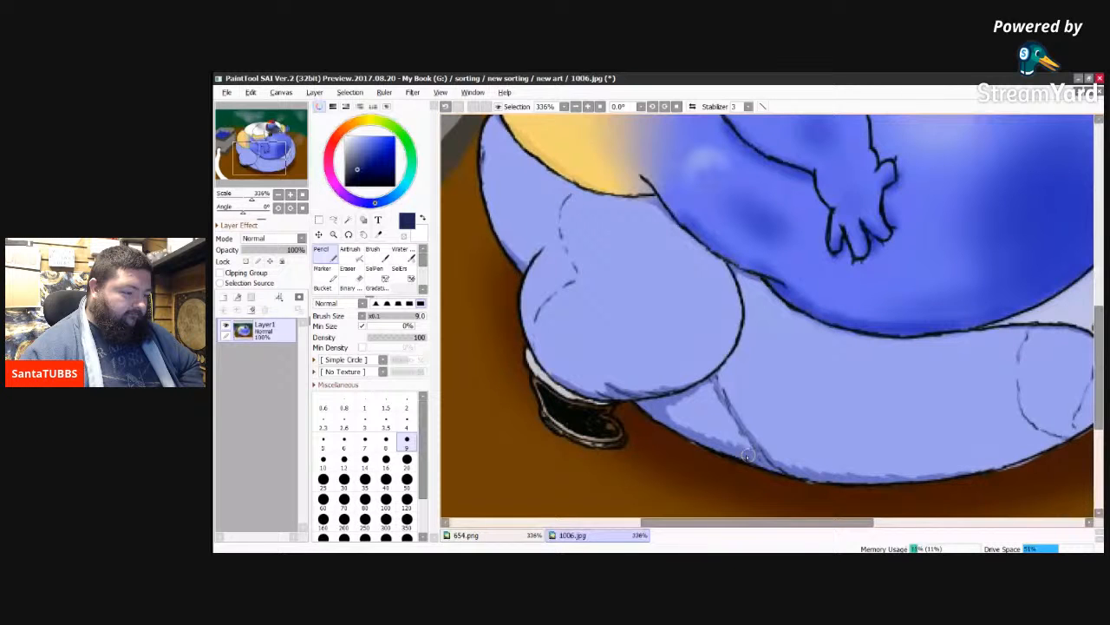
pyautogui.click(515, 535)
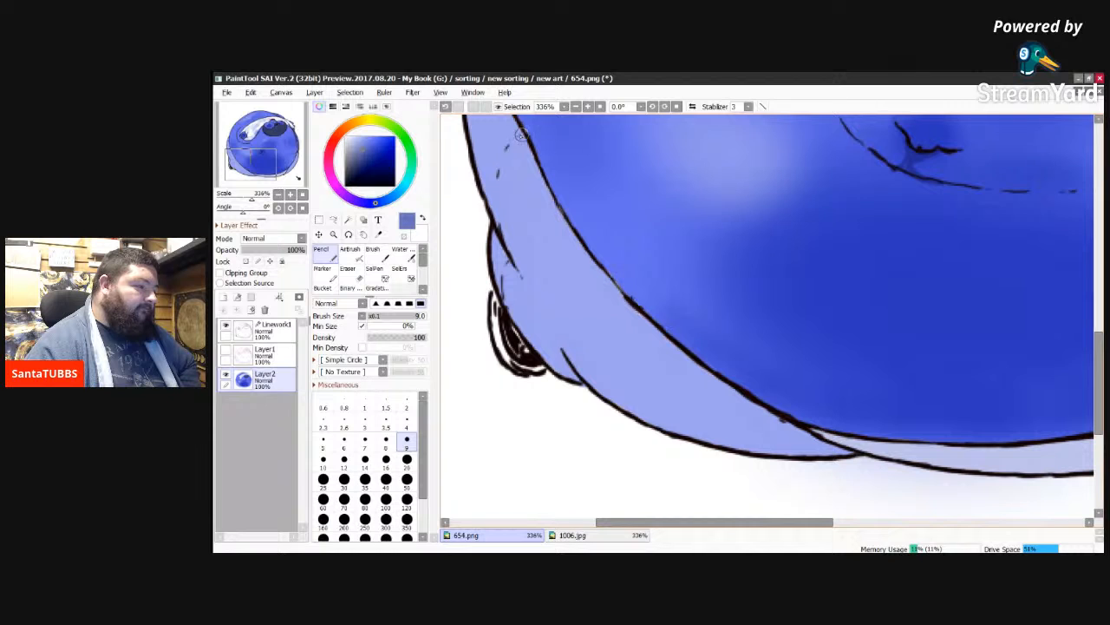
# Step: Shade the crease lines and lower edge of the near trouser leg in the sampled blue with the Pencil at size 9
pyautogui.moveTo(525, 134)
pyautogui.mouseDown()
pyautogui.moveTo(496, 189)
pyautogui.moveTo(497, 171)
pyautogui.moveTo(503, 236)
pyautogui.moveTo(493, 223)
pyautogui.moveTo(507, 245)
pyautogui.moveTo(491, 221)
pyautogui.moveTo(519, 276)
pyautogui.mouseUp()
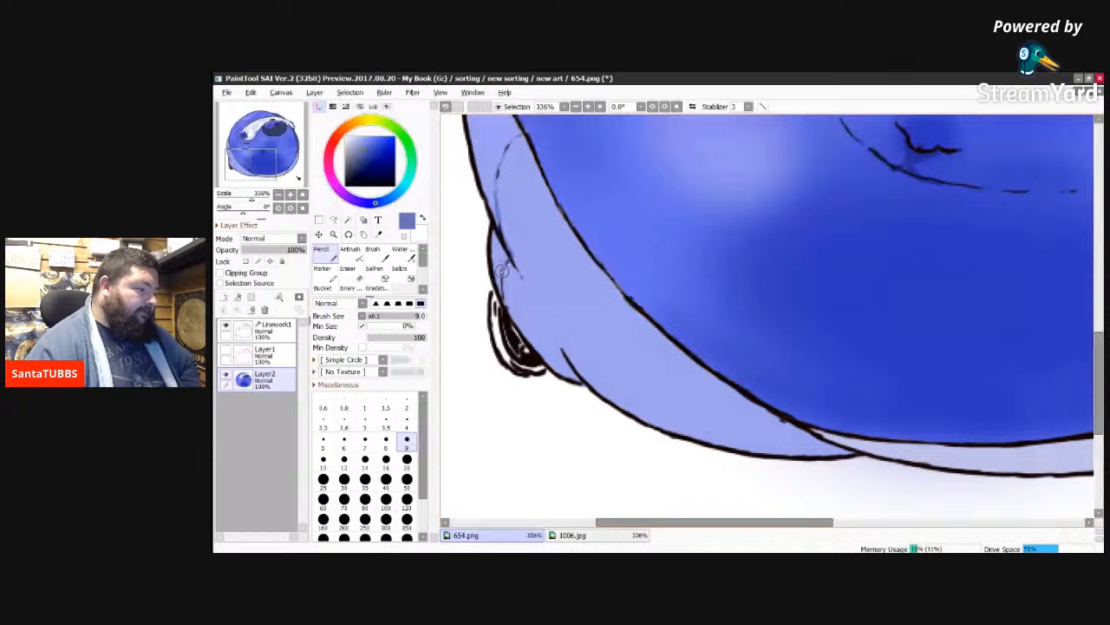
pyautogui.moveTo(502, 272)
pyautogui.mouseDown()
pyautogui.moveTo(523, 331)
pyautogui.moveTo(569, 377)
pyautogui.moveTo(561, 368)
pyautogui.moveTo(572, 367)
pyautogui.mouseUp()
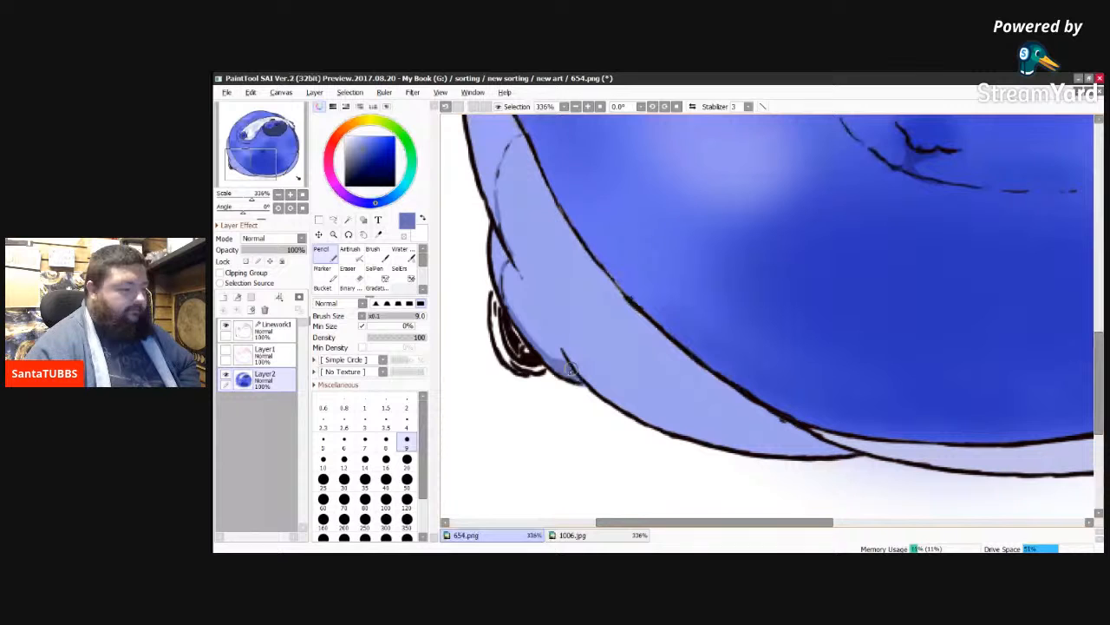
pyautogui.moveTo(572, 367)
pyautogui.mouseDown()
pyautogui.moveTo(646, 415)
pyautogui.moveTo(614, 402)
pyautogui.moveTo(671, 420)
pyautogui.moveTo(648, 405)
pyautogui.moveTo(673, 424)
pyautogui.moveTo(642, 410)
pyautogui.mouseUp()
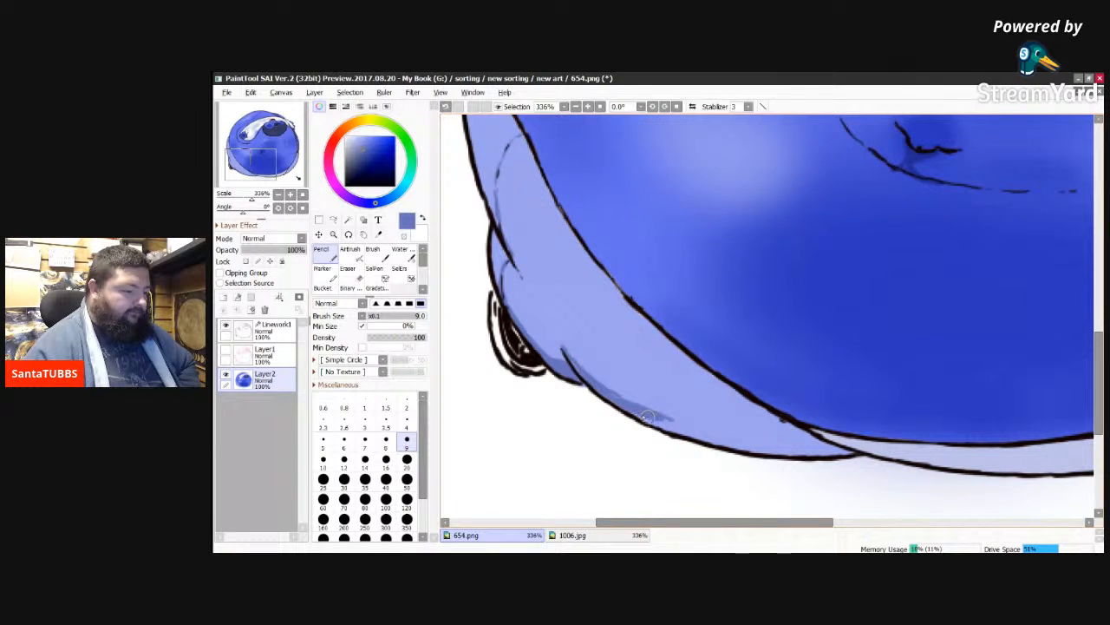
pyautogui.moveTo(647, 417)
pyautogui.mouseDown()
pyautogui.moveTo(760, 437)
pyautogui.moveTo(715, 440)
pyautogui.moveTo(732, 432)
pyautogui.moveTo(713, 430)
pyautogui.moveTo(778, 423)
pyautogui.moveTo(722, 434)
pyautogui.moveTo(738, 441)
pyautogui.moveTo(677, 432)
pyautogui.moveTo(788, 450)
pyautogui.mouseUp()
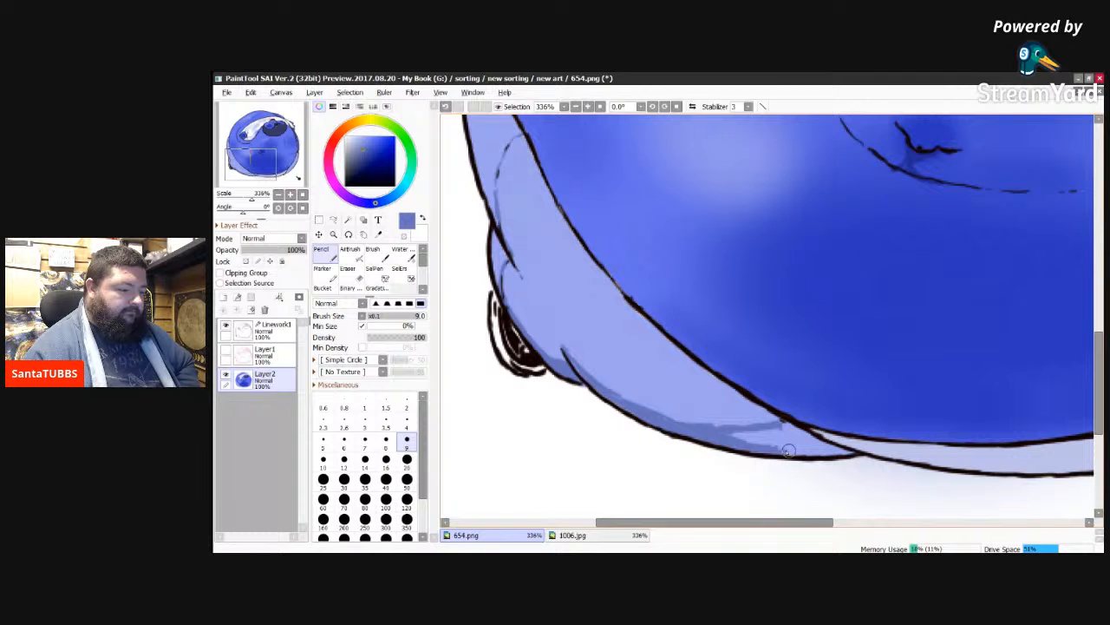
pyautogui.moveTo(788, 451); pyautogui.dragTo(737, 434)
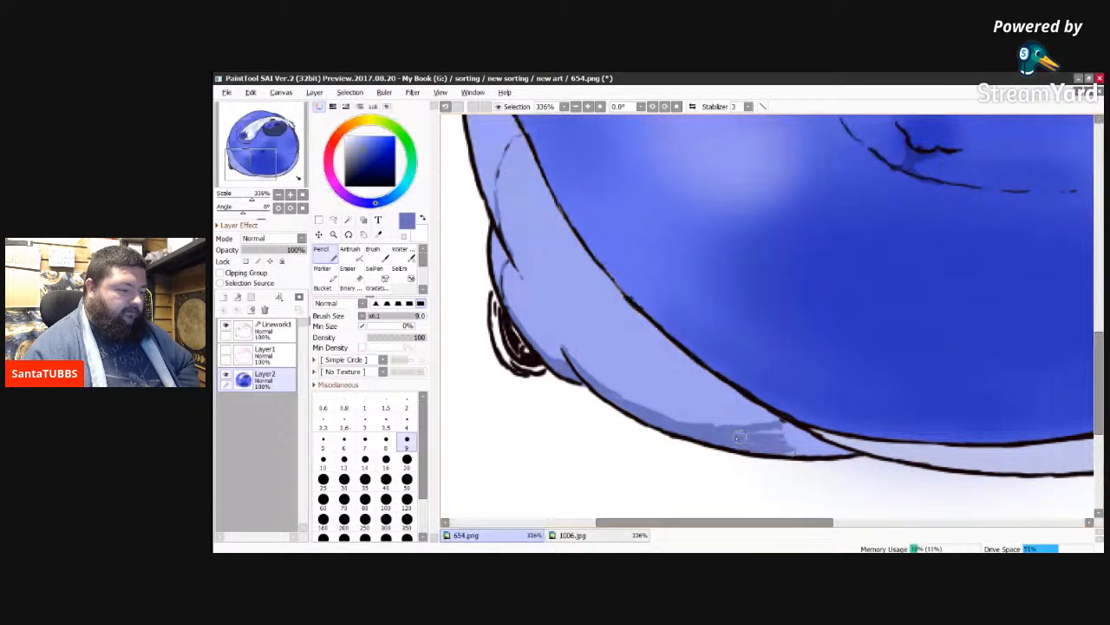
# Step: Fill in the shadow at the trouser leg's lower tip, beside the pale band under the belly, with the Pencil at size 20
pyautogui.click(407, 459)
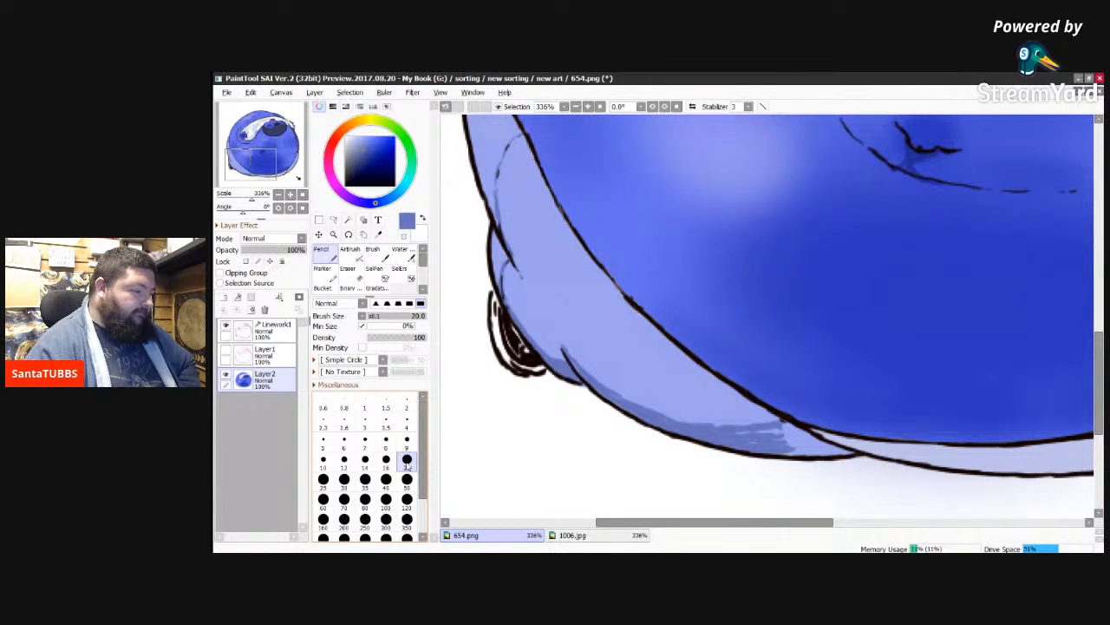
pyautogui.moveTo(767, 442)
pyautogui.mouseDown()
pyautogui.moveTo(735, 442)
pyautogui.moveTo(792, 432)
pyautogui.moveTo(831, 447)
pyautogui.mouseUp()
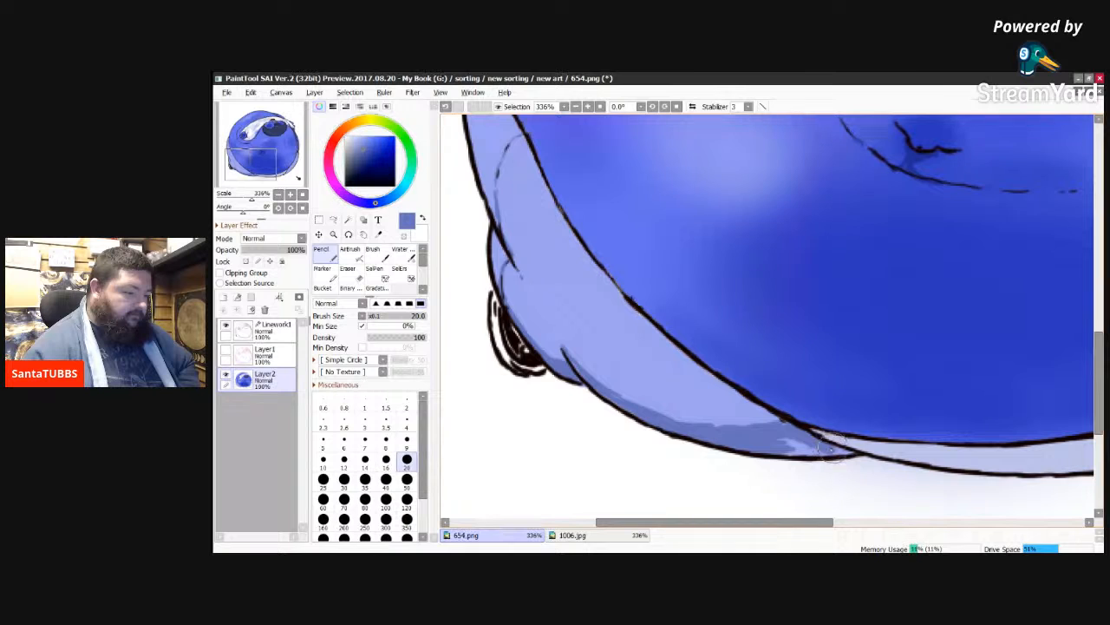
pyautogui.moveTo(831, 447)
pyautogui.mouseDown()
pyautogui.moveTo(775, 447)
pyautogui.moveTo(795, 437)
pyautogui.moveTo(813, 447)
pyautogui.mouseUp()
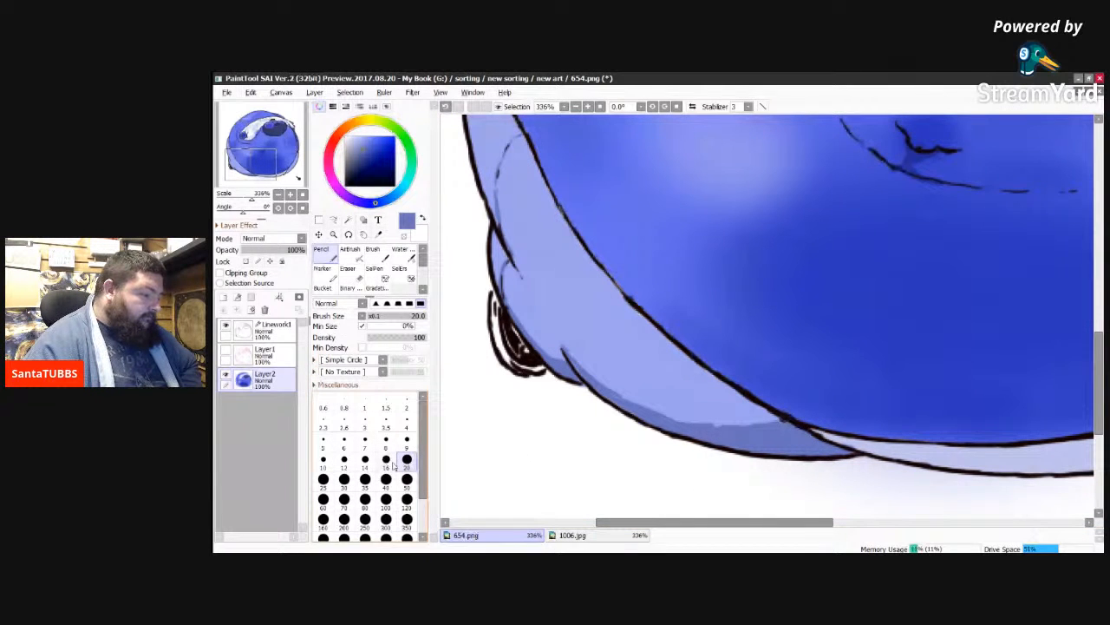
# Step: Shade the near trouser leg along the belly outline with the Pencil at size 9
pyautogui.click(406, 440)
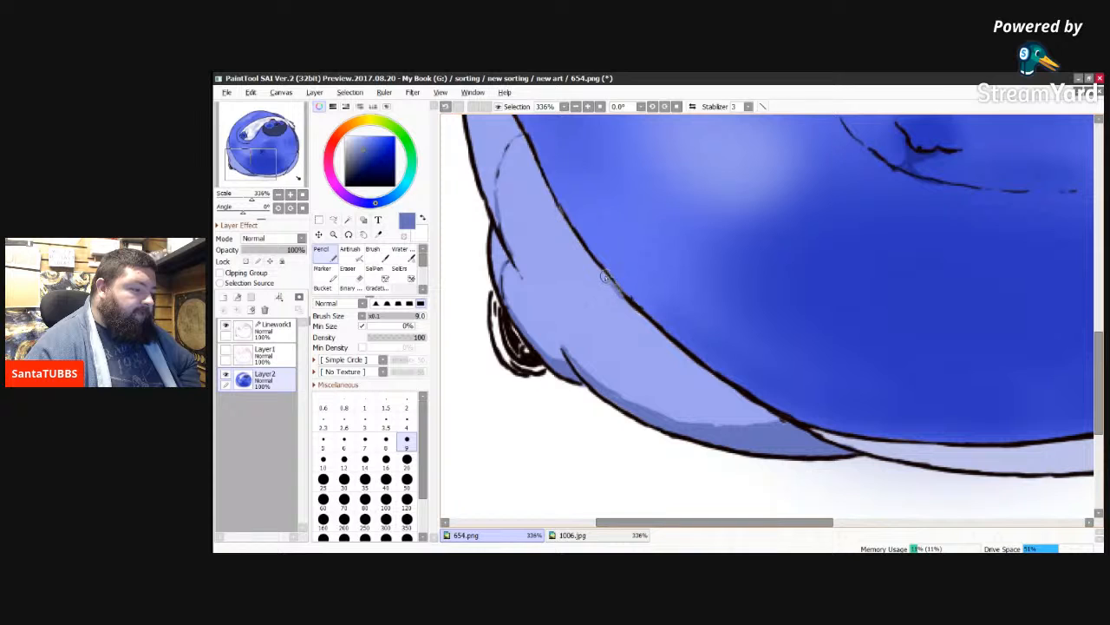
pyautogui.moveTo(614, 287); pyautogui.dragTo(680, 350)
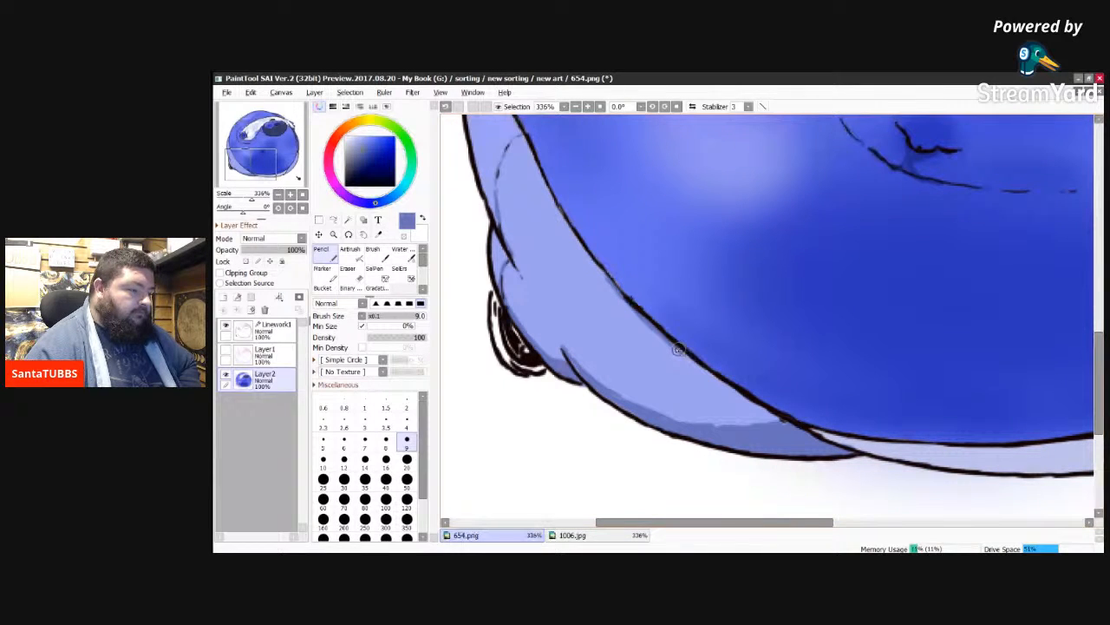
pyautogui.moveTo(679, 350); pyautogui.dragTo(751, 400)
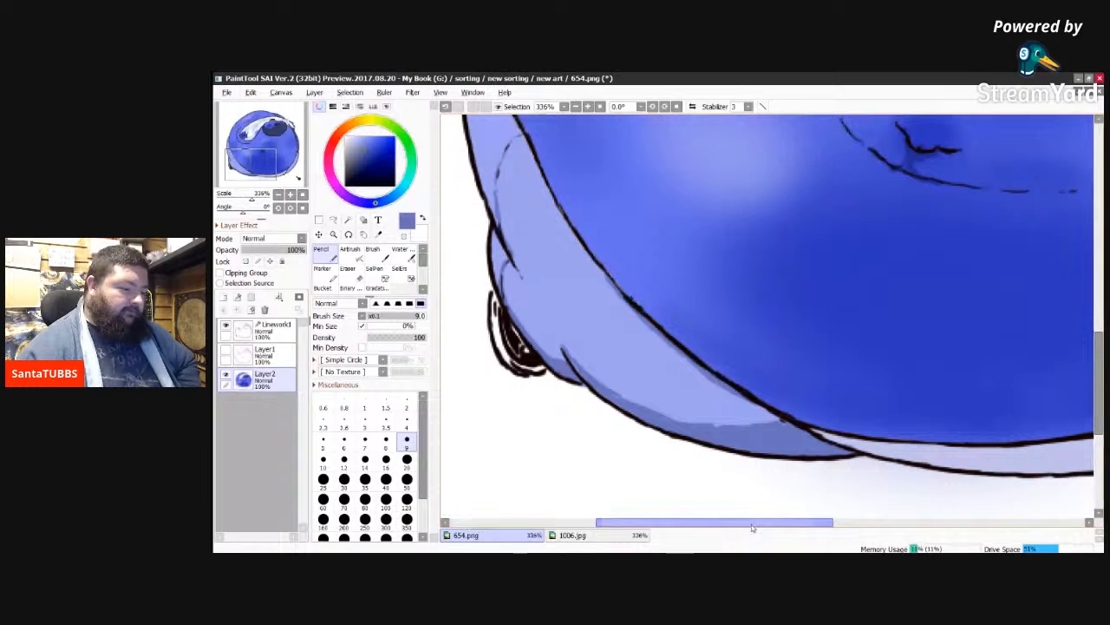
# Step: Shade the lower corner and inner edge of the opposite trouser leg, beside the lower gold button, with the size 9 Pencil
pyautogui.moveTo(752, 524); pyautogui.dragTo(874, 523)
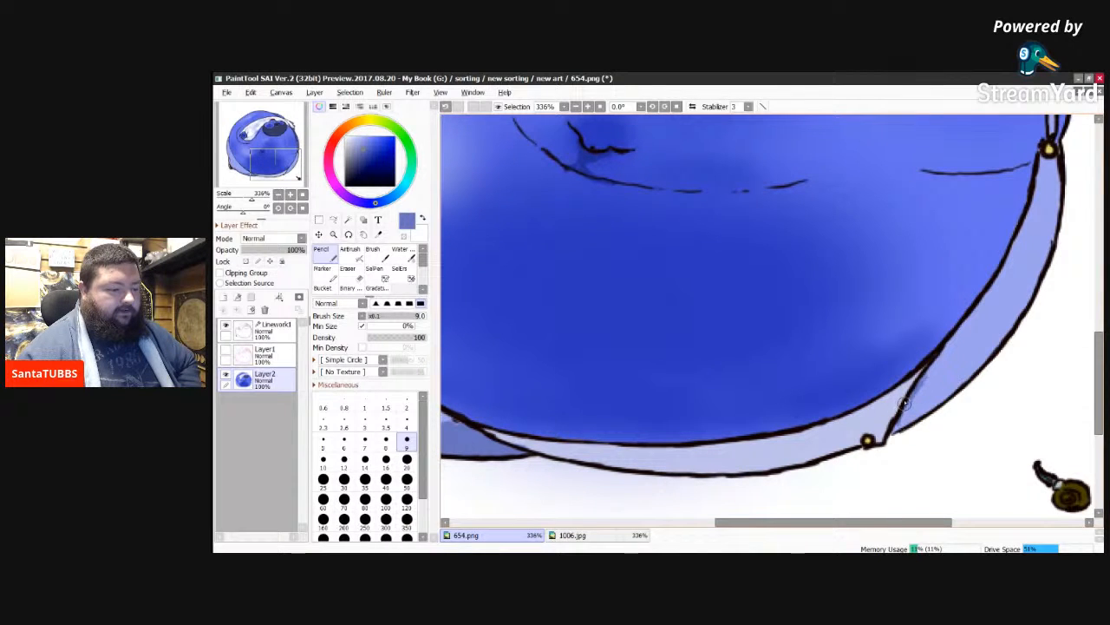
pyautogui.moveTo(923, 412); pyautogui.dragTo(895, 431)
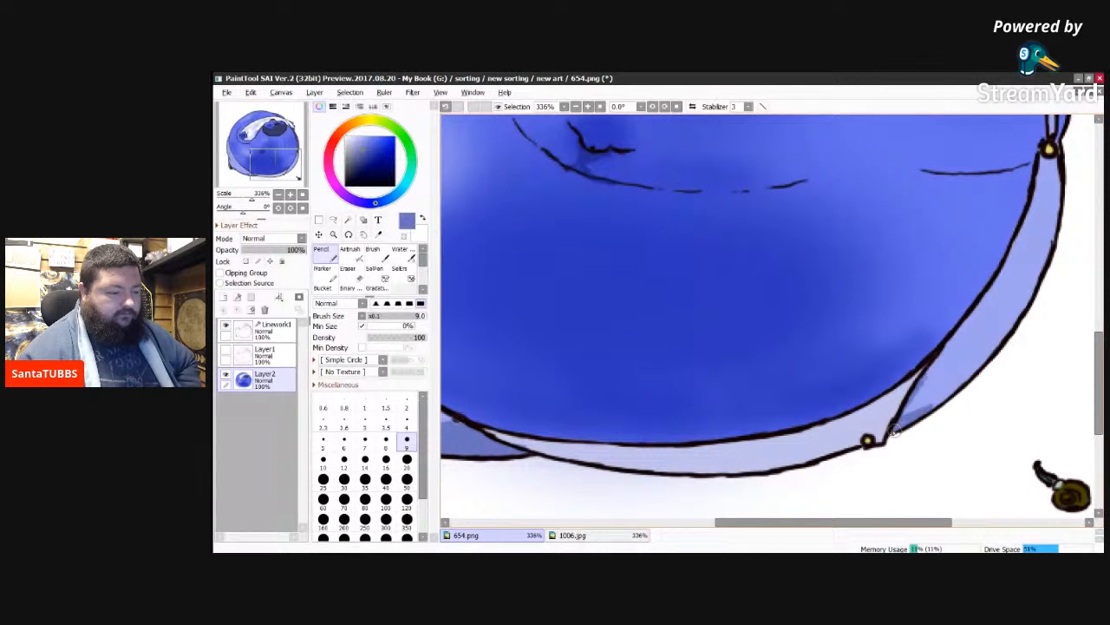
pyautogui.moveTo(911, 399); pyautogui.dragTo(937, 356)
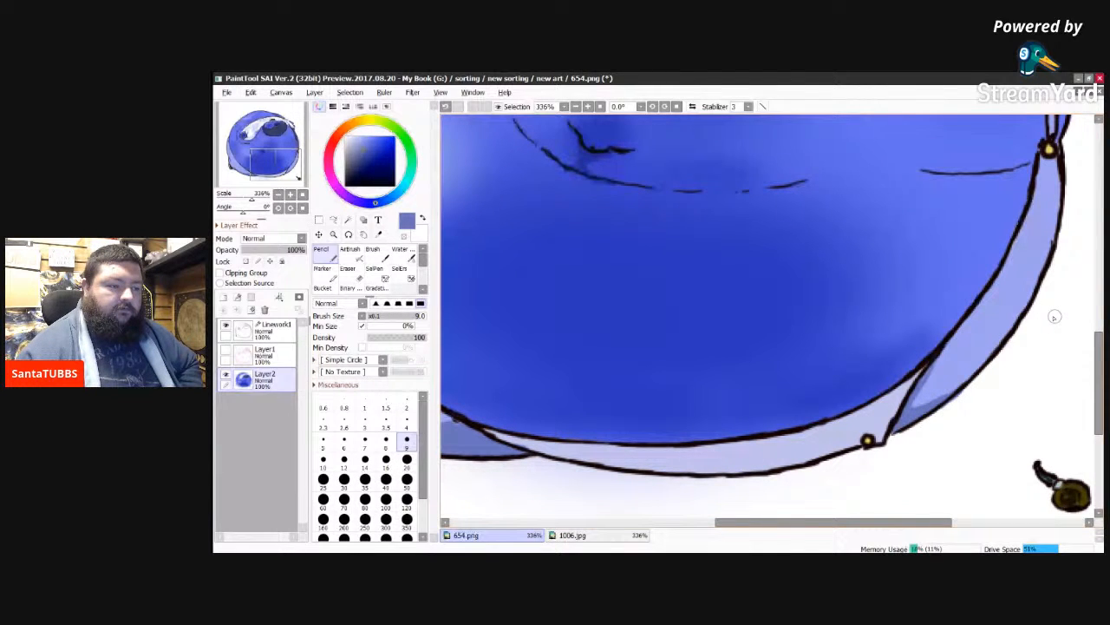
# Step: Review the shading across the whole figure and compare it with the Layer1 sketch, including the ground shadow and horizon lines
pyautogui.moveTo(1099, 353); pyautogui.dragTo(1088, 239)
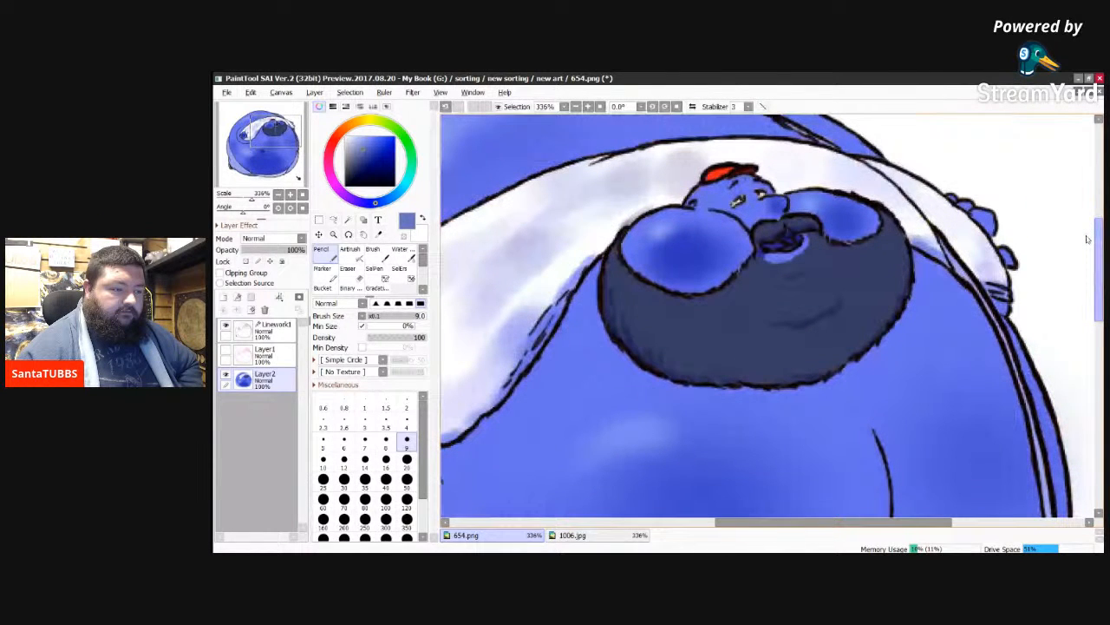
pyautogui.moveTo(1088, 240); pyautogui.dragTo(1088, 234)
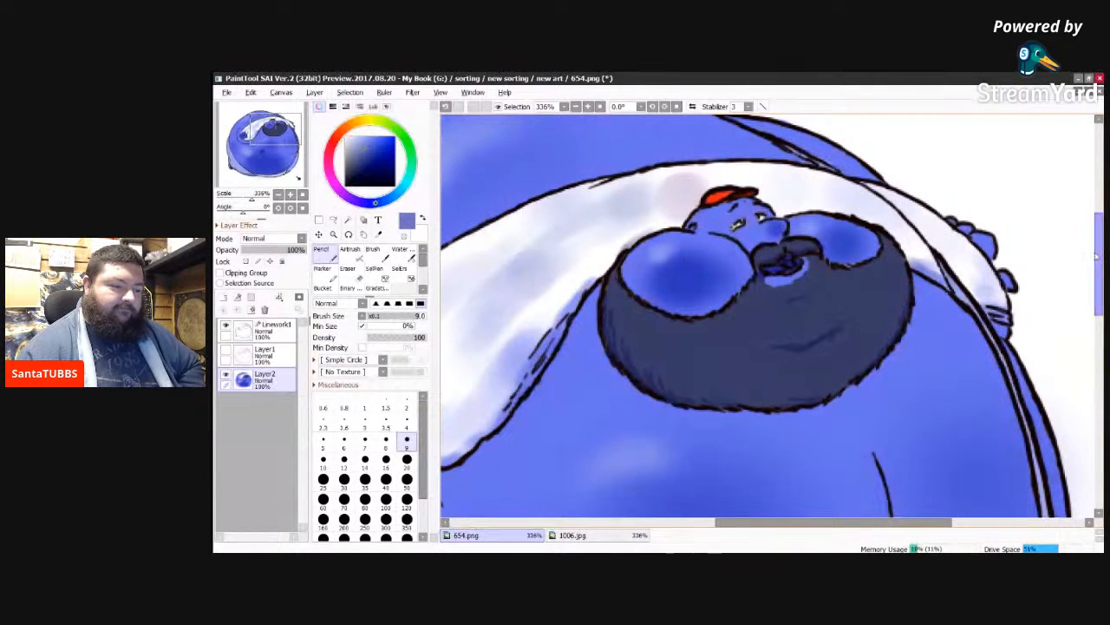
pyautogui.moveTo(1097, 254); pyautogui.dragTo(1082, 382)
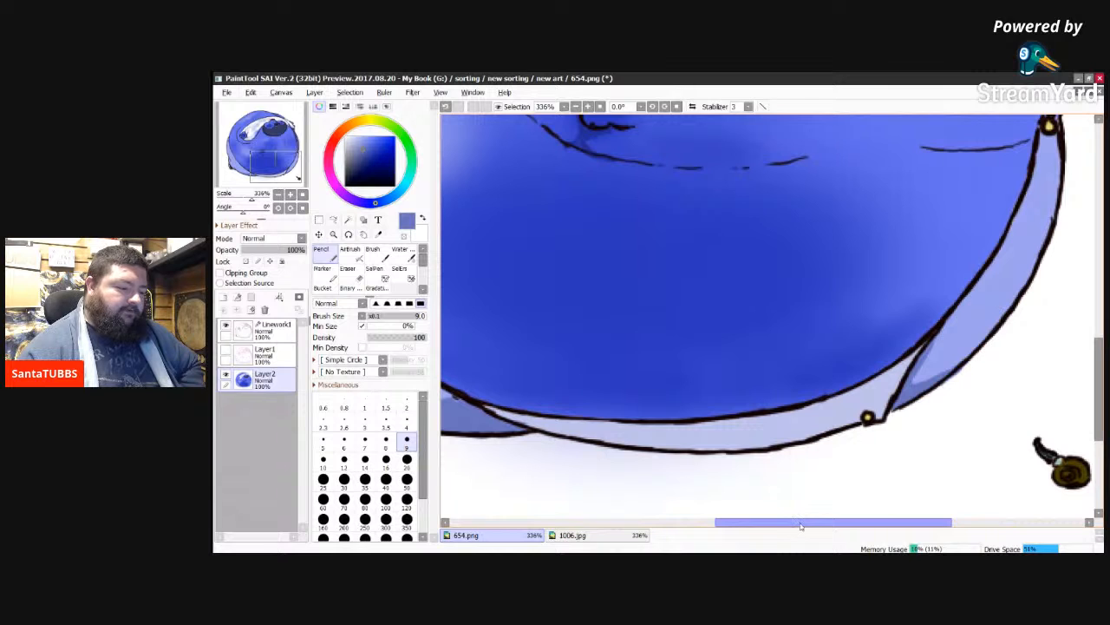
pyautogui.moveTo(801, 525); pyautogui.dragTo(674, 521)
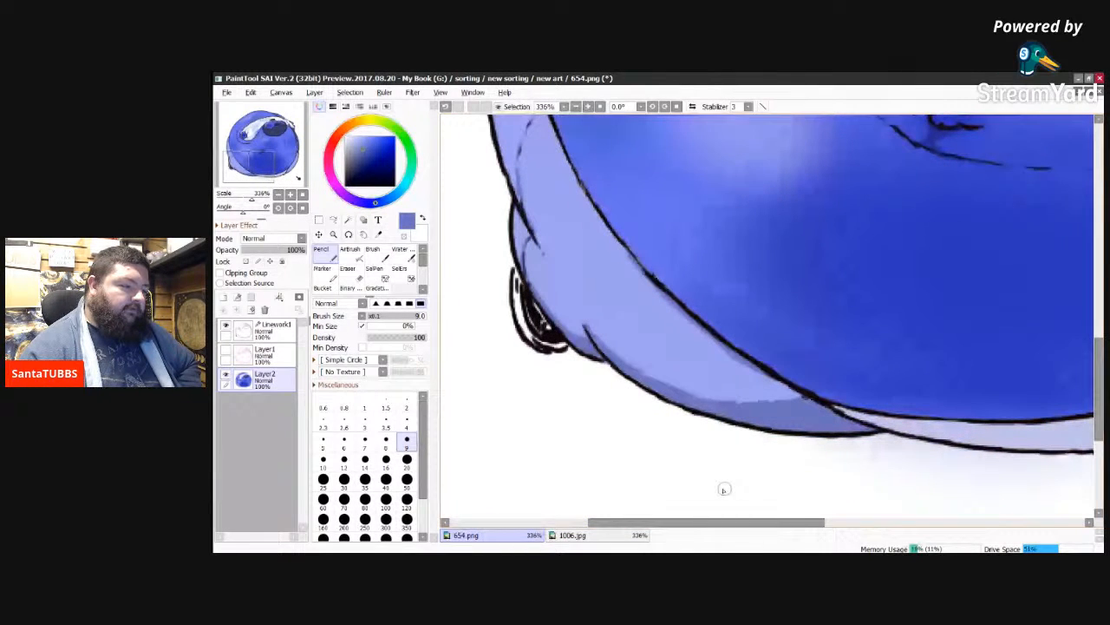
pyautogui.moveTo(1100, 388); pyautogui.dragTo(1080, 278)
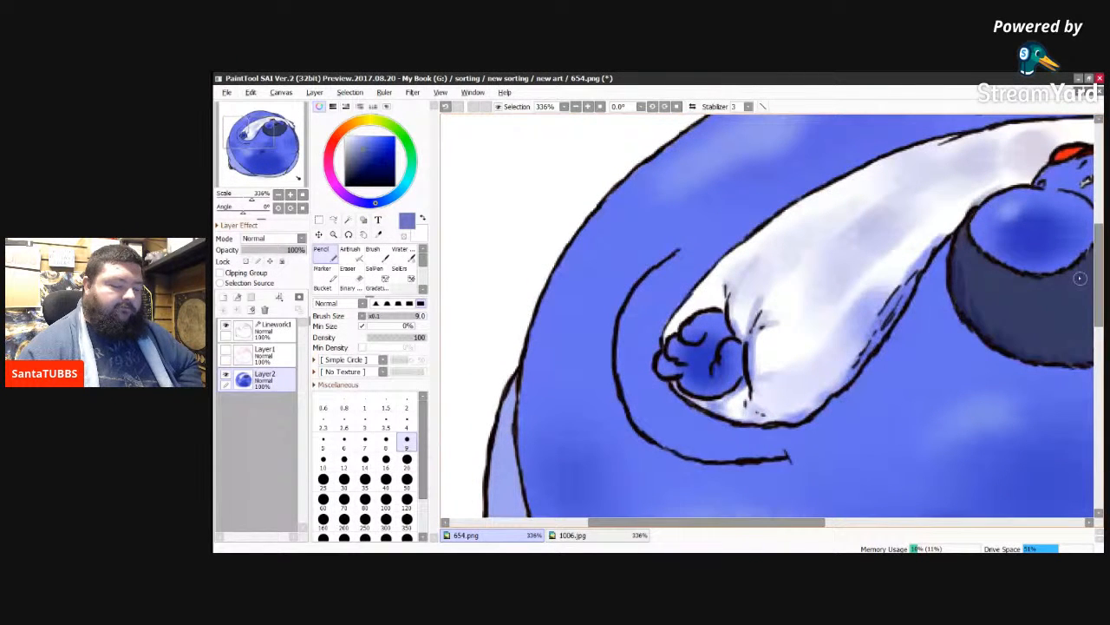
pyautogui.moveTo(619, 524); pyautogui.dragTo(673, 530)
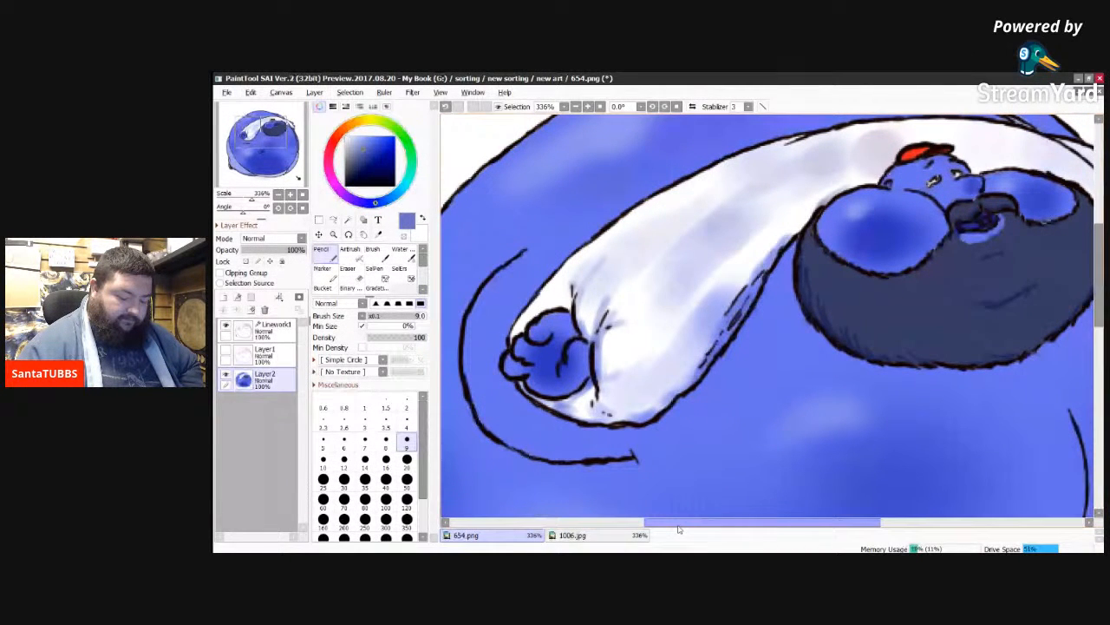
pyautogui.press('-')
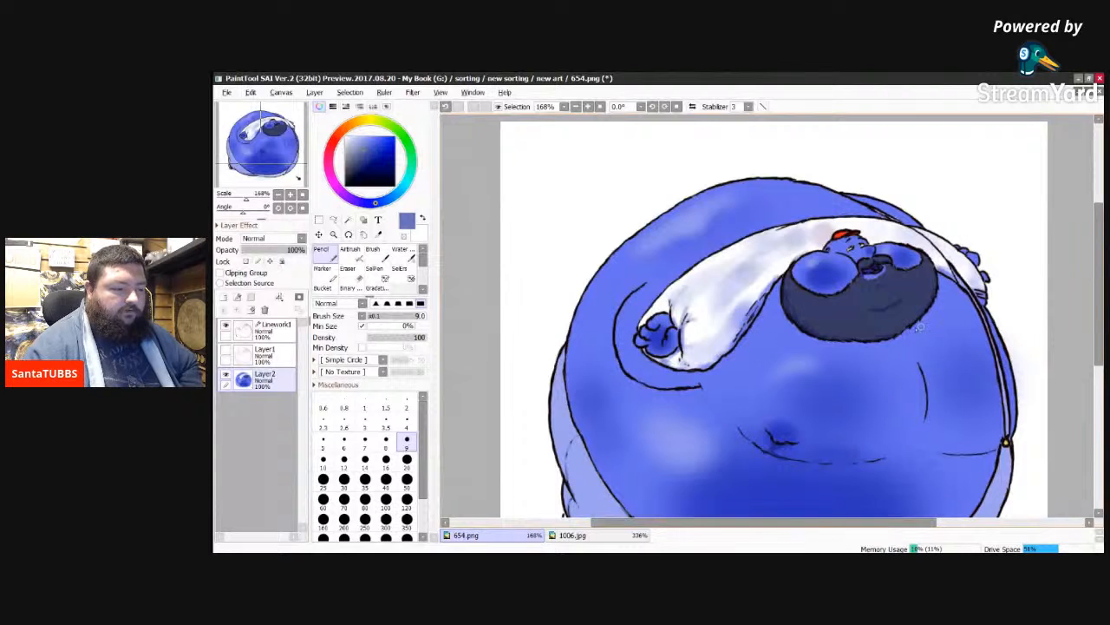
pyautogui.moveTo(1098, 288); pyautogui.dragTo(1098, 324)
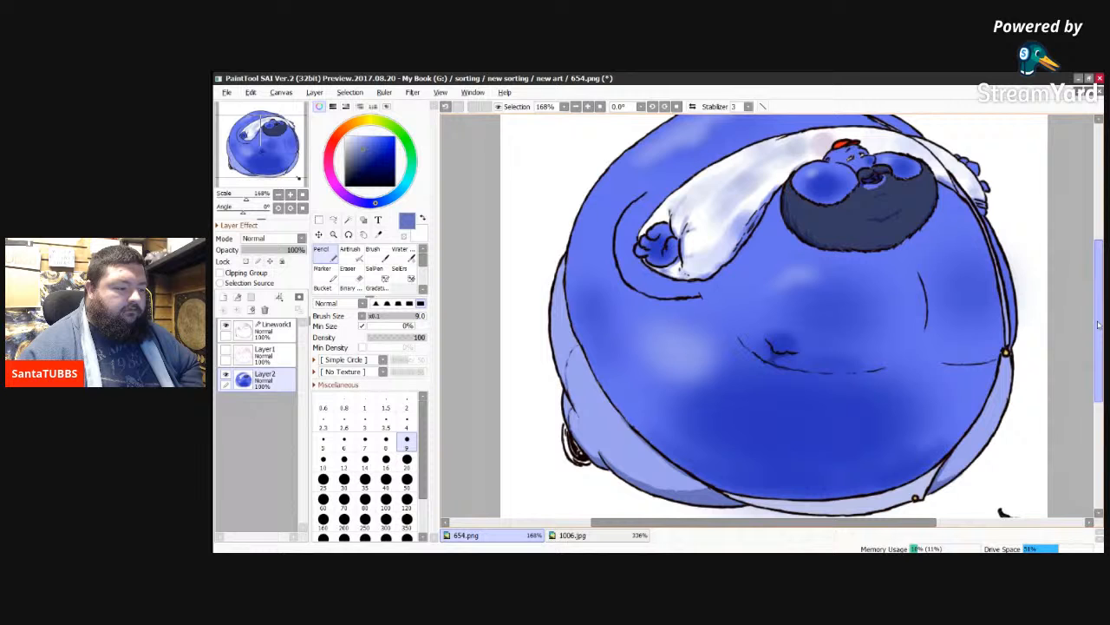
pyautogui.click(226, 350)
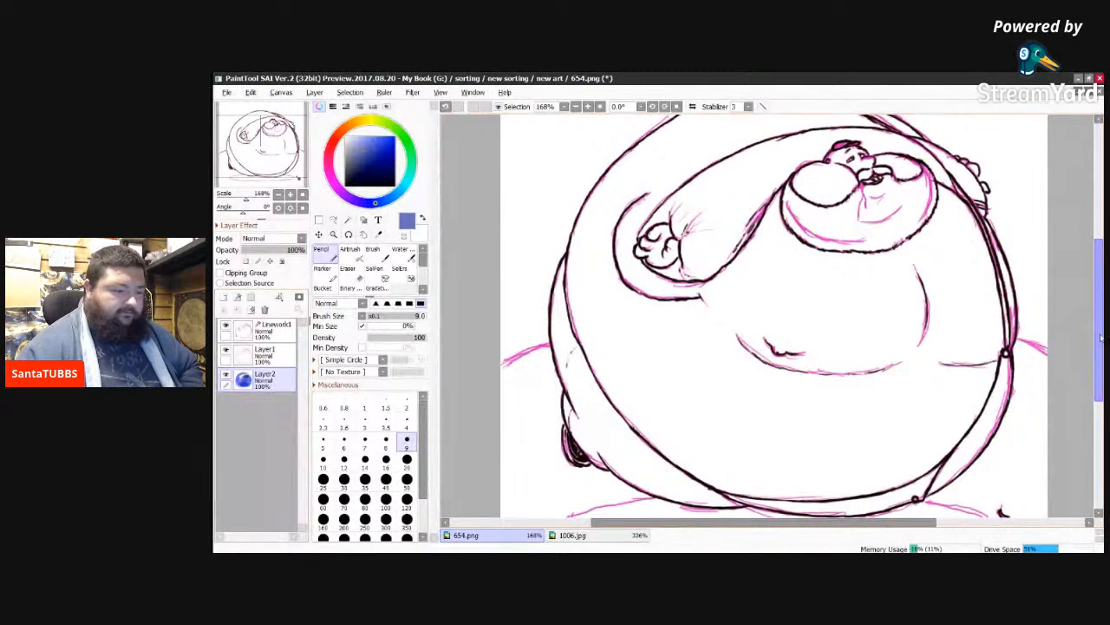
pyautogui.moveTo(1098, 339); pyautogui.dragTo(1099, 355)
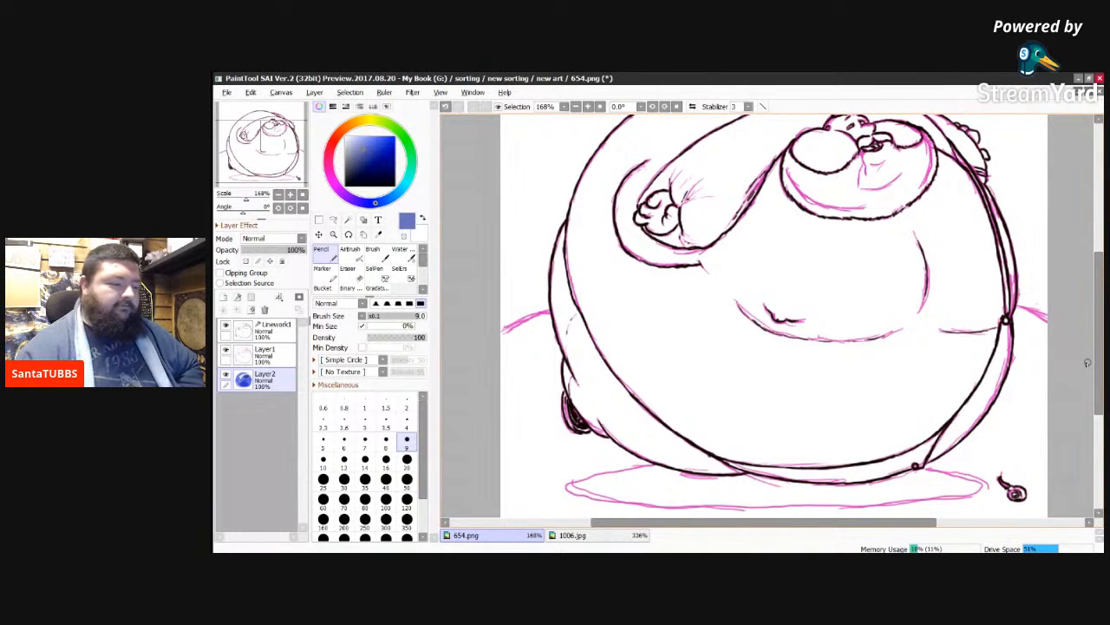
pyautogui.click(224, 350)
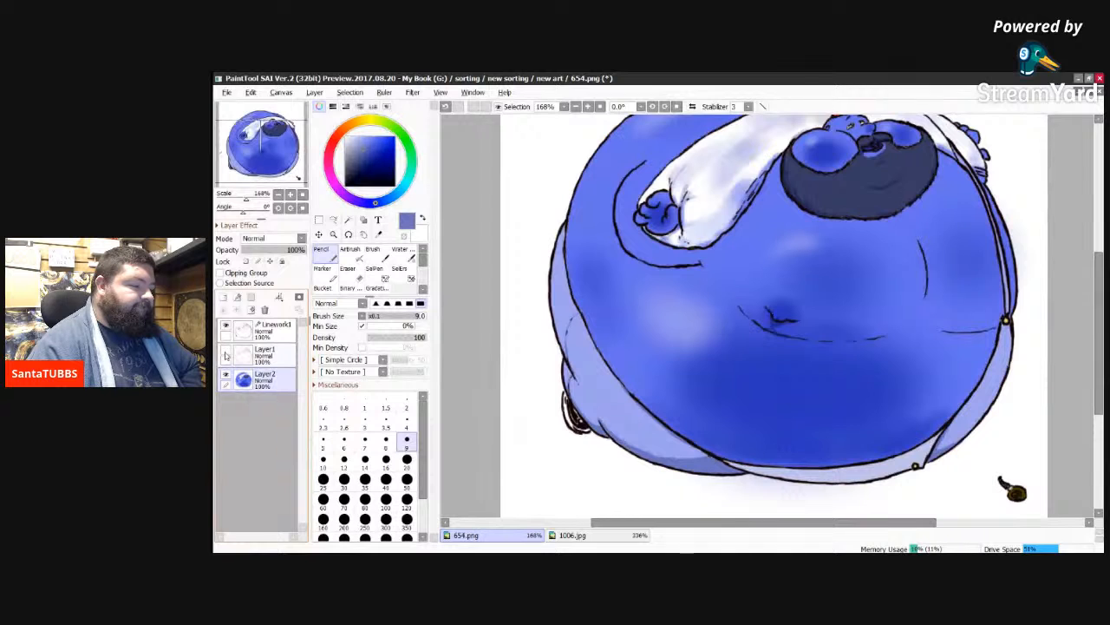
pyautogui.click(226, 351)
pyautogui.click(227, 352)
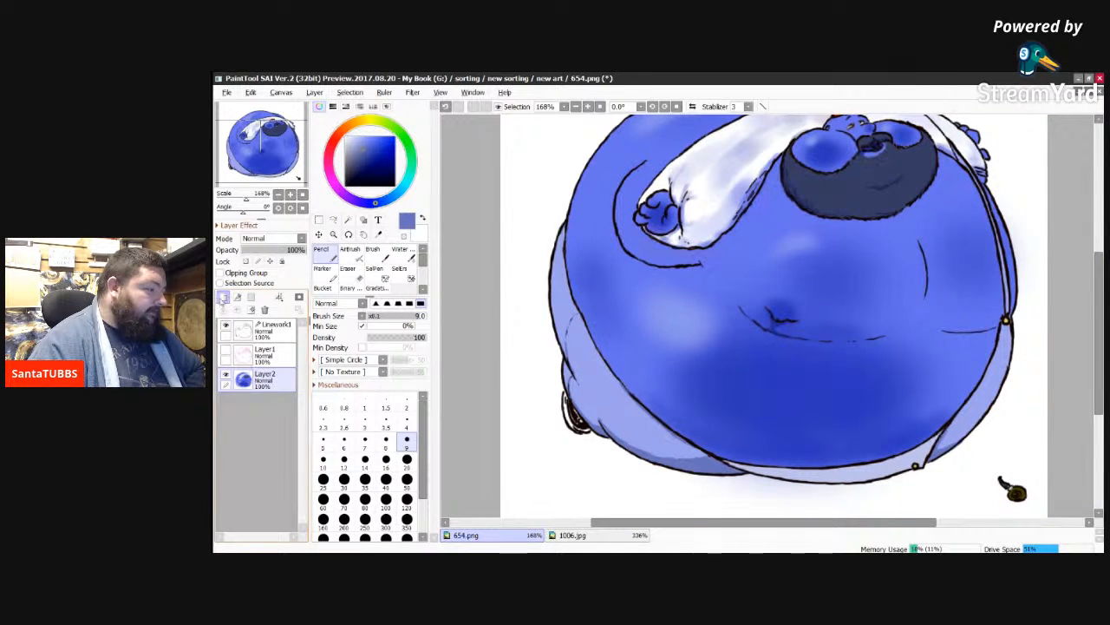
# Step: Add a new layer and move it beneath Layer2 at the bottom of the layer stack
pyautogui.click(222, 297)
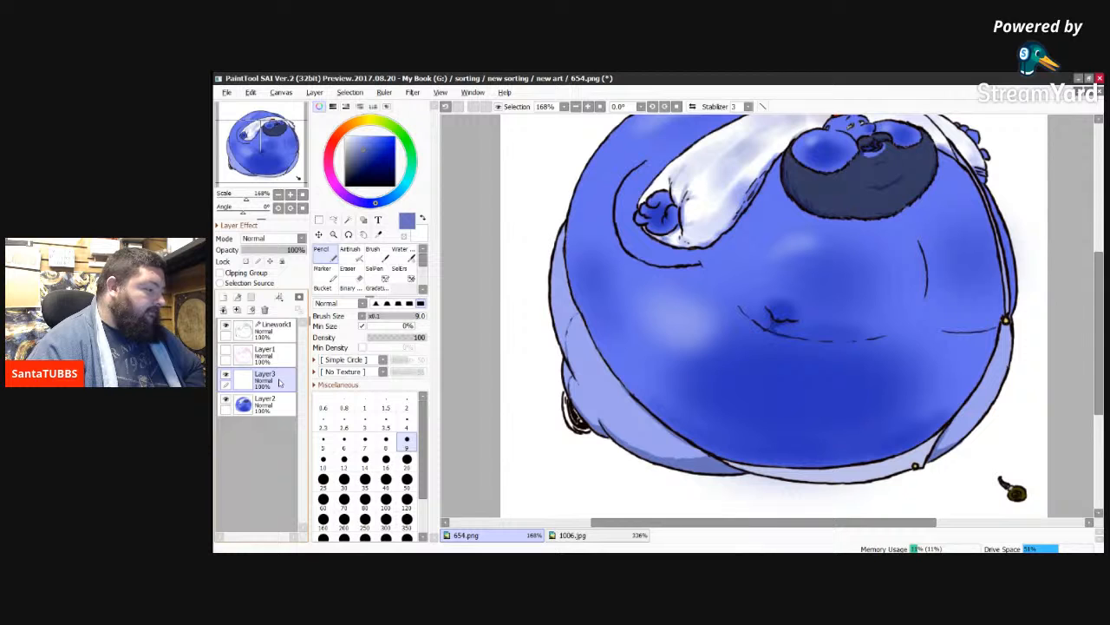
pyautogui.moveTo(278, 382); pyautogui.dragTo(274, 419)
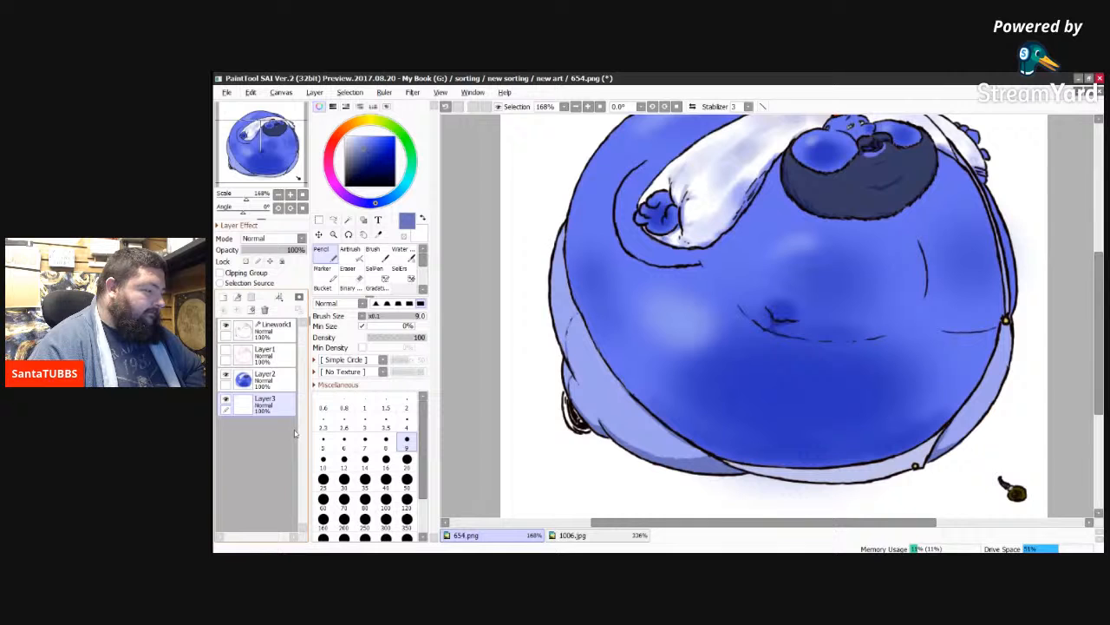
# Step: Examine the colouring and shading across the figure with the Linework1 layer temporarily hidden
pyautogui.click(225, 326)
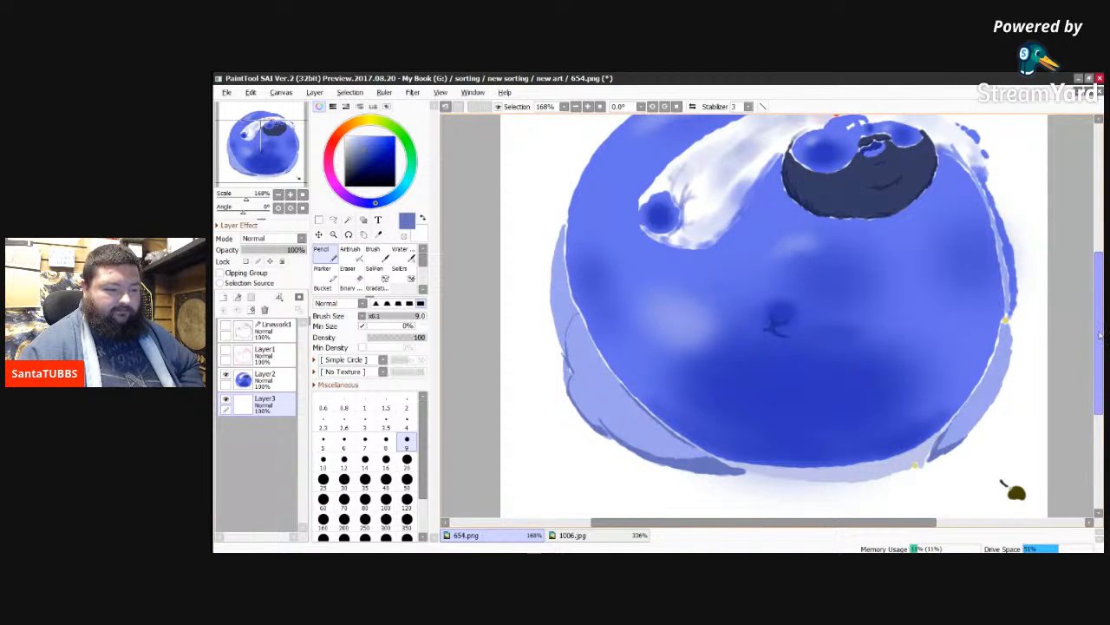
pyautogui.moveTo(1100, 337); pyautogui.dragTo(1098, 304)
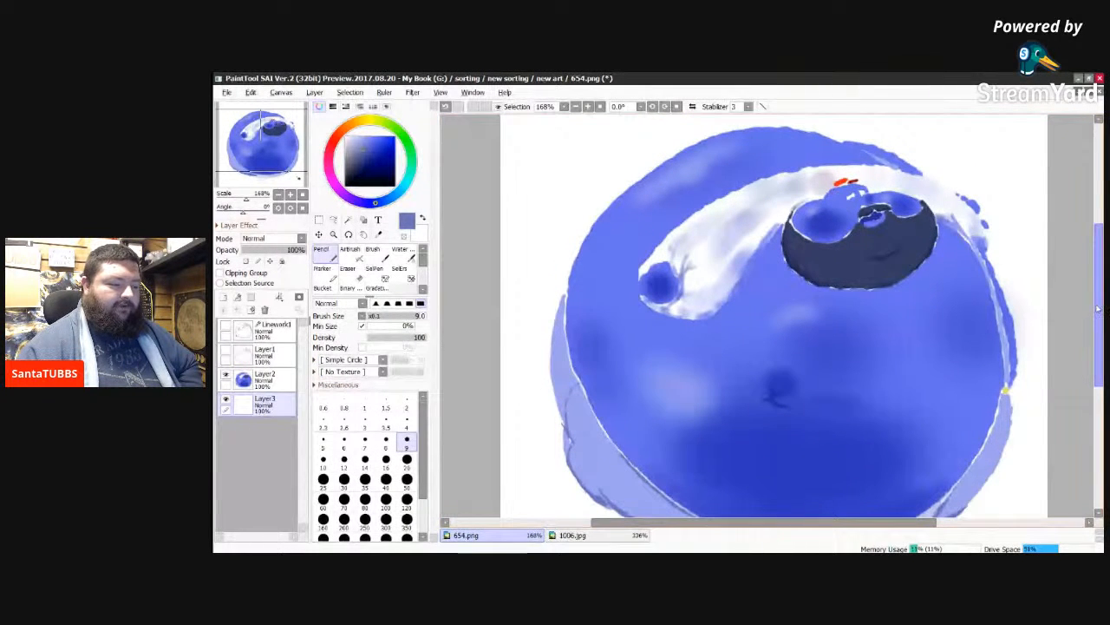
pyautogui.moveTo(1098, 304); pyautogui.dragTo(1100, 319)
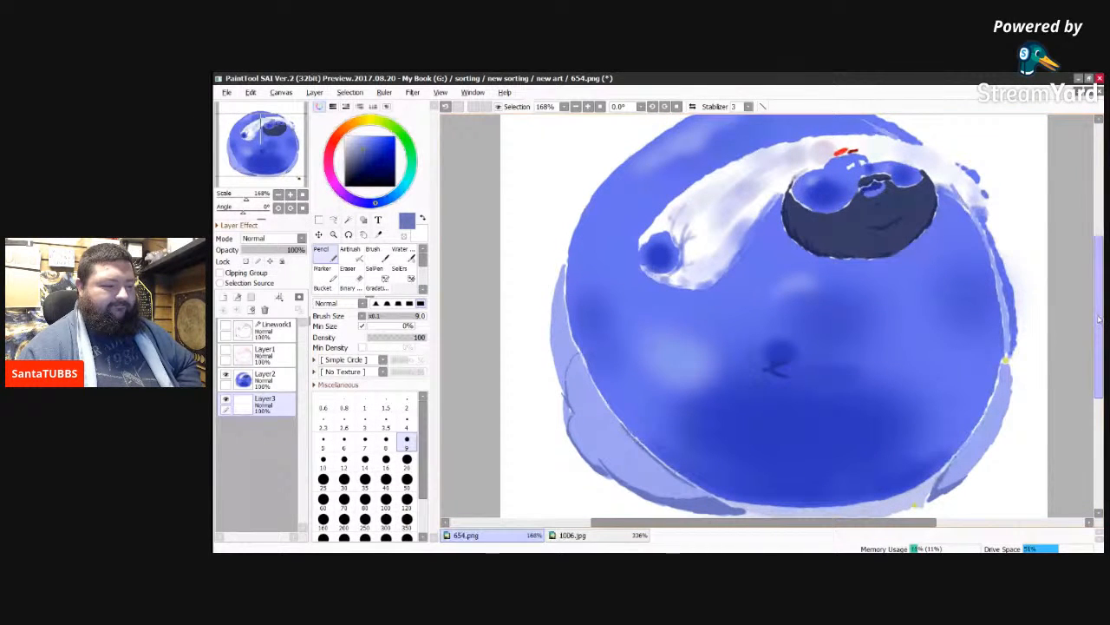
pyautogui.moveTo(1100, 319); pyautogui.dragTo(1100, 329)
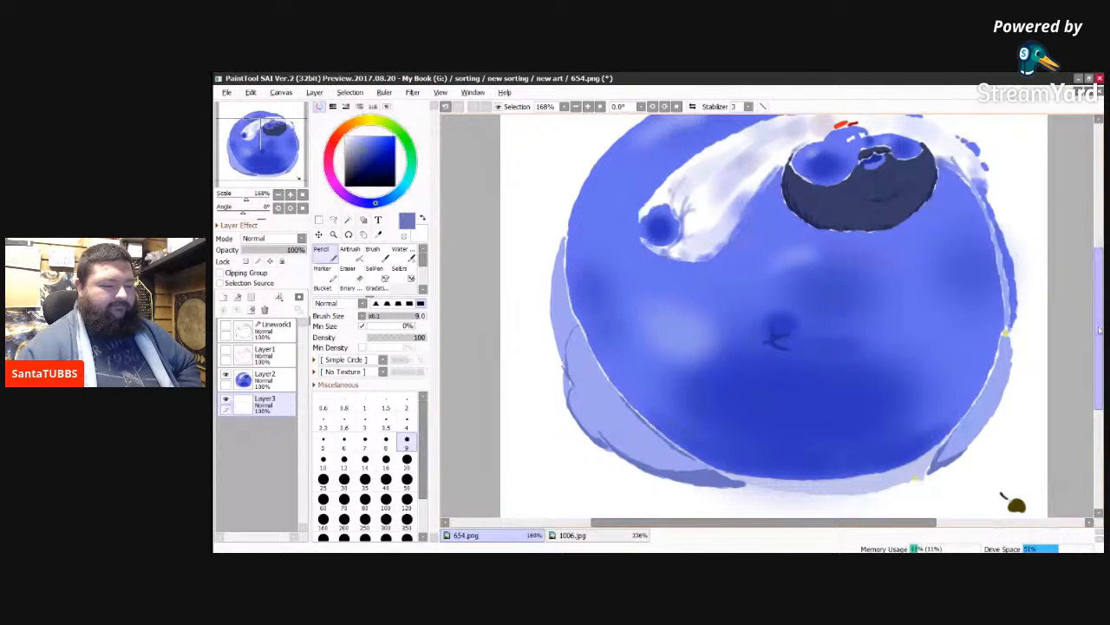
pyautogui.moveTo(1099, 330); pyautogui.dragTo(1100, 332)
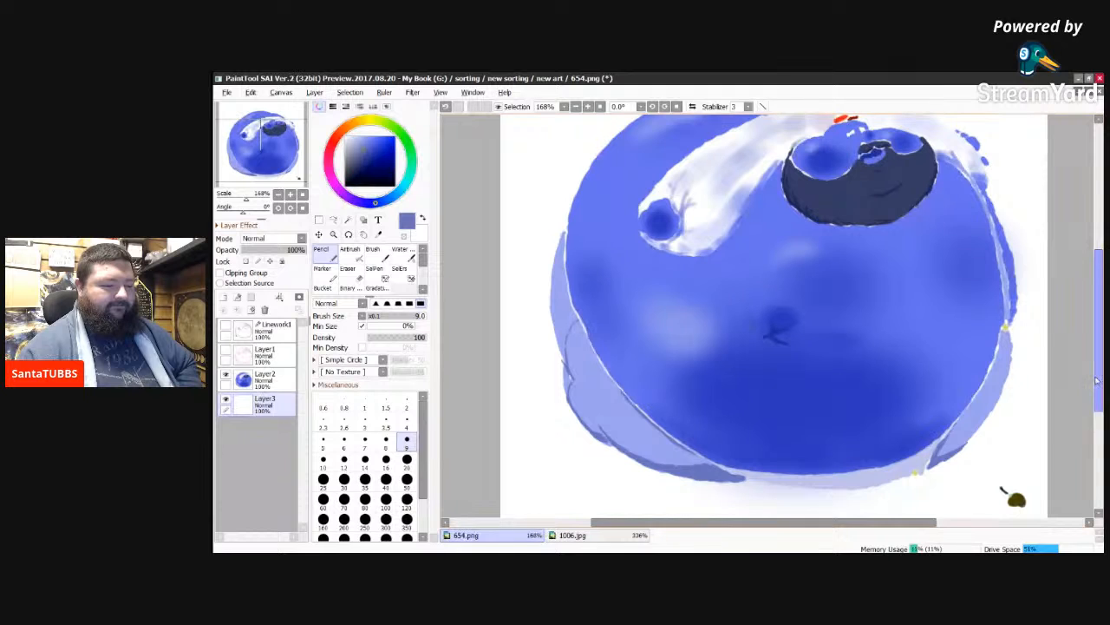
pyautogui.moveTo(1096, 380); pyautogui.dragTo(1097, 378)
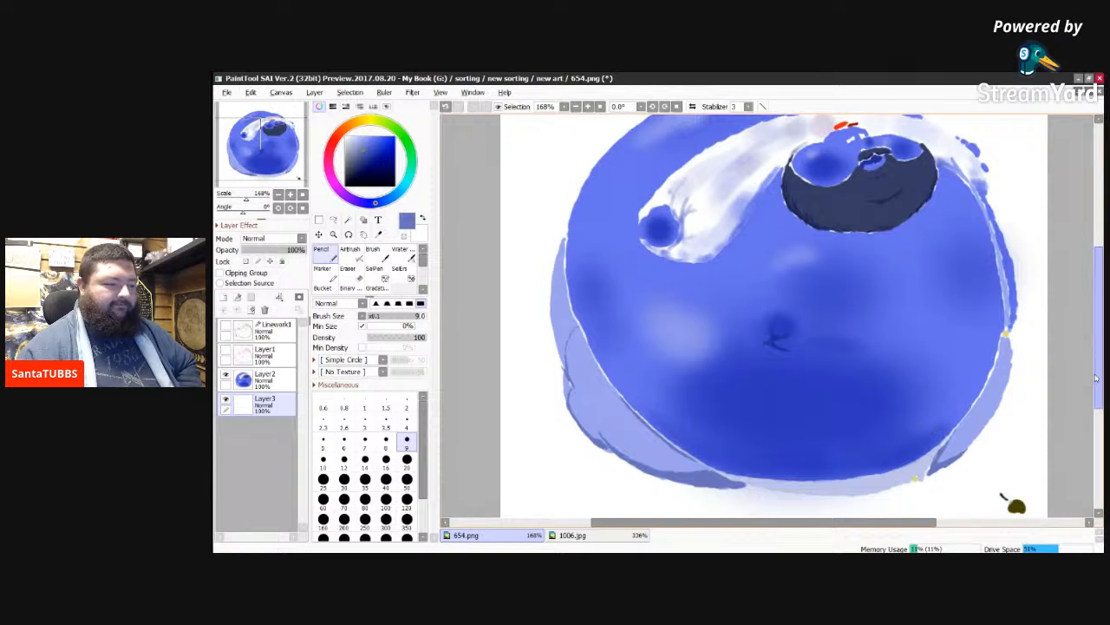
pyautogui.moveTo(1096, 378); pyautogui.dragTo(1094, 362)
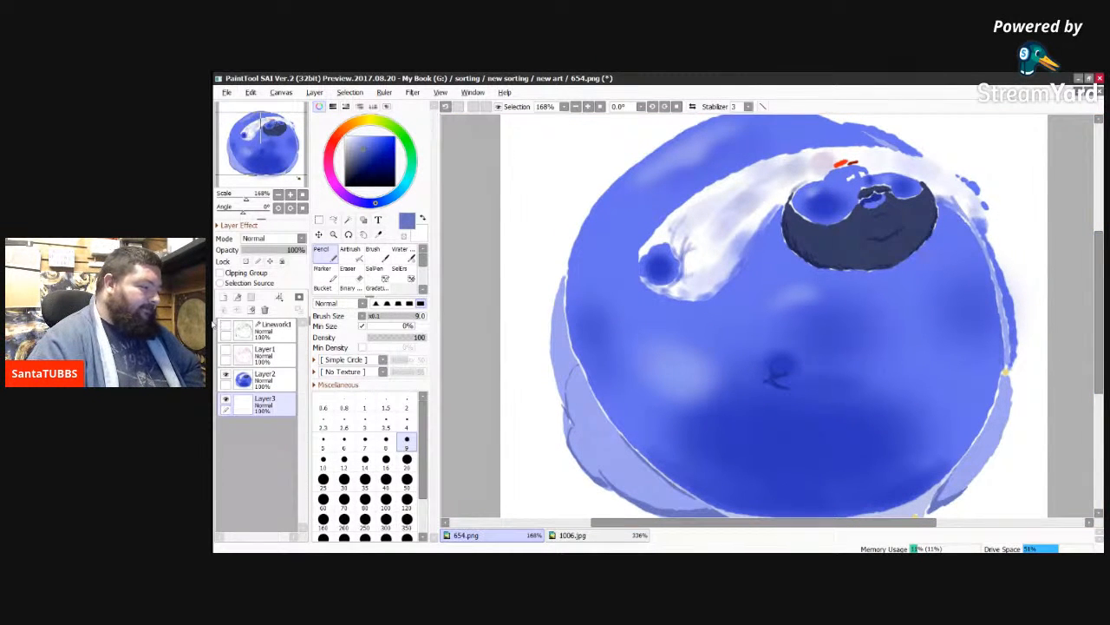
pyautogui.click(225, 326)
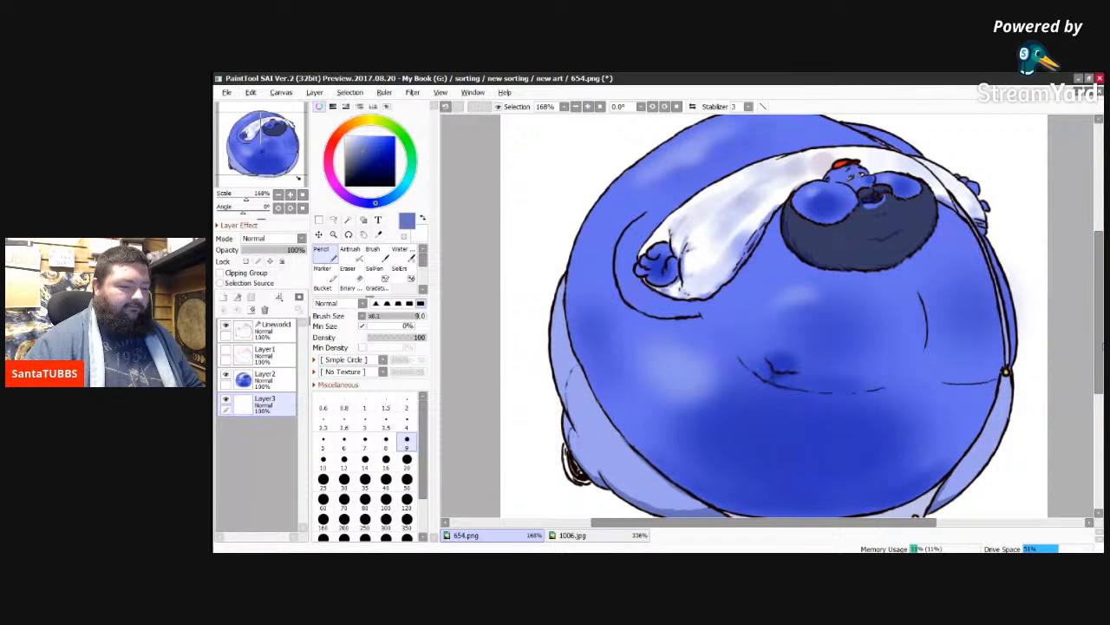
# Step: Draw the curved horizon lines on both sides of the figure with the size 9 Pencil, following the Layer1 sketch
pyautogui.moveTo(1098, 354); pyautogui.dragTo(1099, 378)
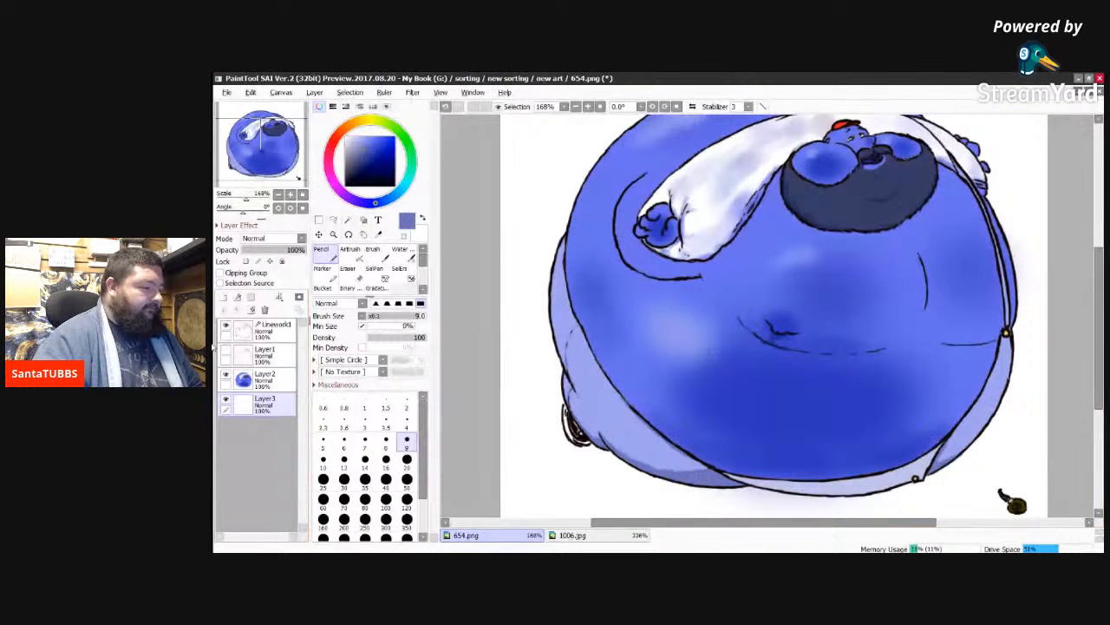
pyautogui.click(224, 352)
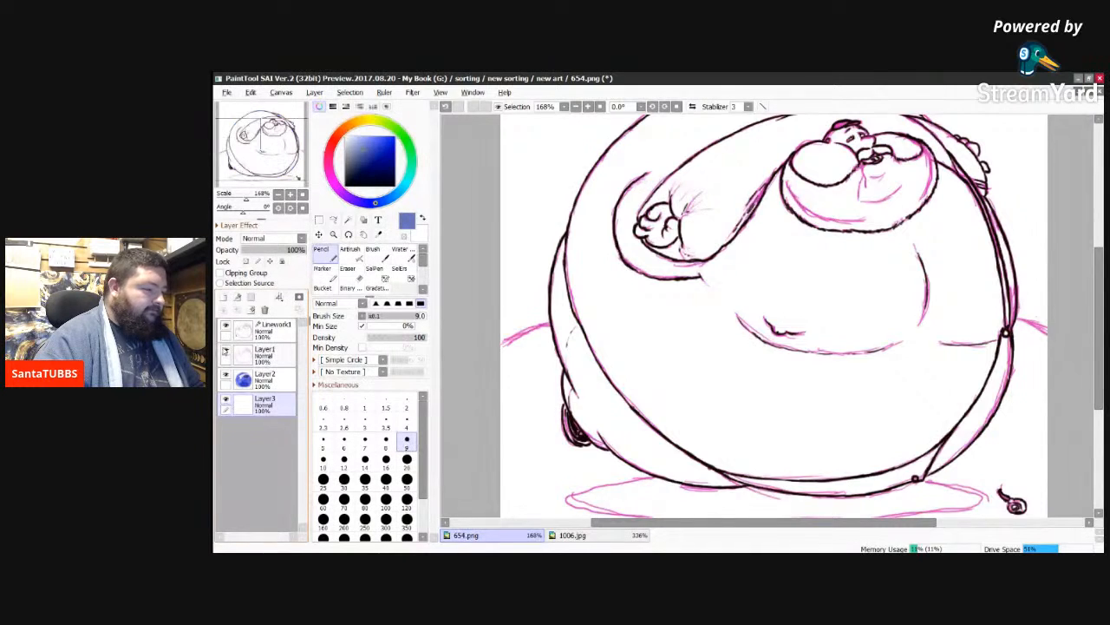
pyautogui.click(225, 352)
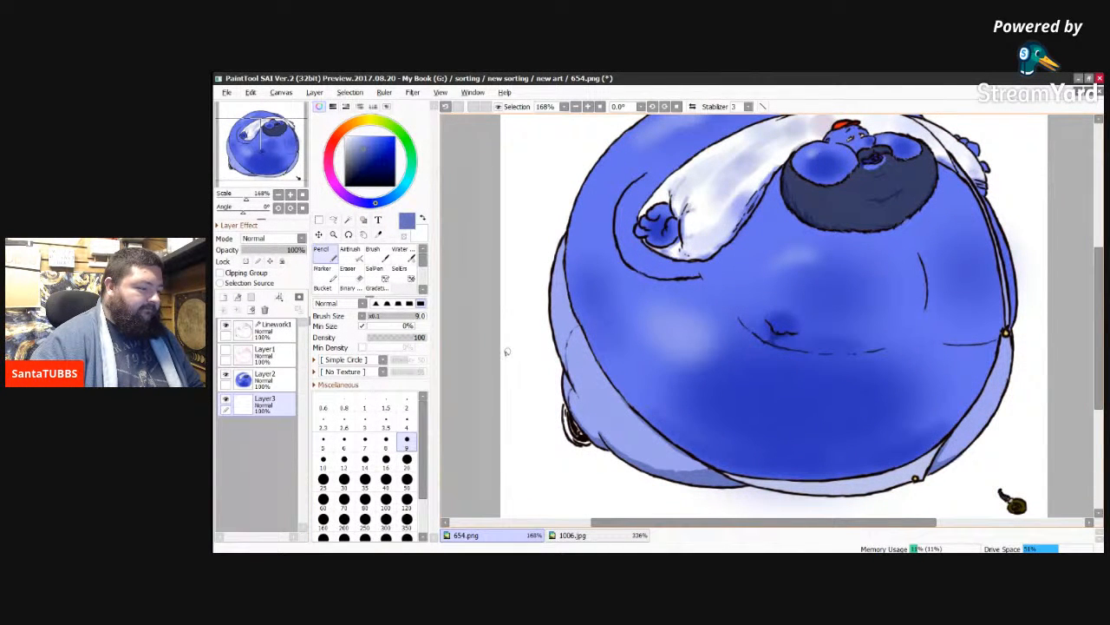
pyautogui.moveTo(503, 355); pyautogui.dragTo(552, 323)
pyautogui.moveTo(1007, 340); pyautogui.dragTo(1053, 370)
pyautogui.moveTo(1012, 330); pyautogui.dragTo(1049, 344)
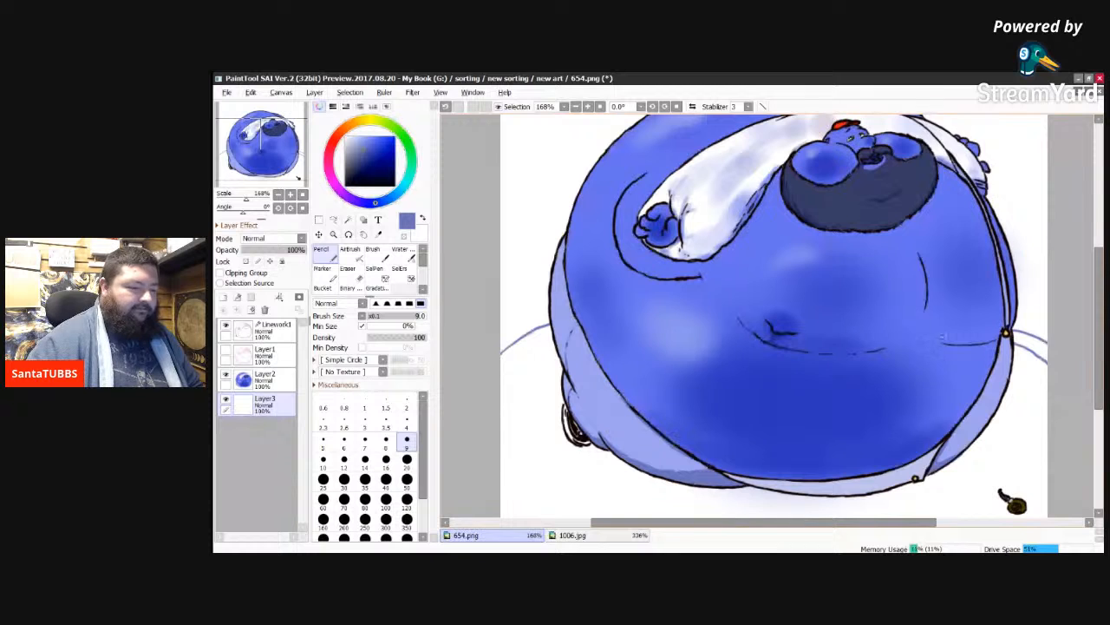
pyautogui.moveTo(492, 345)
pyautogui.mouseDown()
pyautogui.moveTo(553, 323)
pyautogui.moveTo(501, 344)
pyautogui.mouseUp()
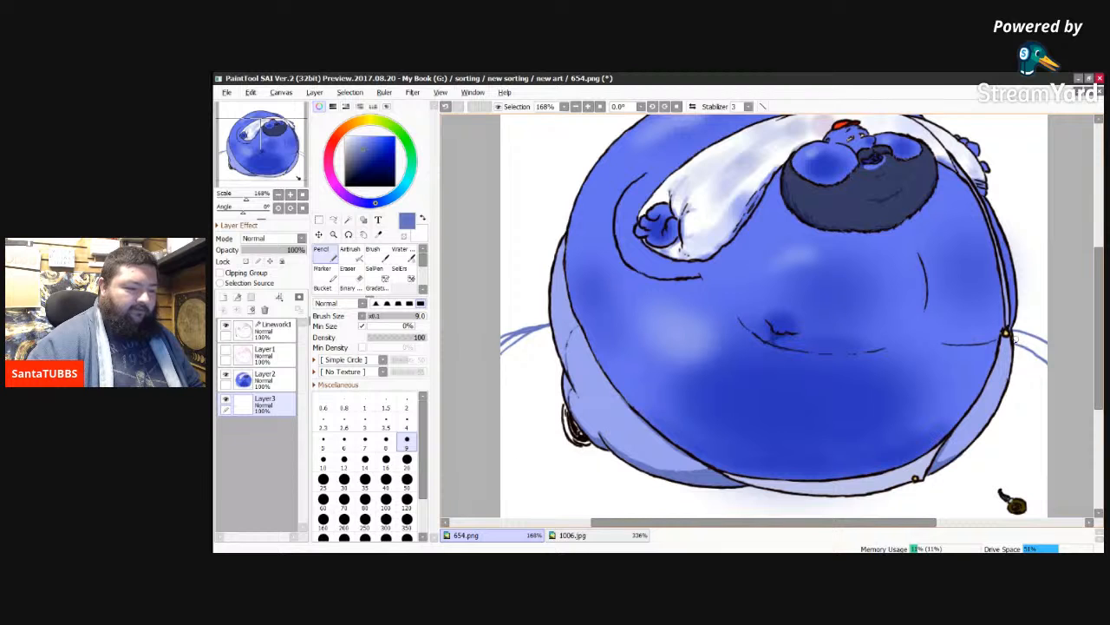
pyautogui.moveTo(1012, 330); pyautogui.dragTo(1045, 341)
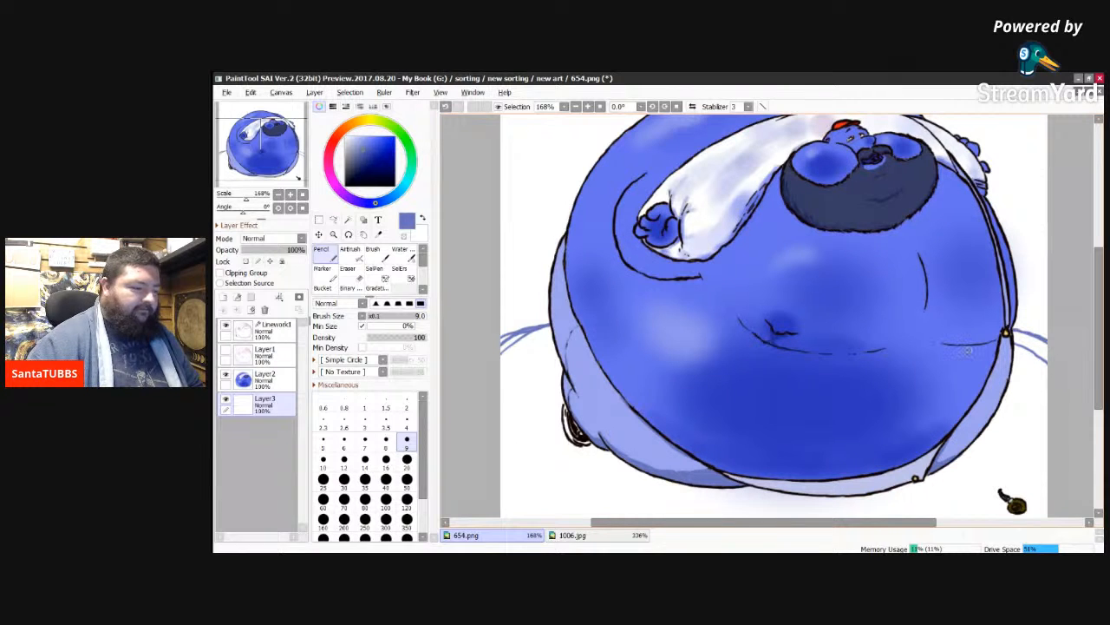
# Step: Outline the flat oval ground shadow beneath the figure with the size 9 Pencil, using the Layer1 sketch as a guide
pyautogui.click(225, 350)
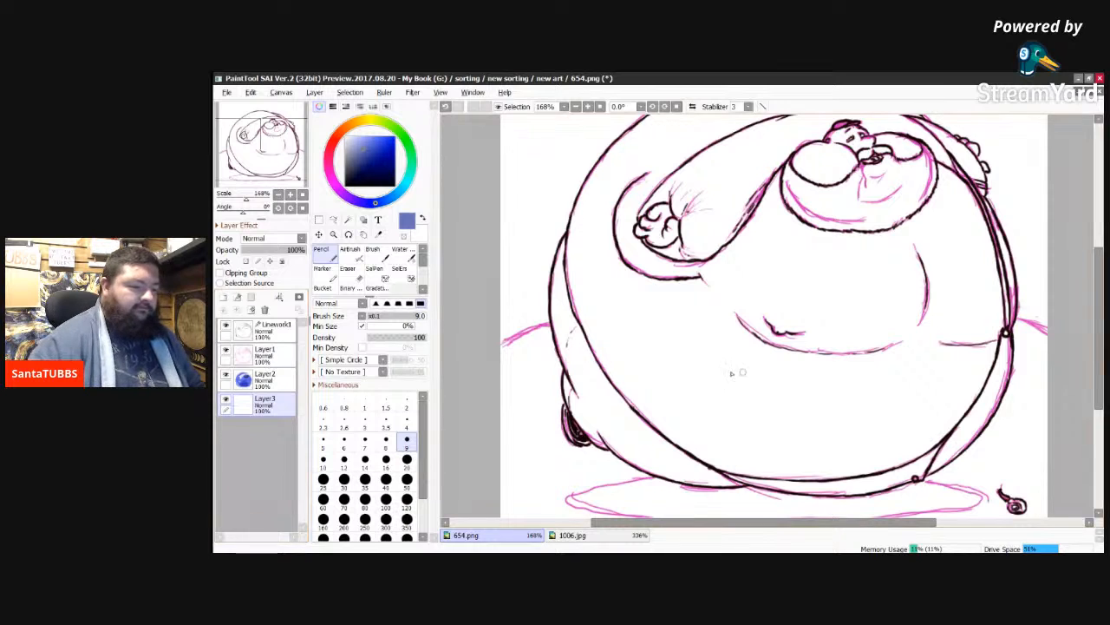
pyautogui.moveTo(1098, 335); pyautogui.dragTo(1096, 340)
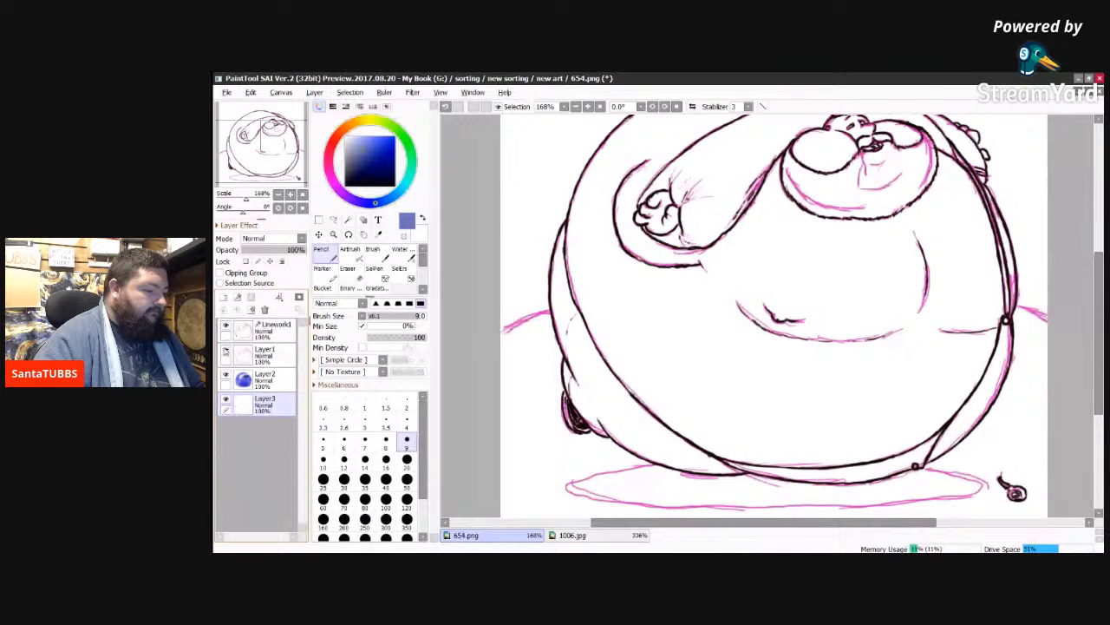
pyautogui.click(226, 350)
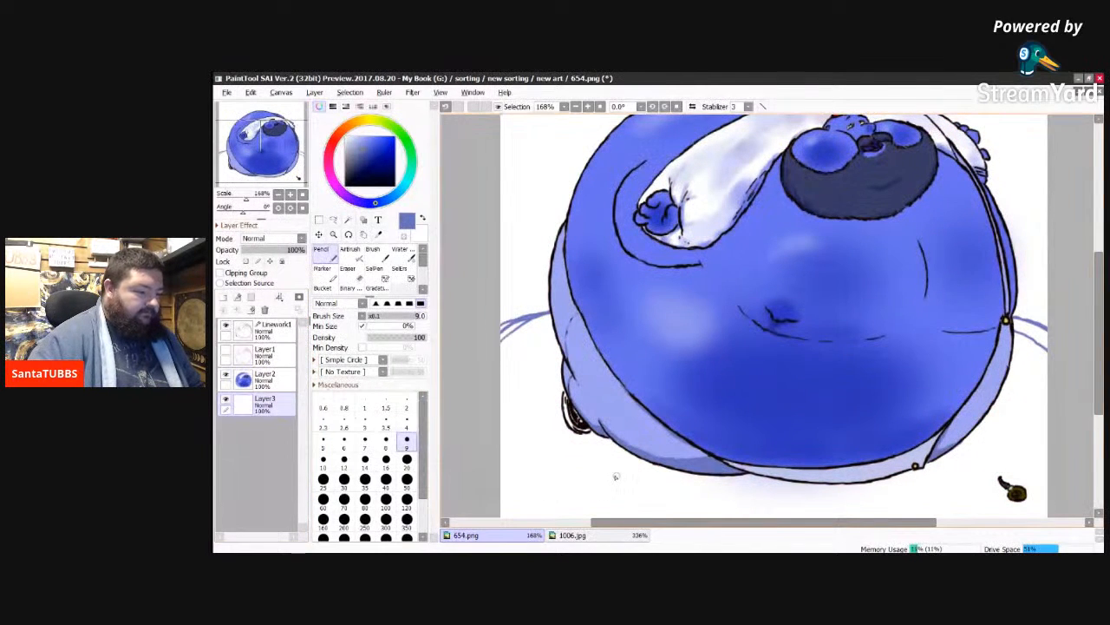
pyautogui.moveTo(588, 474); pyautogui.dragTo(618, 467)
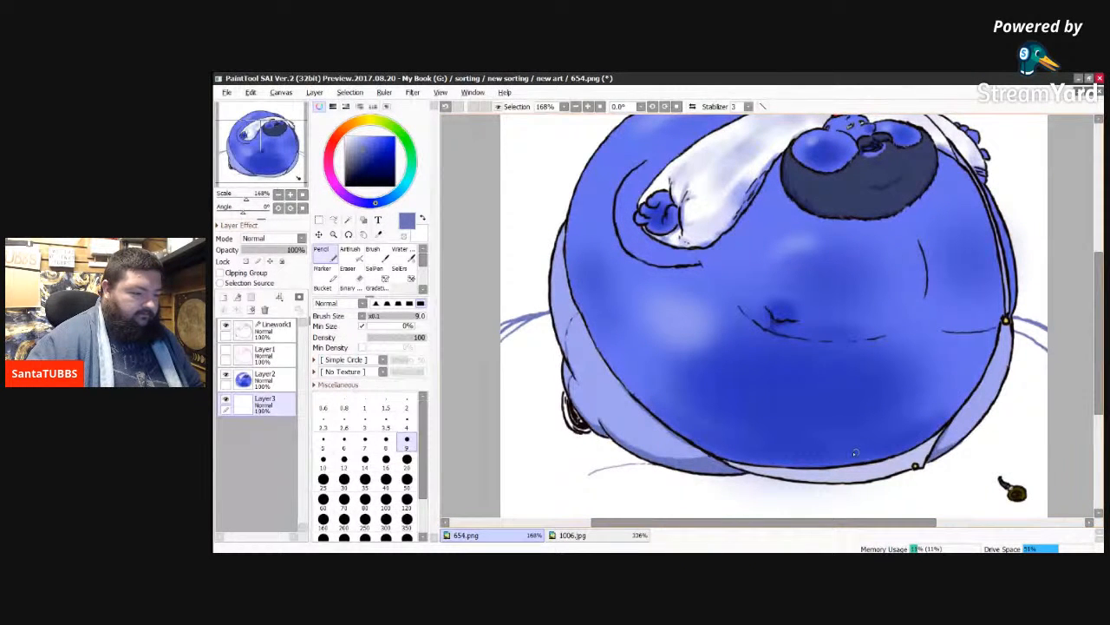
pyautogui.moveTo(944, 451)
pyautogui.mouseDown()
pyautogui.moveTo(986, 475)
pyautogui.moveTo(692, 494)
pyautogui.moveTo(600, 485)
pyautogui.moveTo(592, 473)
pyautogui.moveTo(659, 462)
pyautogui.mouseUp()
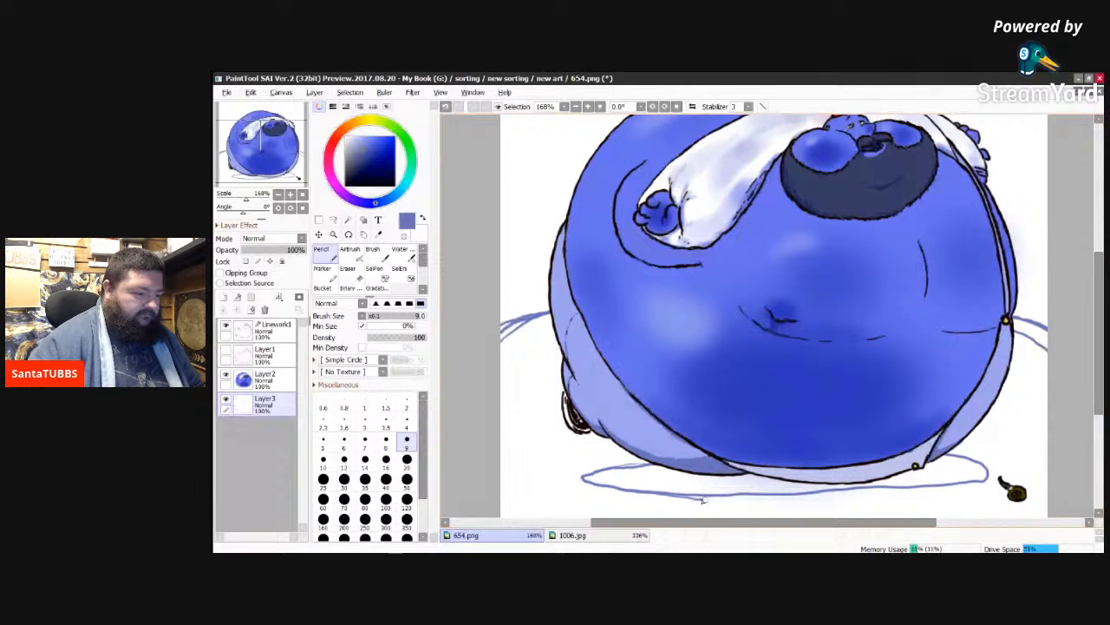
pyautogui.moveTo(703, 500); pyautogui.dragTo(930, 487)
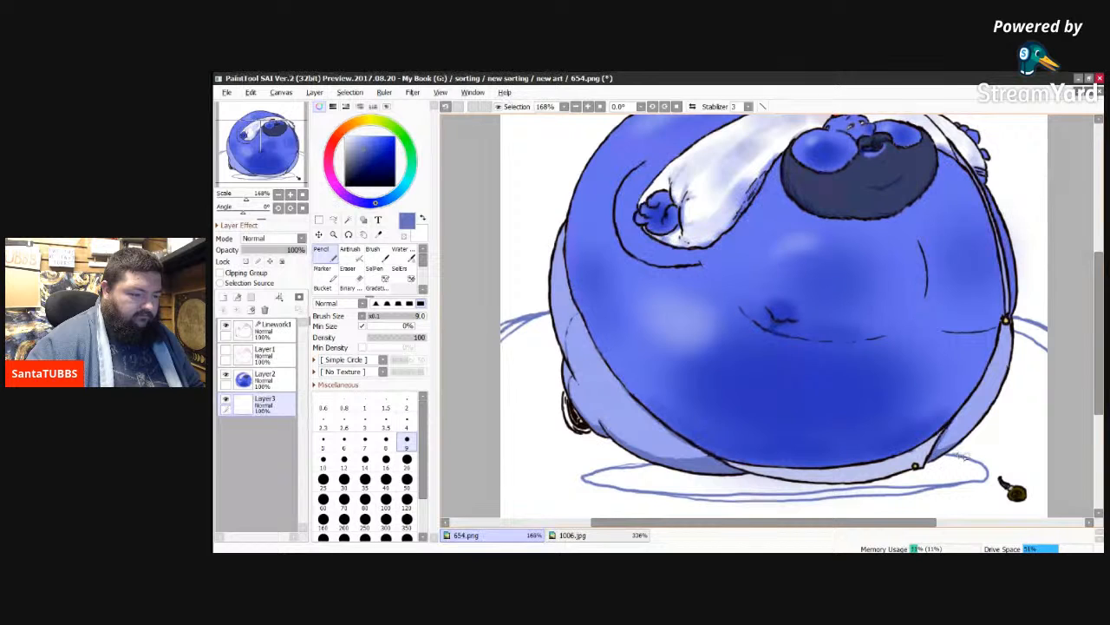
pyautogui.moveTo(961, 454)
pyautogui.mouseDown()
pyautogui.moveTo(995, 474)
pyautogui.moveTo(944, 485)
pyautogui.moveTo(992, 475)
pyautogui.mouseUp()
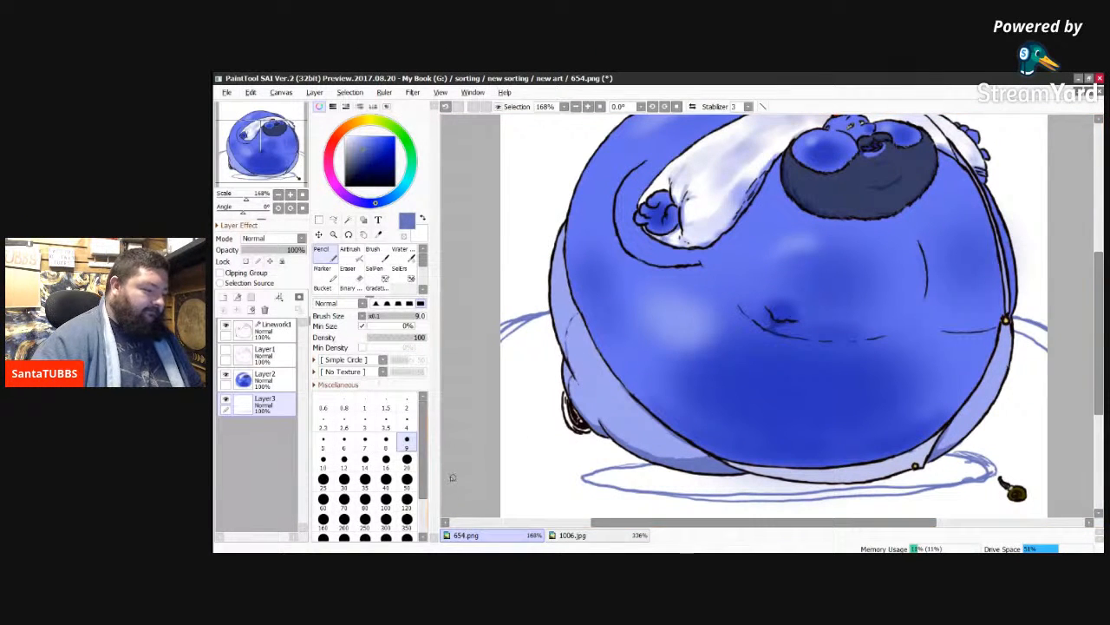
# Step: Sample the dark green of the background above the grey tank in 1006.jpg
pyautogui.click(573, 534)
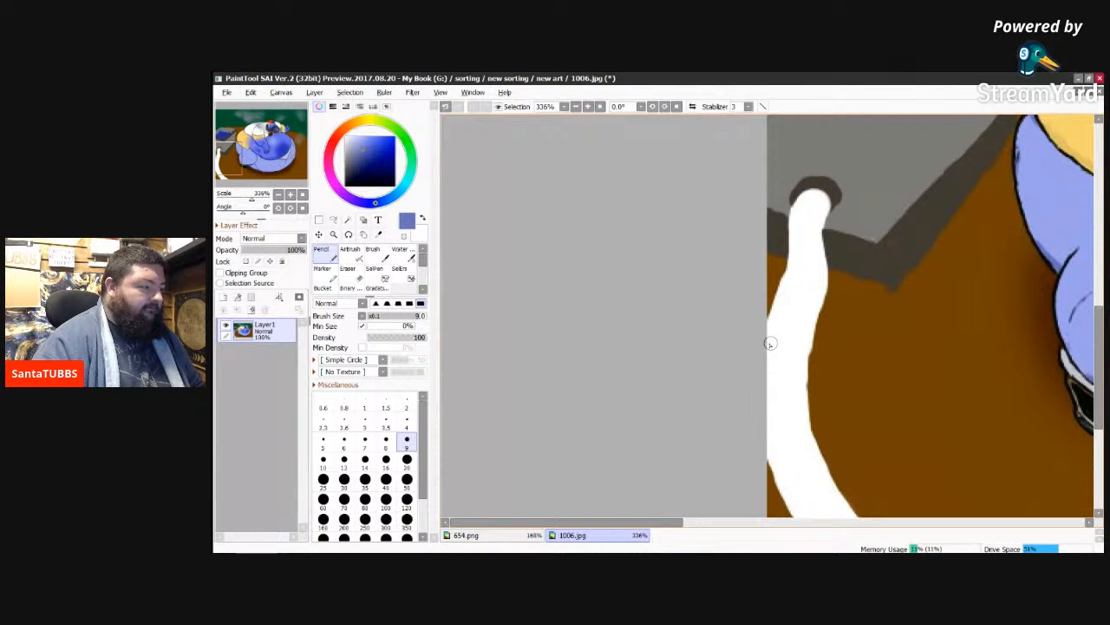
pyautogui.scroll(-5, 770, 343)
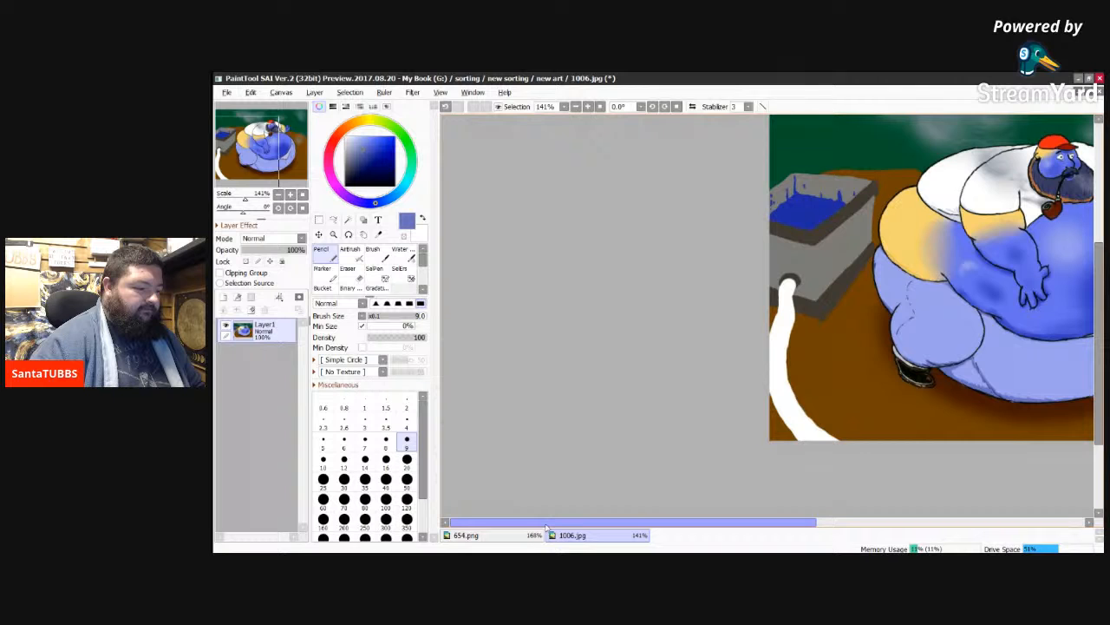
pyautogui.moveTo(546, 526); pyautogui.dragTo(694, 503)
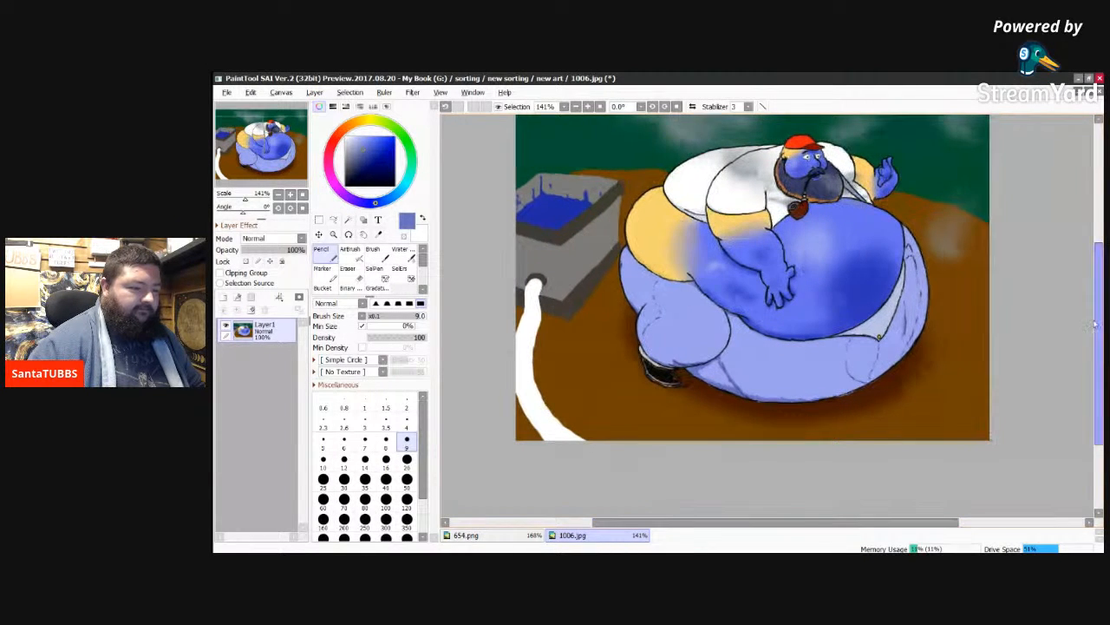
pyautogui.moveTo(1097, 326); pyautogui.dragTo(1092, 301)
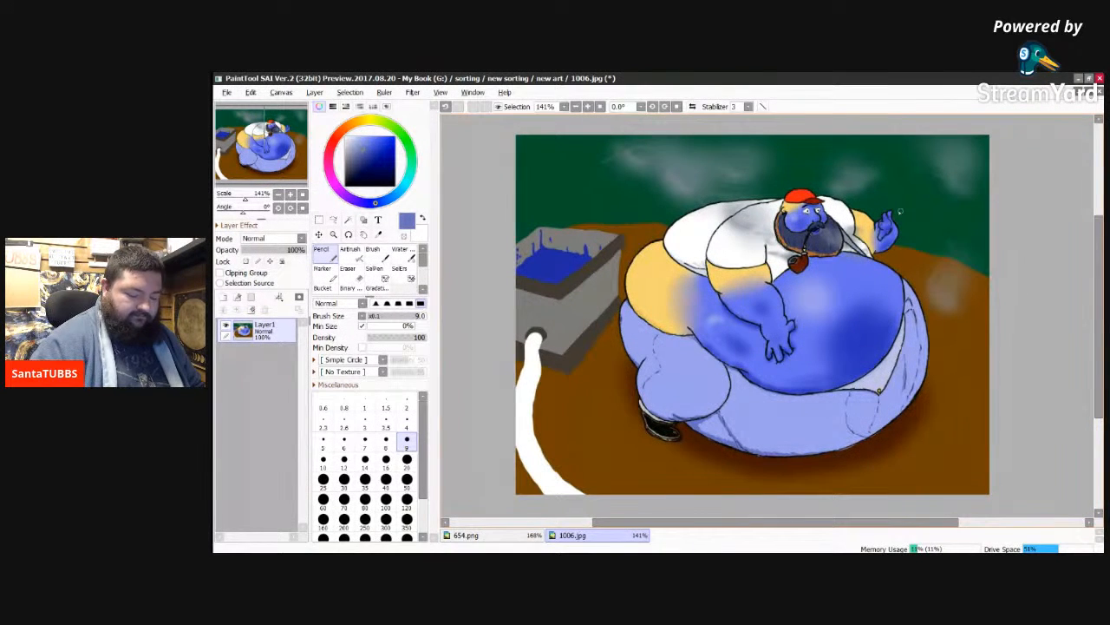
pyautogui.scroll(1, 900, 211)
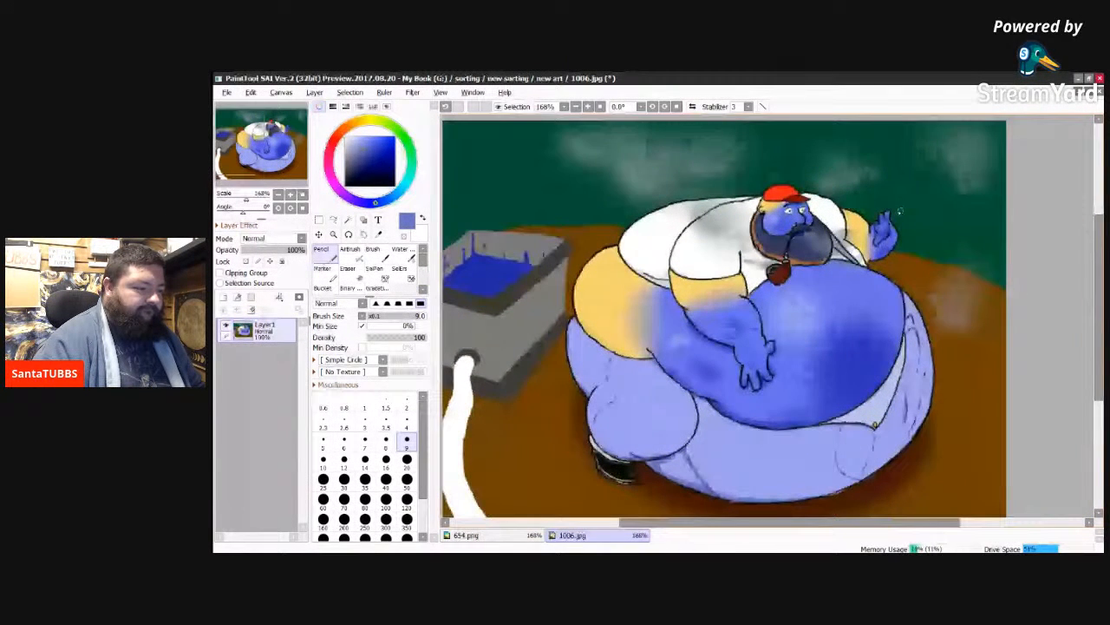
pyautogui.keyDown('alt'); pyautogui.click(474, 208); pyautogui.keyUp('alt')
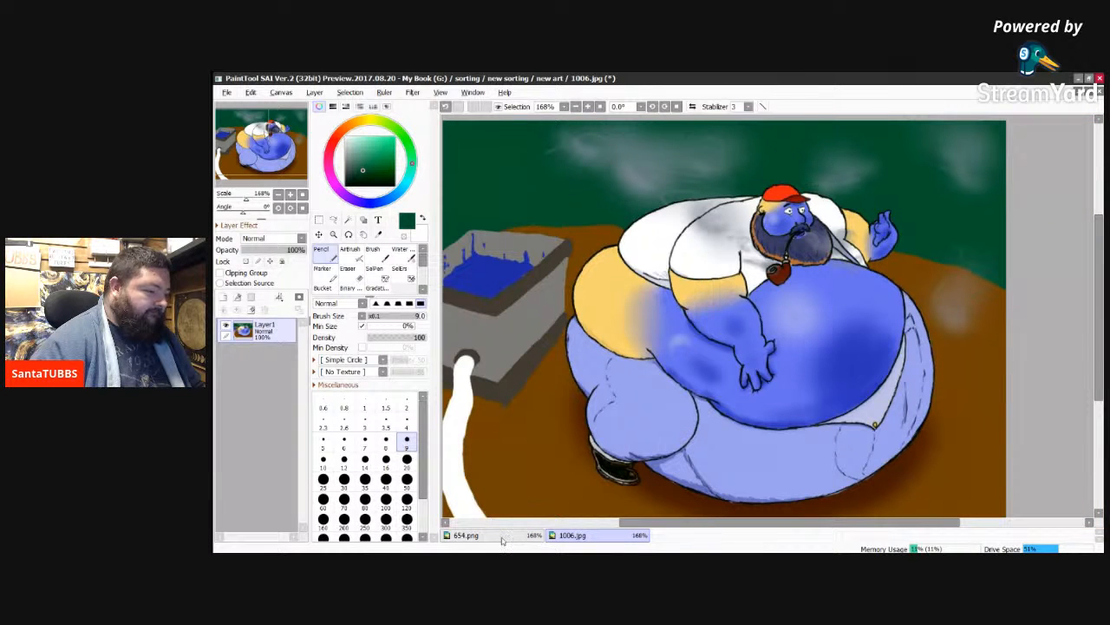
# Step: Paint the background above the horizon lines dark green in 654.png with the Pencil at sizes 120 and 350
pyautogui.click(466, 534)
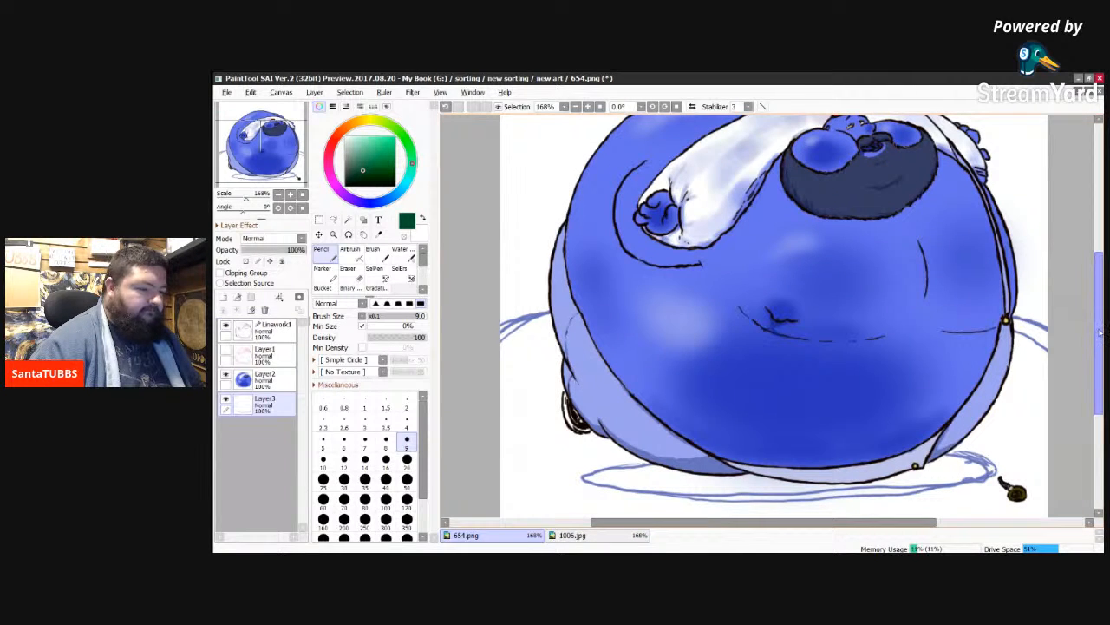
pyautogui.moveTo(1100, 333); pyautogui.dragTo(1093, 283)
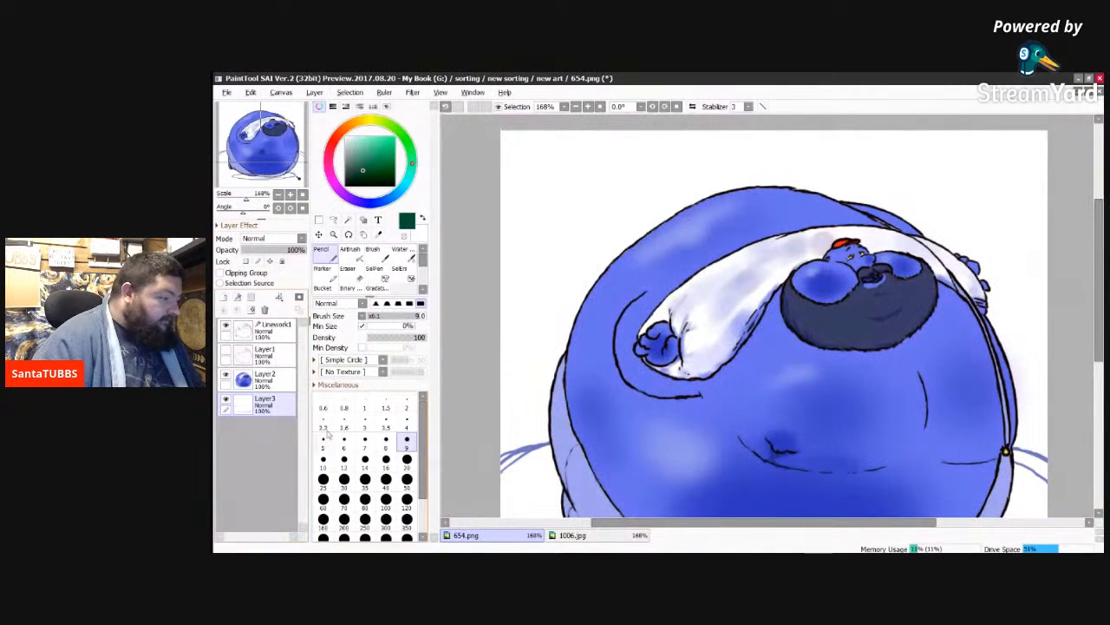
pyautogui.click(406, 501)
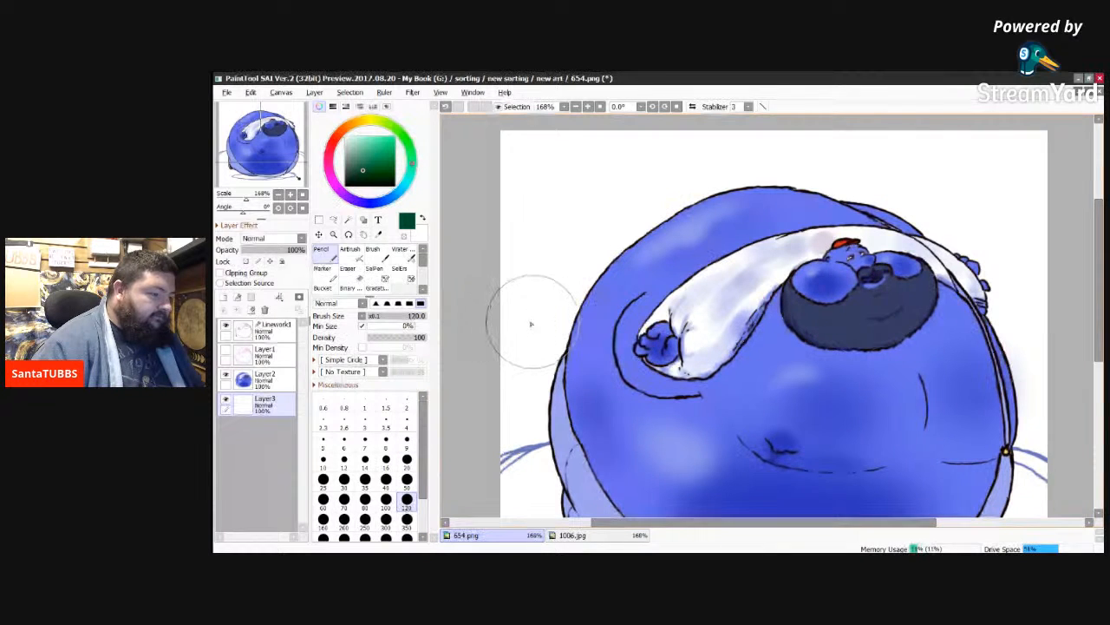
pyautogui.moveTo(518, 375); pyautogui.dragTo(523, 398)
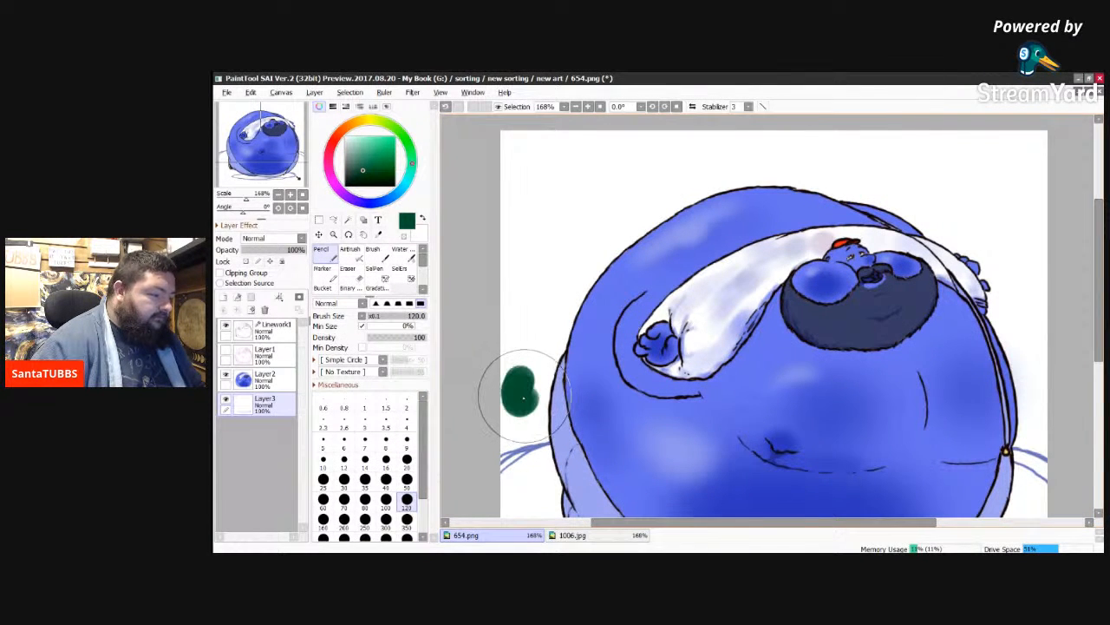
pyautogui.click(408, 519)
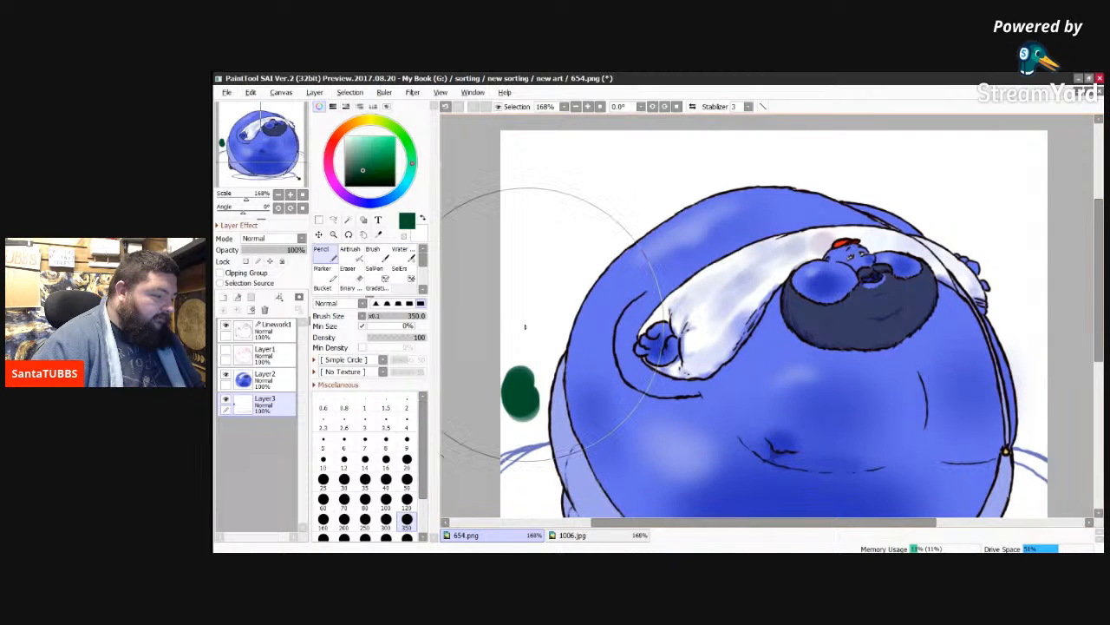
pyautogui.moveTo(524, 326)
pyautogui.mouseDown()
pyautogui.moveTo(500, 412)
pyautogui.moveTo(532, 371)
pyautogui.moveTo(568, 354)
pyautogui.moveTo(567, 274)
pyautogui.moveTo(623, 197)
pyautogui.moveTo(532, 273)
pyautogui.moveTo(532, 156)
pyautogui.moveTo(606, 146)
pyautogui.moveTo(793, 161)
pyautogui.moveTo(973, 156)
pyautogui.moveTo(995, 162)
pyautogui.moveTo(1011, 207)
pyautogui.moveTo(1030, 432)
pyautogui.moveTo(1005, 358)
pyautogui.mouseUp()
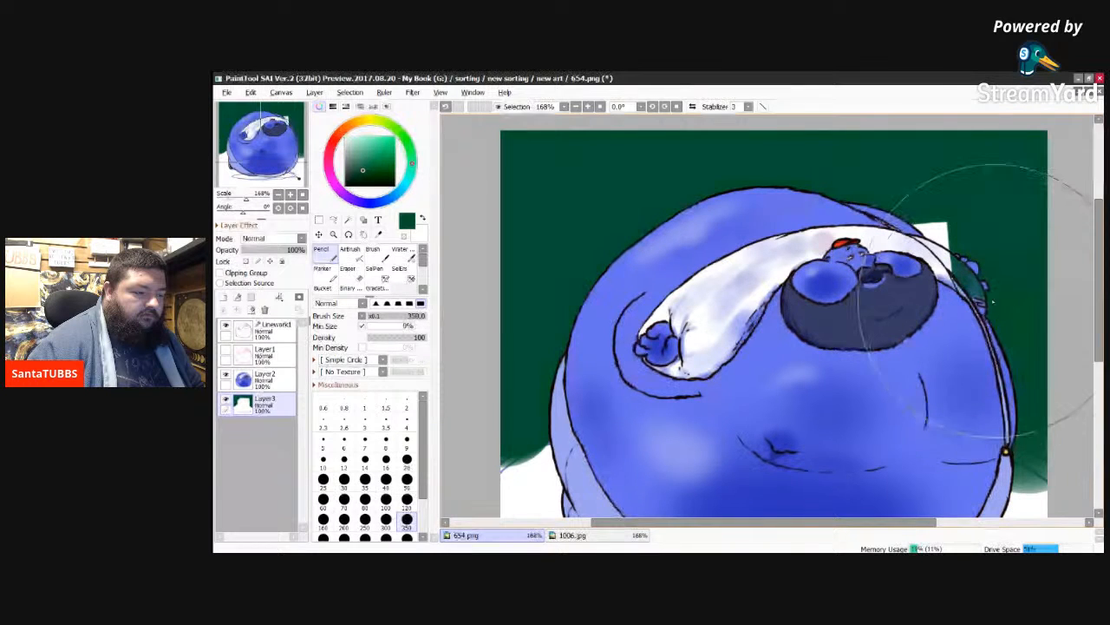
# Step: Cover the remaining white patch around the character's far arm with dark green, using the size 350 Pencil
pyautogui.moveTo(942, 233)
pyautogui.mouseDown()
pyautogui.moveTo(923, 196)
pyautogui.moveTo(850, 168)
pyautogui.mouseUp()
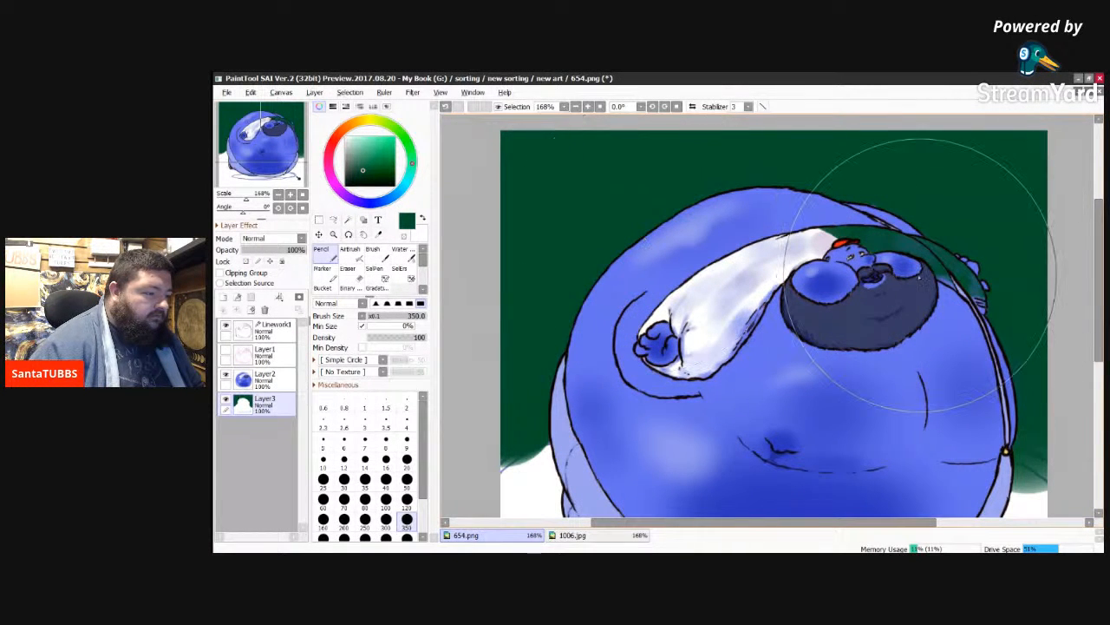
# Step: Sample the brown of the ground in 1006.jpg and return to 654.png
pyautogui.click(582, 537)
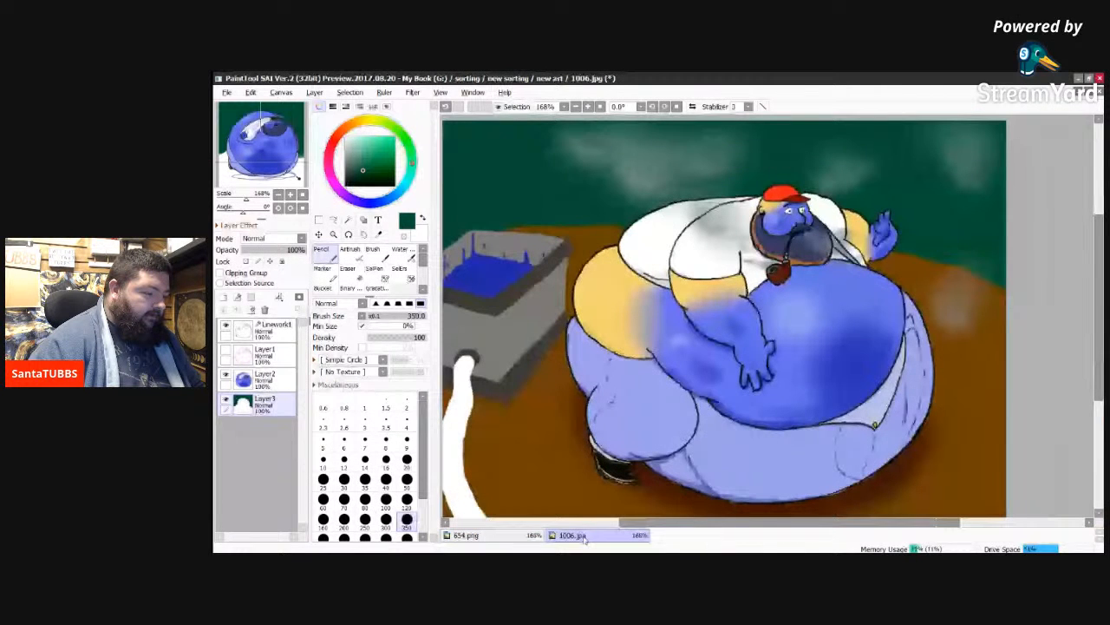
pyautogui.rightClick(512, 456)
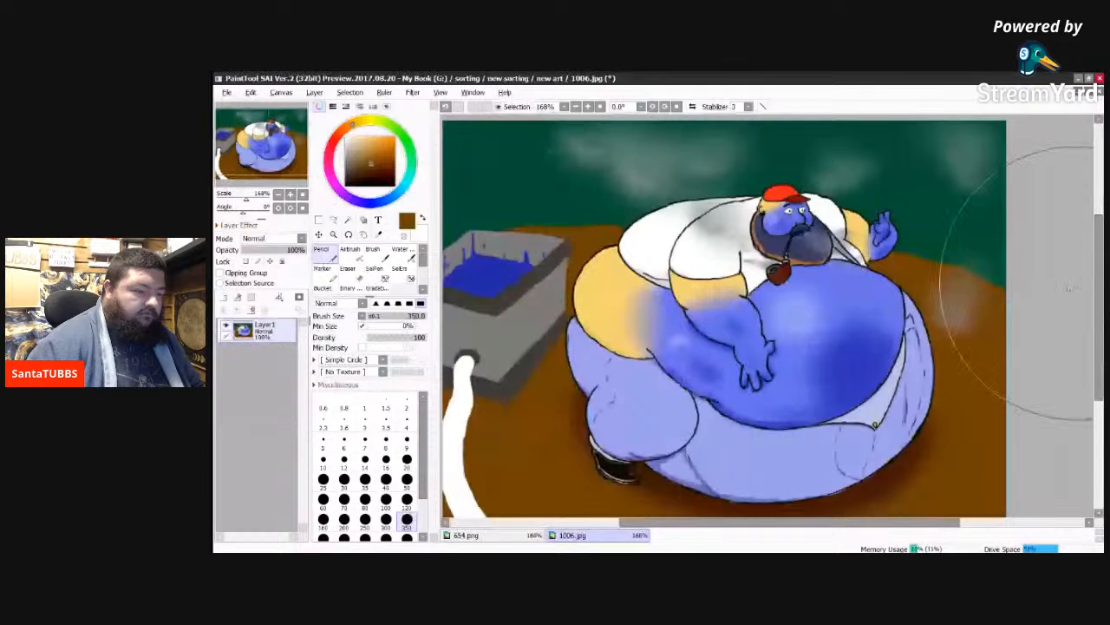
pyautogui.click(499, 535)
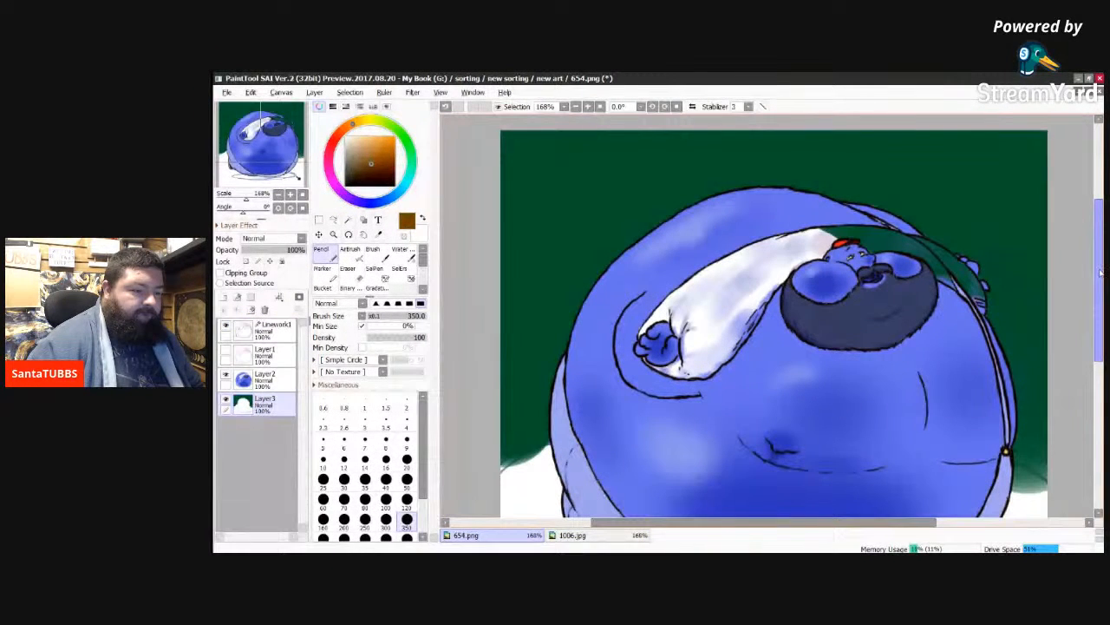
# Step: Paint the whole ground below the horizon lines brown on Layer3 with the size 350 Pencil, covering the shadow outline
pyautogui.moveTo(1099, 290); pyautogui.dragTo(1099, 349)
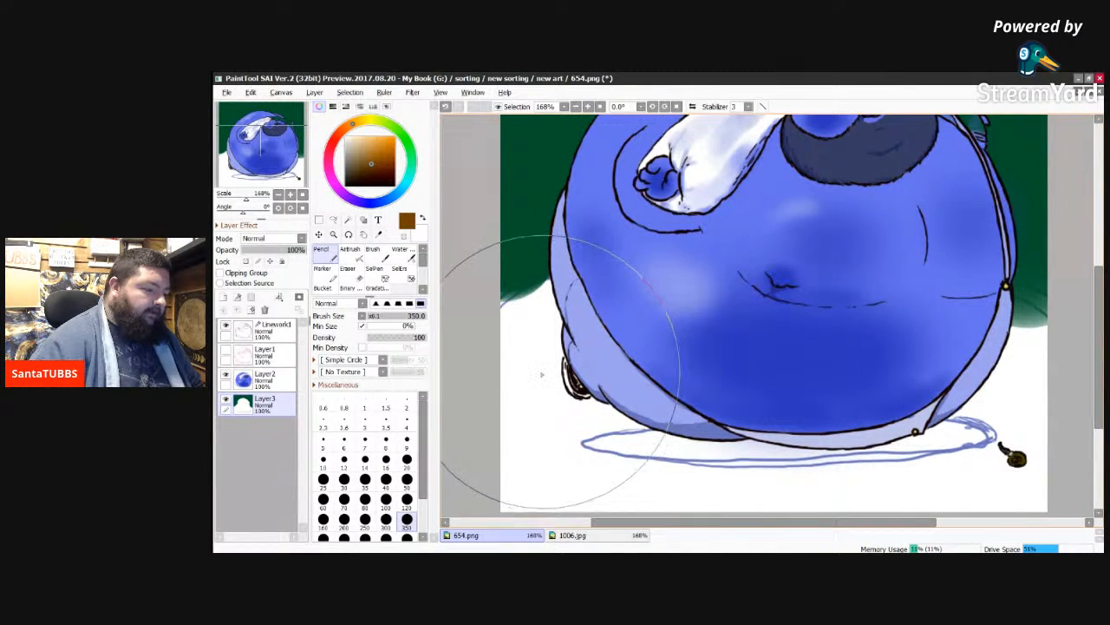
pyautogui.moveTo(536, 382)
pyautogui.mouseDown()
pyautogui.moveTo(538, 329)
pyautogui.moveTo(521, 344)
pyautogui.moveTo(564, 312)
pyautogui.moveTo(531, 304)
pyautogui.moveTo(543, 304)
pyautogui.mouseUp()
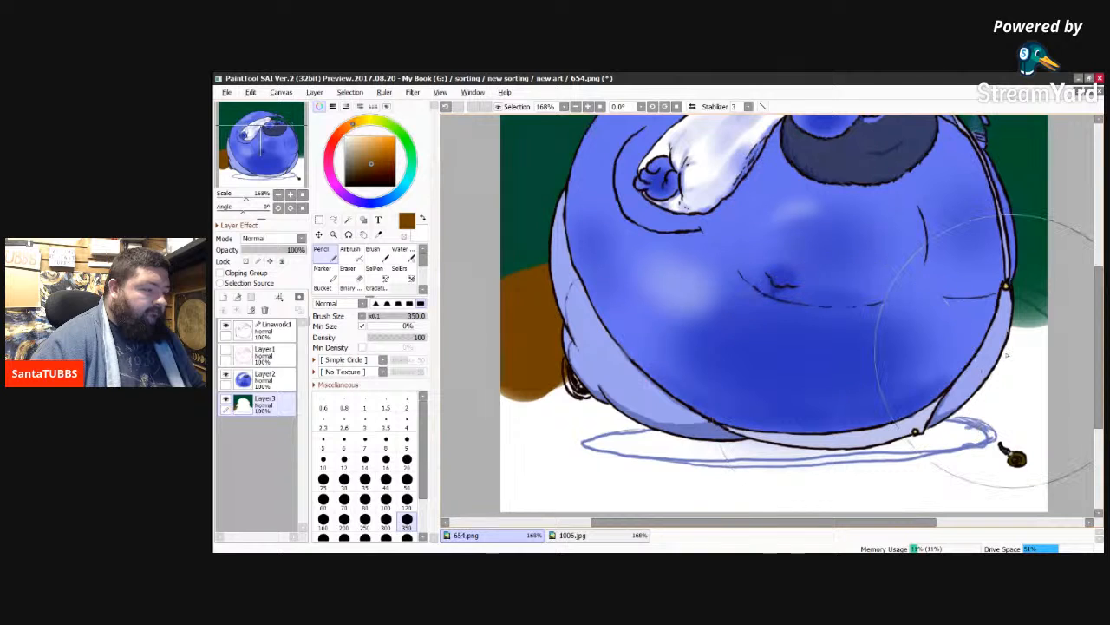
pyautogui.moveTo(1019, 317); pyautogui.dragTo(1024, 332)
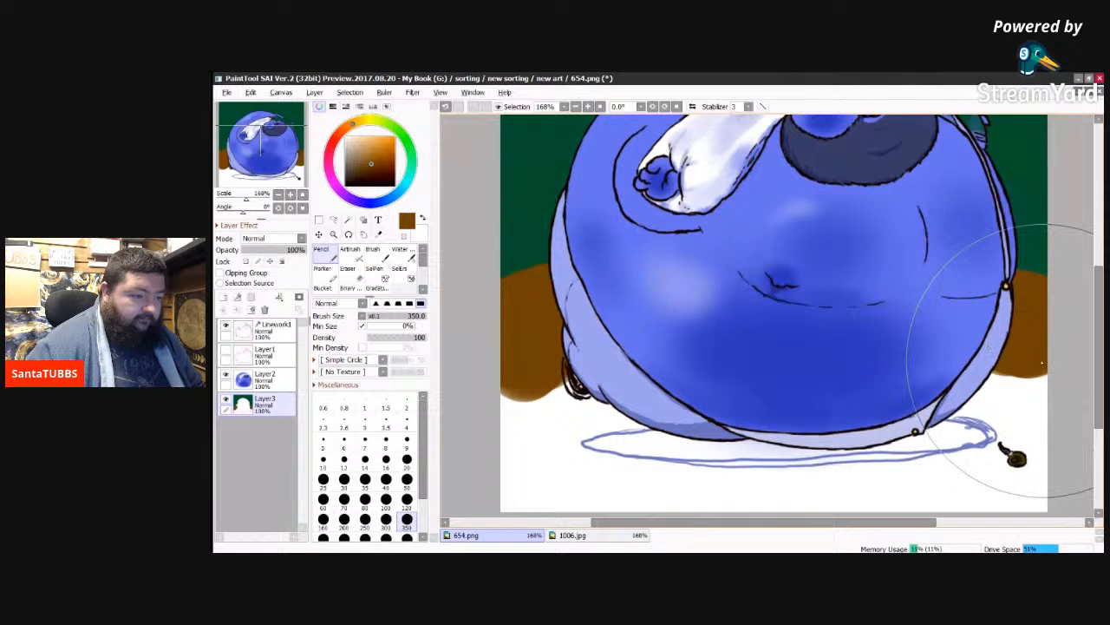
pyautogui.moveTo(1027, 375); pyautogui.dragTo(1014, 433)
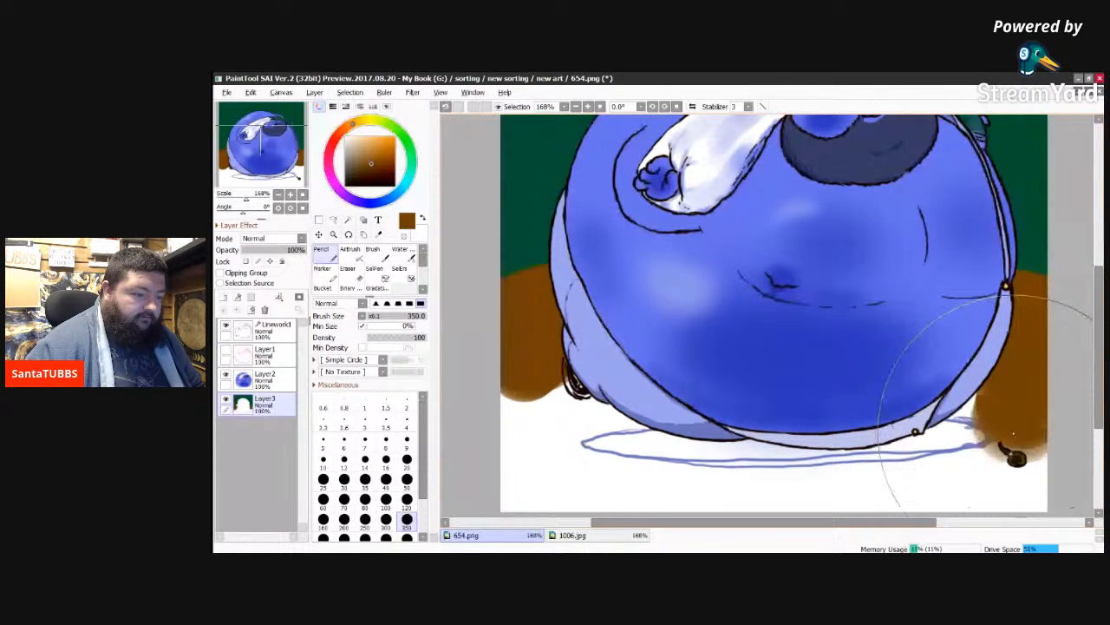
pyautogui.moveTo(1013, 434)
pyautogui.mouseDown()
pyautogui.moveTo(820, 474)
pyautogui.moveTo(550, 470)
pyautogui.moveTo(522, 461)
pyautogui.moveTo(513, 435)
pyautogui.moveTo(546, 414)
pyautogui.mouseUp()
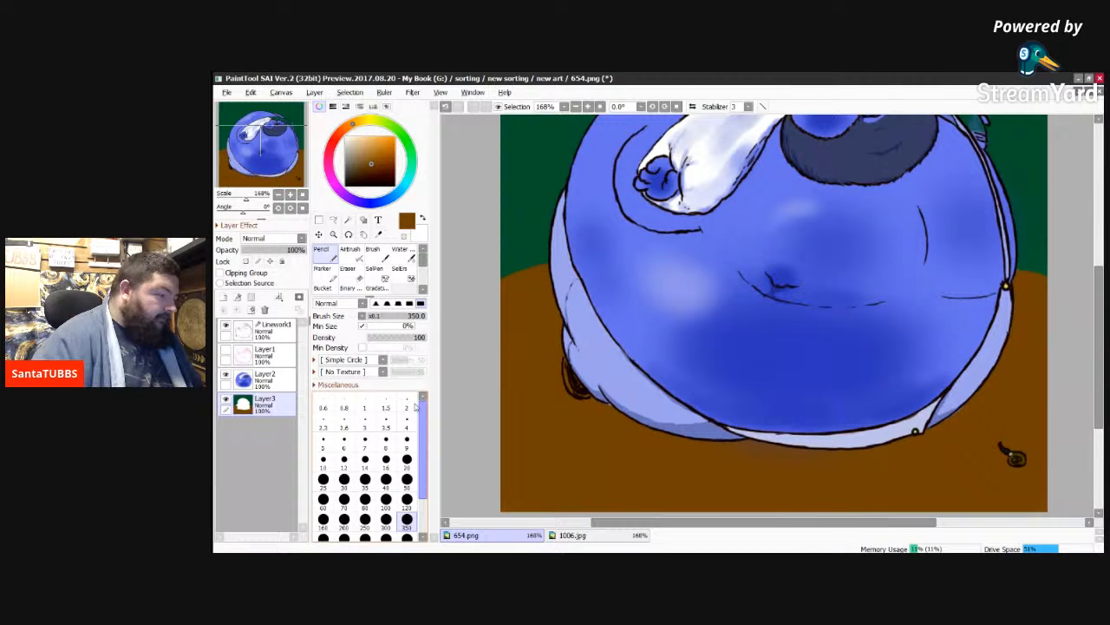
# Step: Switch to the Airbrush and sample the dark reddish brown of the ground shadow beneath the figure in 1006.jpg for use in 654.png
pyautogui.press('v')
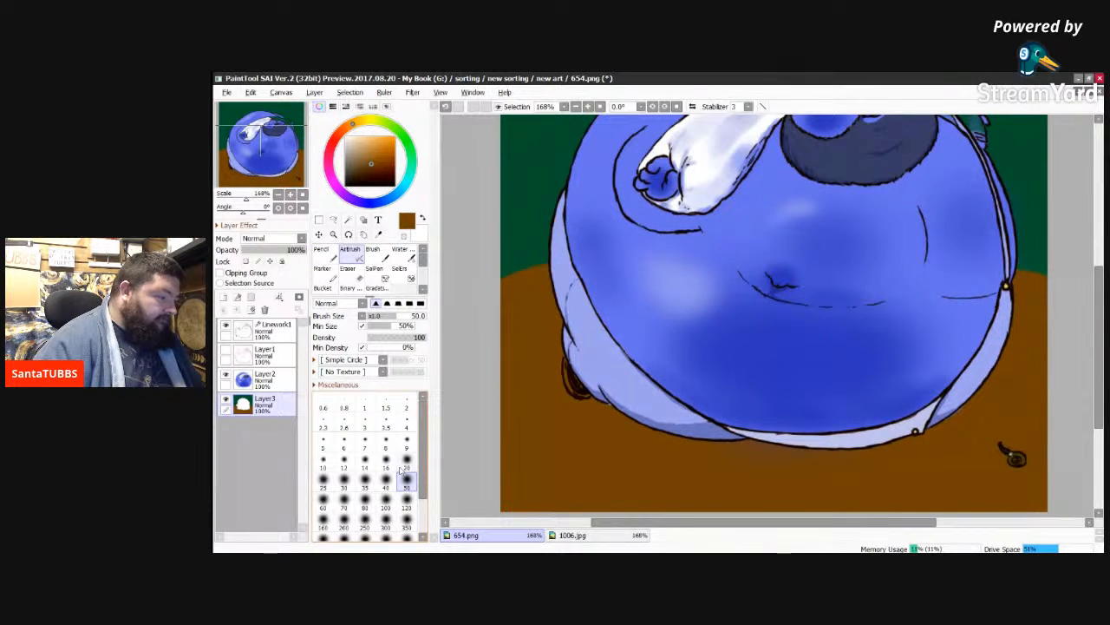
pyautogui.click(572, 534)
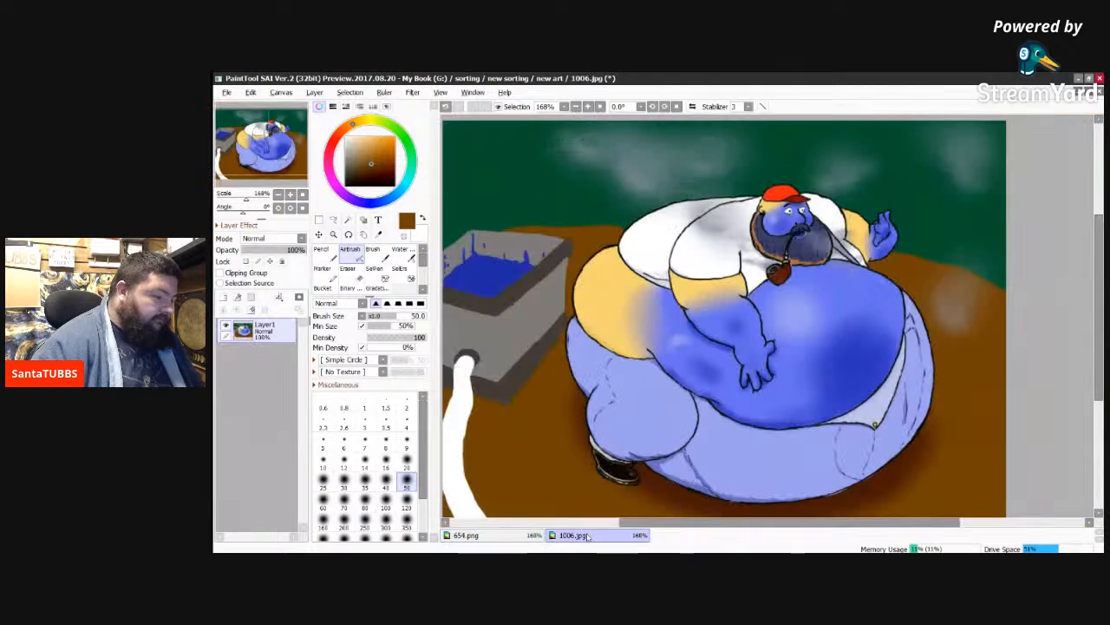
pyautogui.keyDown('alt'); pyautogui.click(680, 492); pyautogui.keyUp('alt')
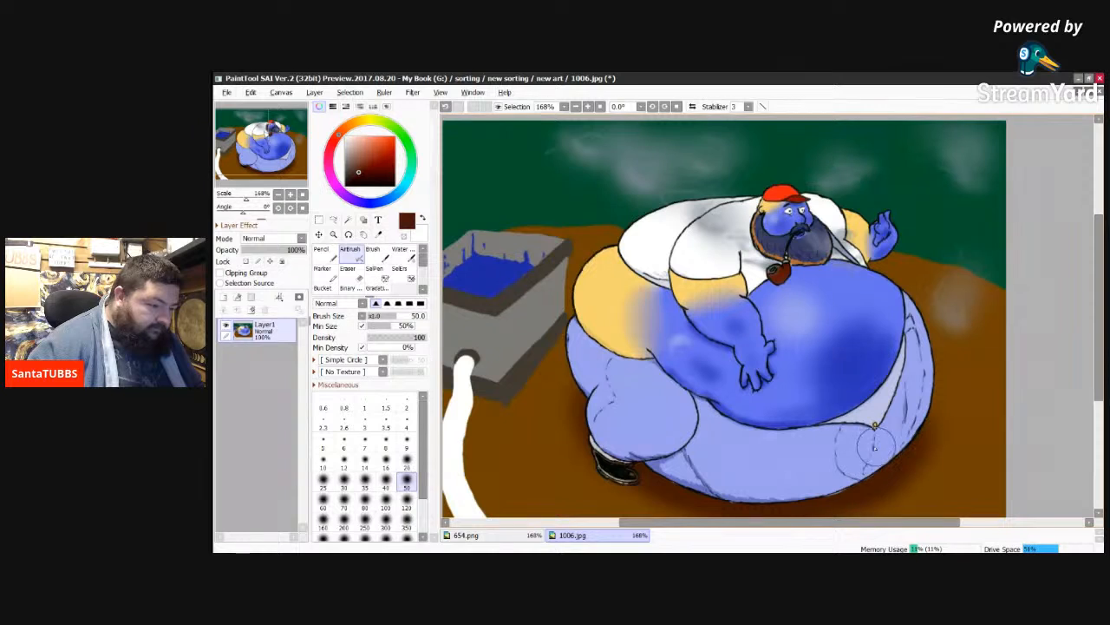
pyautogui.keyDown('alt'); pyautogui.click(885, 468); pyautogui.keyUp('alt')
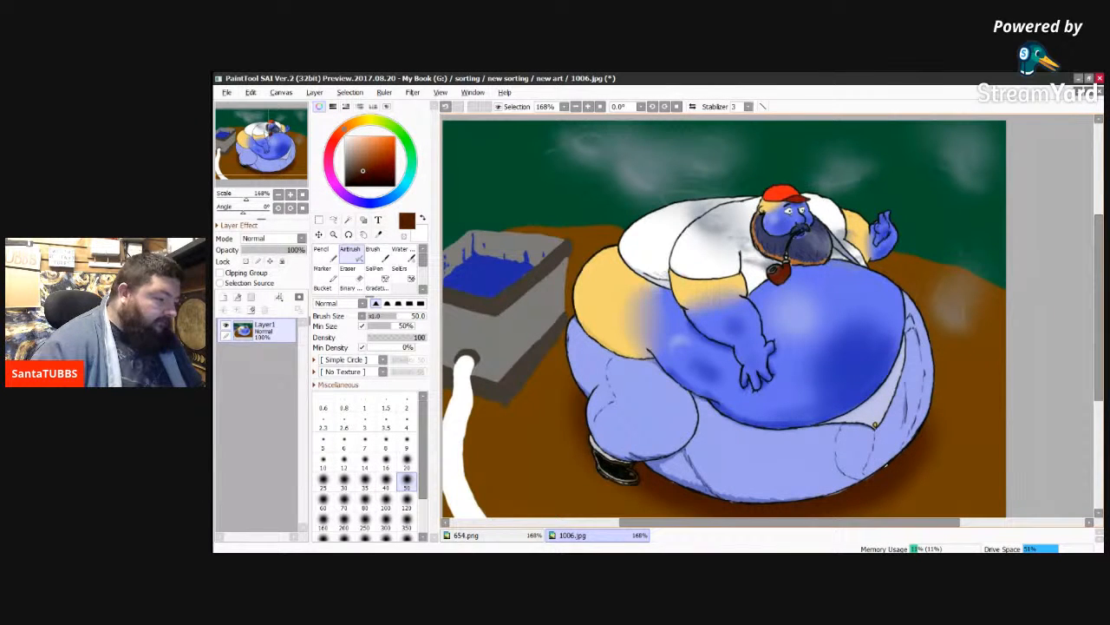
pyautogui.click(502, 535)
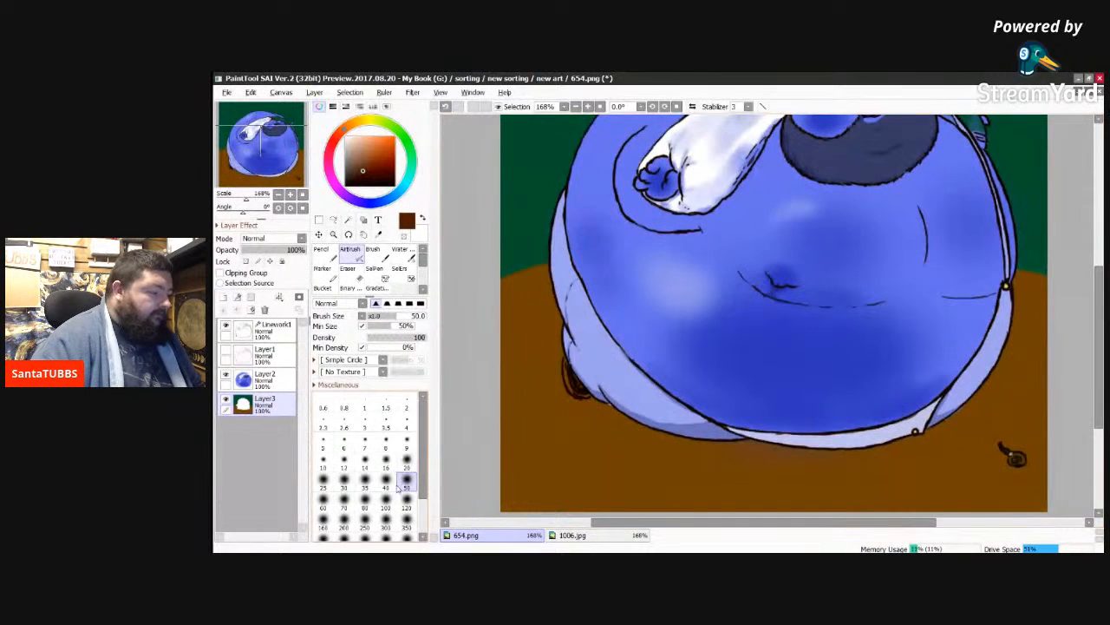
# Step: Shade a soft dark brown shadow on the ground beneath the round figure with the Airbrush at size 250
pyautogui.click(407, 523)
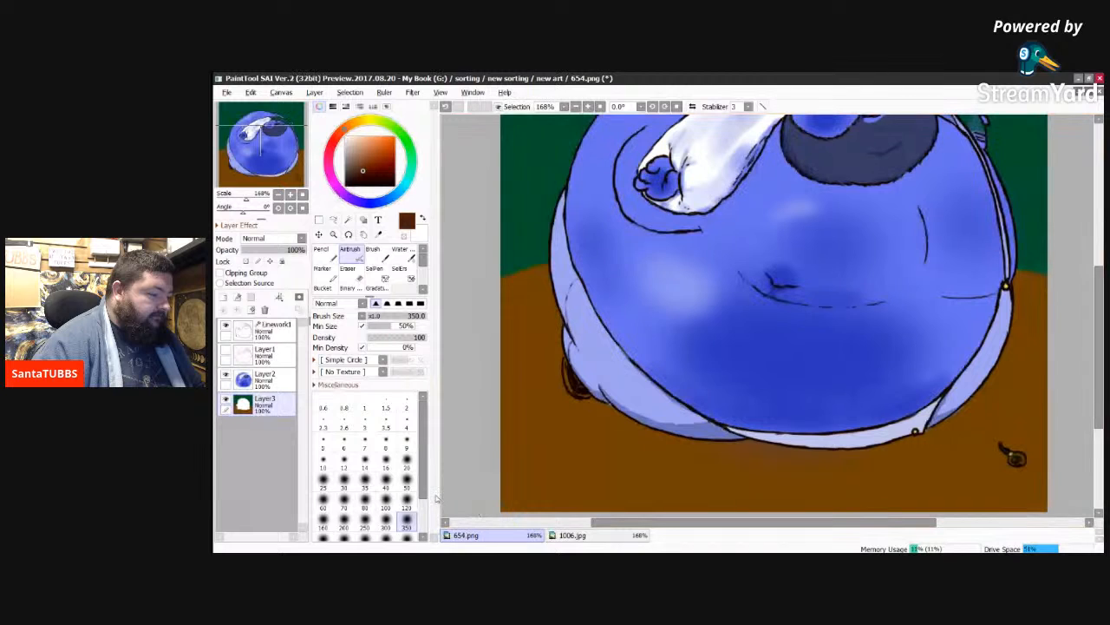
pyautogui.click(407, 505)
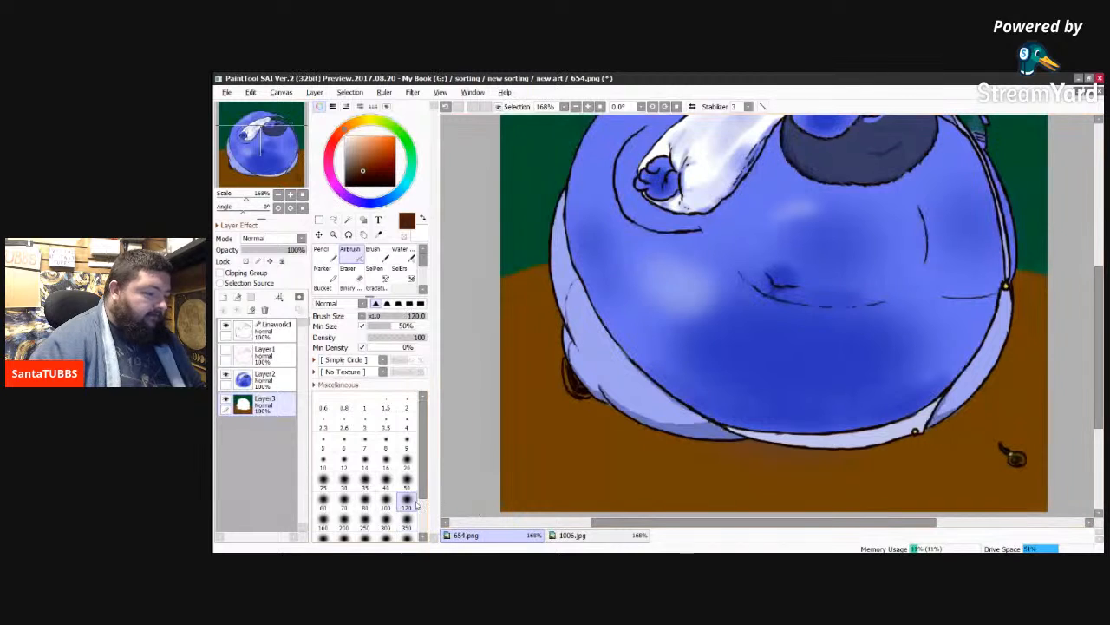
pyautogui.click(364, 522)
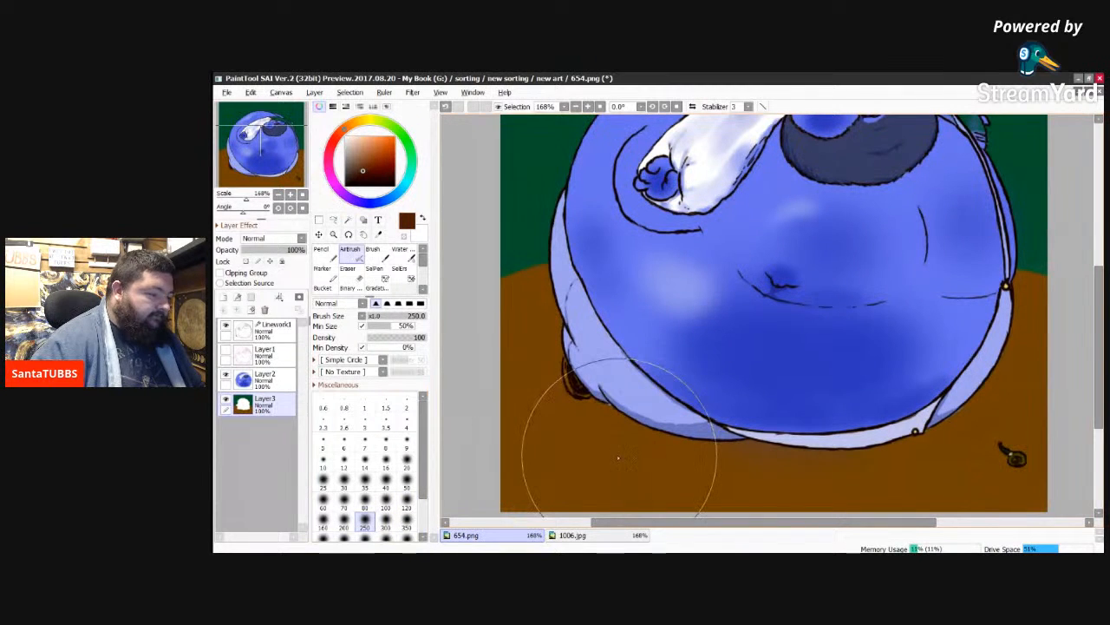
pyautogui.moveTo(623, 436)
pyautogui.mouseDown()
pyautogui.moveTo(723, 457)
pyautogui.moveTo(697, 451)
pyautogui.moveTo(809, 451)
pyautogui.moveTo(903, 433)
pyautogui.moveTo(868, 446)
pyautogui.moveTo(947, 429)
pyautogui.moveTo(613, 440)
pyautogui.moveTo(879, 437)
pyautogui.mouseUp()
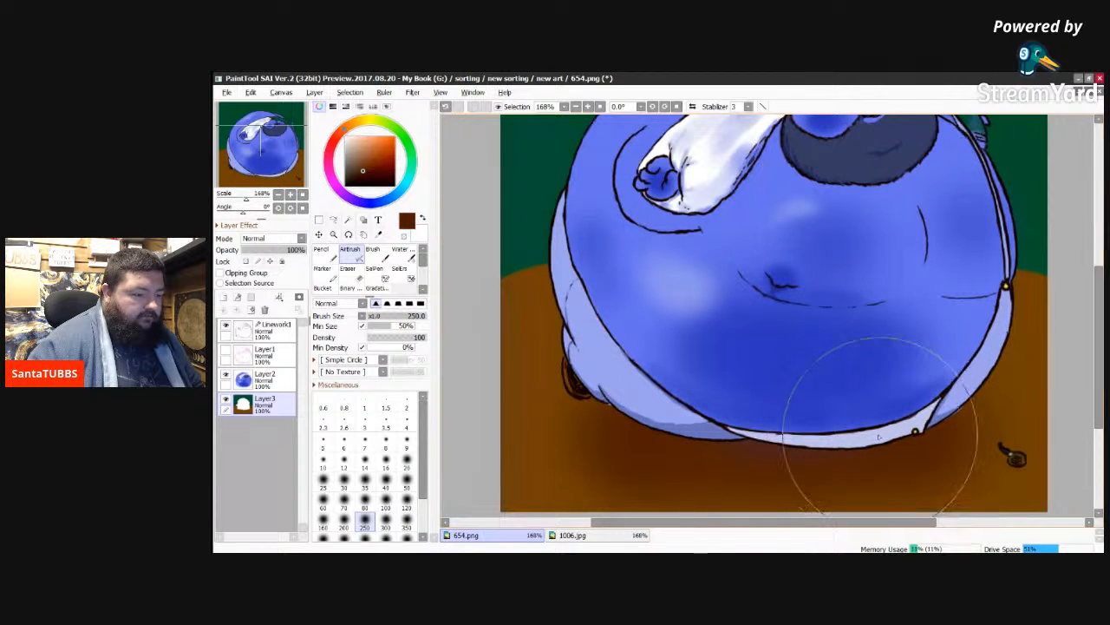
pyautogui.moveTo(879, 436)
pyautogui.mouseDown()
pyautogui.moveTo(634, 438)
pyautogui.moveTo(703, 455)
pyautogui.moveTo(909, 436)
pyautogui.moveTo(648, 438)
pyautogui.moveTo(671, 440)
pyautogui.mouseUp()
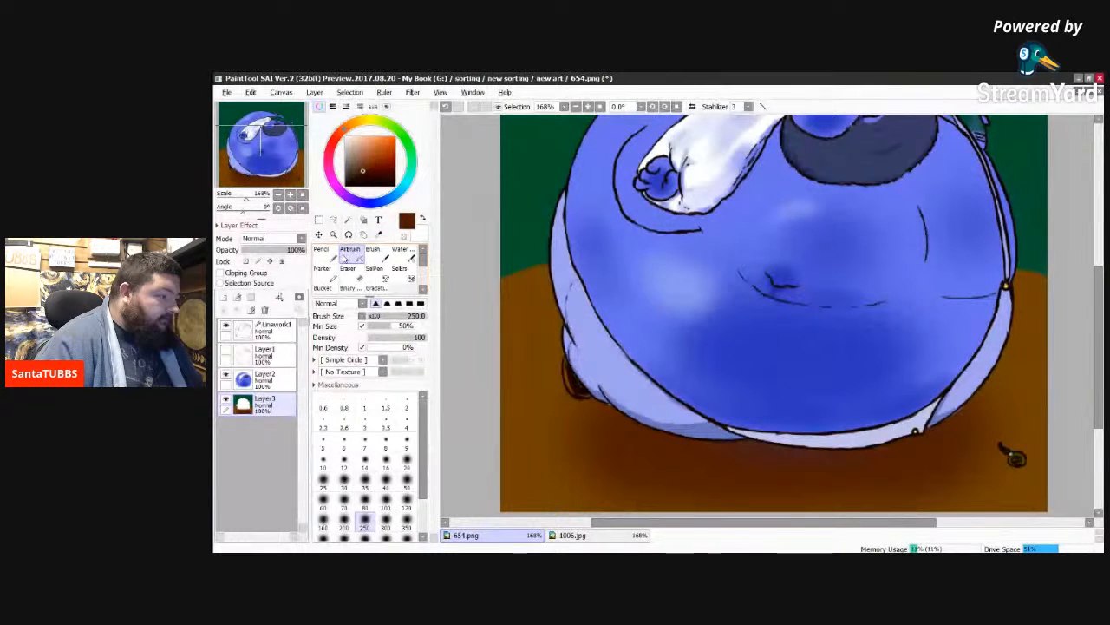
# Step: Sample the dark blue near the navel and paint faint blue patches on the ground on both sides of the figure with the size 50 Brush
pyautogui.click(374, 252)
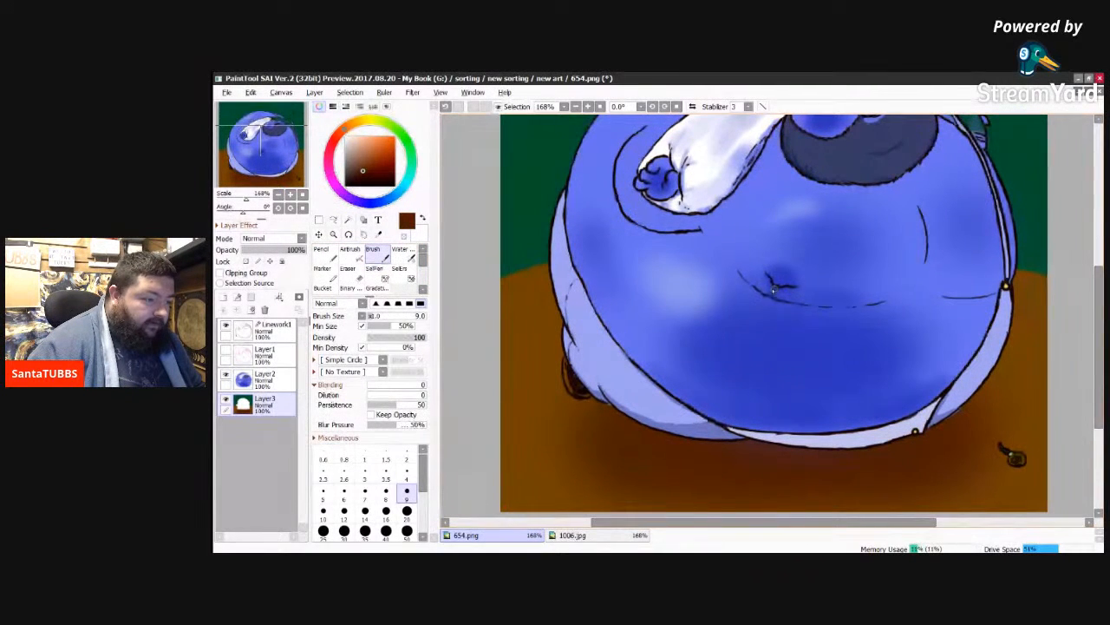
pyautogui.keyDown('alt'); pyautogui.click(774, 290); pyautogui.keyUp('alt')
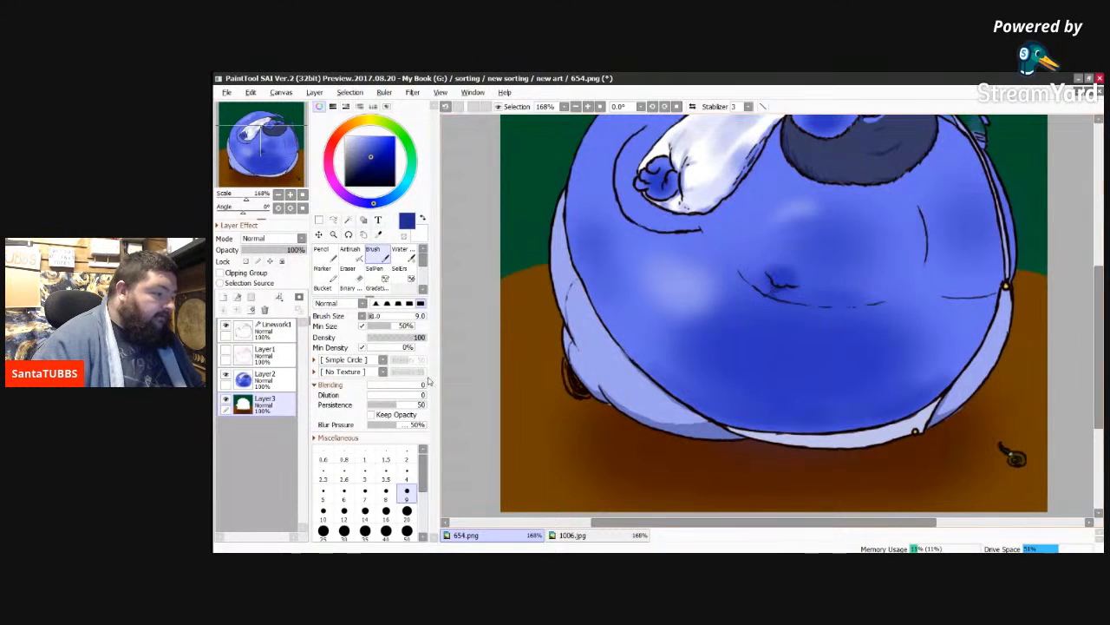
pyautogui.click(407, 530)
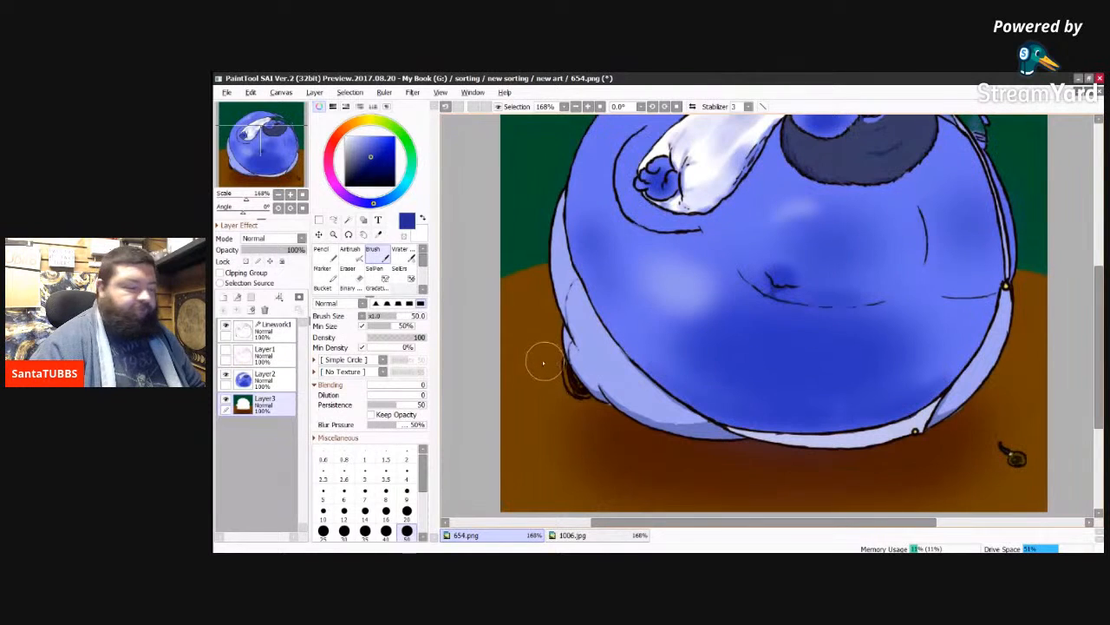
pyautogui.moveTo(539, 356)
pyautogui.mouseDown()
pyautogui.moveTo(549, 346)
pyautogui.moveTo(525, 341)
pyautogui.moveTo(557, 333)
pyautogui.moveTo(537, 341)
pyautogui.moveTo(582, 339)
pyautogui.moveTo(559, 343)
pyautogui.moveTo(583, 344)
pyautogui.moveTo(563, 348)
pyautogui.moveTo(600, 355)
pyautogui.mouseUp()
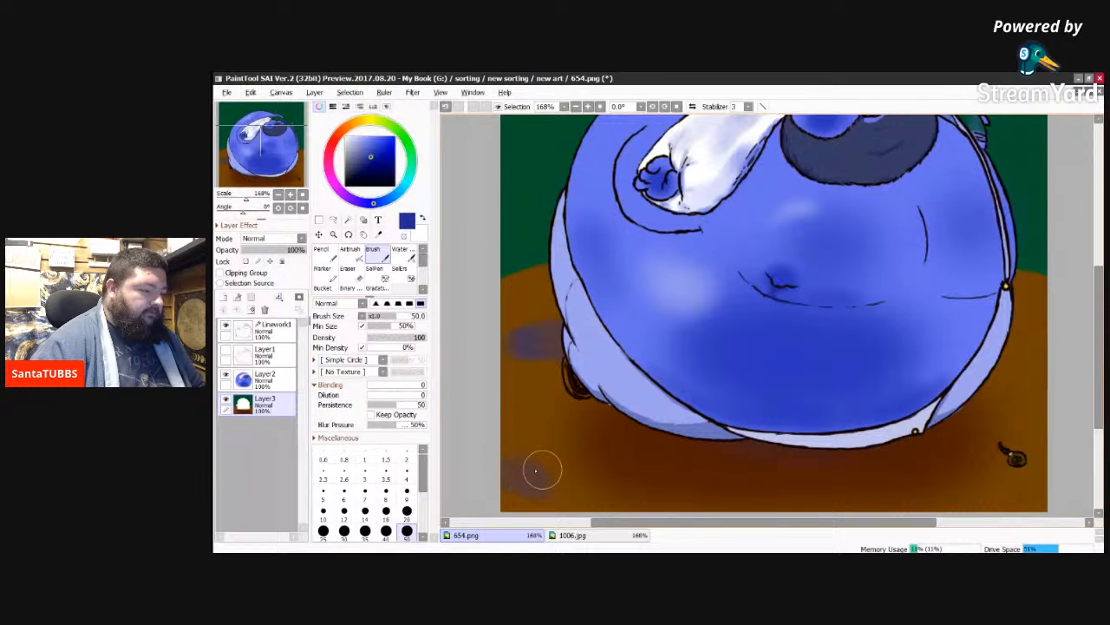
pyautogui.moveTo(542, 469); pyautogui.dragTo(583, 481)
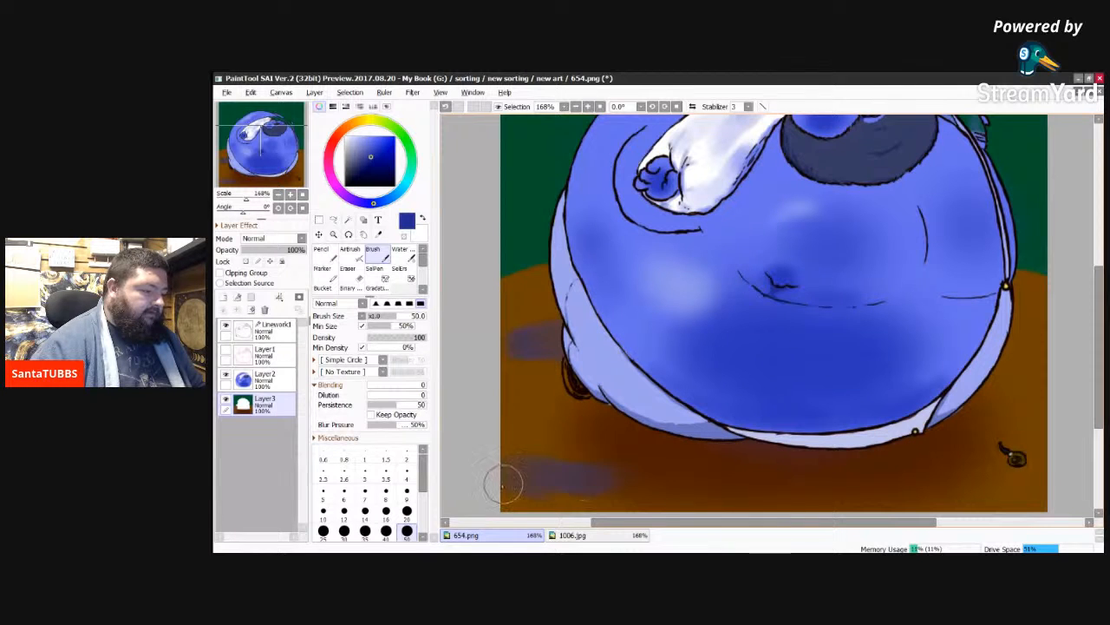
pyautogui.moveTo(507, 497); pyautogui.dragTo(555, 503)
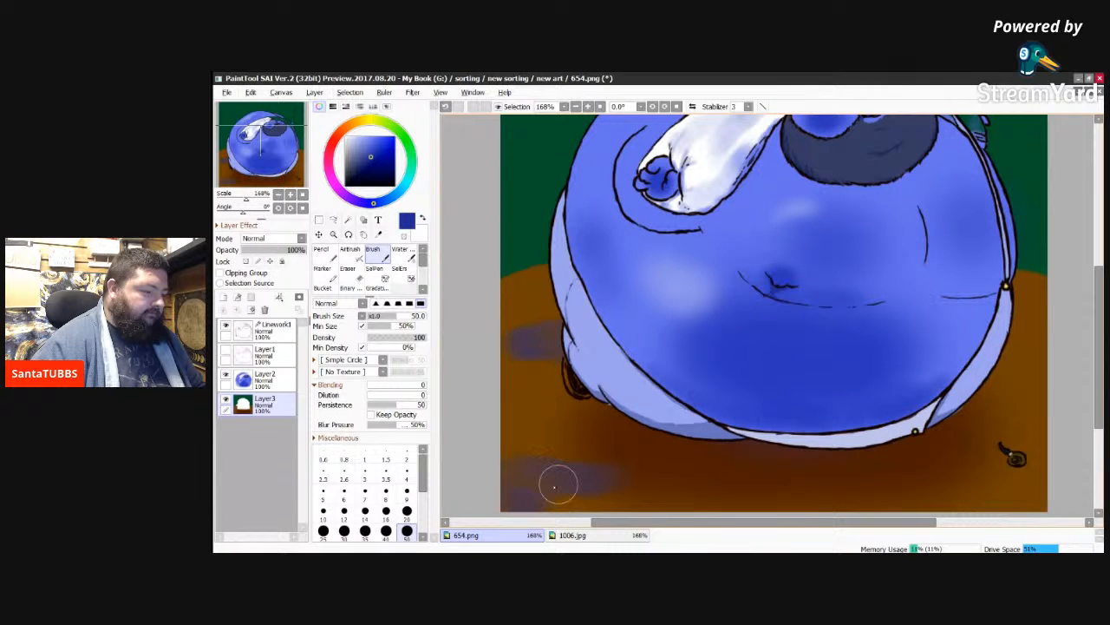
pyautogui.moveTo(1027, 387); pyautogui.dragTo(986, 384)
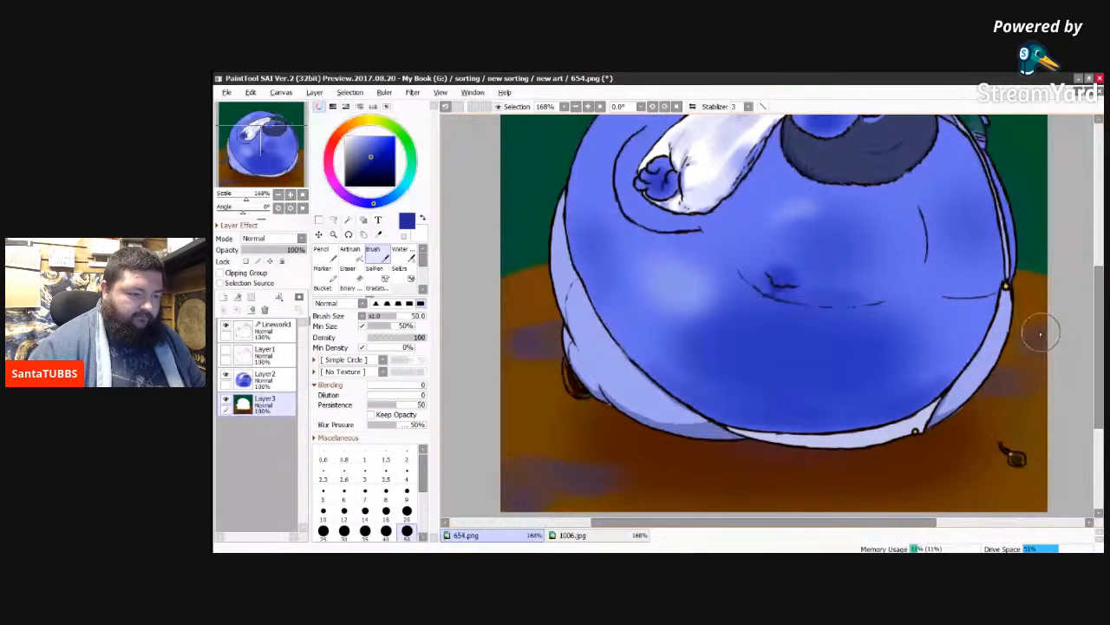
pyautogui.moveTo(1041, 333); pyautogui.dragTo(978, 348)
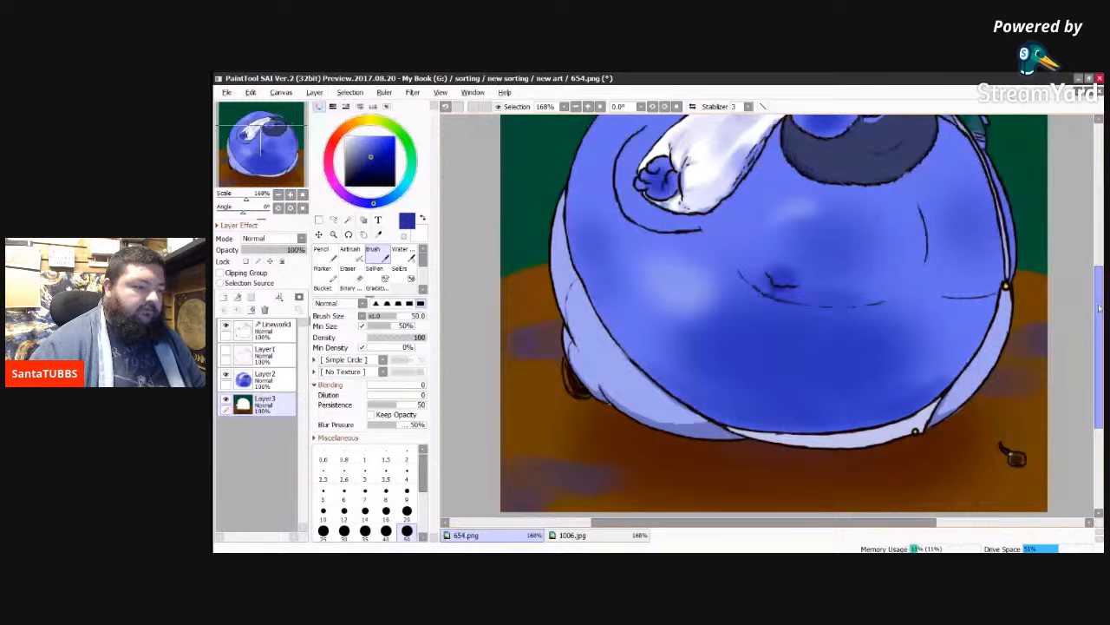
# Step: Erase the green covering the far sleeve, from beside the cap down to the hand, on Layer3 with the size 20 Eraser
pyautogui.scroll(2, 1100, 308)
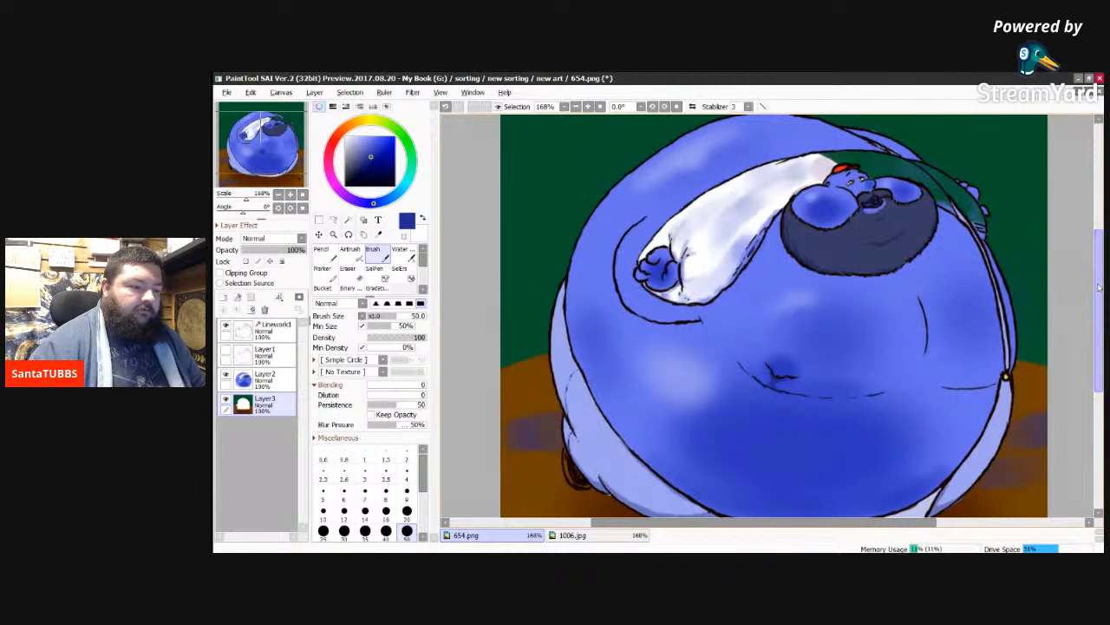
pyautogui.scroll(2, 1100, 288)
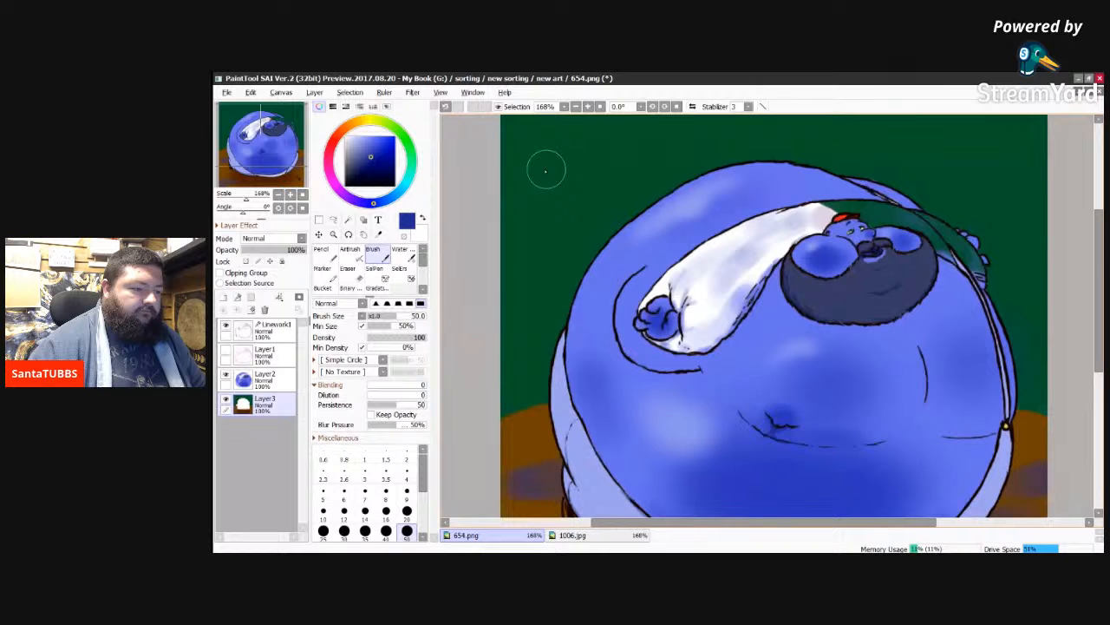
pyautogui.click(407, 511)
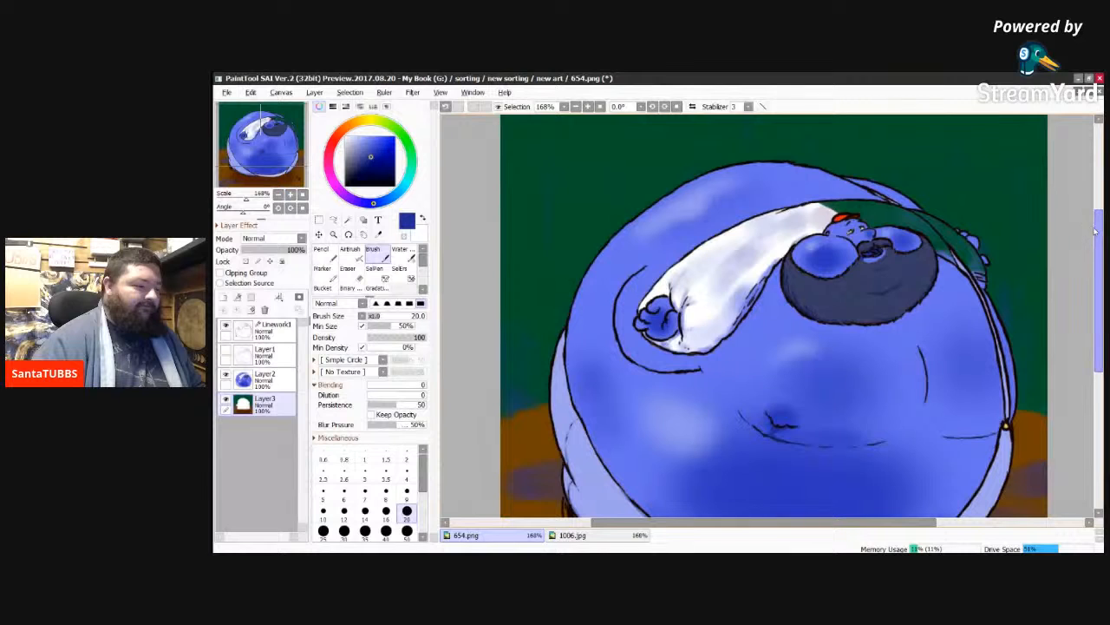
pyautogui.moveTo(1098, 235)
pyautogui.mouseDown()
pyautogui.moveTo(1098, 289)
pyautogui.moveTo(1100, 253)
pyautogui.mouseUp()
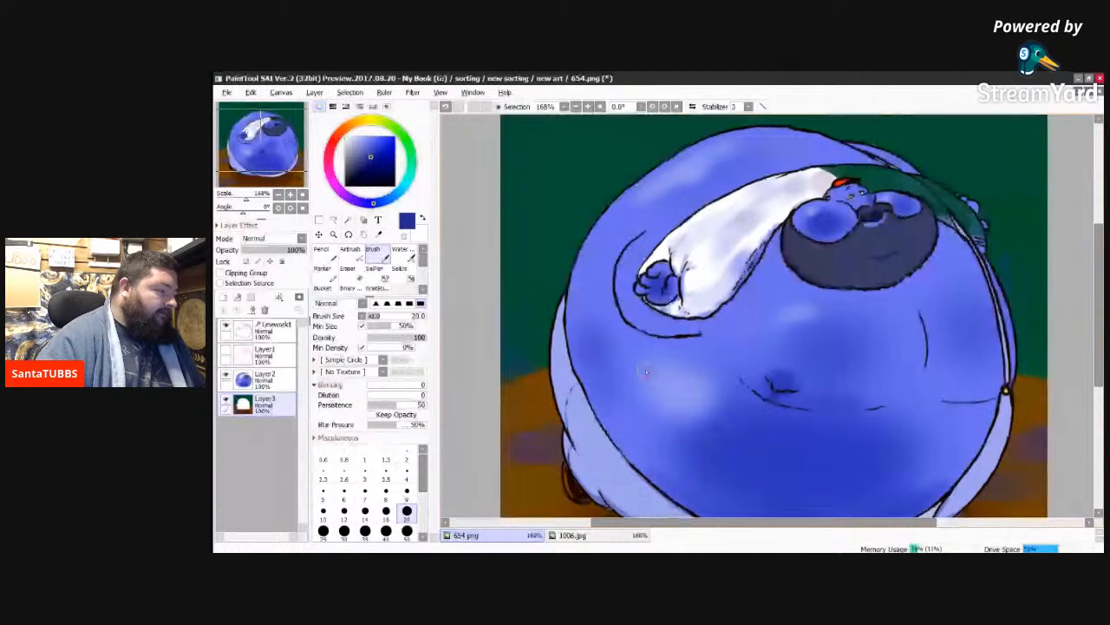
pyautogui.press('e')
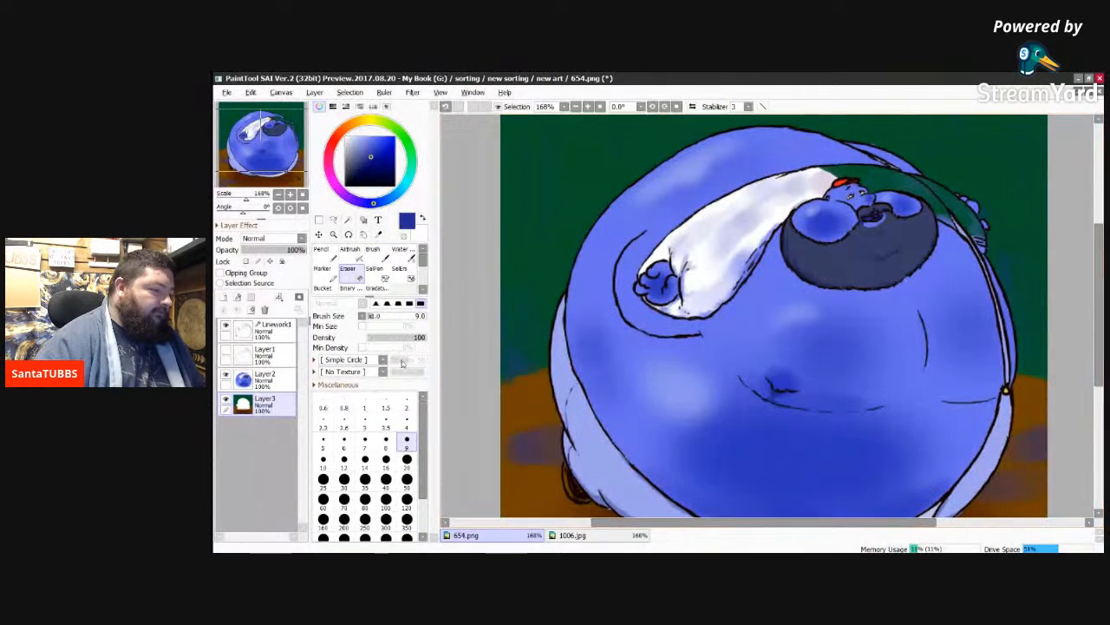
pyautogui.click(406, 460)
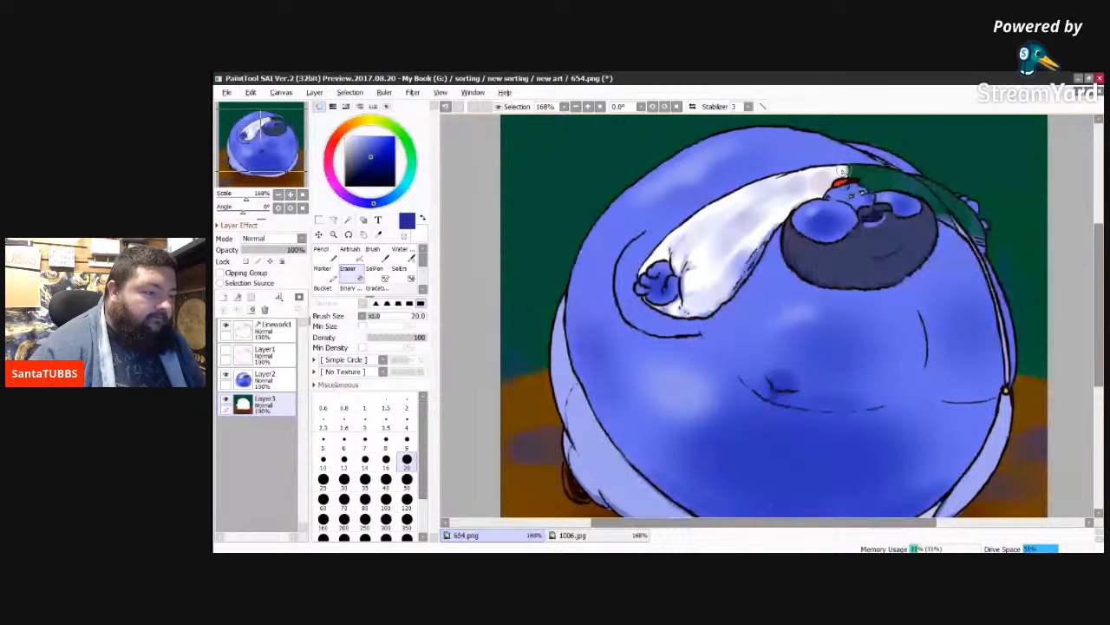
pyautogui.moveTo(841, 171)
pyautogui.mouseDown()
pyautogui.moveTo(876, 184)
pyautogui.moveTo(902, 184)
pyautogui.moveTo(898, 175)
pyautogui.moveTo(926, 196)
pyautogui.moveTo(917, 184)
pyautogui.moveTo(987, 225)
pyautogui.moveTo(959, 215)
pyautogui.moveTo(979, 236)
pyautogui.mouseUp()
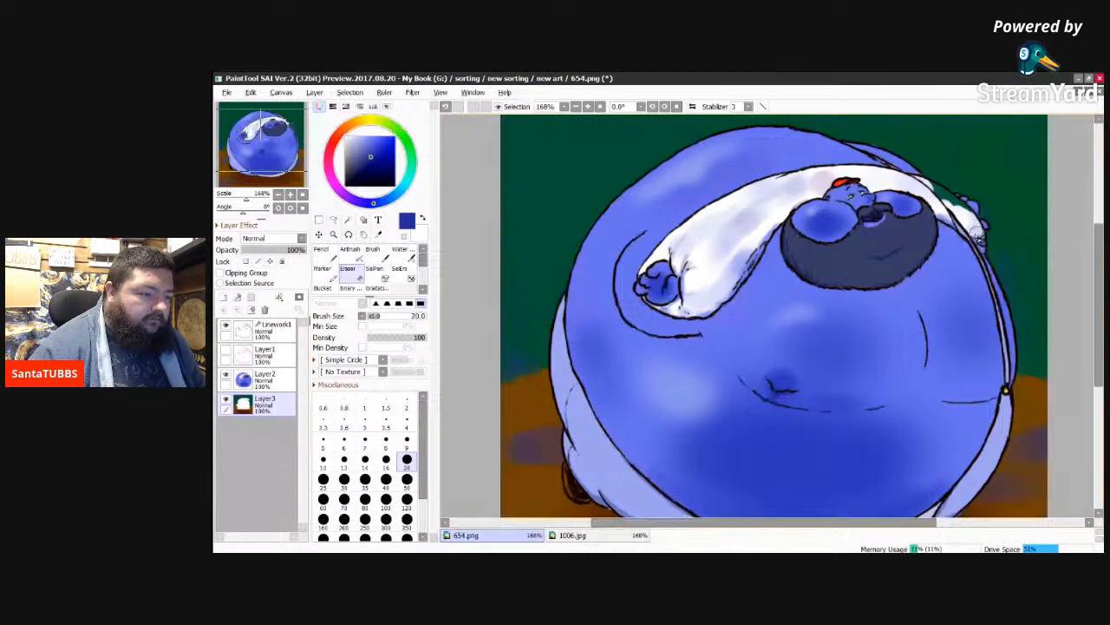
pyautogui.moveTo(979, 234); pyautogui.dragTo(963, 215)
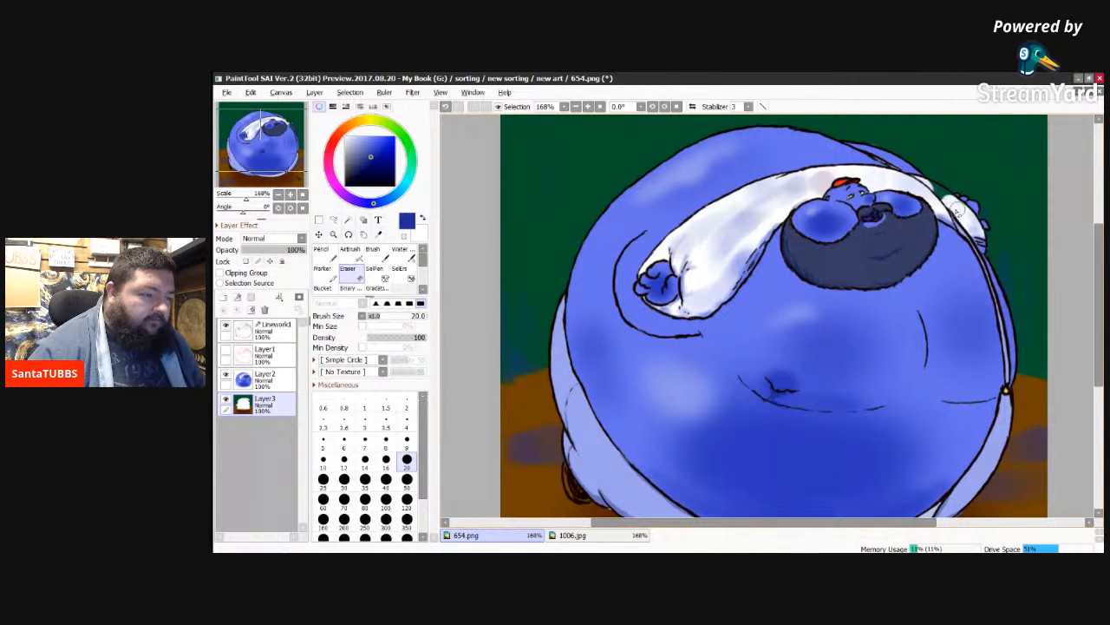
# Step: Erase the leftover green along the far shoulder and the brown covering the shoe on Layer3 with the size 20 Eraser
pyautogui.moveTo(957, 210); pyautogui.dragTo(926, 188)
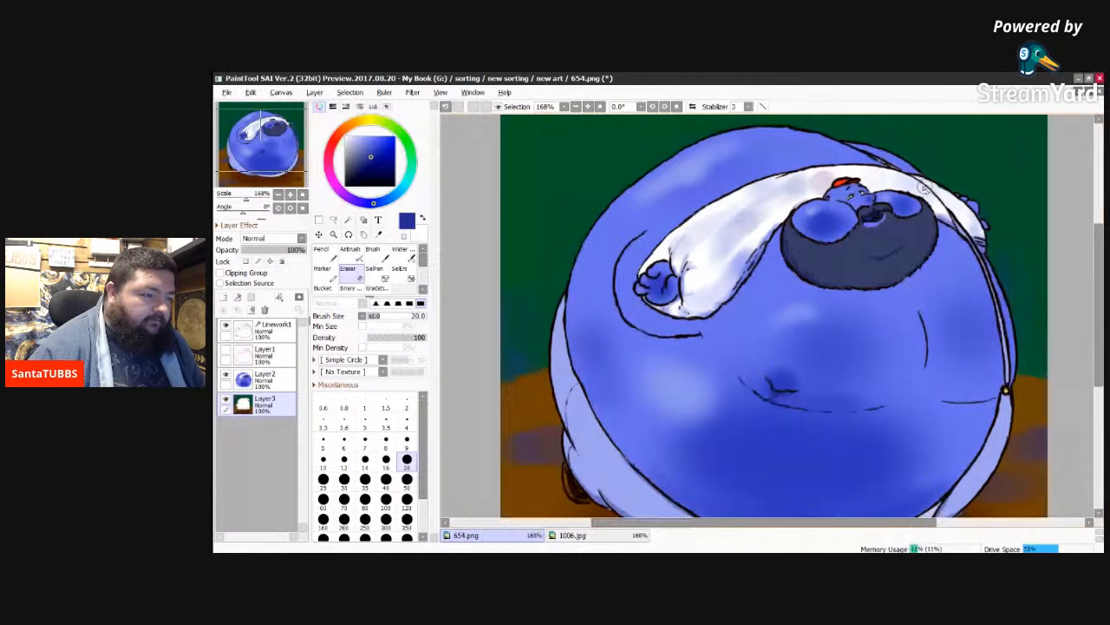
pyautogui.moveTo(926, 189)
pyautogui.mouseDown()
pyautogui.moveTo(949, 200)
pyautogui.moveTo(958, 225)
pyautogui.moveTo(914, 204)
pyautogui.mouseUp()
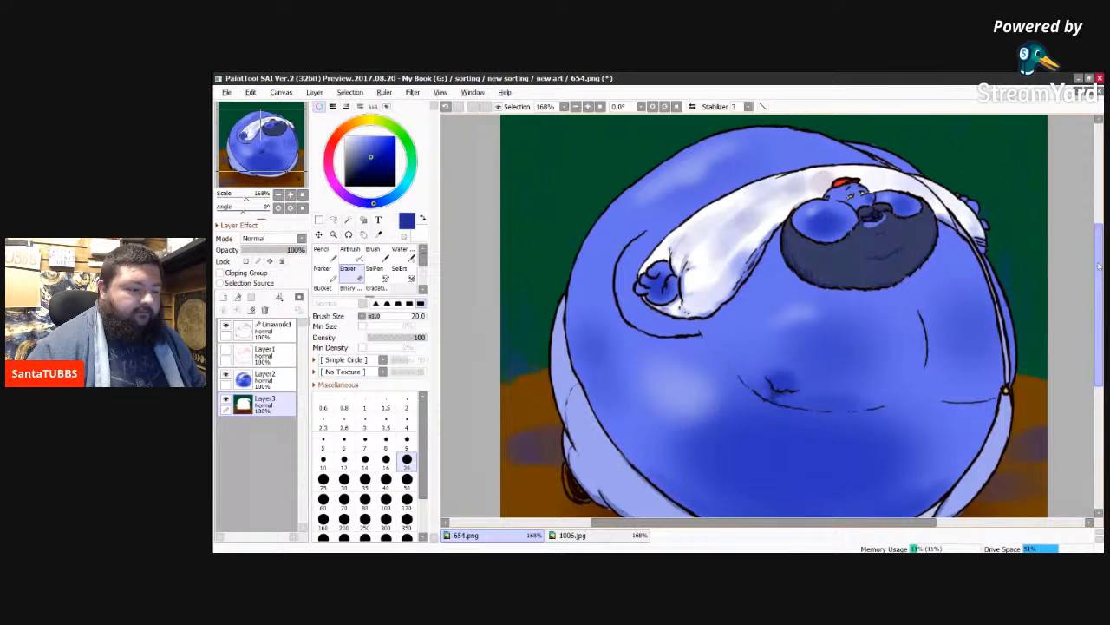
pyautogui.moveTo(1099, 266); pyautogui.dragTo(1099, 302)
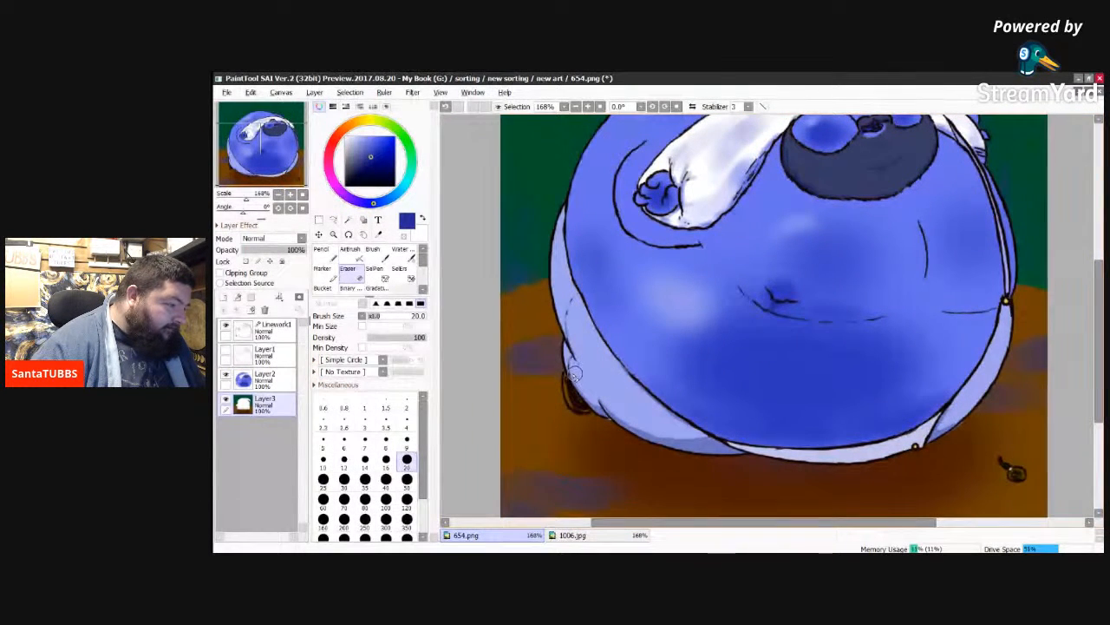
pyautogui.moveTo(571, 376); pyautogui.dragTo(572, 393)
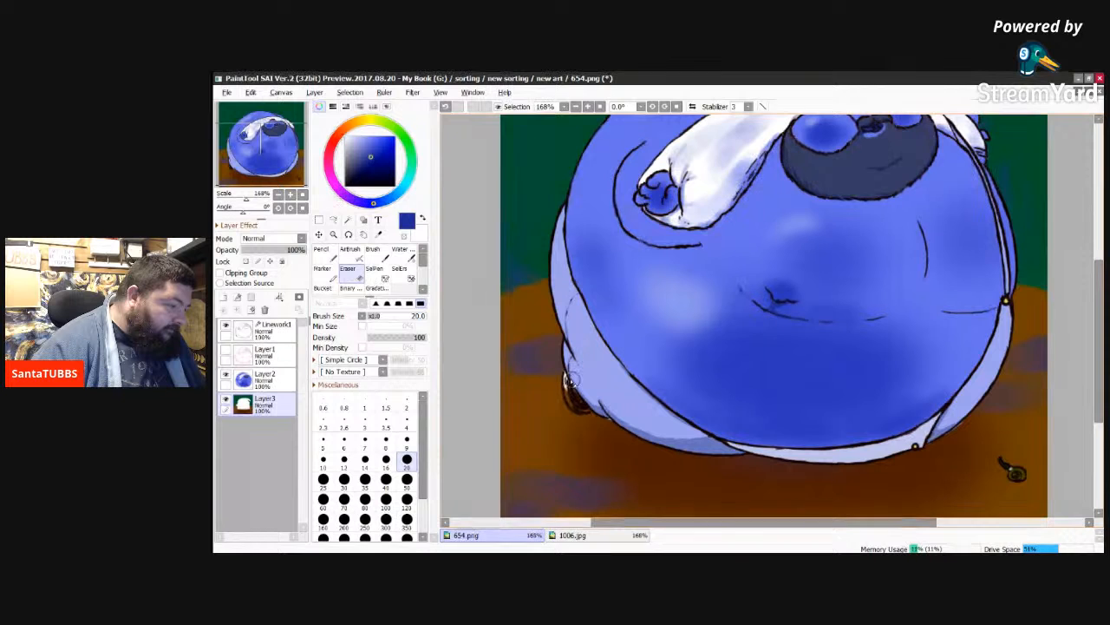
pyautogui.moveTo(573, 379); pyautogui.dragTo(579, 402)
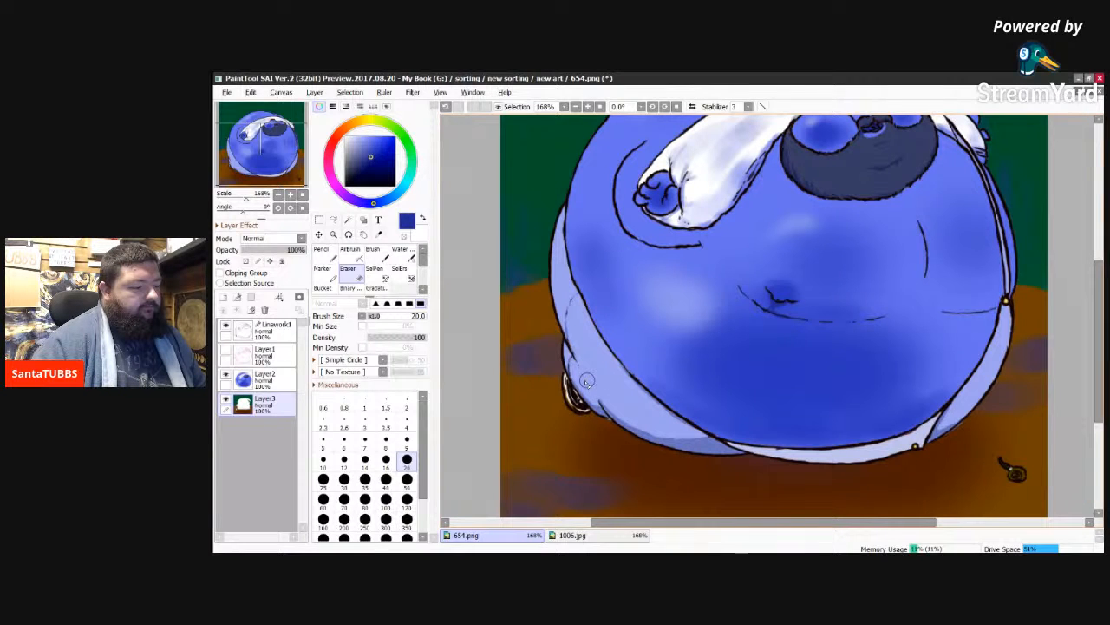
pyautogui.moveTo(587, 382); pyautogui.dragTo(579, 401)
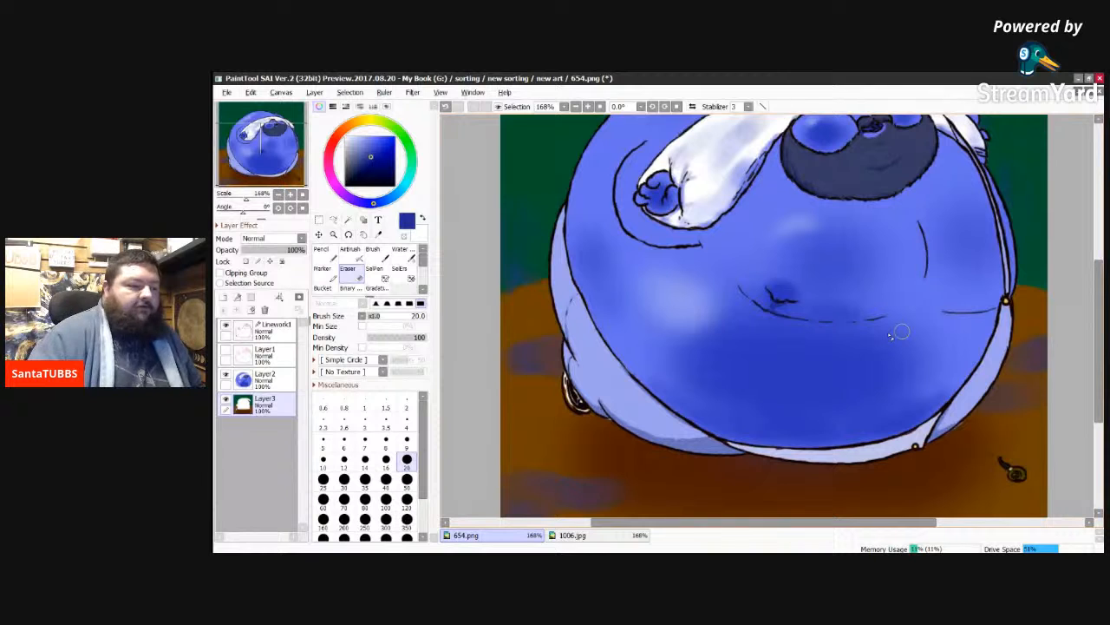
# Step: Sample the grey shirt shading in 1006.jpg and set up the Airbrush at size 120 on Layer2 of 654.png
pyautogui.click(573, 535)
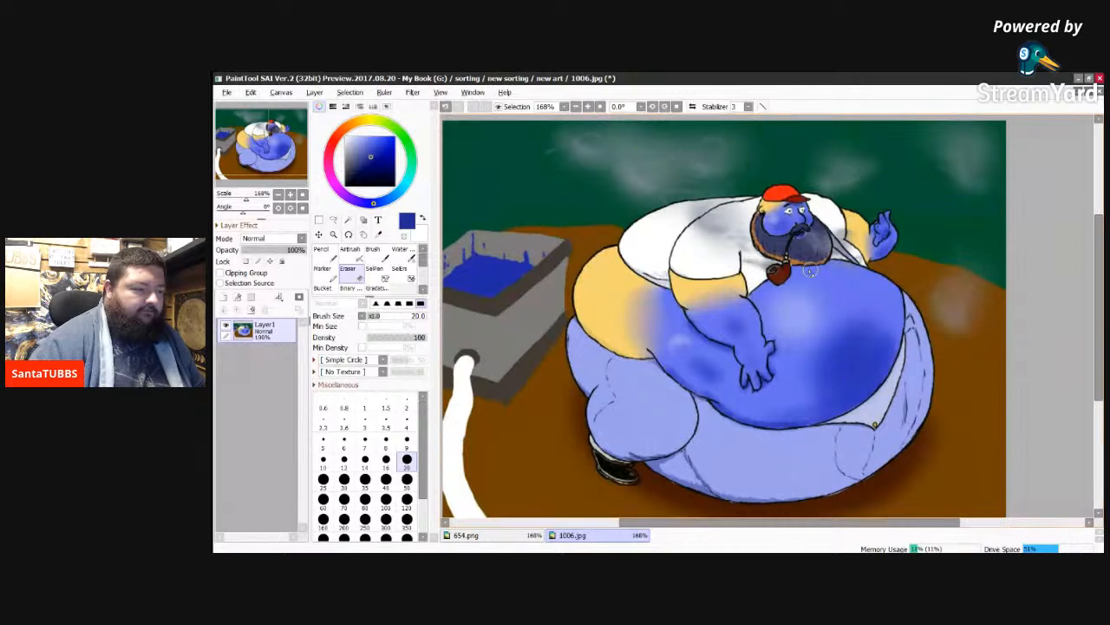
pyautogui.keyDown('alt'); pyautogui.click(719, 227); pyautogui.keyUp('alt')
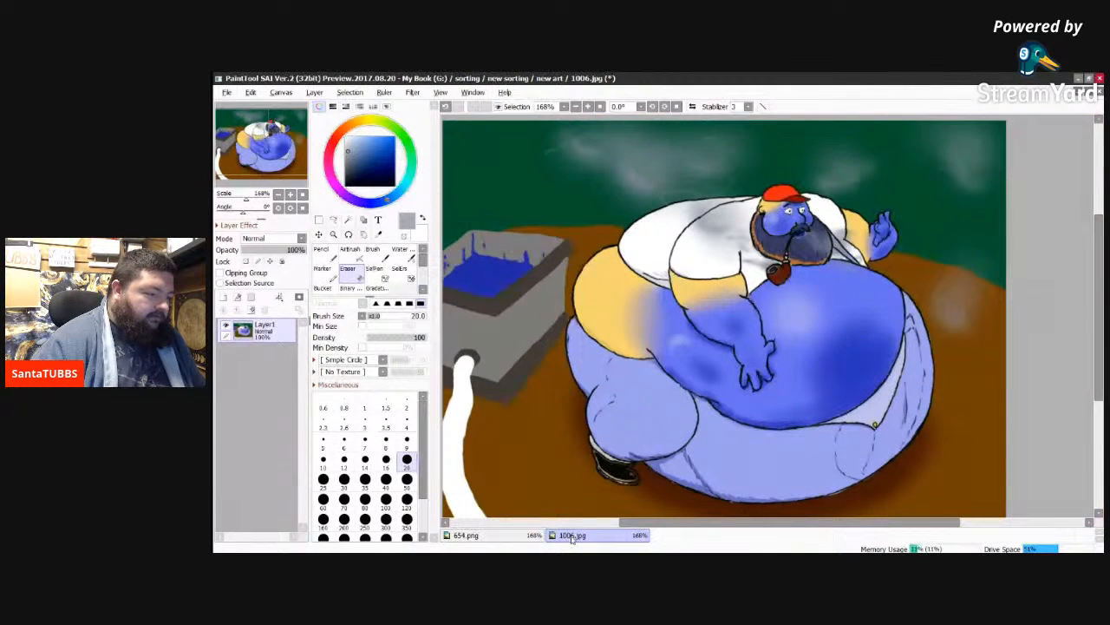
pyautogui.click(466, 536)
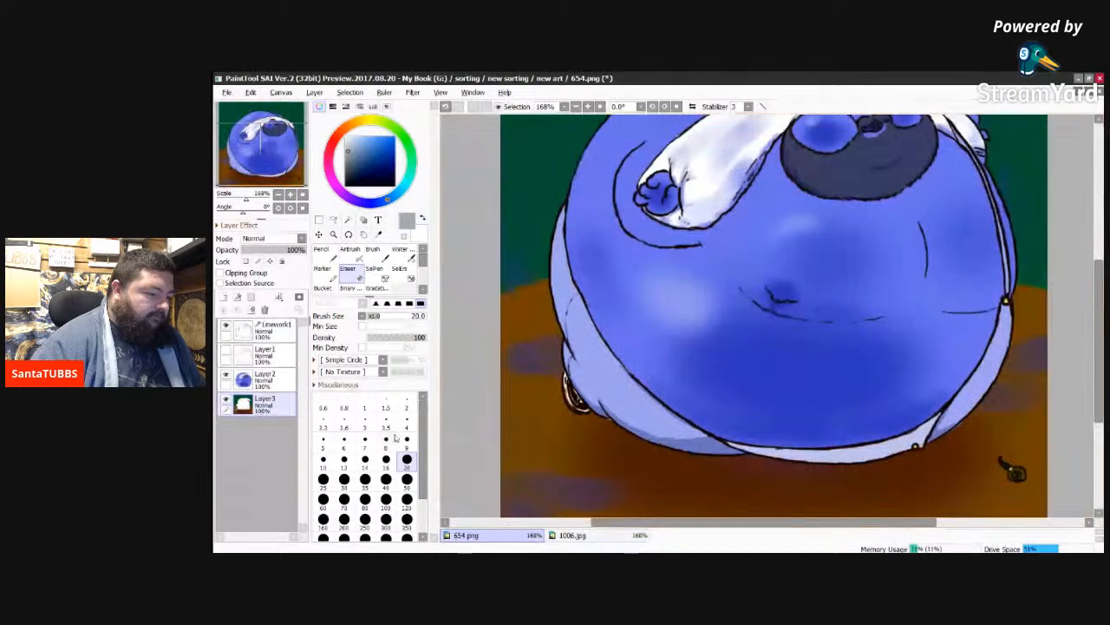
pyautogui.click(279, 334)
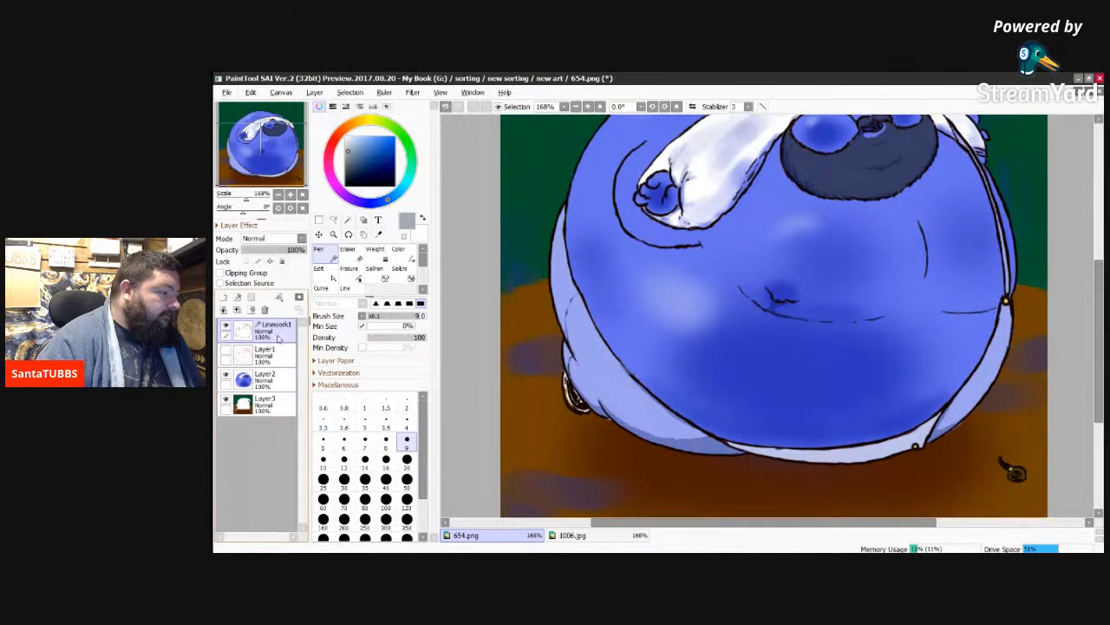
pyautogui.click(280, 381)
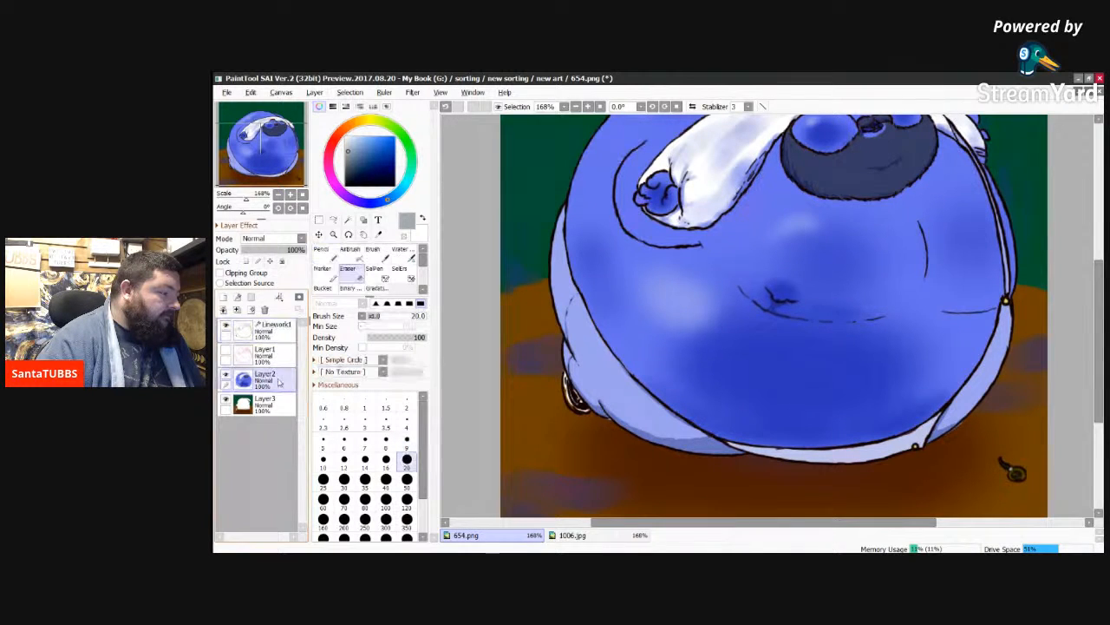
pyautogui.click(351, 257)
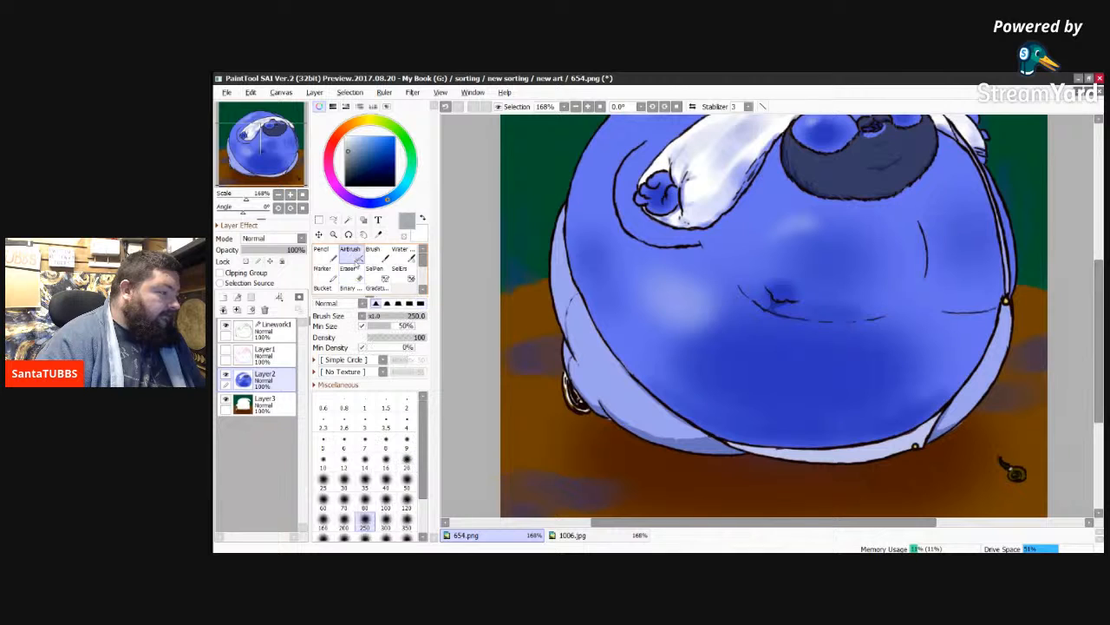
pyautogui.click(406, 521)
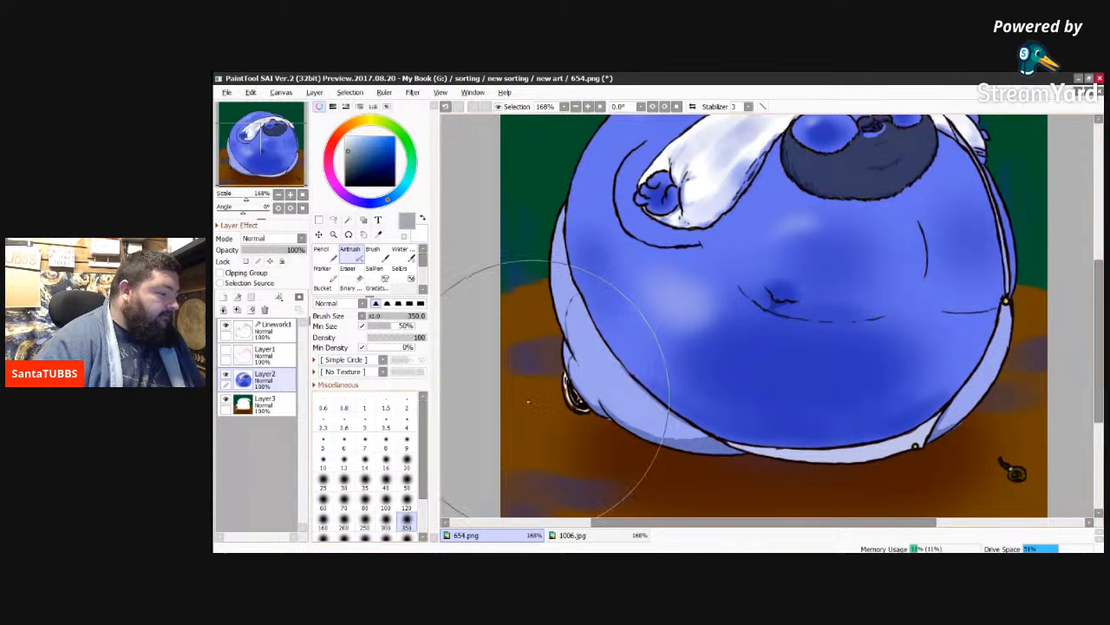
pyautogui.click(407, 507)
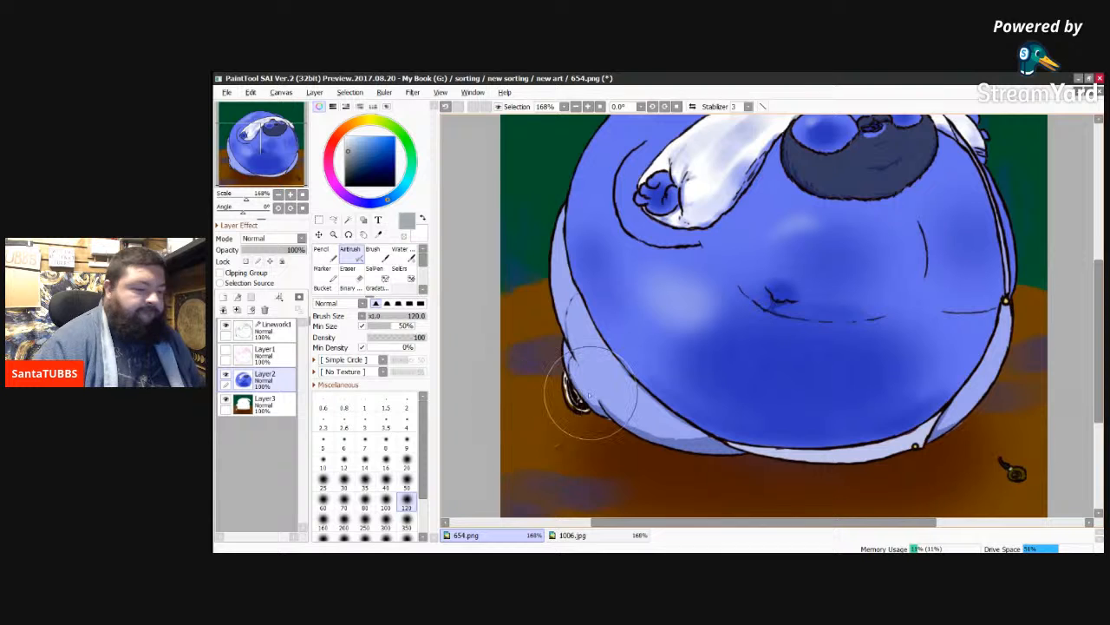
# Step: Paint soft grey clouds in the green background on both sides of the figure with the size 120 Airbrush
pyautogui.moveTo(1099, 315); pyautogui.dragTo(1100, 322)
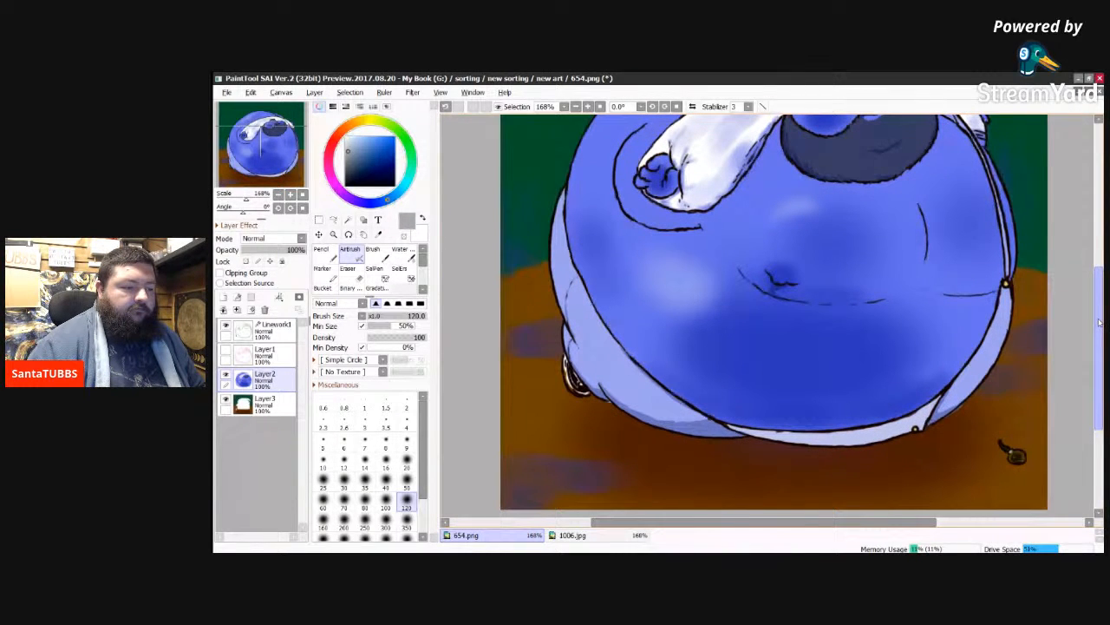
pyautogui.moveTo(1099, 322); pyautogui.dragTo(1099, 242)
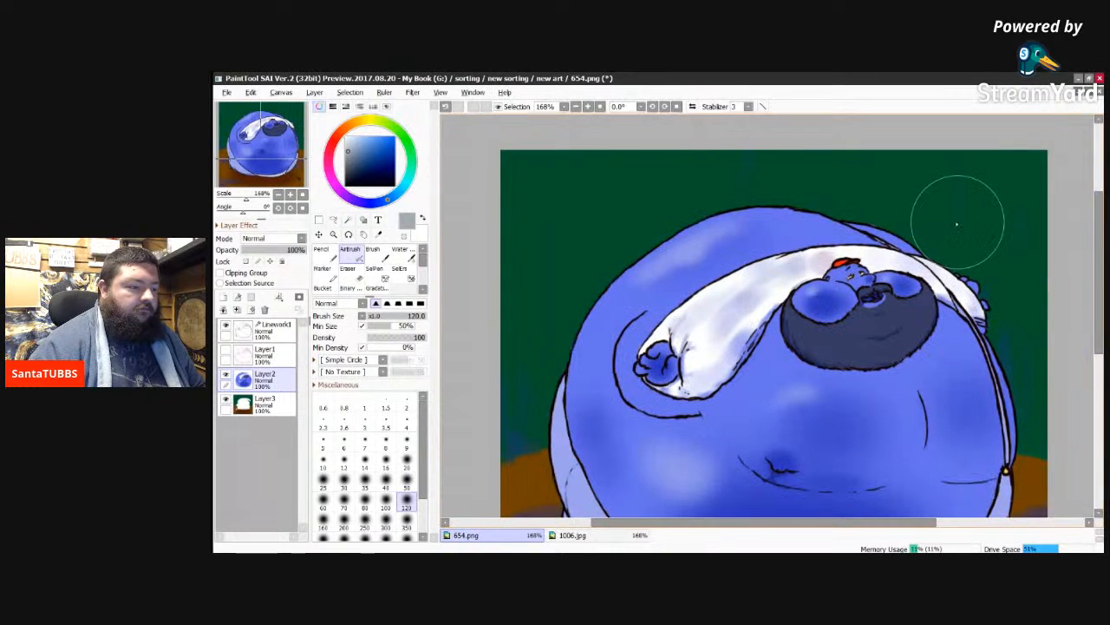
pyautogui.moveTo(570, 222)
pyautogui.mouseDown()
pyautogui.moveTo(614, 225)
pyautogui.moveTo(604, 229)
pyautogui.moveTo(634, 239)
pyautogui.moveTo(543, 230)
pyautogui.moveTo(493, 198)
pyautogui.moveTo(538, 226)
pyautogui.moveTo(517, 222)
pyautogui.moveTo(512, 236)
pyautogui.moveTo(575, 235)
pyautogui.mouseUp()
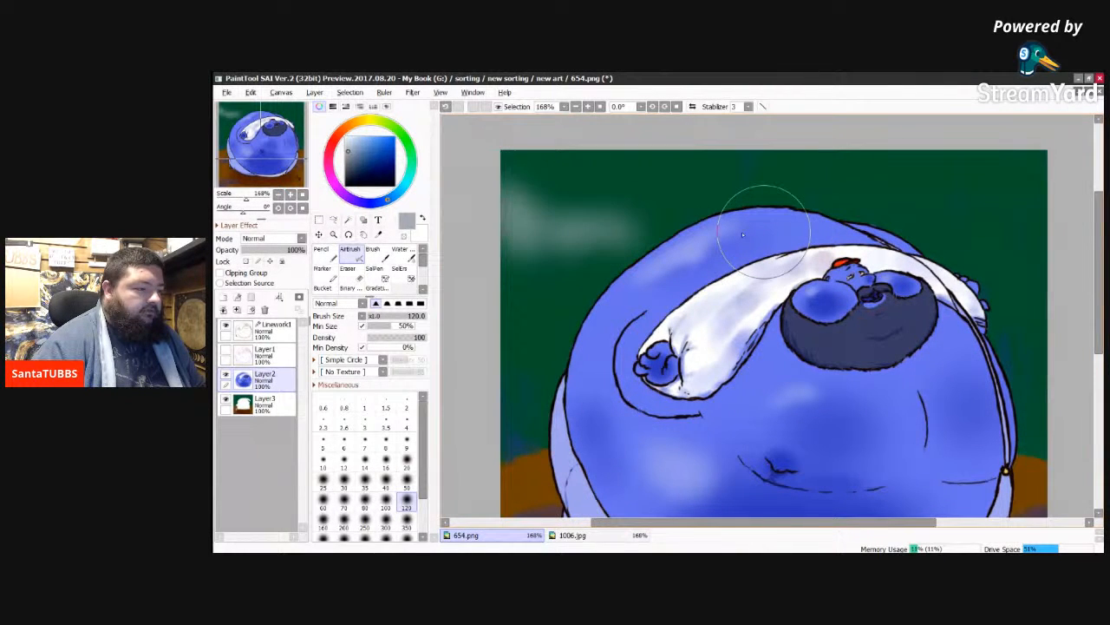
pyautogui.moveTo(1015, 178)
pyautogui.mouseDown()
pyautogui.moveTo(1041, 199)
pyautogui.moveTo(1019, 252)
pyautogui.moveTo(1025, 232)
pyautogui.moveTo(1000, 195)
pyautogui.mouseUp()
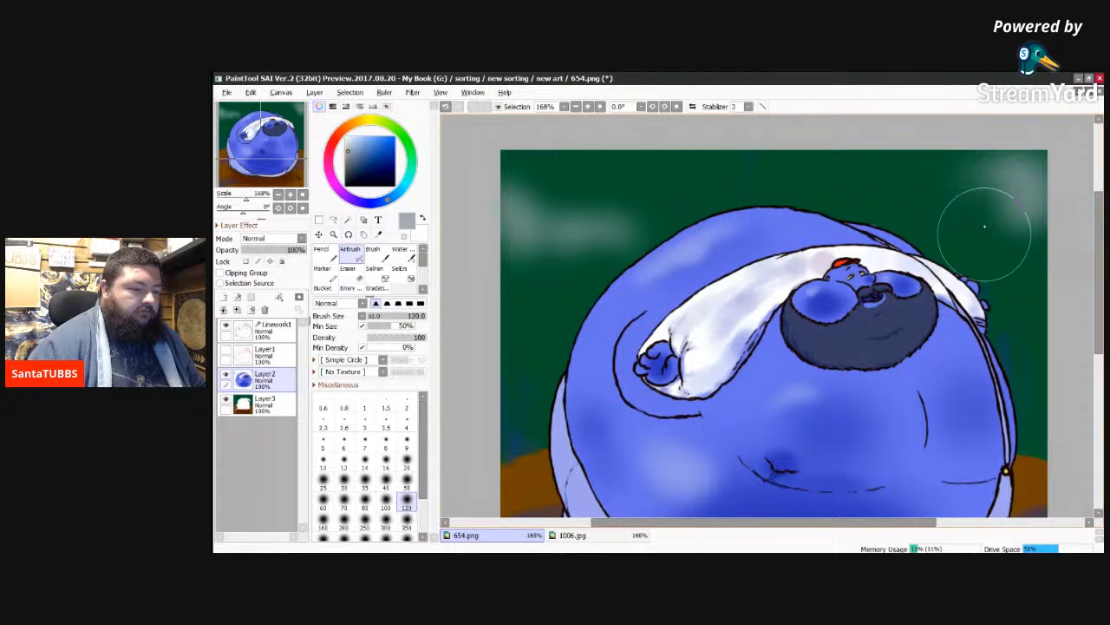
# Step: Paint faint grey smoke on the ground beside the figure's lower edge near the dropped pipe, reducing the Airbrush to size 50
pyautogui.scroll(-3, 984, 226)
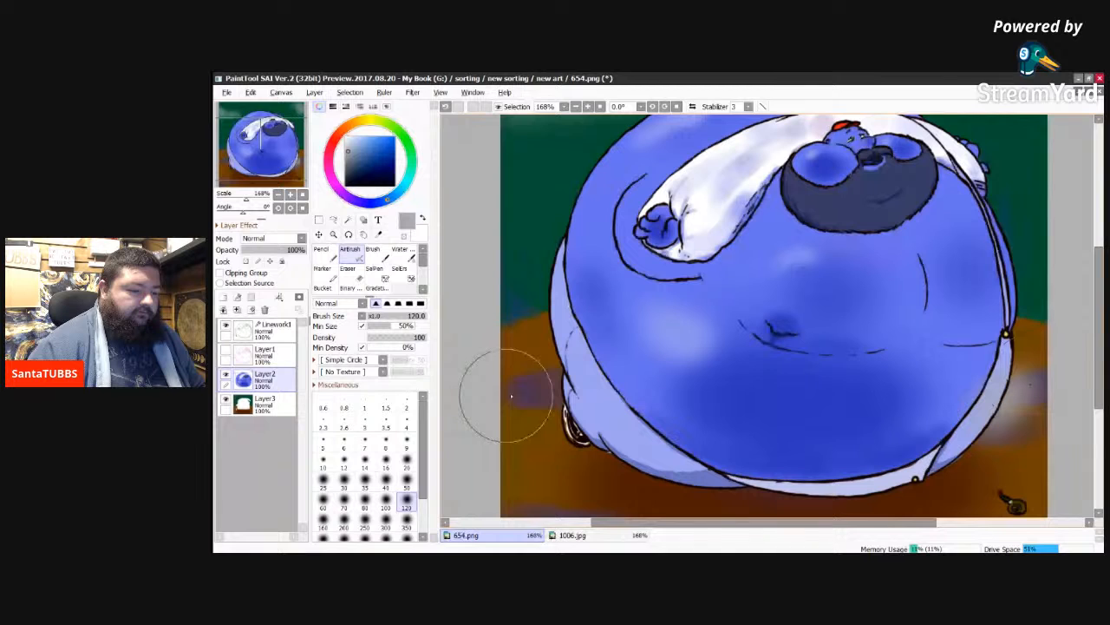
pyautogui.press('[')
pyautogui.press('[')
pyautogui.press('[')
pyautogui.press('[')
pyautogui.press('[')
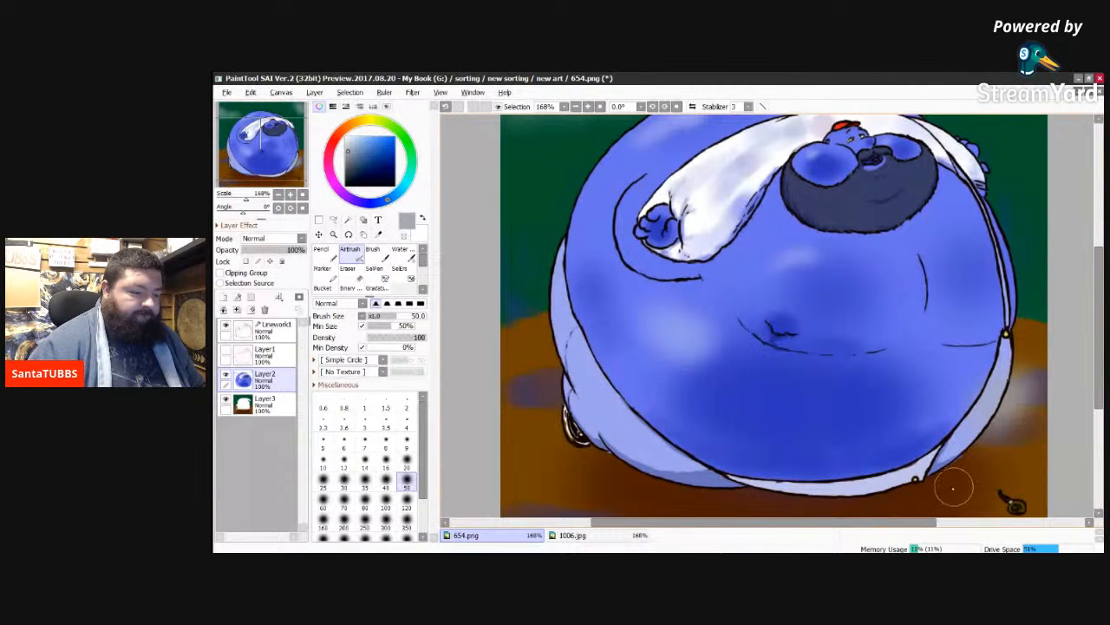
pyautogui.moveTo(935, 487)
pyautogui.mouseDown()
pyautogui.moveTo(888, 484)
pyautogui.moveTo(977, 468)
pyautogui.moveTo(936, 449)
pyautogui.moveTo(990, 425)
pyautogui.mouseUp()
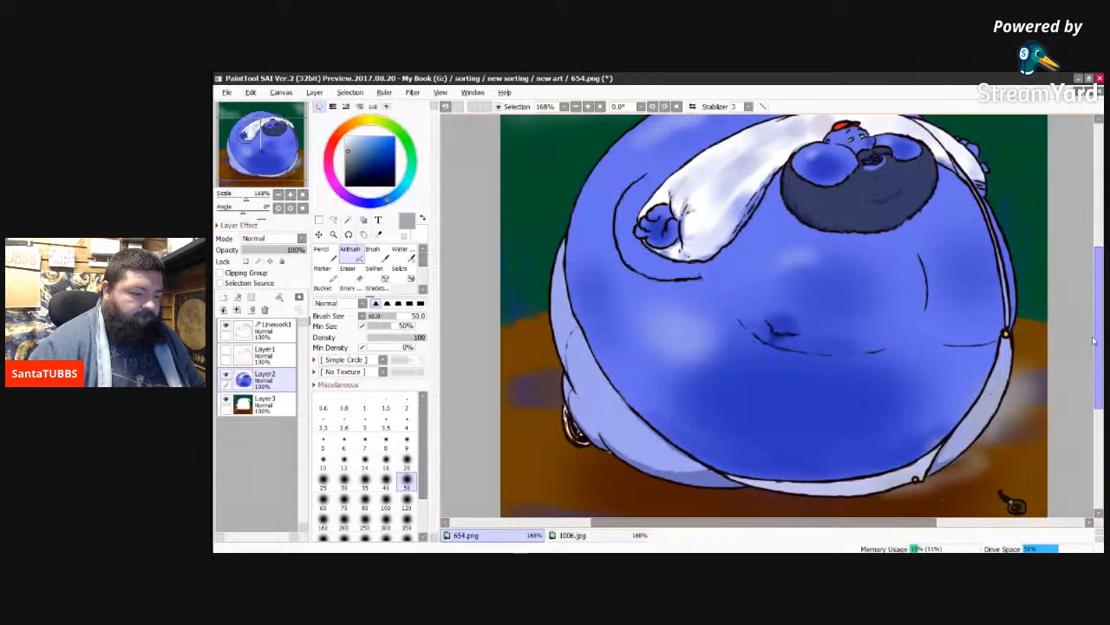
# Step: Add thin grey wisps around the mouth, beard and far shoulder and detail the nearby cloud with the size 20 Airbrush
pyautogui.scroll(3, 1102, 297)
pyautogui.moveTo(1102, 298); pyautogui.dragTo(1104, 283)
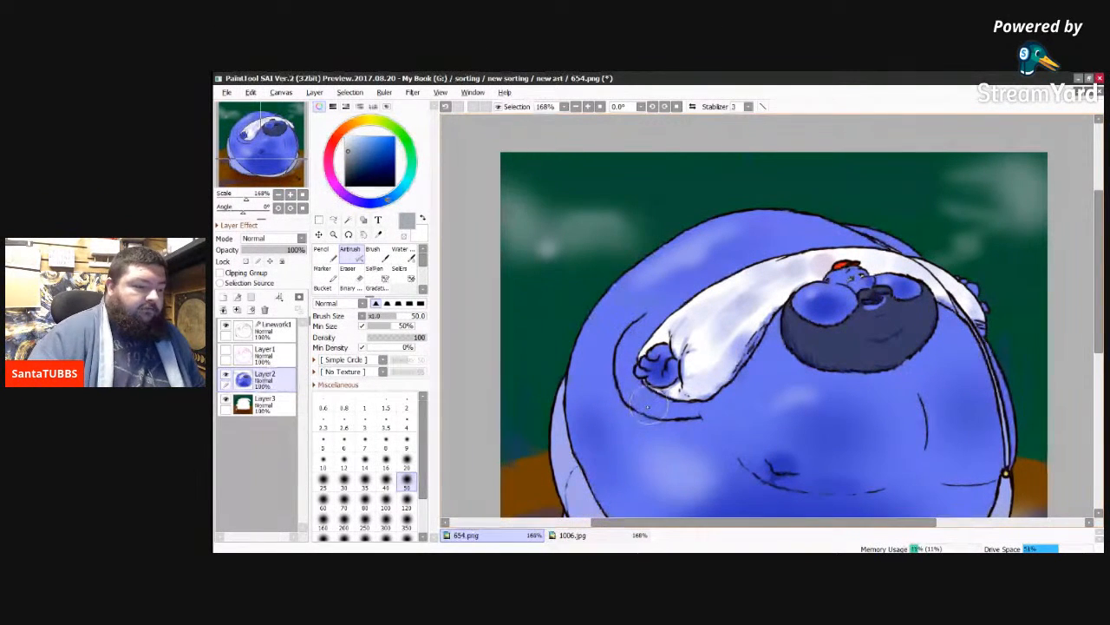
pyautogui.click(406, 459)
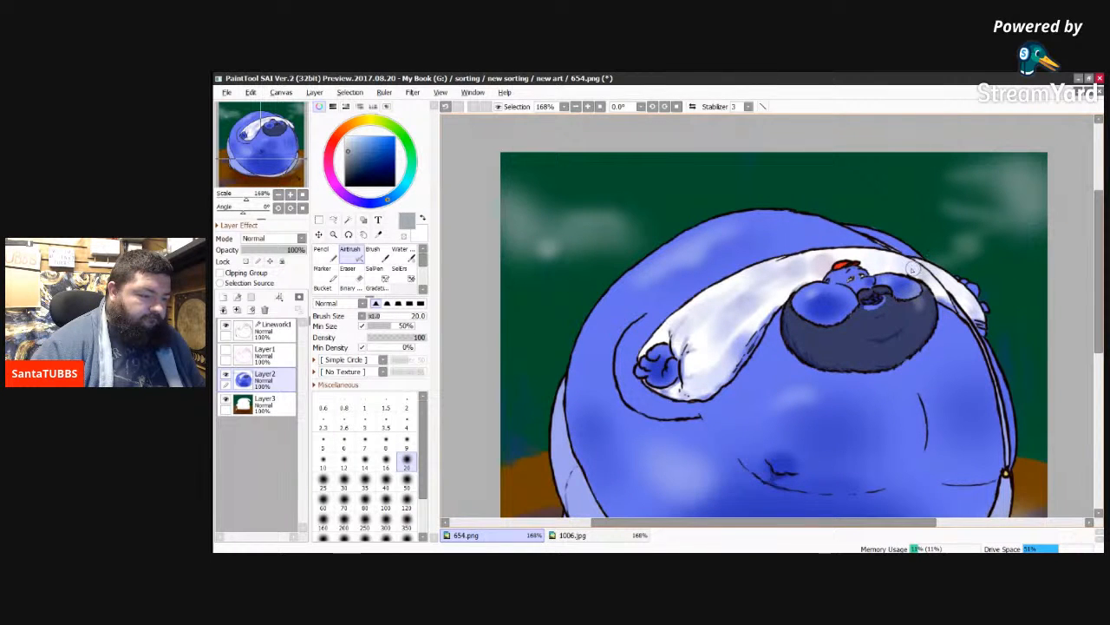
pyautogui.moveTo(910, 272)
pyautogui.mouseDown()
pyautogui.moveTo(962, 257)
pyautogui.moveTo(901, 253)
pyautogui.moveTo(930, 247)
pyautogui.mouseUp()
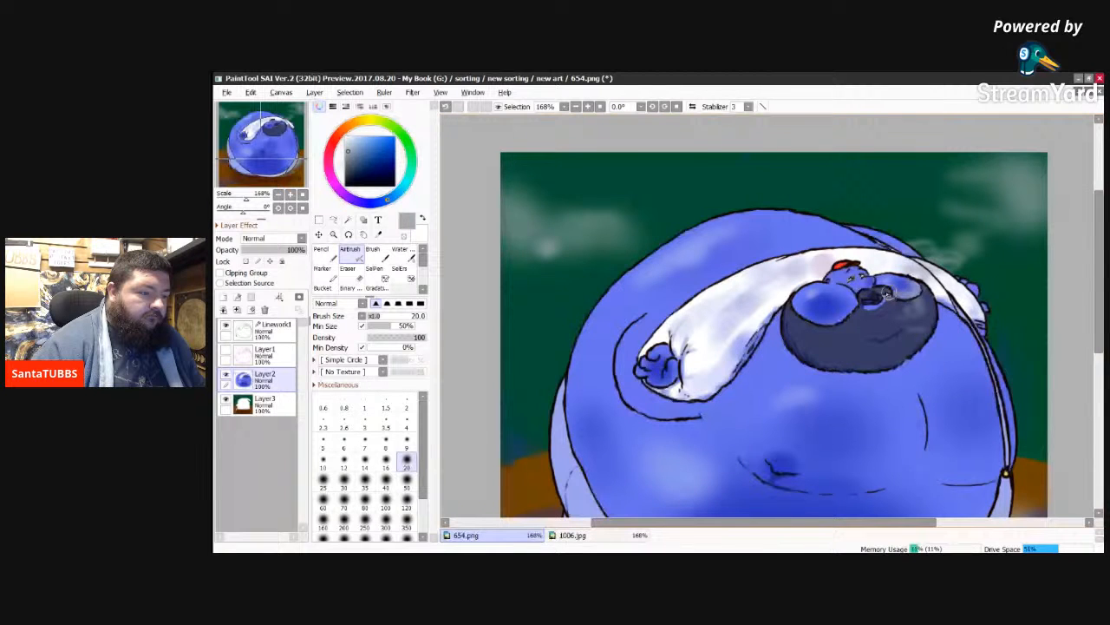
pyautogui.moveTo(887, 293)
pyautogui.mouseDown()
pyautogui.moveTo(874, 296)
pyautogui.moveTo(897, 288)
pyautogui.mouseUp()
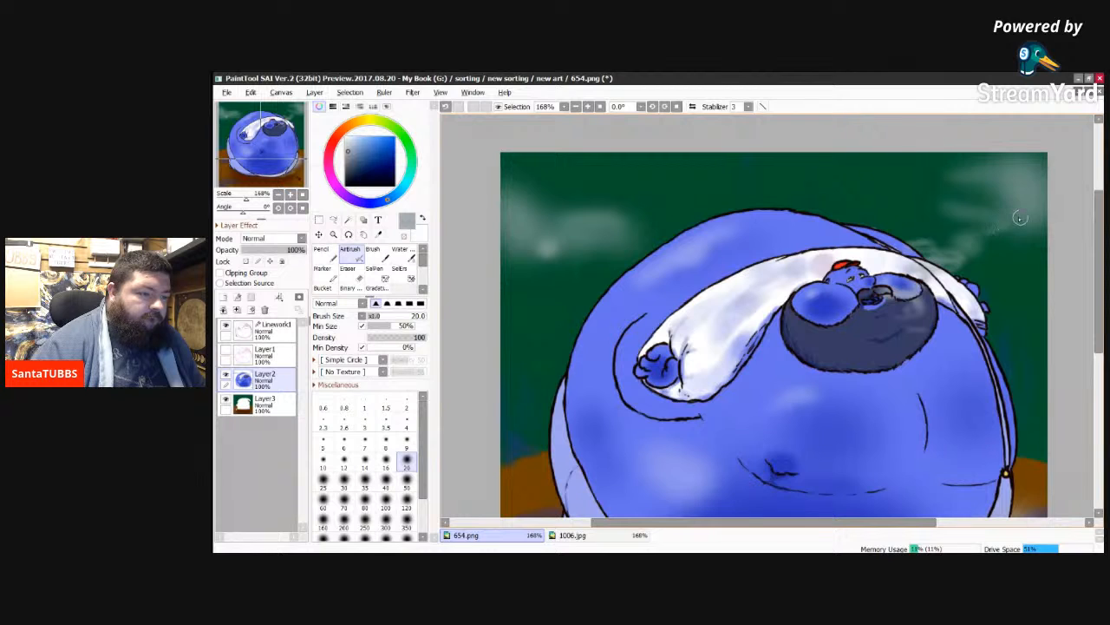
pyautogui.moveTo(955, 210)
pyautogui.mouseDown()
pyautogui.moveTo(985, 199)
pyautogui.moveTo(956, 186)
pyautogui.moveTo(975, 176)
pyautogui.moveTo(920, 179)
pyautogui.mouseUp()
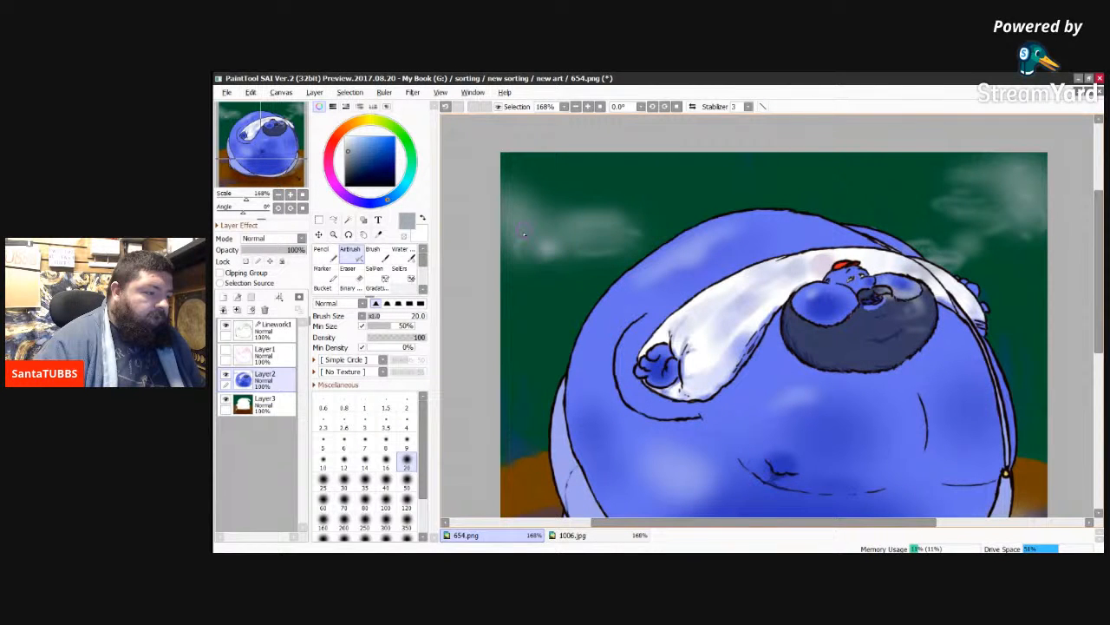
# Step: Draw thin curling smoke trails rising from the pipe on the ground with the size 20 Airbrush
pyautogui.moveTo(1099, 249); pyautogui.dragTo(1072, 349)
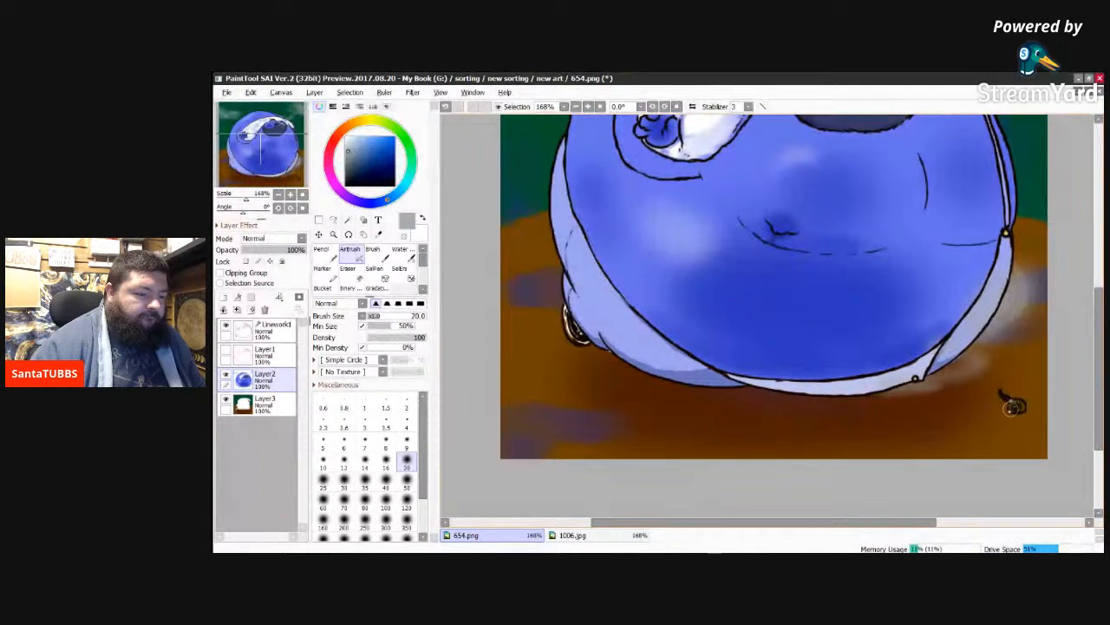
pyautogui.moveTo(1002, 377)
pyautogui.mouseDown()
pyautogui.moveTo(1034, 335)
pyautogui.moveTo(1027, 297)
pyautogui.mouseUp()
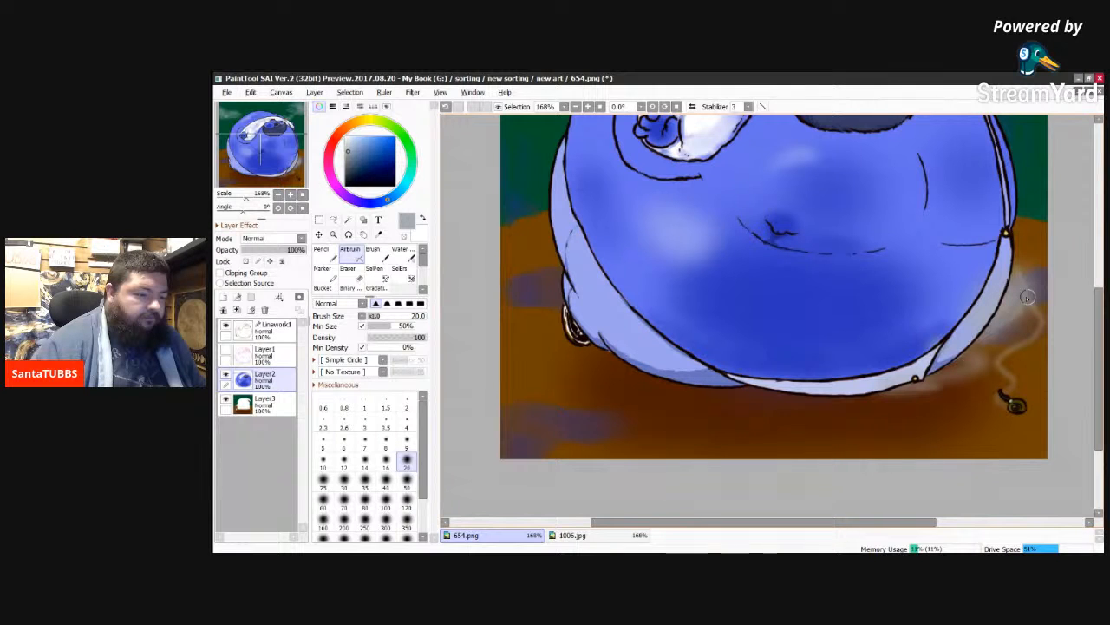
pyautogui.moveTo(1037, 338)
pyautogui.mouseDown()
pyautogui.moveTo(1014, 360)
pyautogui.moveTo(1011, 392)
pyautogui.mouseUp()
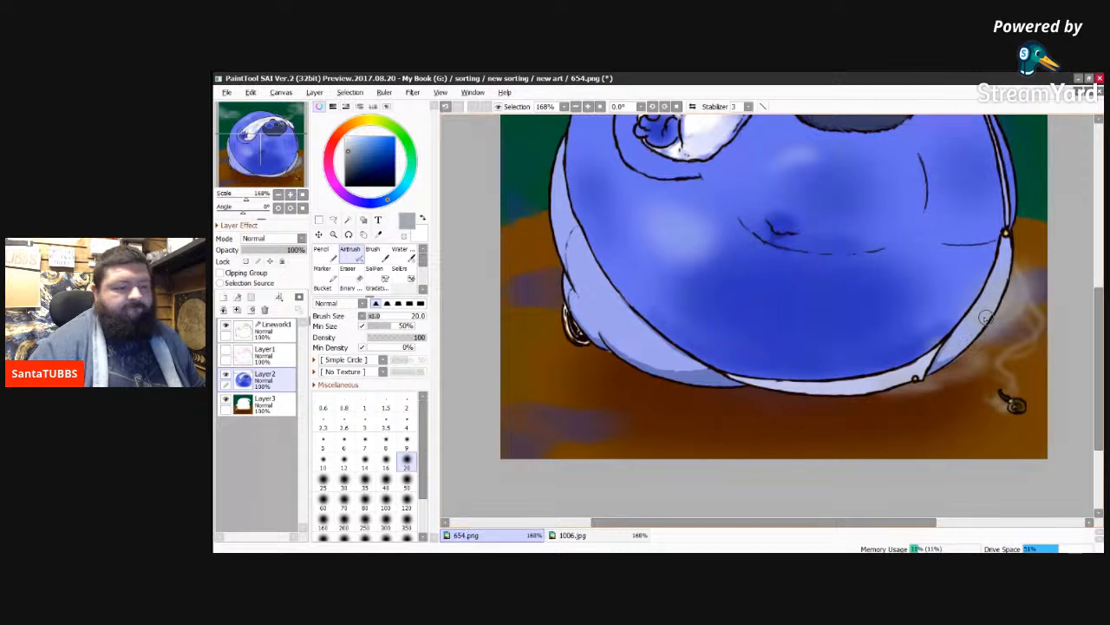
pyautogui.moveTo(1098, 336); pyautogui.dragTo(1100, 281)
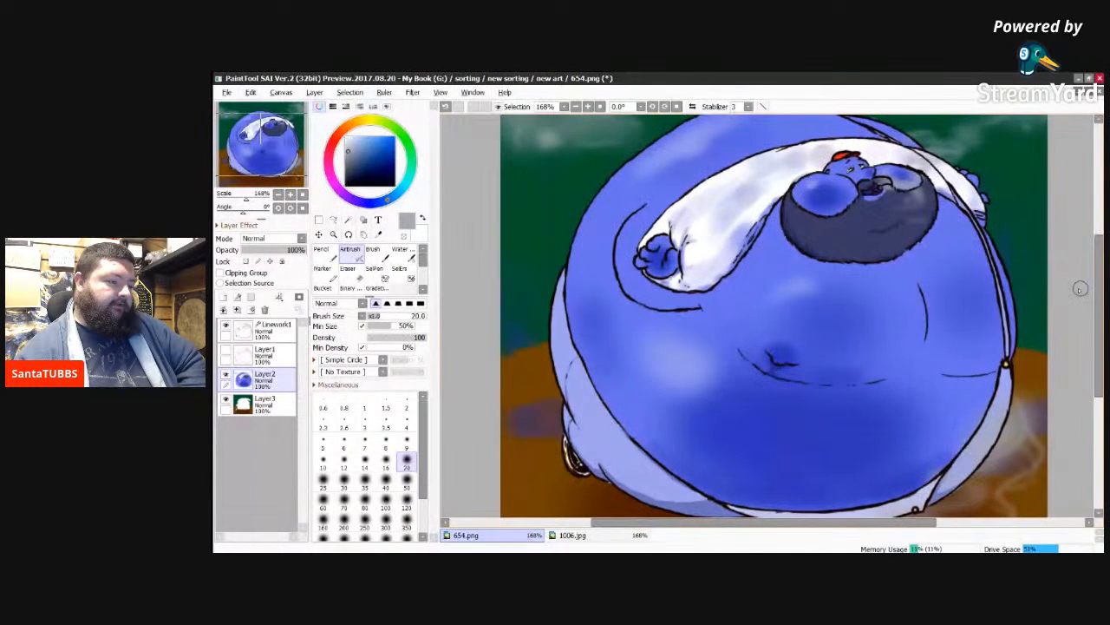
pyautogui.scroll(-1, 1080, 288)
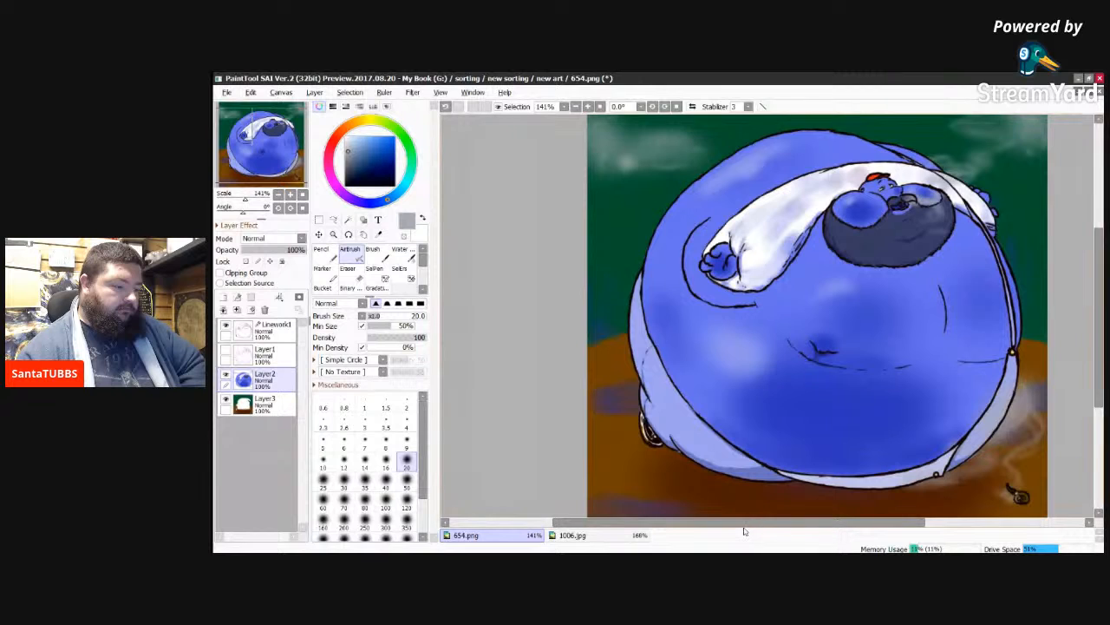
pyautogui.moveTo(746, 526); pyautogui.dragTo(824, 525)
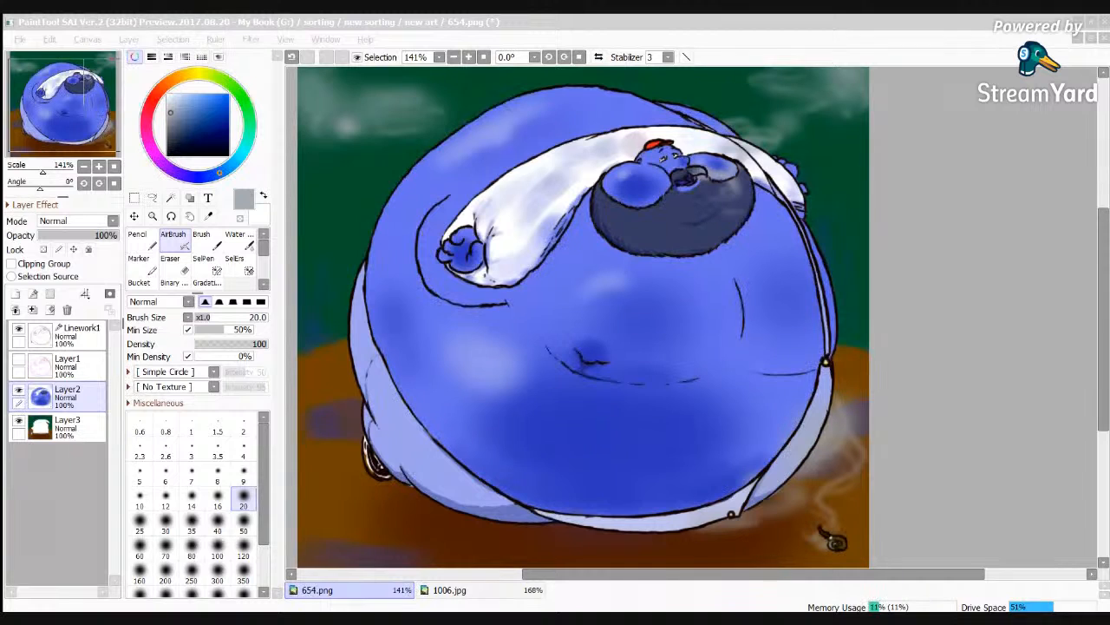
# Step: Hide the Linework1, Layer2 and Layer3 layers to leave the canvas blank
pyautogui.hotkey('alt', 'Tab')
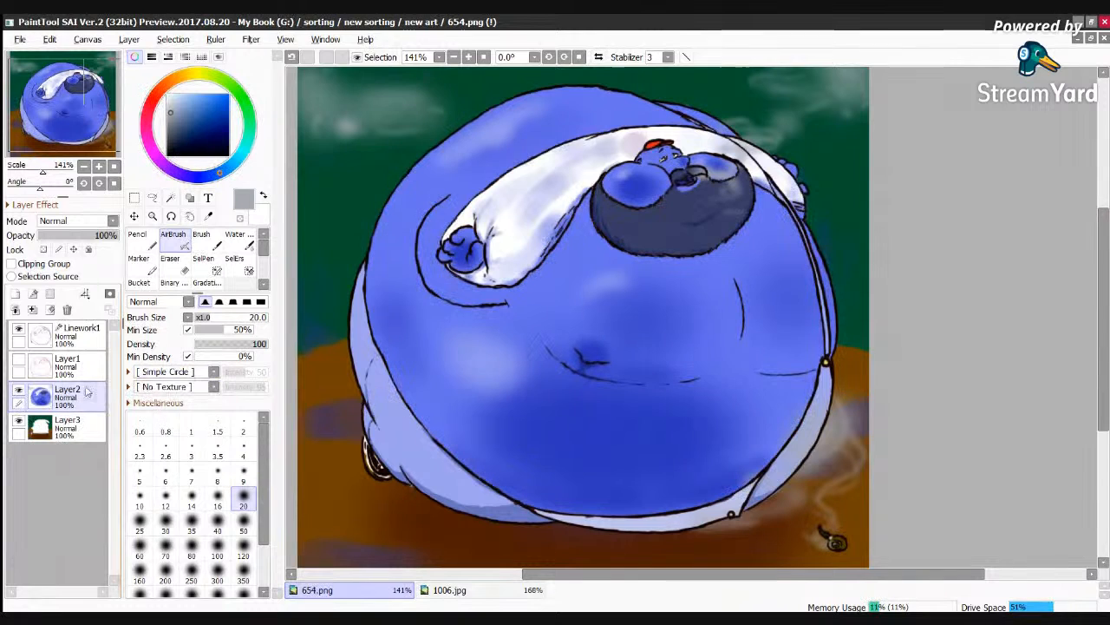
pyautogui.click(18, 329)
pyautogui.click(18, 392)
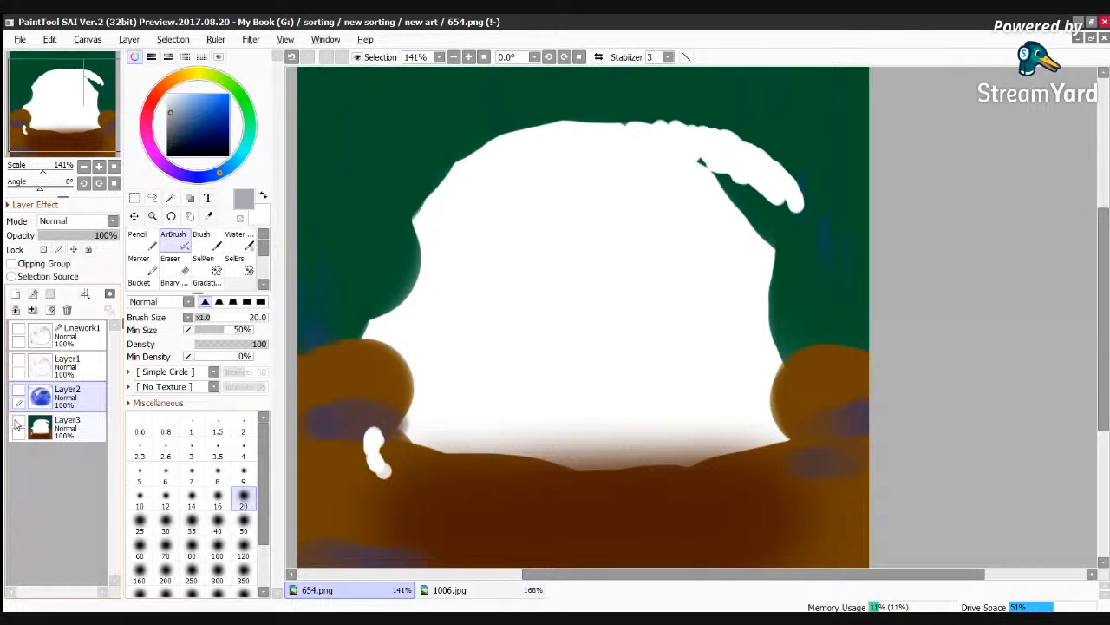
pyautogui.click(18, 422)
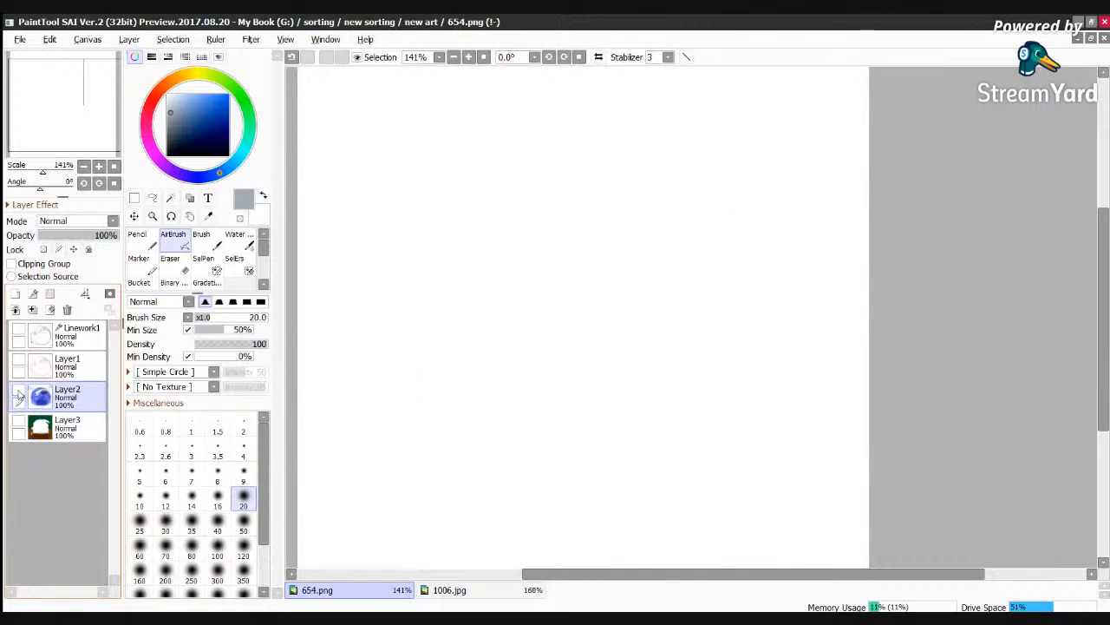
# Step: Examine Layer1, Linework1, Layer2 and Layer3 one at a time, showing each alone and hiding it again
pyautogui.click(19, 362)
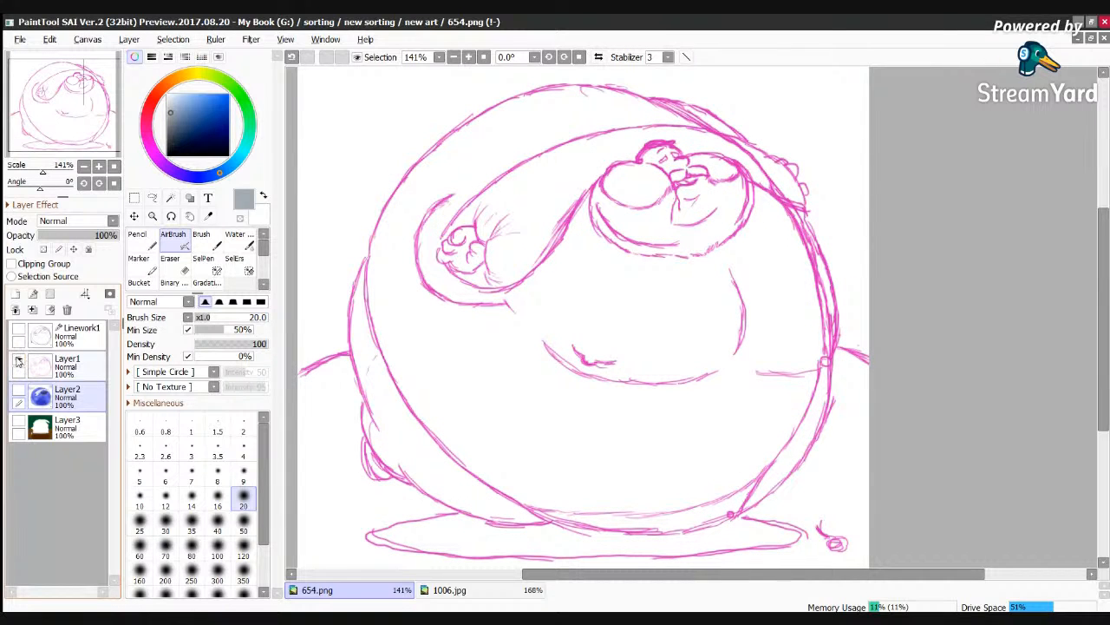
pyautogui.click(18, 364)
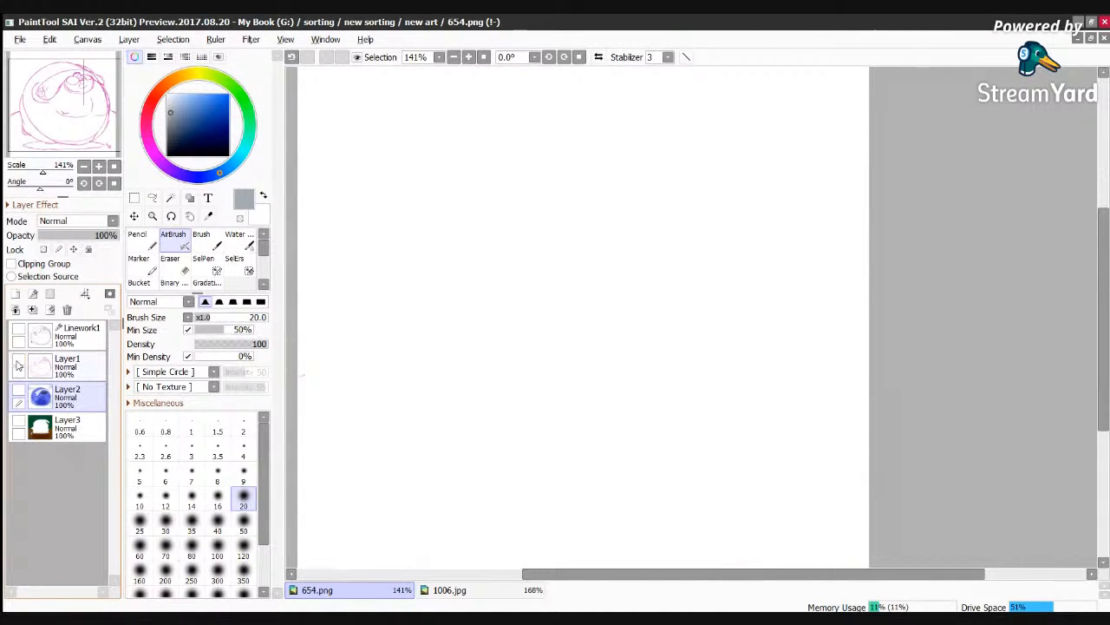
pyautogui.click(18, 336)
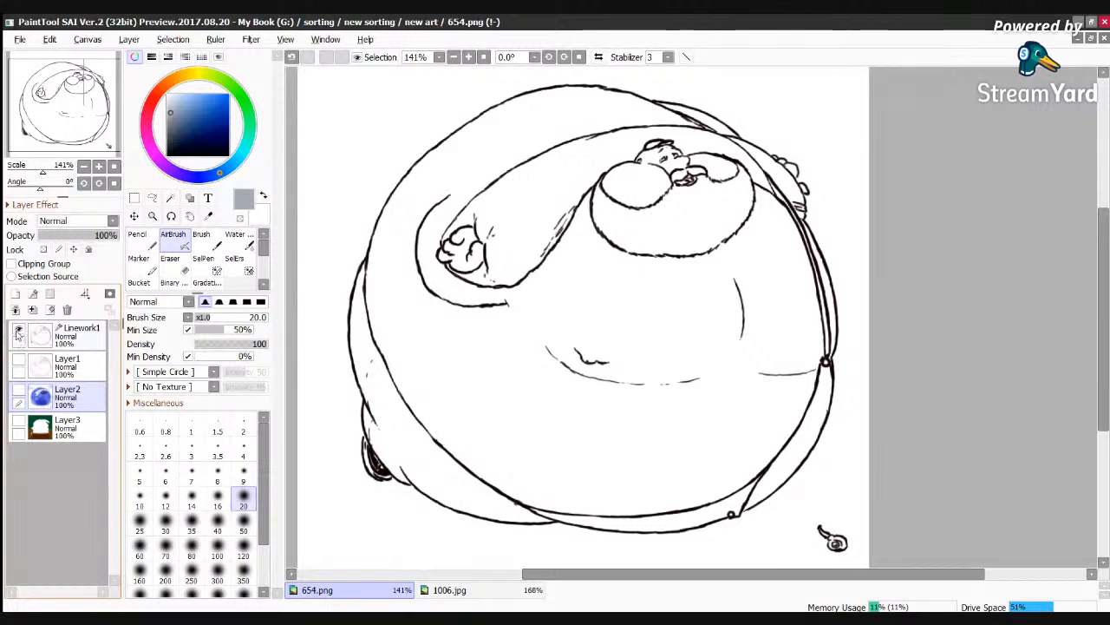
pyautogui.click(19, 337)
pyautogui.click(19, 392)
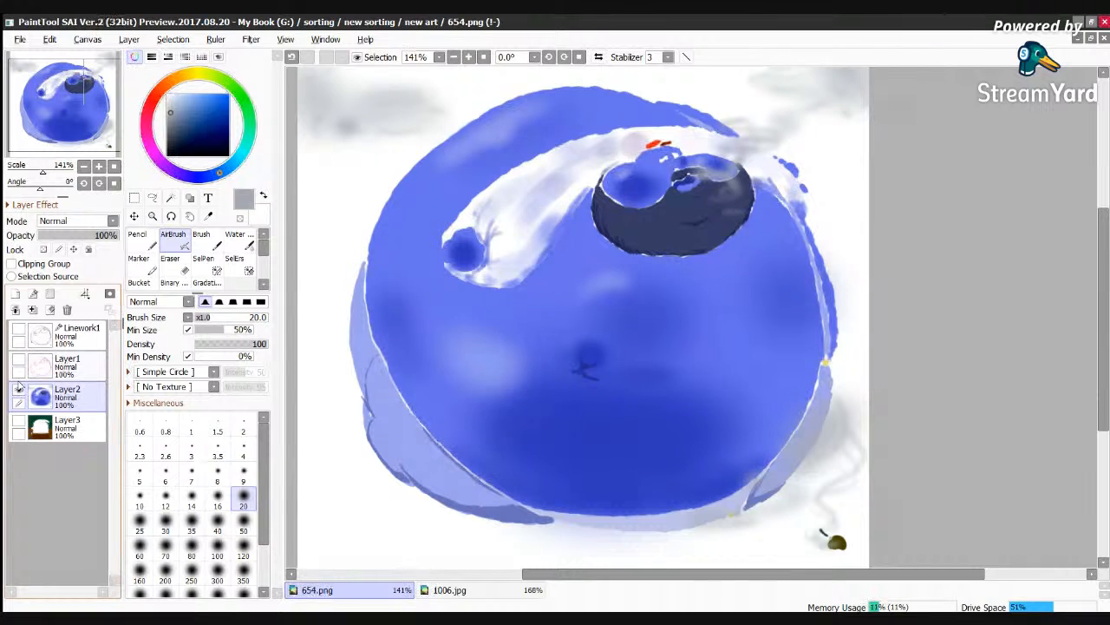
pyautogui.click(18, 392)
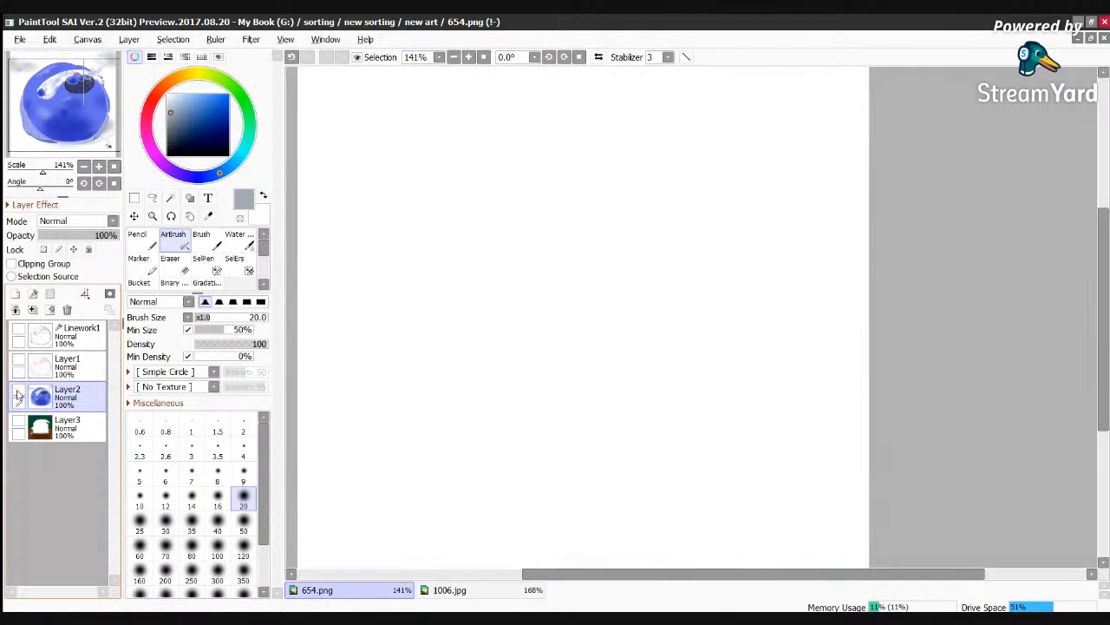
pyautogui.click(18, 422)
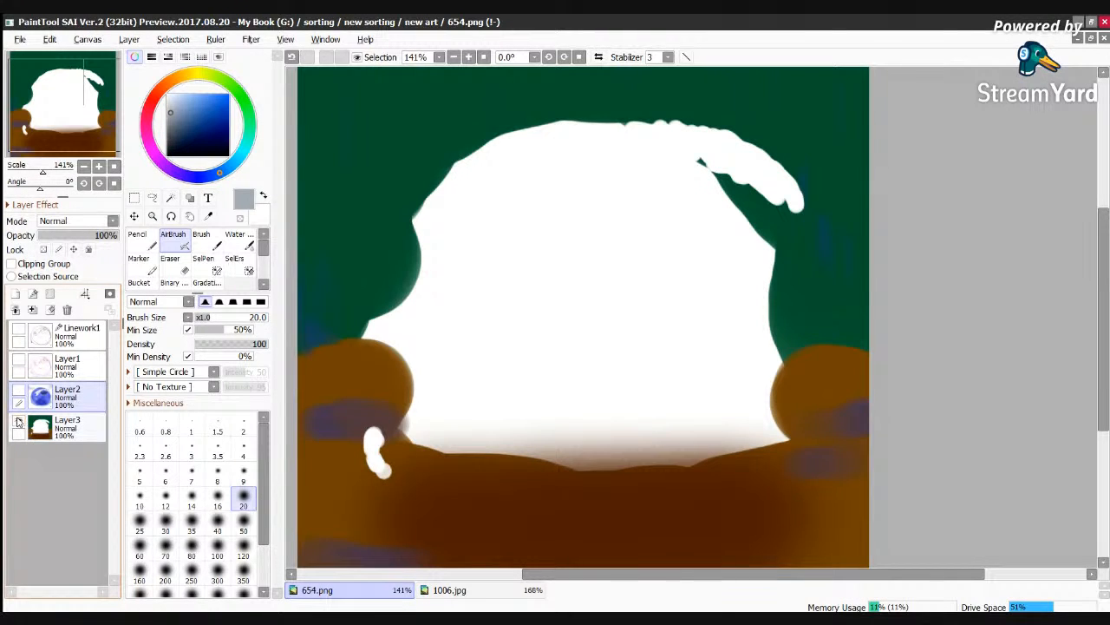
pyautogui.click(18, 422)
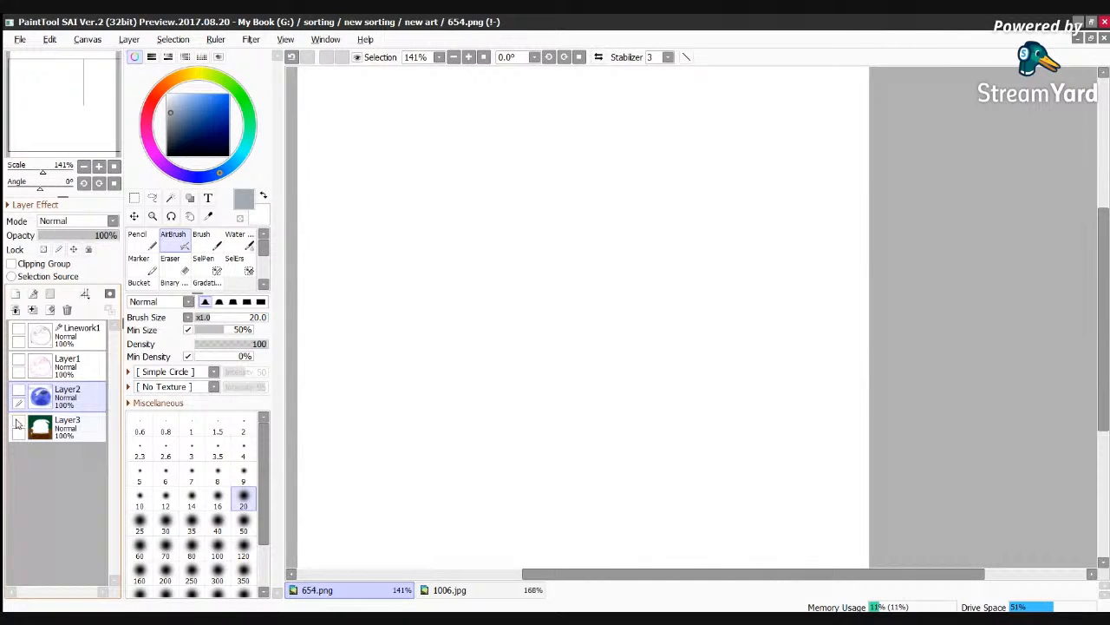
# Step: Make the Layer3, Layer2 and Linework1 layers visible together, leaving the Layer1 sketch hidden
pyautogui.click(18, 423)
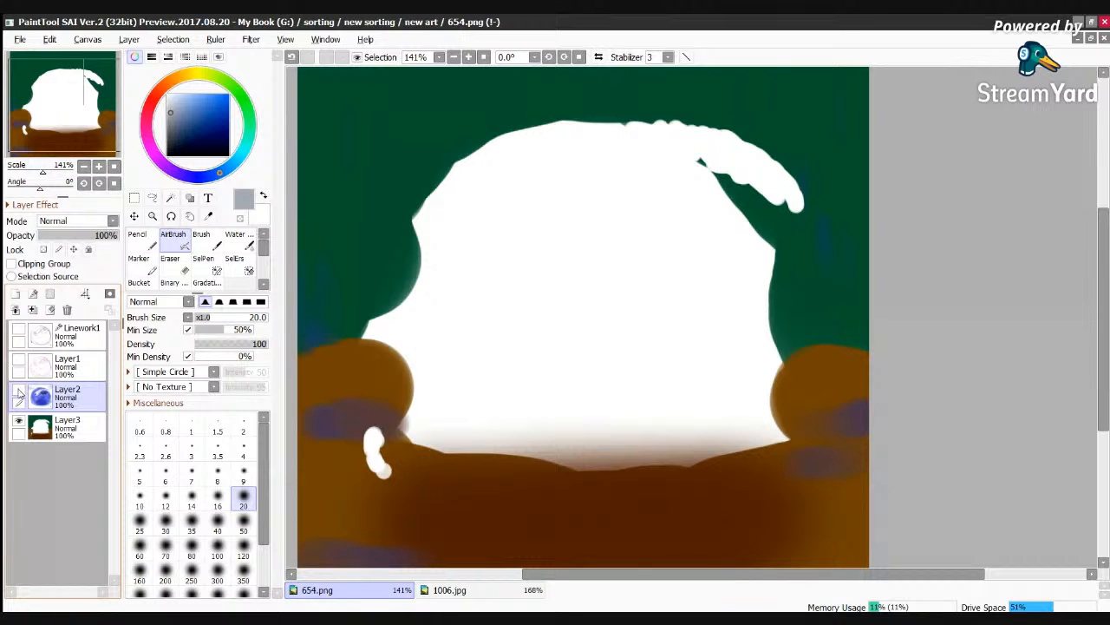
pyautogui.click(18, 392)
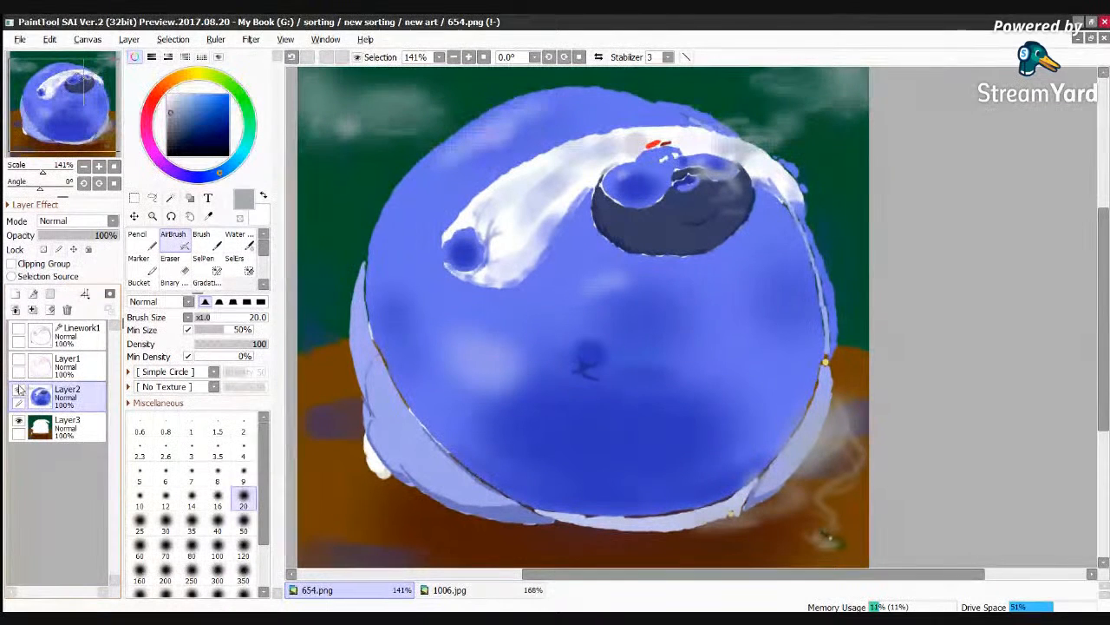
pyautogui.click(18, 331)
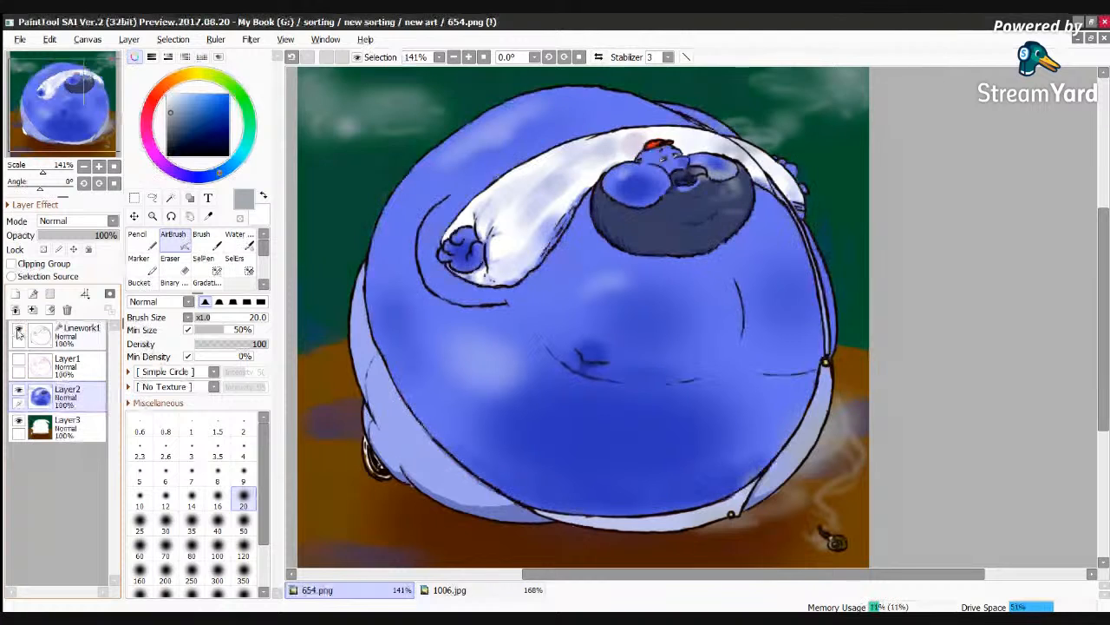